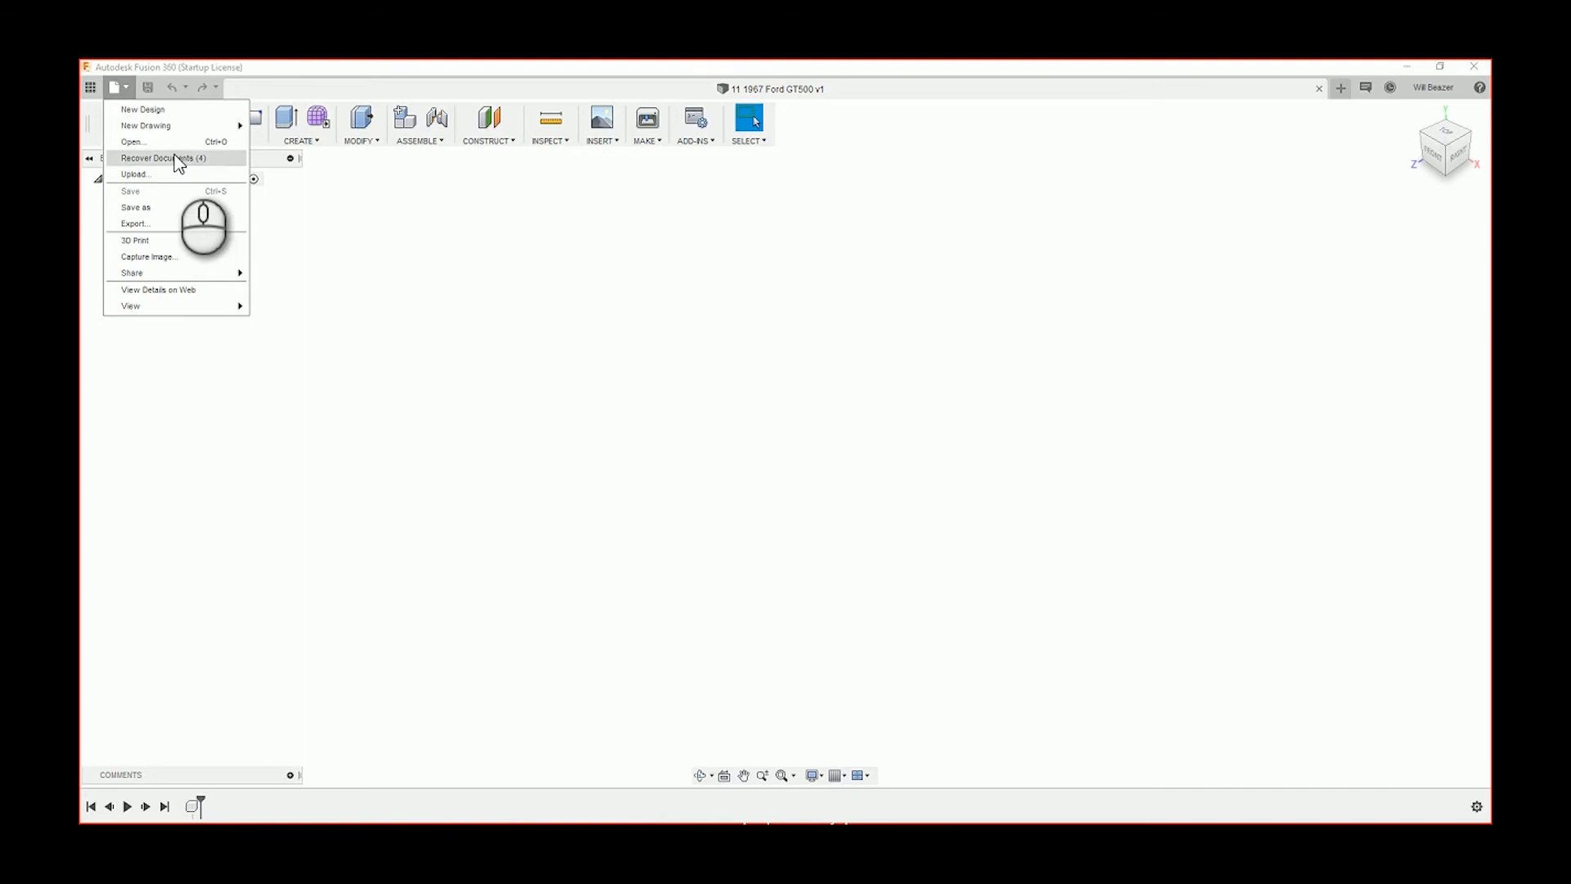
pyautogui.click(552, 260)
pyautogui.click(598, 144)
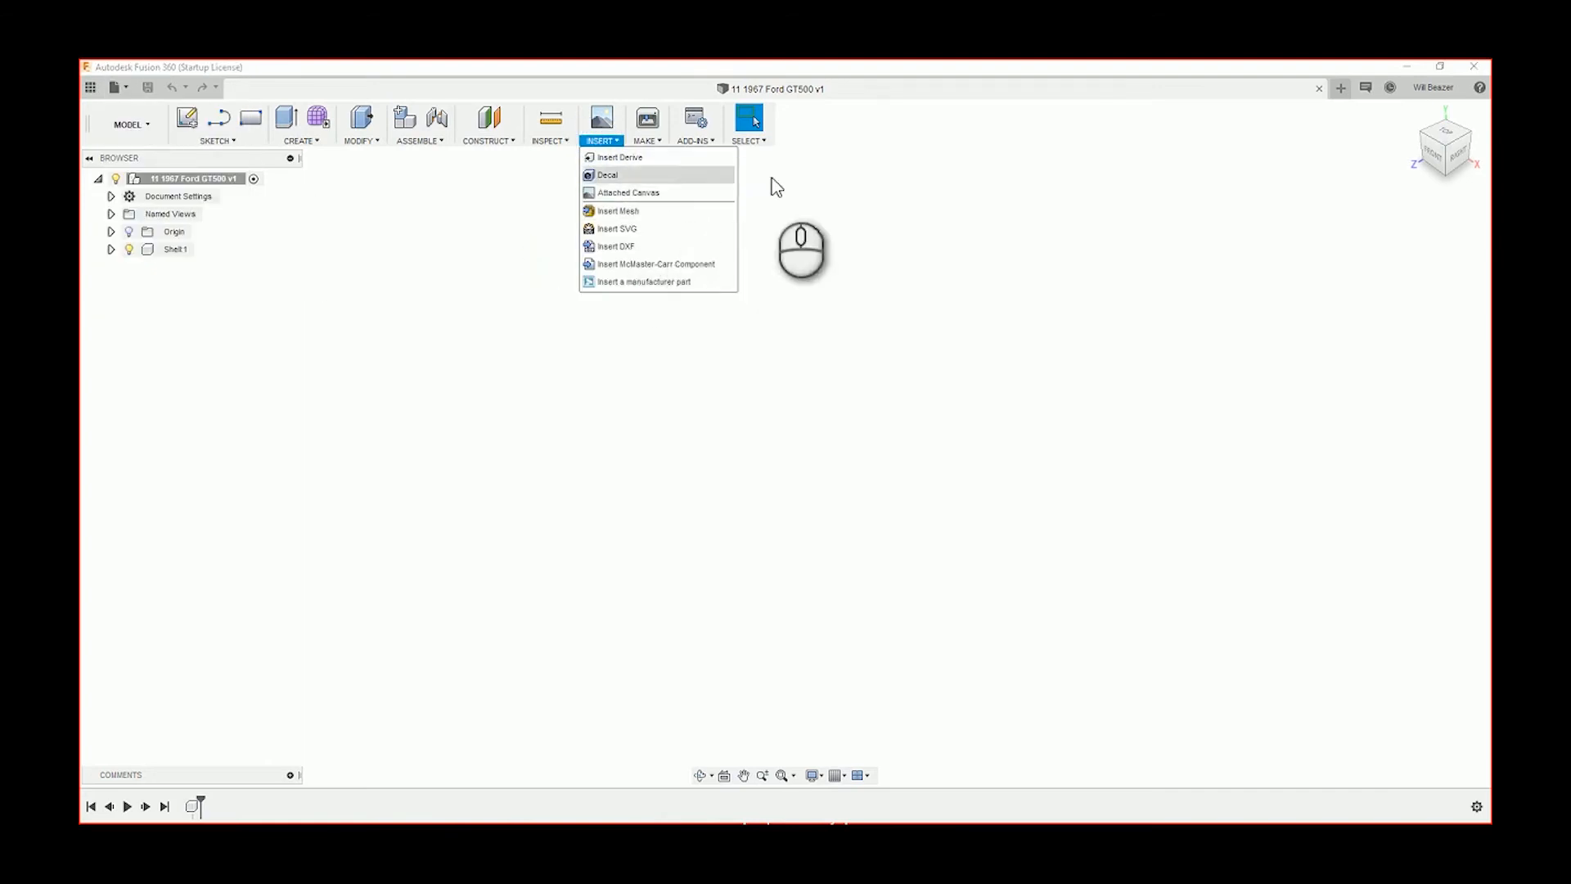
pyautogui.click(856, 176)
# Start an offset construction plane using the YZ origin plane as its reference.
pyautogui.click(515, 143)
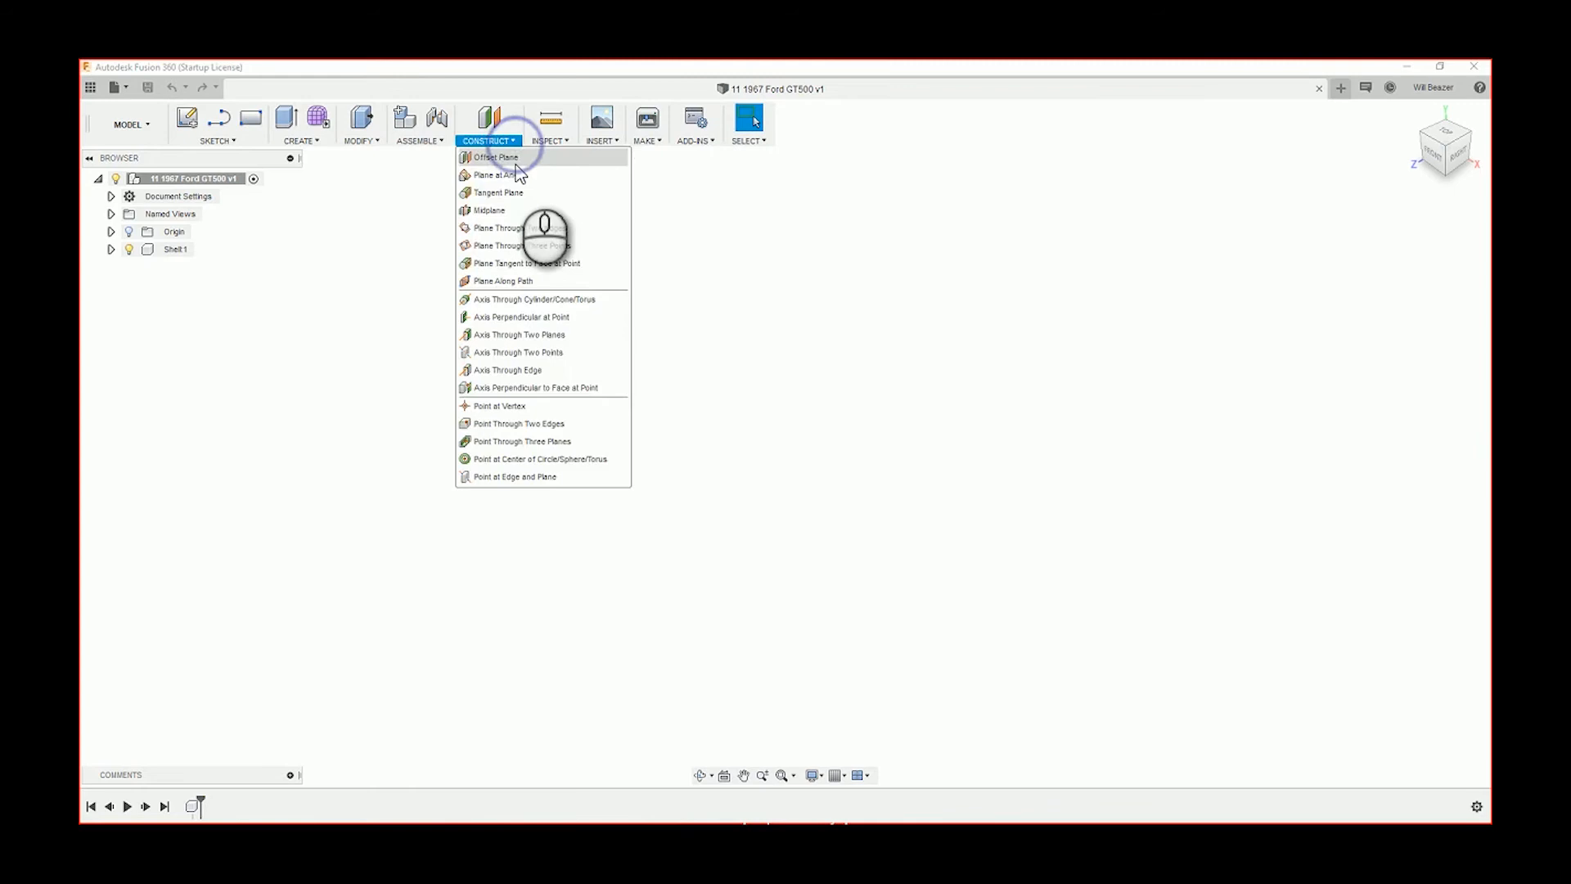
pyautogui.click(515, 155)
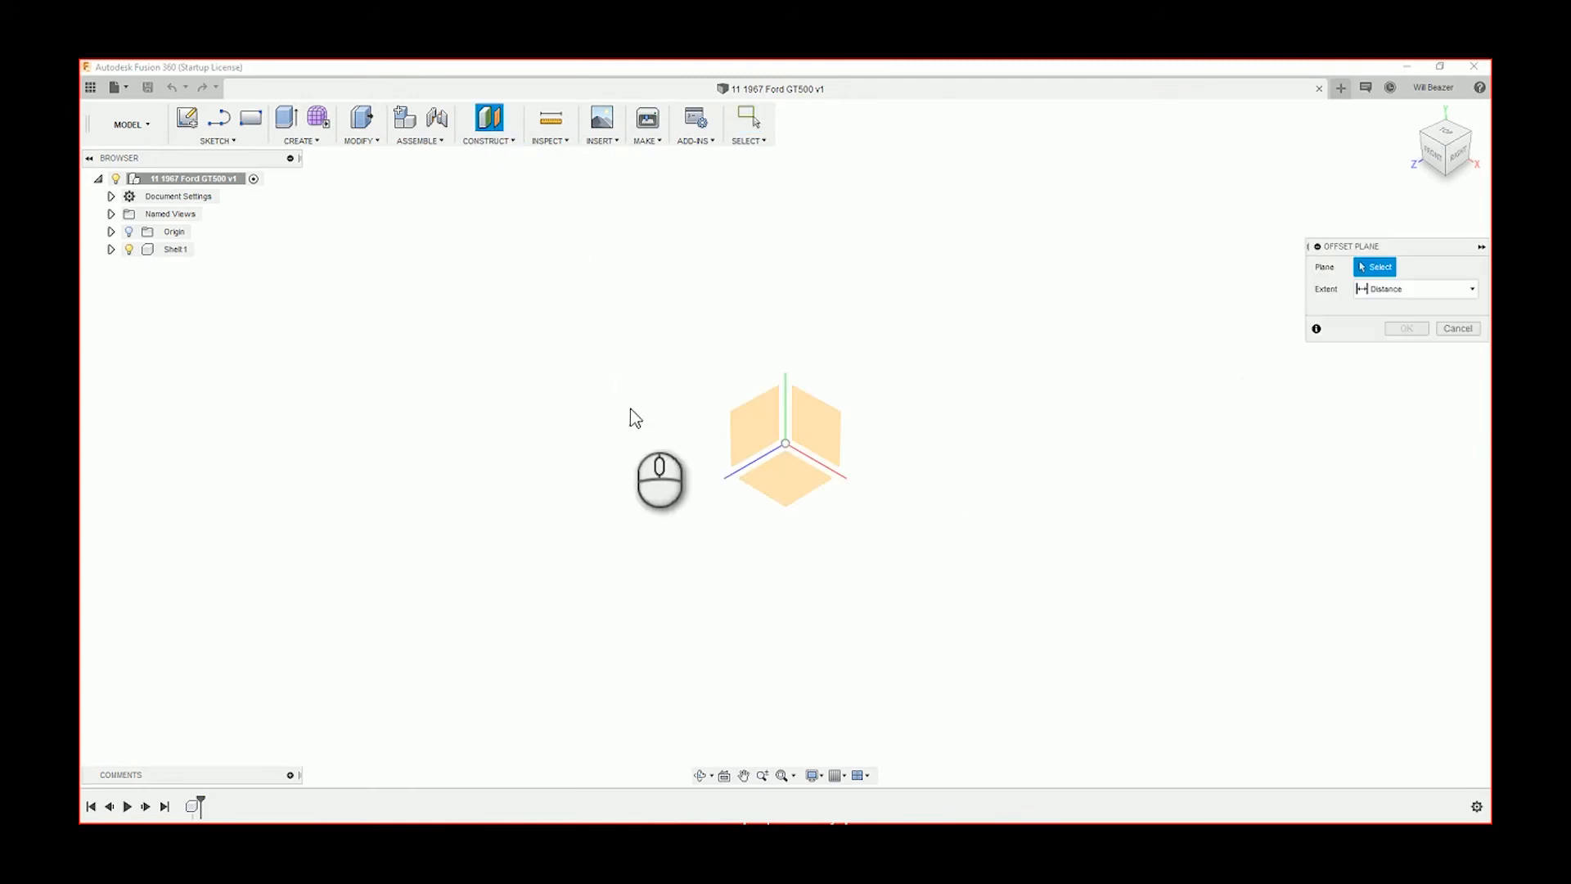
pyautogui.click(759, 426)
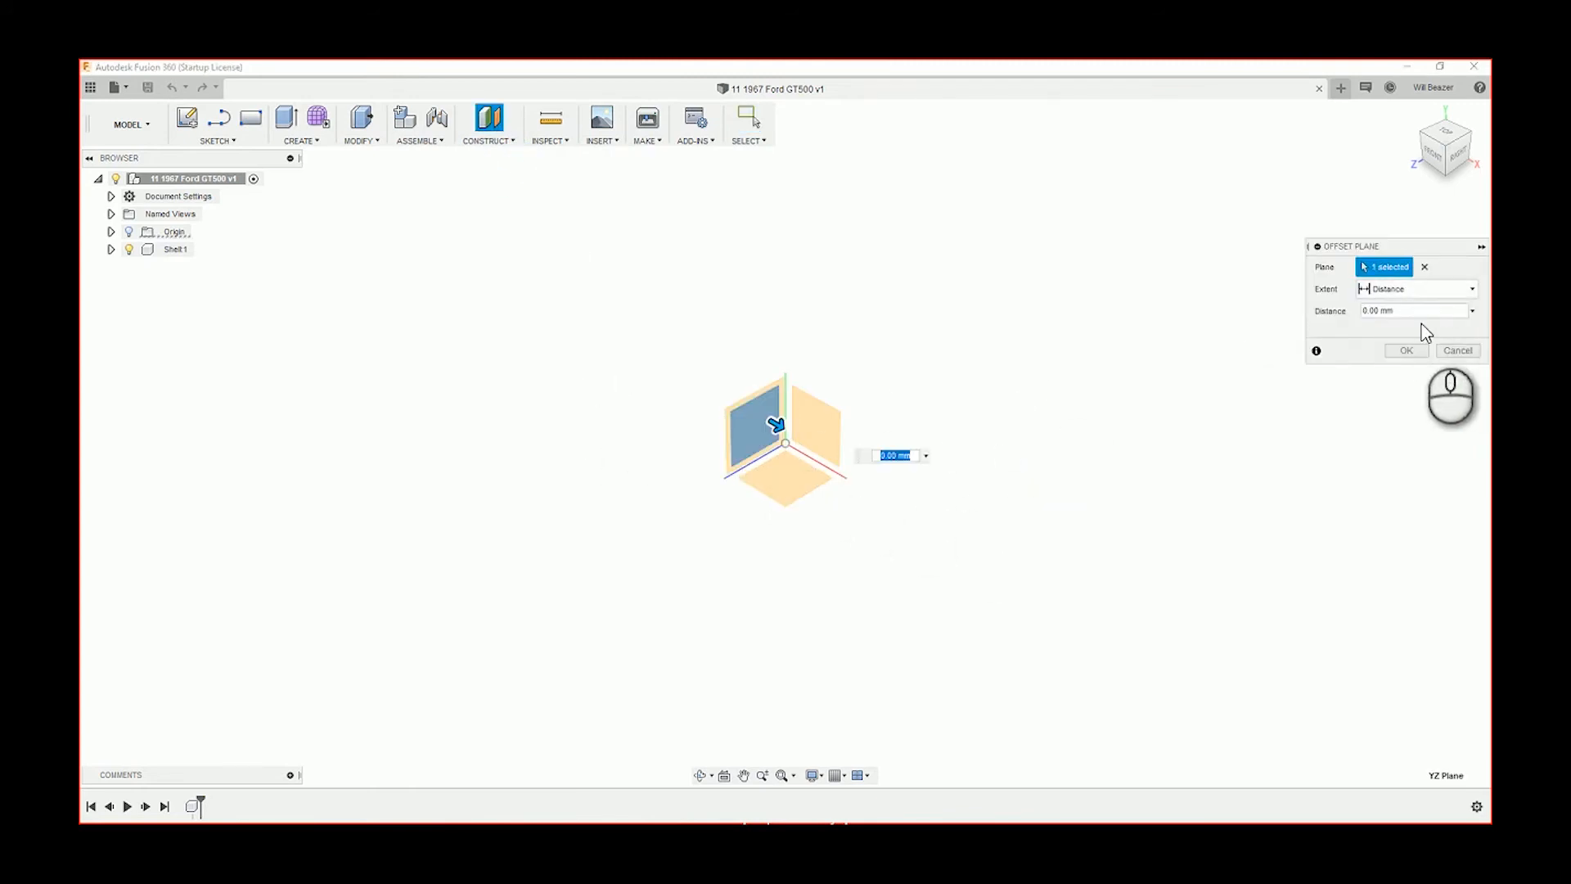
pyautogui.click(1418, 310)
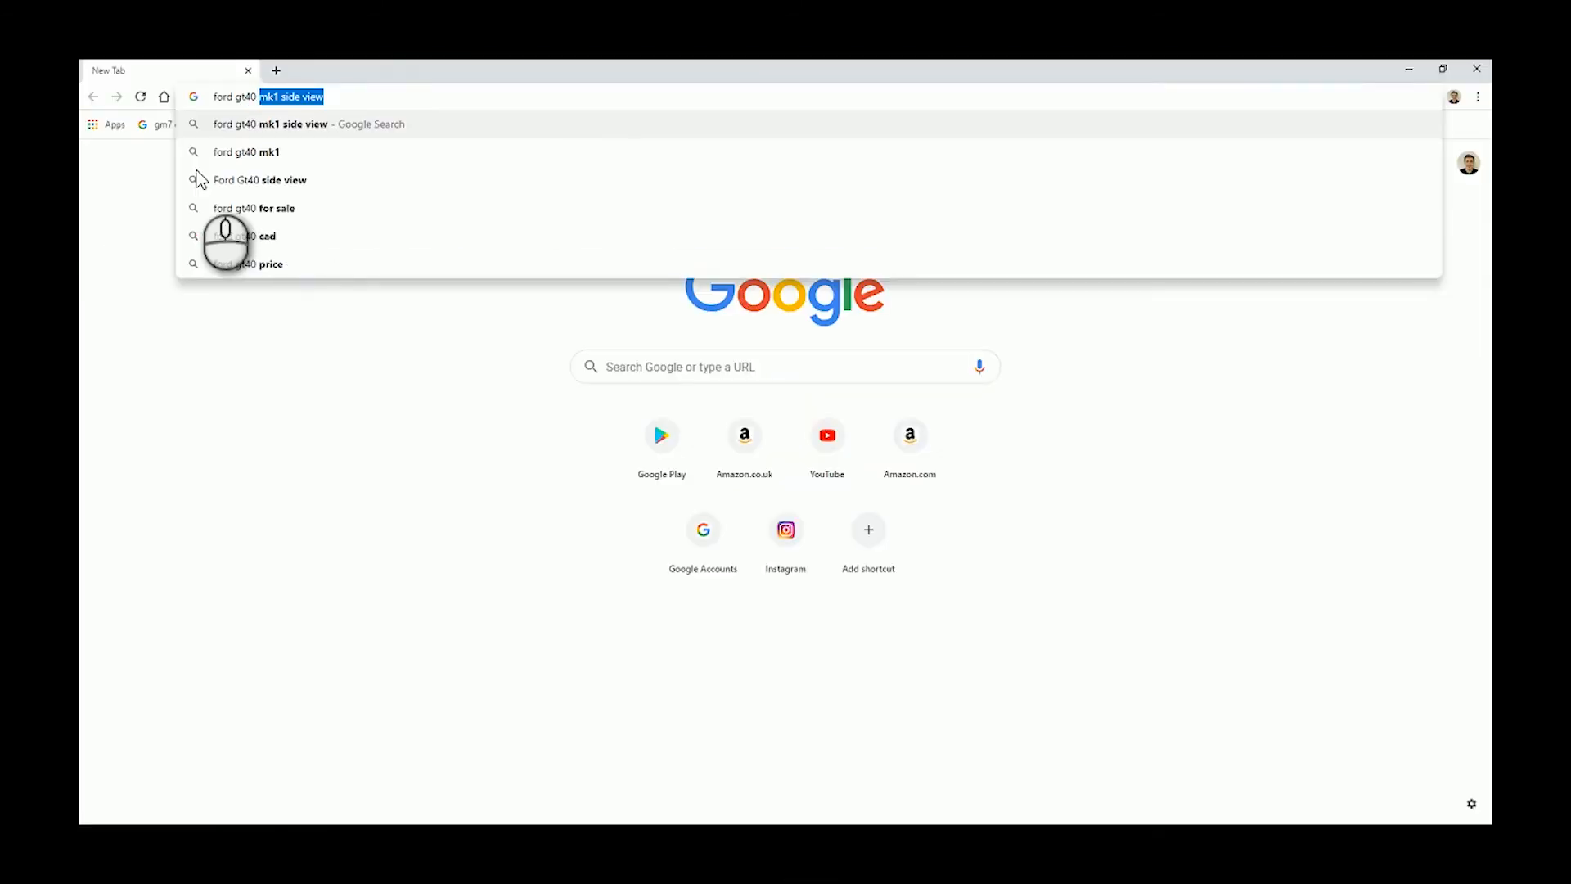
# Switch to the web browser, search Google for "ford gt40 dimensions", and look up 70.5 inches in mm.
pyautogui.write('mensions')
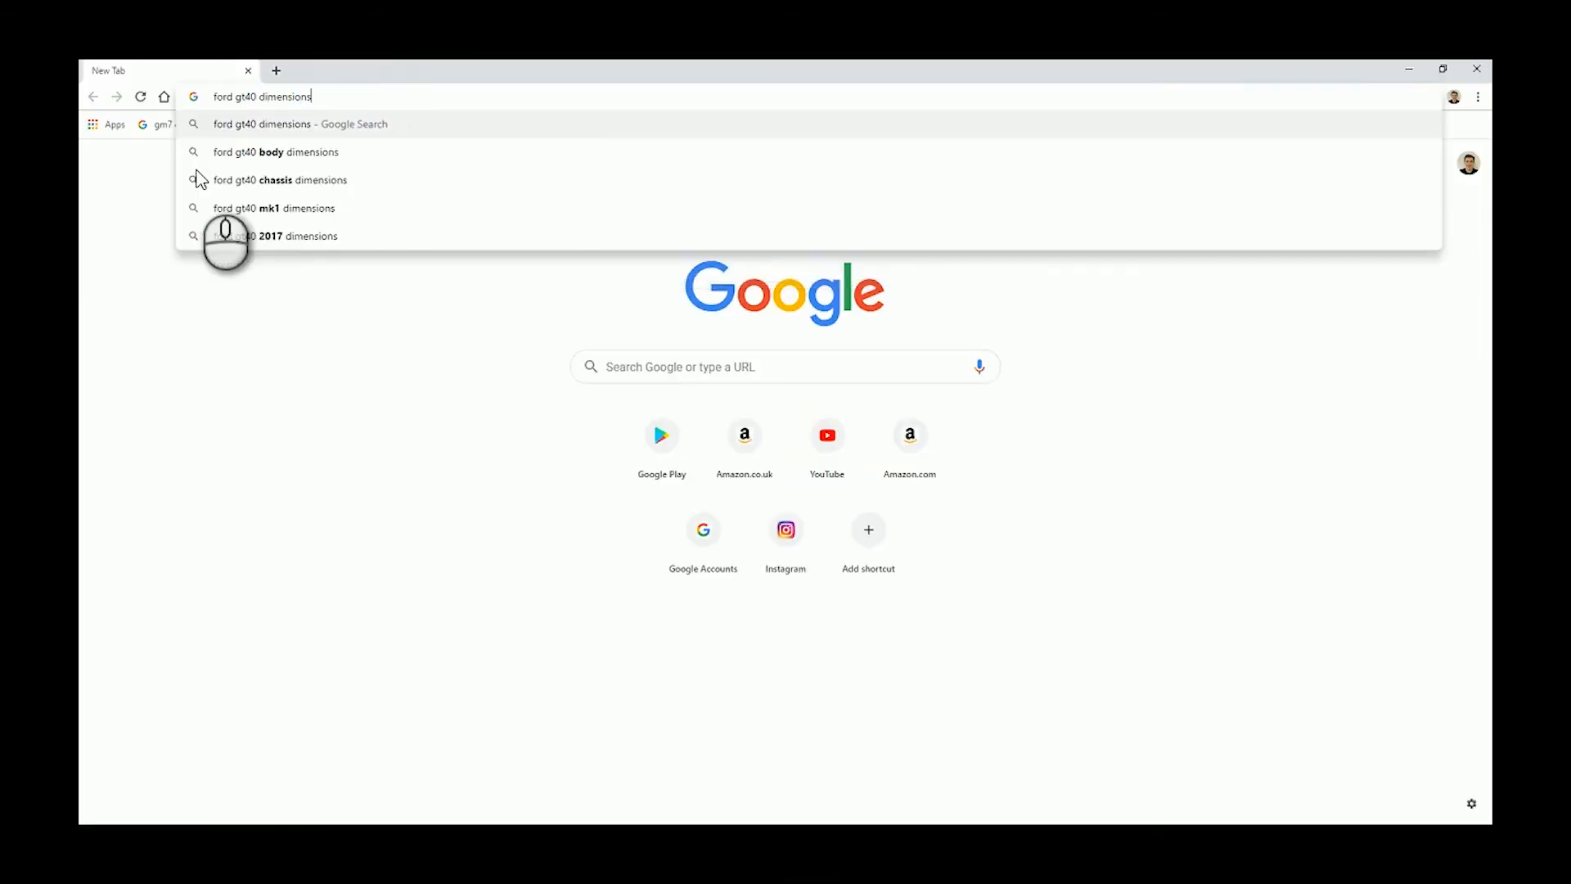
pyautogui.press('Return')
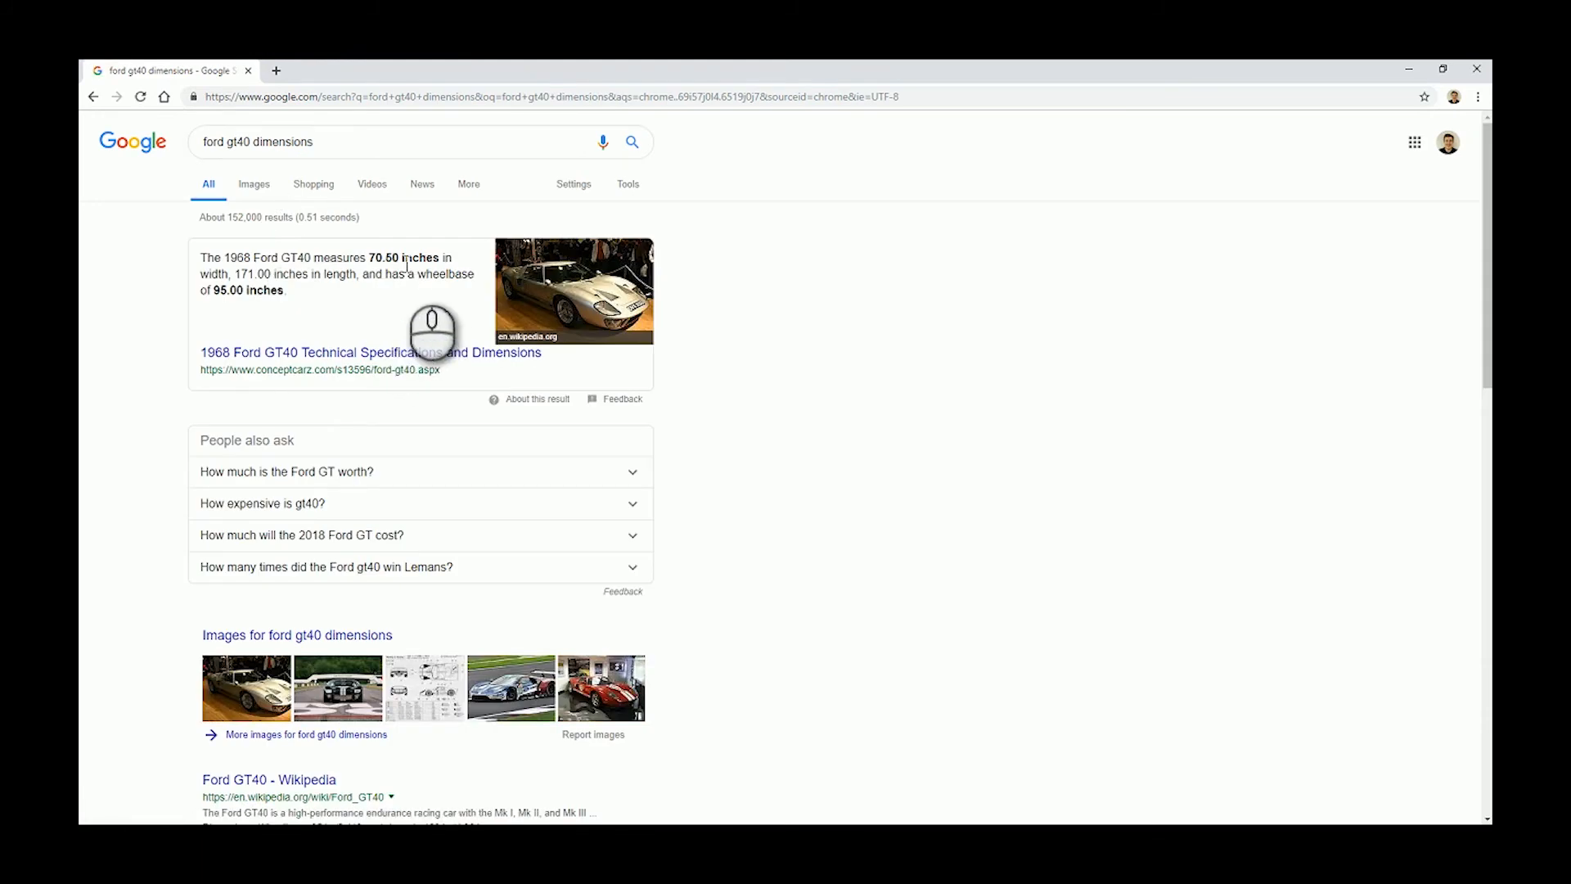
pyautogui.moveTo(353, 143); pyautogui.dragTo(108, 164)
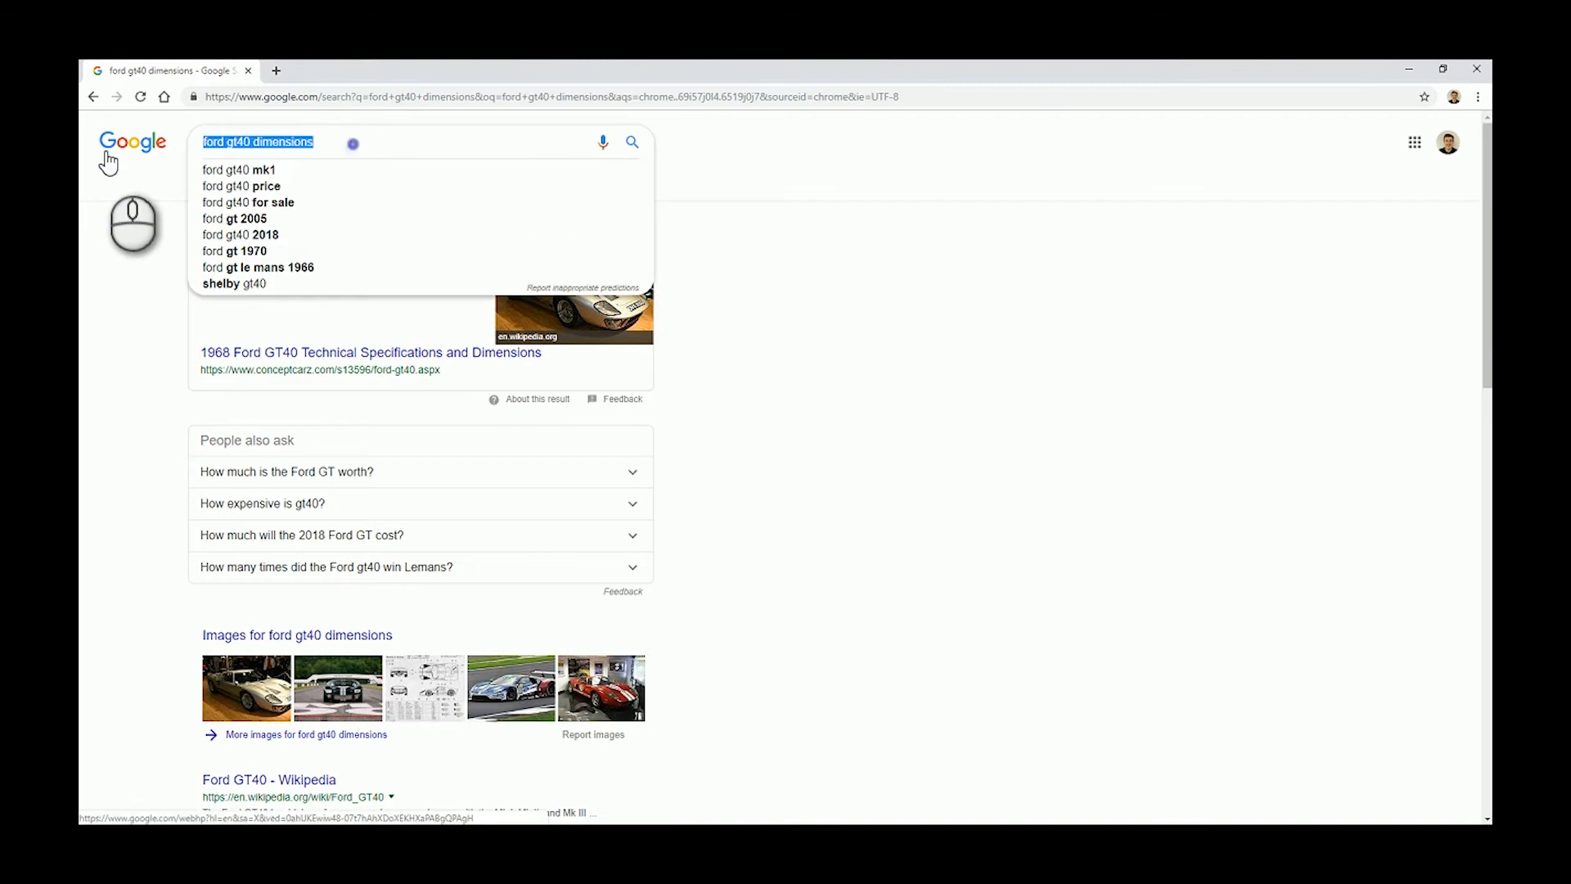
pyautogui.write('70')
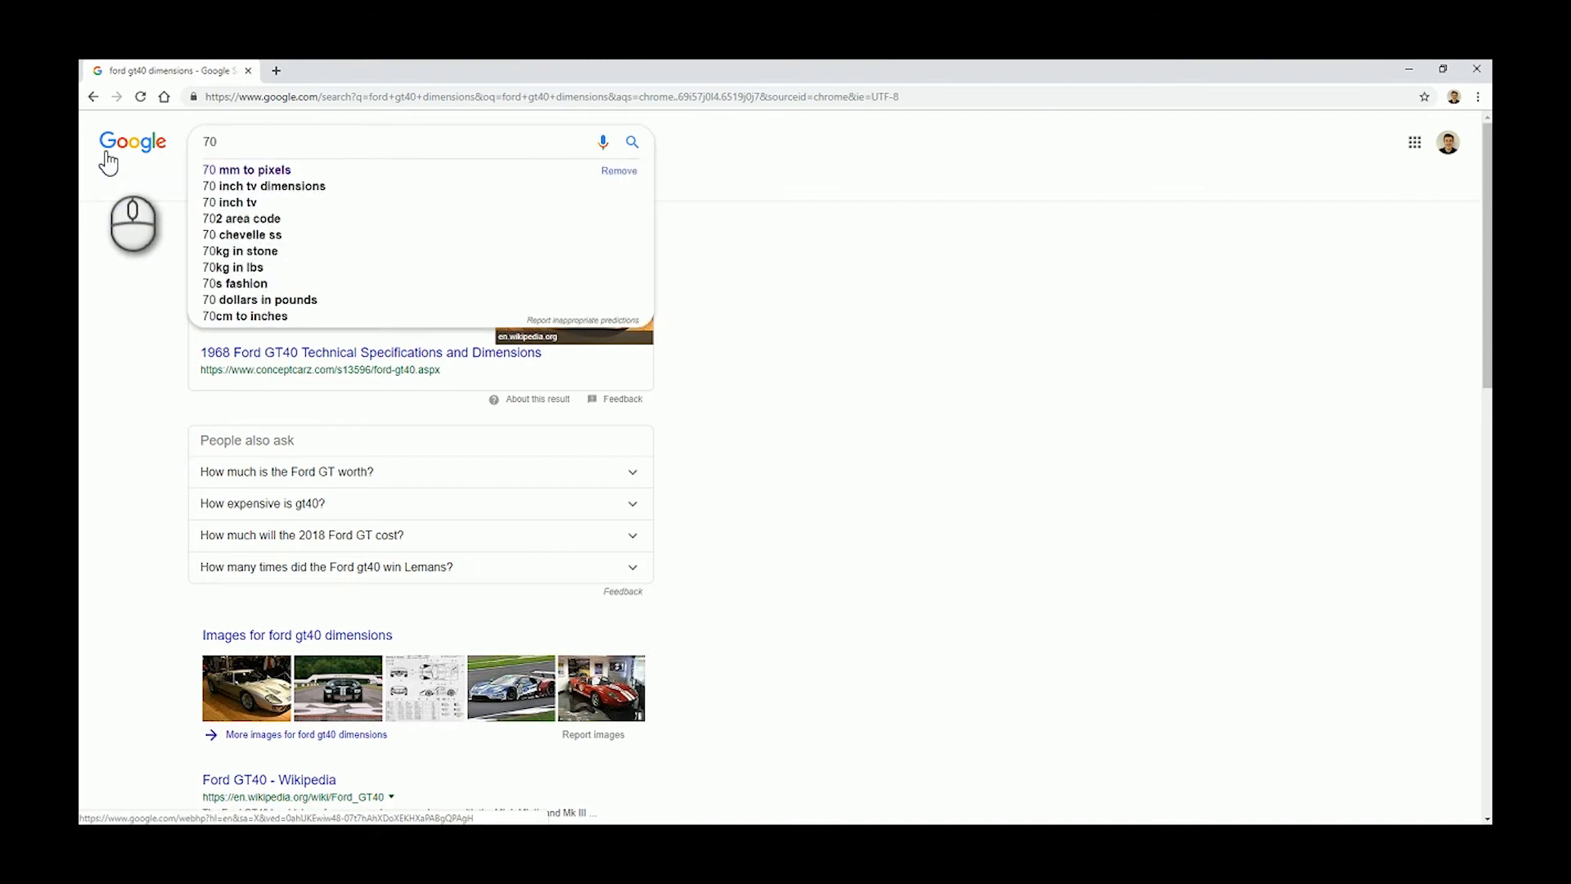
pyautogui.write('.5 inche')
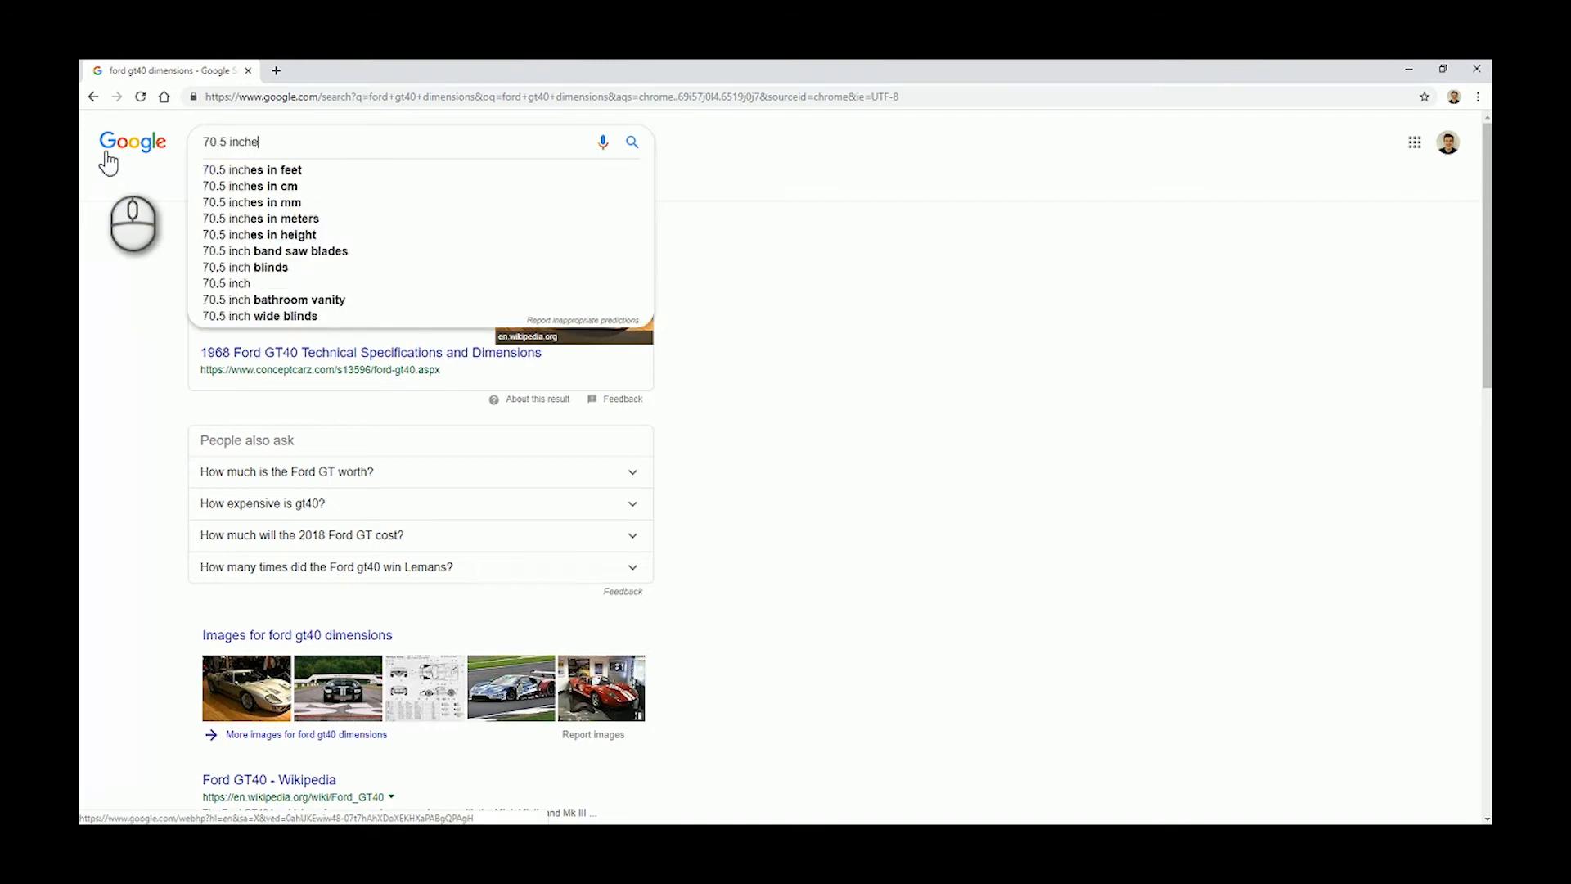
pyautogui.write('s in mm')
pyautogui.press('Return')
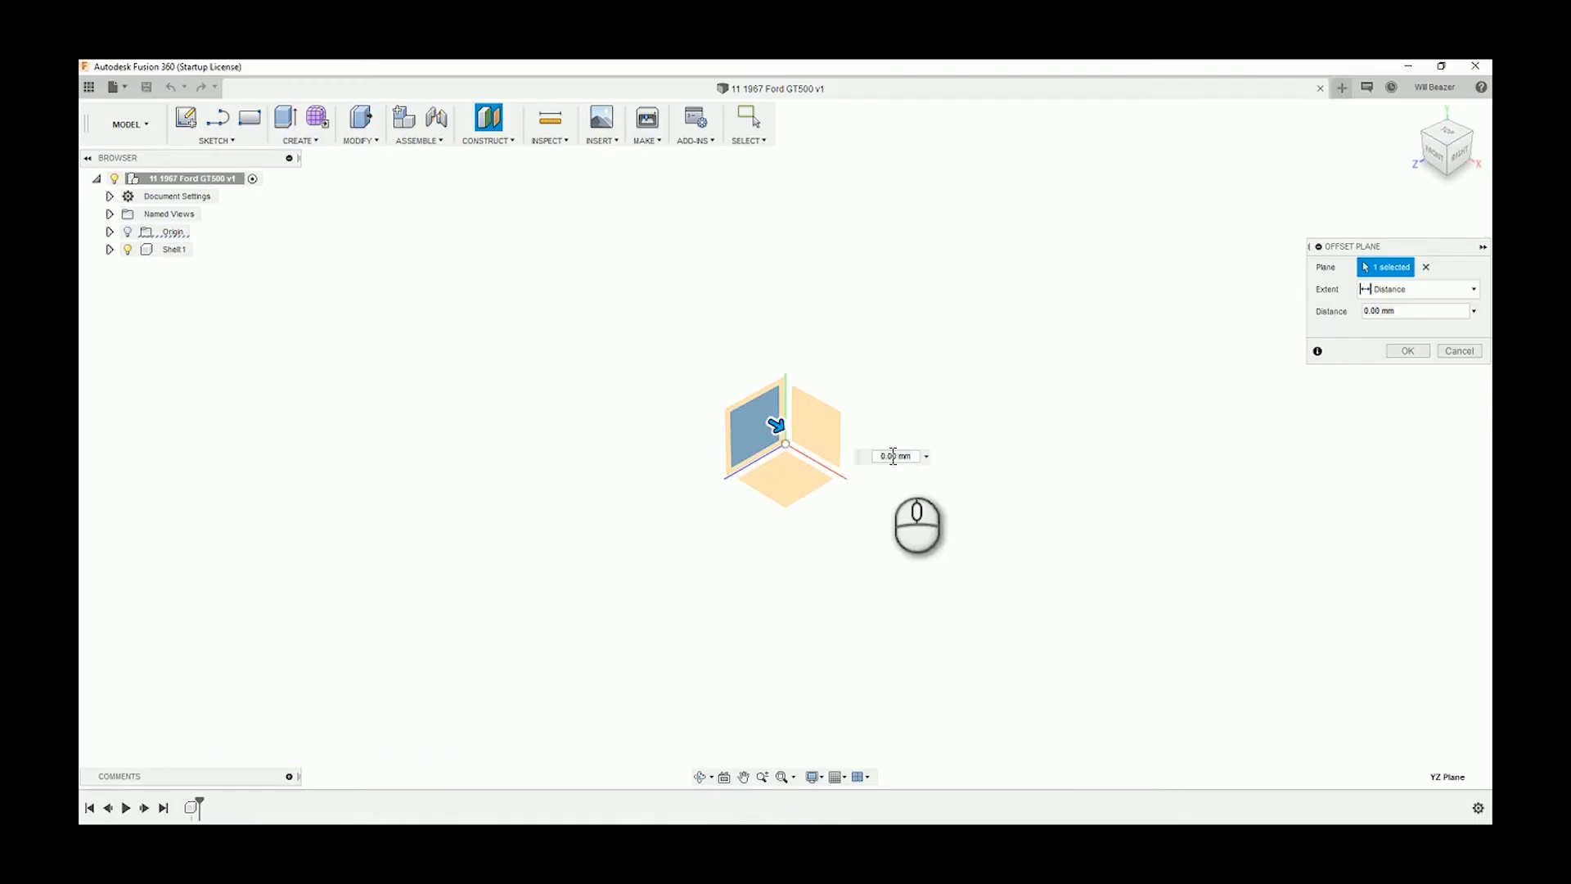
# Switch back to Fusion 360, set the plane's offset distance to 1790.7/2, and create the plane.
pyautogui.click(903, 455)
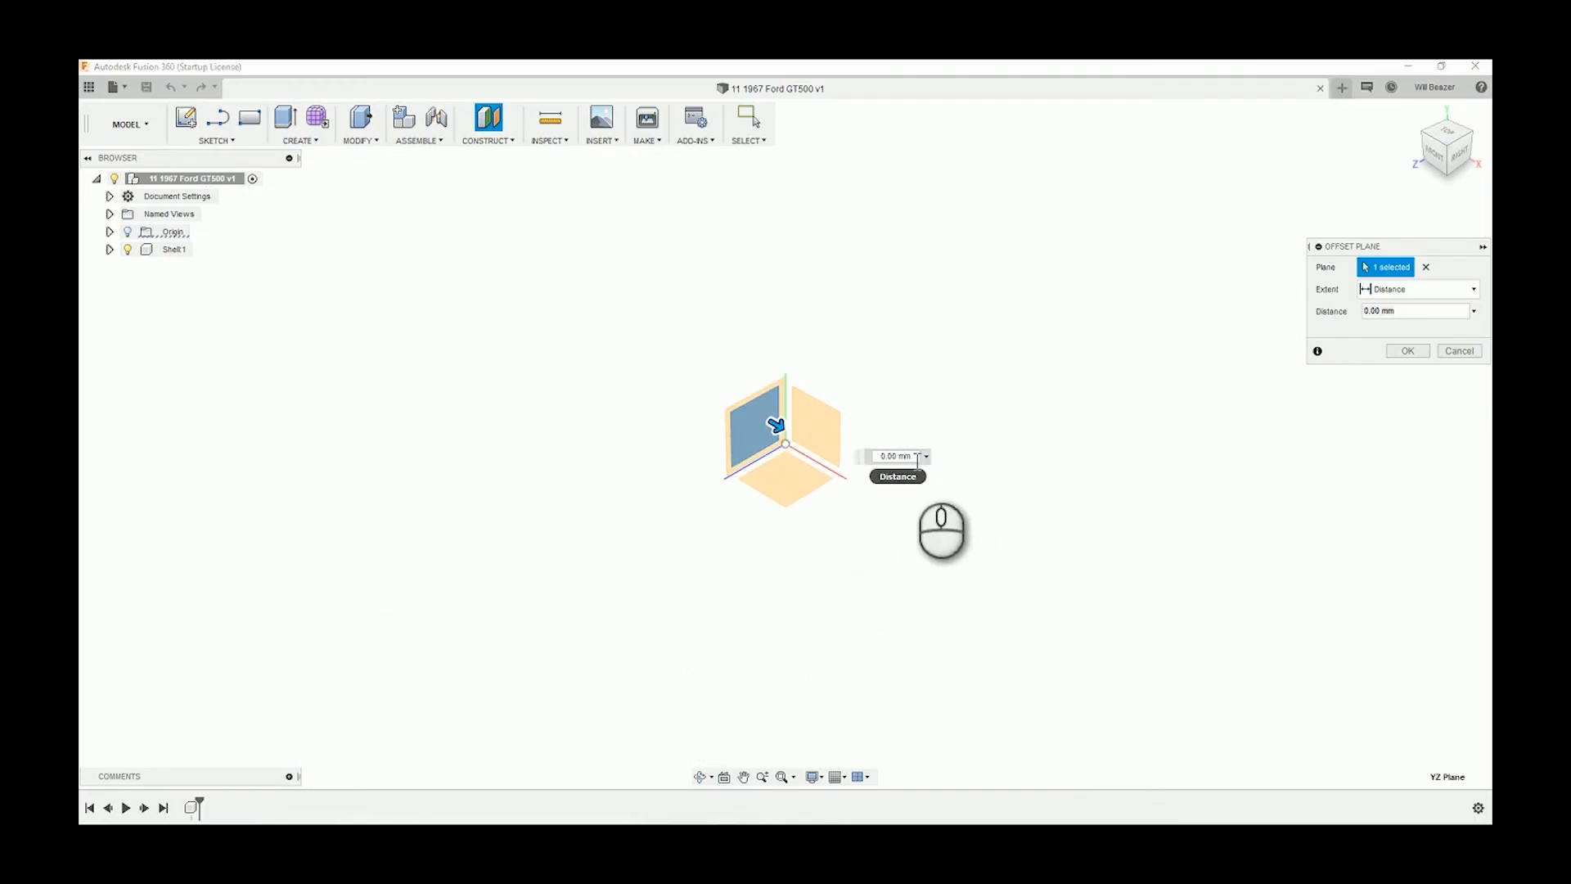
pyautogui.doubleClick(912, 456)
pyautogui.write('17')
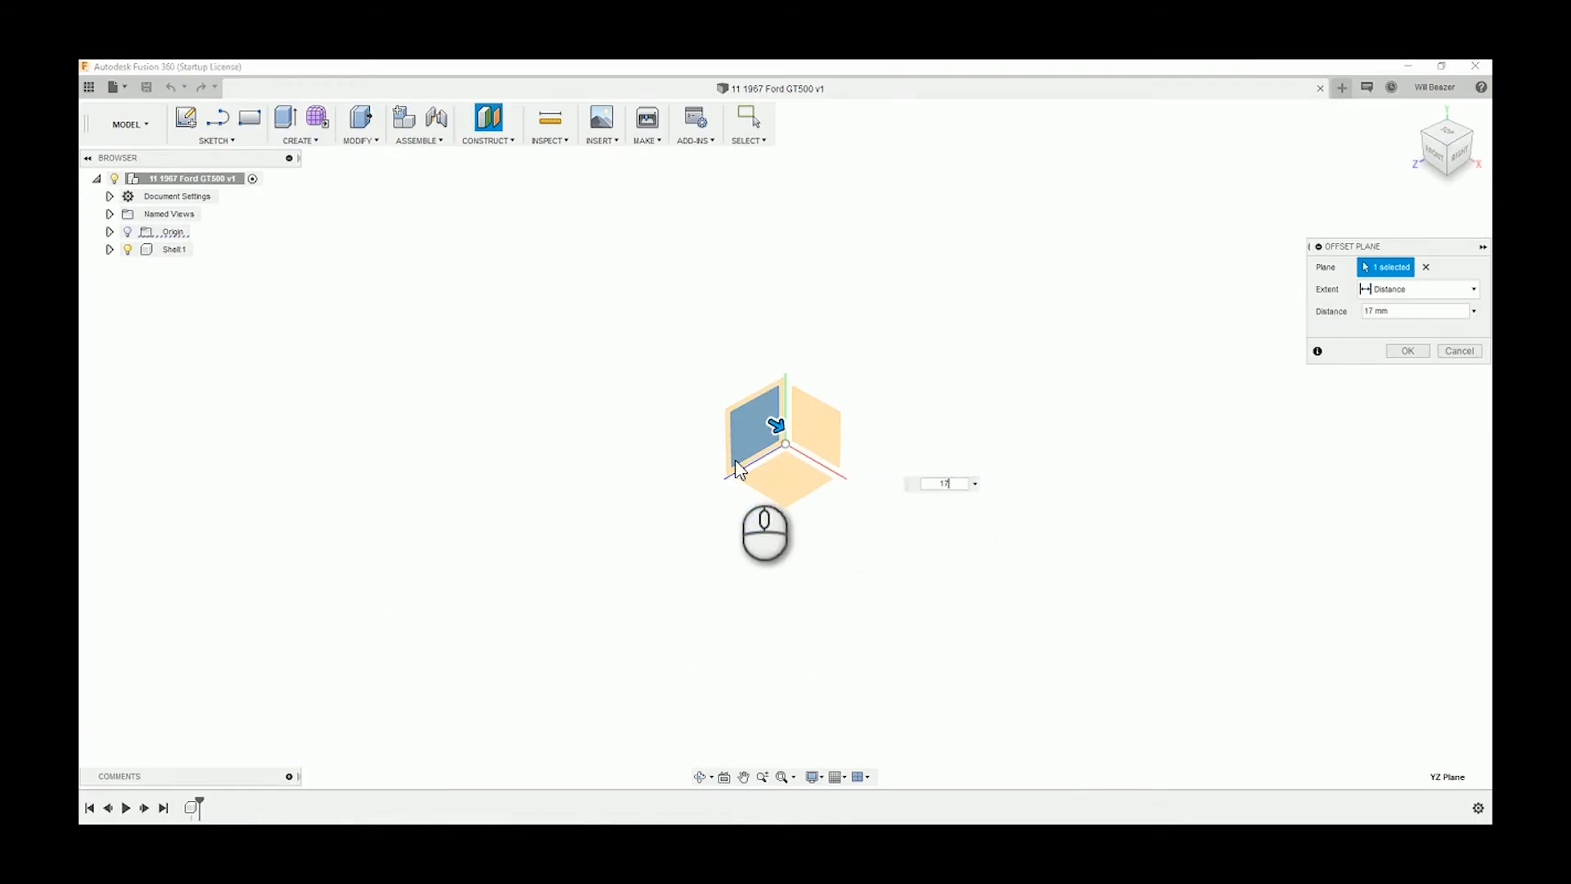
pyautogui.write('90')
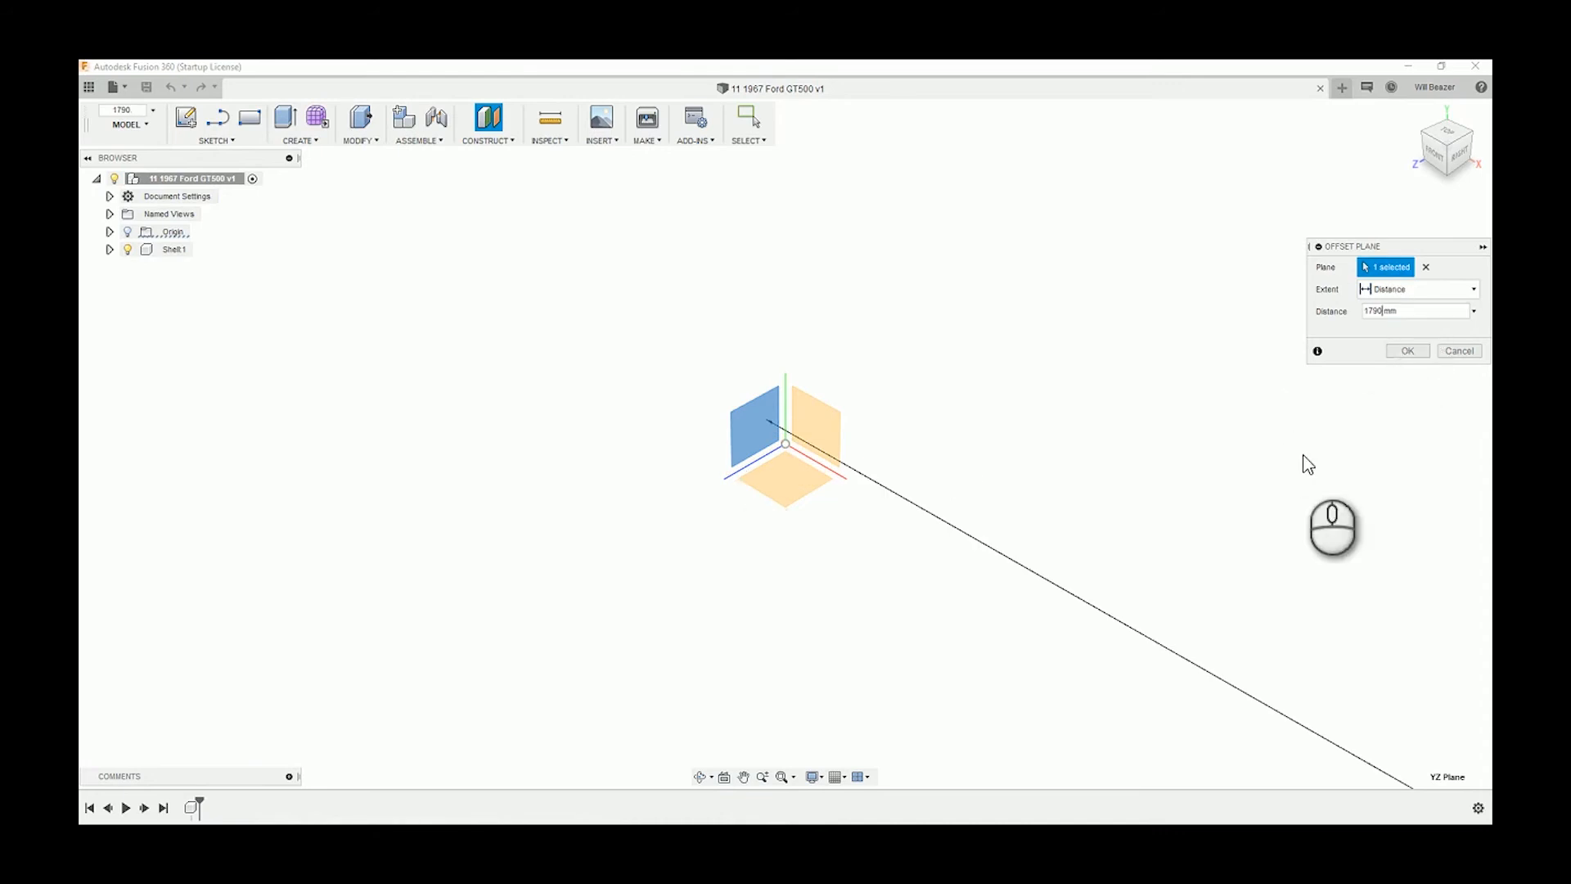
pyautogui.write('17')
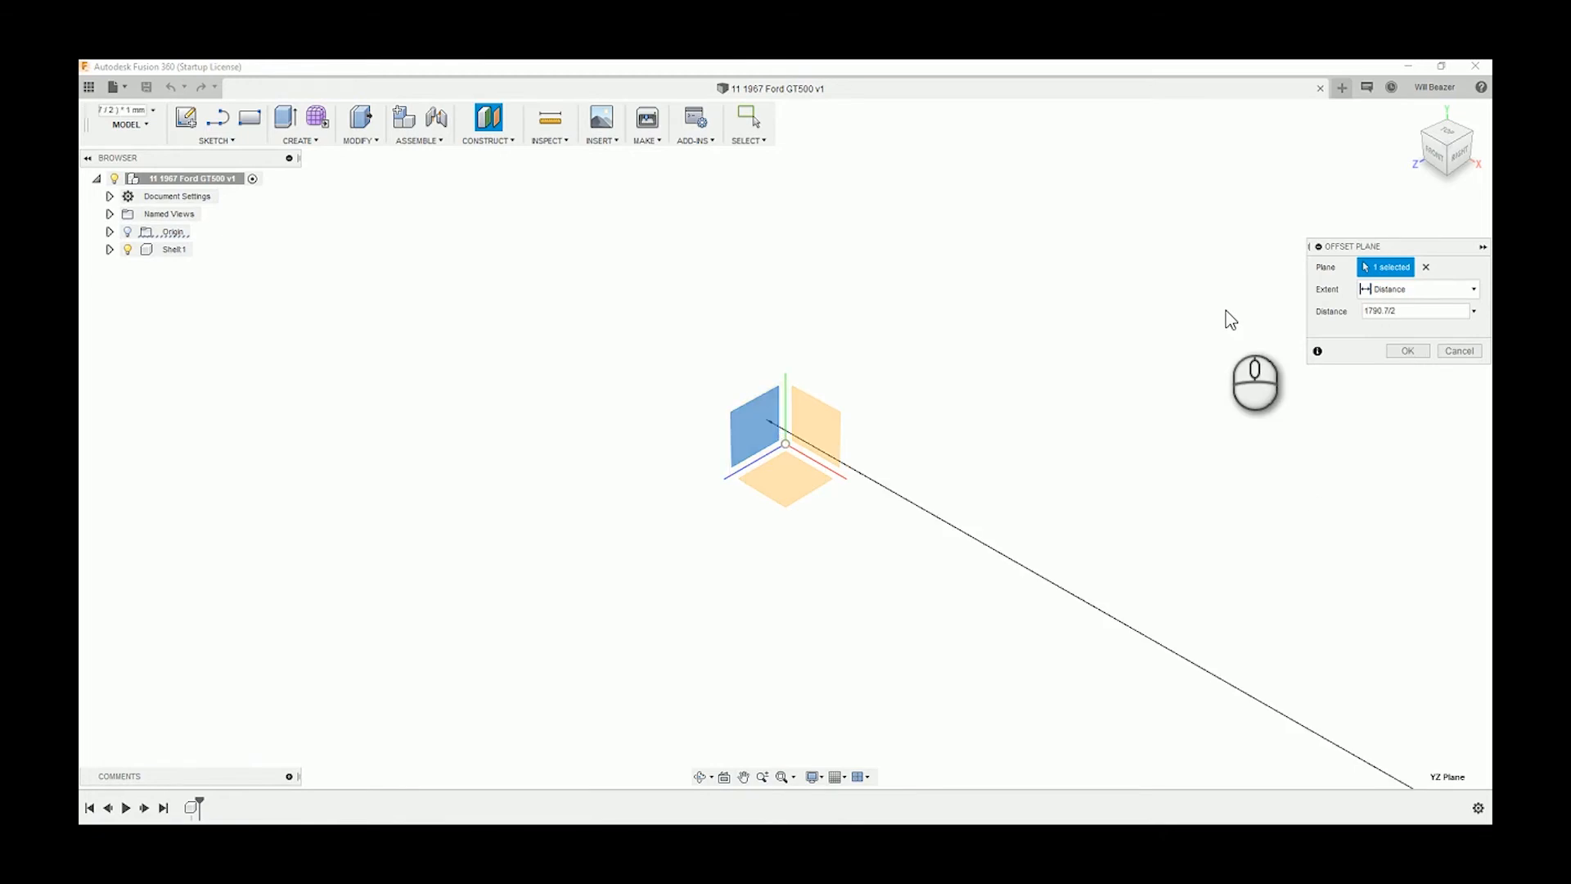
pyautogui.press('Return')
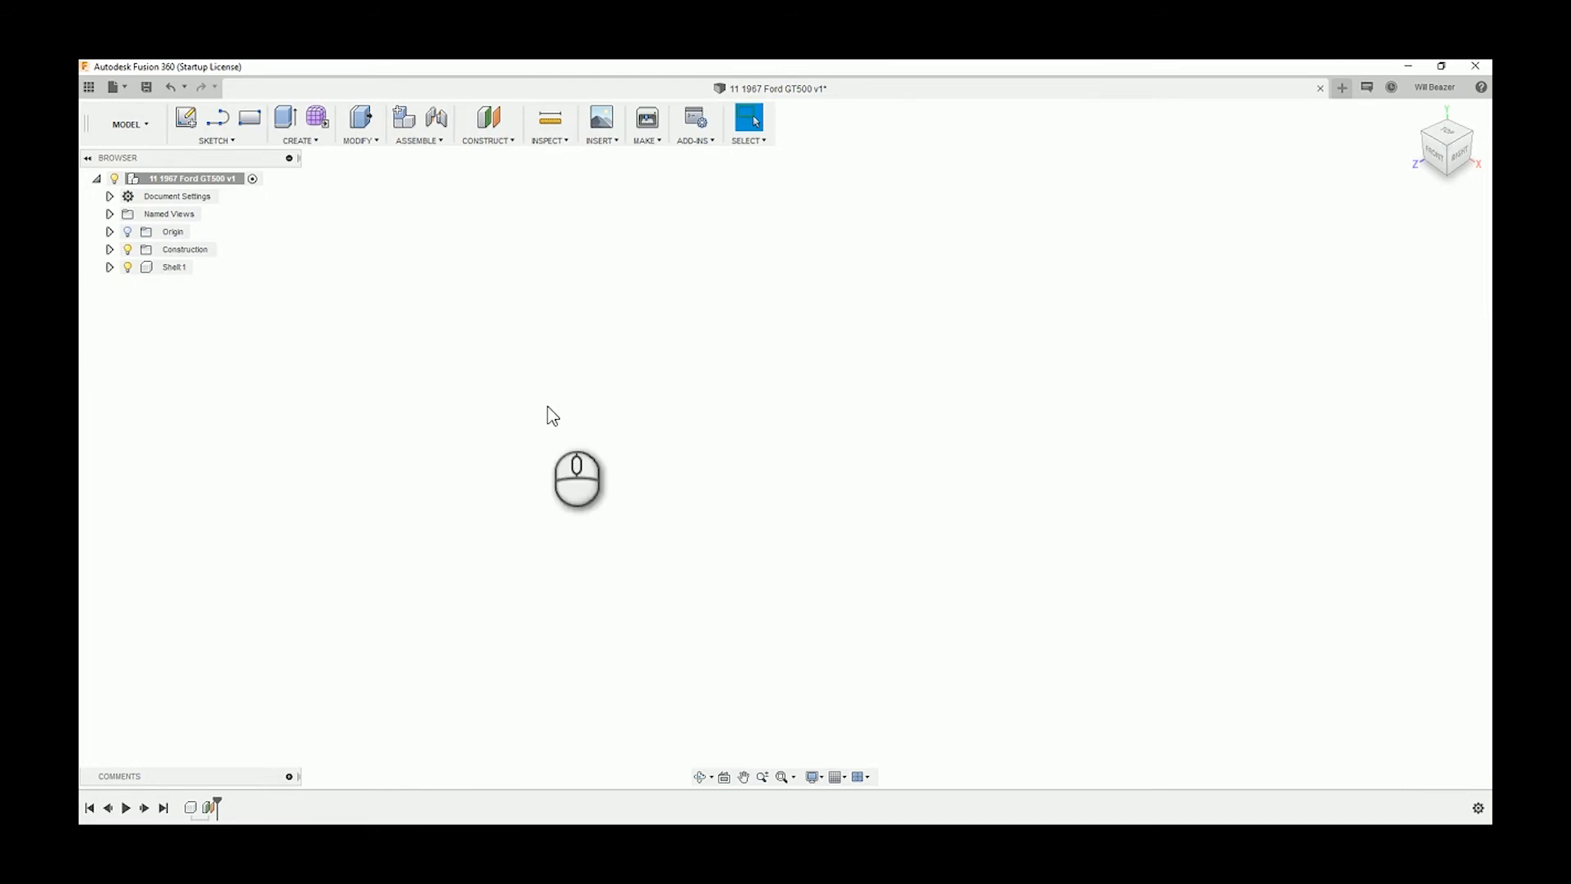
# Stretch the offset plane into a larger, wide rectangle by repositioning its corners.
pyautogui.click(782, 777)
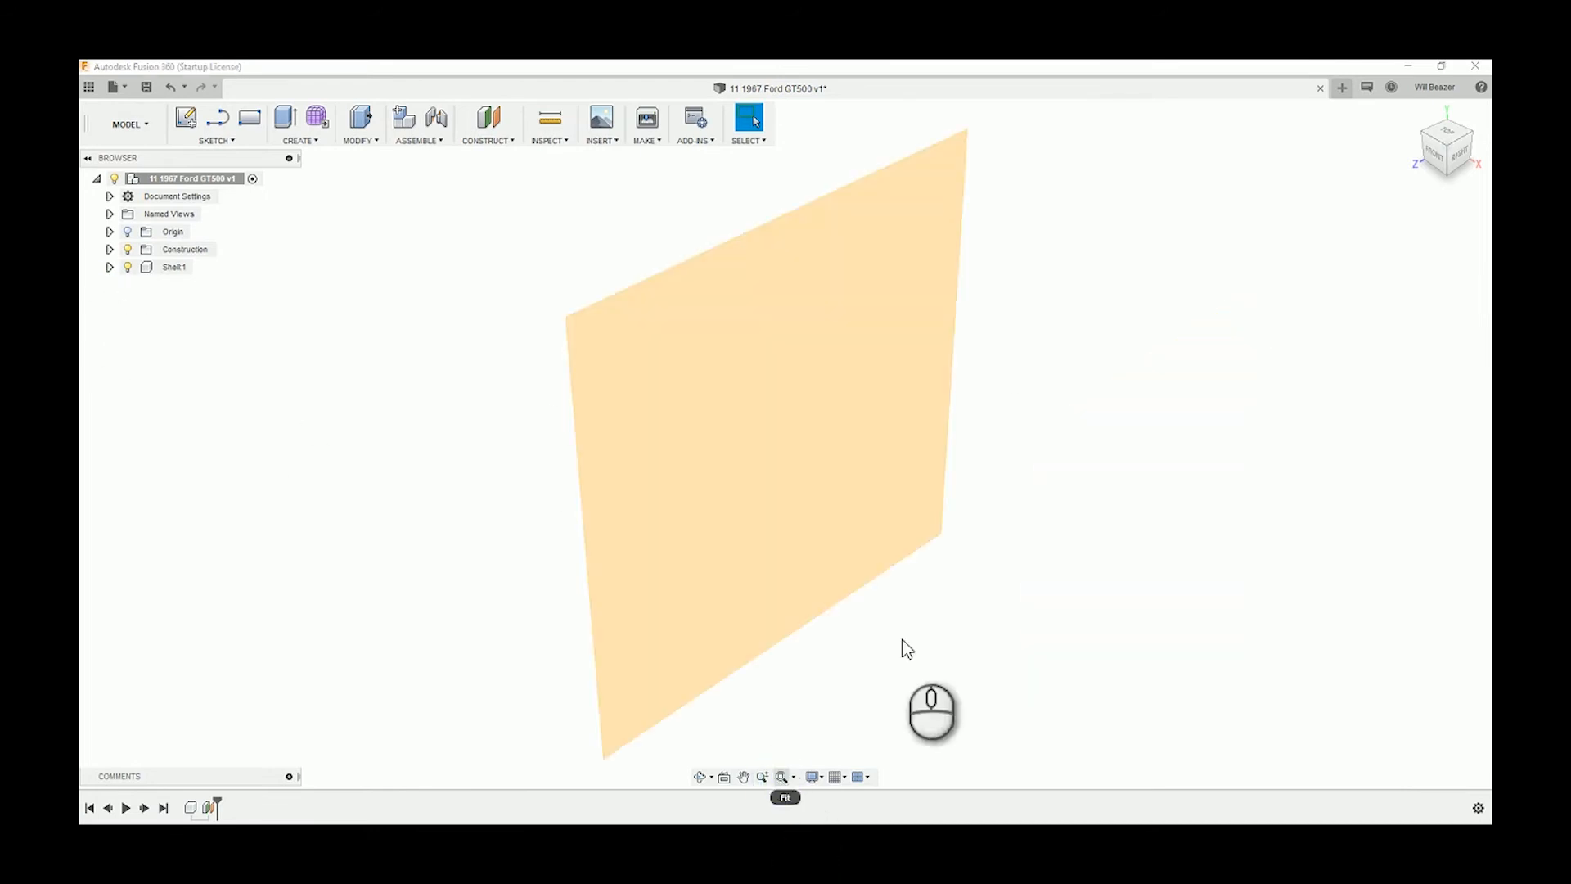
pyautogui.scroll(-6, 824, 484)
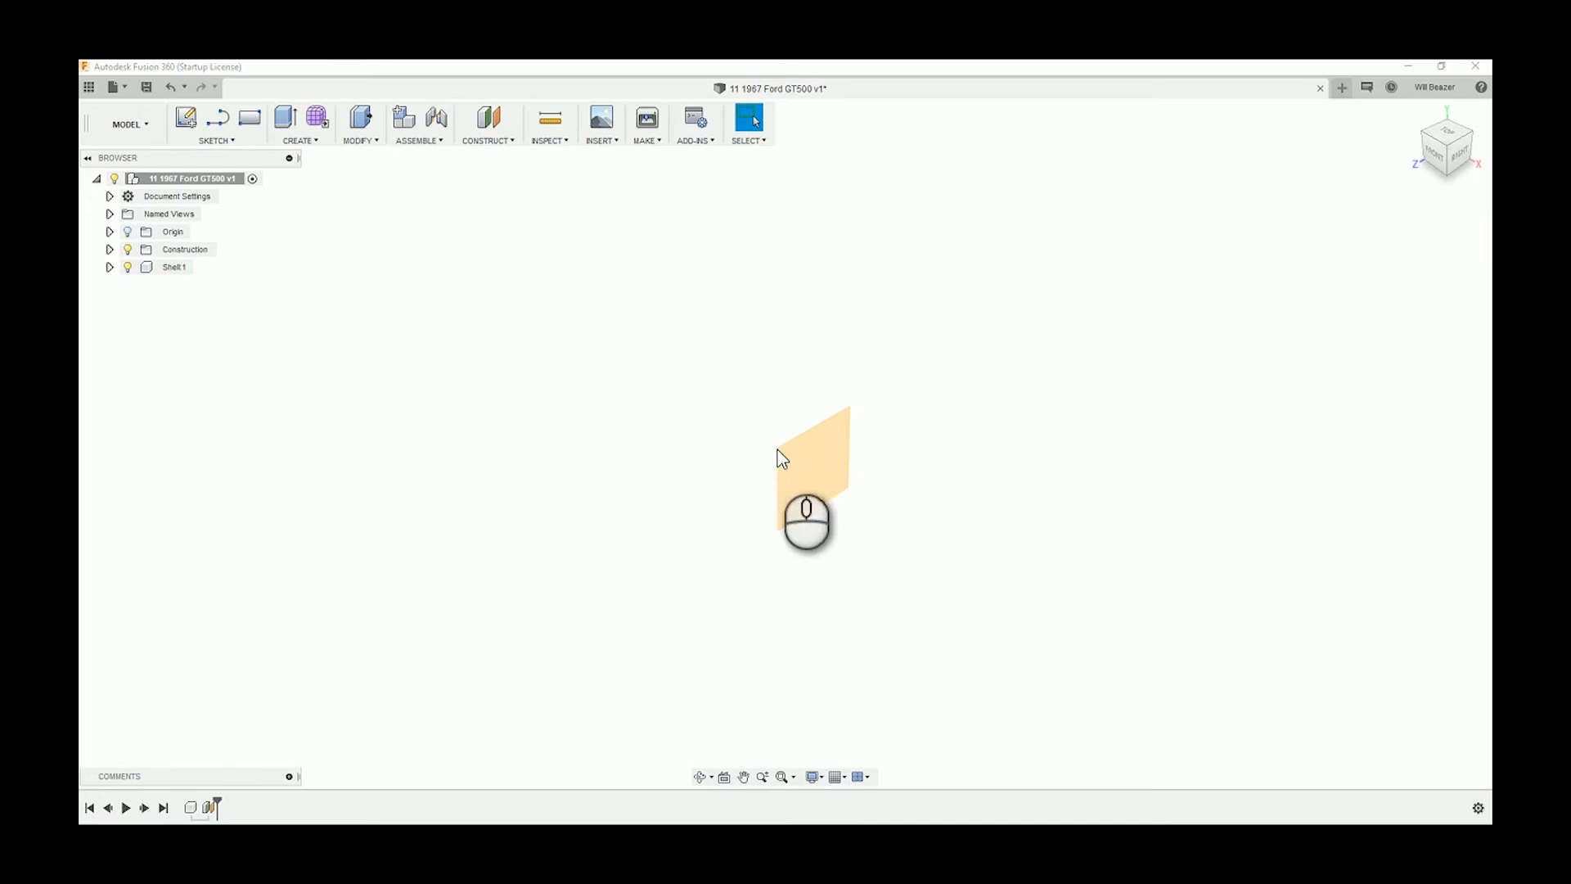
pyautogui.moveTo(769, 452); pyautogui.dragTo(322, 358)
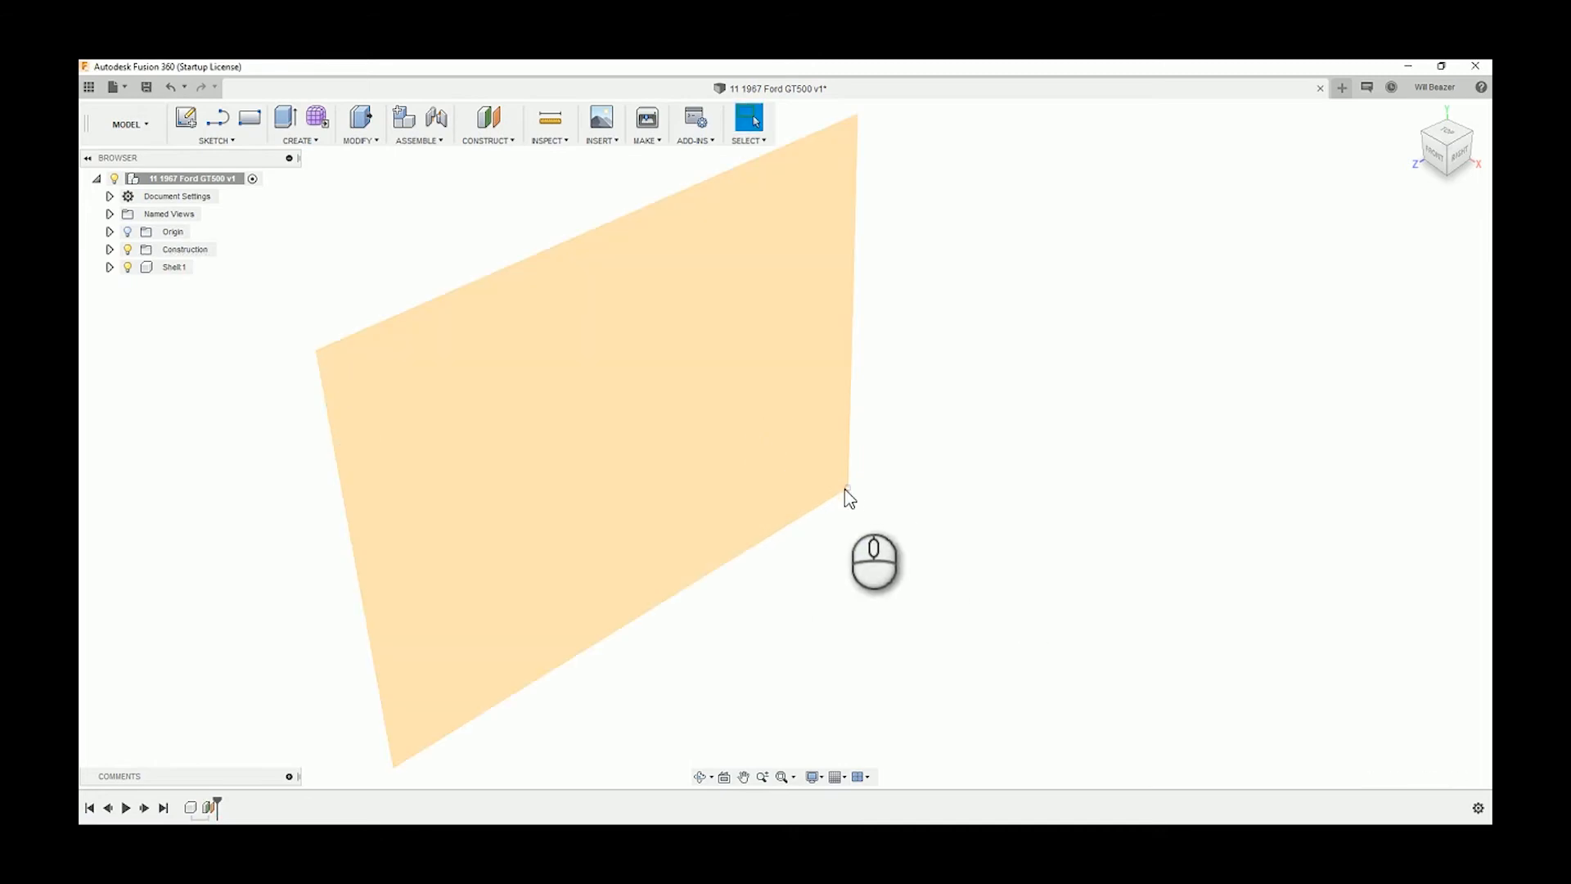
pyautogui.moveTo(849, 488); pyautogui.dragTo(1272, 557)
pyautogui.scroll(-8, 1107, 566)
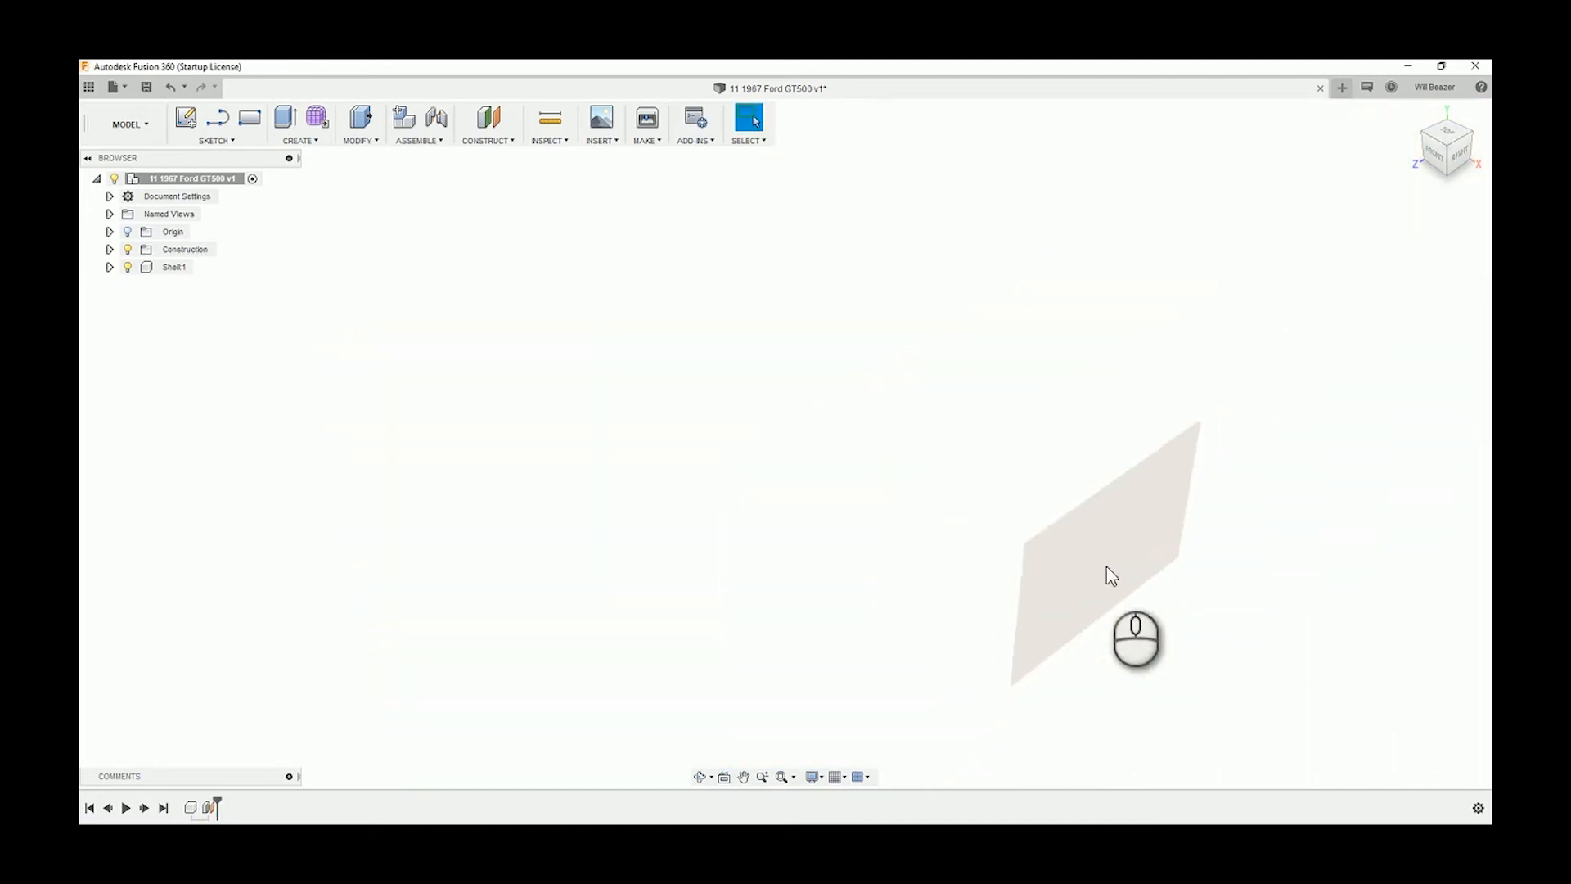
pyautogui.moveTo(1024, 543); pyautogui.dragTo(683, 546)
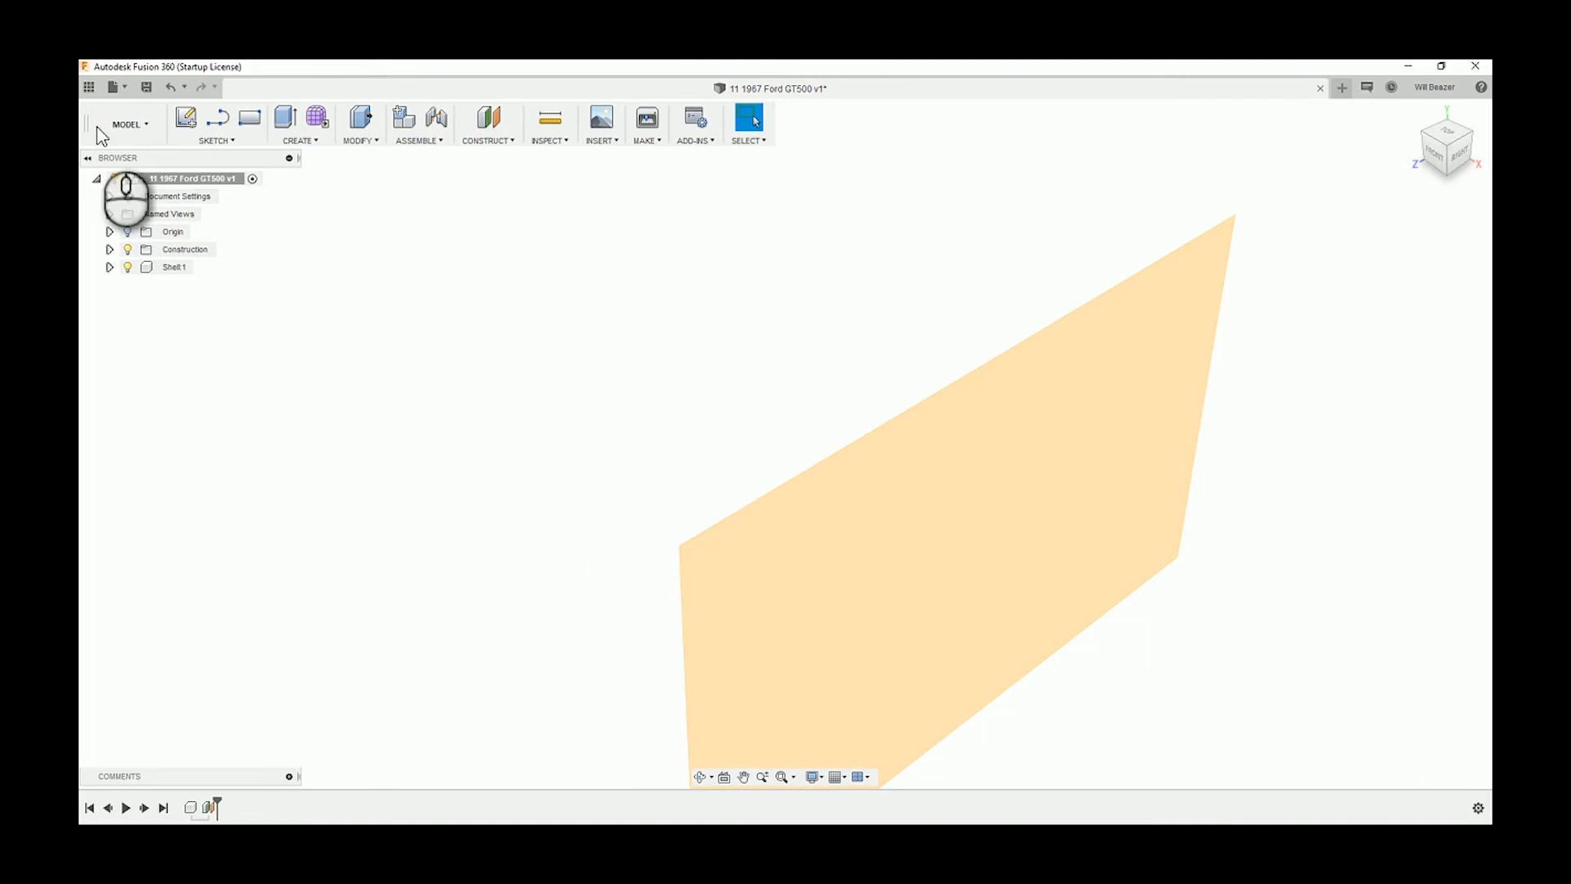
pyautogui.click(127, 232)
pyautogui.click(127, 233)
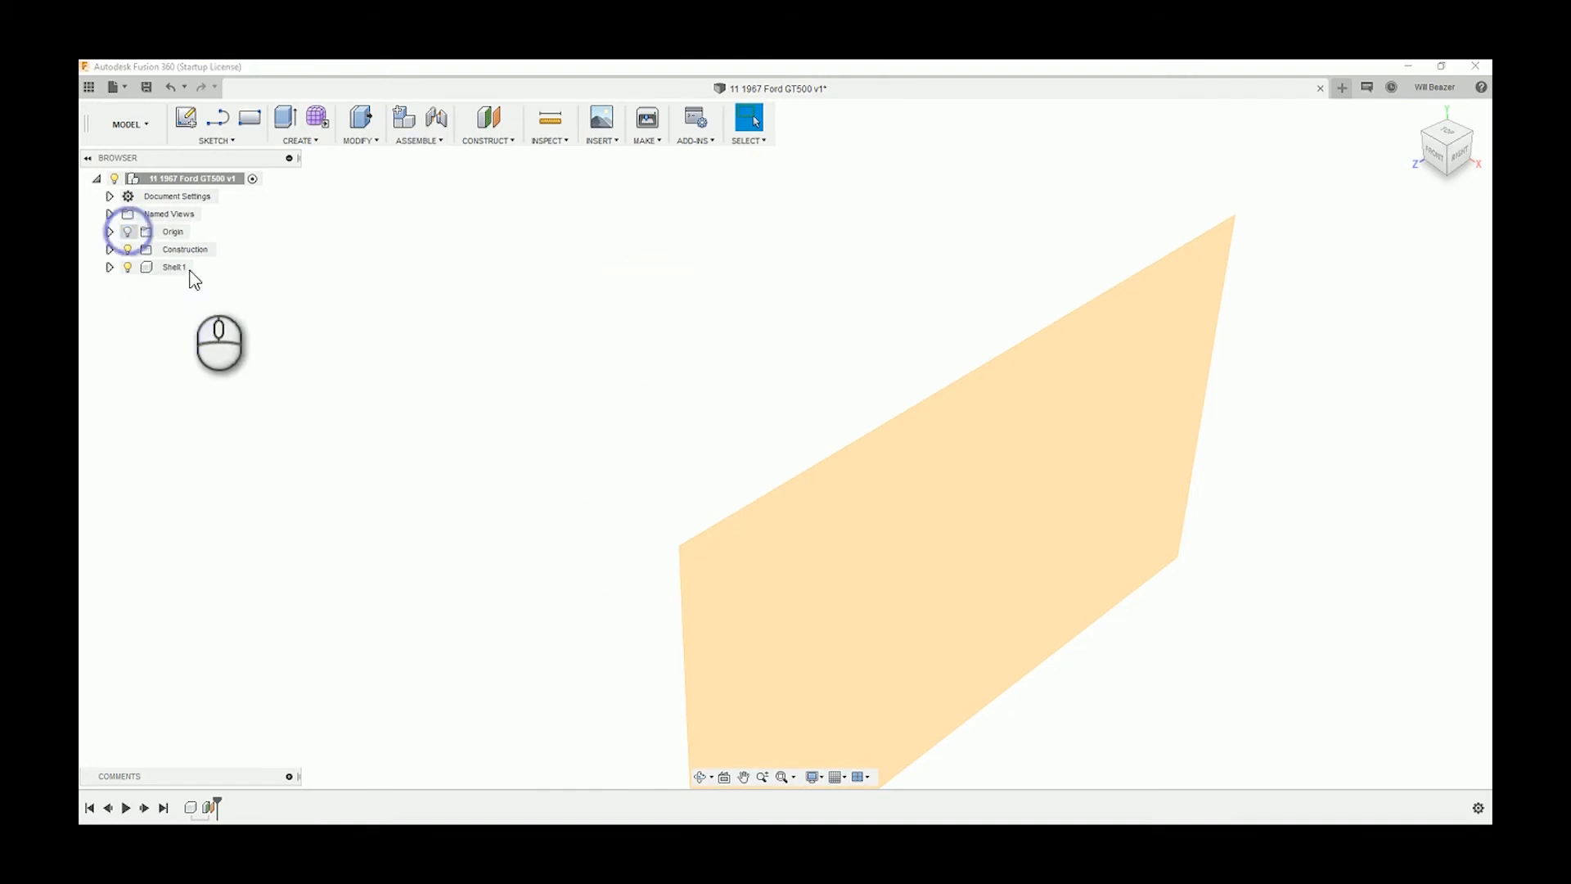
pyautogui.scroll(-3, 820, 365)
pyautogui.scroll(-3, 821, 364)
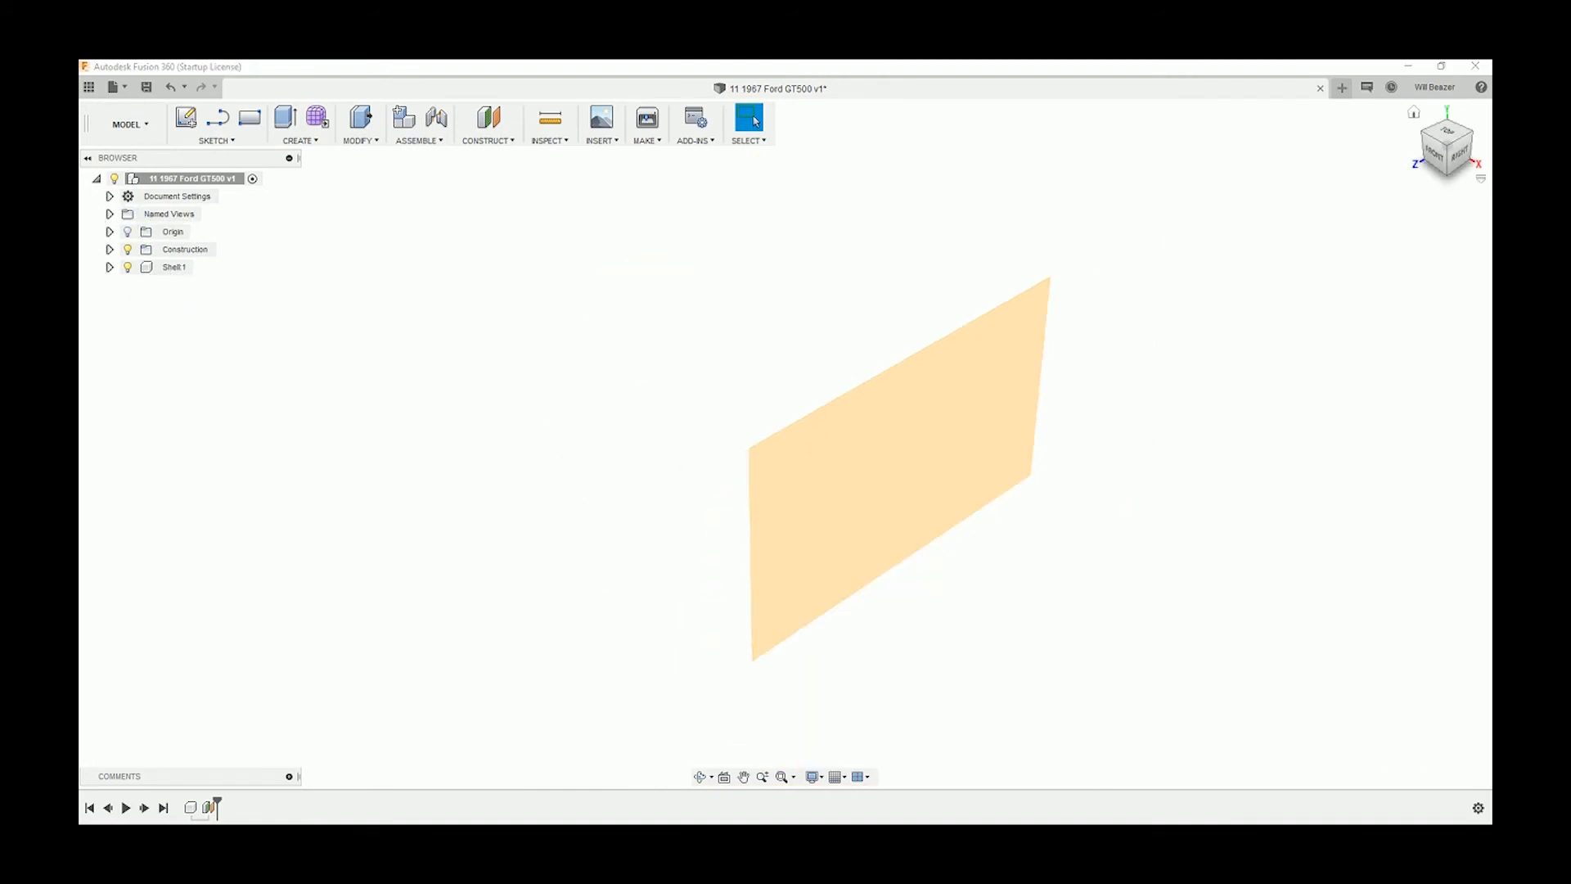
# Activate the Shell component, move Plane1 from the top-level Construction folder into it, and expand the component.
pyautogui.click(1472, 161)
pyautogui.click(610, 137)
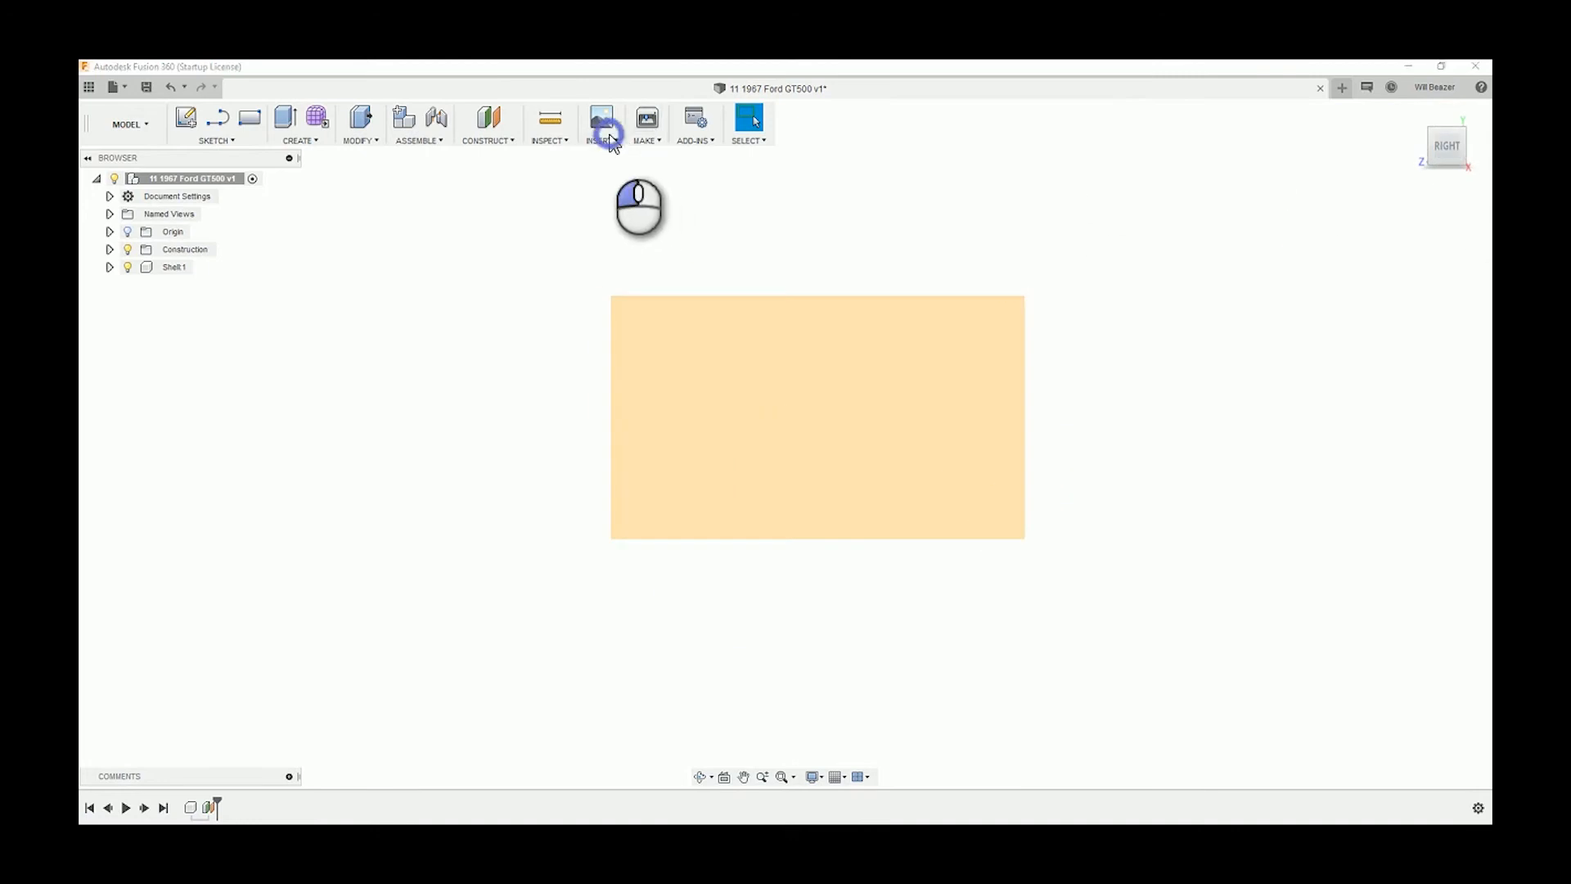
pyautogui.click(201, 270)
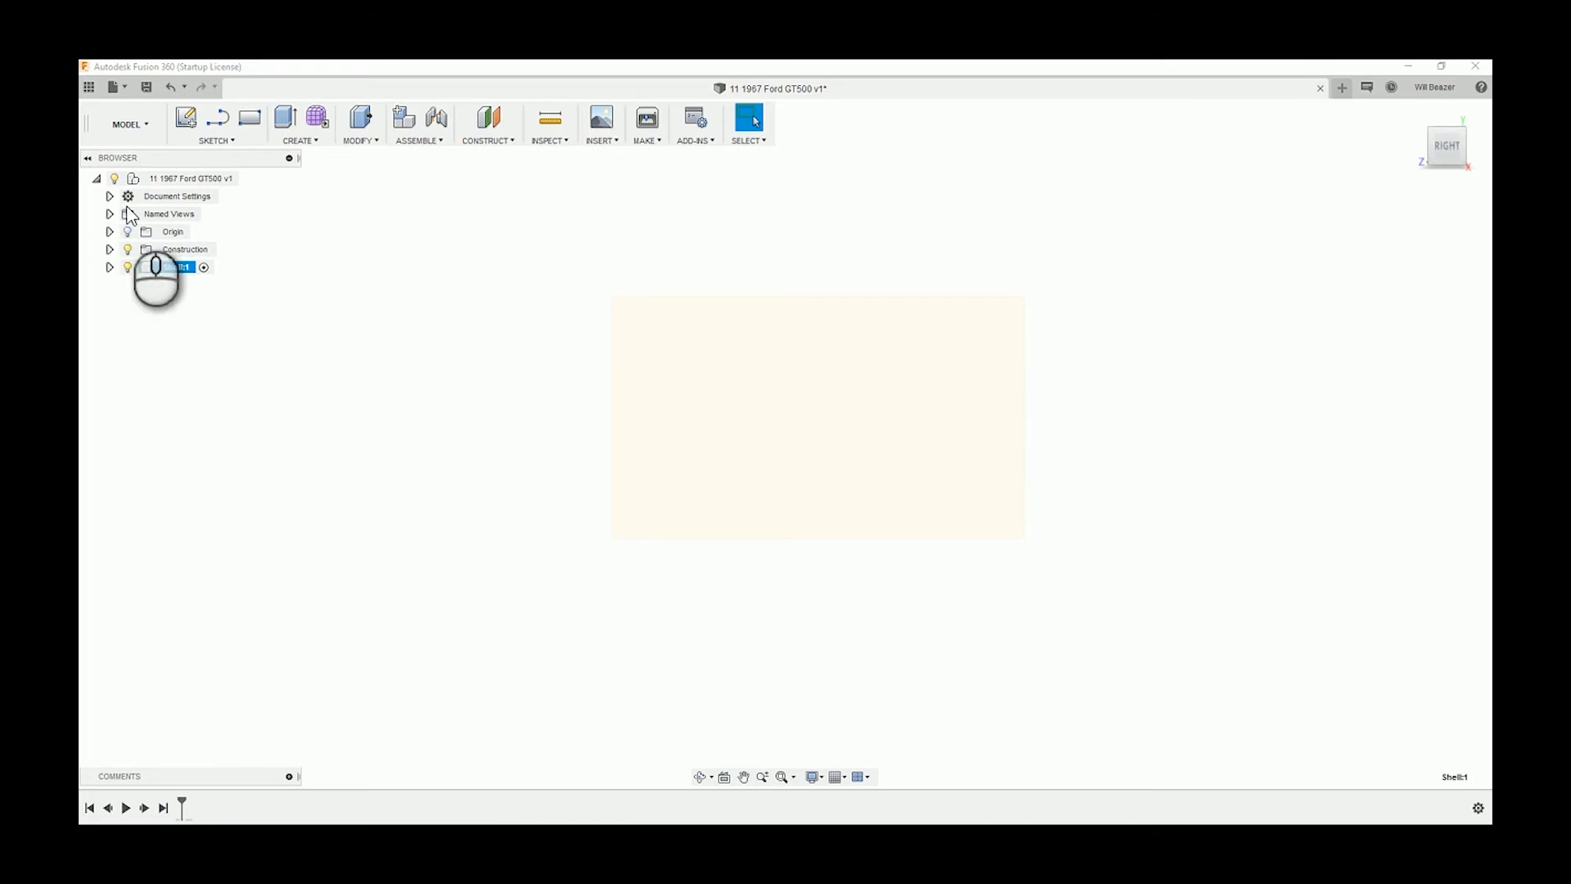
pyautogui.click(109, 249)
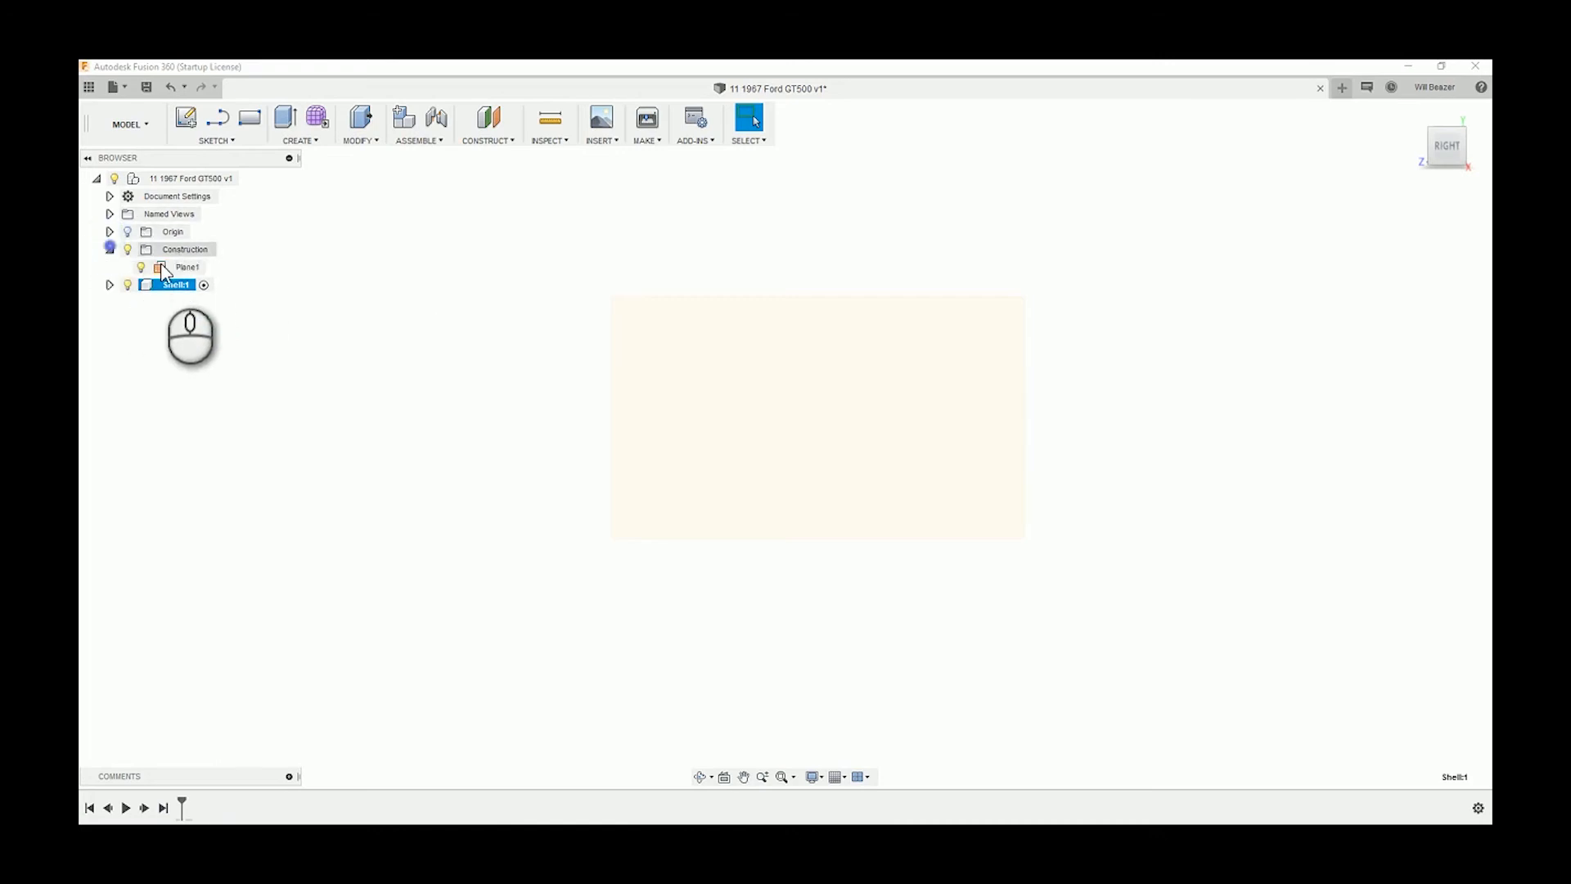
pyautogui.moveTo(164, 272); pyautogui.dragTo(164, 287)
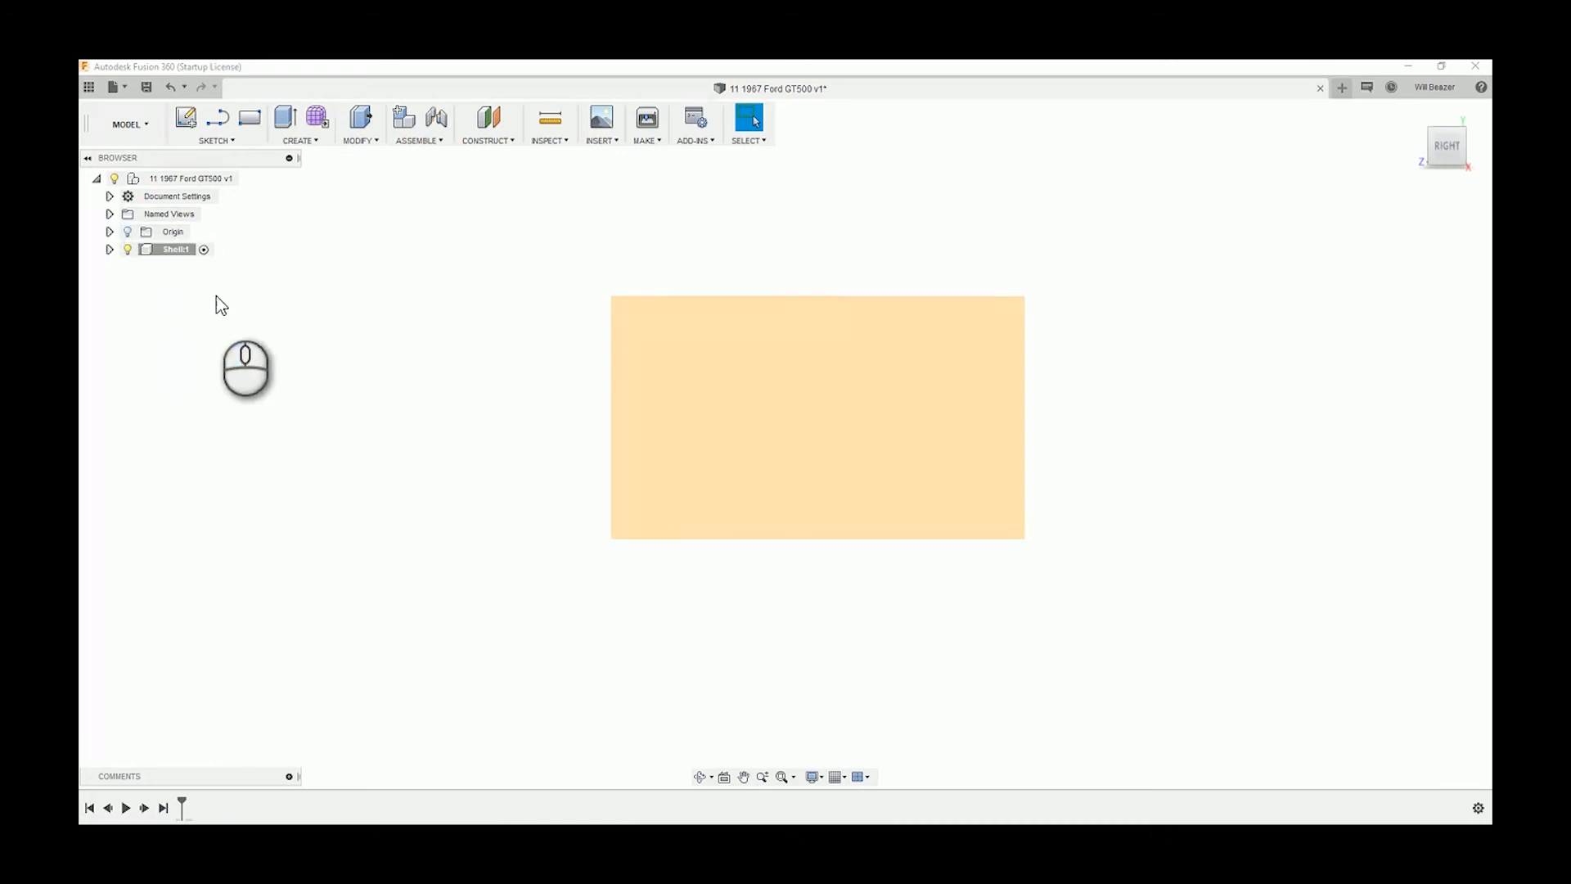
pyautogui.click(112, 249)
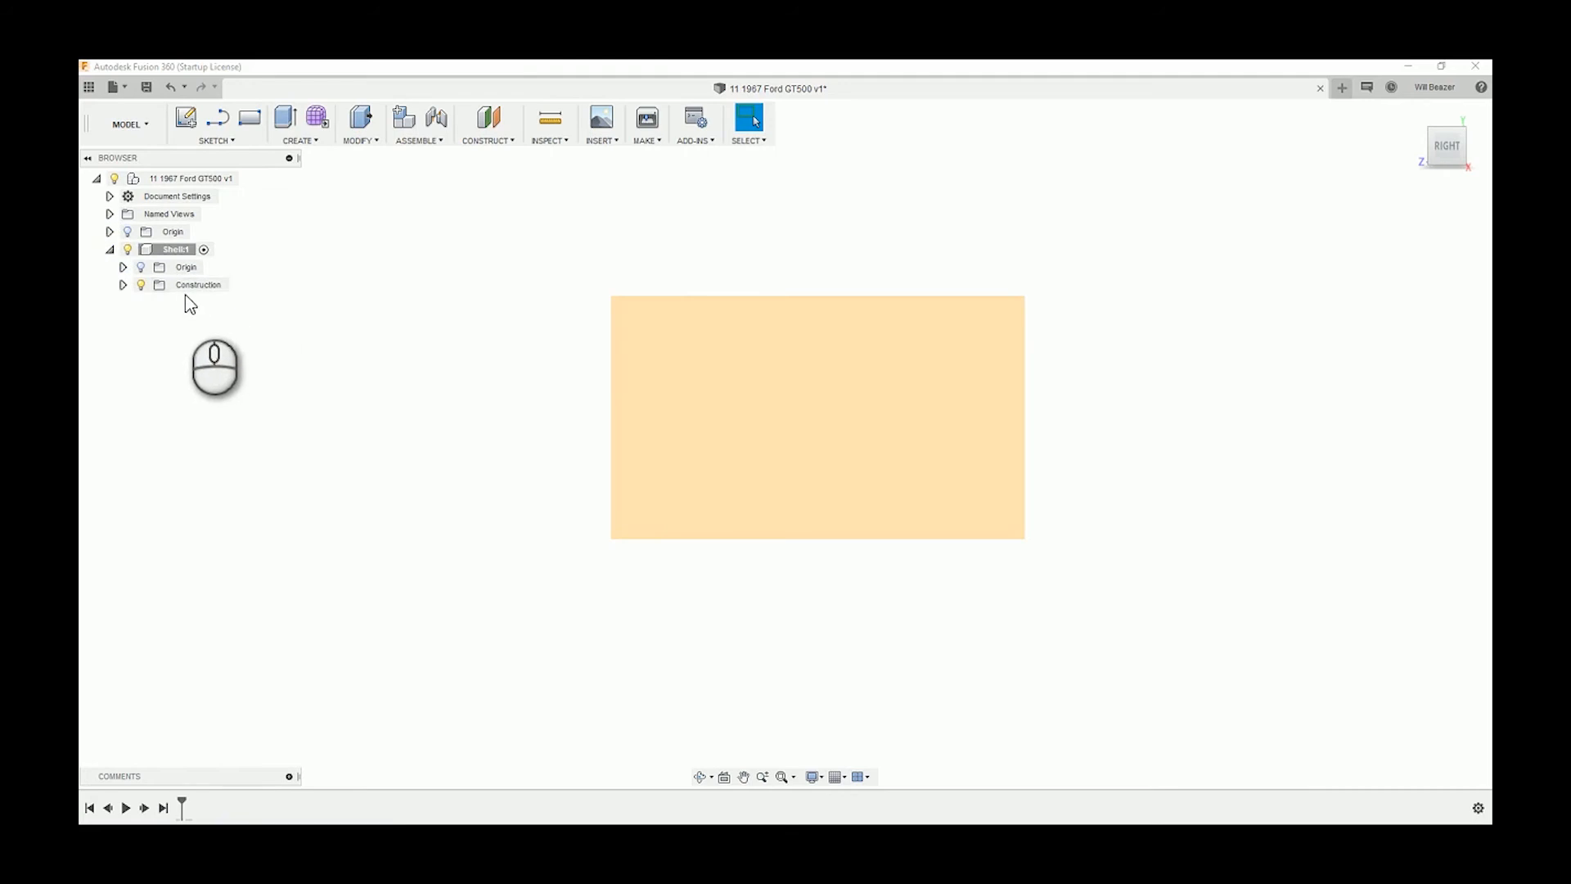
# Attach the Side View image from Car Folder 11 as a canvas on the offset plane, keeping the default scale and opacity.
pyautogui.click(606, 141)
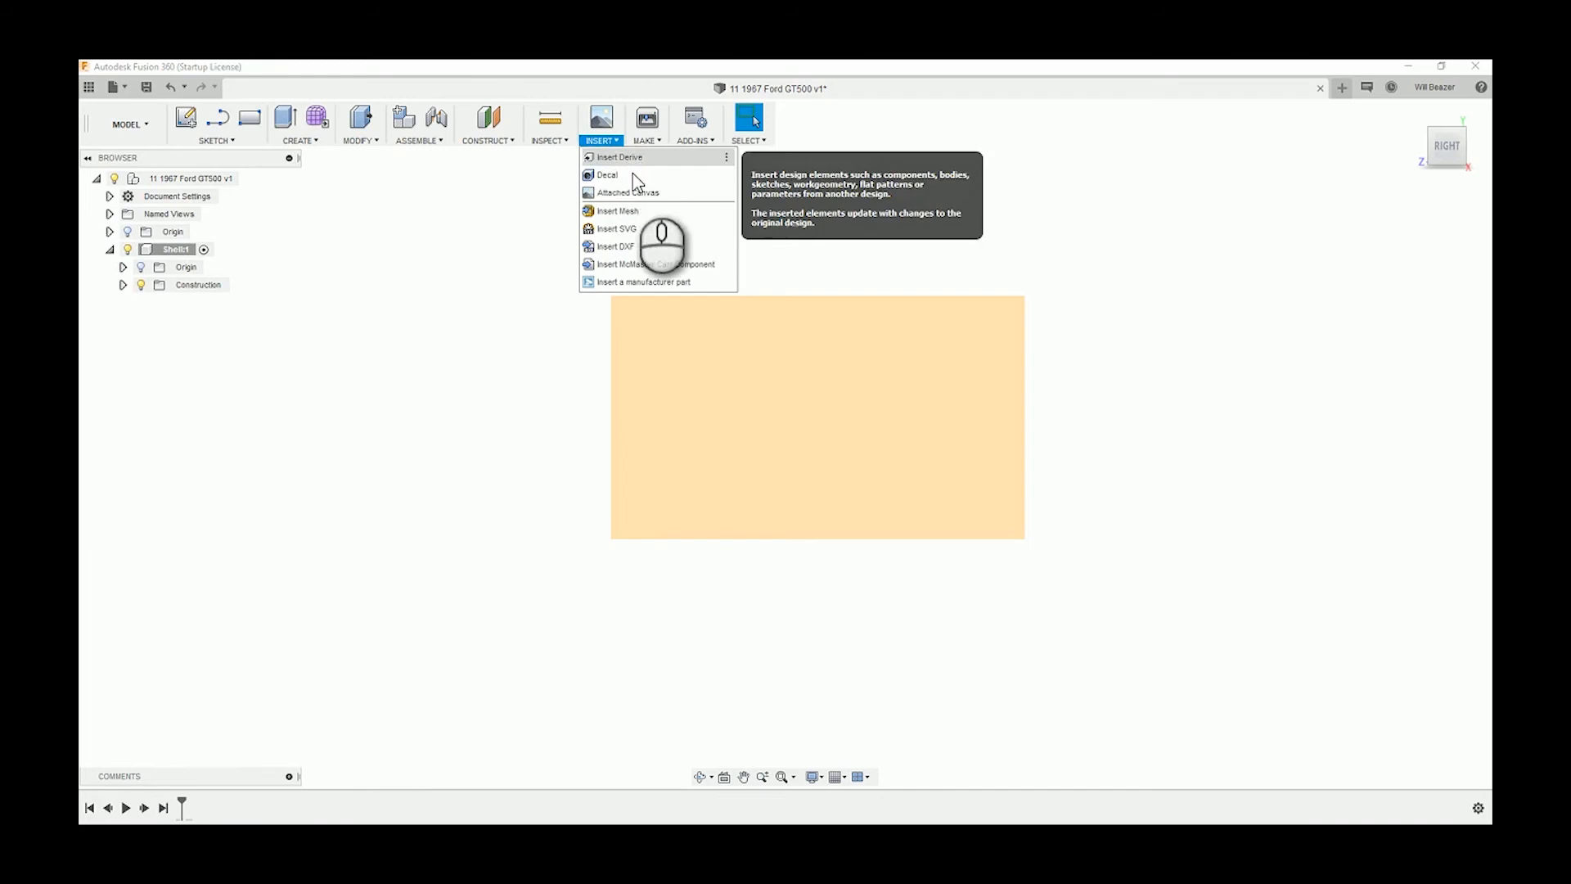
pyautogui.click(639, 193)
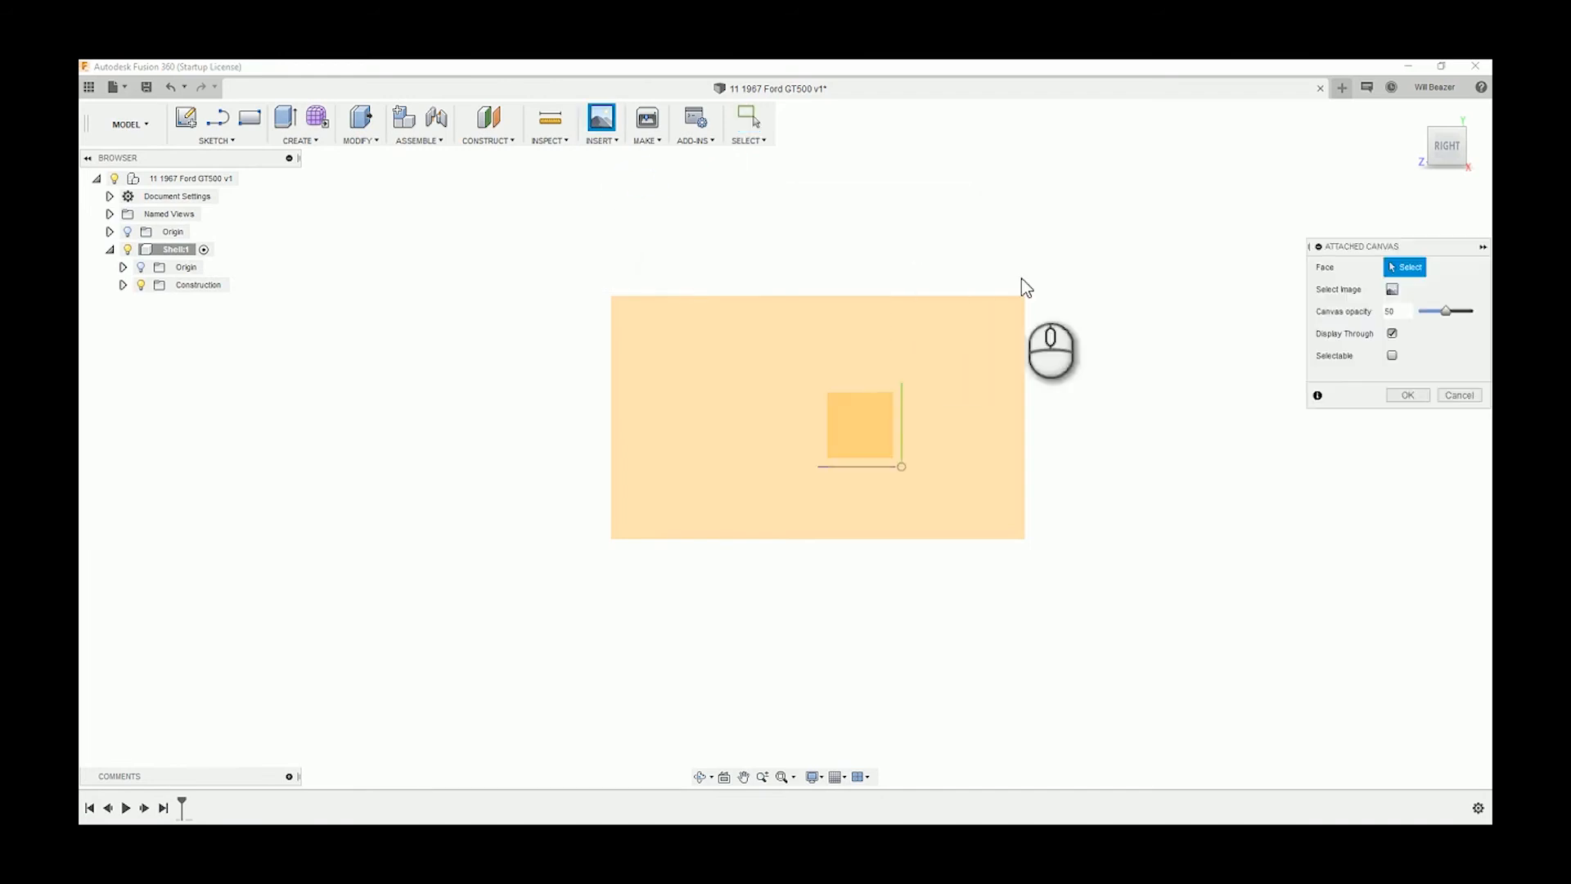
pyautogui.click(1391, 290)
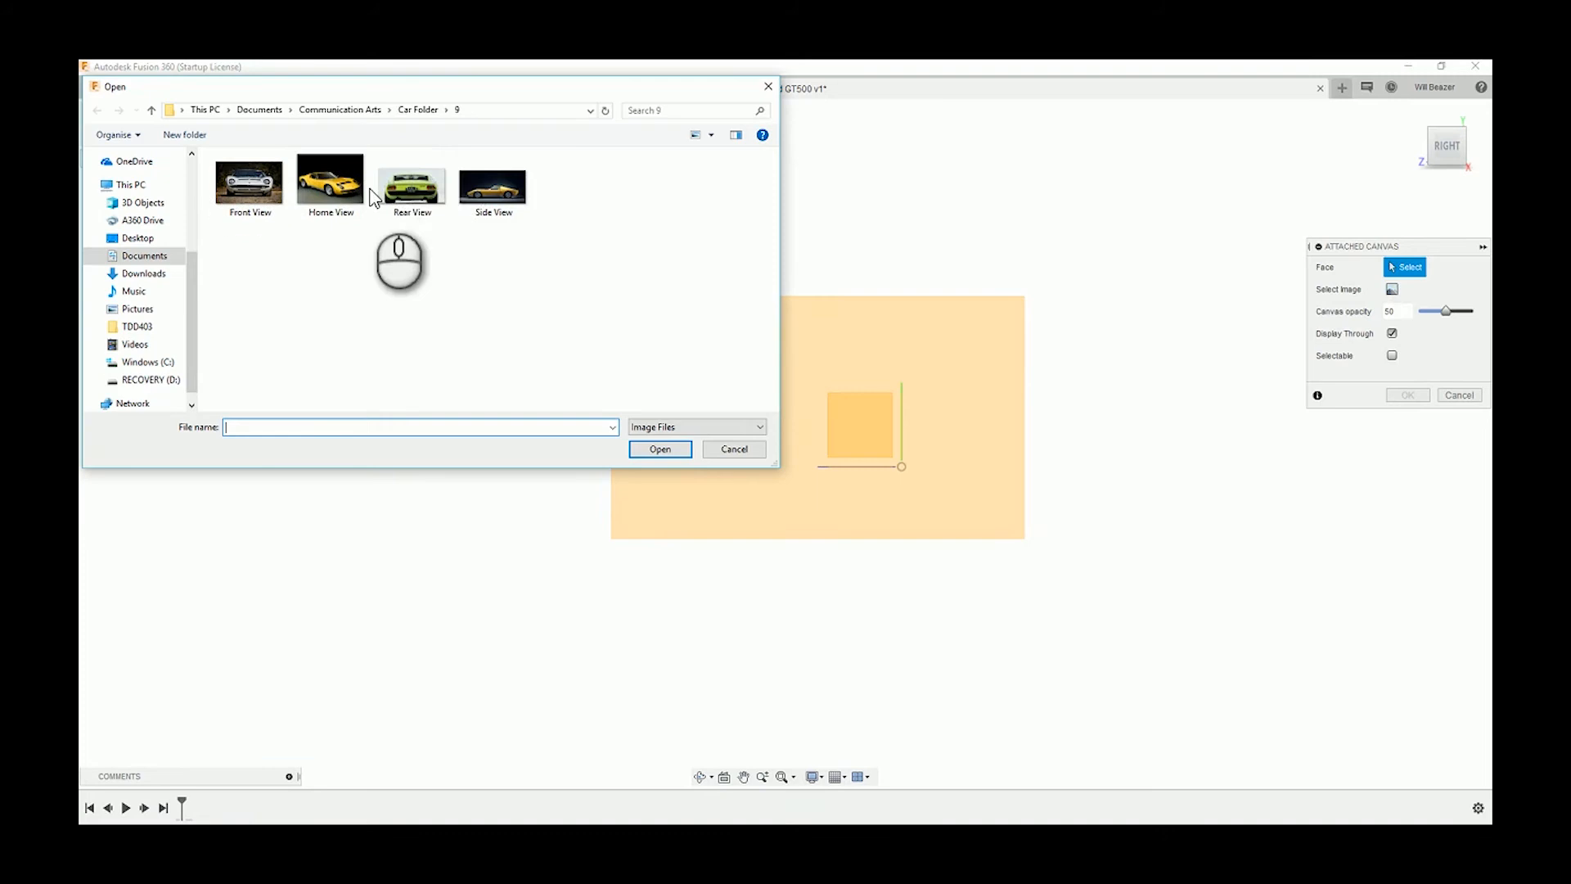
pyautogui.click(331, 114)
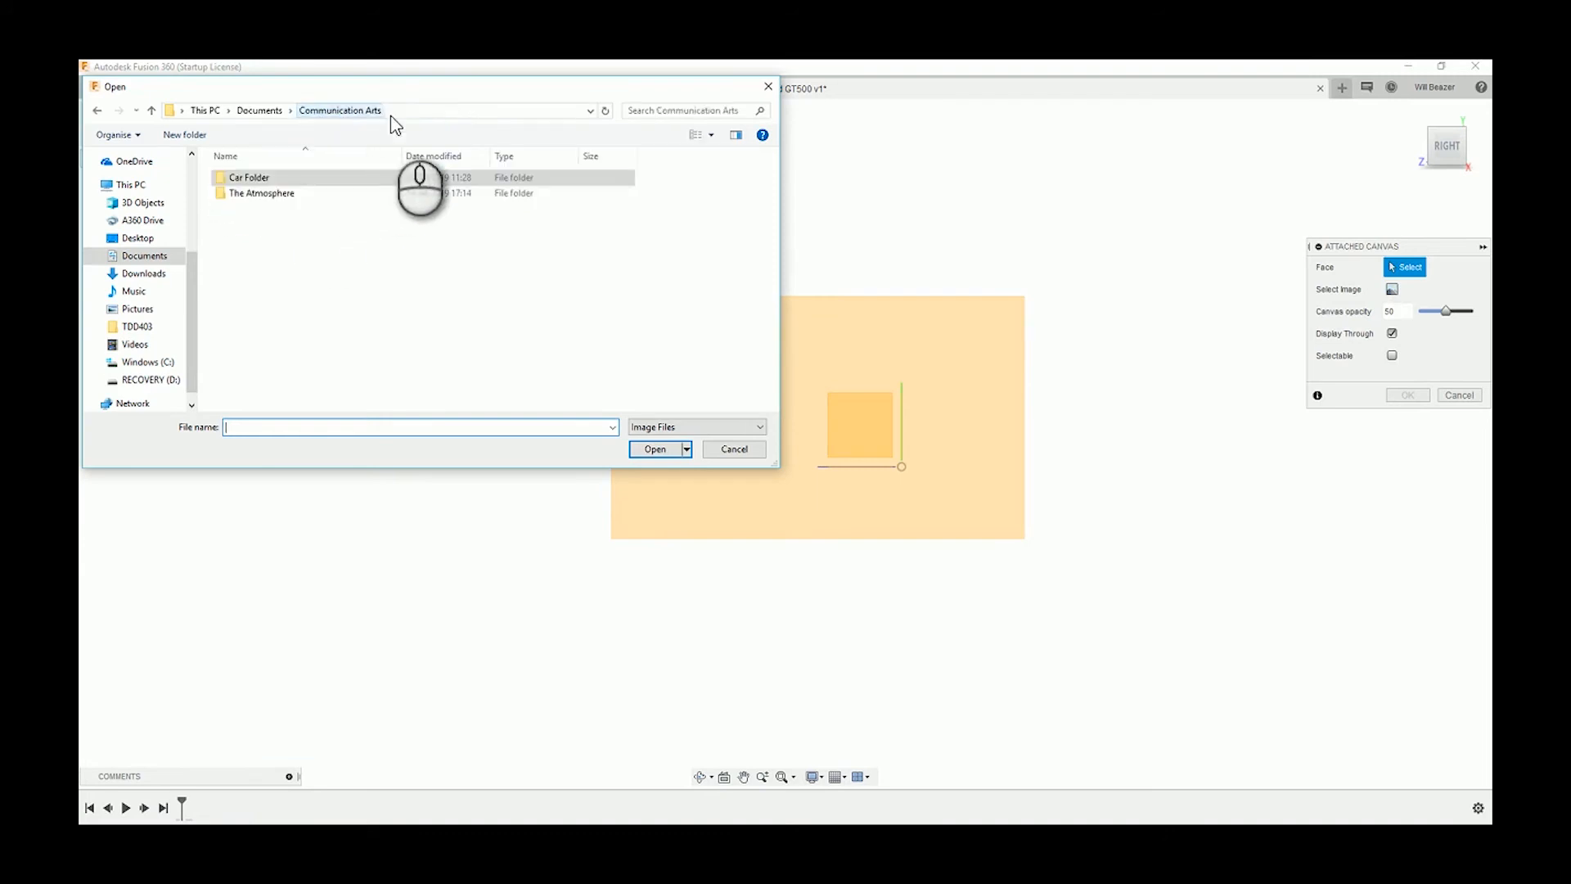
pyautogui.doubleClick(320, 179)
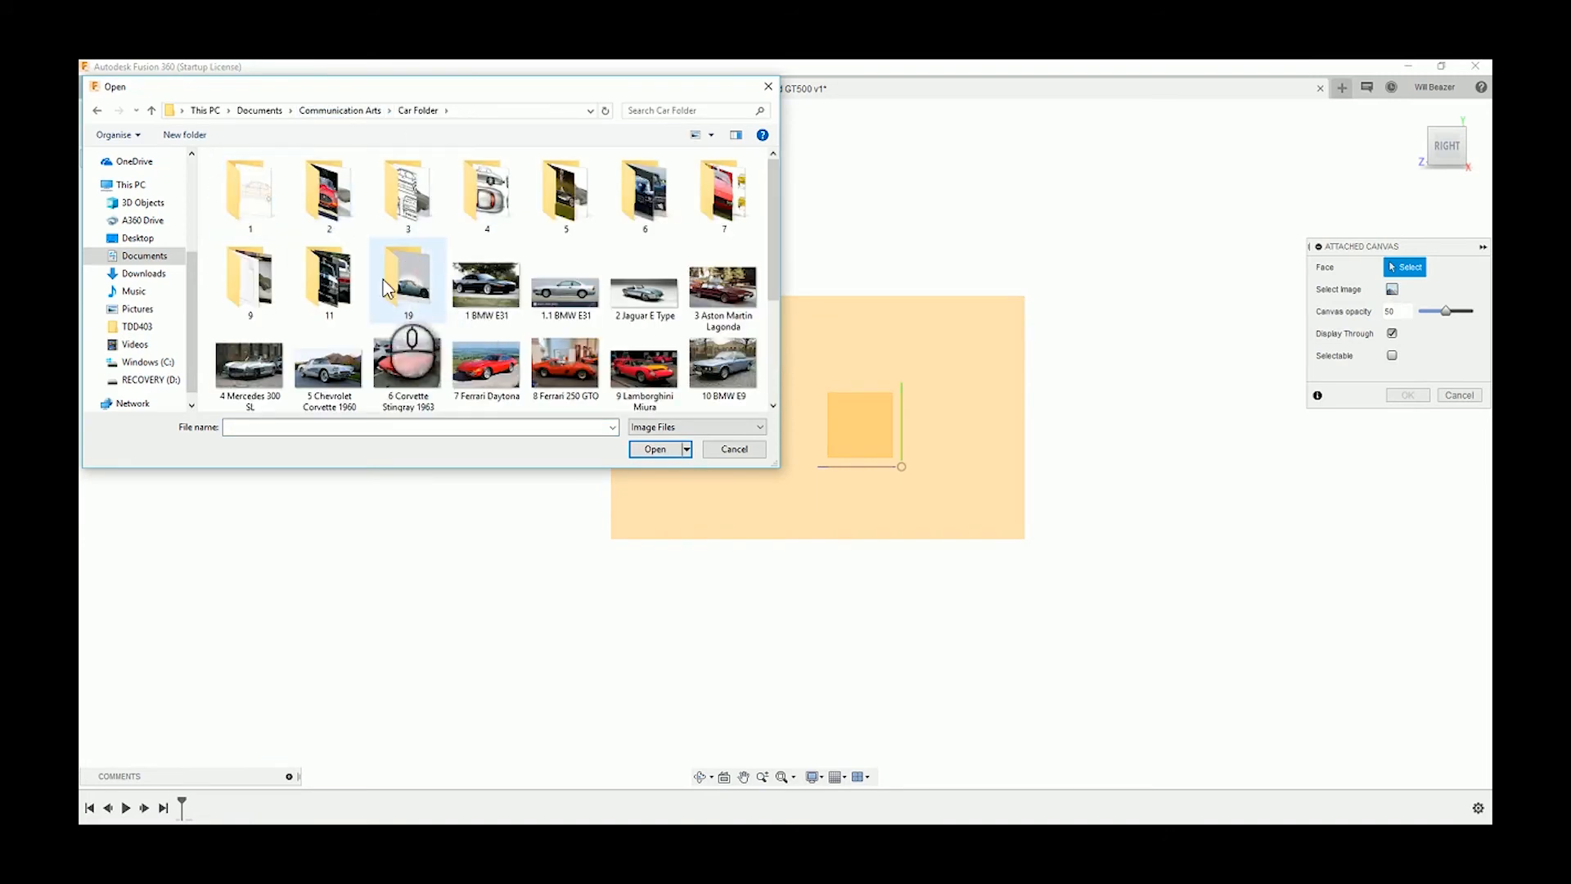
pyautogui.click(655, 448)
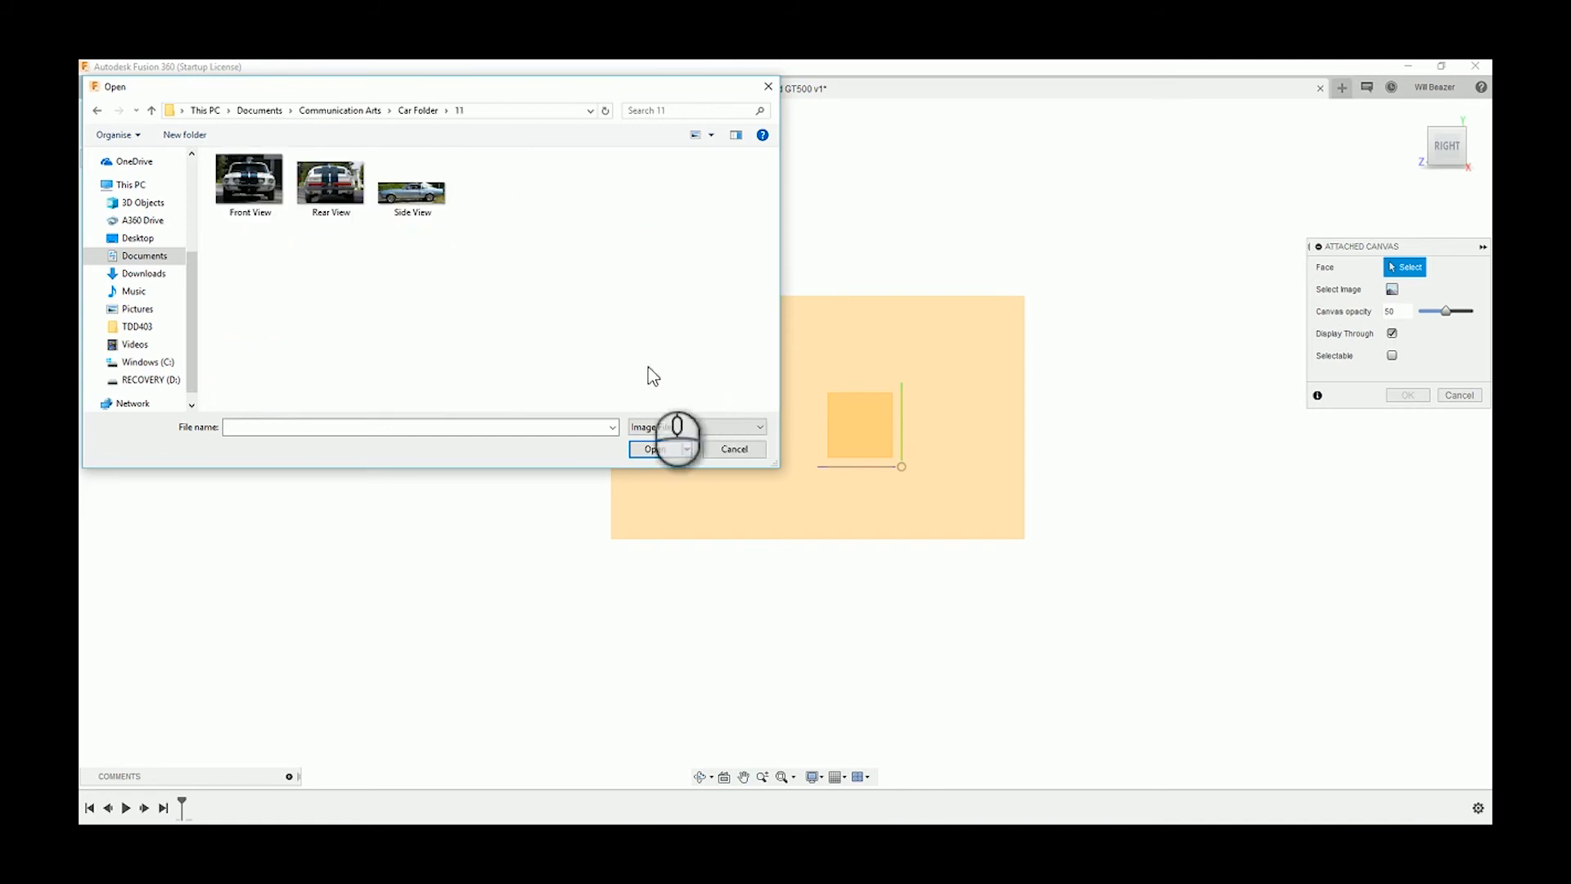
pyautogui.click(409, 197)
pyautogui.click(654, 449)
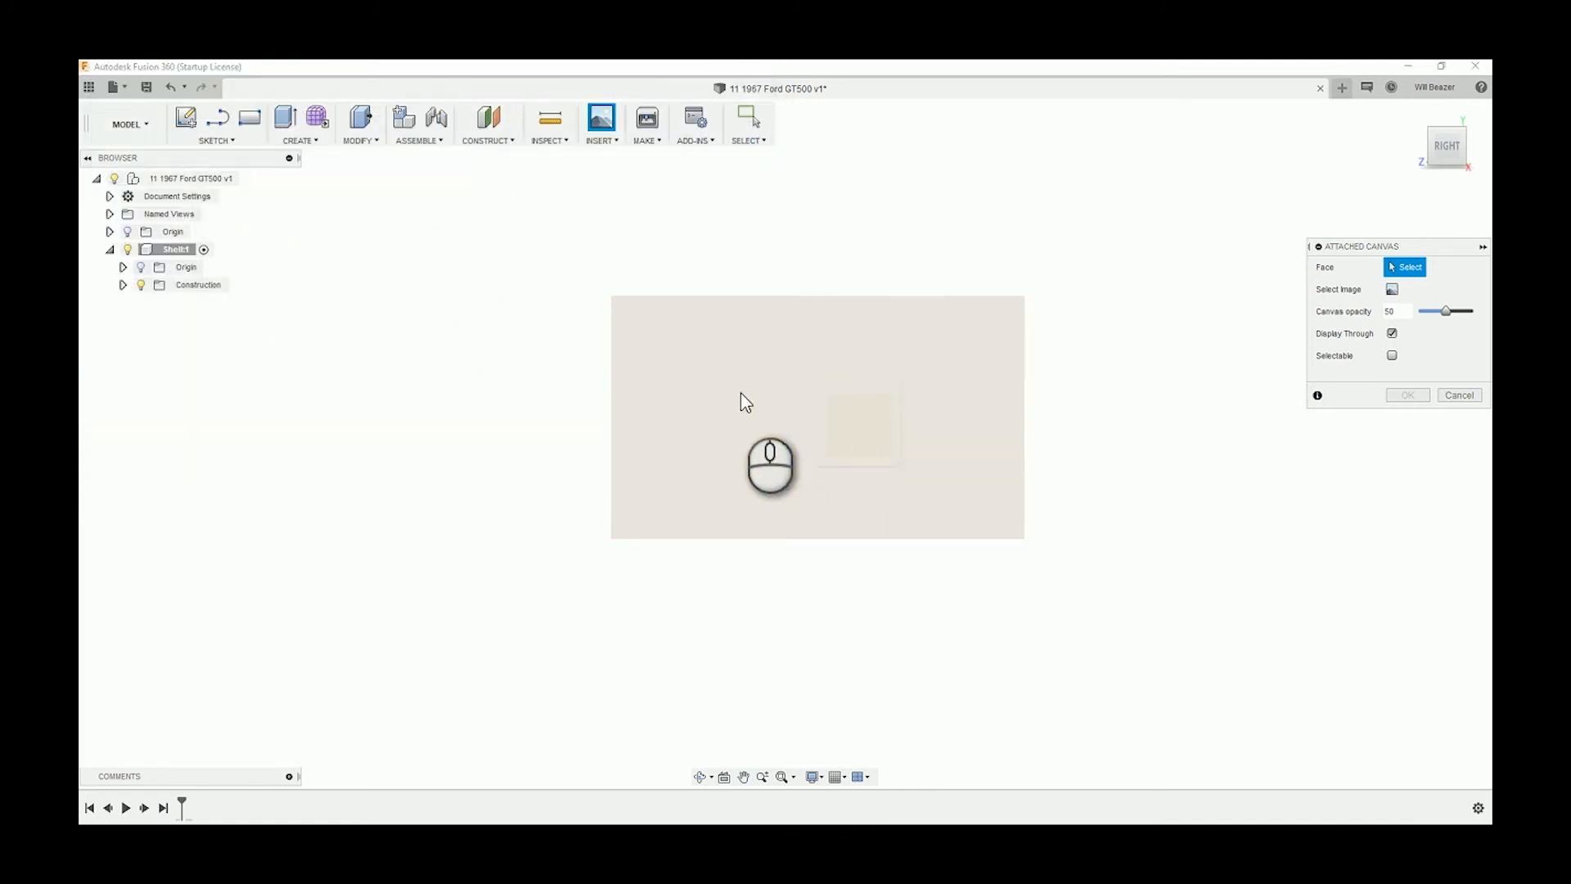
pyautogui.click(743, 398)
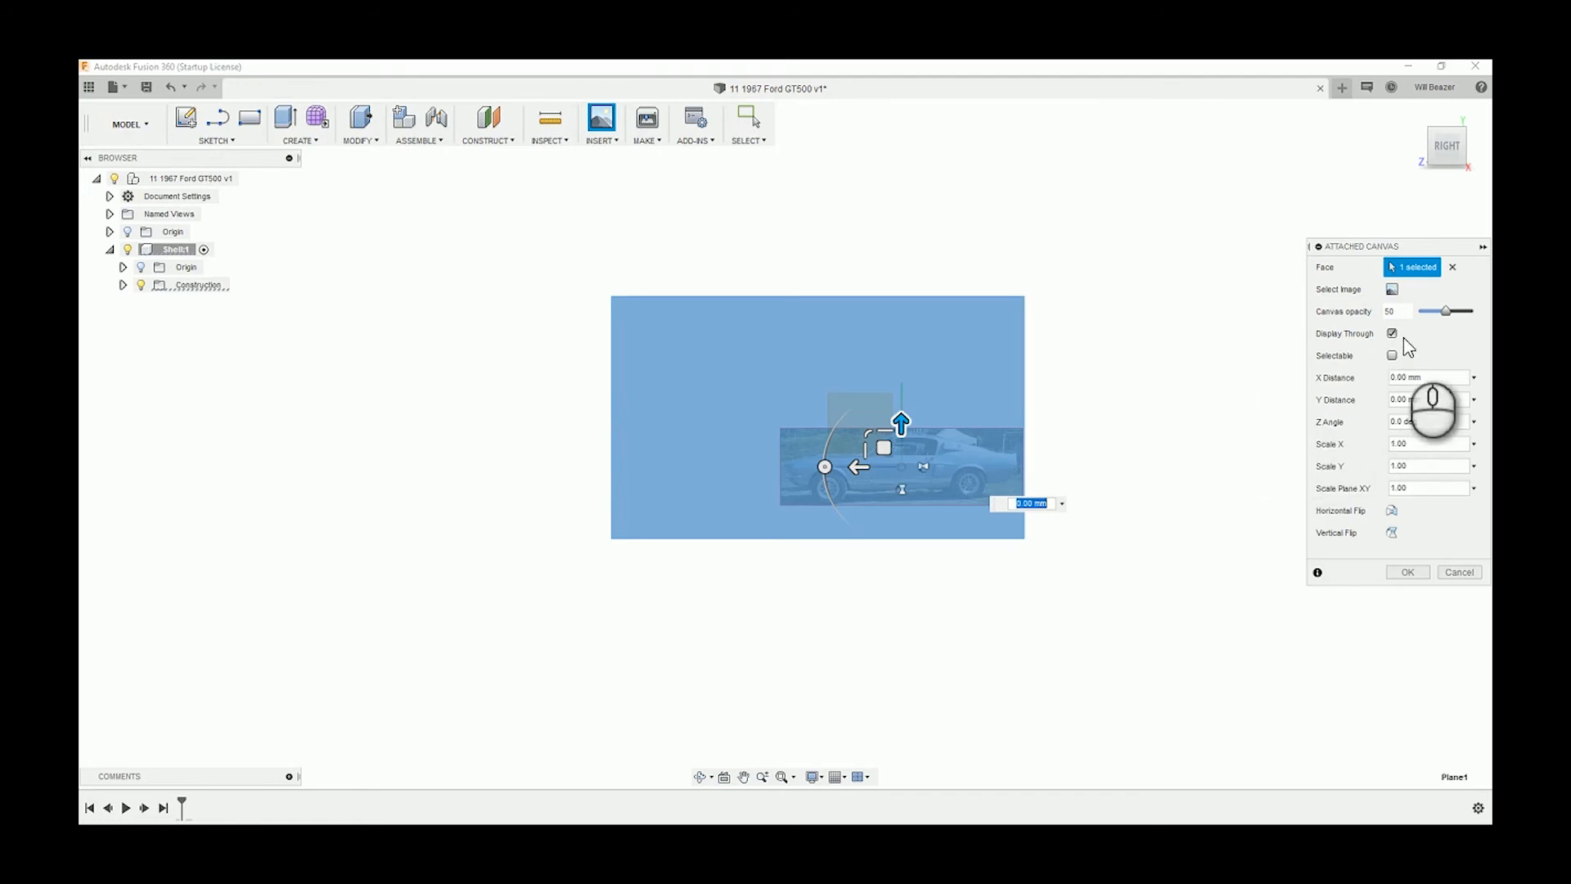
pyautogui.click(1406, 575)
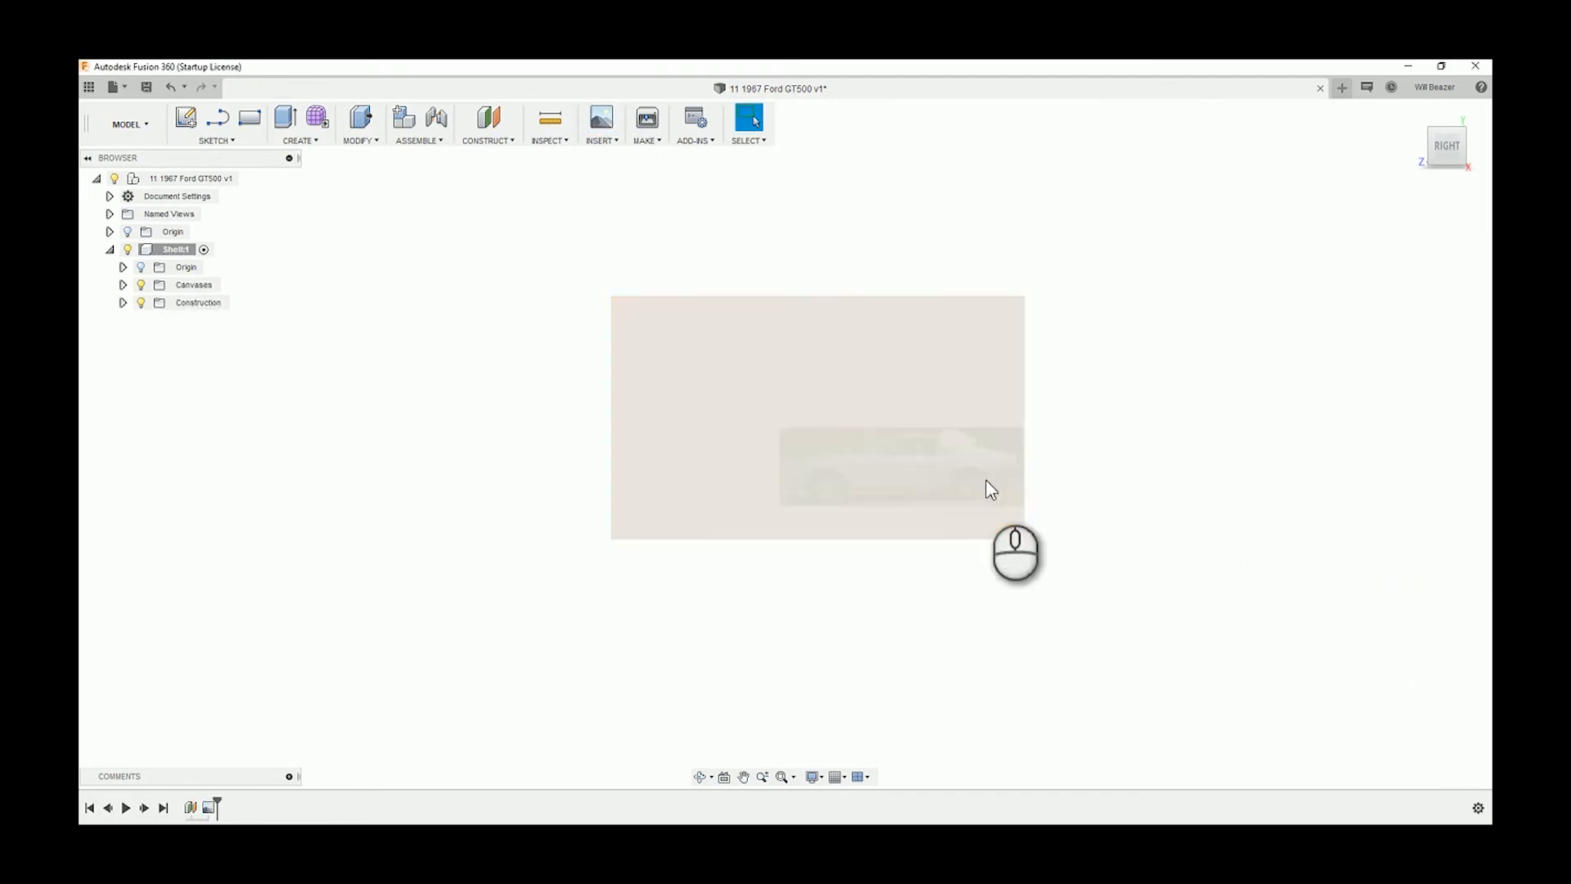
# Hide the Shell component's construction geometry and start calibrating the Side View canvas.
pyautogui.scroll(3, 941, 483)
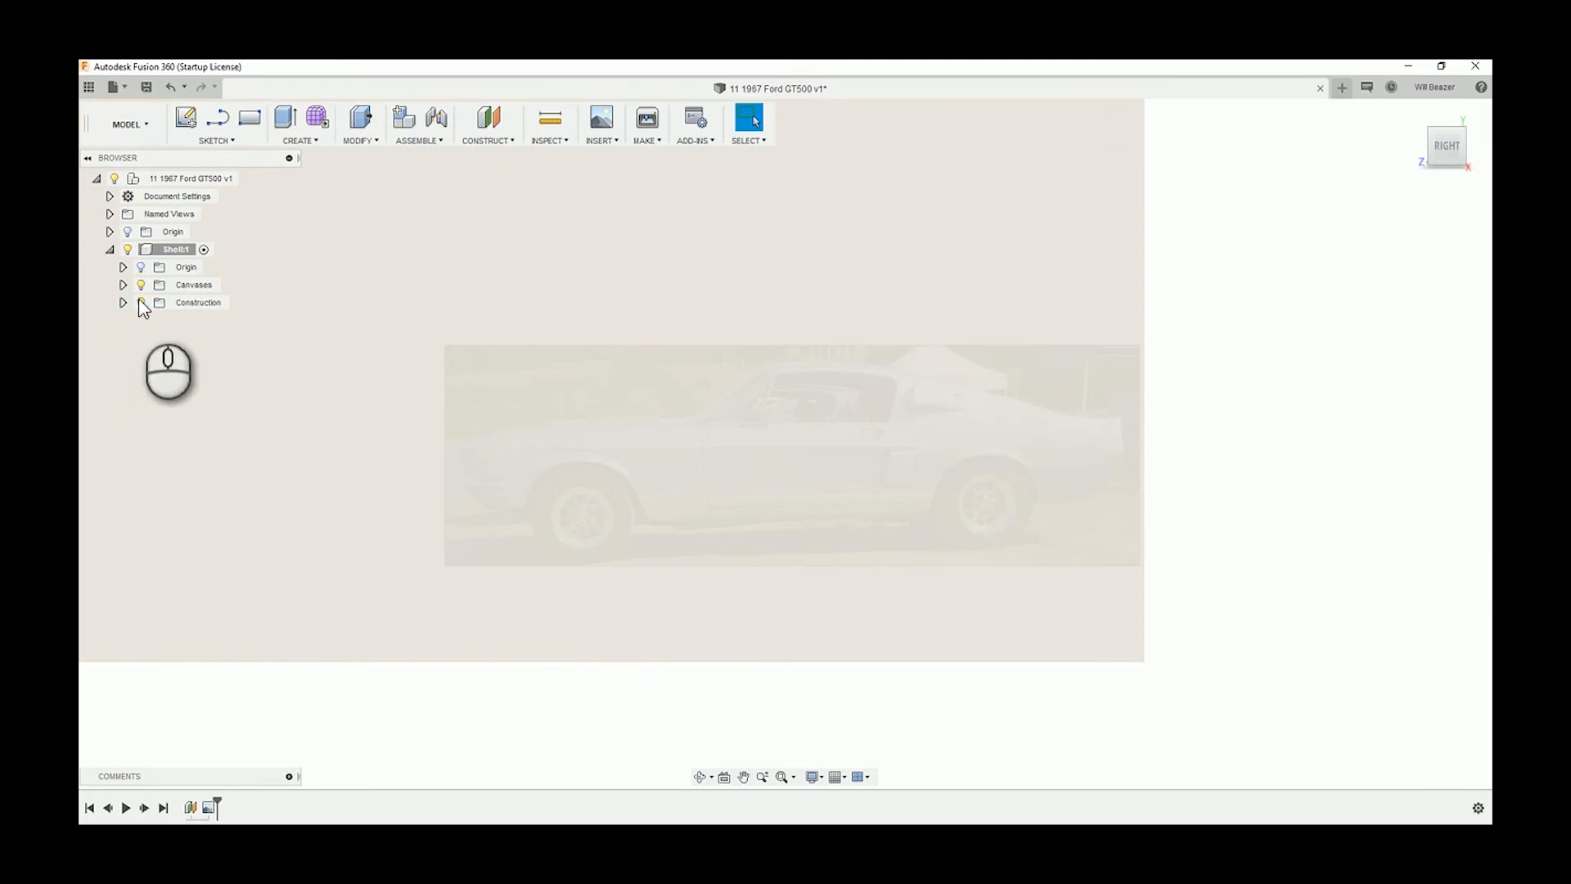
pyautogui.click(140, 302)
pyautogui.scroll(-5, 1165, 450)
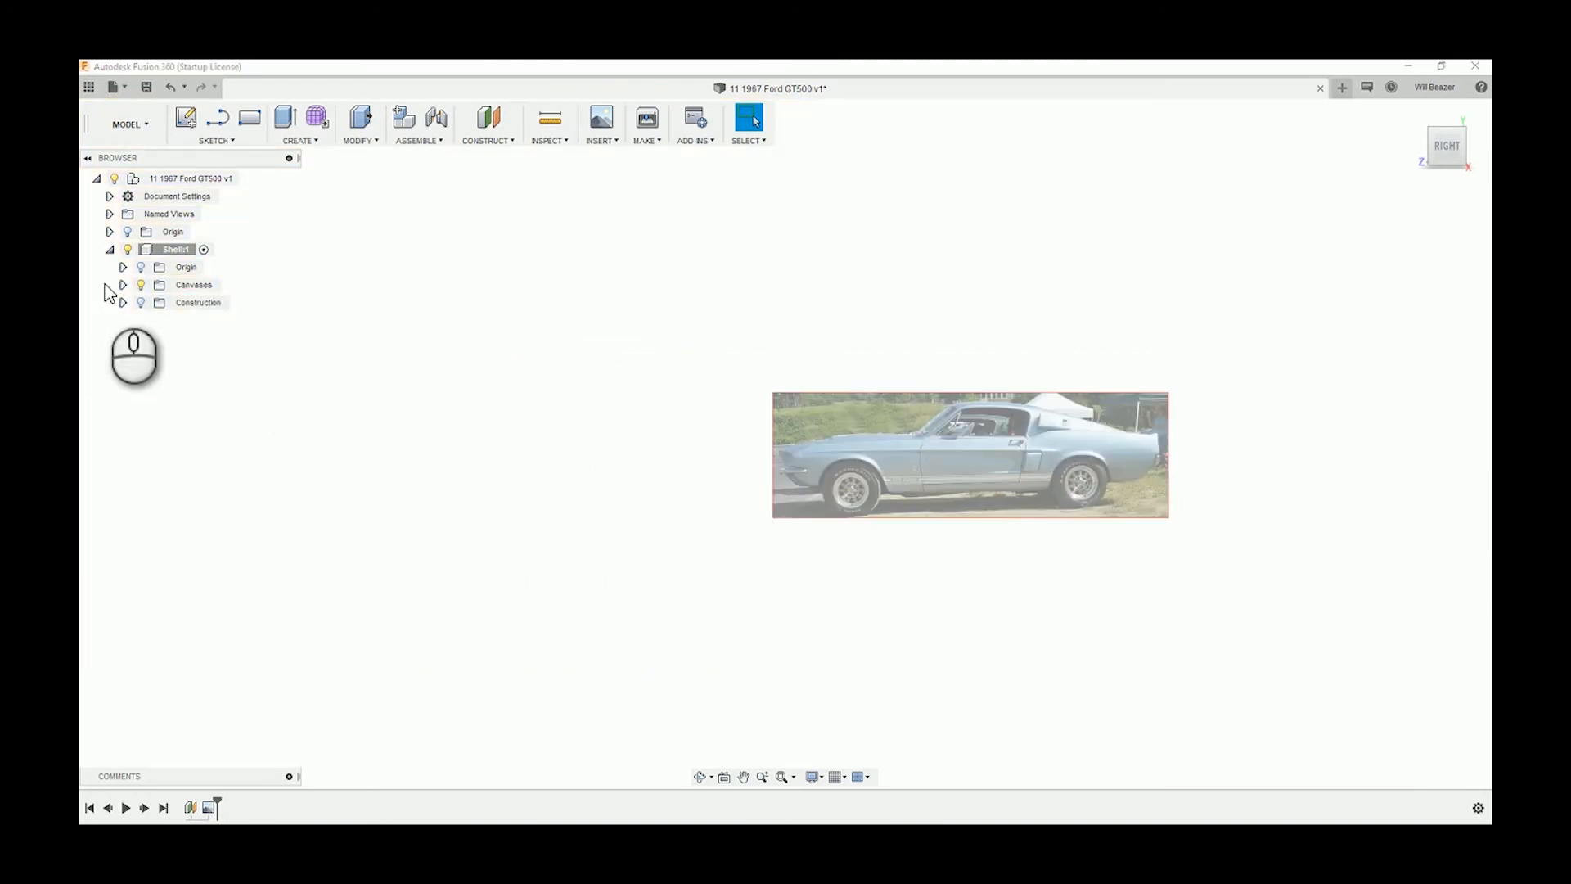
pyautogui.click(122, 285)
pyautogui.click(204, 302)
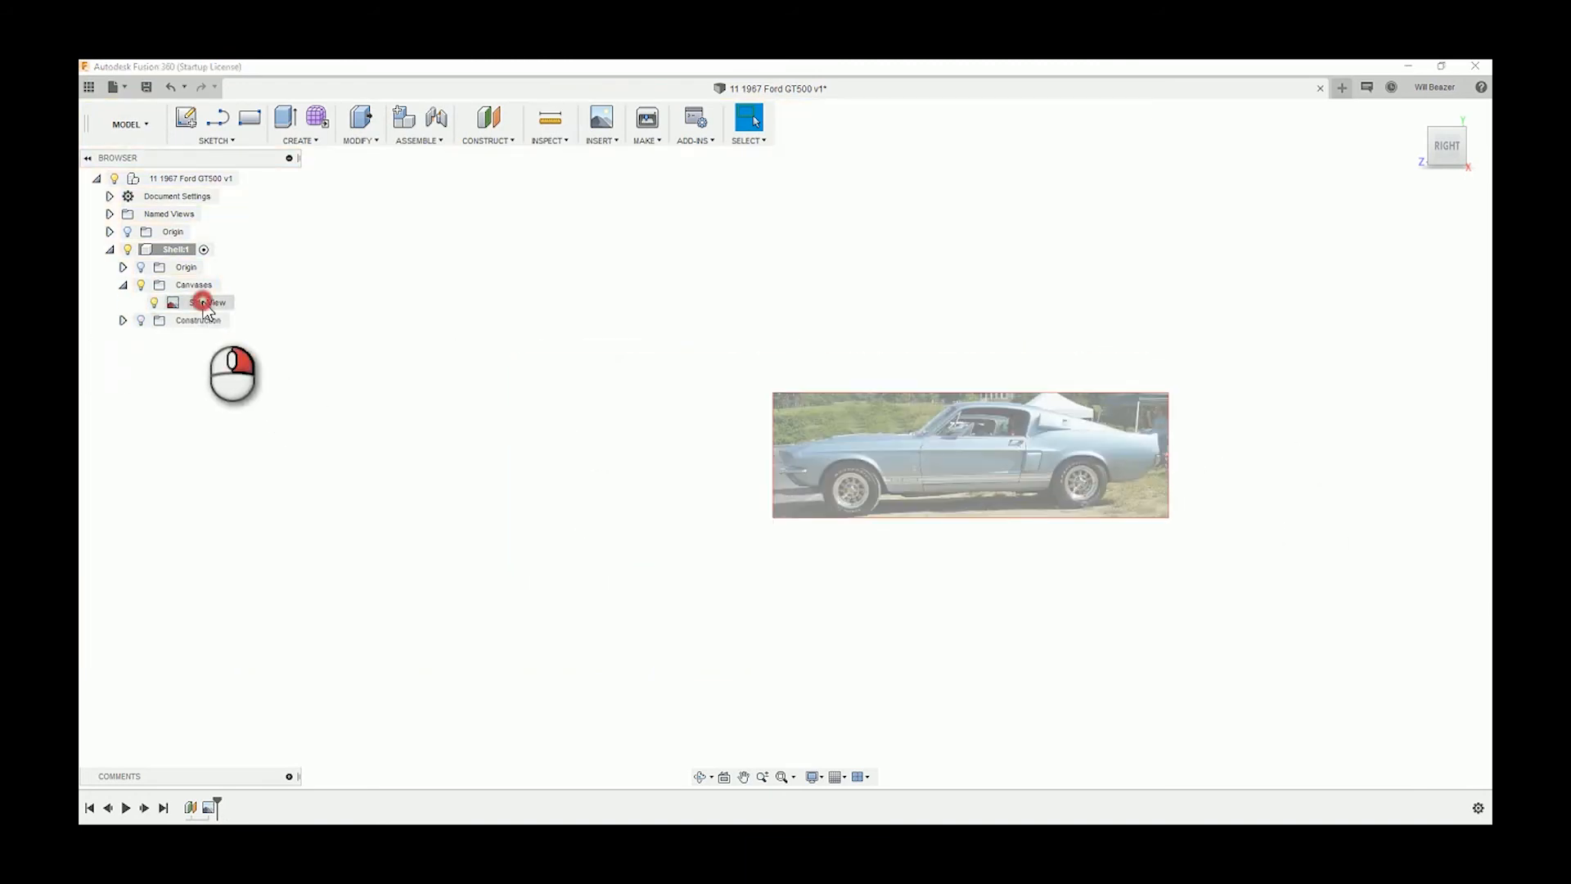
pyautogui.rightClick(209, 302)
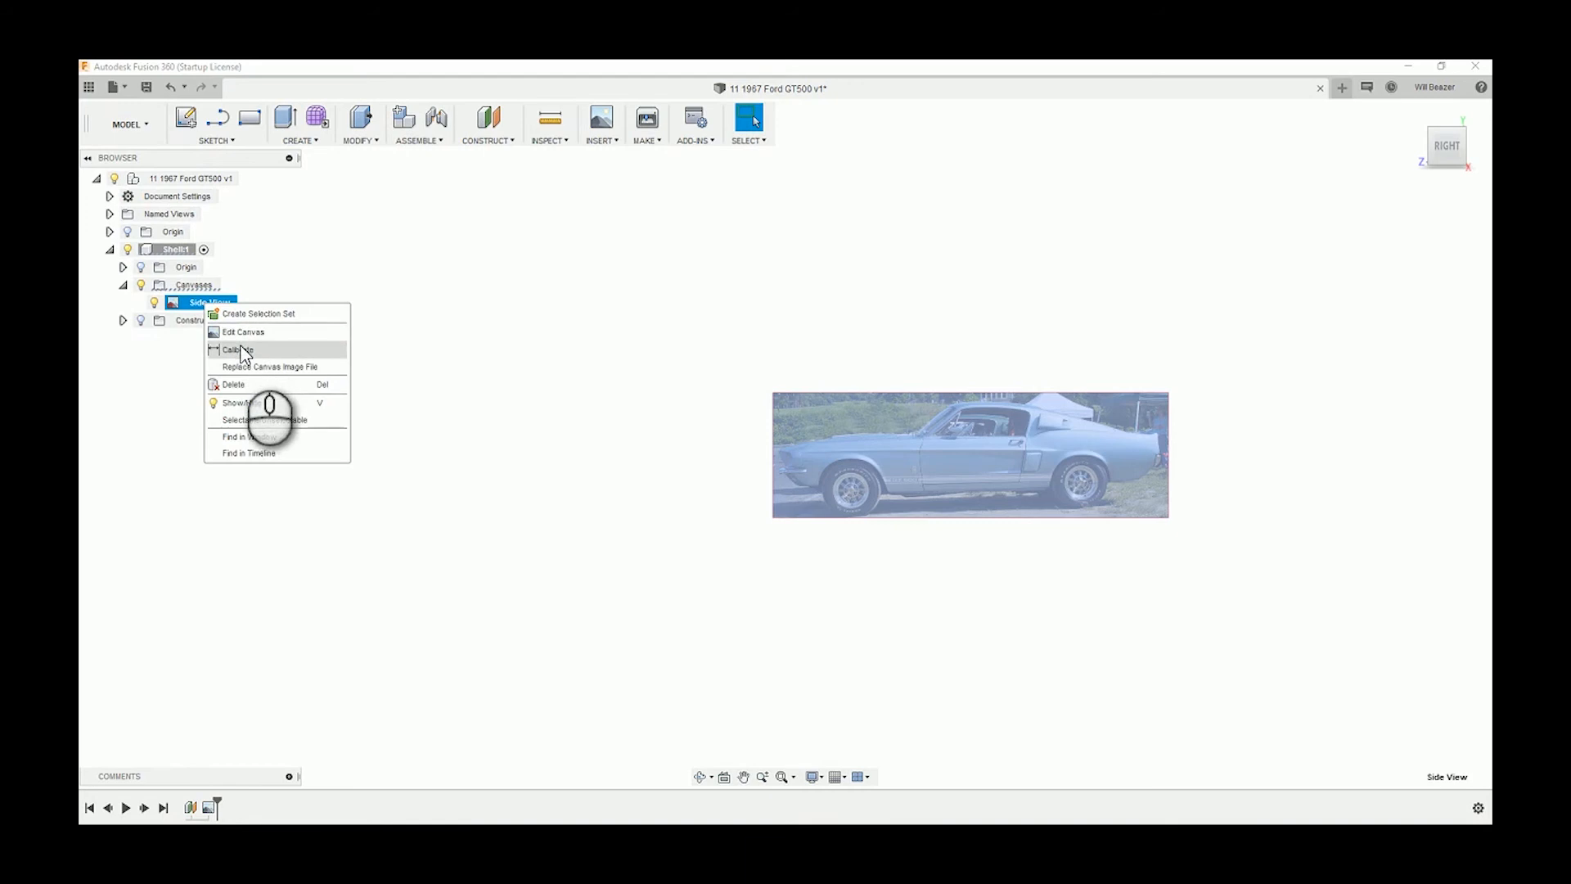
pyautogui.click(239, 344)
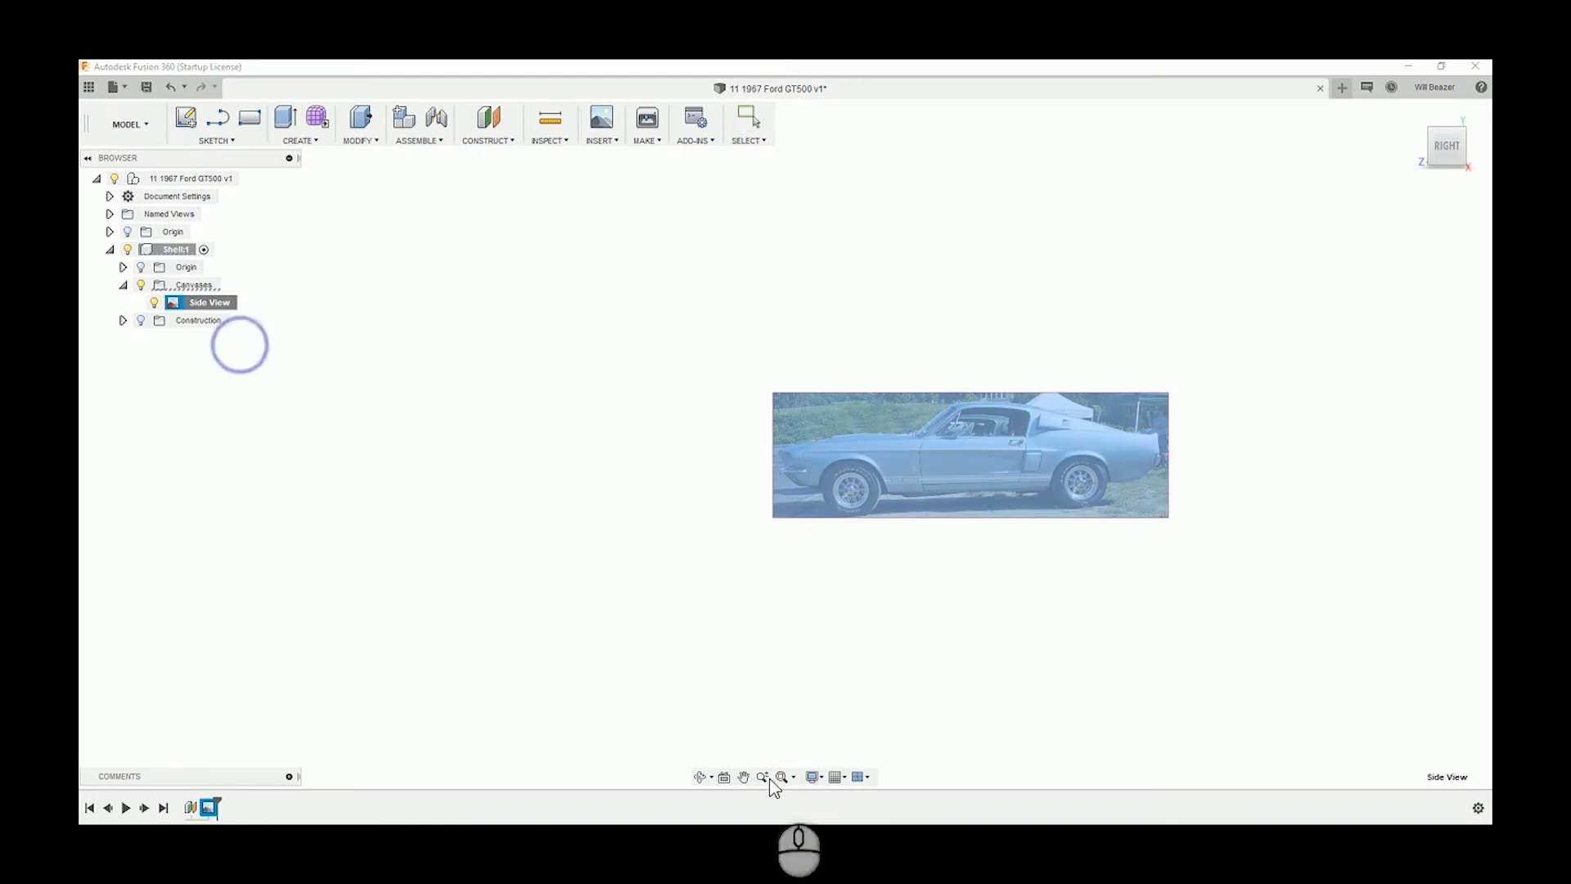
# Switch to the web browser and convert 171 inches to millimetres in the Google unit converter.
pyautogui.click(665, 849)
pyautogui.click(93, 97)
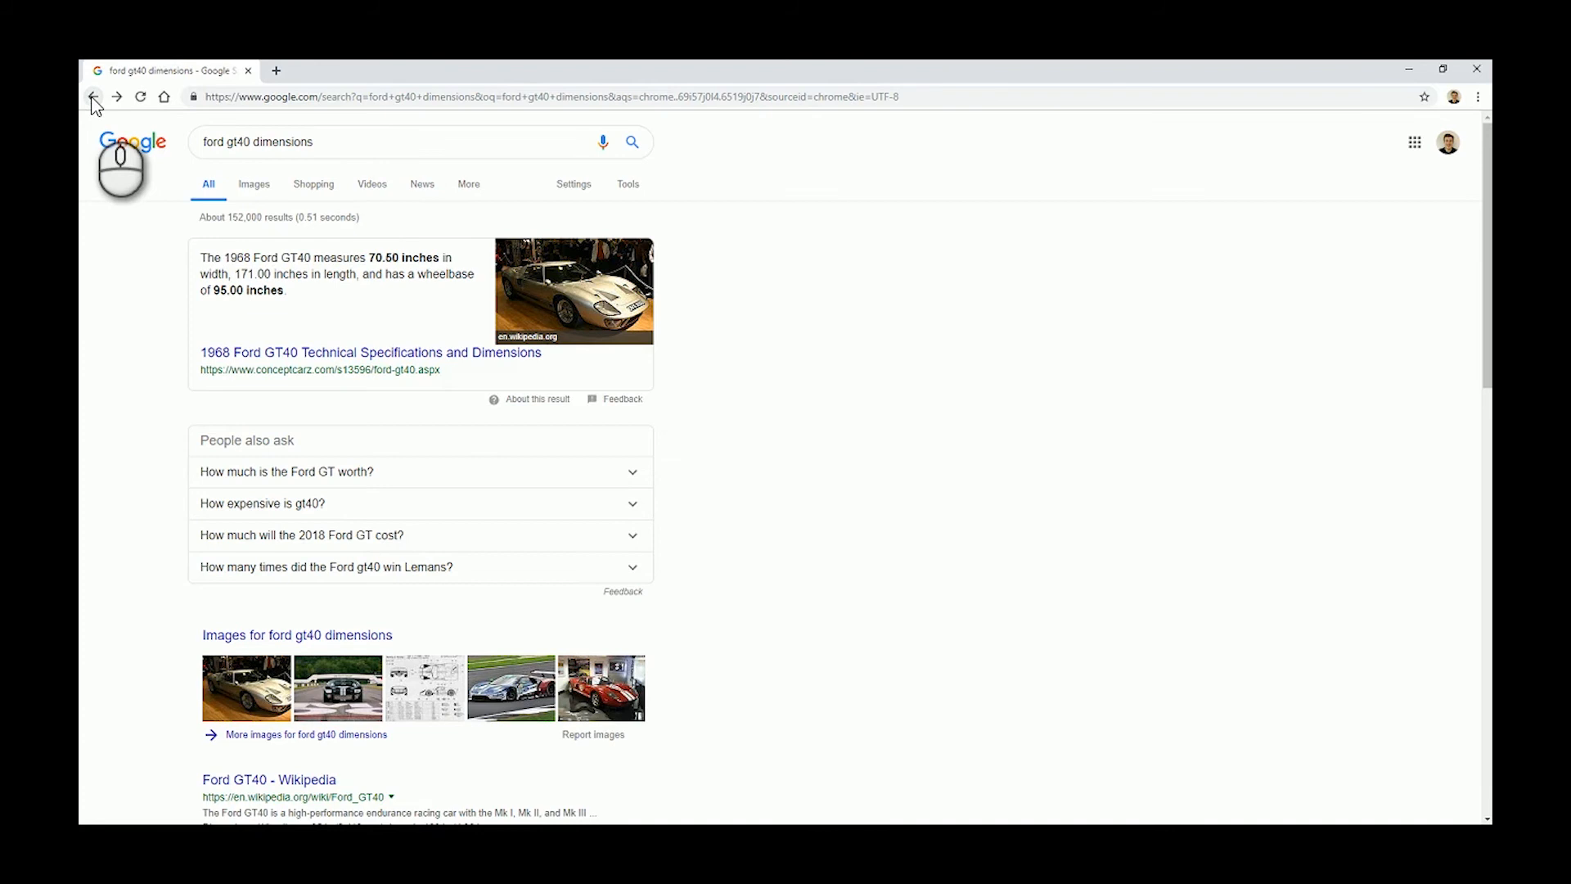
pyautogui.click(117, 96)
pyautogui.click(311, 304)
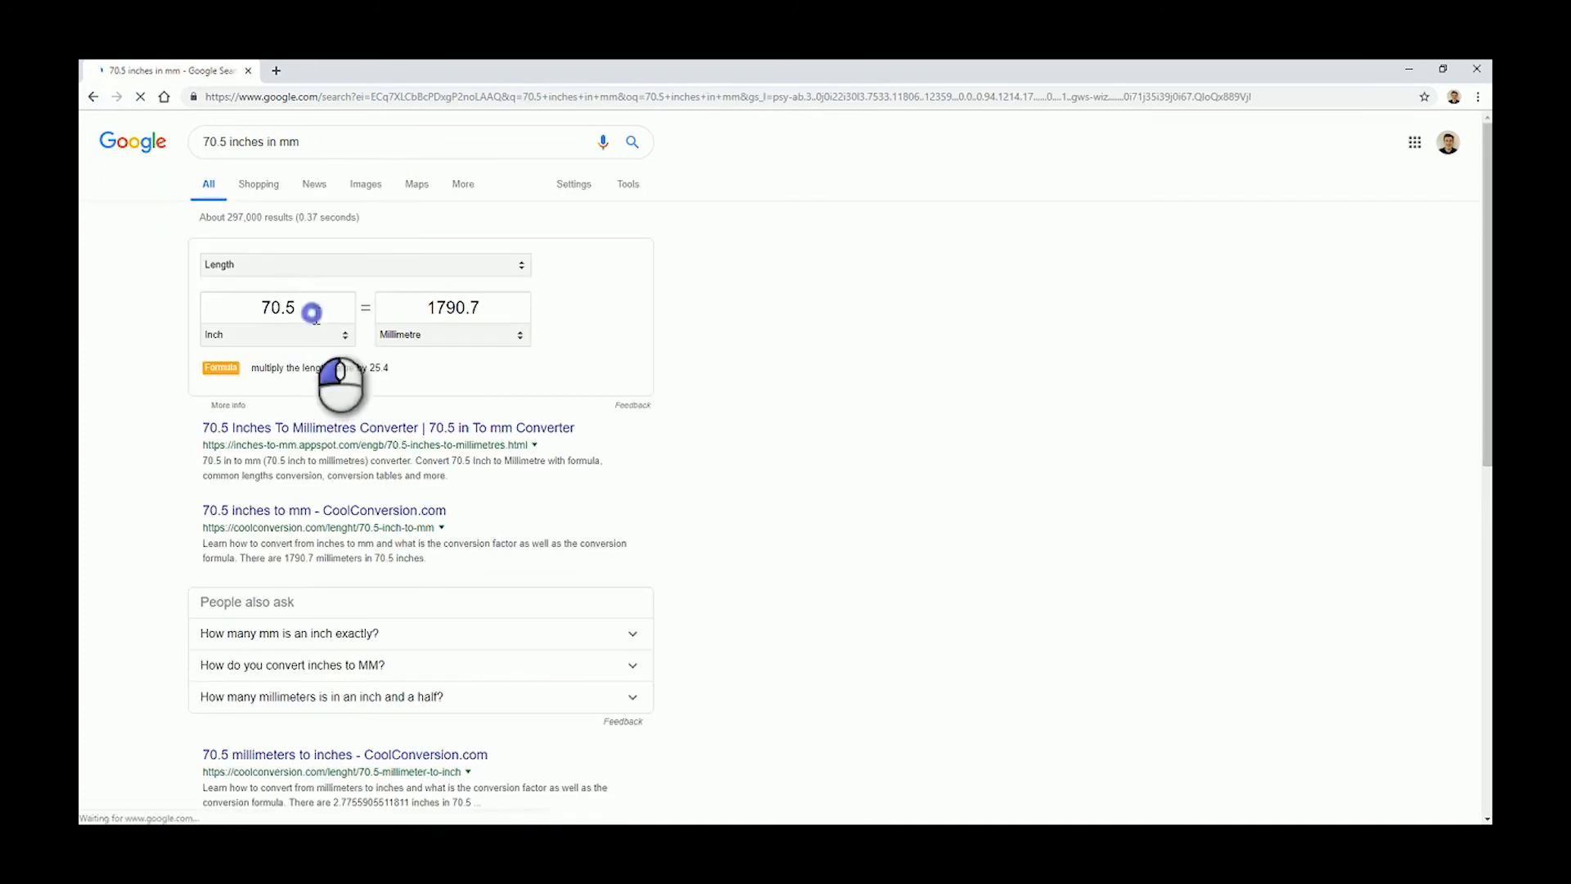
pyautogui.doubleClick(315, 299)
pyautogui.write('171')
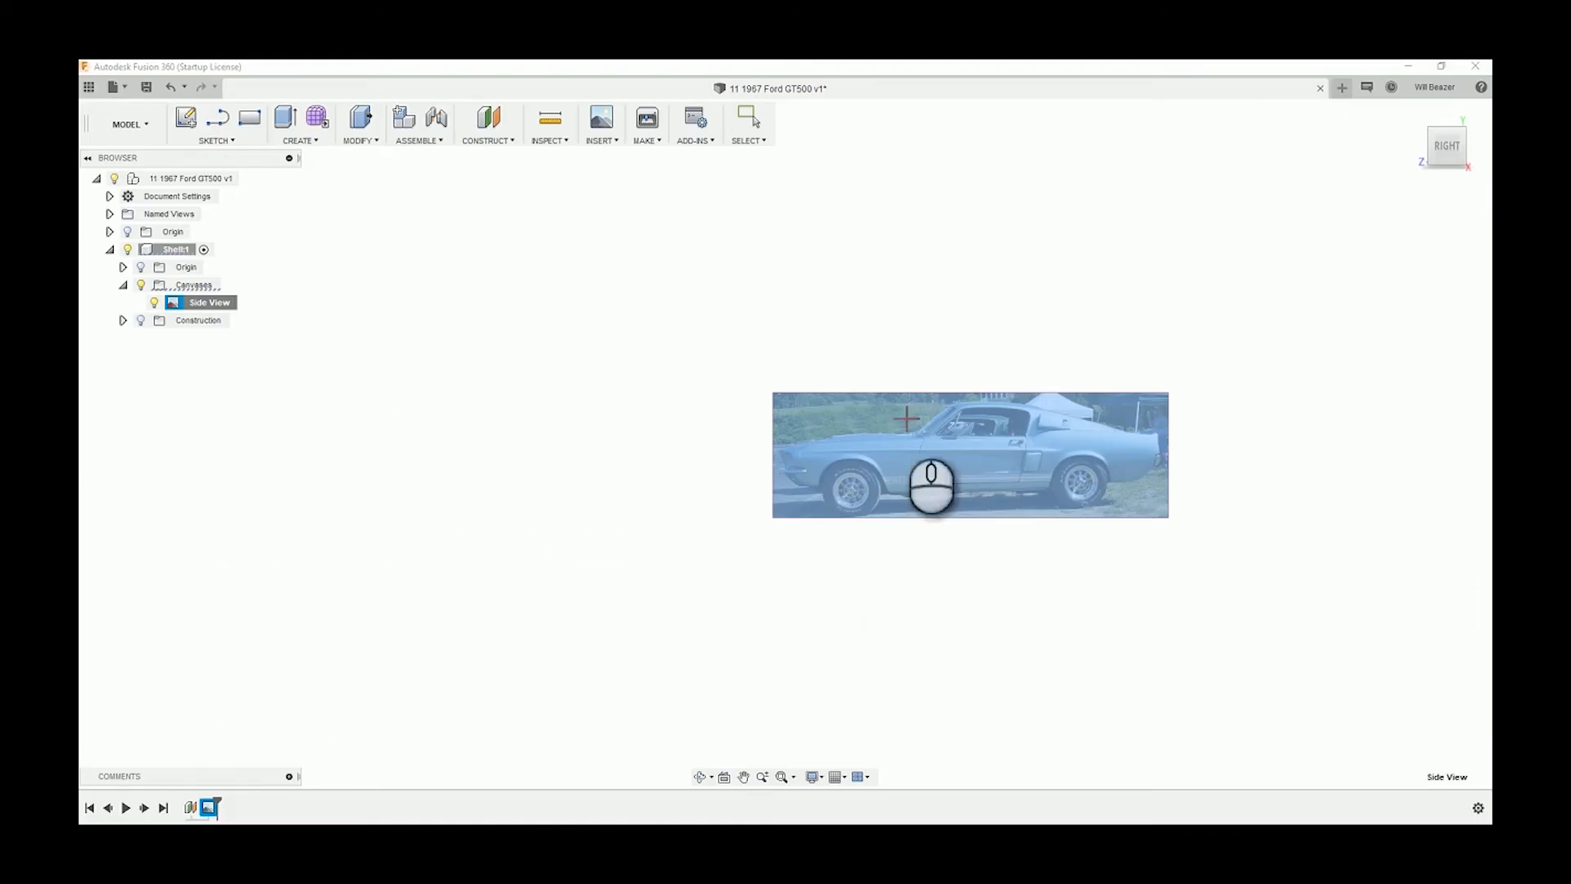
# Back in Fusion 360, calibrate the side-view canvas to 4343.4 mm between the car's front and rear bumper ends.
pyautogui.scroll(4, 826, 483)
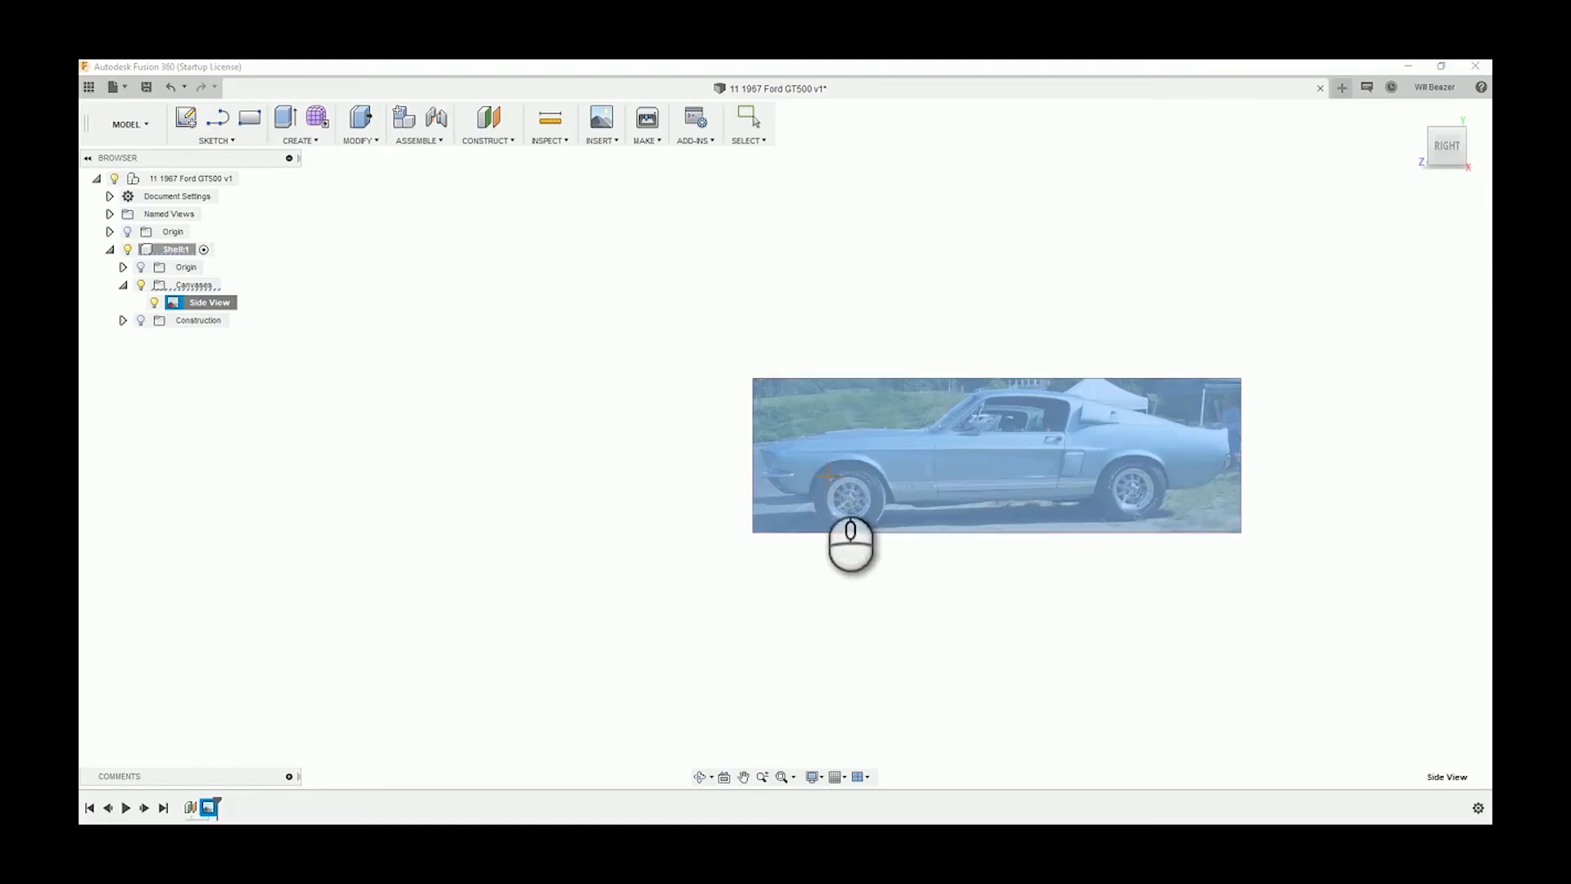
pyautogui.click(711, 481)
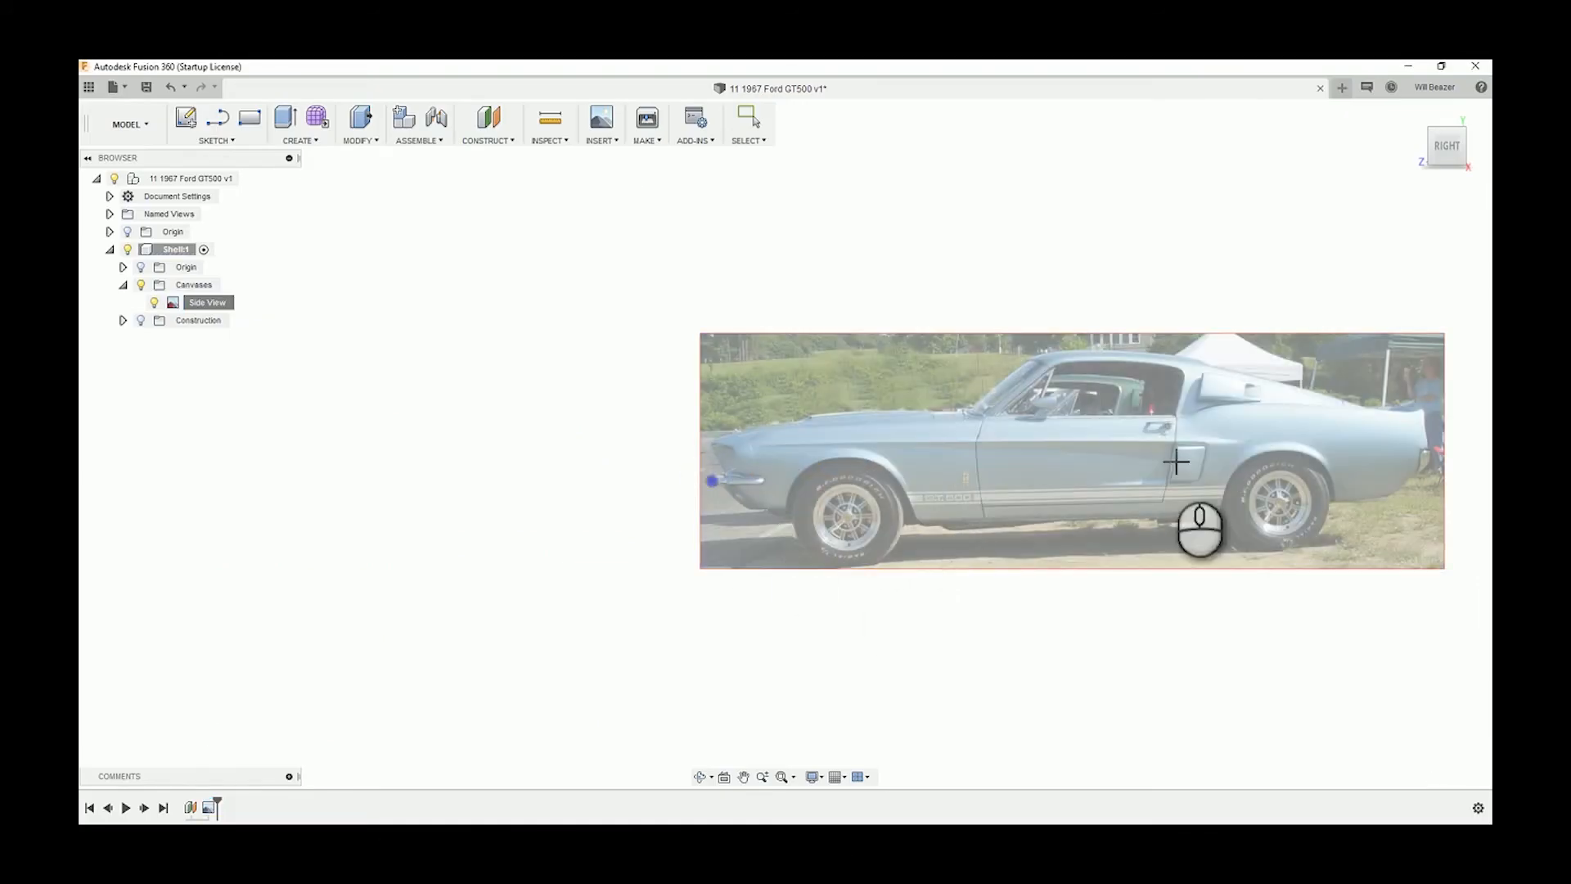
pyautogui.click(1430, 489)
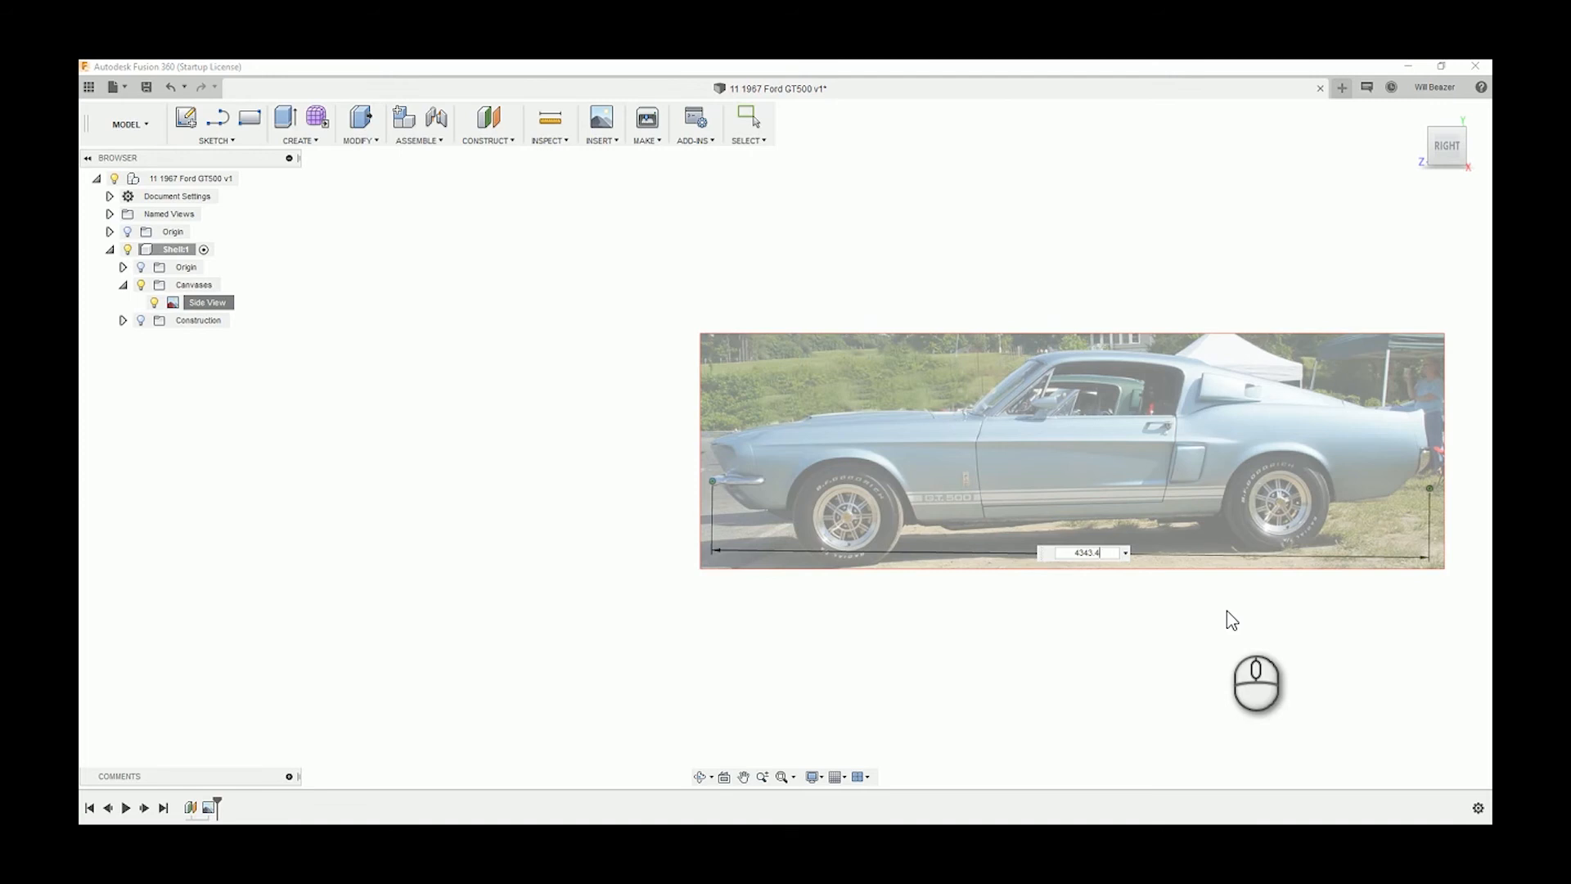
pyautogui.press('Return')
# Examine the full calibrated side-view canvas from the front bumper to the rear end.
pyautogui.scroll(-8, 1227, 619)
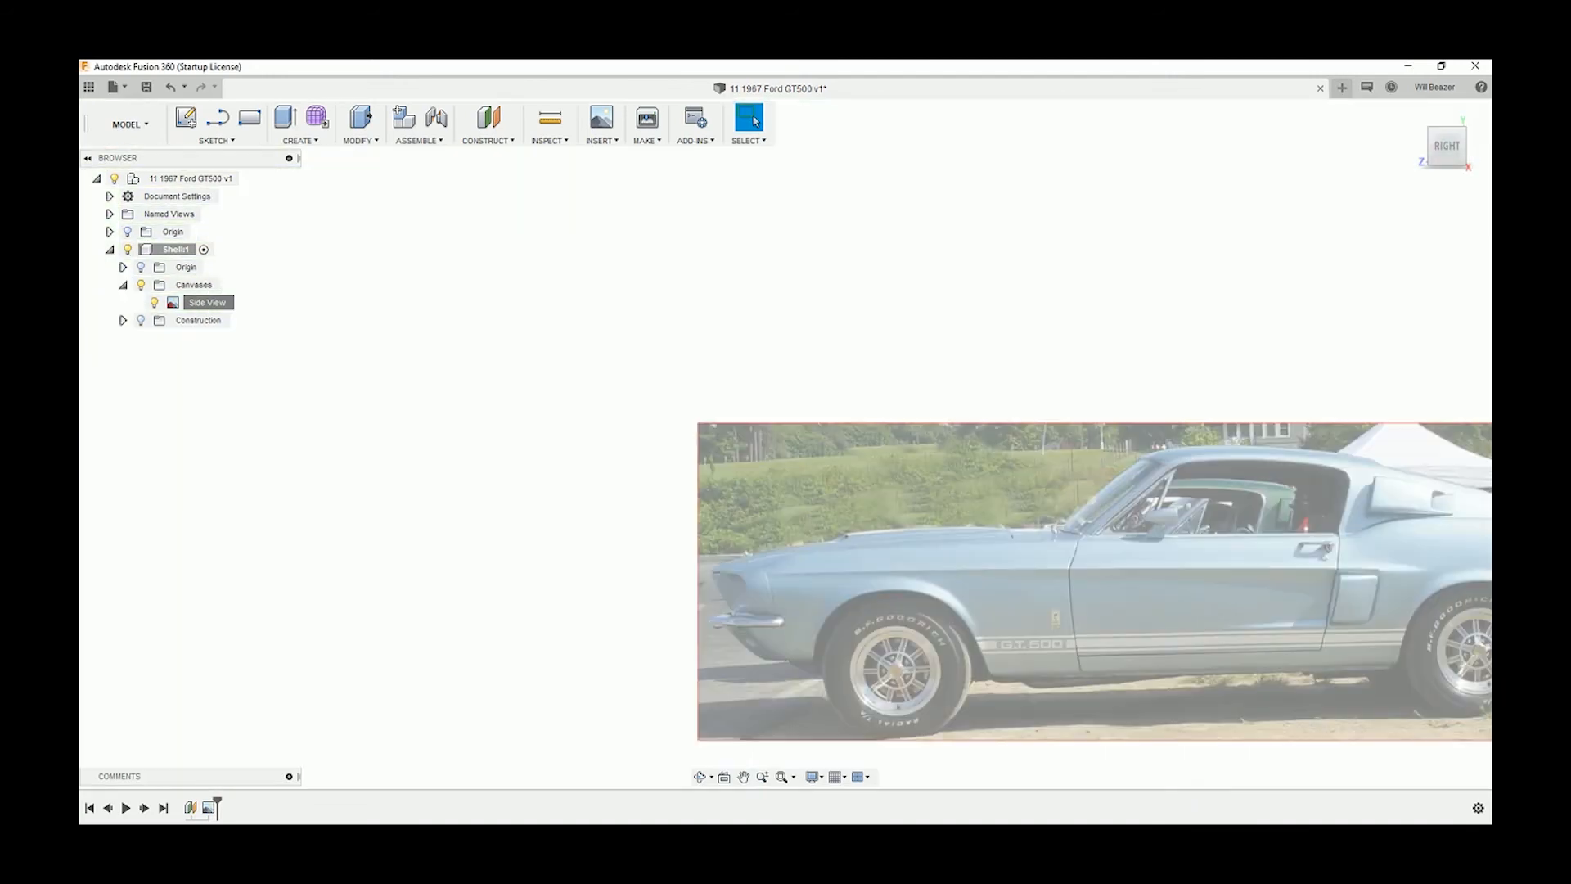
pyautogui.scroll(-5, 1033, 699)
pyautogui.scroll(-3, 1269, 683)
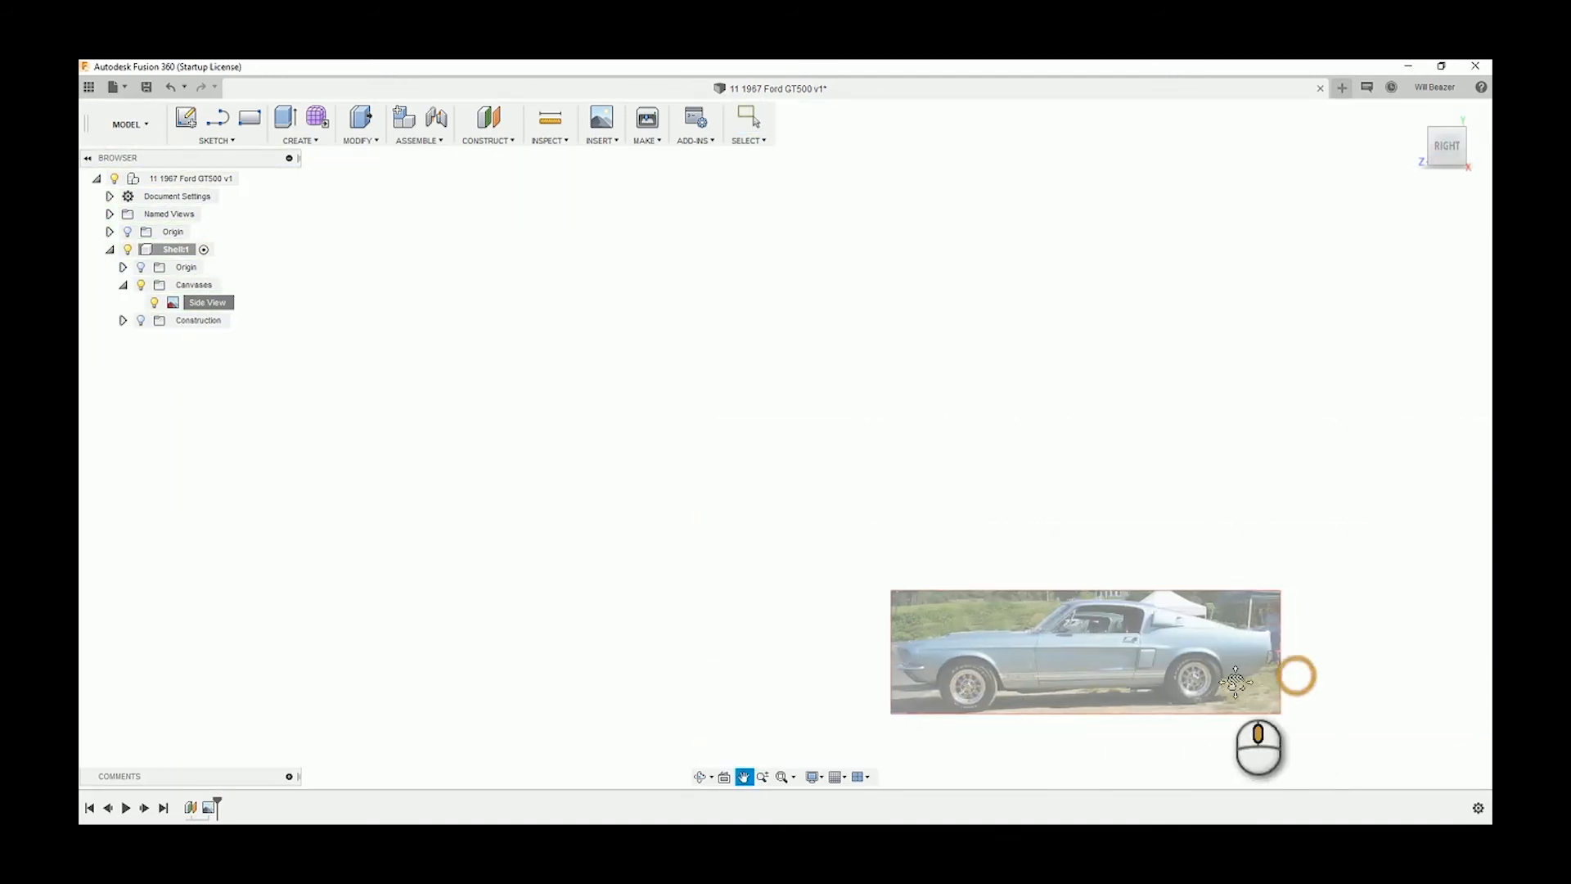
pyautogui.moveTo(1260, 655); pyautogui.dragTo(869, 628, button='middle')
pyautogui.scroll(3, 652, 624)
pyautogui.scroll(2, 630, 626)
pyautogui.moveTo(631, 626); pyautogui.dragTo(771, 530, button='middle')
pyautogui.scroll(2, 816, 573)
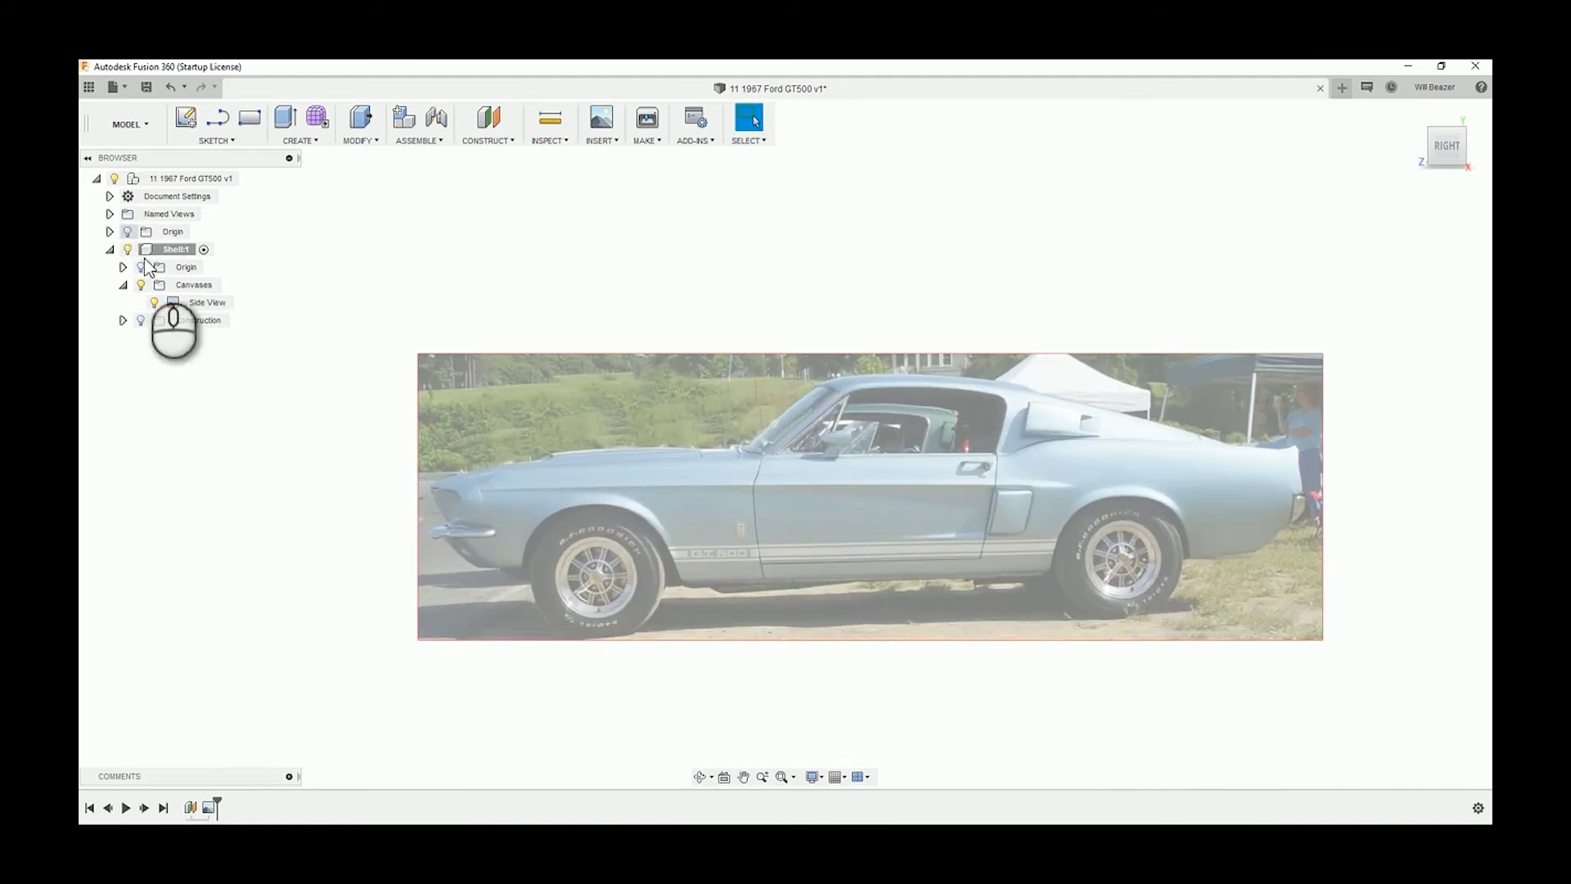
pyautogui.scroll(-2, 990, 556)
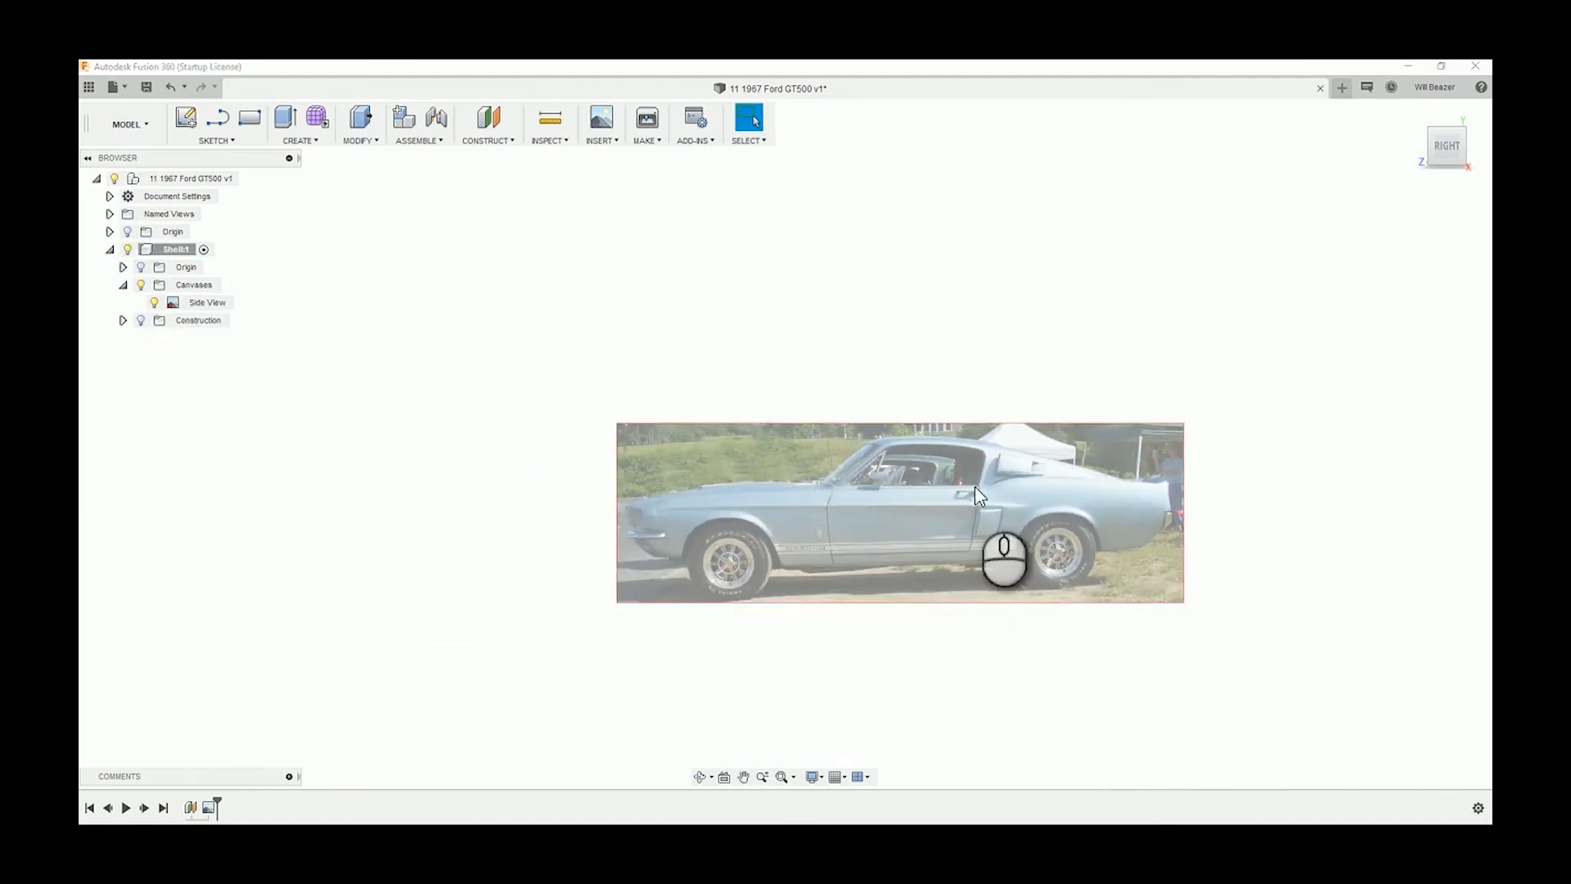
pyautogui.scroll(2, 879, 424)
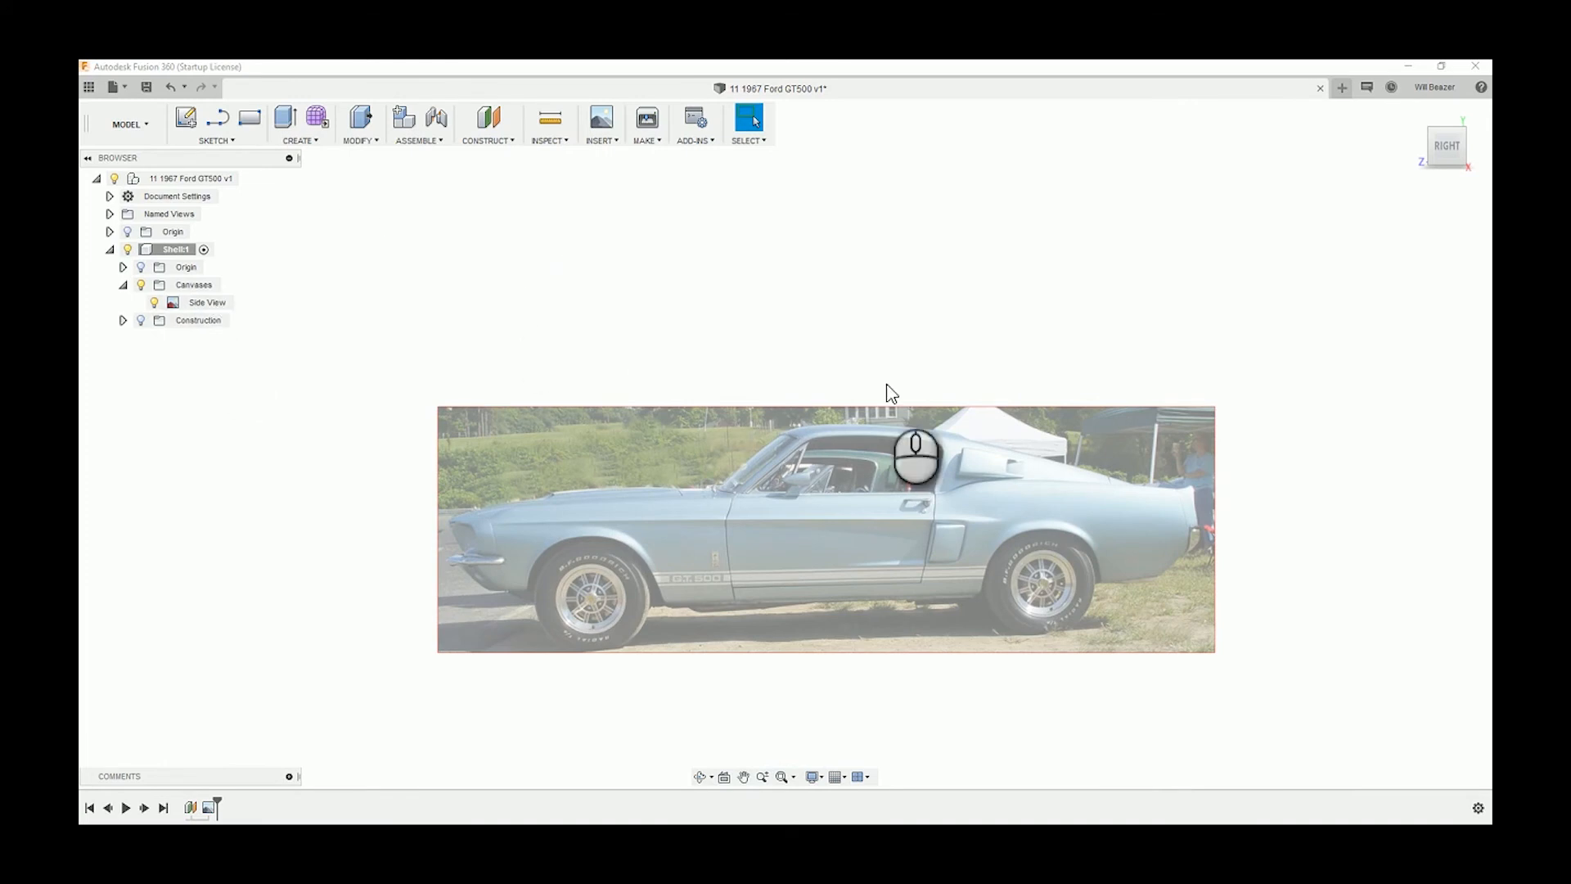
pyautogui.moveTo(862, 575); pyautogui.dragTo(862, 554, button='right')
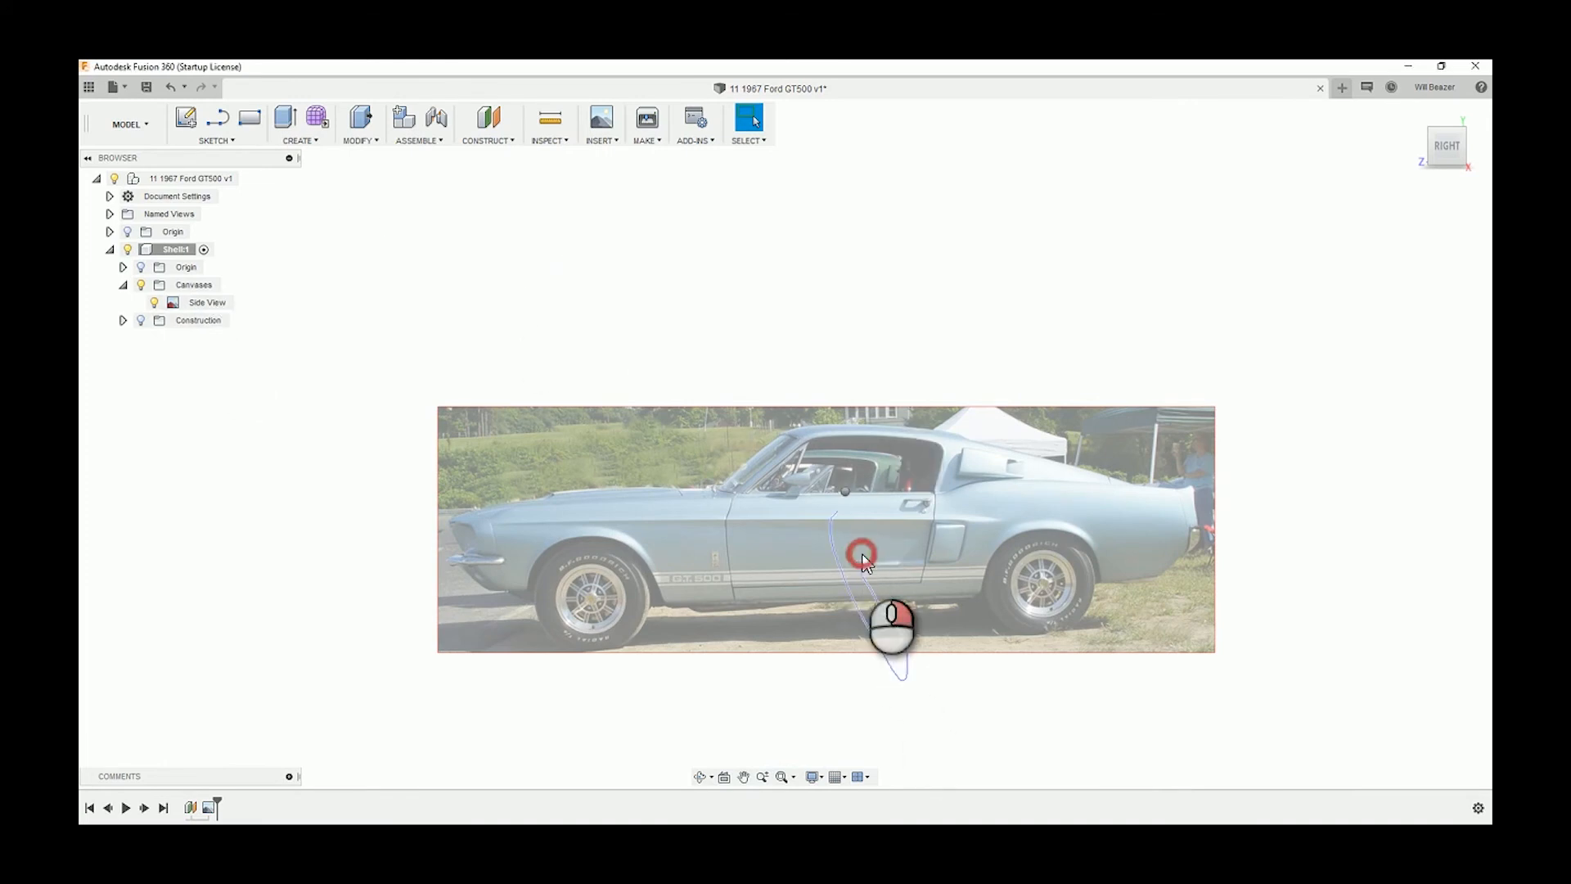
pyautogui.rightClick(905, 474)
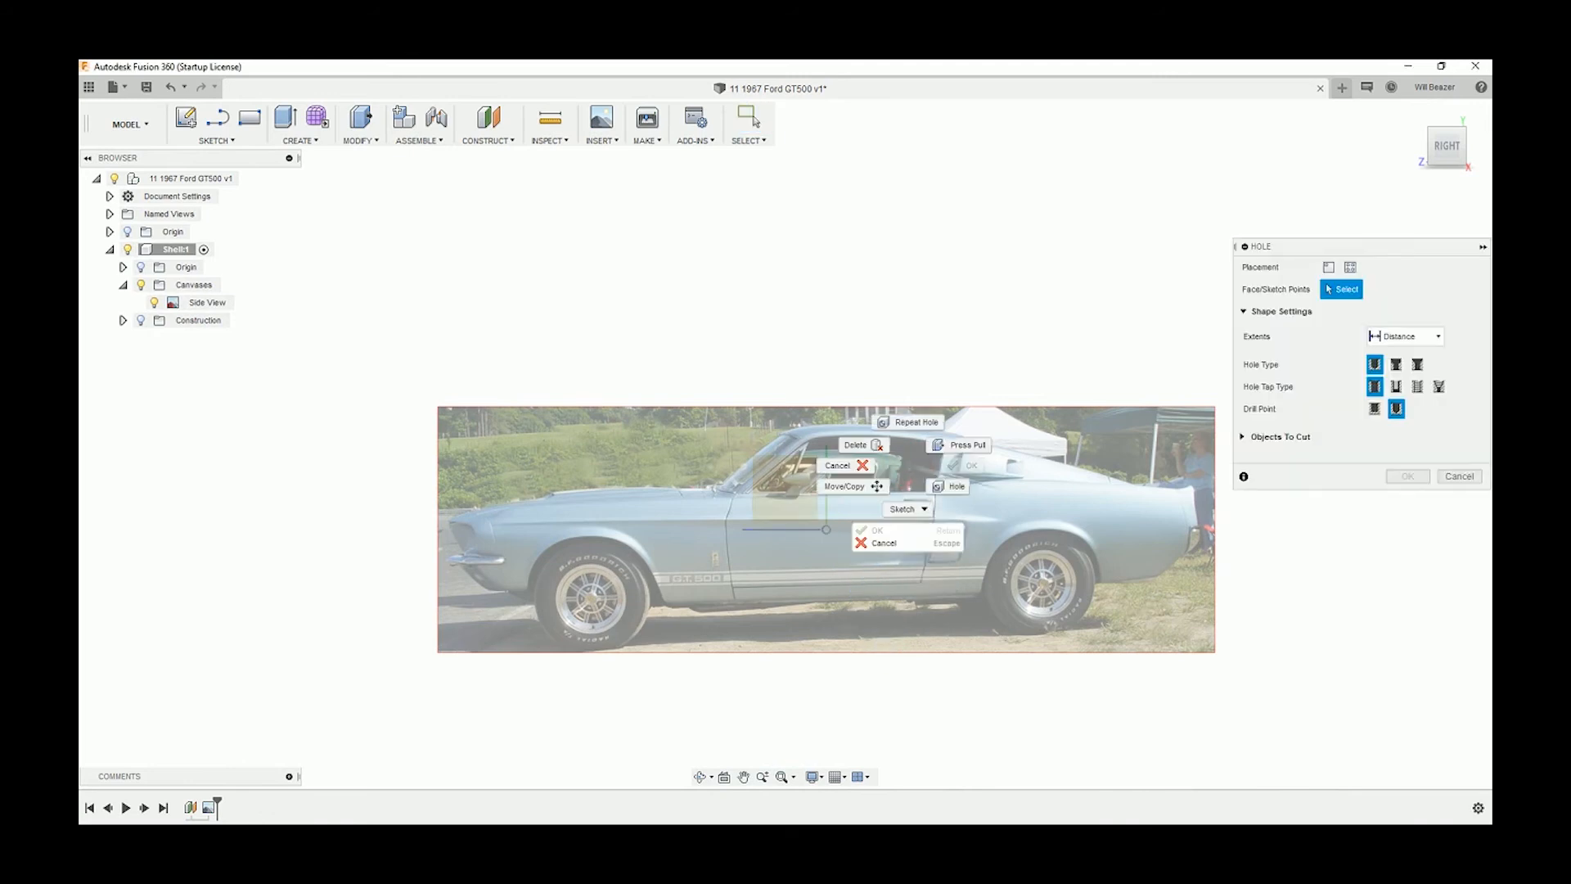
pyautogui.click(1454, 480)
pyautogui.click(1455, 480)
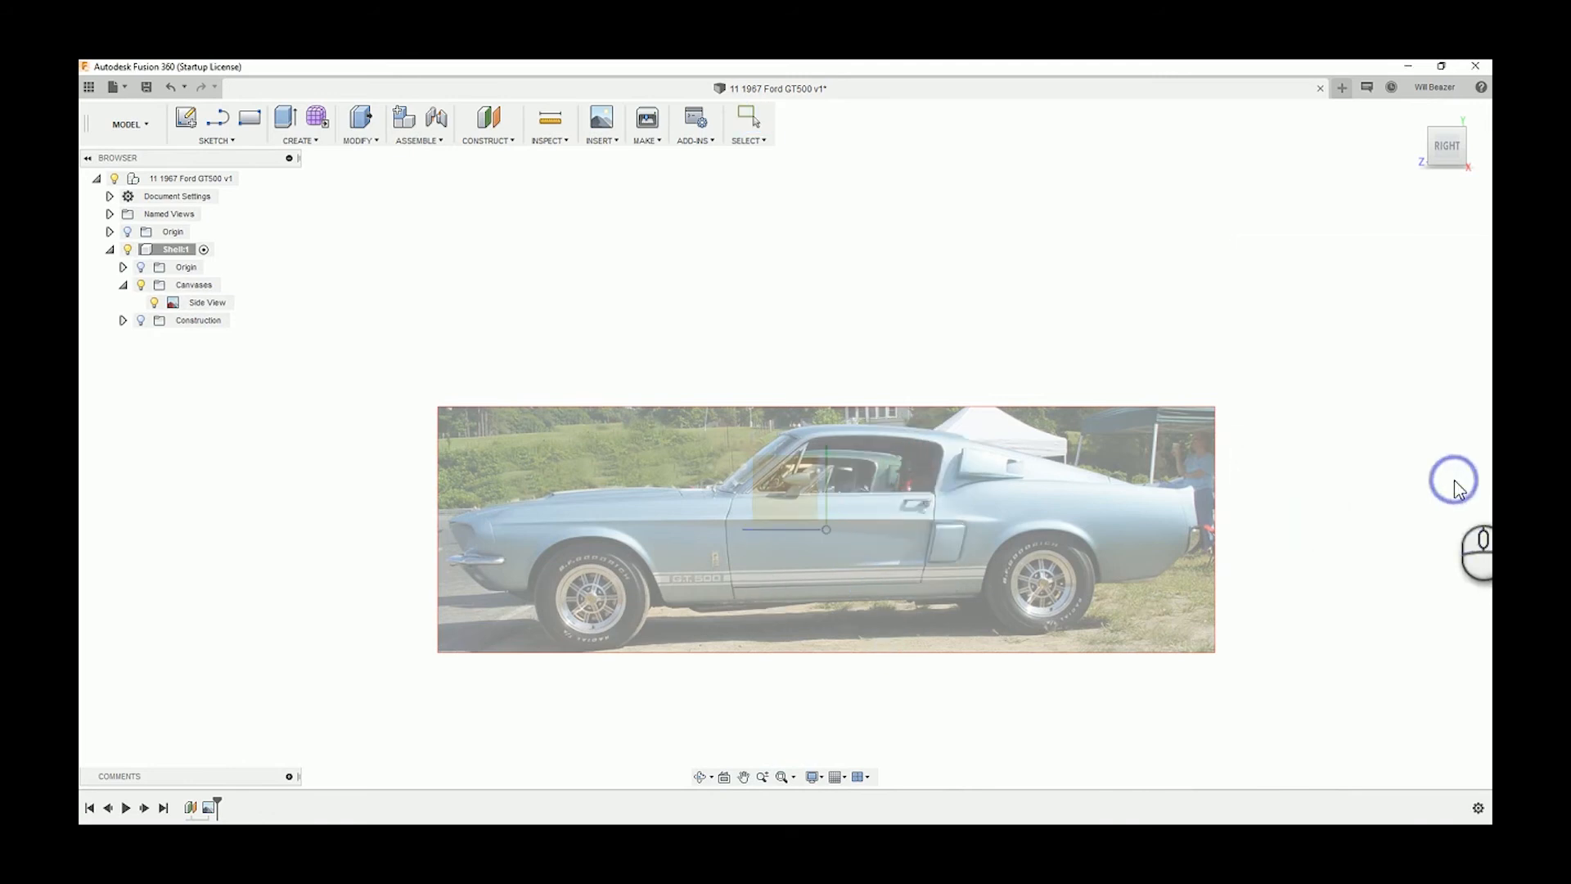
pyautogui.rightClick(764, 491)
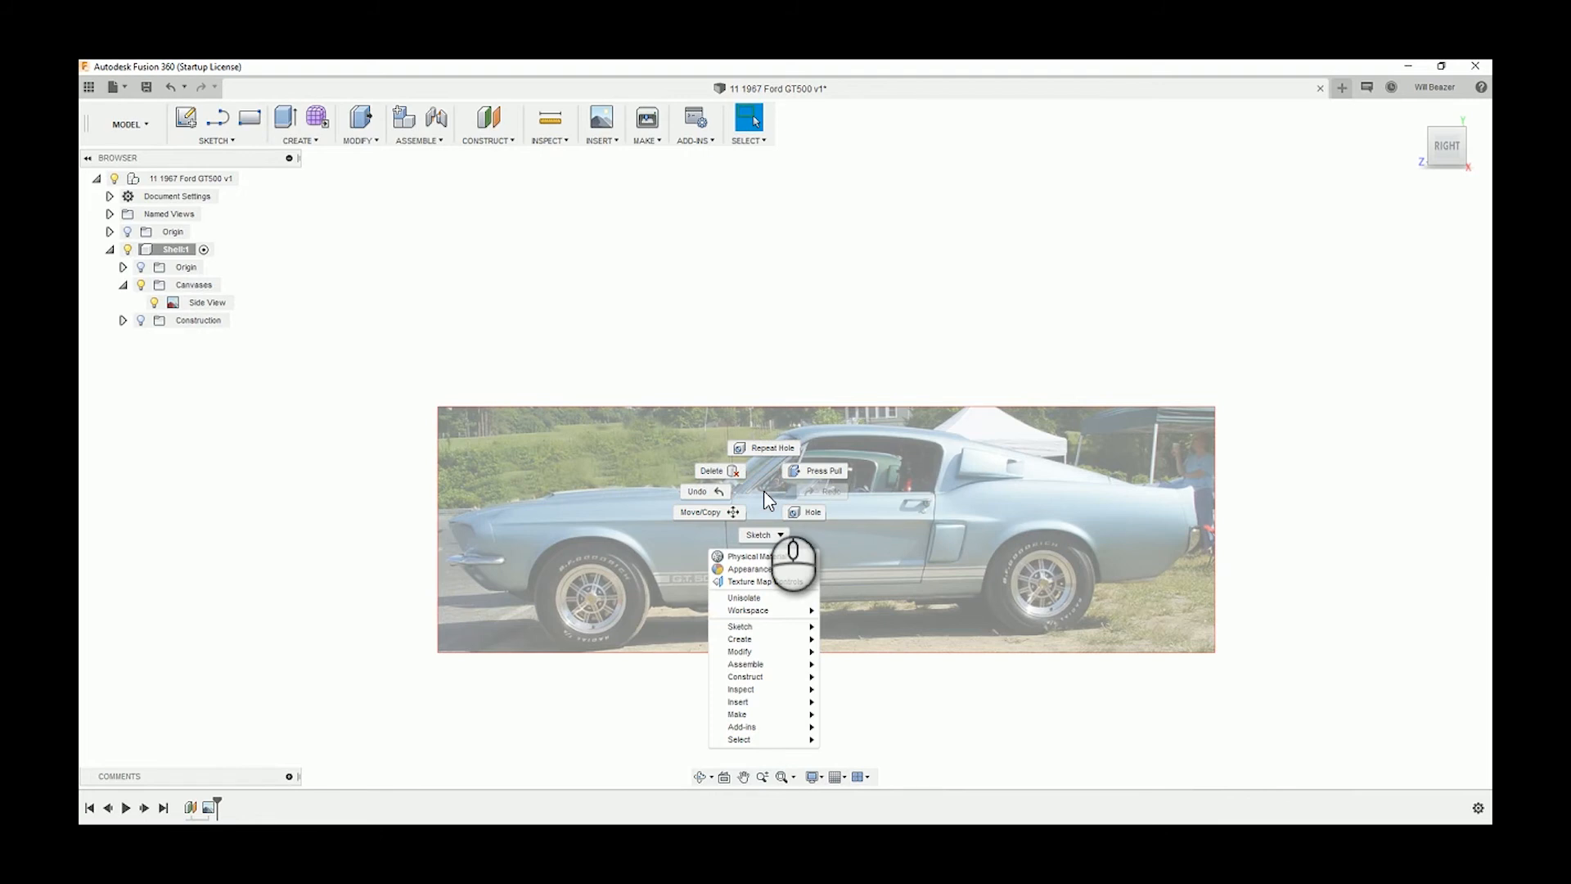
pyautogui.click(763, 489)
# Edit the Side View canvas to flip the image horizontally and select Plane1 as its face.
pyautogui.rightClick(211, 302)
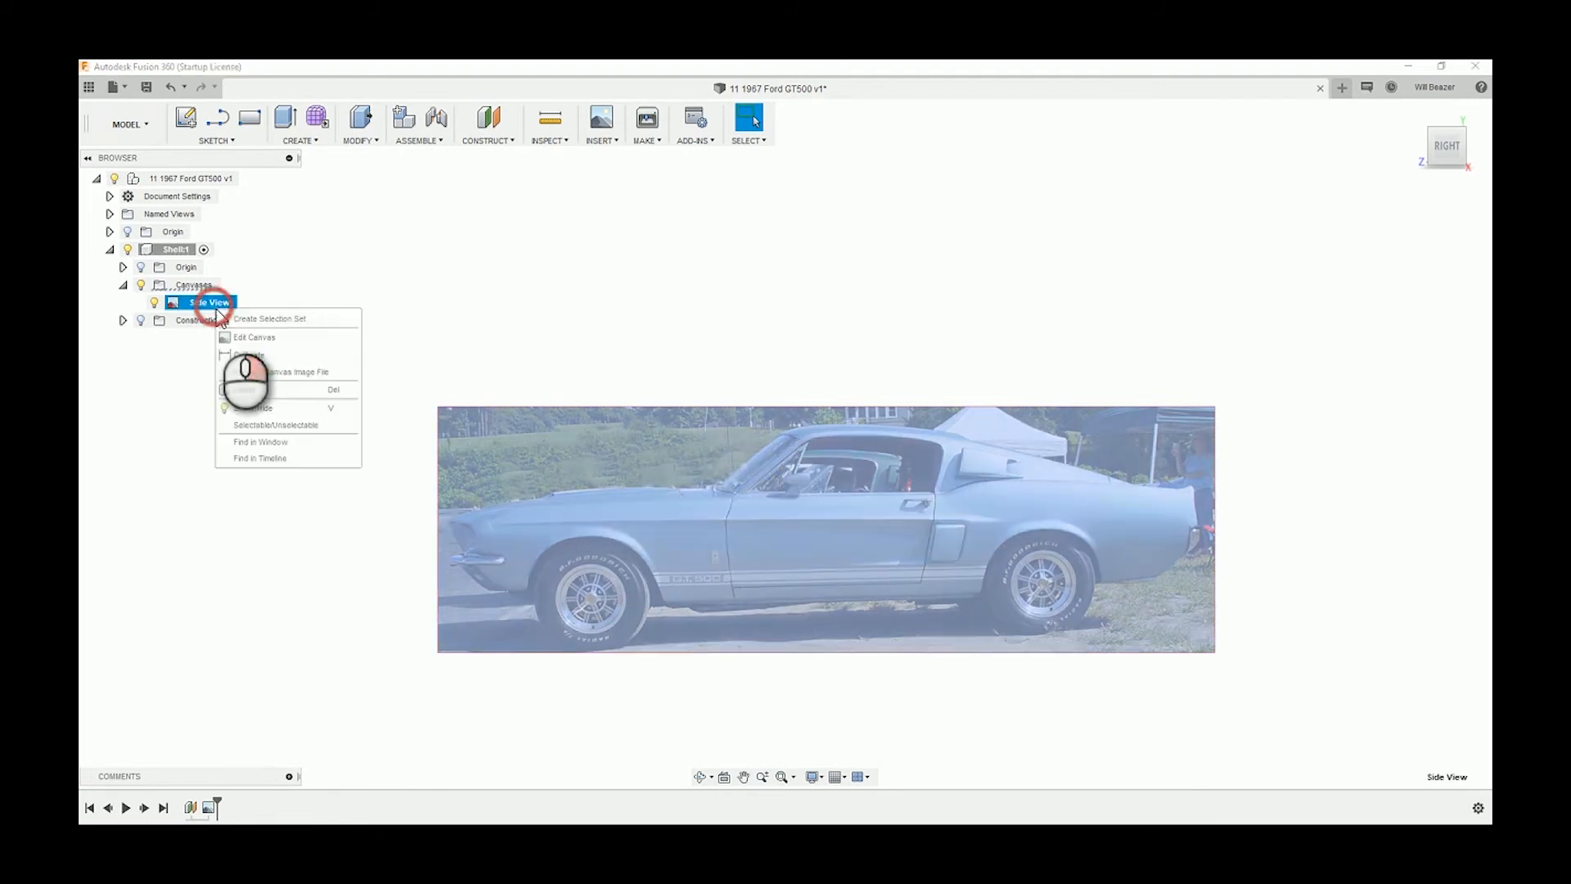
pyautogui.click(262, 338)
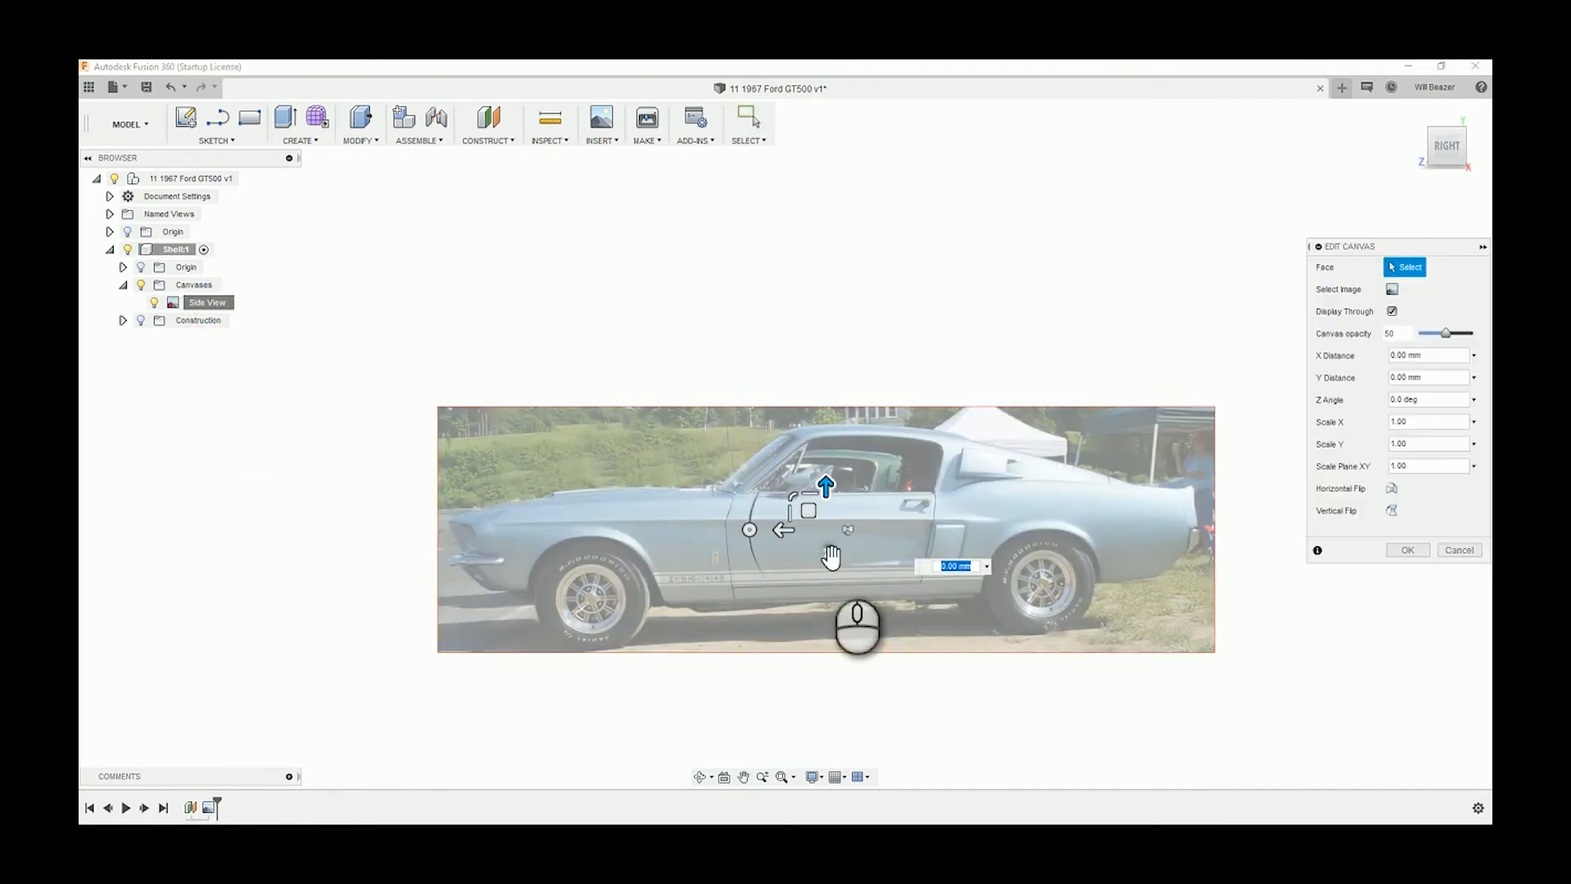
pyautogui.click(826, 552)
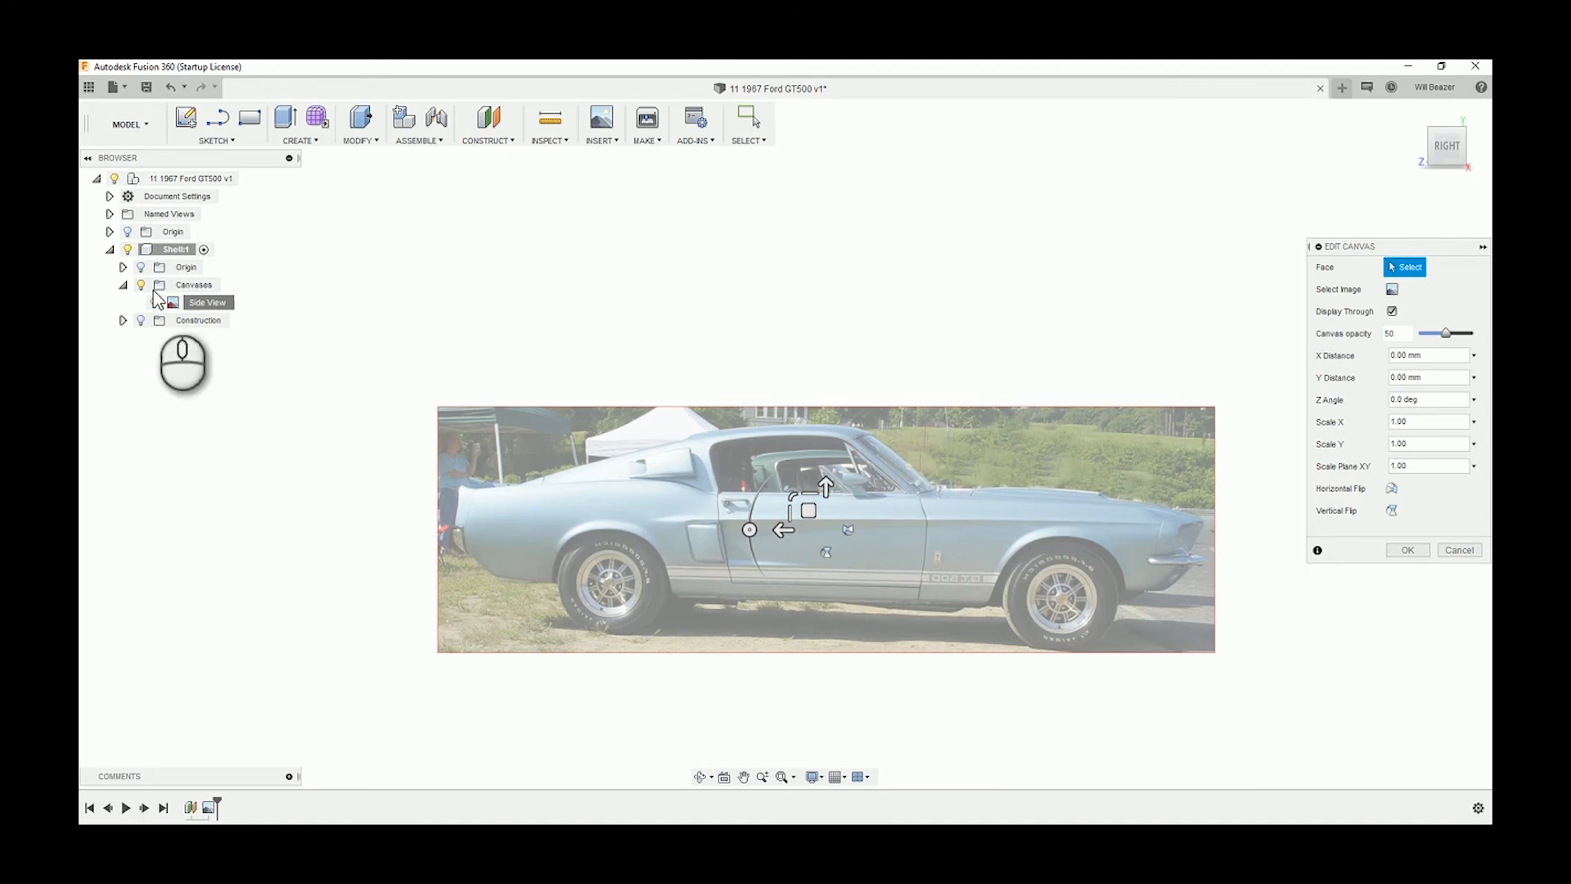
pyautogui.click(123, 320)
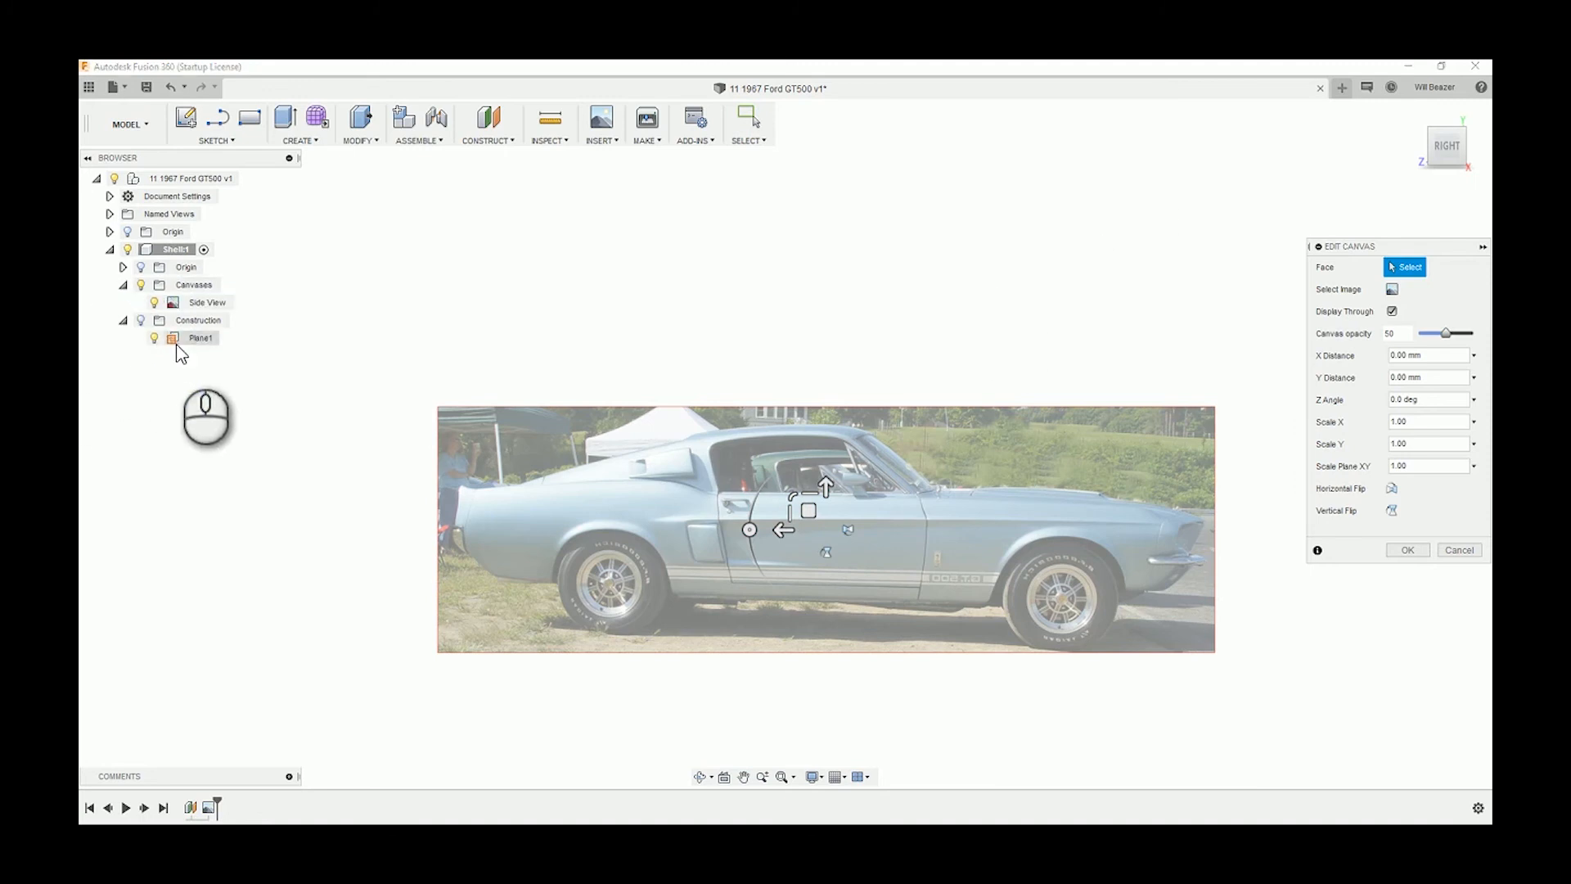
pyautogui.rightClick(176, 337)
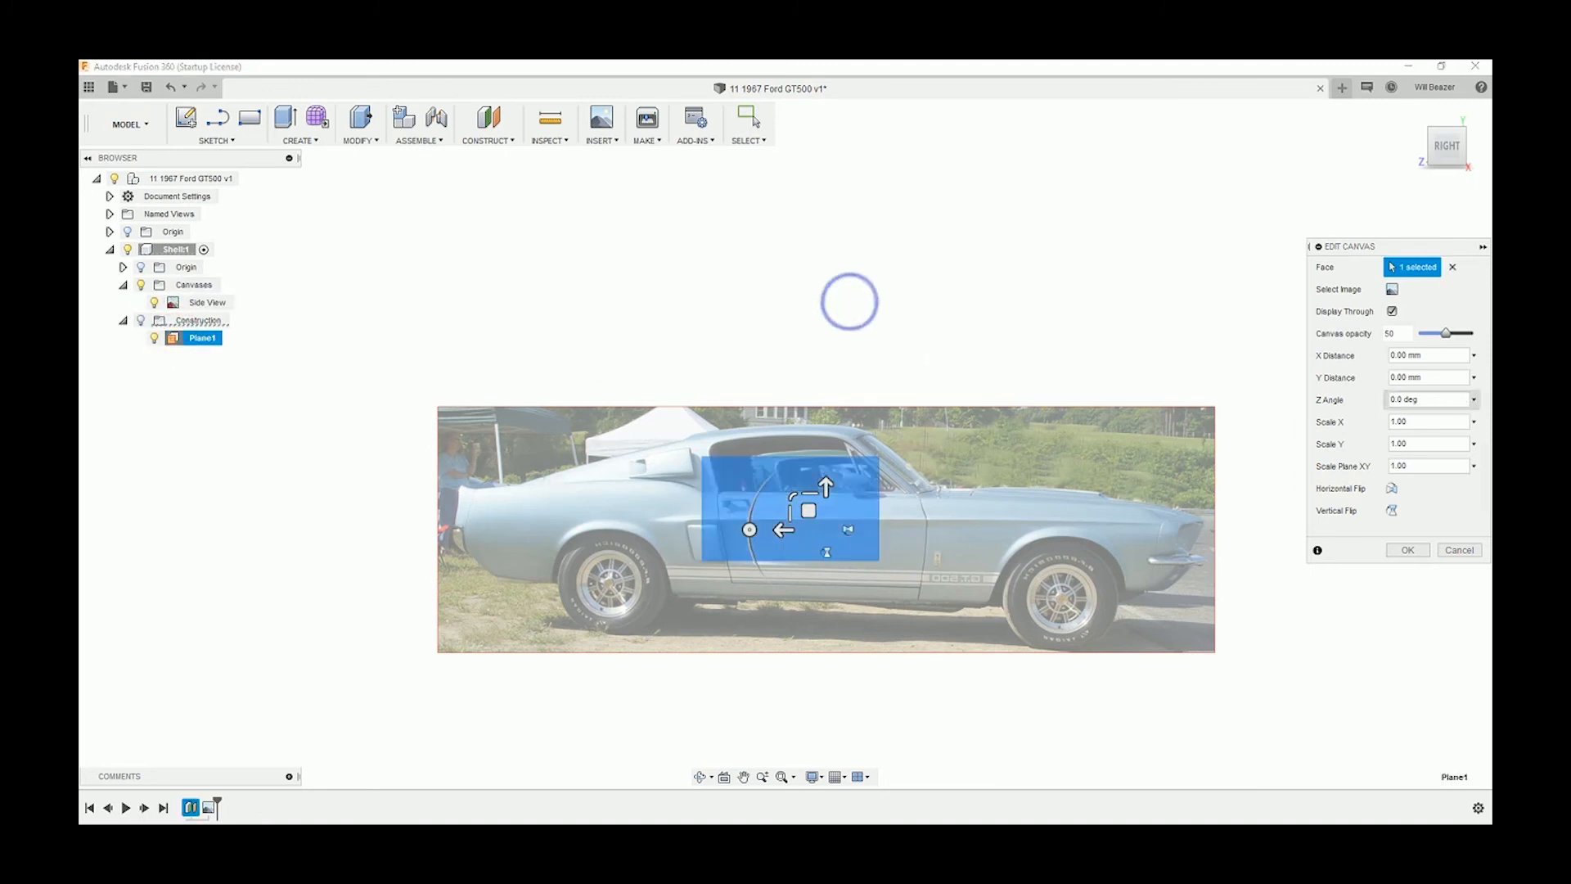
pyautogui.click(1420, 549)
# Edit the offset of Plane1, making its distance expression negative so the plane sits on the opposite side of the car.
pyautogui.rightClick(211, 341)
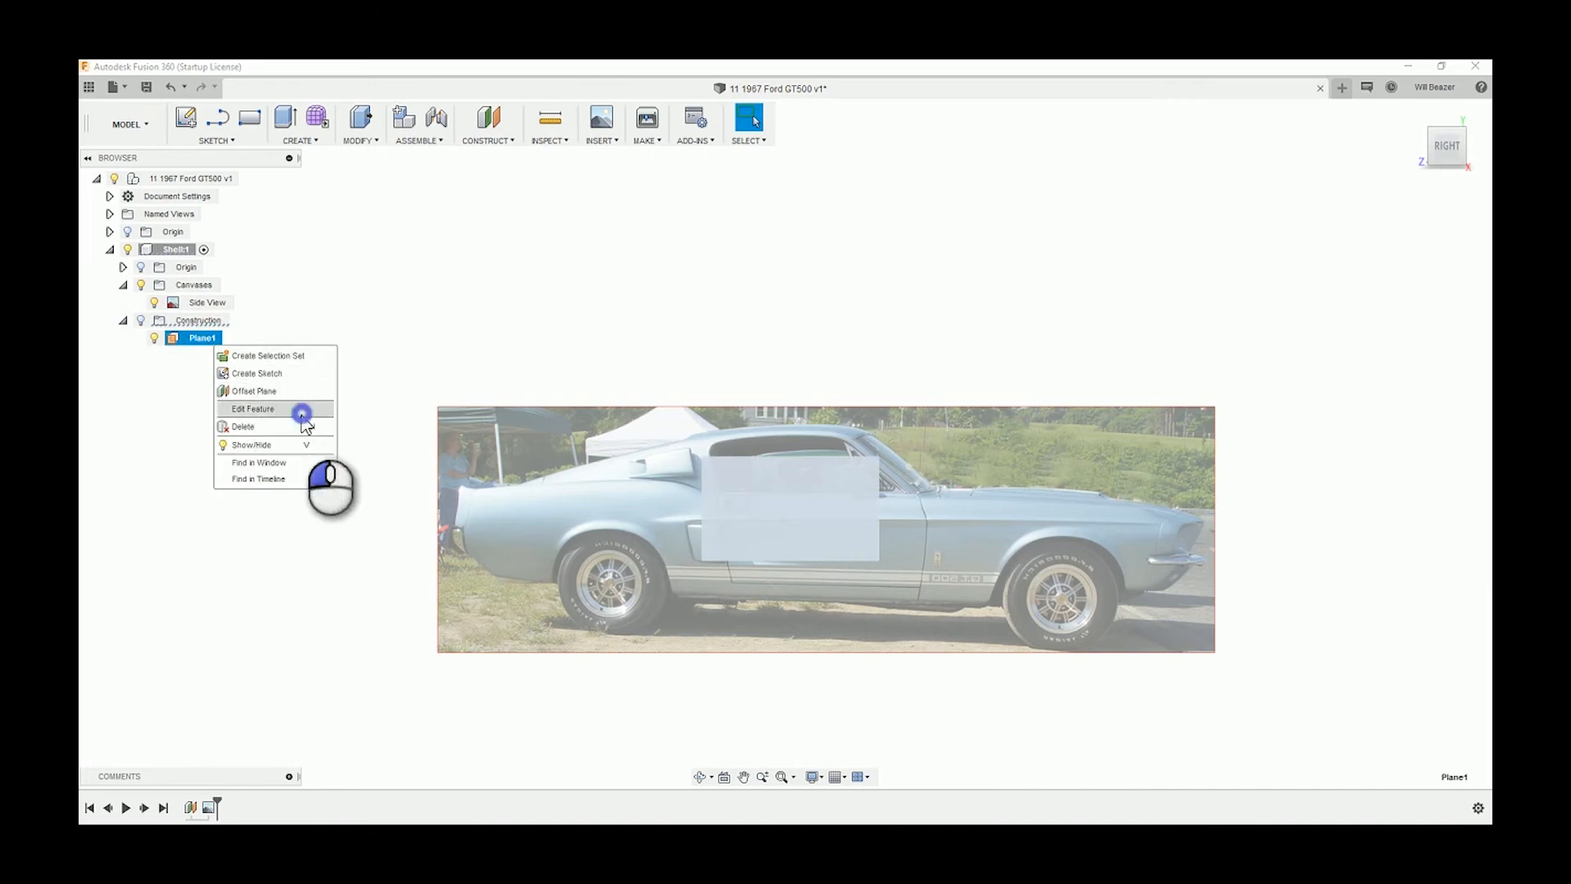
pyautogui.click(302, 411)
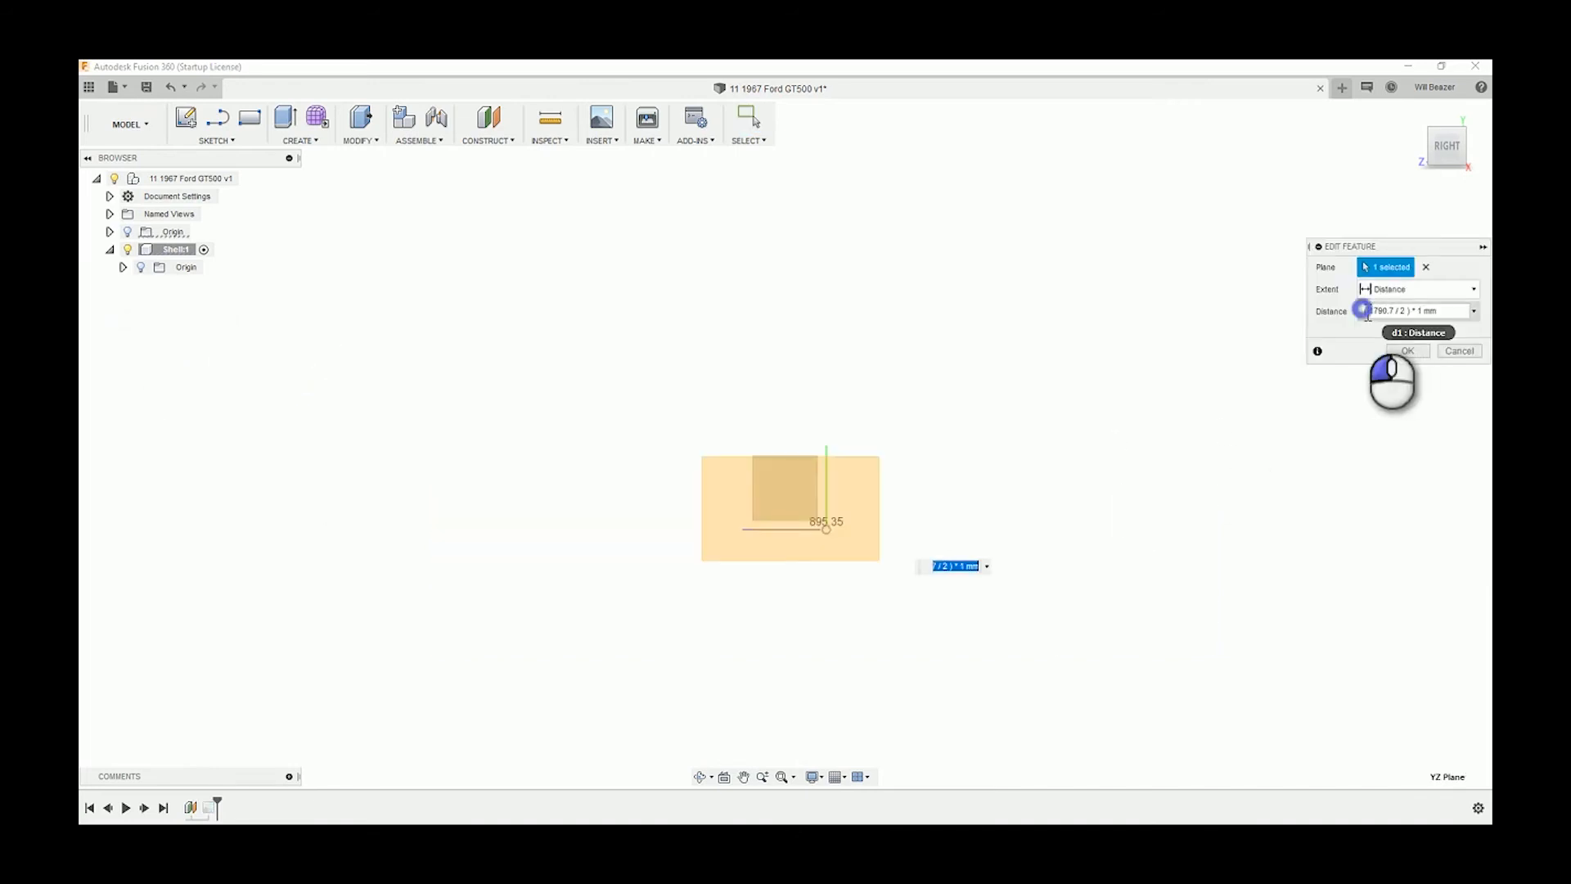
pyautogui.click(1365, 312)
pyautogui.write('-')
pyautogui.press('Return')
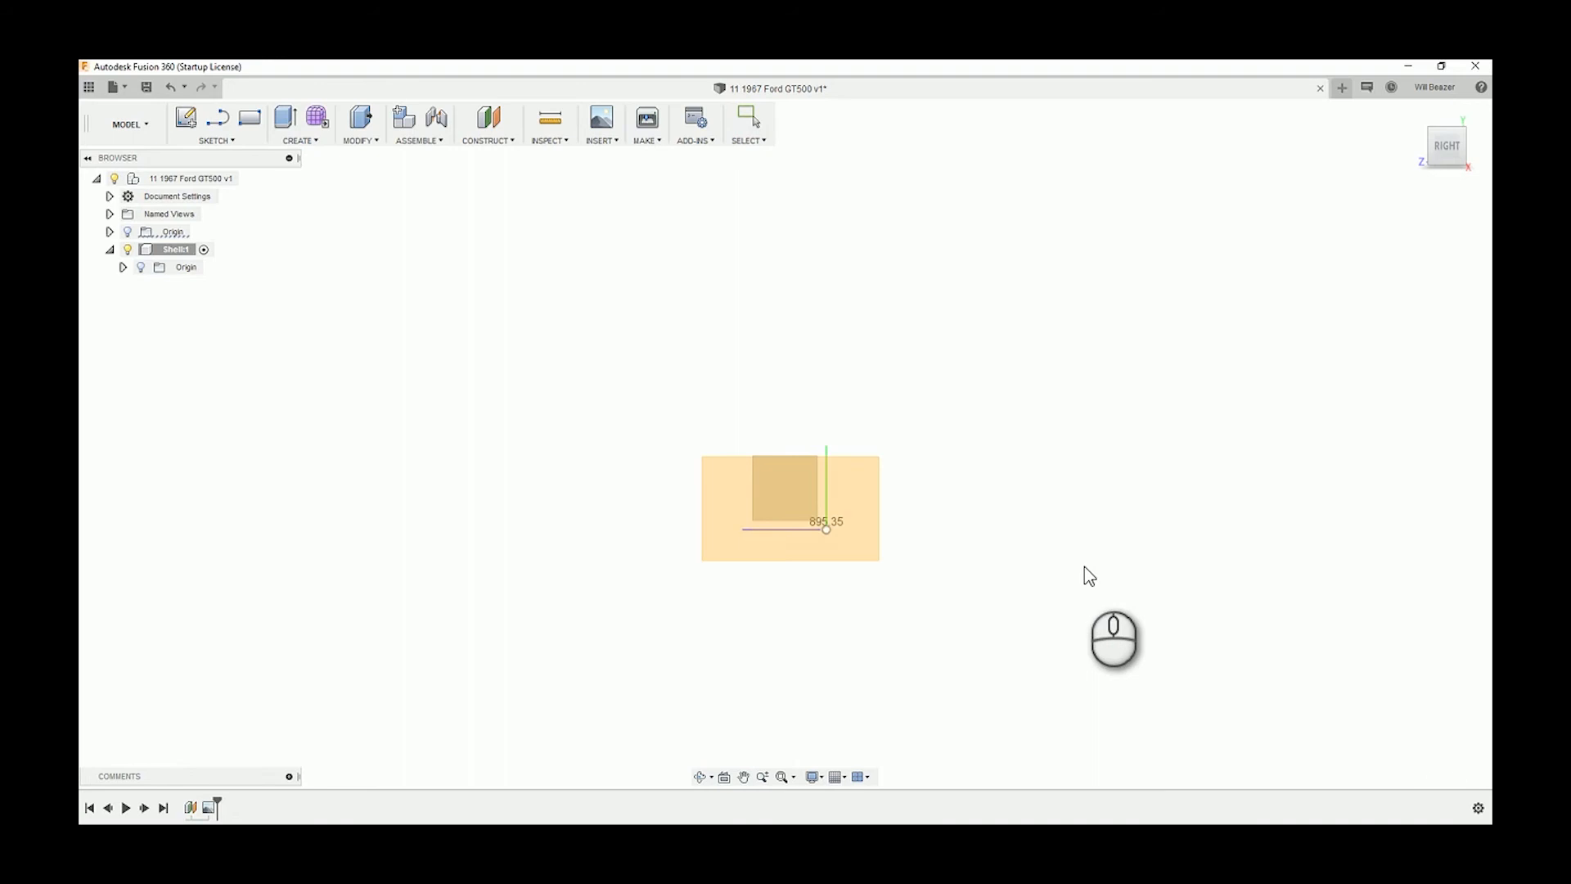
# Hide the document's top-level origin and collapse the Shell component's Canvases and Construction folders.
pyautogui.scroll(4, 1084, 566)
pyautogui.keyDown('shift'); pyautogui.moveTo(1050, 524); pyautogui.dragTo(1203, 581, button='middle'); pyautogui.keyUp('shift')
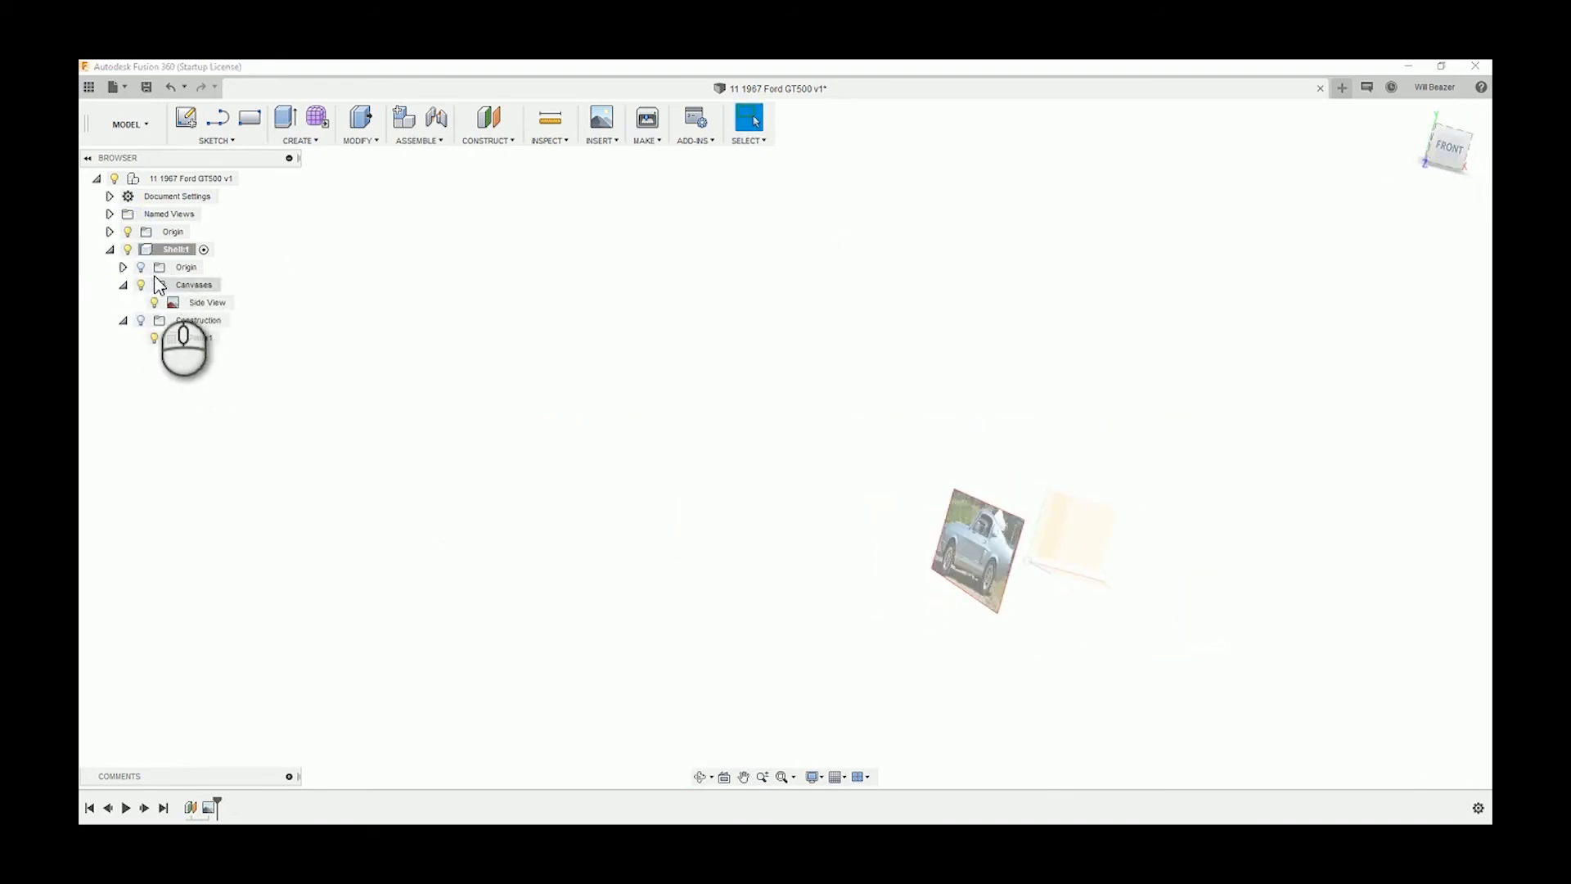
pyautogui.click(123, 269)
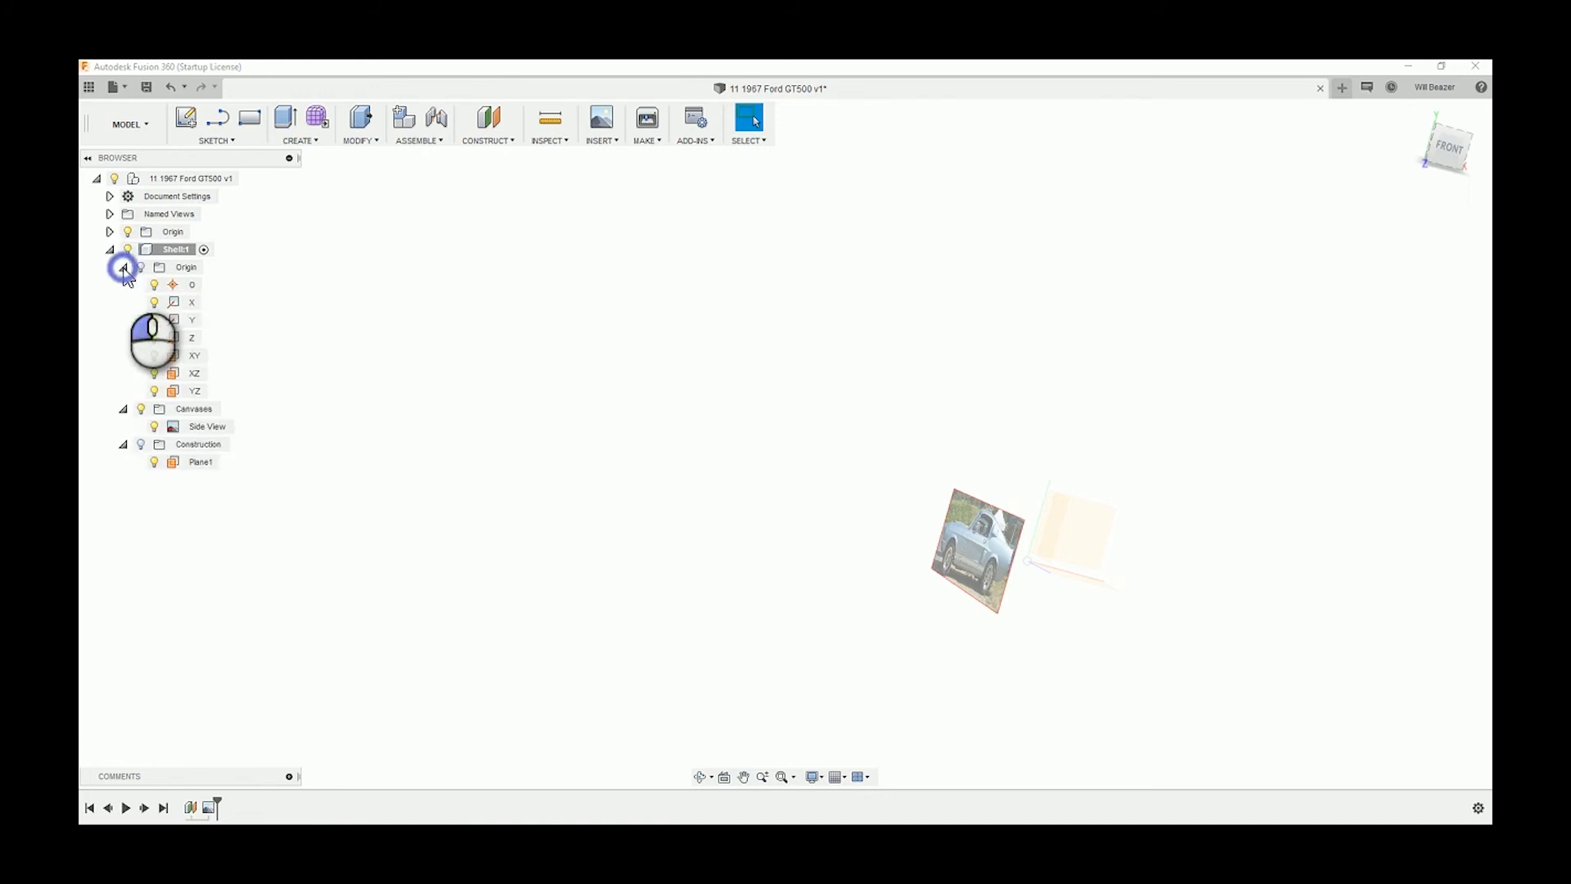
pyautogui.click(124, 267)
pyautogui.click(127, 233)
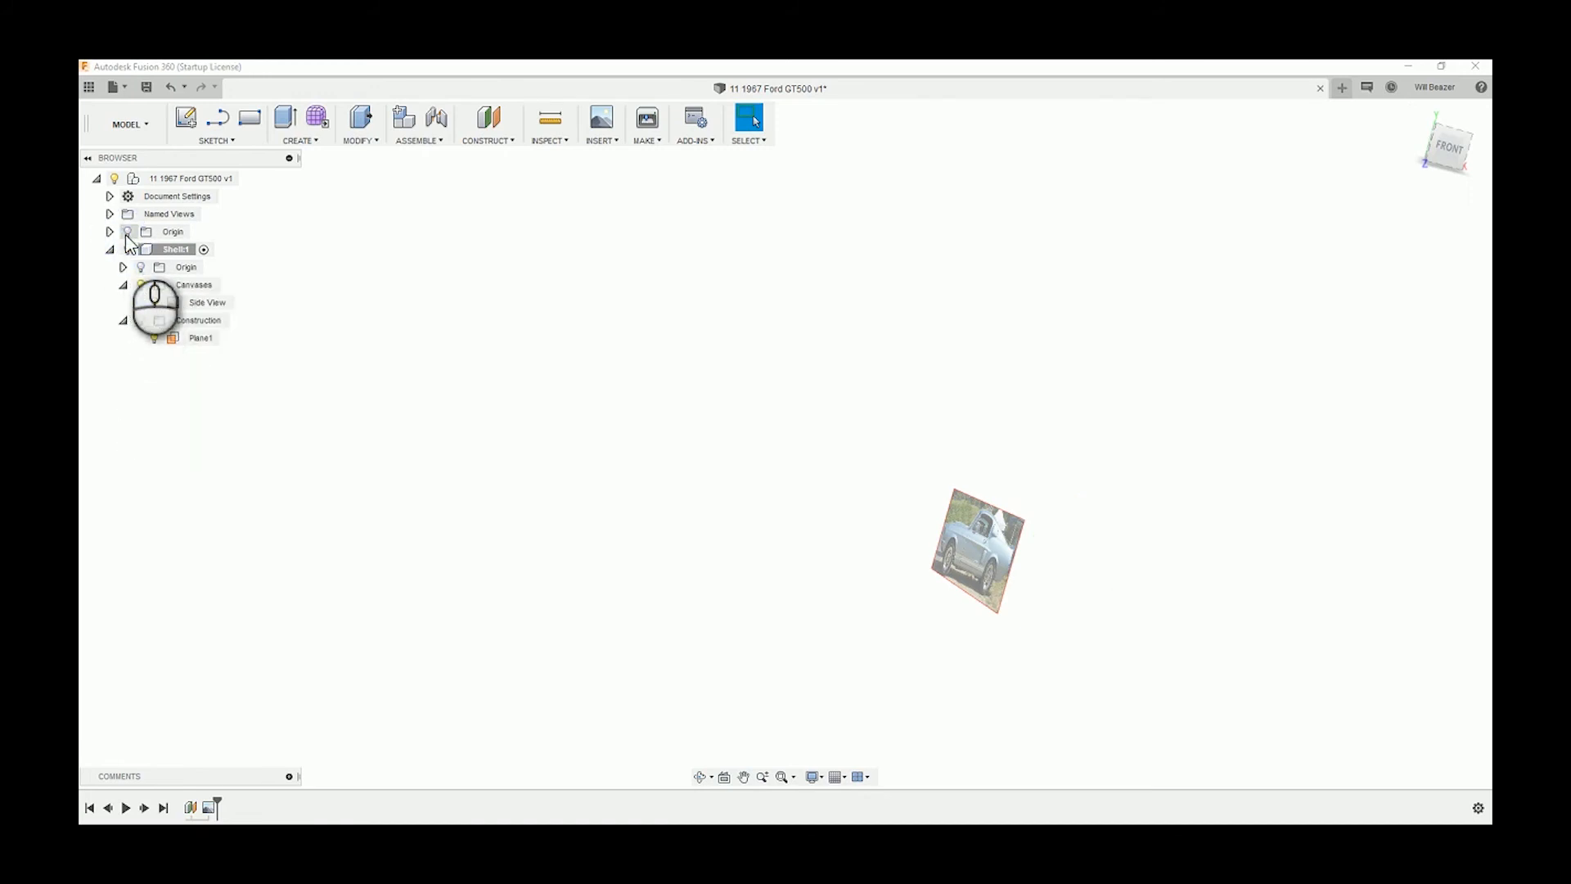
pyautogui.click(124, 285)
pyautogui.click(122, 302)
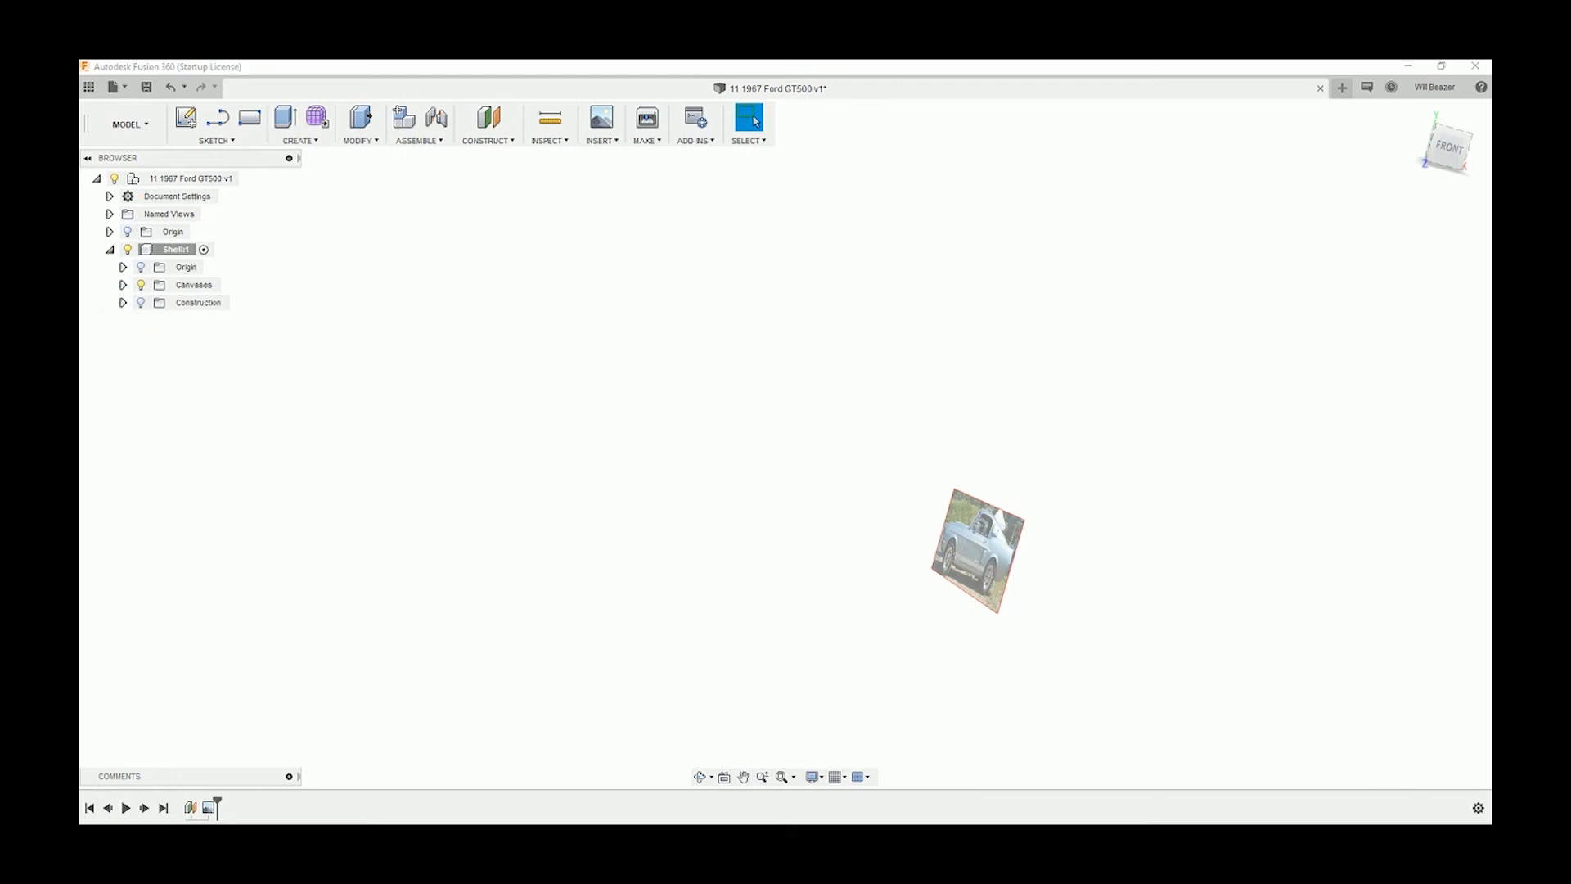
# Flip the Side View canvas image horizontally, judging its orientation from the left view.
pyautogui.keyDown('shift'); pyautogui.moveTo(1366, 202); pyautogui.dragTo(1449, 234, button='middle'); pyautogui.keyUp('shift')
pyautogui.click(1440, 151)
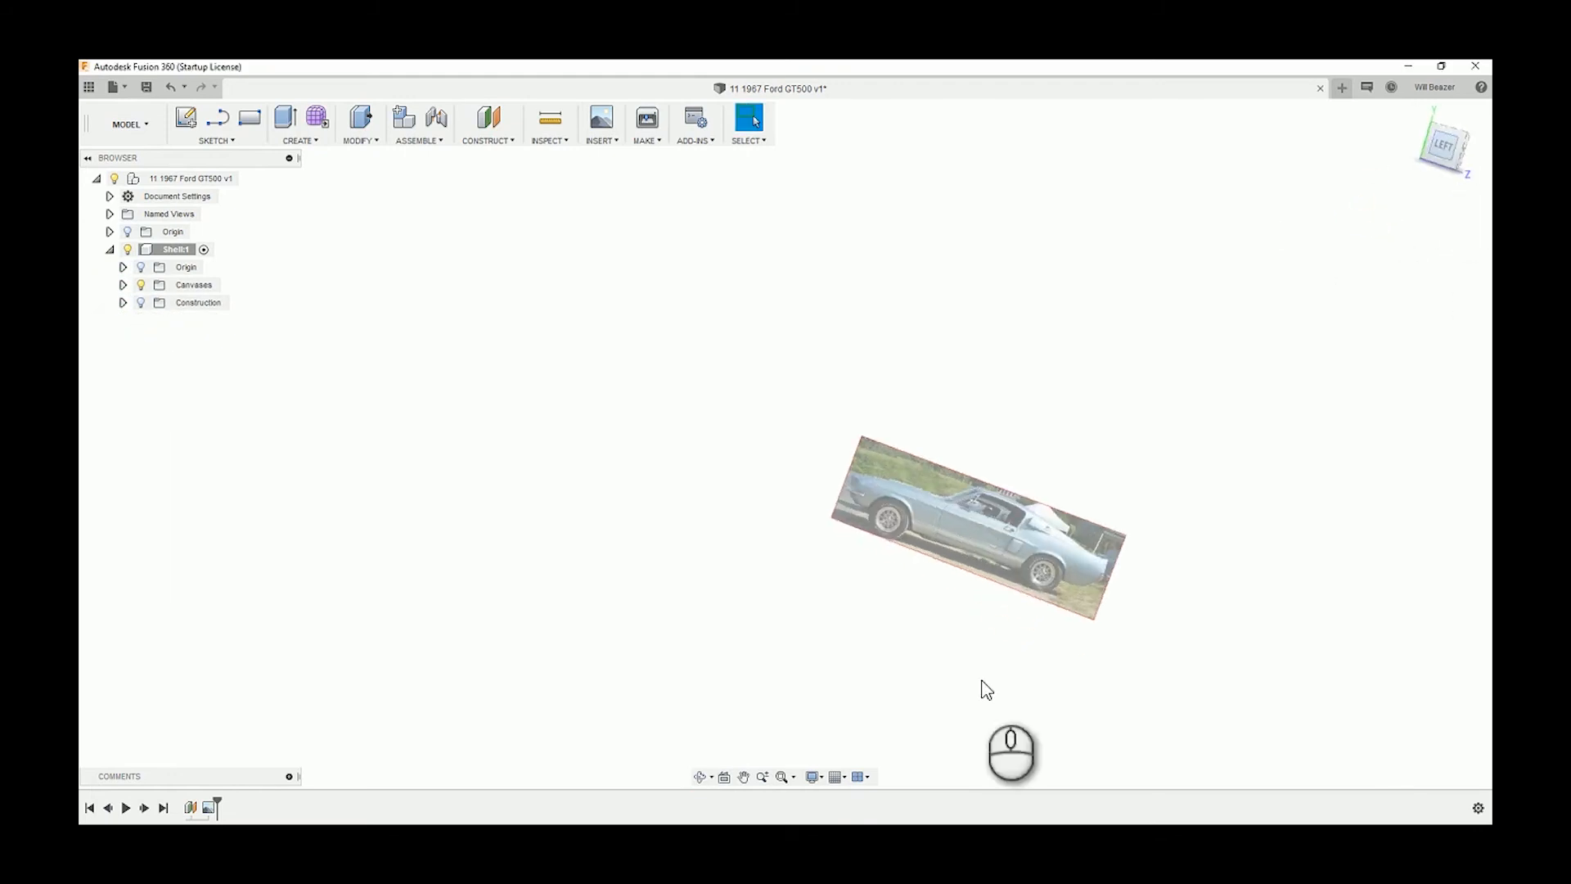
pyautogui.scroll(3, 1087, 406)
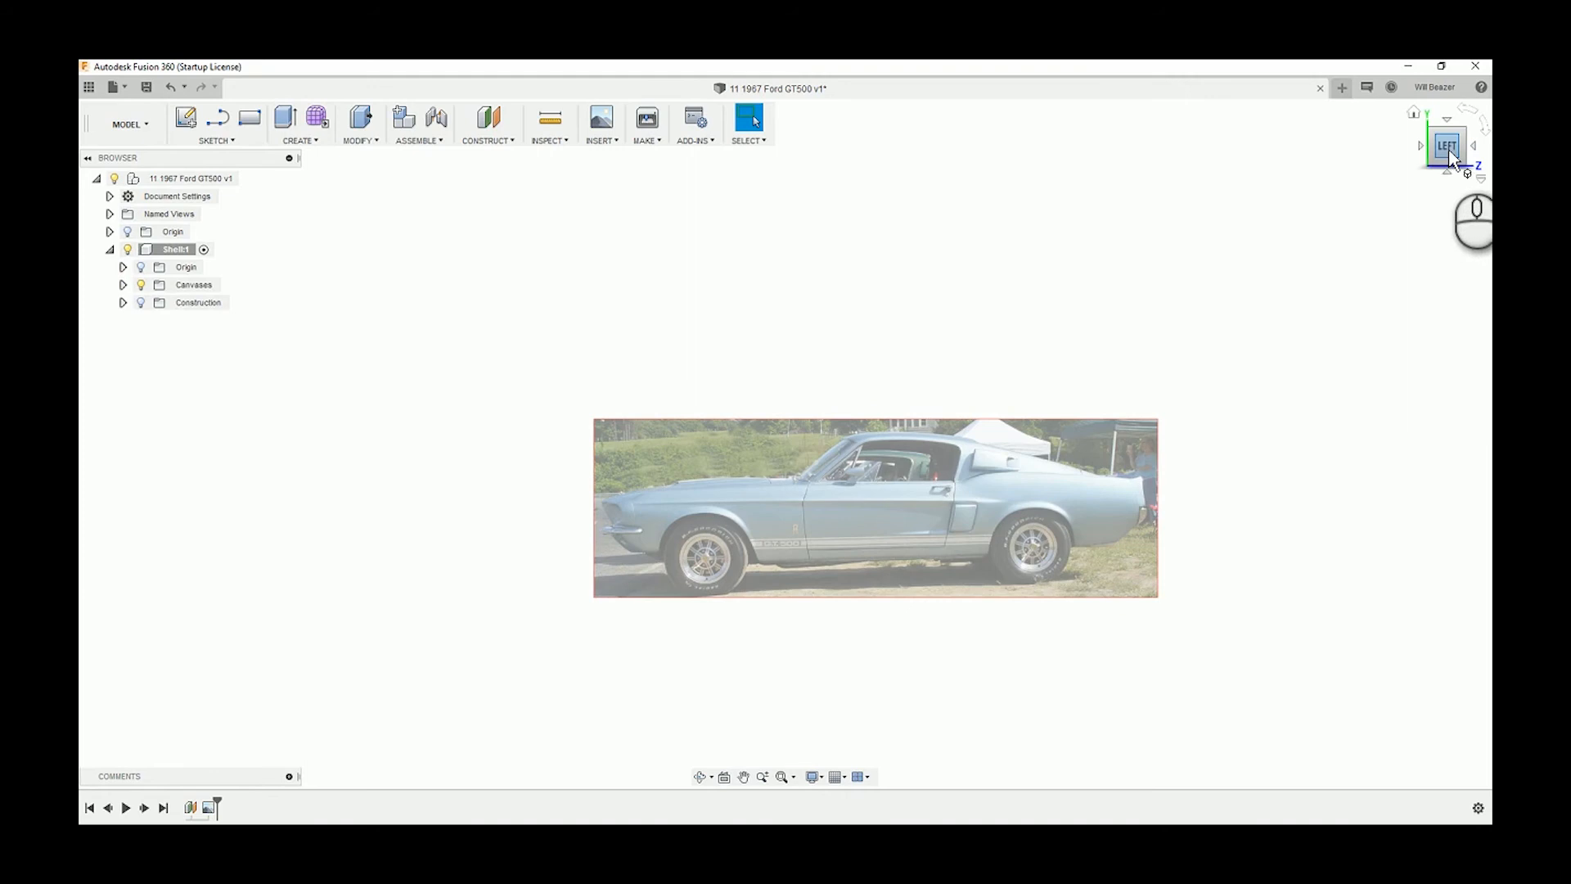
pyautogui.keyDown('shift'); pyautogui.moveTo(1450, 155); pyautogui.dragTo(1374, 200, button='middle'); pyautogui.keyUp('shift')
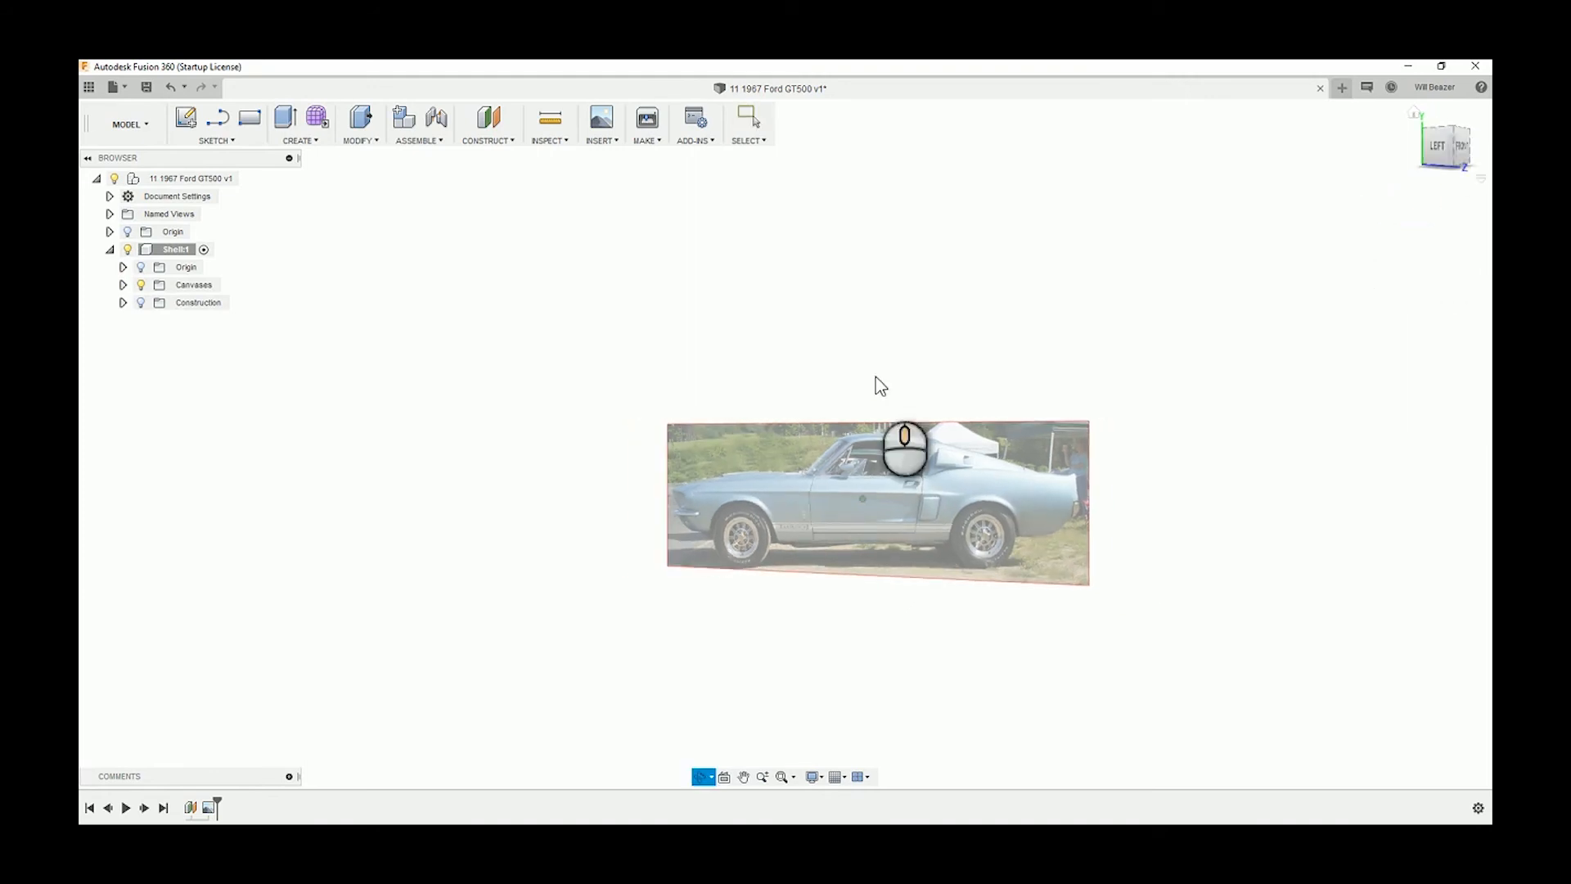
pyautogui.click(122, 285)
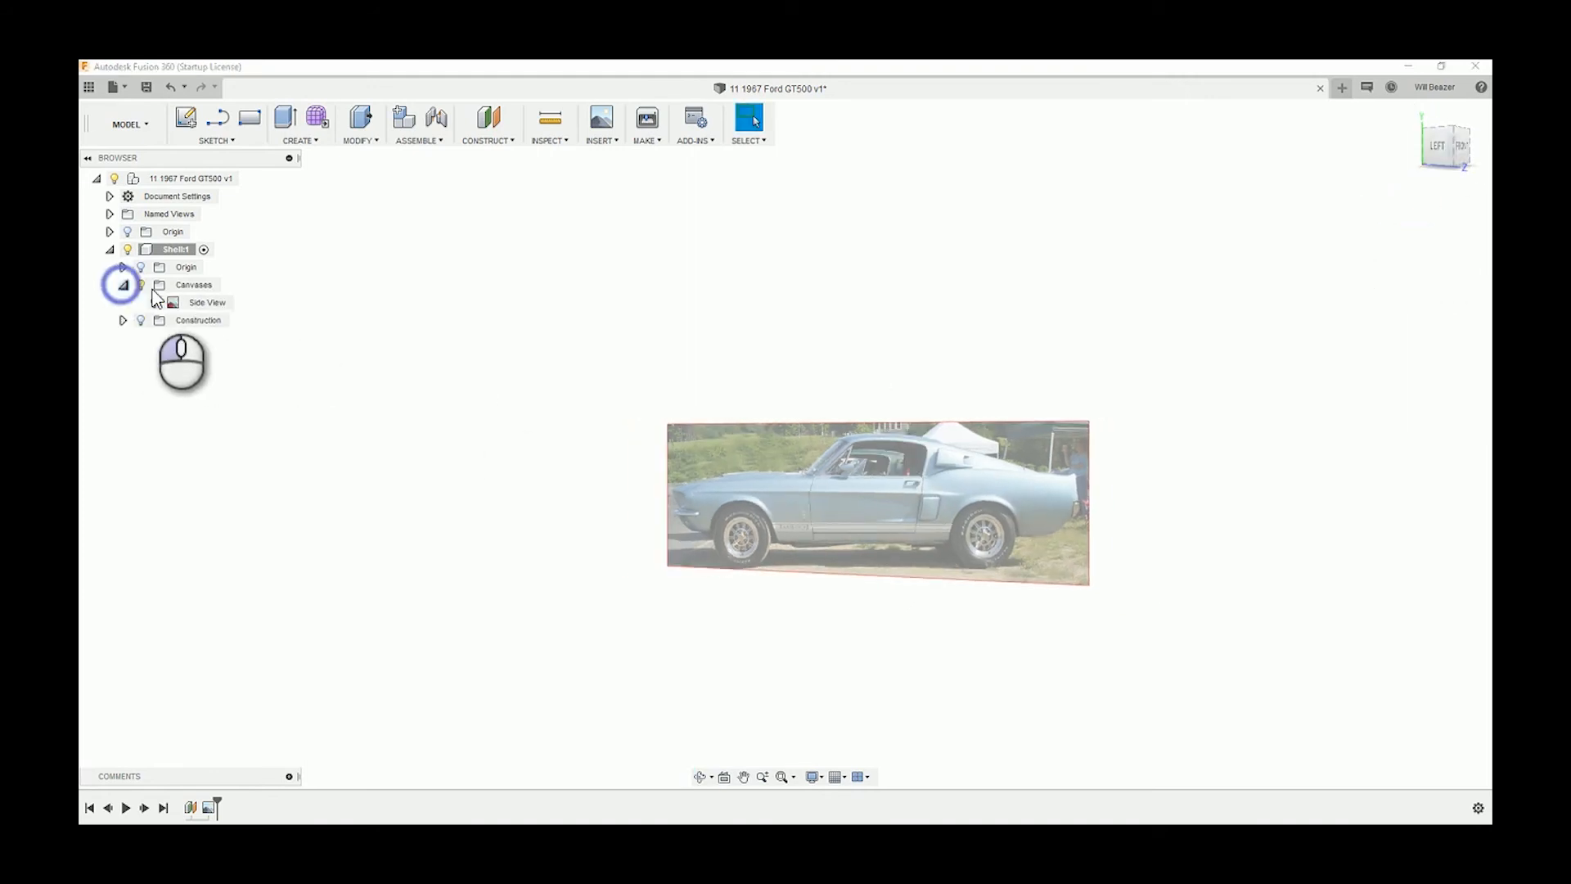
pyautogui.rightClick(211, 309)
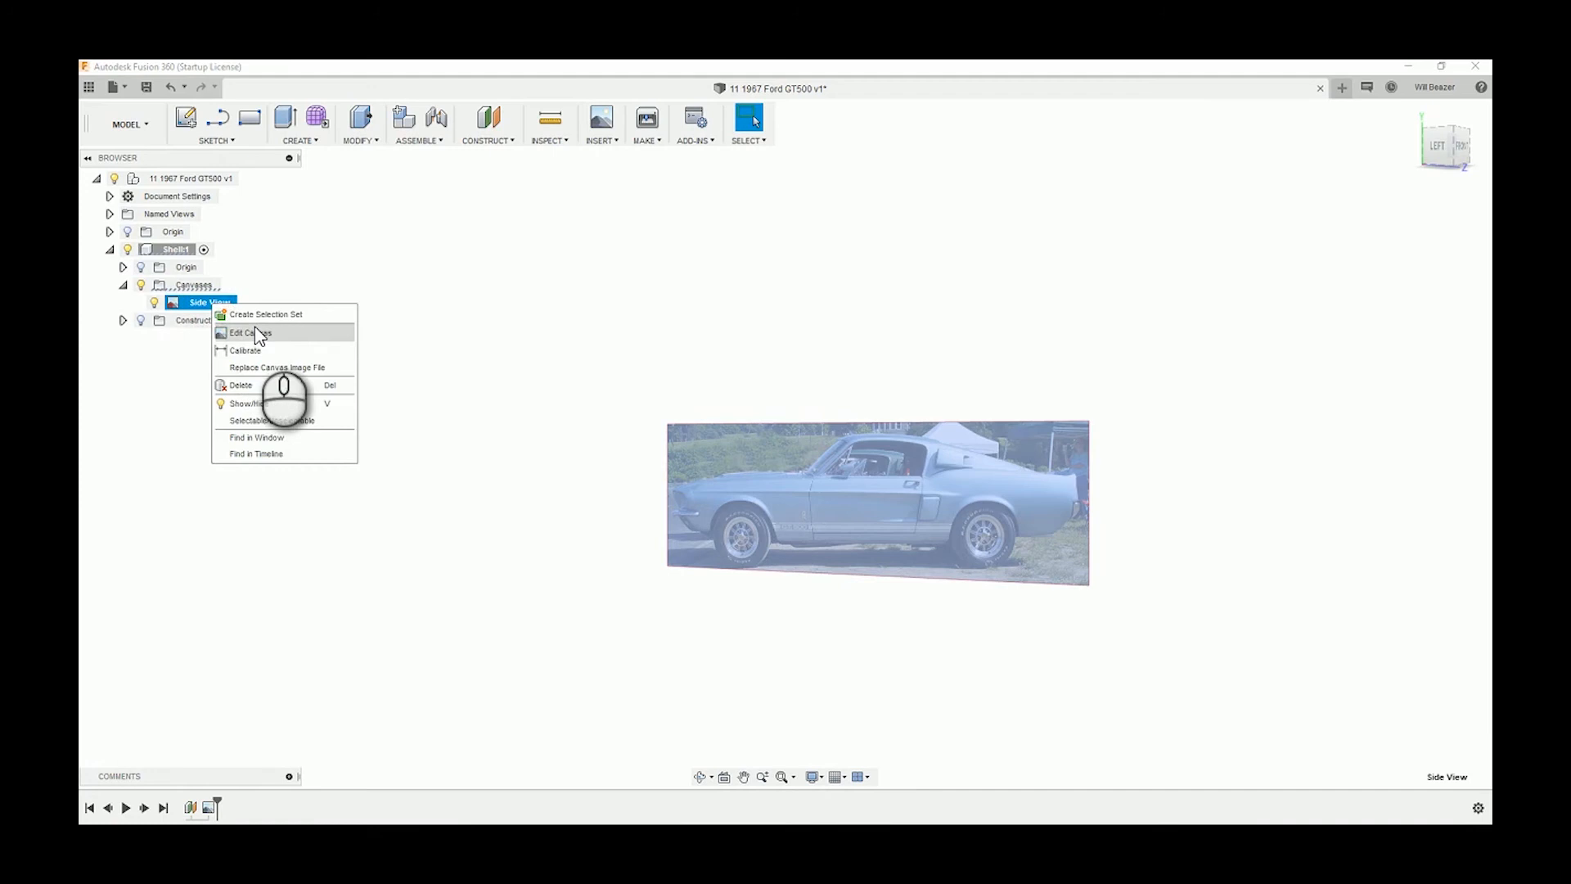
pyautogui.click(245, 333)
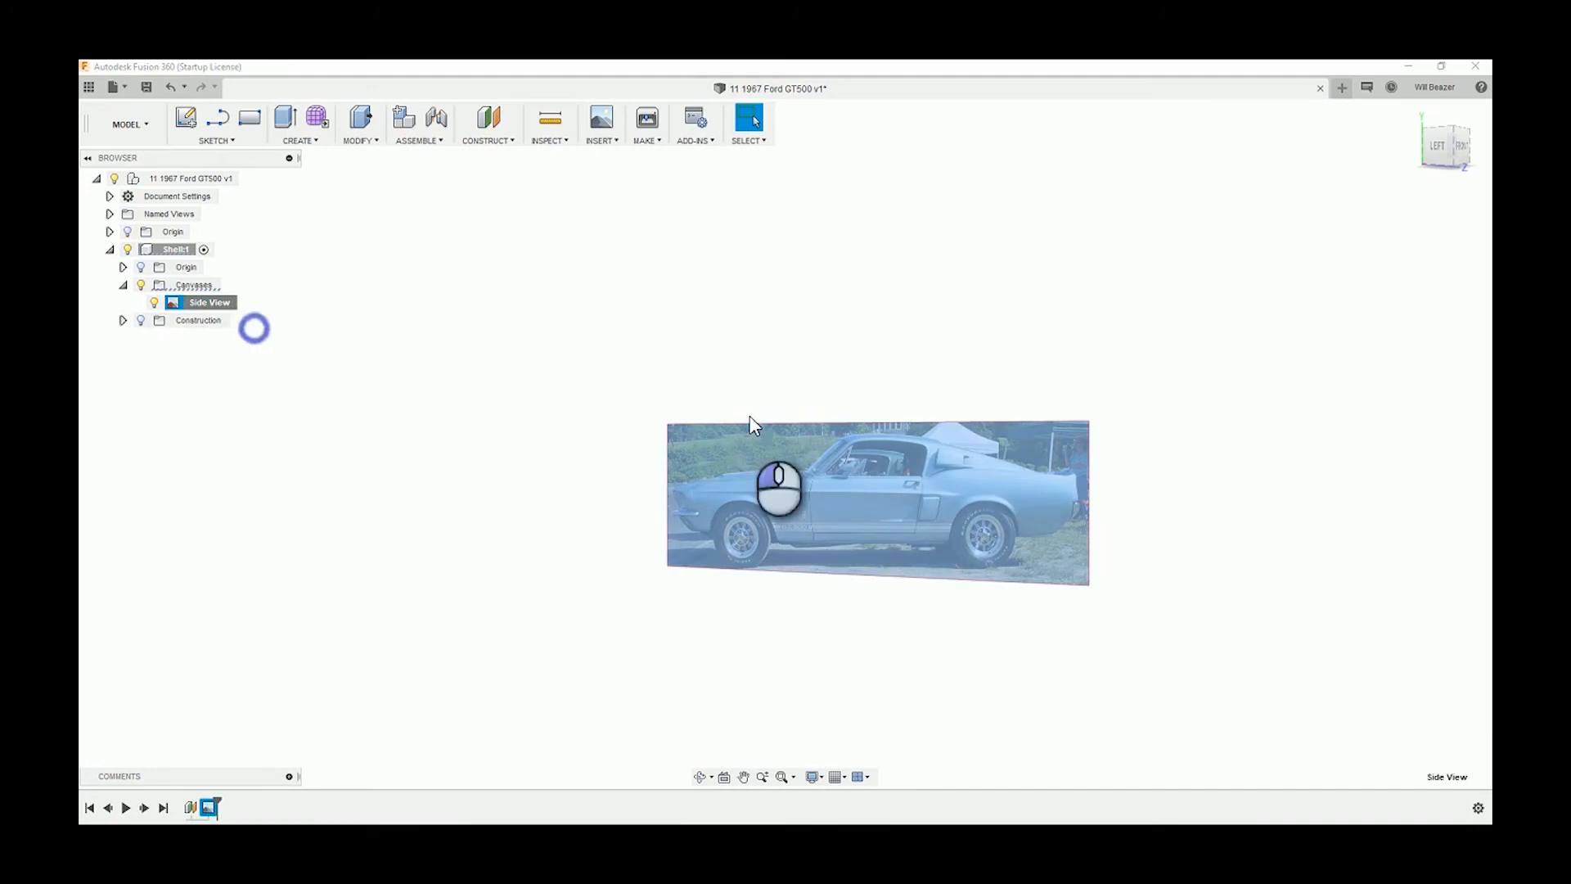
pyautogui.click(868, 522)
pyautogui.click(1397, 551)
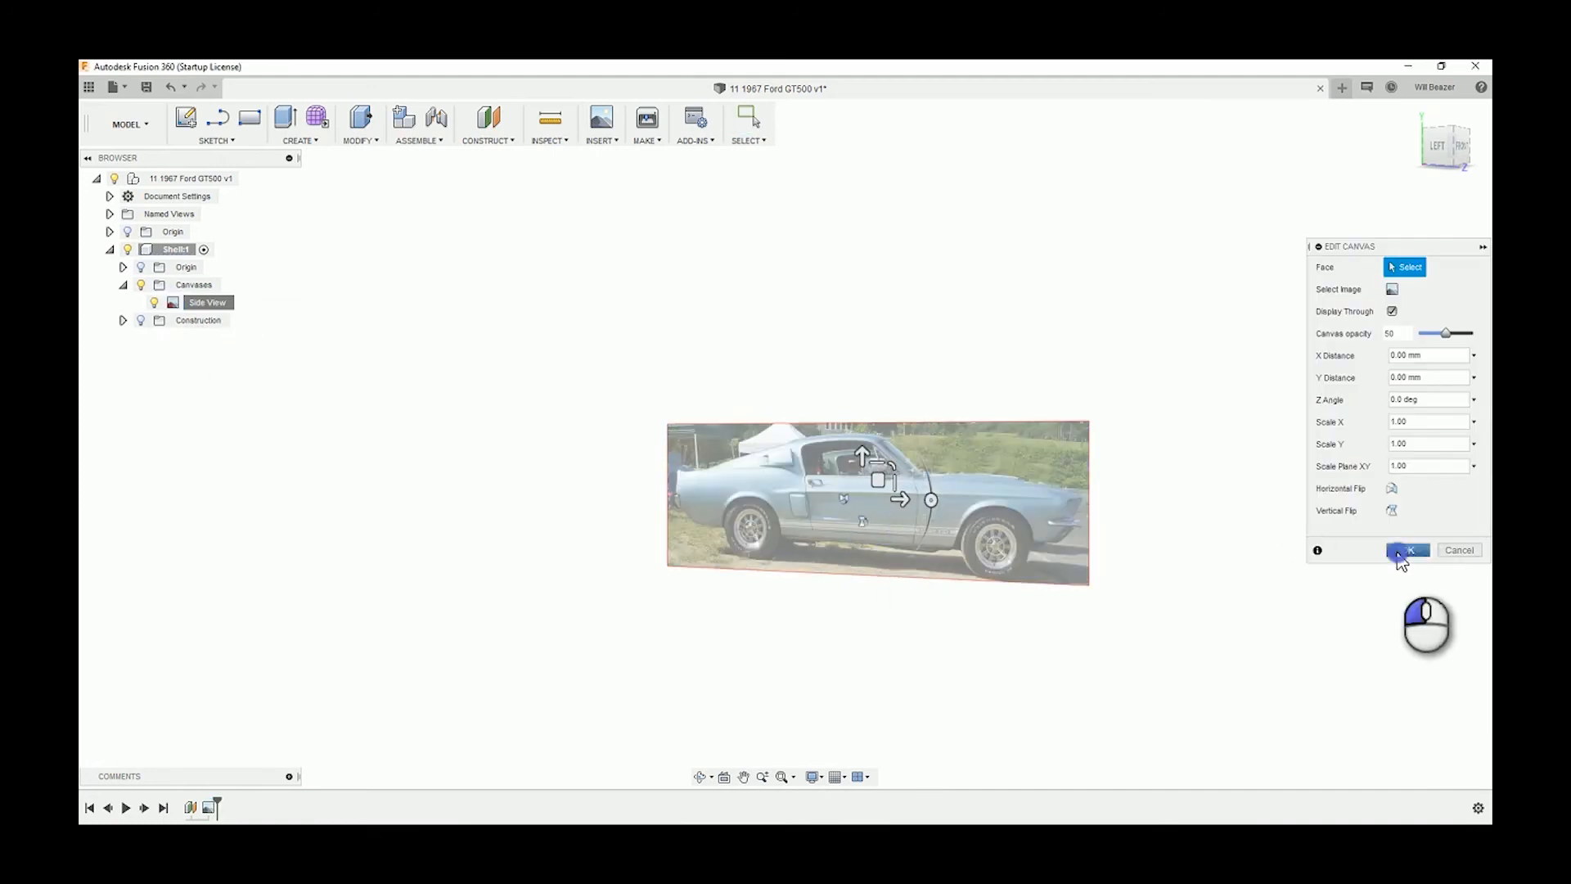
pyautogui.click(1447, 156)
pyautogui.scroll(5, 598, 536)
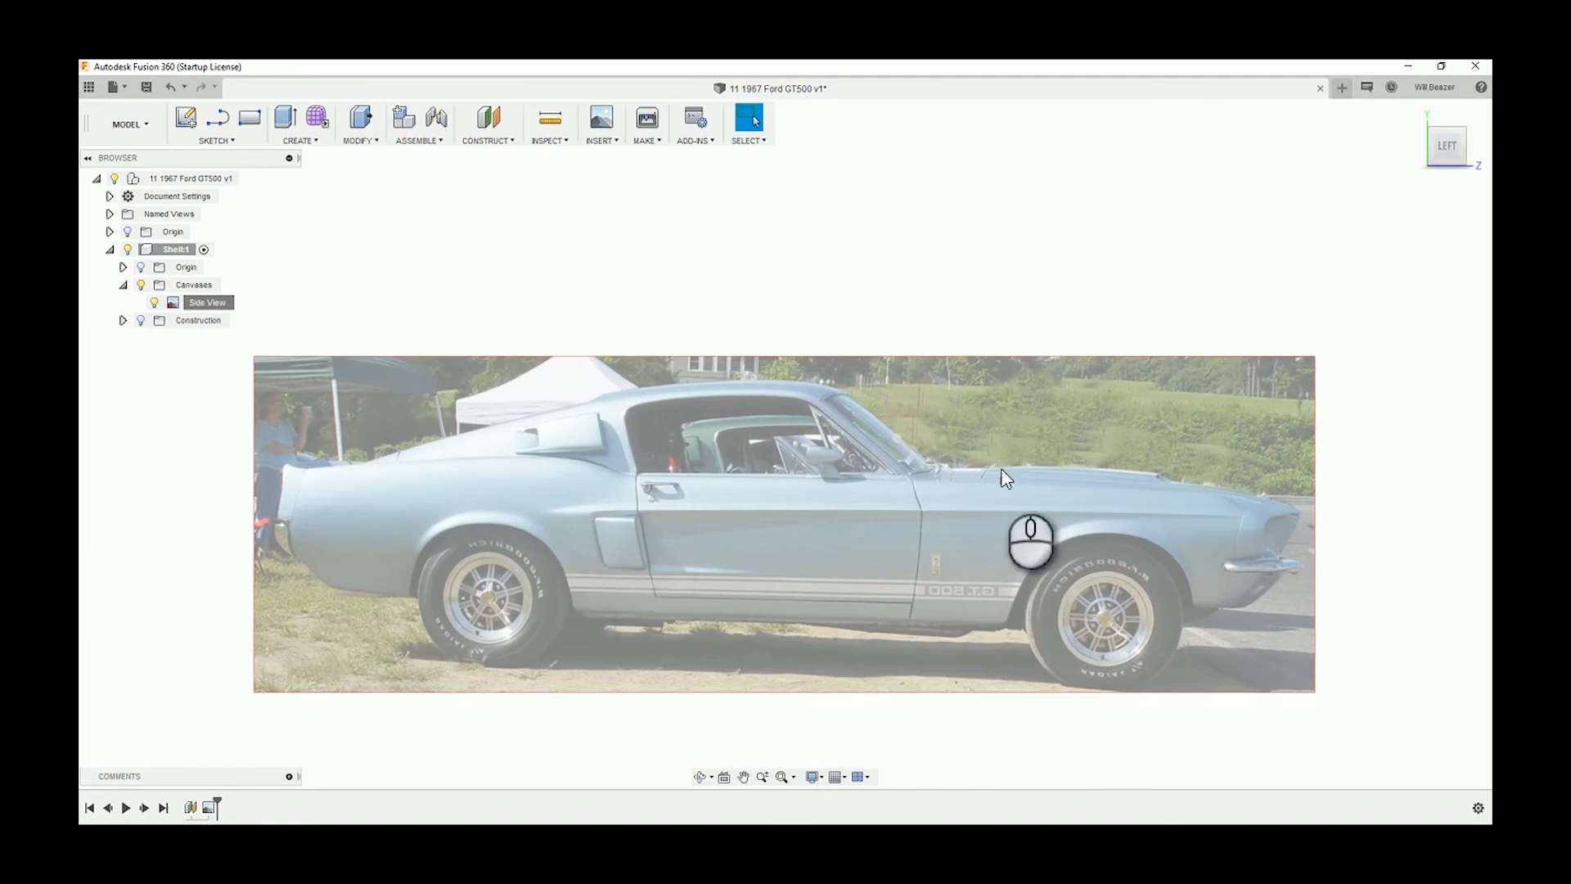
# Create a new form in the Shell component over the side-view canvas.
pyautogui.scroll(-3, 928, 483)
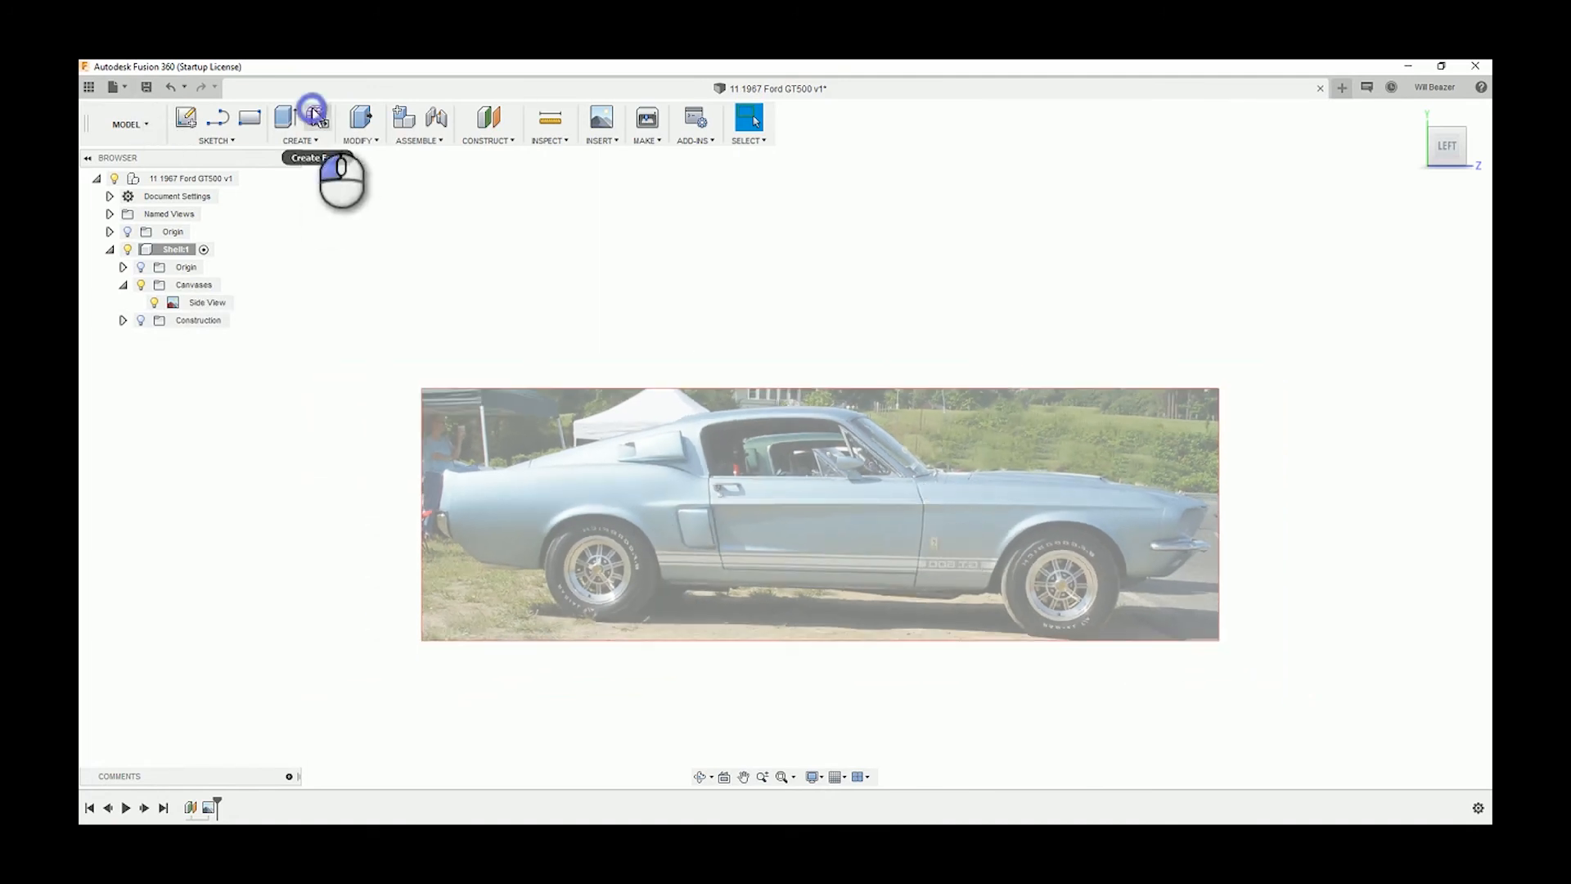
pyautogui.click(313, 112)
pyautogui.click(868, 477)
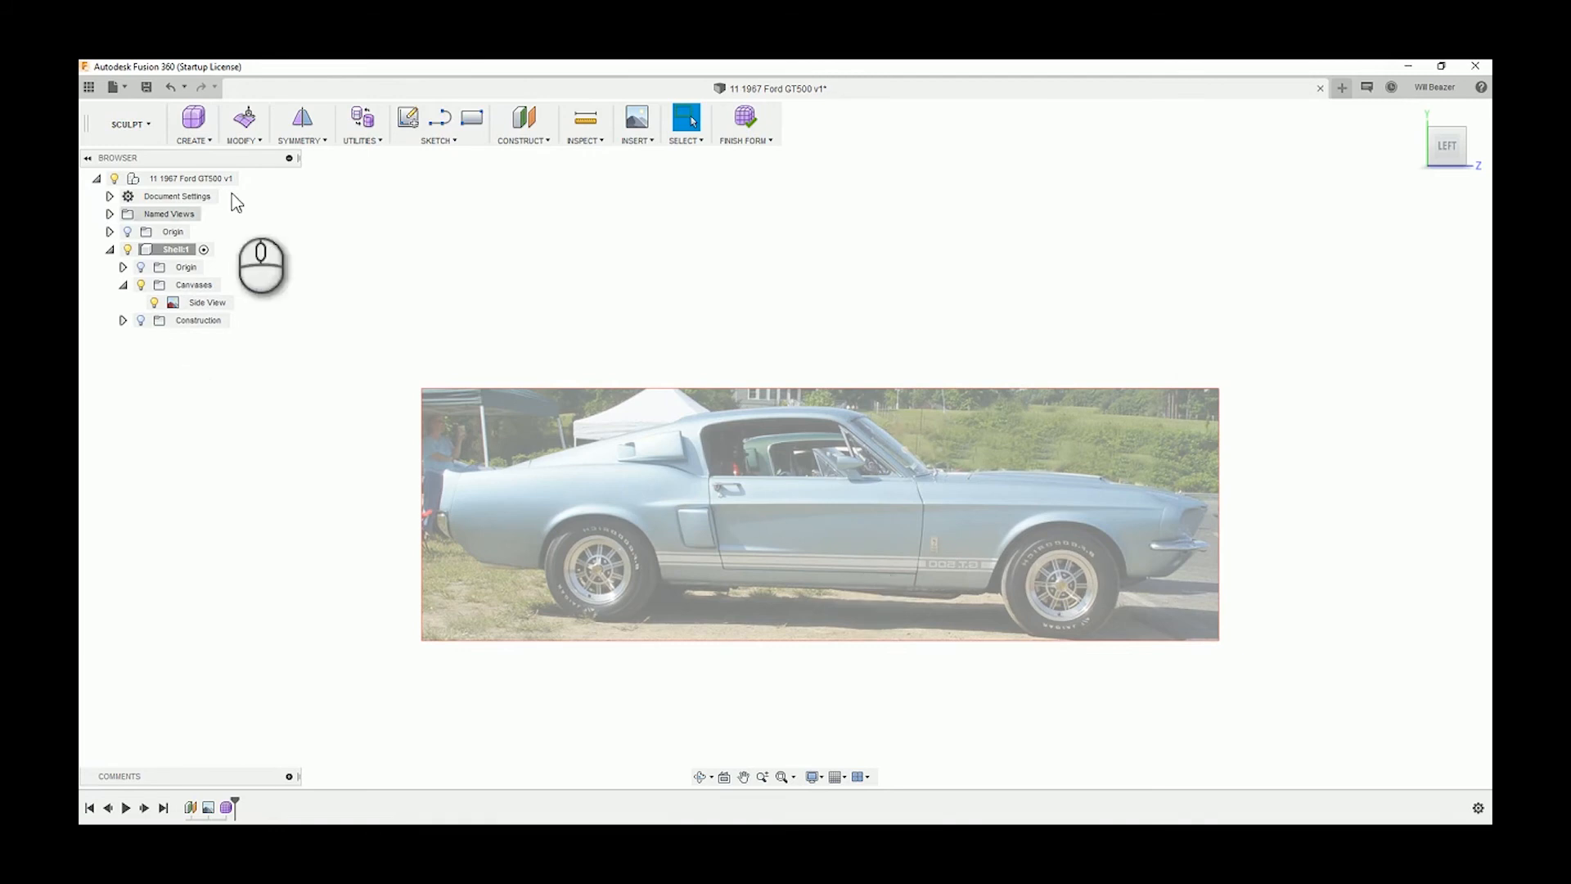
# Show the construction planes and draw a centre-type 400 x 250 mm T-spline plane with 2 x 2 faces on Plane1, over the door.
pyautogui.click(196, 138)
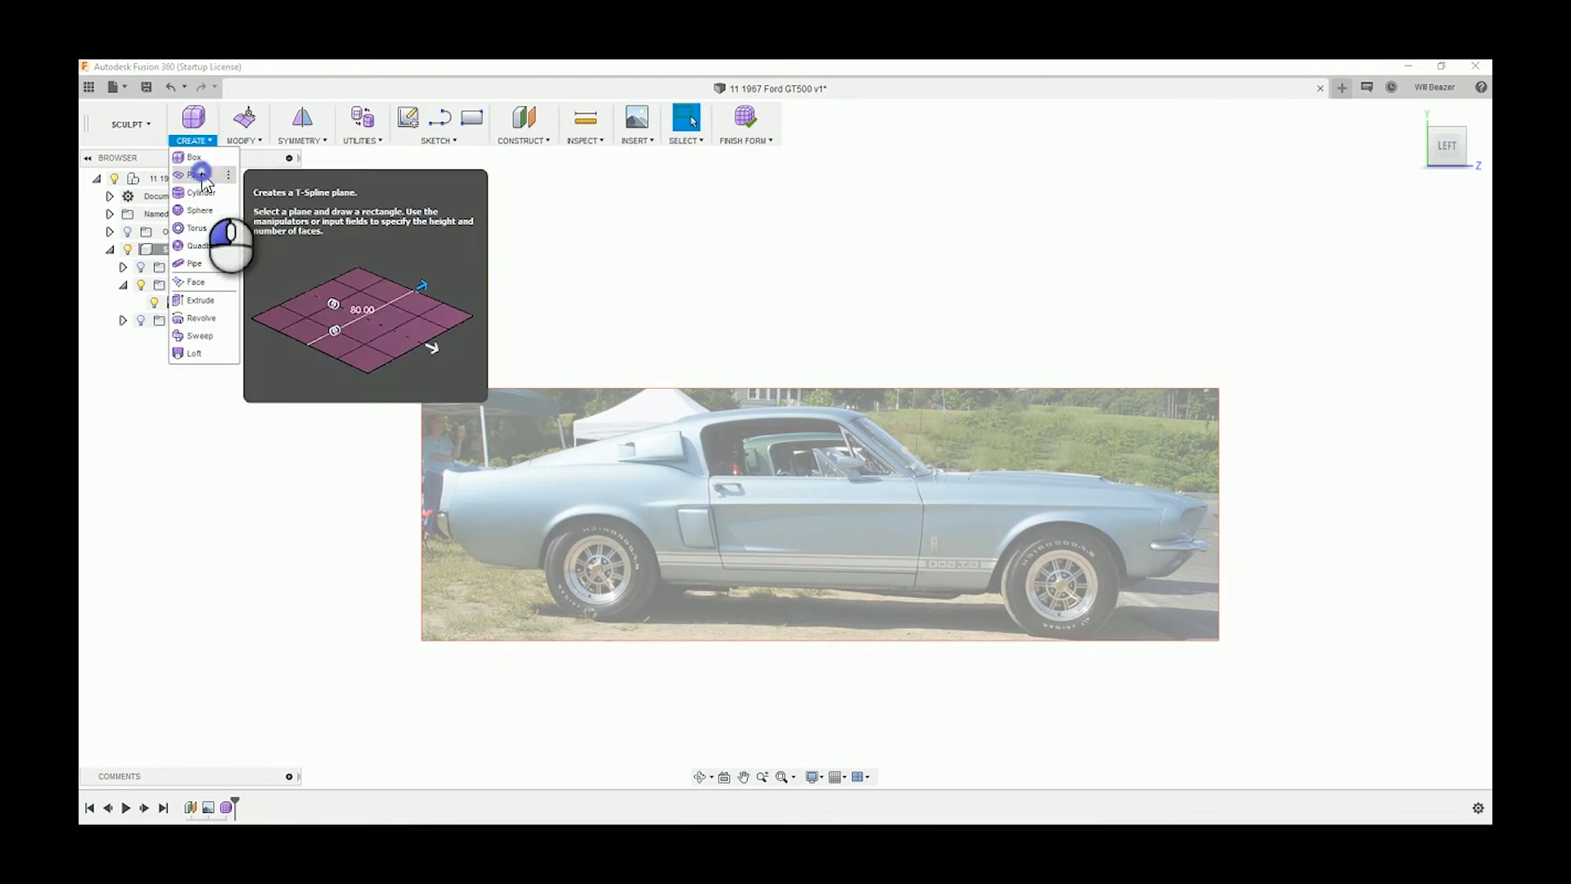
pyautogui.click(200, 174)
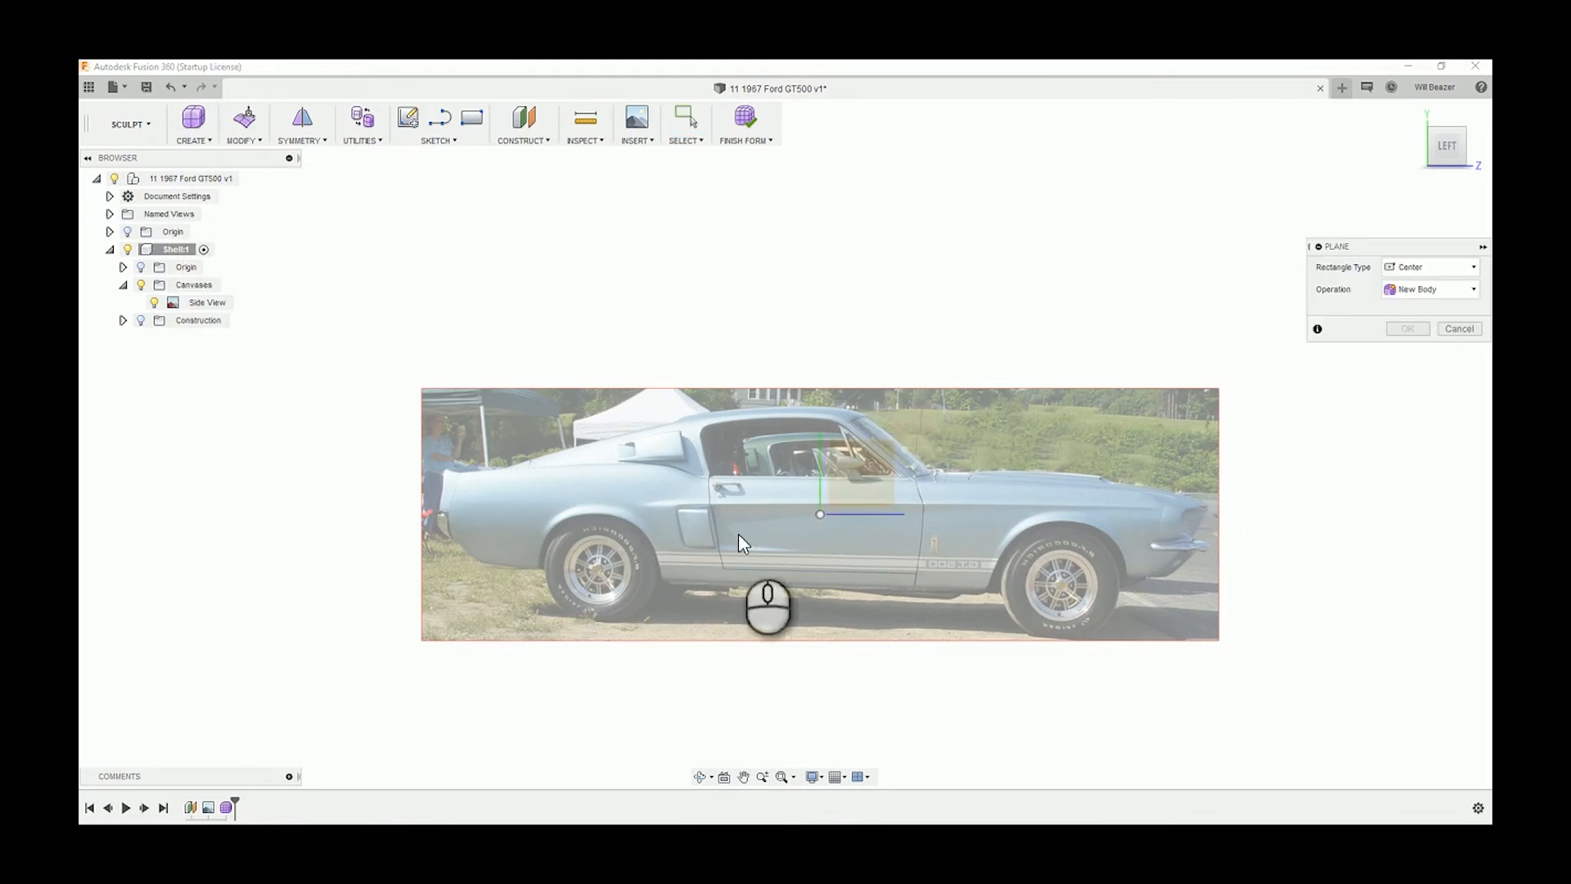
pyautogui.scroll(3, 855, 510)
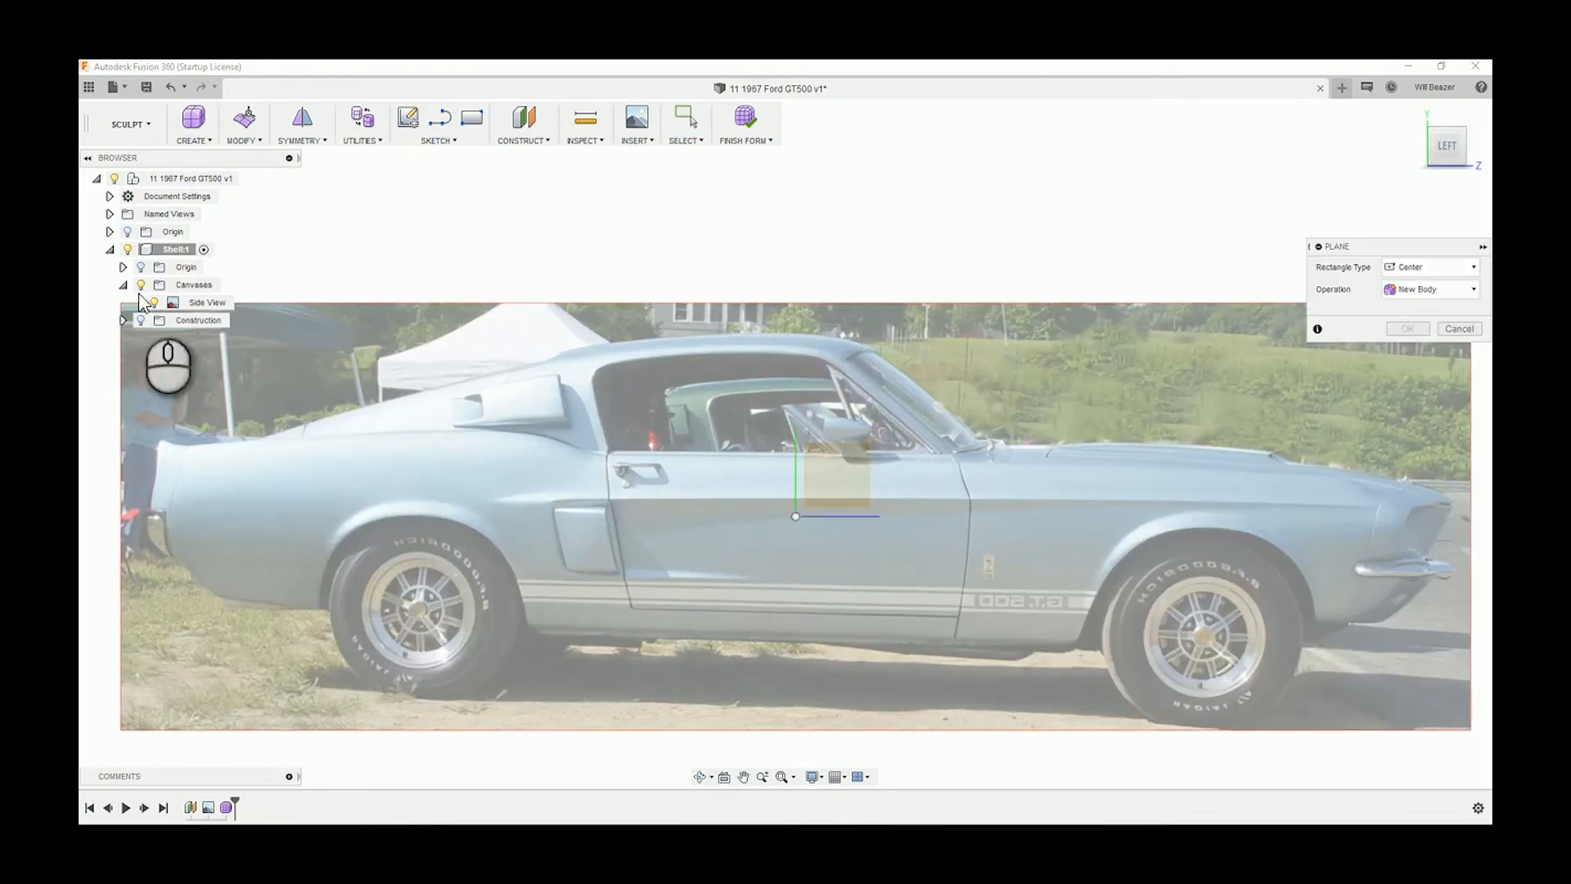
pyautogui.click(141, 321)
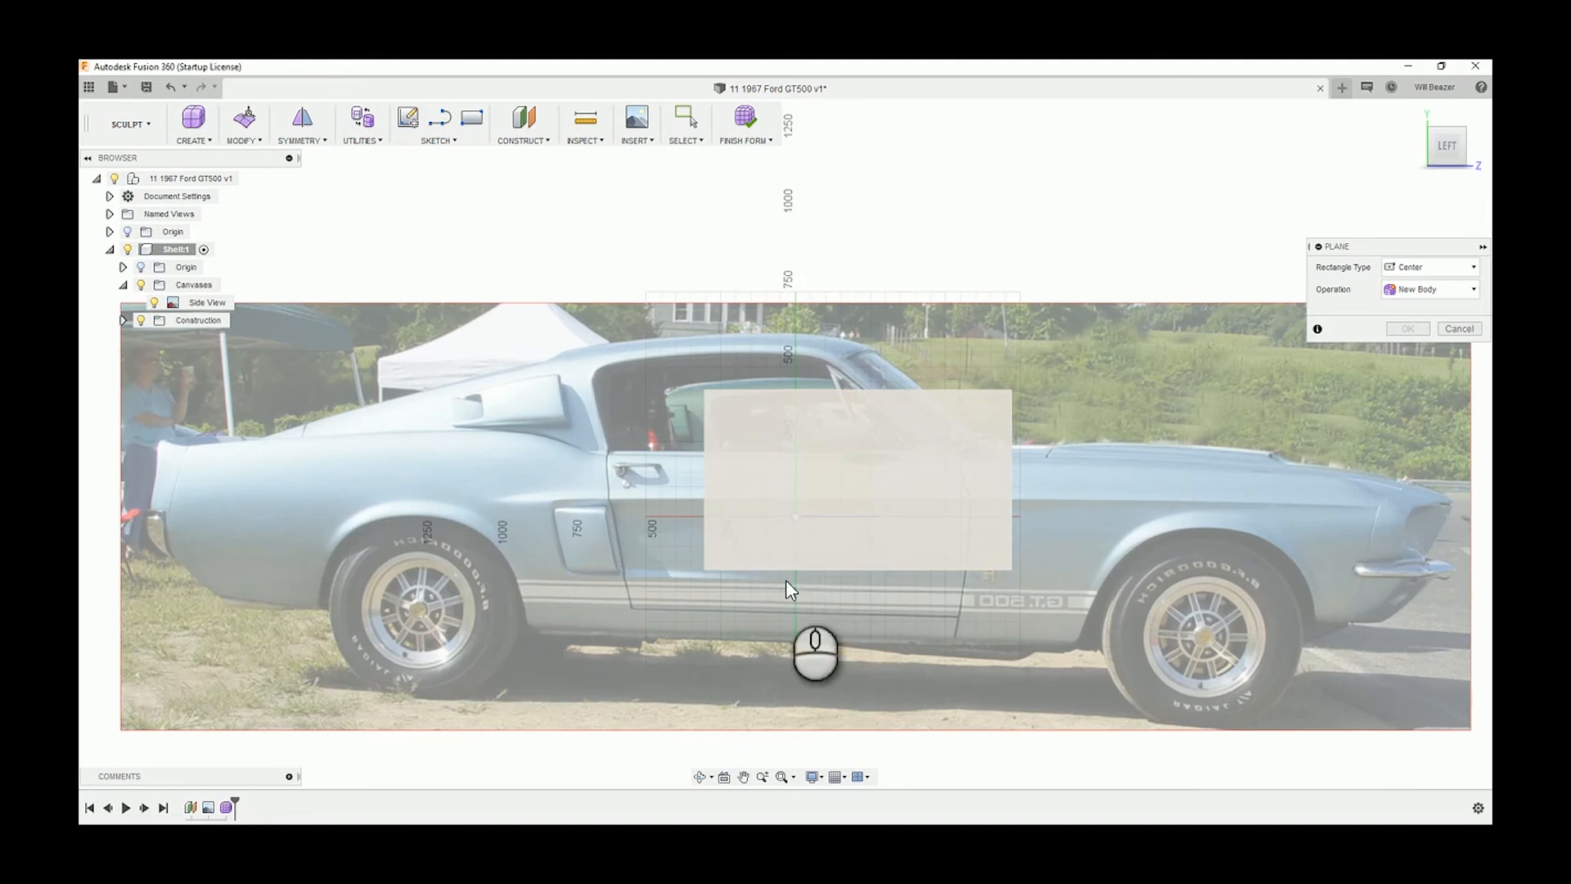
pyautogui.scroll(5, 749, 524)
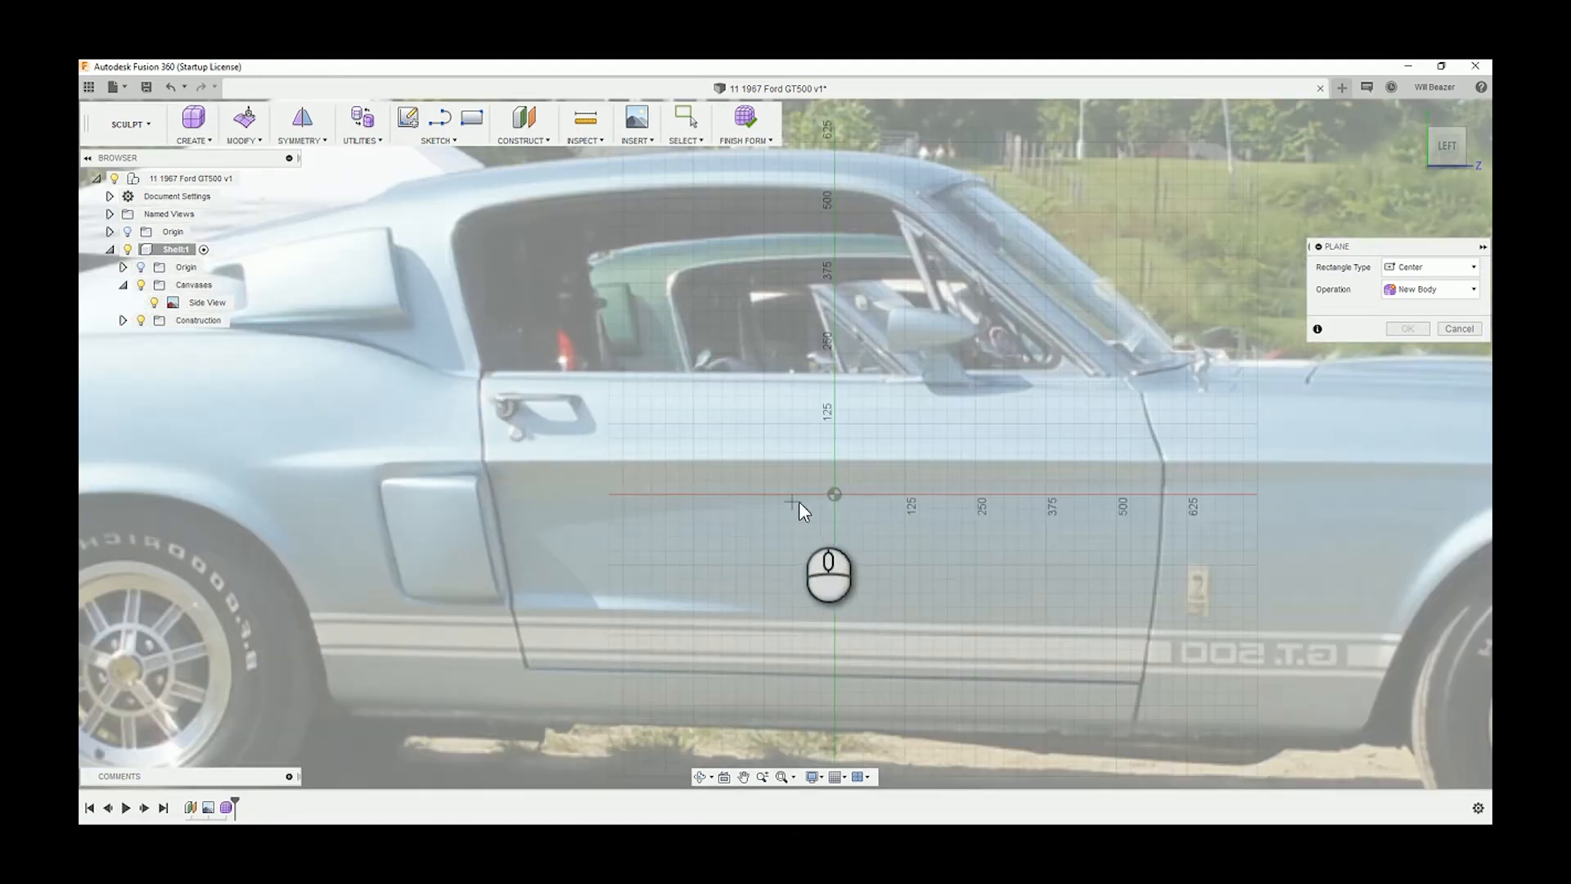
pyautogui.click(789, 503)
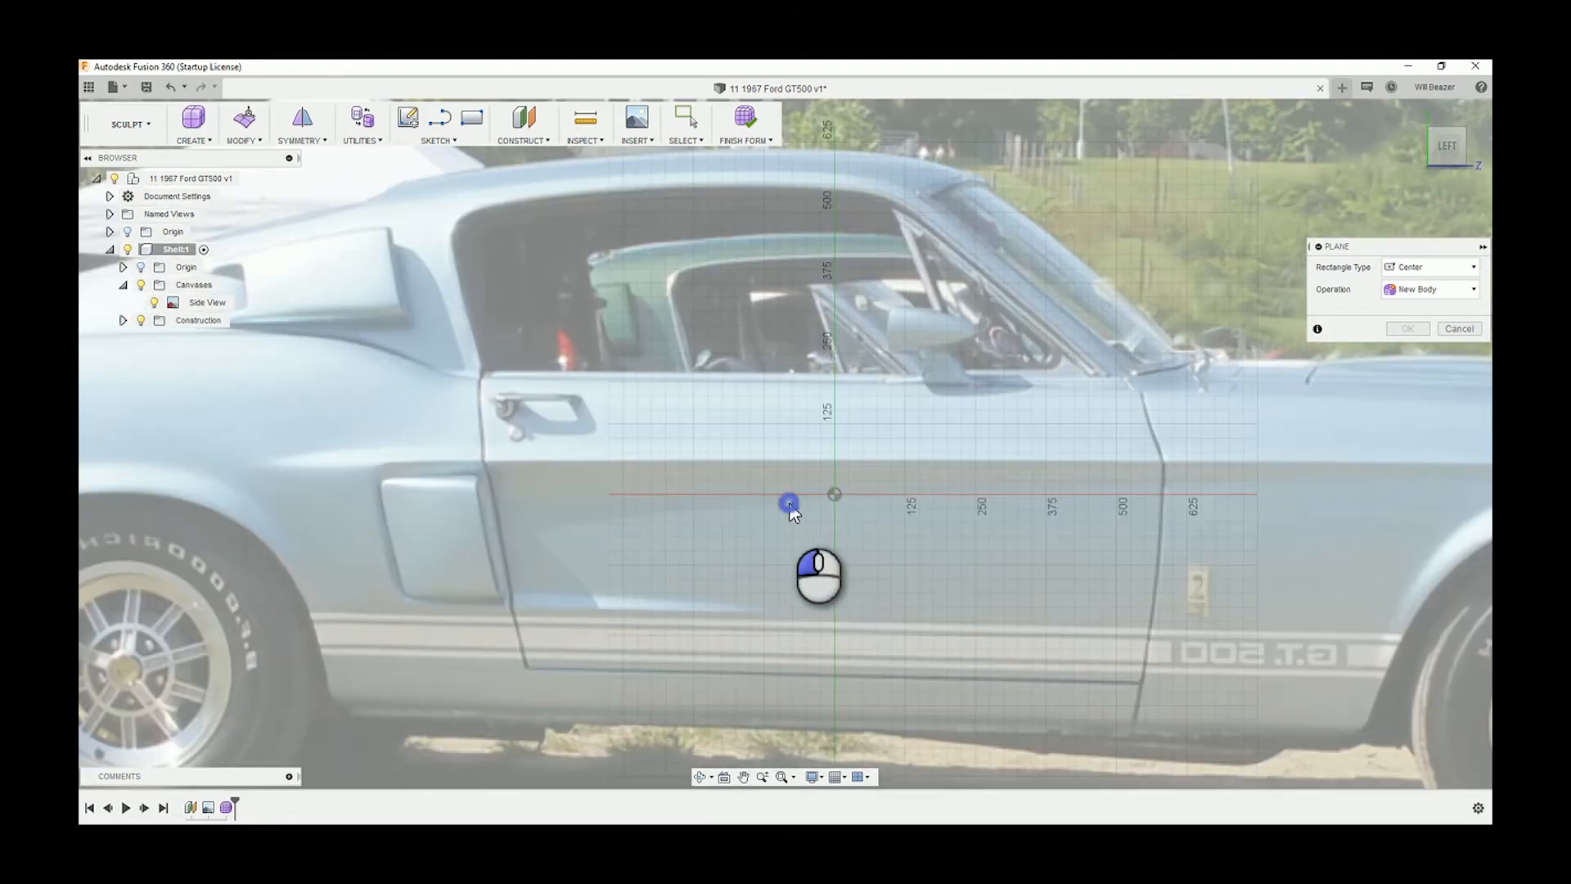
pyautogui.click(682, 578)
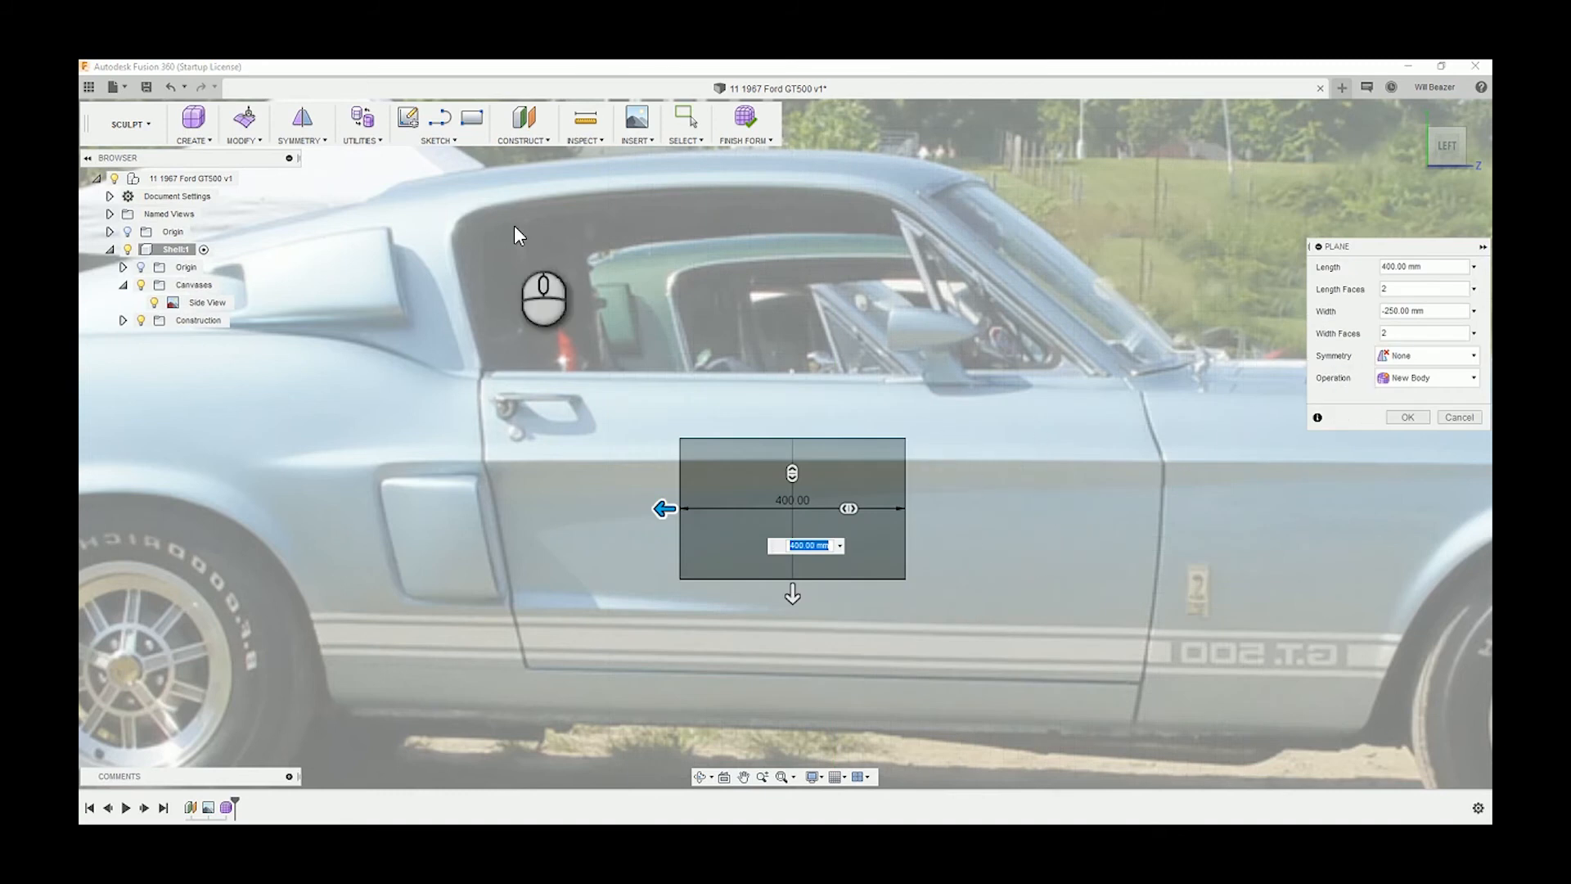
# Use Edit Form to move the entire T-spline plane up and slightly toward the rear, onto the upper half of the door.
pyautogui.click(247, 121)
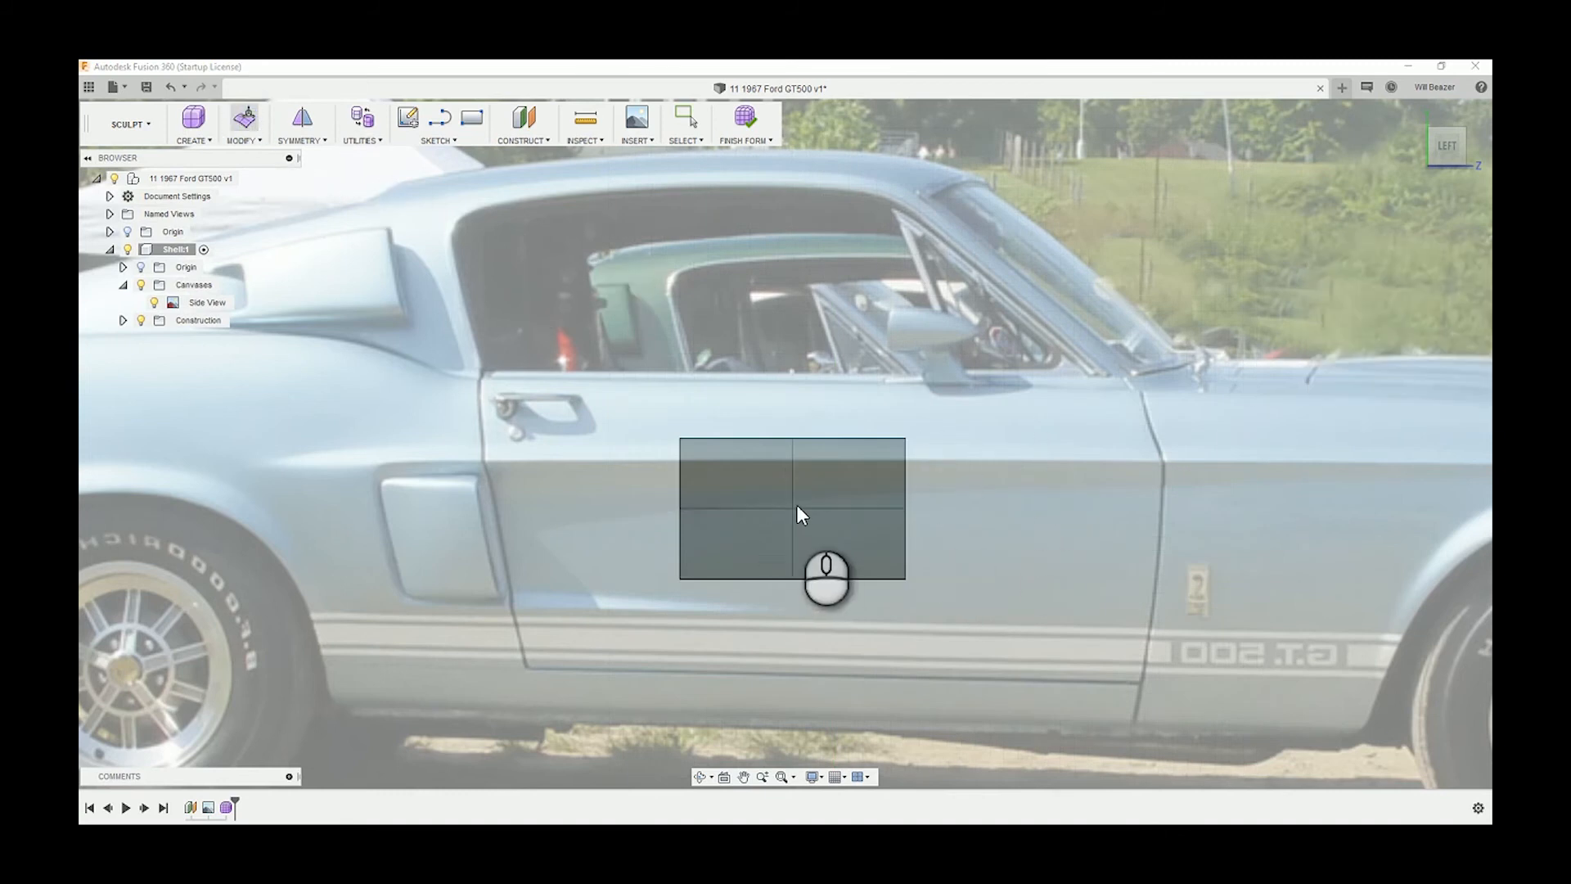
pyautogui.click(797, 507)
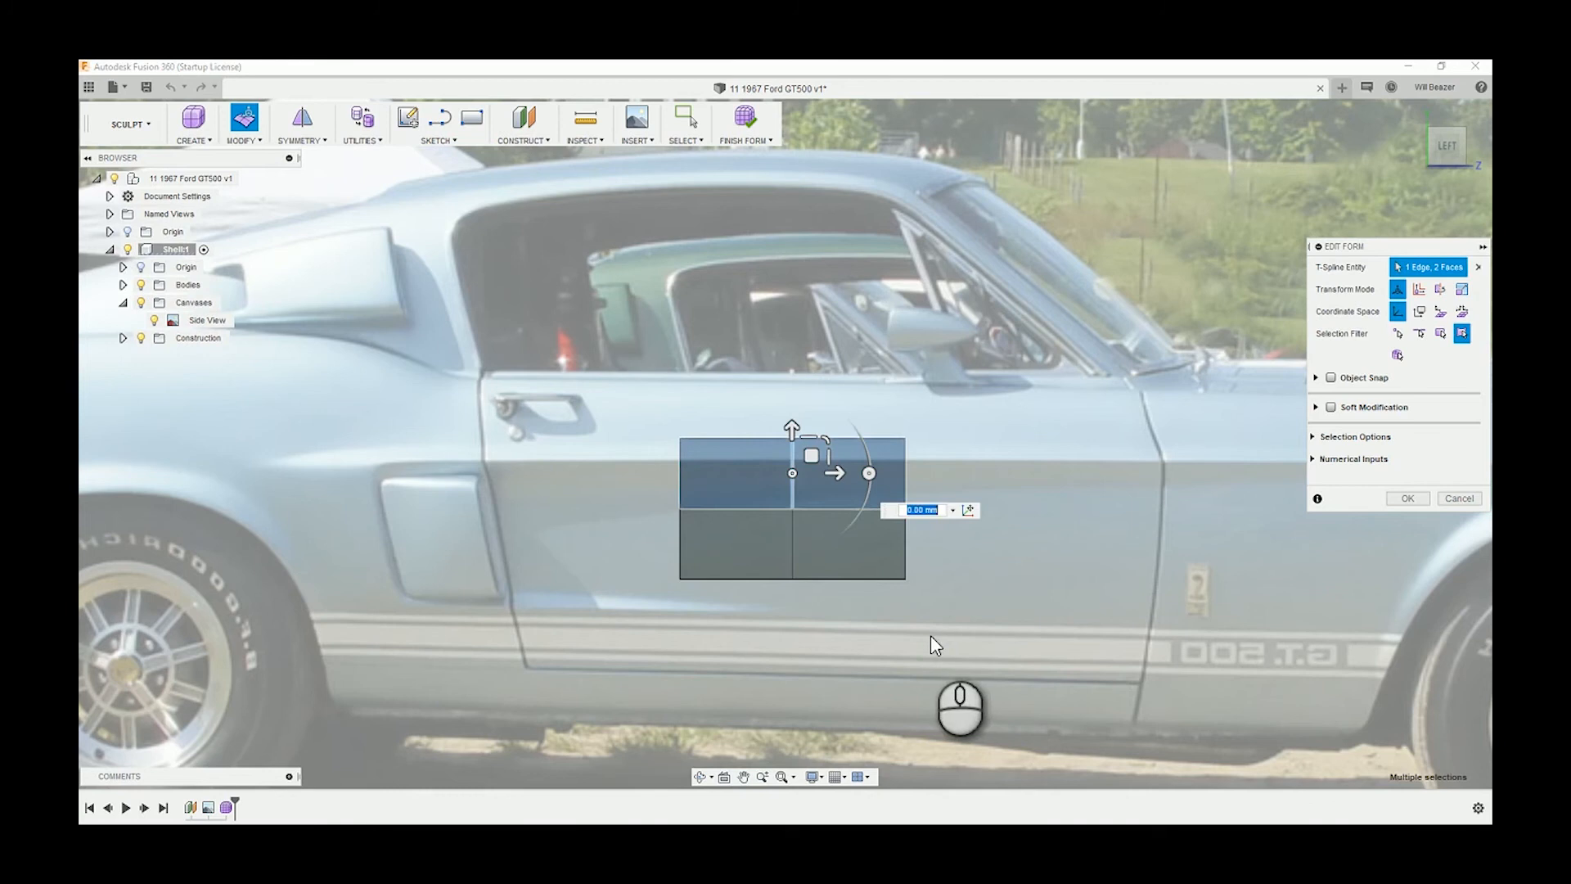
pyautogui.moveTo(931, 635); pyautogui.dragTo(688, 432)
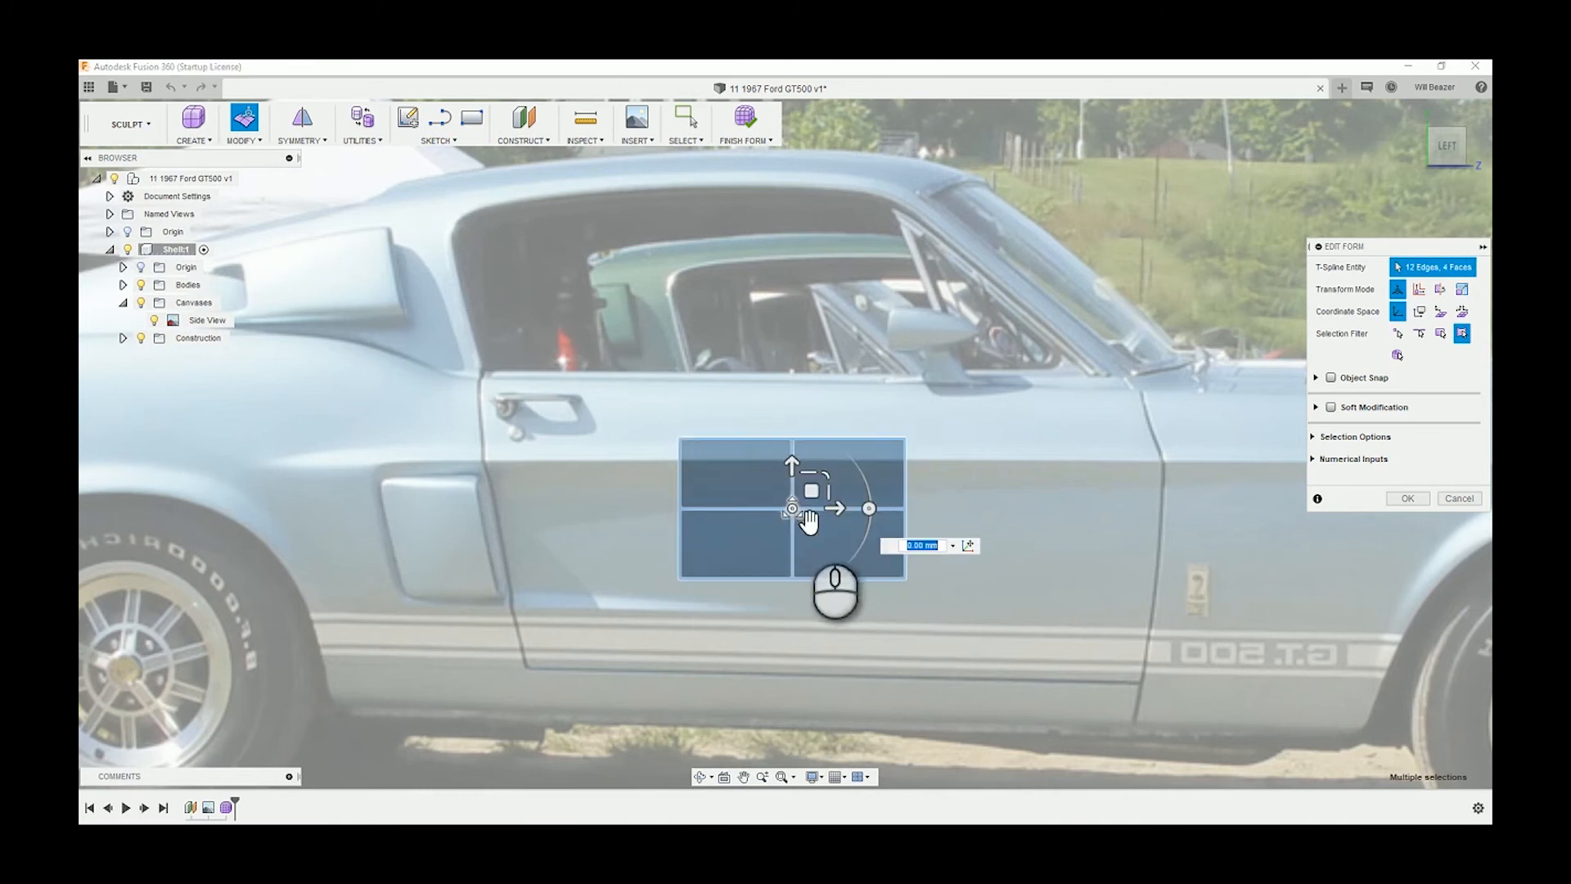
pyautogui.moveTo(811, 491); pyautogui.dragTo(806, 445)
pyautogui.click(856, 582)
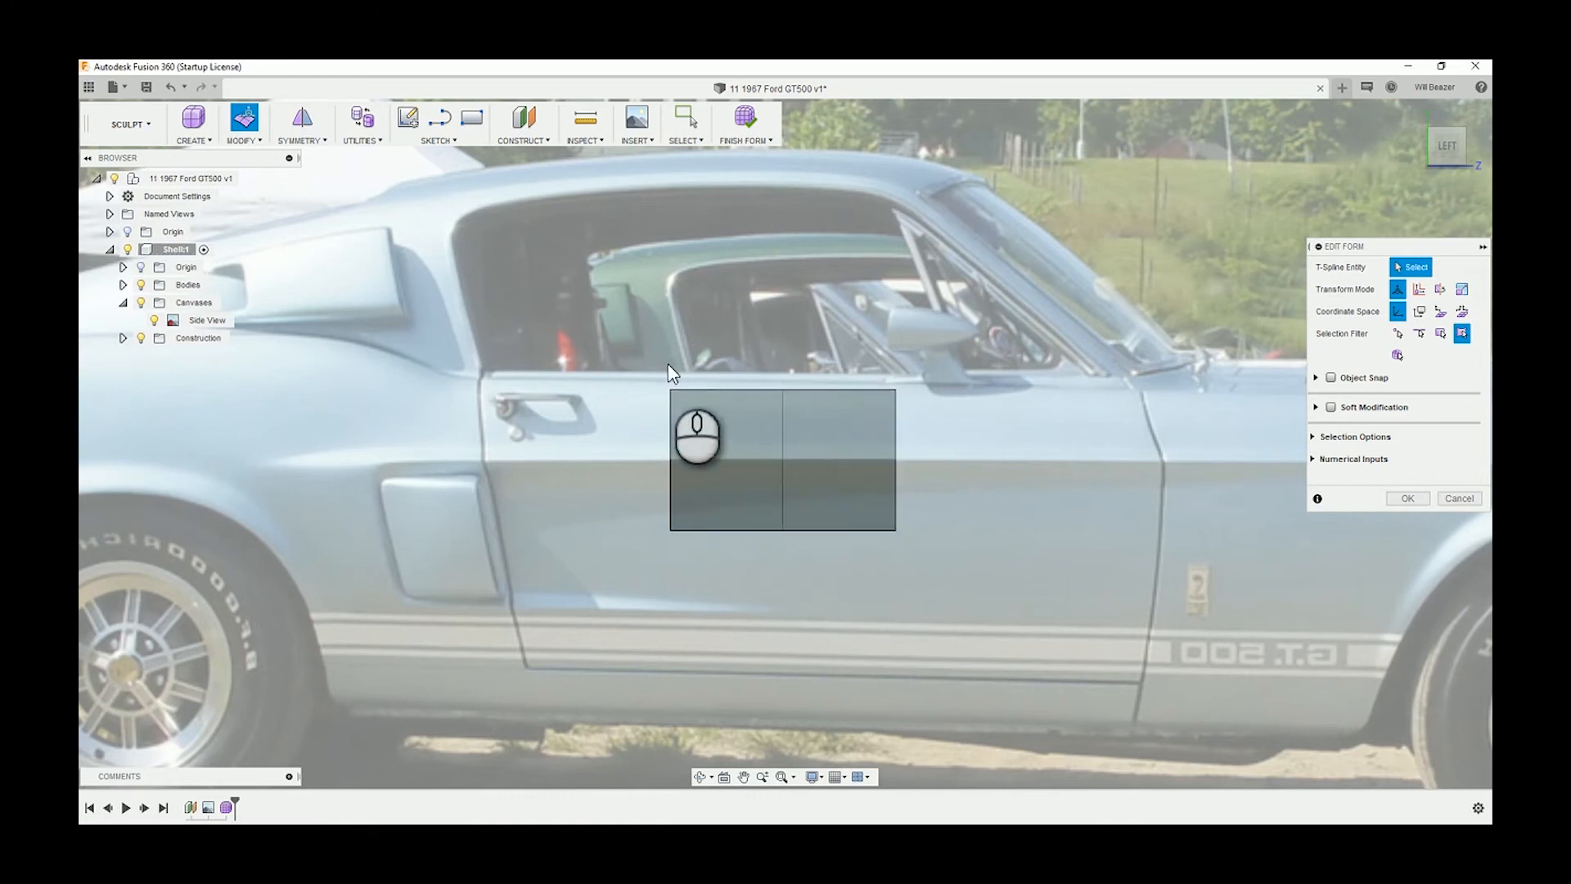
# Lower the T-spline plane's two top edges slightly and pull its two bottom edges down about 120 mm toward the door stripes.
pyautogui.moveTo(638, 365); pyautogui.dragTo(879, 396)
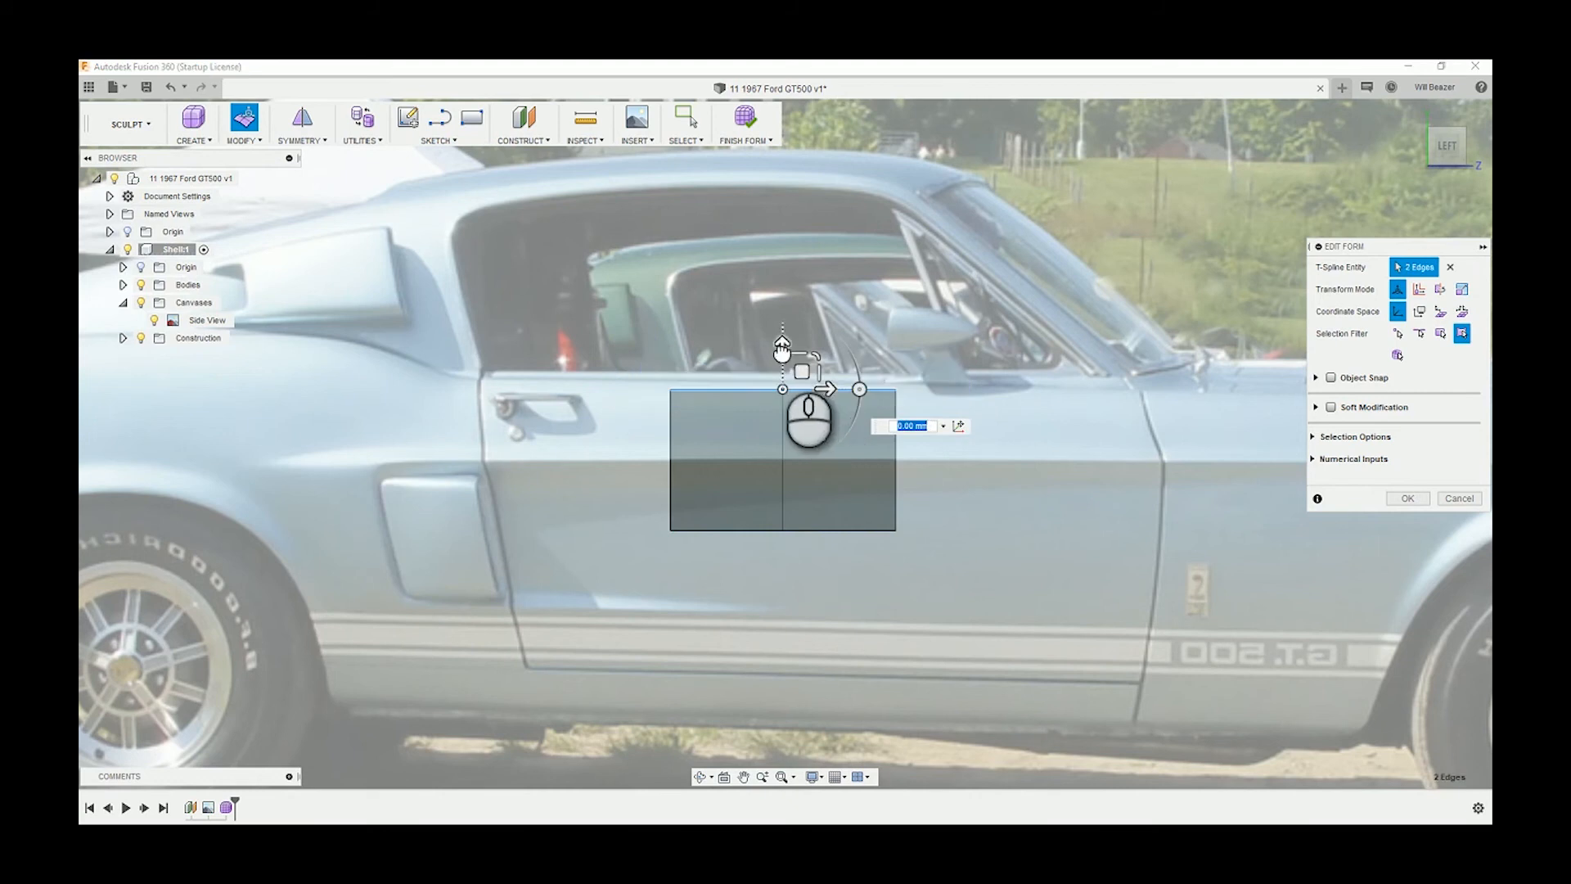
pyautogui.moveTo(783, 349); pyautogui.dragTo(782, 359)
pyautogui.click(1189, 572)
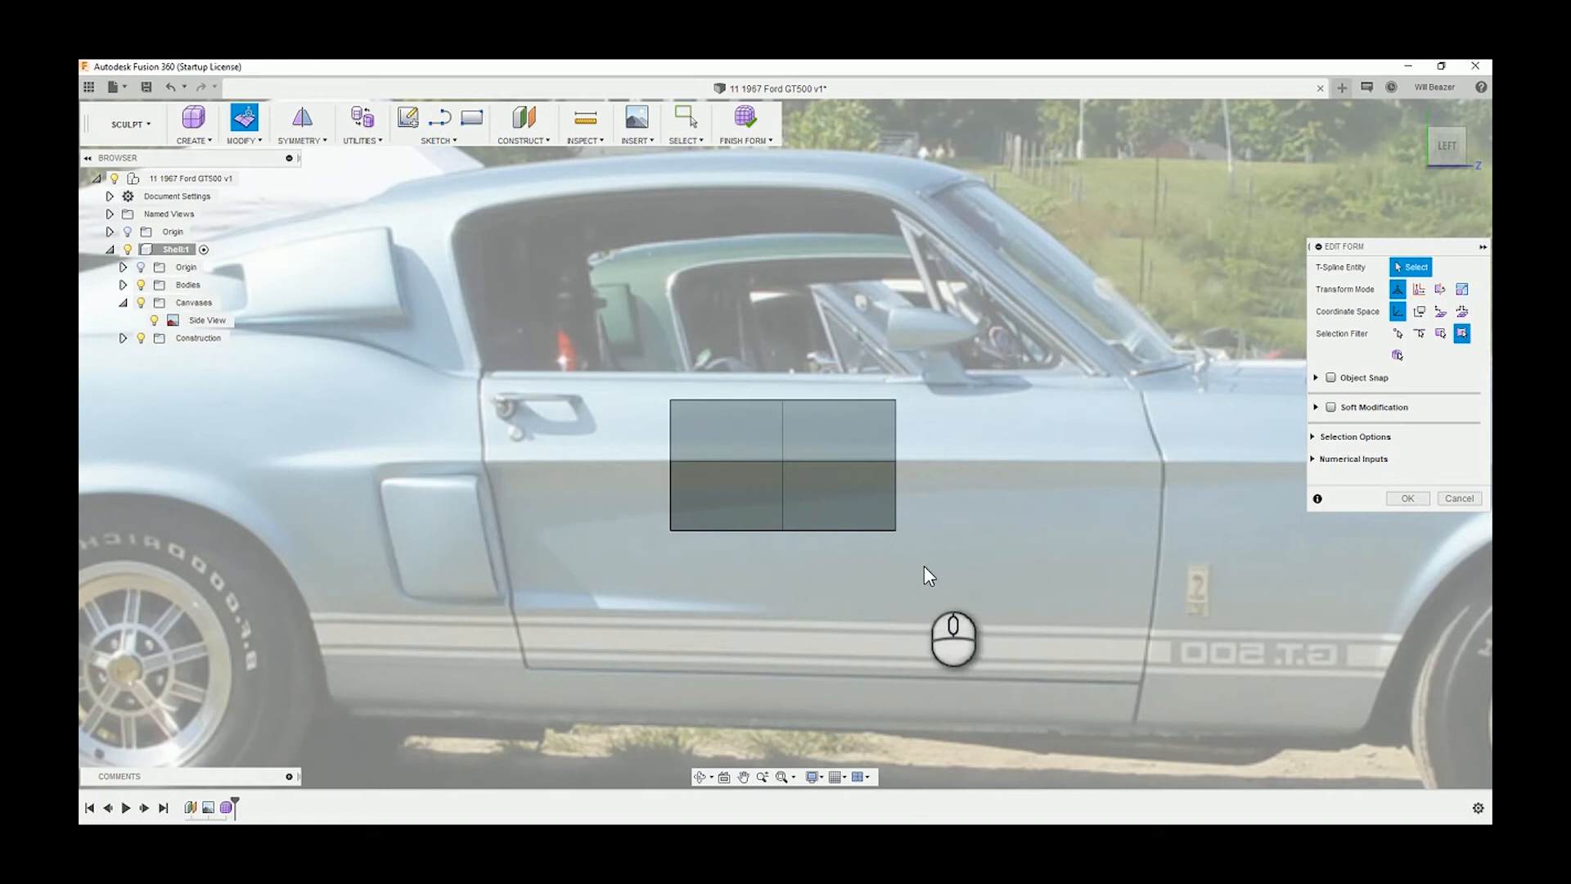
pyautogui.moveTo(928, 569)
pyautogui.mouseDown()
pyautogui.moveTo(714, 492)
pyautogui.moveTo(641, 495)
pyautogui.mouseUp()
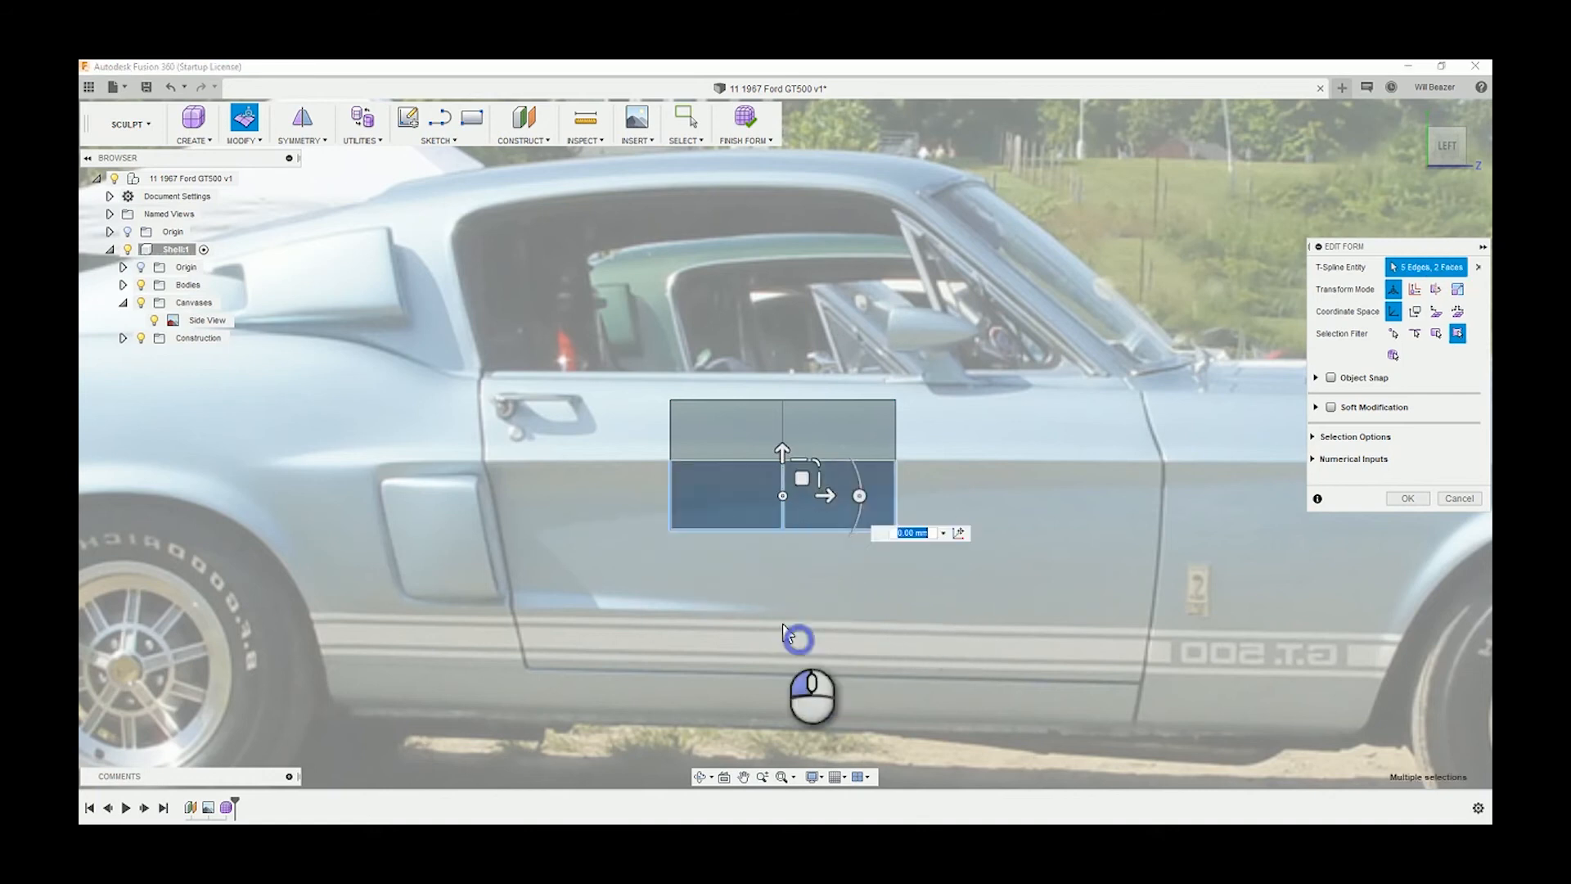
pyautogui.moveTo(800, 543)
pyautogui.mouseDown()
pyautogui.moveTo(822, 554)
pyautogui.moveTo(800, 543)
pyautogui.mouseUp()
pyautogui.moveTo(644, 526); pyautogui.dragTo(1040, 609)
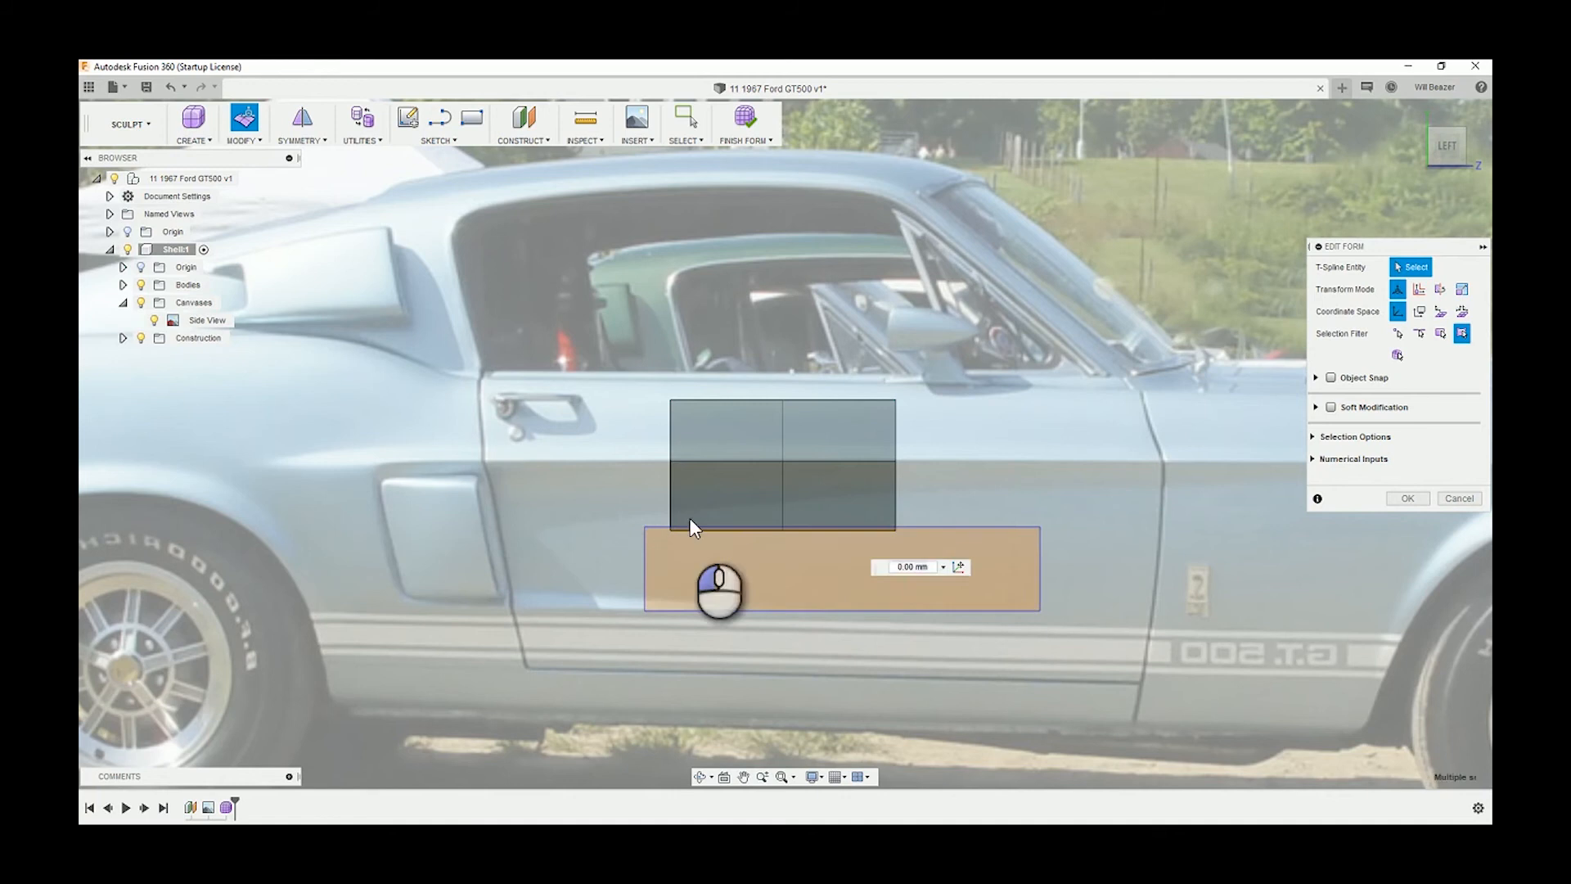
pyautogui.moveTo(783, 489); pyautogui.dragTo(790, 561)
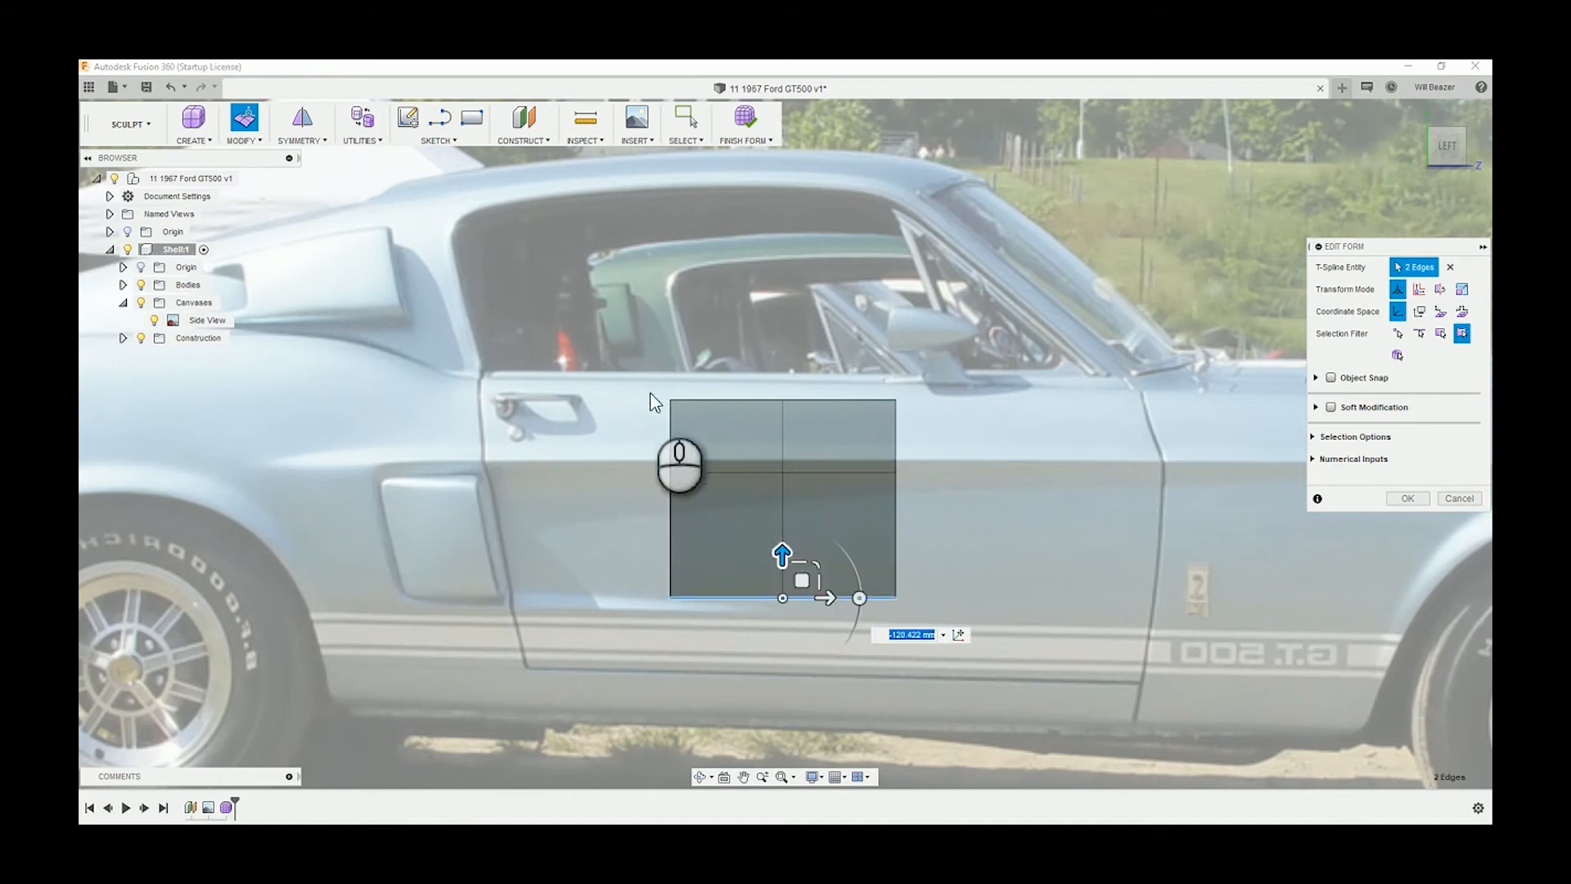
# Extrude the T-spline plane's two rear edges about 185 mm toward the back of the door, adding a column of faces.
pyautogui.moveTo(650, 382); pyautogui.dragTo(679, 610)
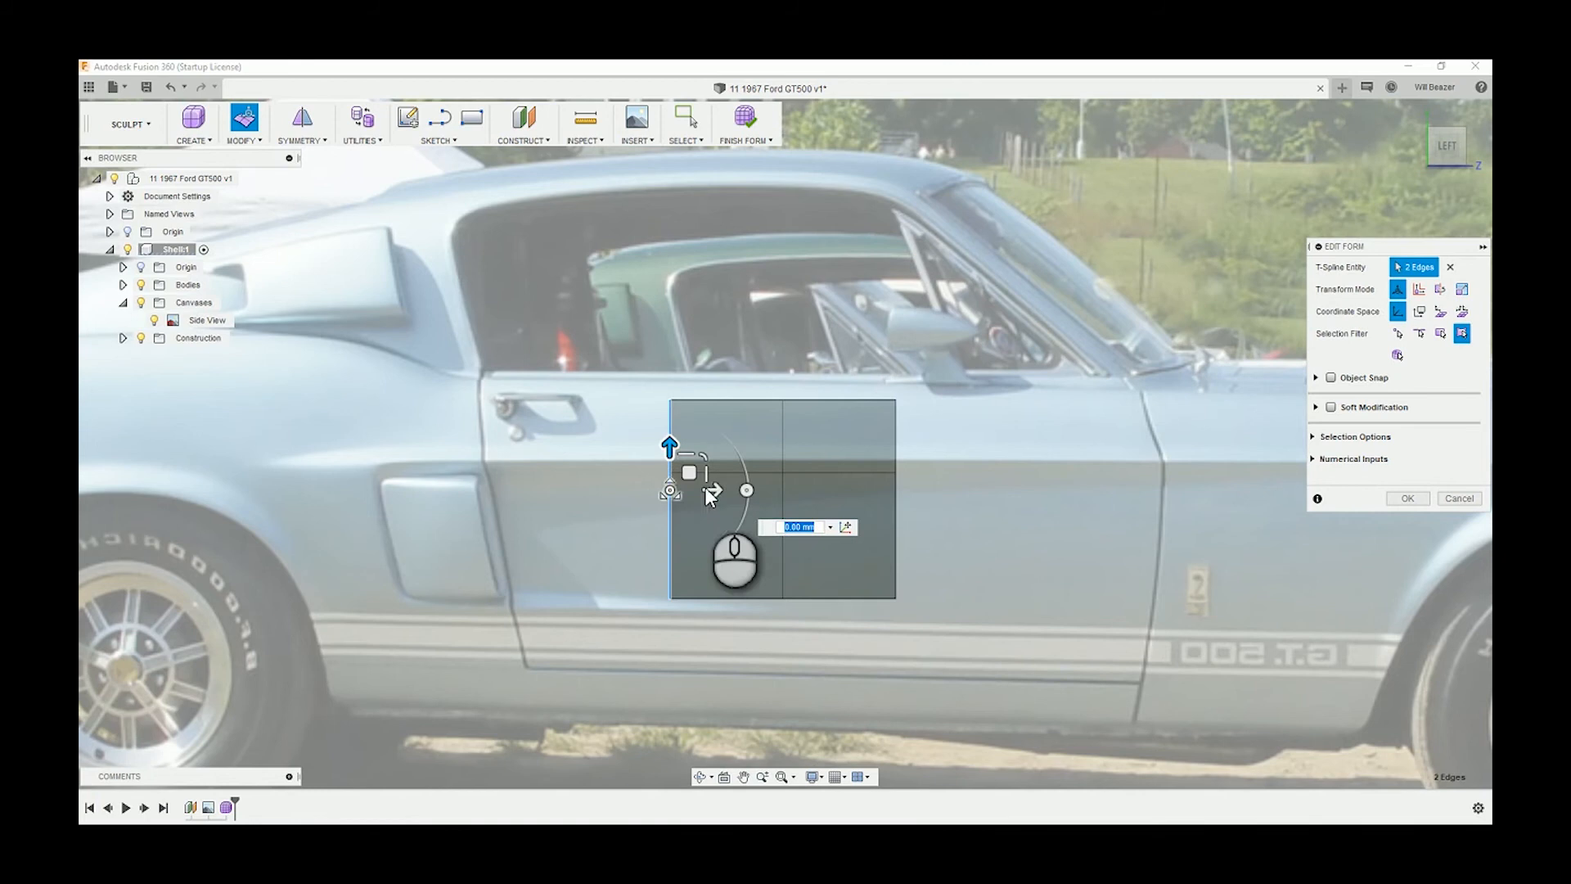
pyautogui.moveTo(710, 493); pyautogui.dragTo(608, 499)
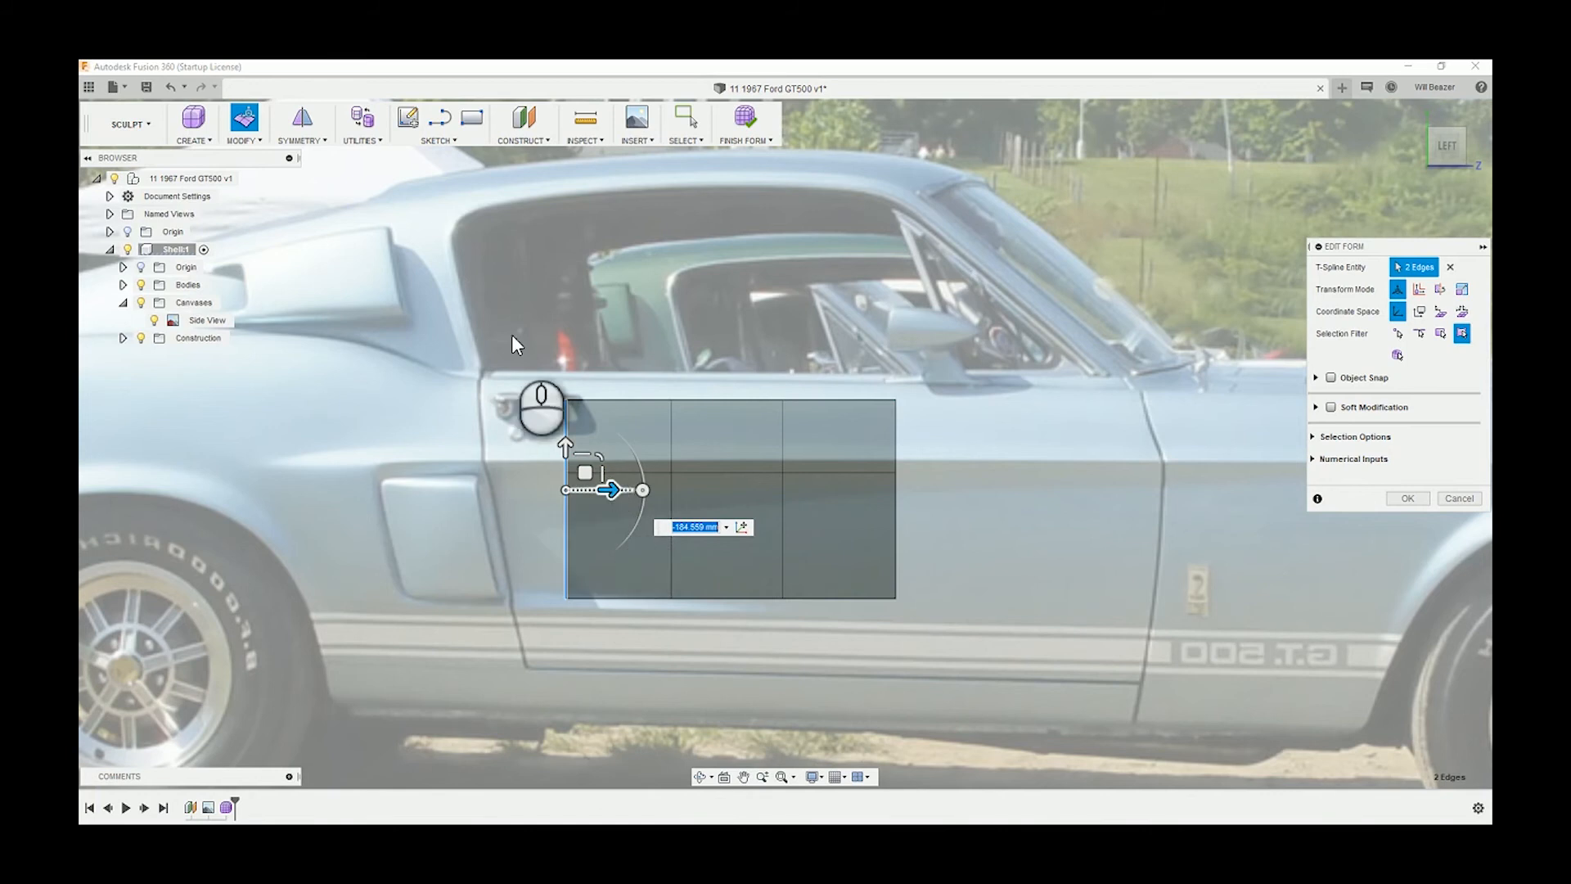
# Move the T-spline panel's two rear edges about 100 mm further back, toward the door's rear cut line.
pyautogui.click(572, 602)
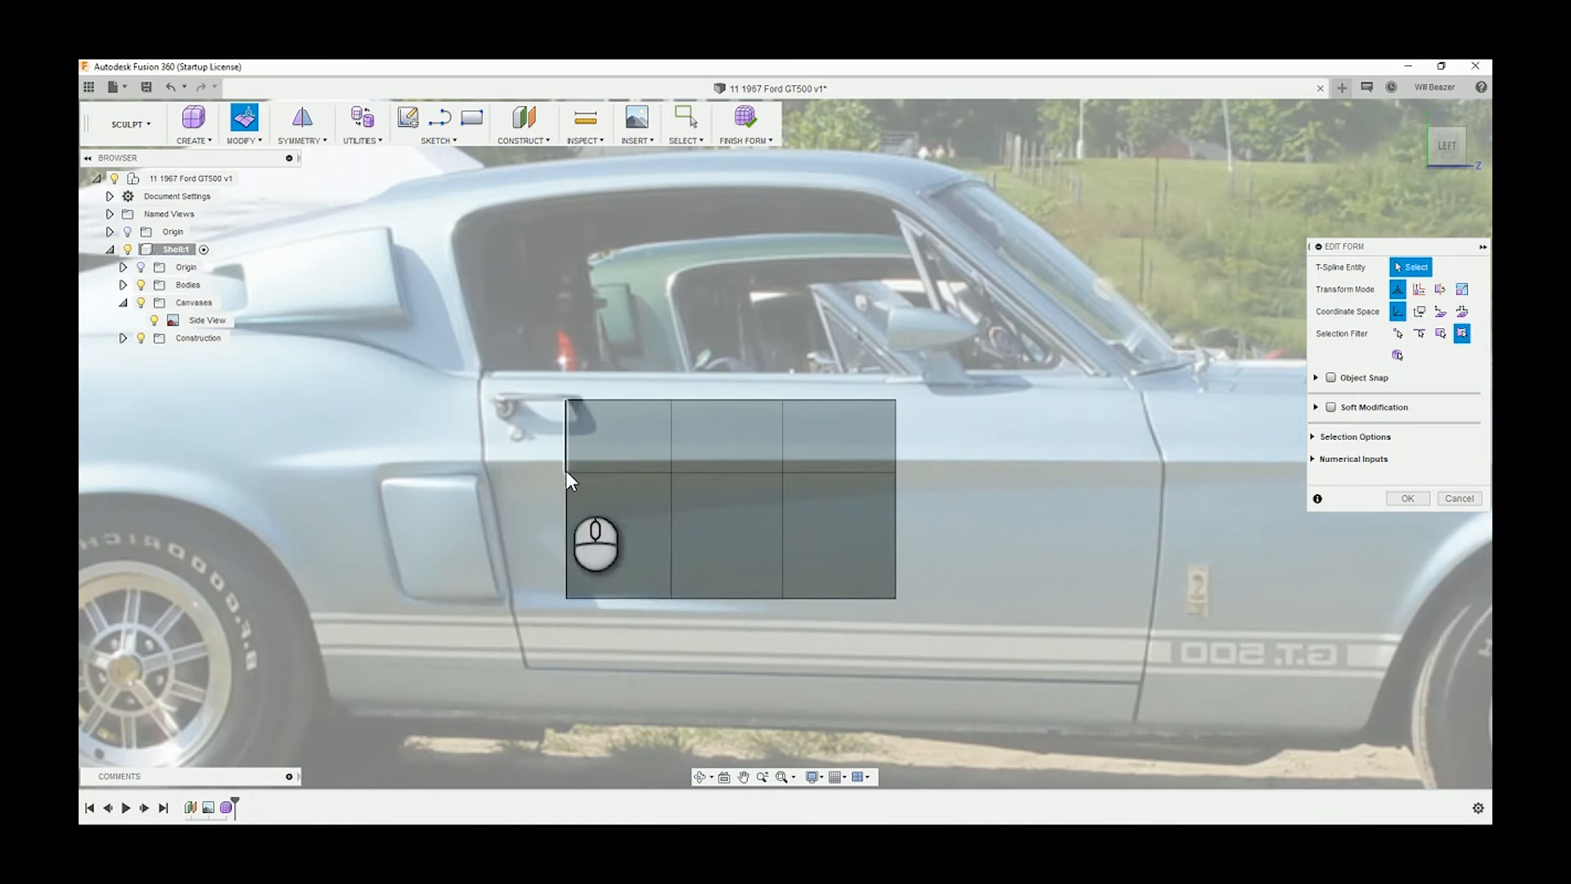
pyautogui.click(565, 491)
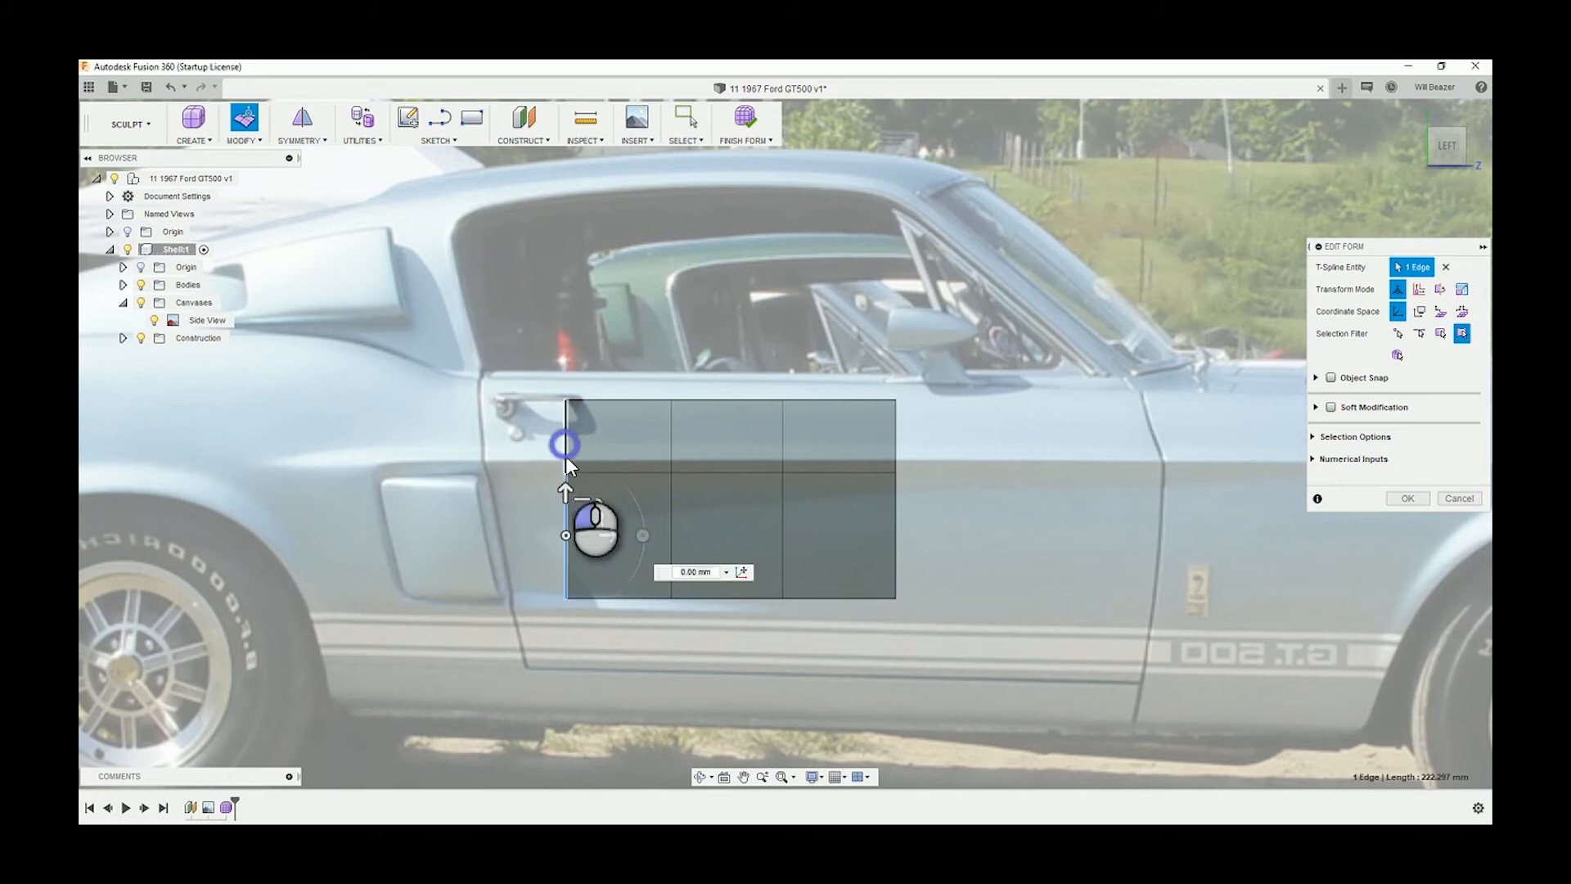
pyautogui.keyDown('shift'); pyautogui.click(564, 443); pyautogui.keyUp('shift')
pyautogui.moveTo(615, 491); pyautogui.dragTo(554, 491)
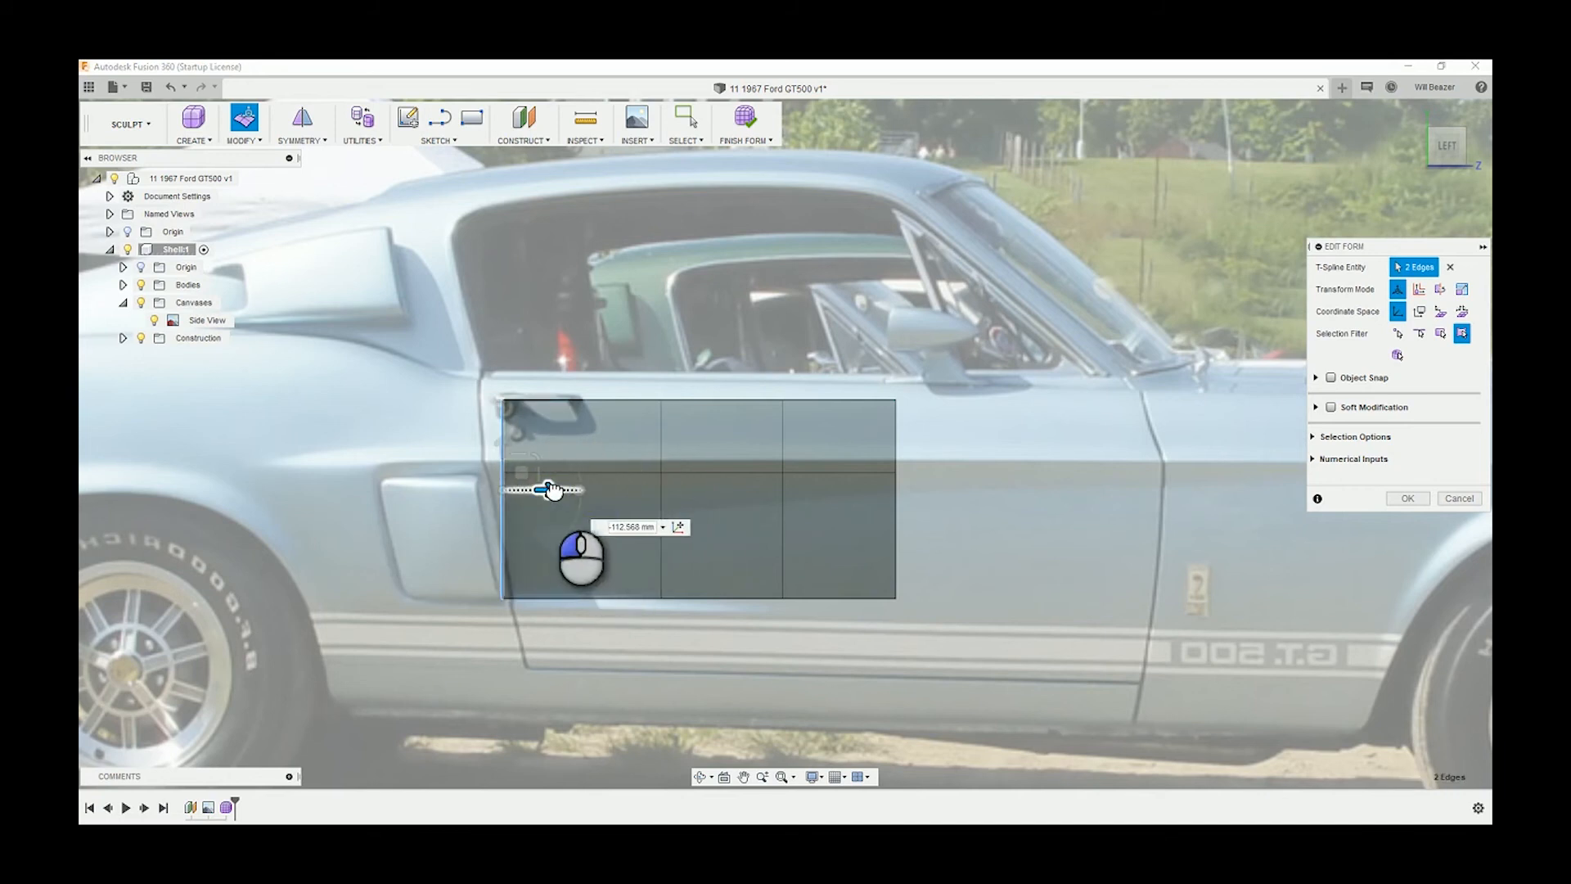
pyautogui.click(569, 666)
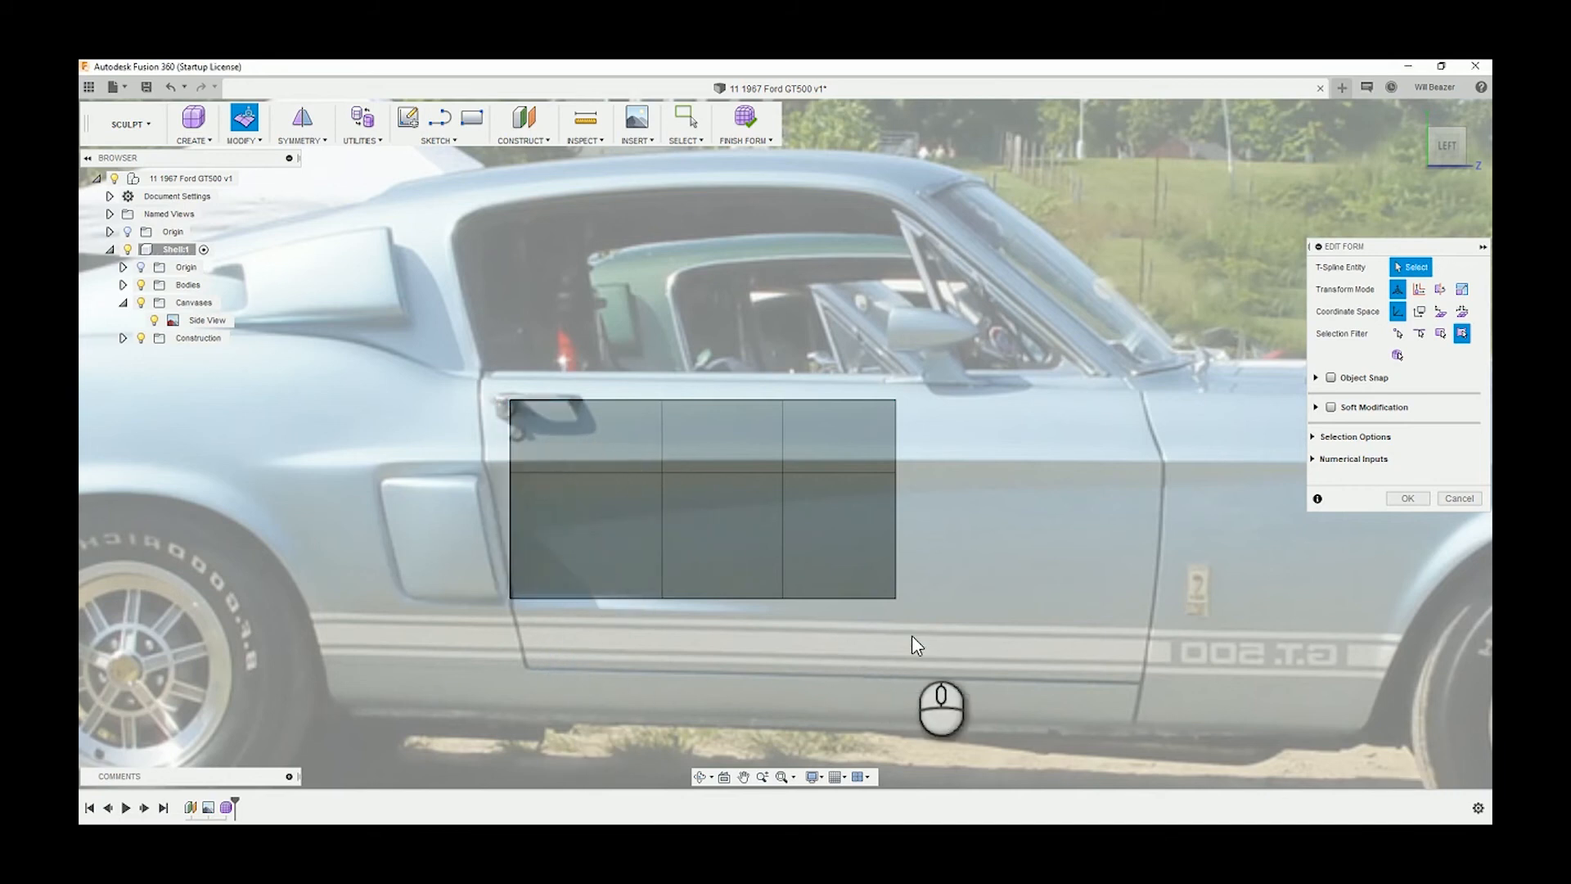
# Raise the bottom edges of the T-spline panel slightly, keeping them above the door stripes.
pyautogui.click(891, 648)
pyautogui.moveTo(765, 607); pyautogui.dragTo(954, 662)
pyautogui.moveTo(712, 559); pyautogui.dragTo(720, 571)
pyautogui.click(1217, 547)
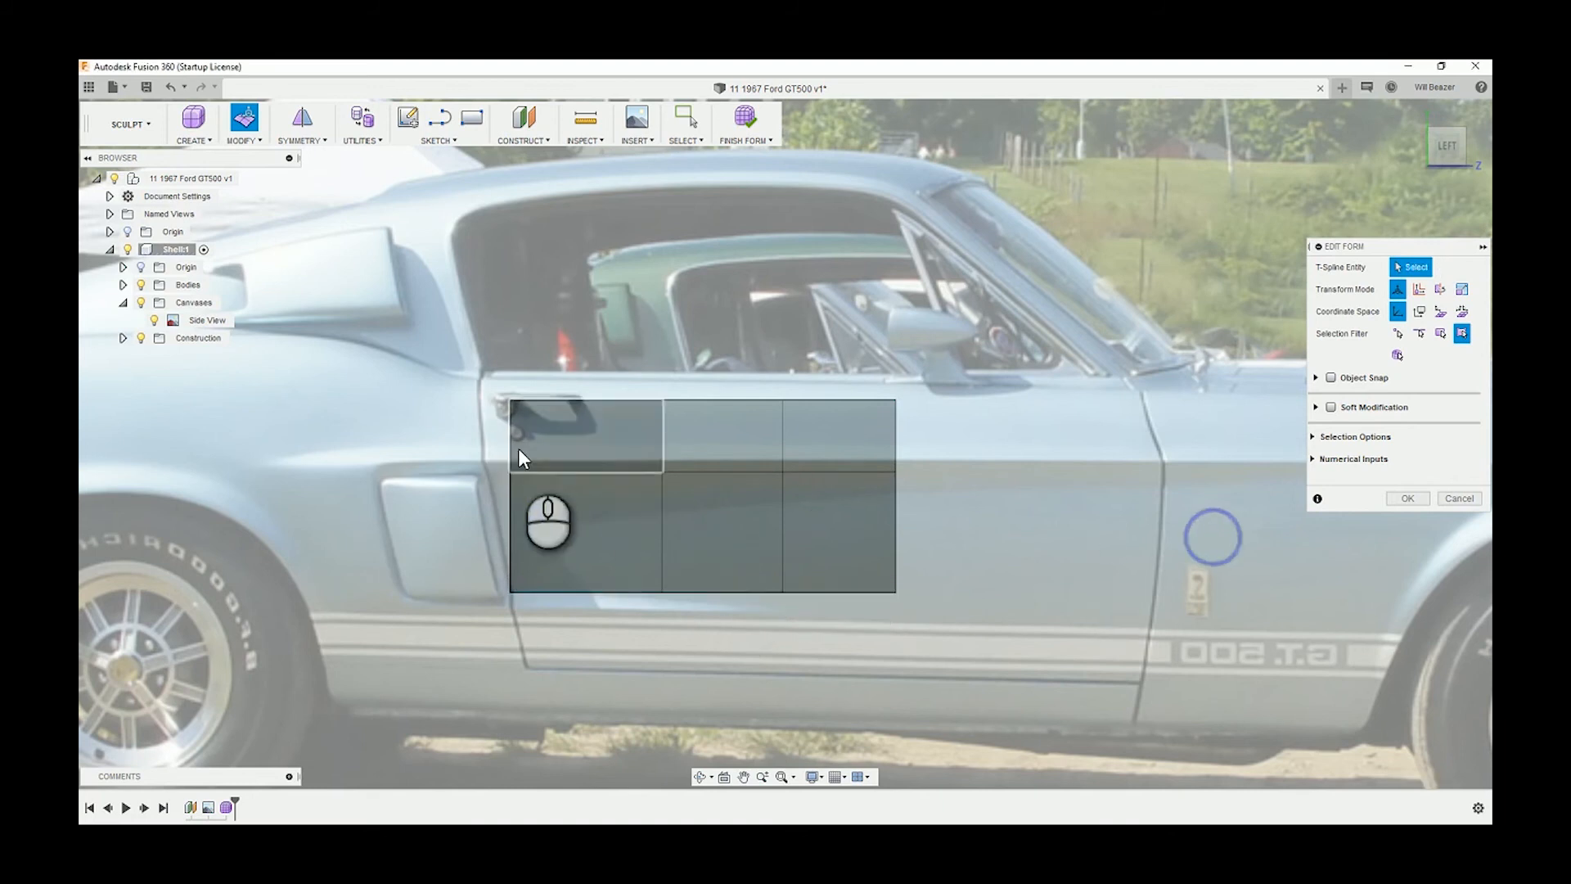
# Shift the panel's upper rear edge about 43 mm backward and its top rear corner about 10 mm more, following the door gap.
pyautogui.moveTo(530, 488); pyautogui.dragTo(529, 441)
pyautogui.click(402, 404)
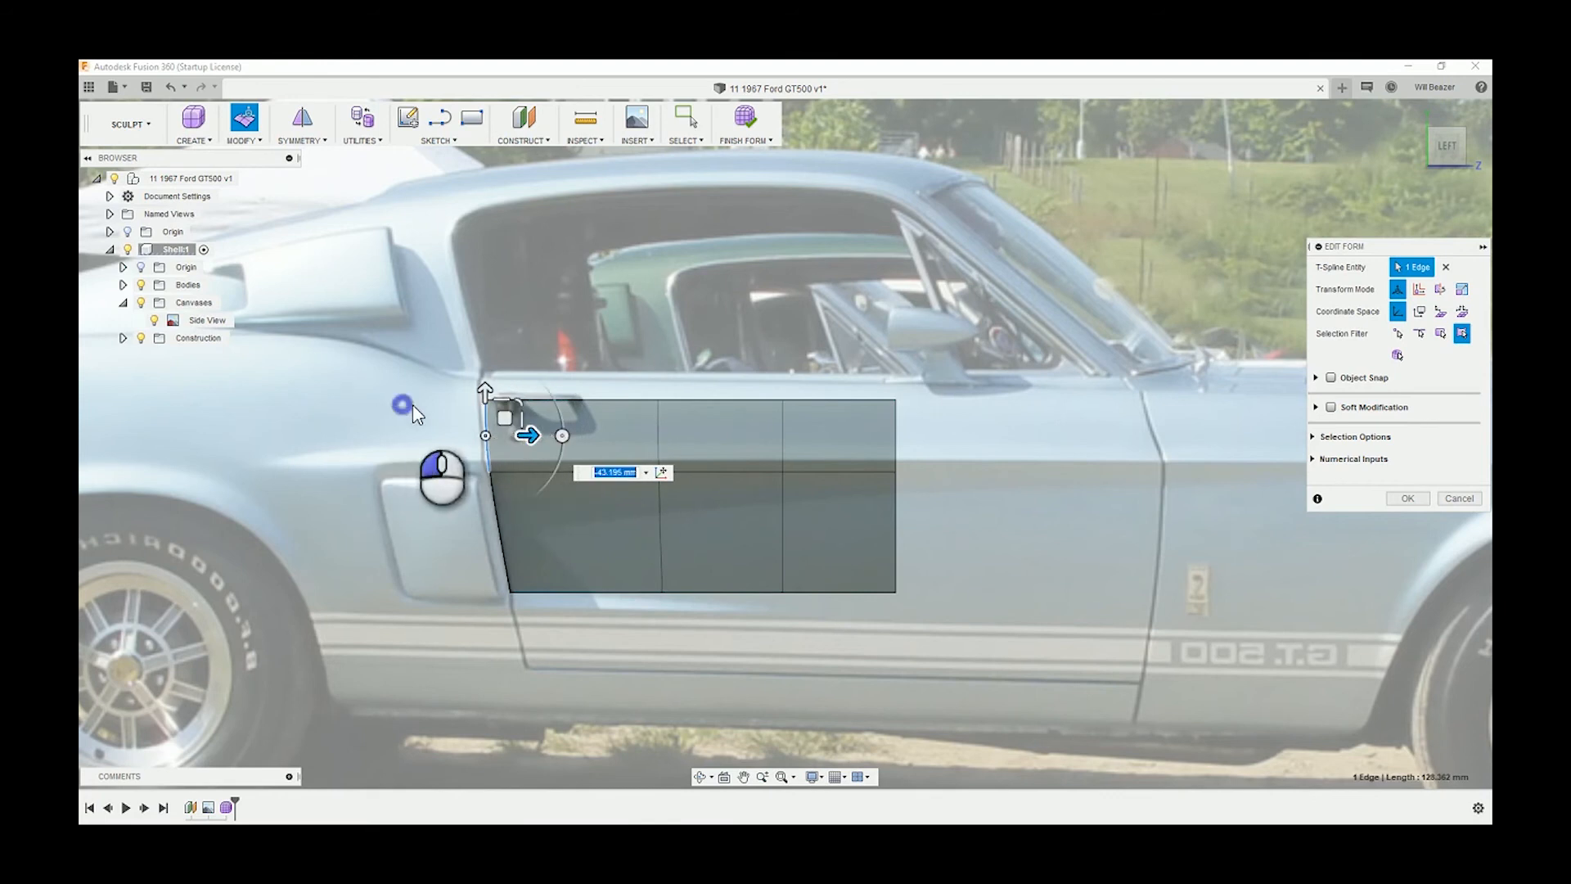
pyautogui.click(486, 400)
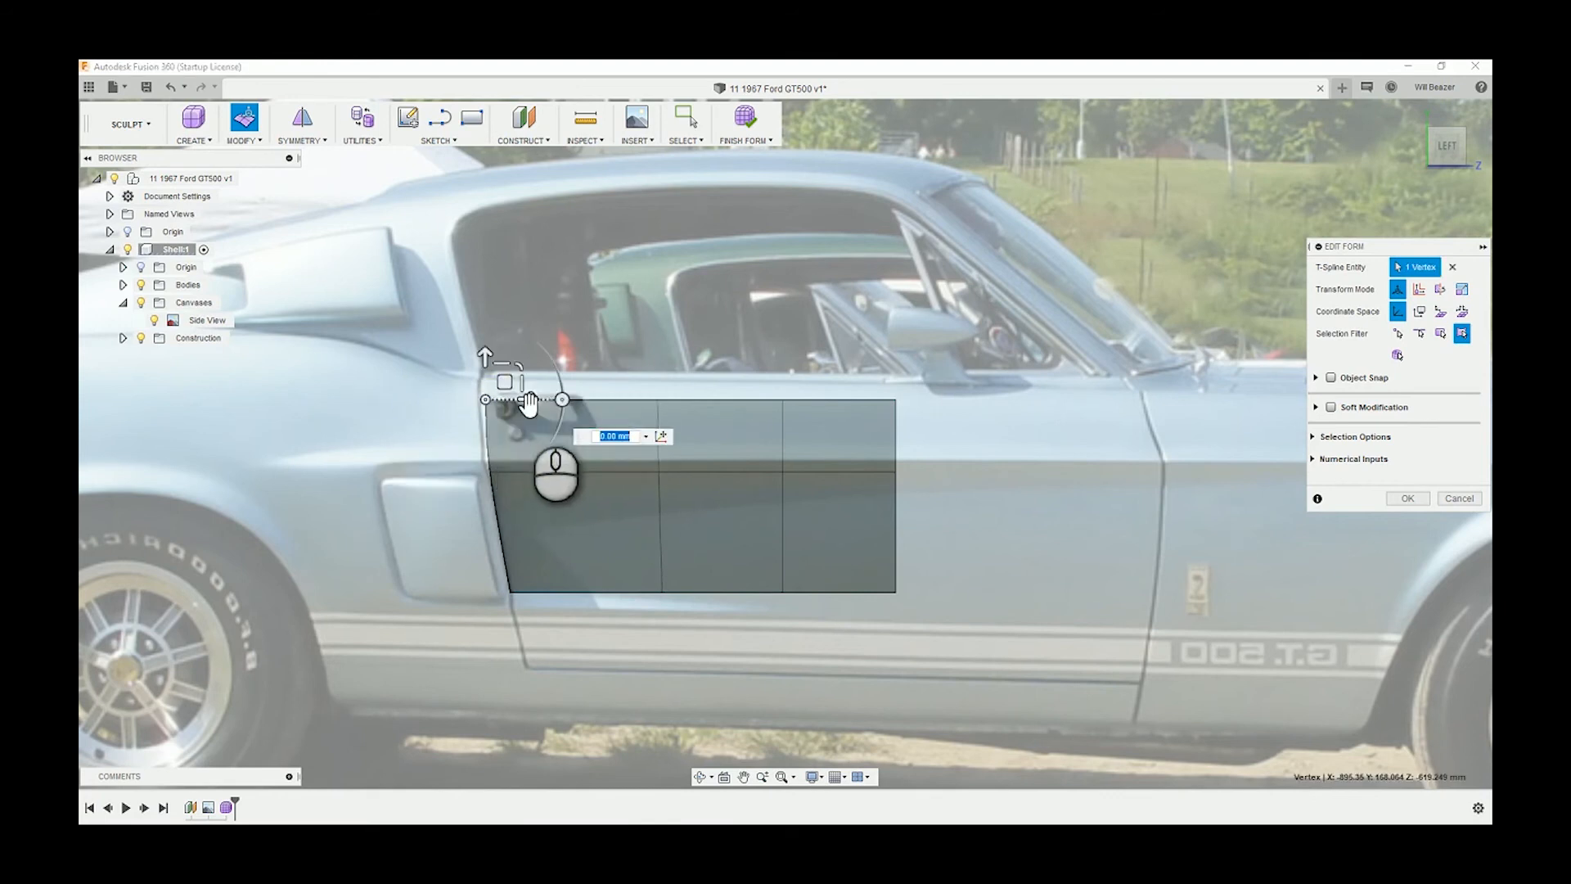
pyautogui.moveTo(526, 400); pyautogui.dragTo(519, 405)
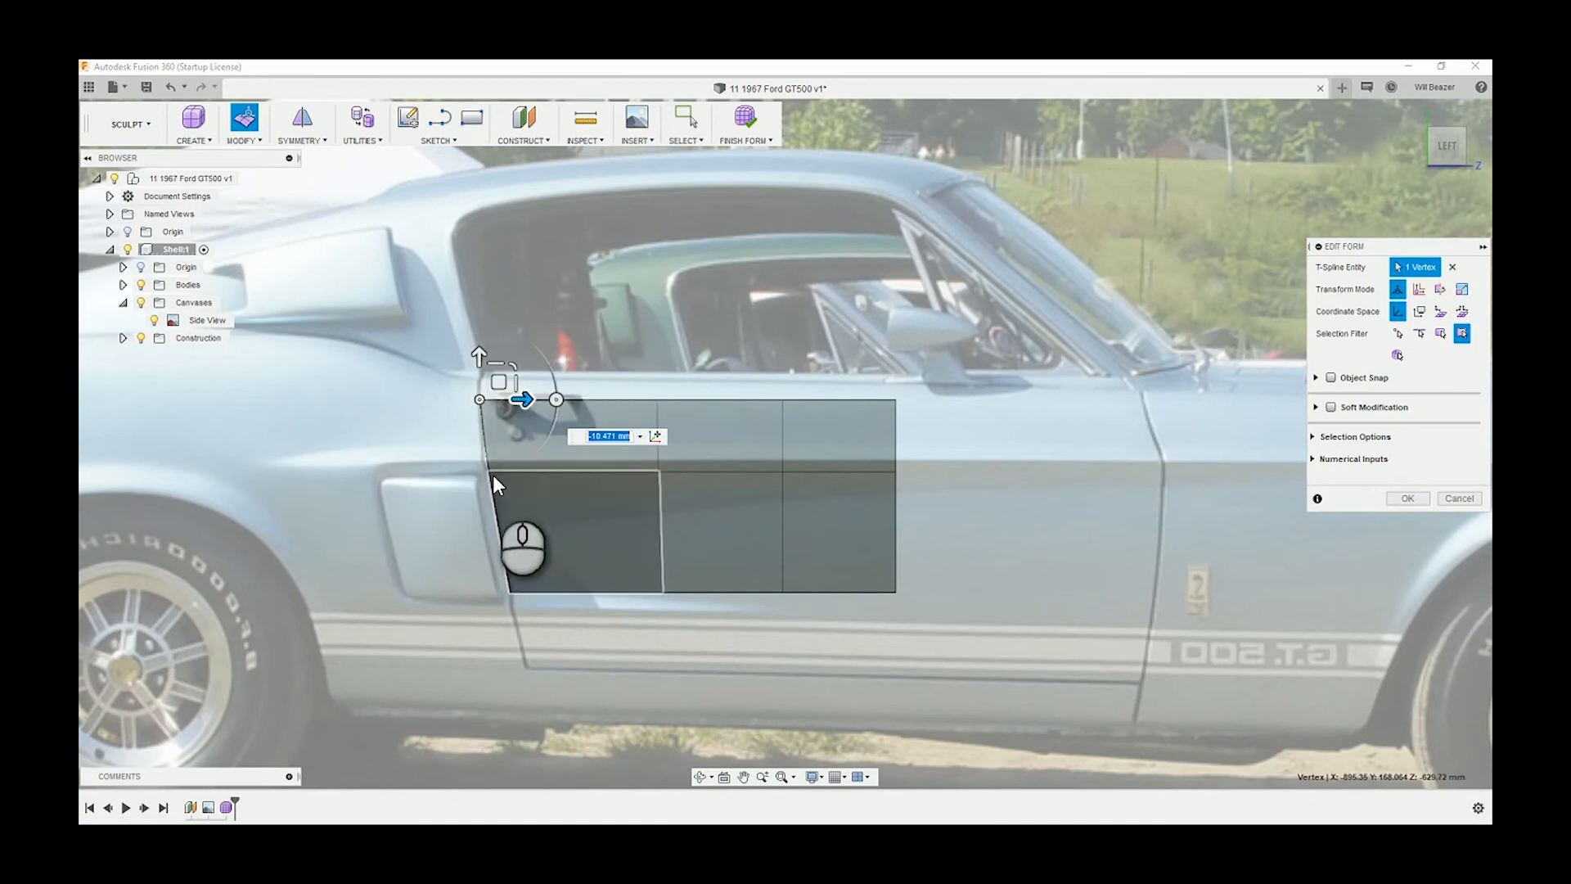
# Raise the panel's three middle horizontal edges to the body crease line and shift their rear end vertex slightly backward.
pyautogui.click(504, 472)
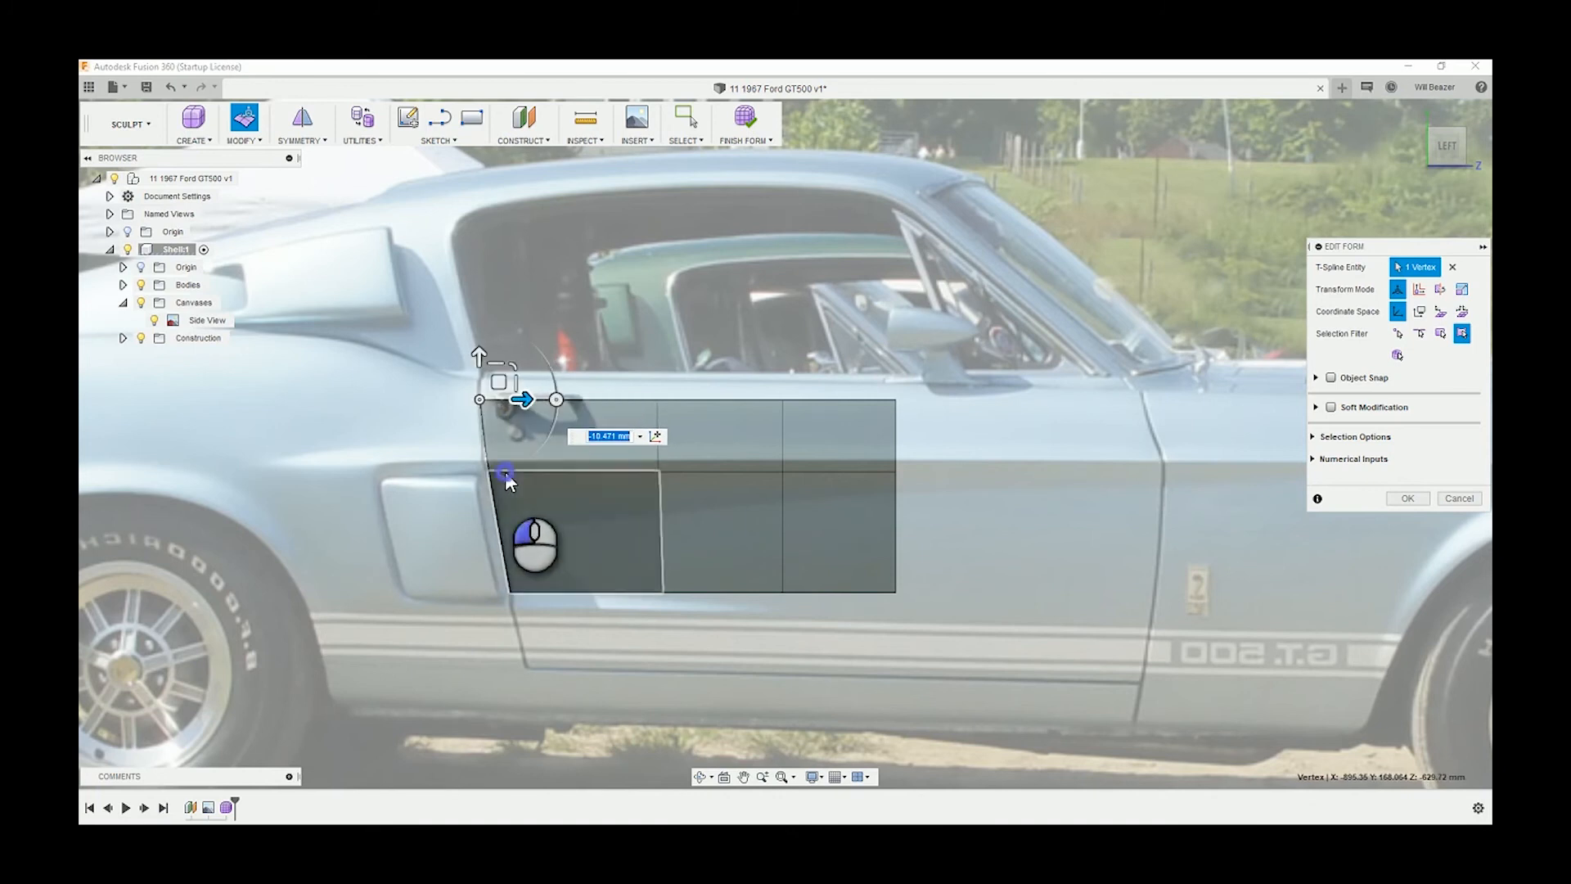
pyautogui.moveTo(439, 456); pyautogui.dragTo(938, 507)
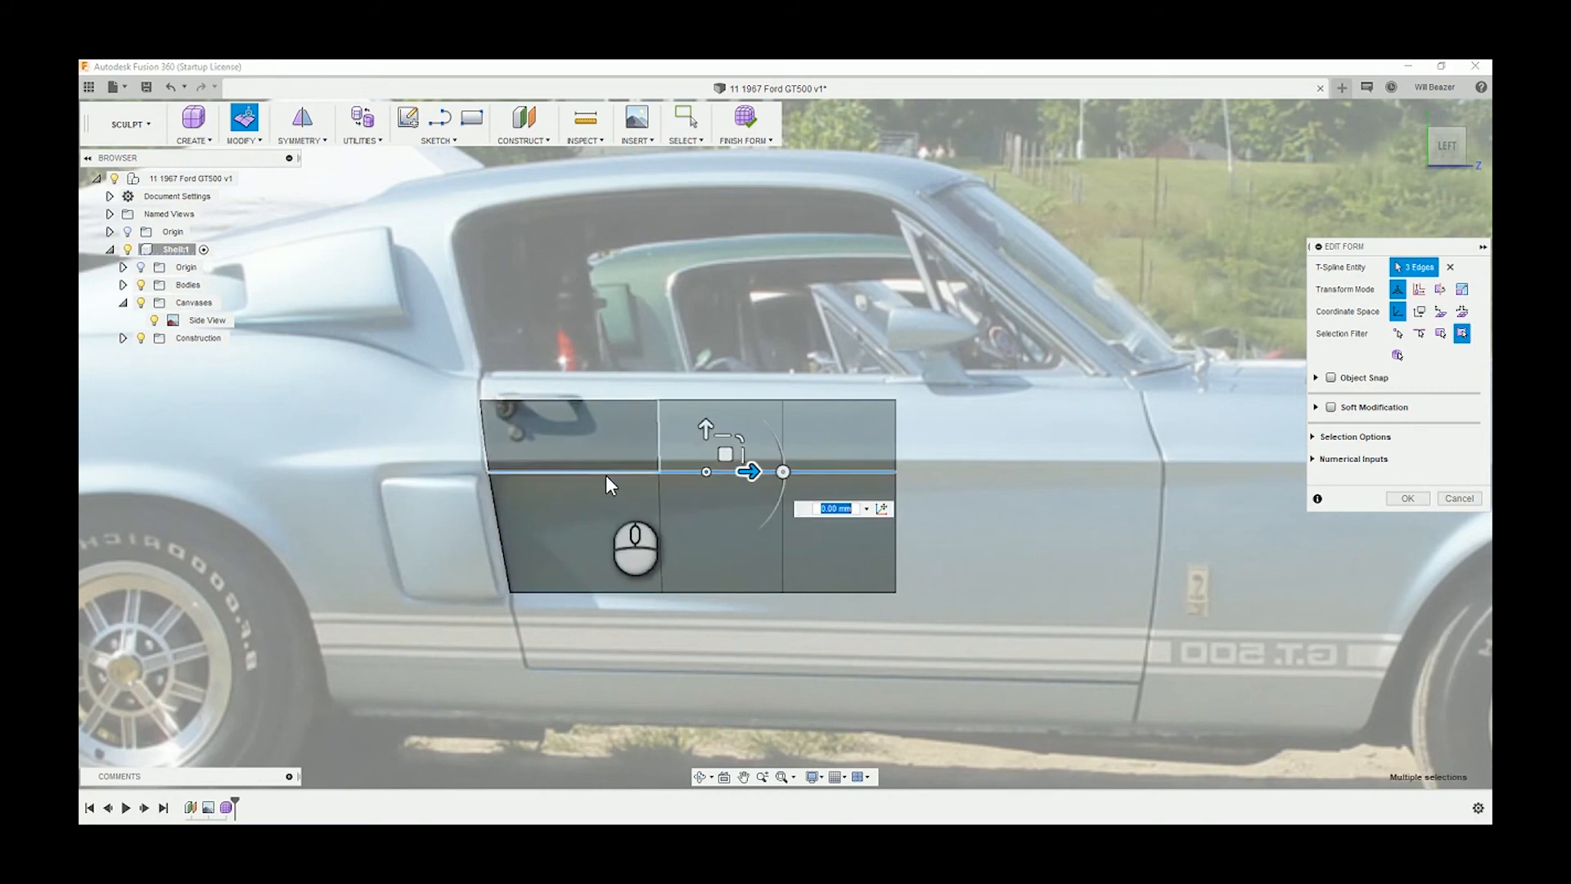
pyautogui.moveTo(706, 431); pyautogui.dragTo(705, 423)
pyautogui.click(462, 455)
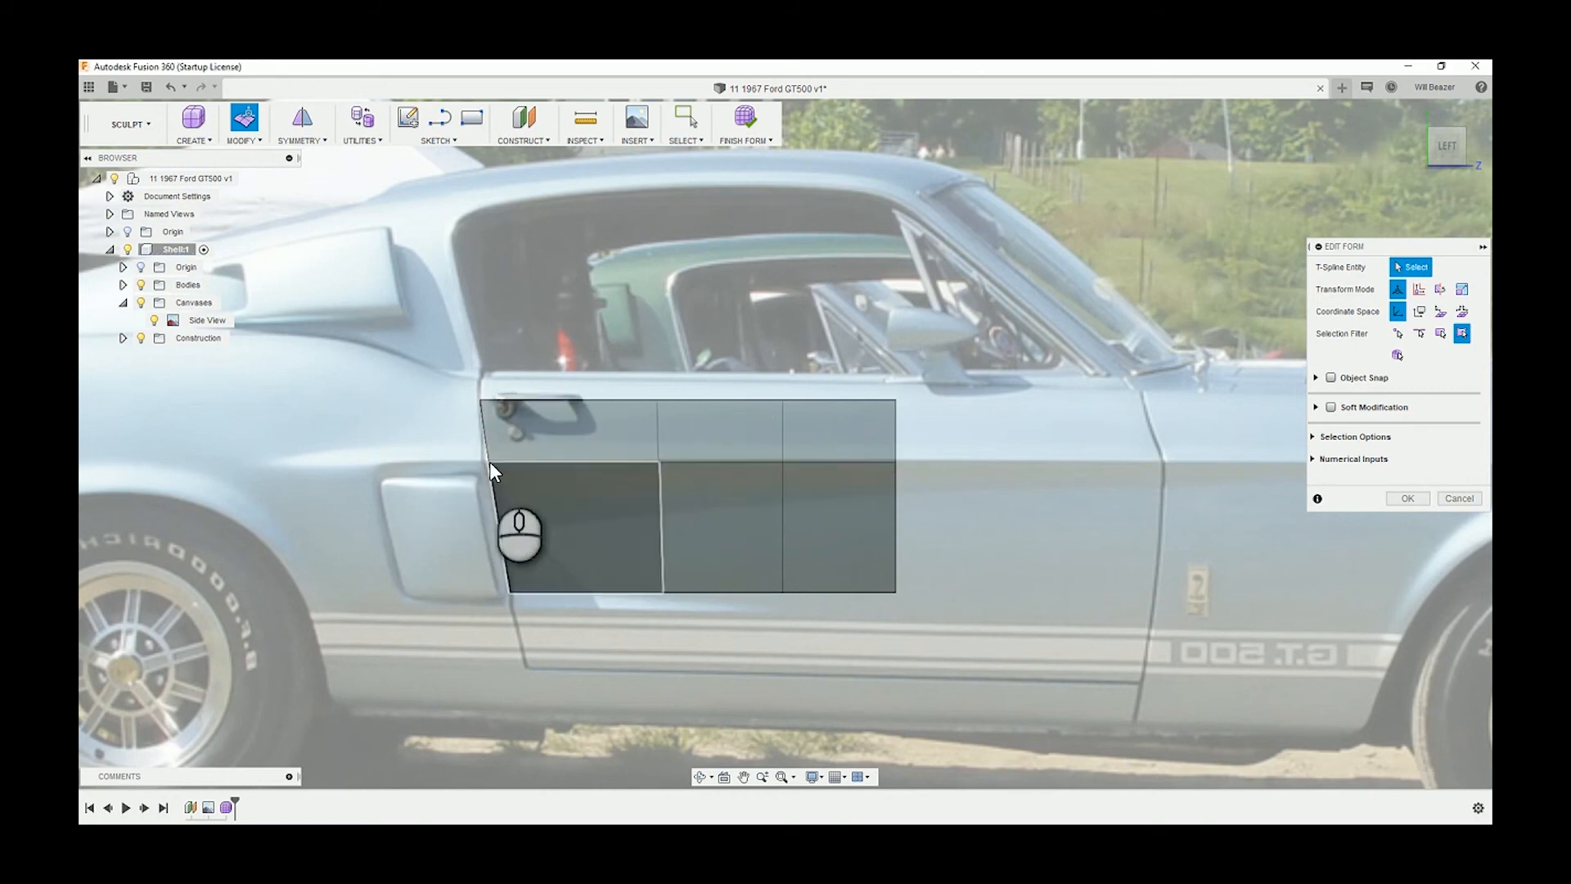
pyautogui.click(489, 461)
pyautogui.moveTo(542, 464); pyautogui.dragTo(530, 468)
pyautogui.click(489, 539)
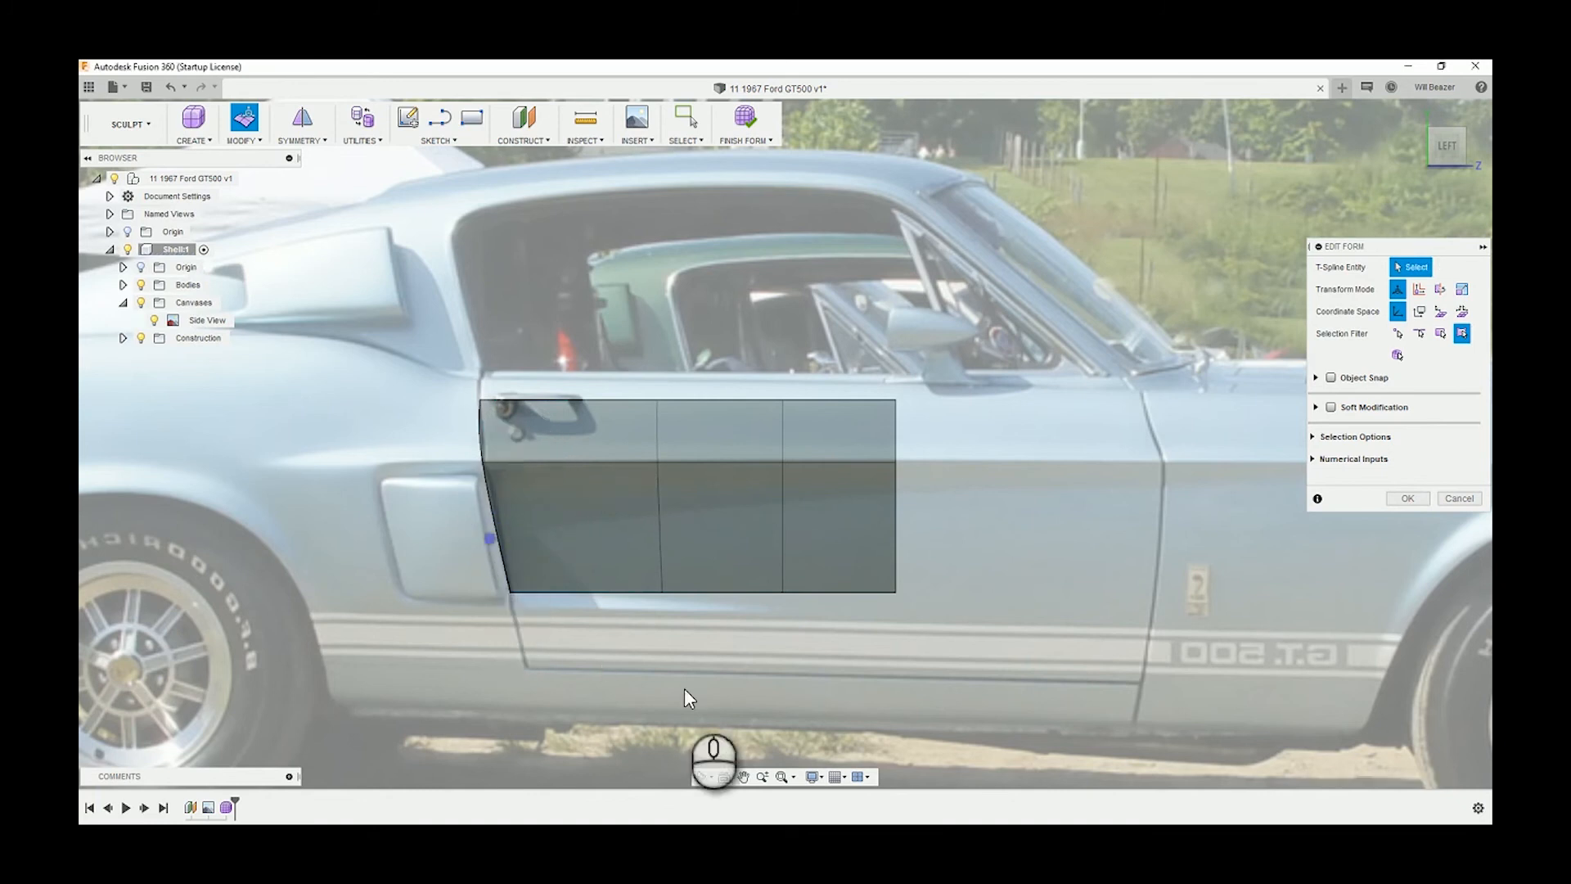
# Lower the two front bottom edges, then the foremost one about 12 mm and the bottom front corner about 12 mm, toward the stripes.
pyautogui.moveTo(922, 635)
pyautogui.mouseDown()
pyautogui.moveTo(766, 583)
pyautogui.moveTo(673, 583)
pyautogui.moveTo(904, 655)
pyautogui.mouseUp()
pyautogui.moveTo(625, 570); pyautogui.dragTo(965, 642)
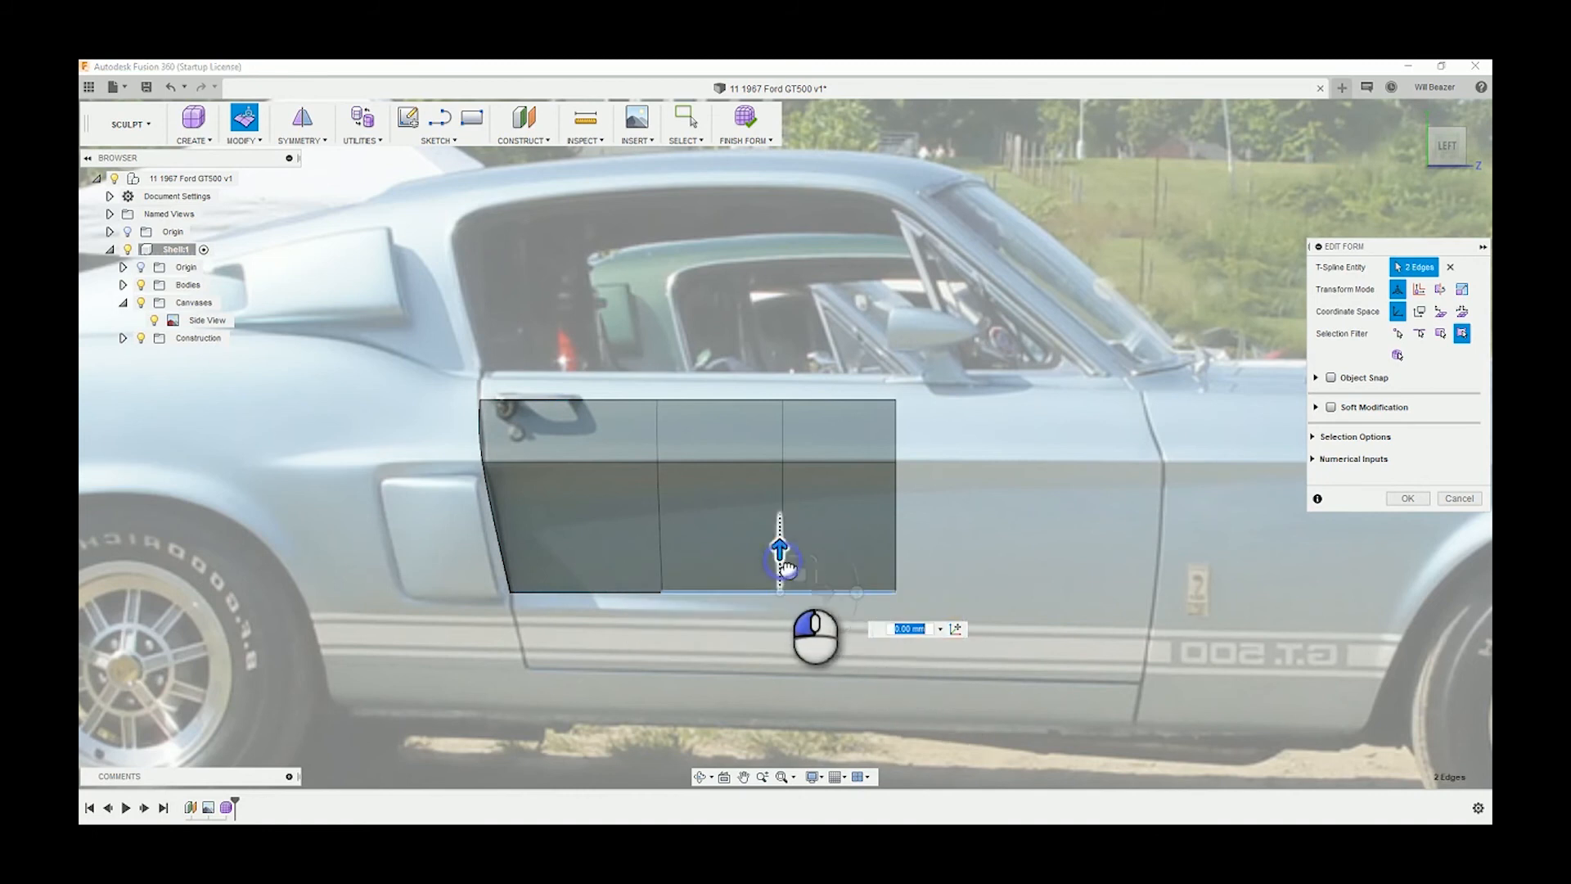
pyautogui.moveTo(787, 568); pyautogui.dragTo(929, 654)
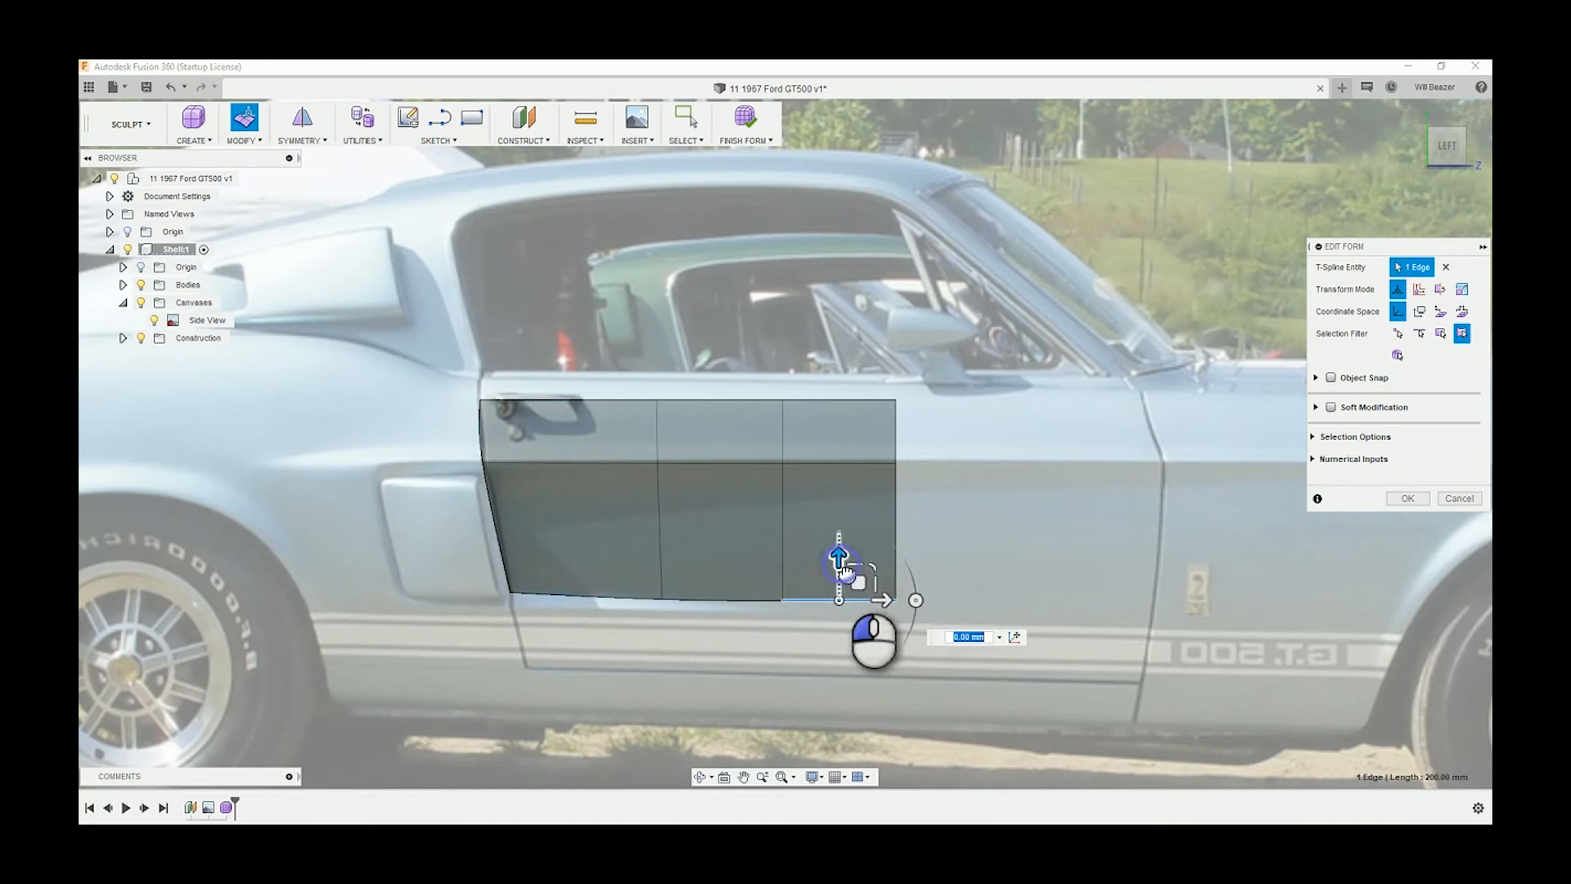
pyautogui.moveTo(847, 571); pyautogui.dragTo(852, 582)
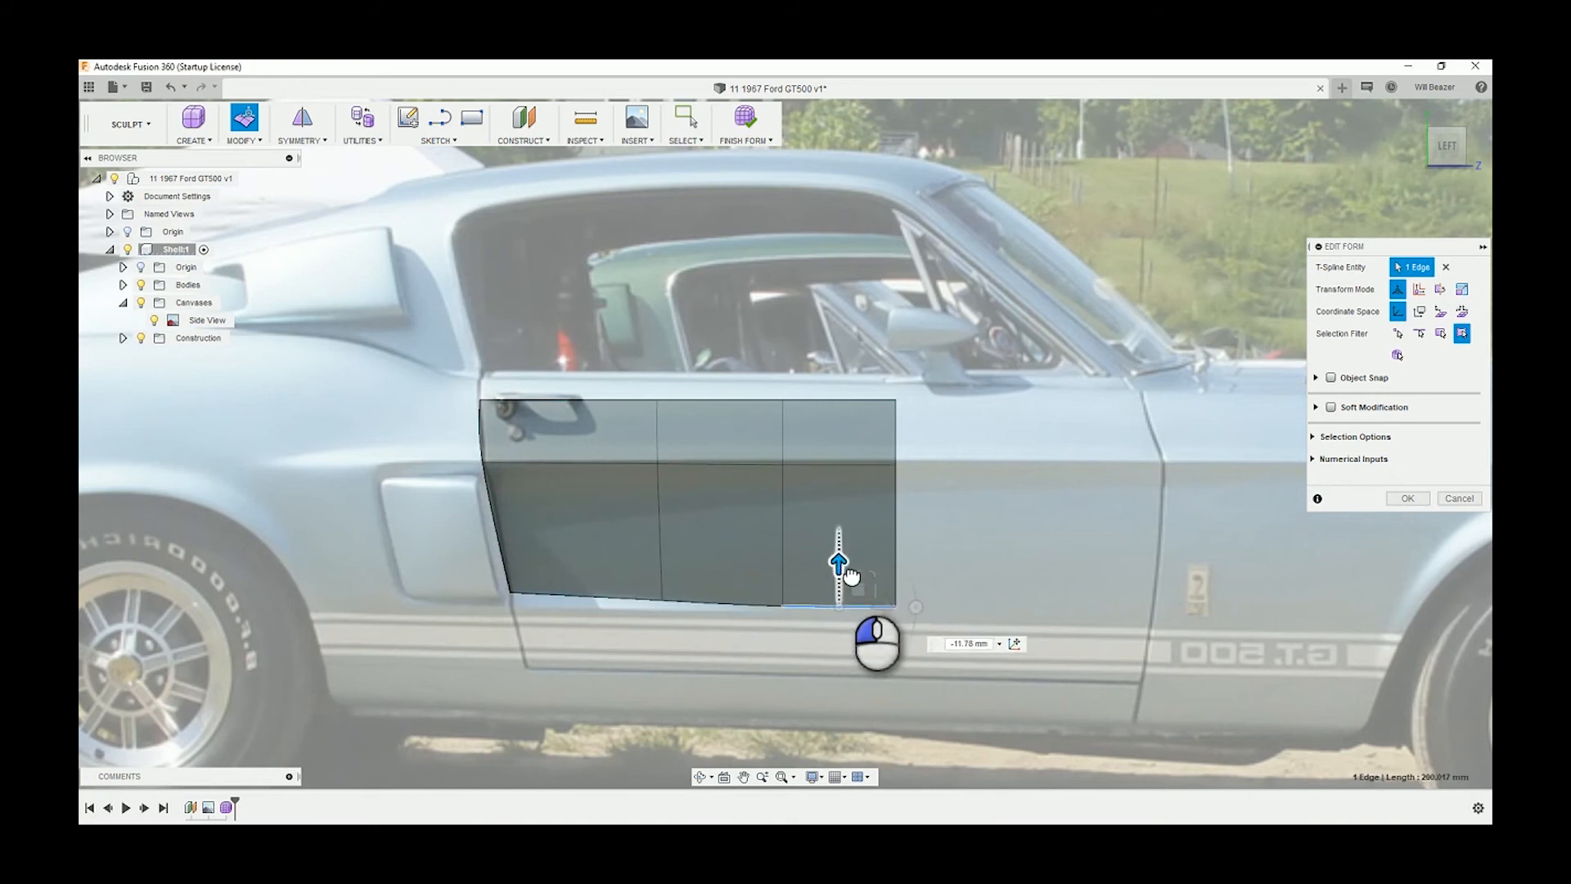
pyautogui.moveTo(851, 577); pyautogui.dragTo(901, 581)
pyautogui.click(980, 543)
pyautogui.click(896, 608)
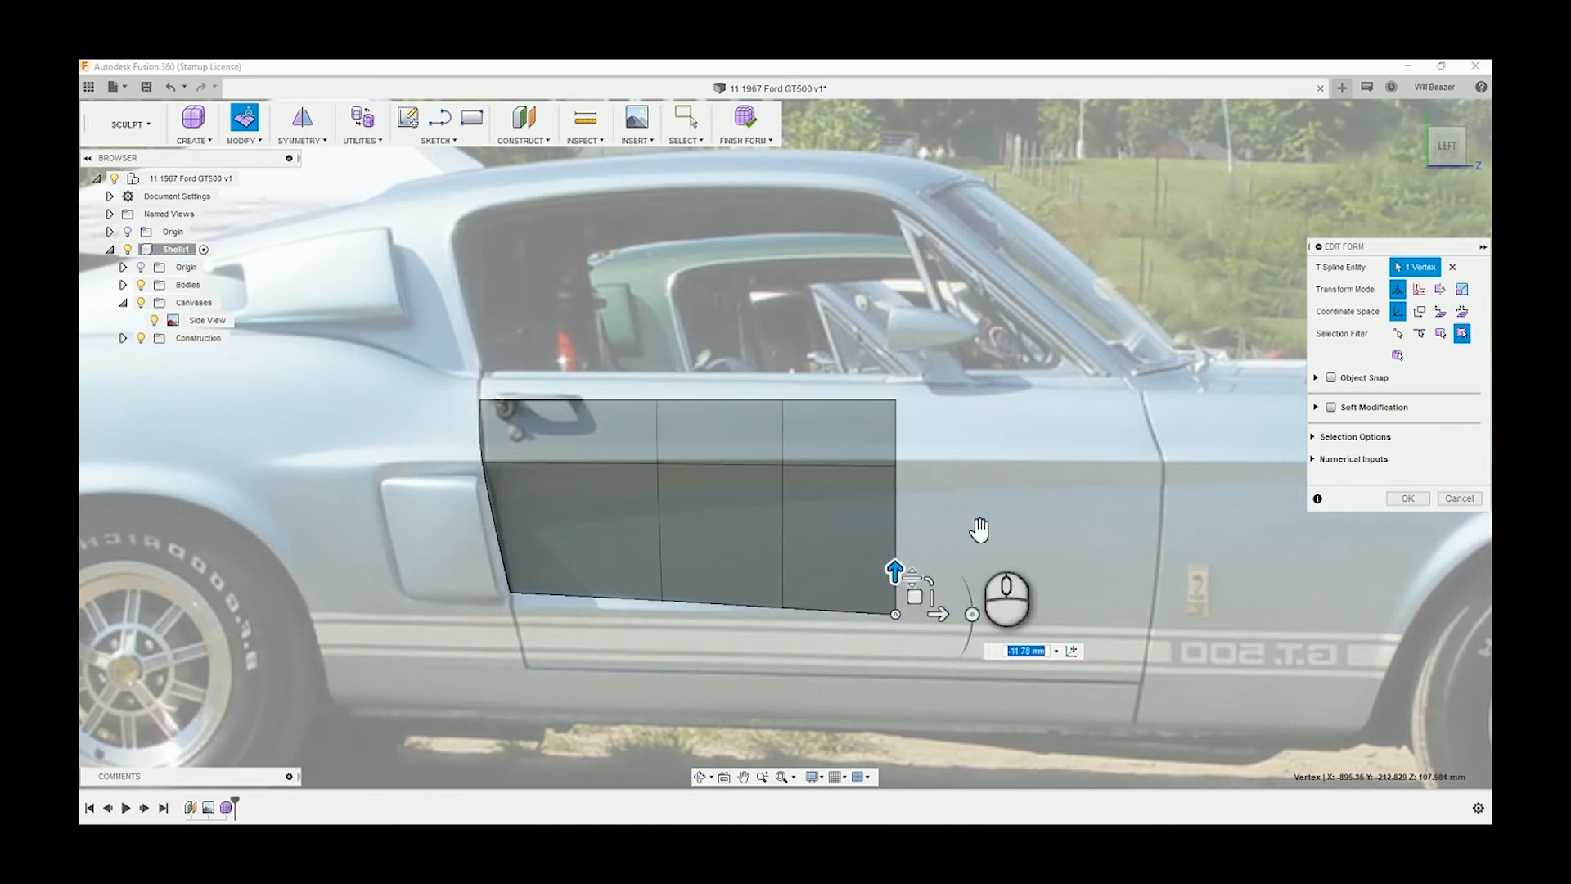
pyautogui.click(1004, 541)
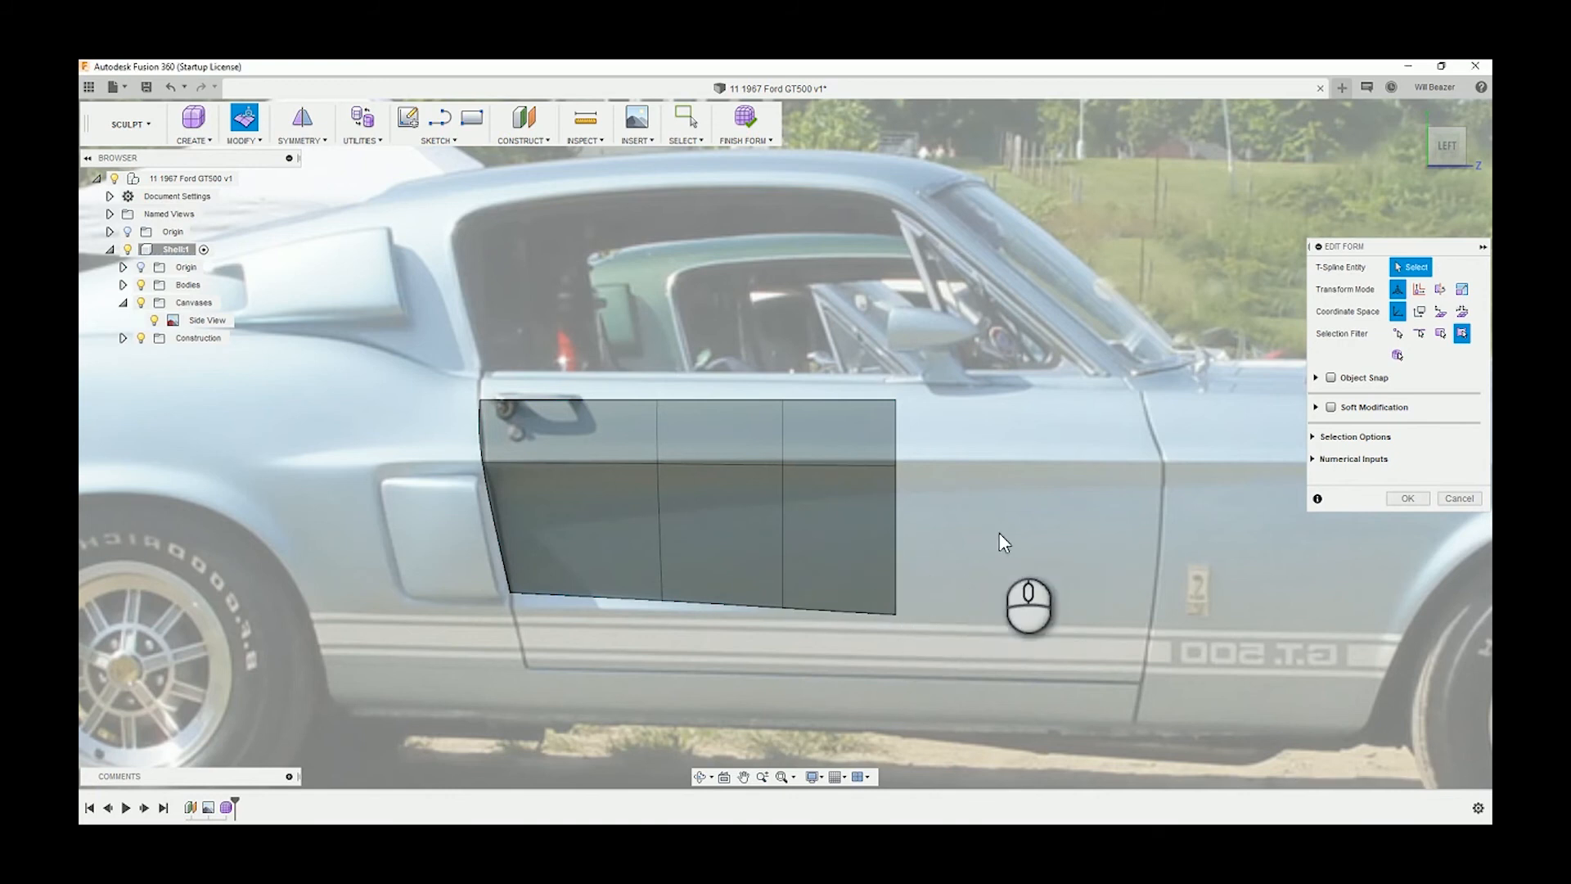
# Raise the foremost middle horizontal edge about 14 mm and its front vertex about 2 mm onto the body crease line.
pyautogui.click(874, 467)
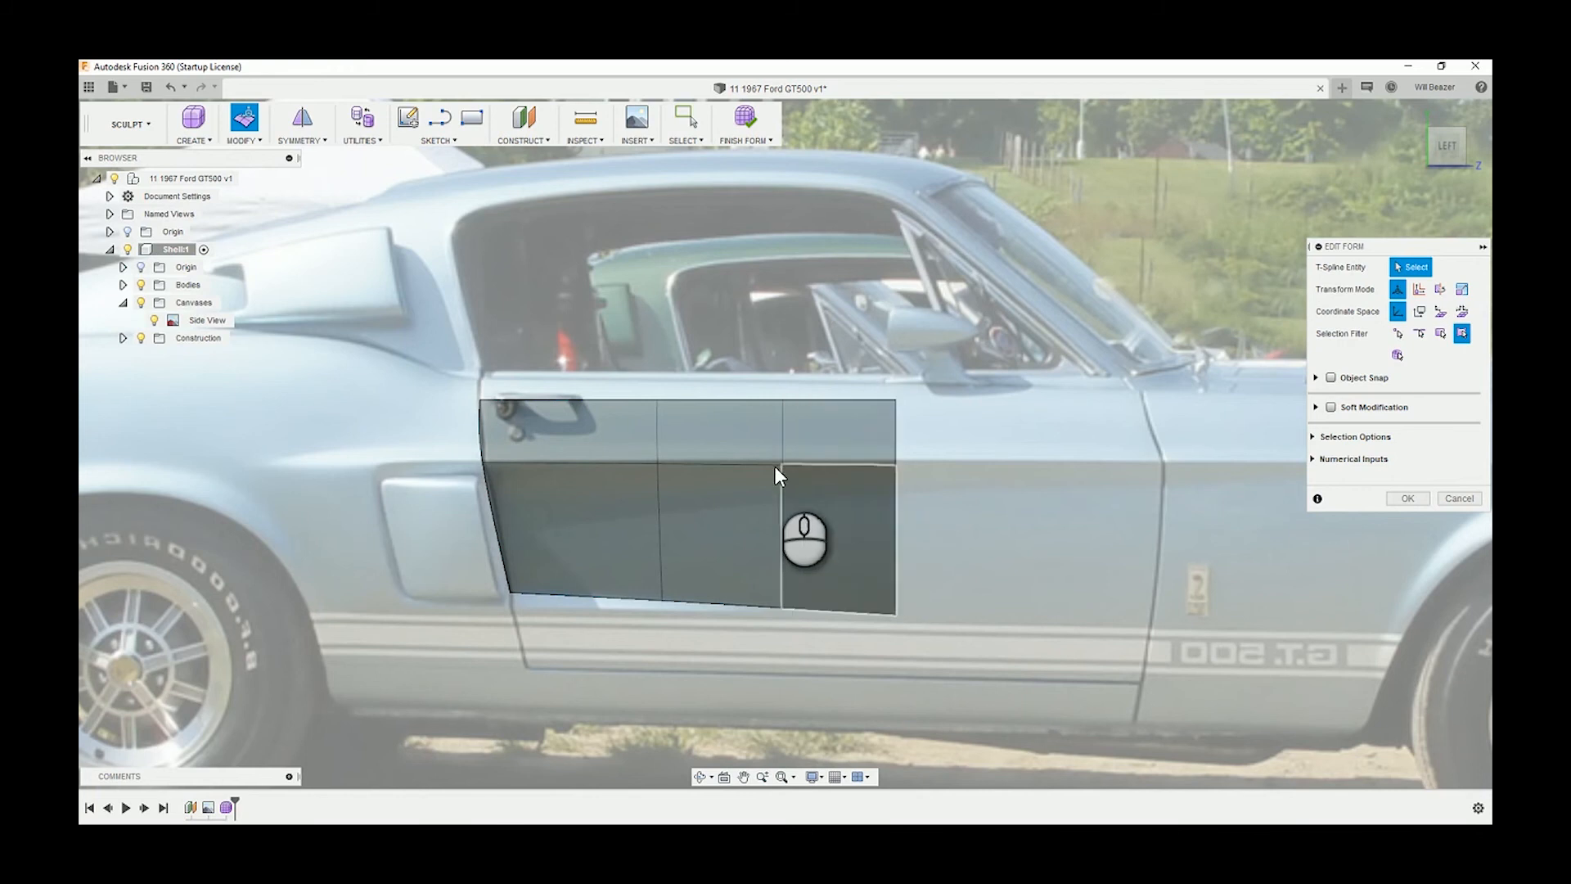
pyautogui.click(816, 465)
pyautogui.scroll(4, 835, 461)
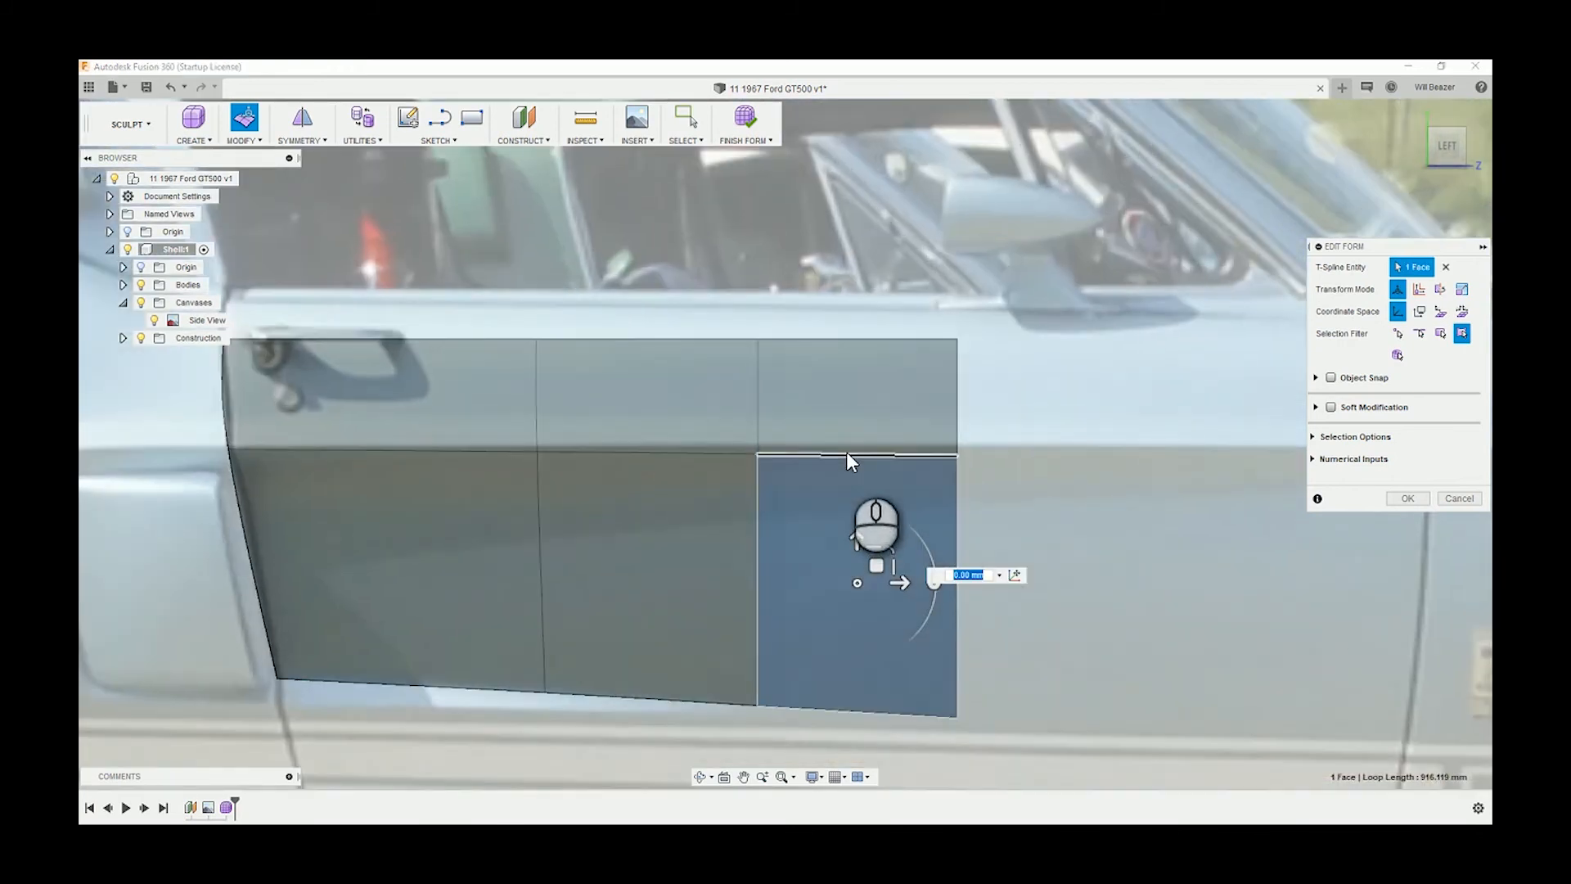
pyautogui.click(848, 455)
pyautogui.moveTo(867, 420); pyautogui.dragTo(856, 400)
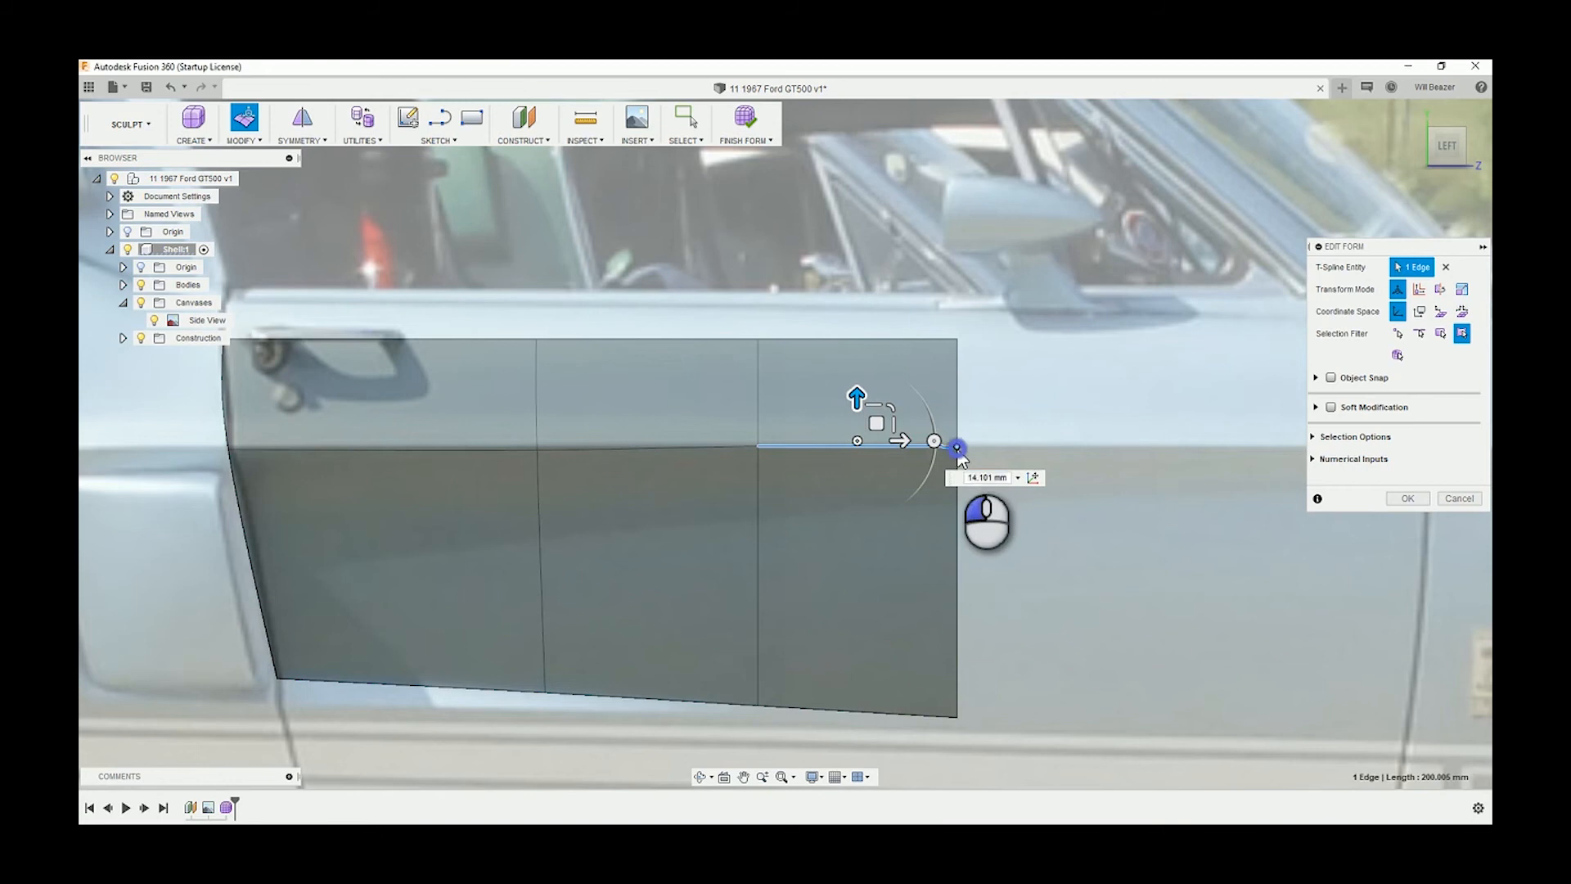
pyautogui.click(957, 449)
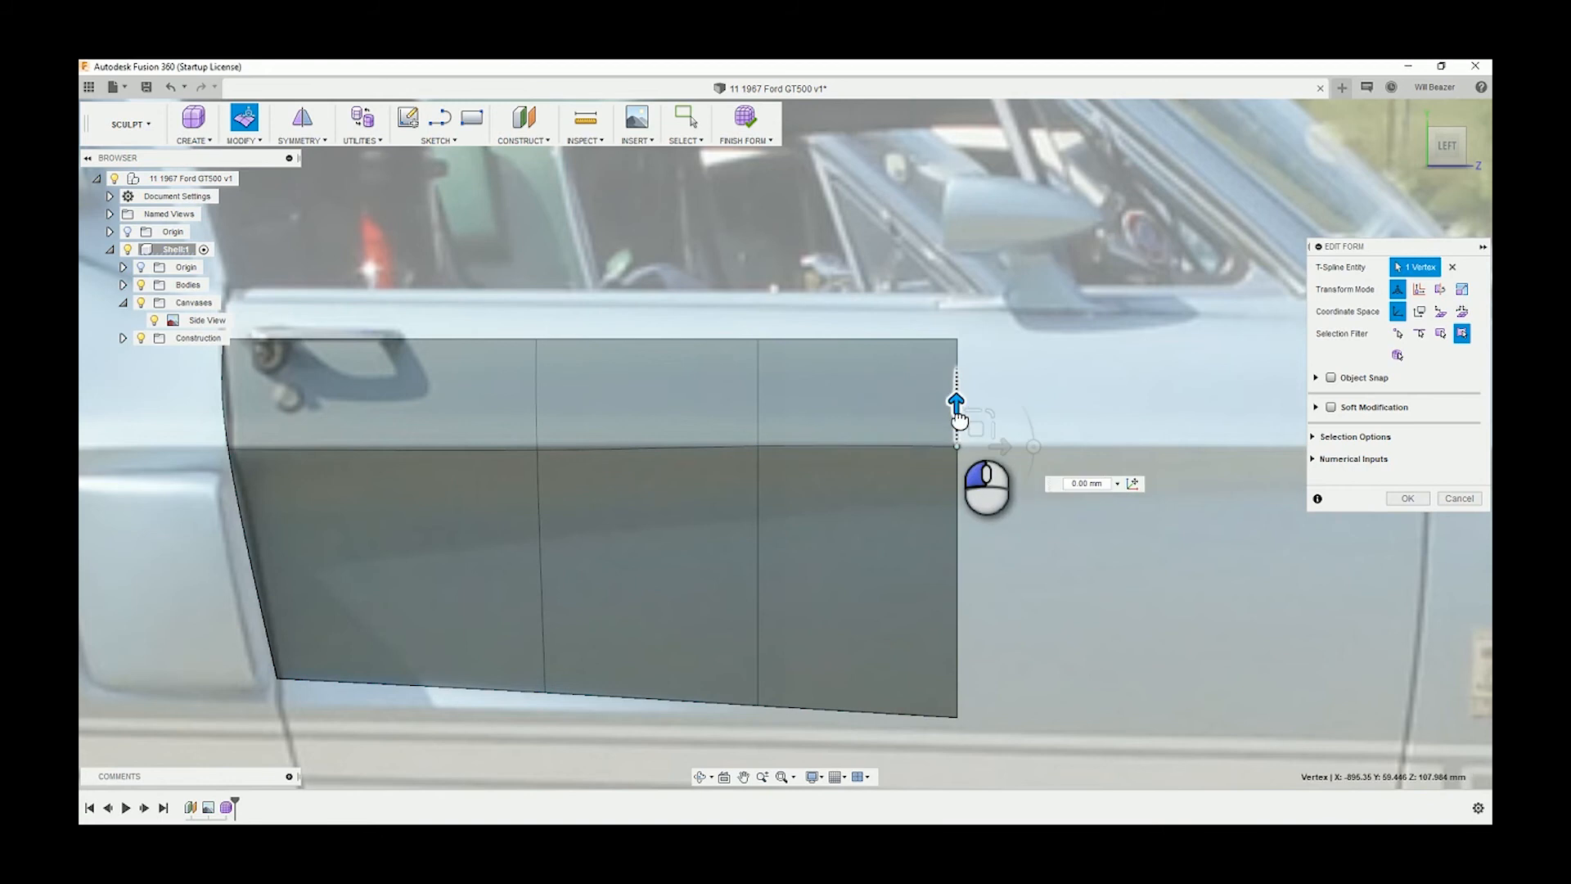
pyautogui.moveTo(959, 416); pyautogui.dragTo(959, 417)
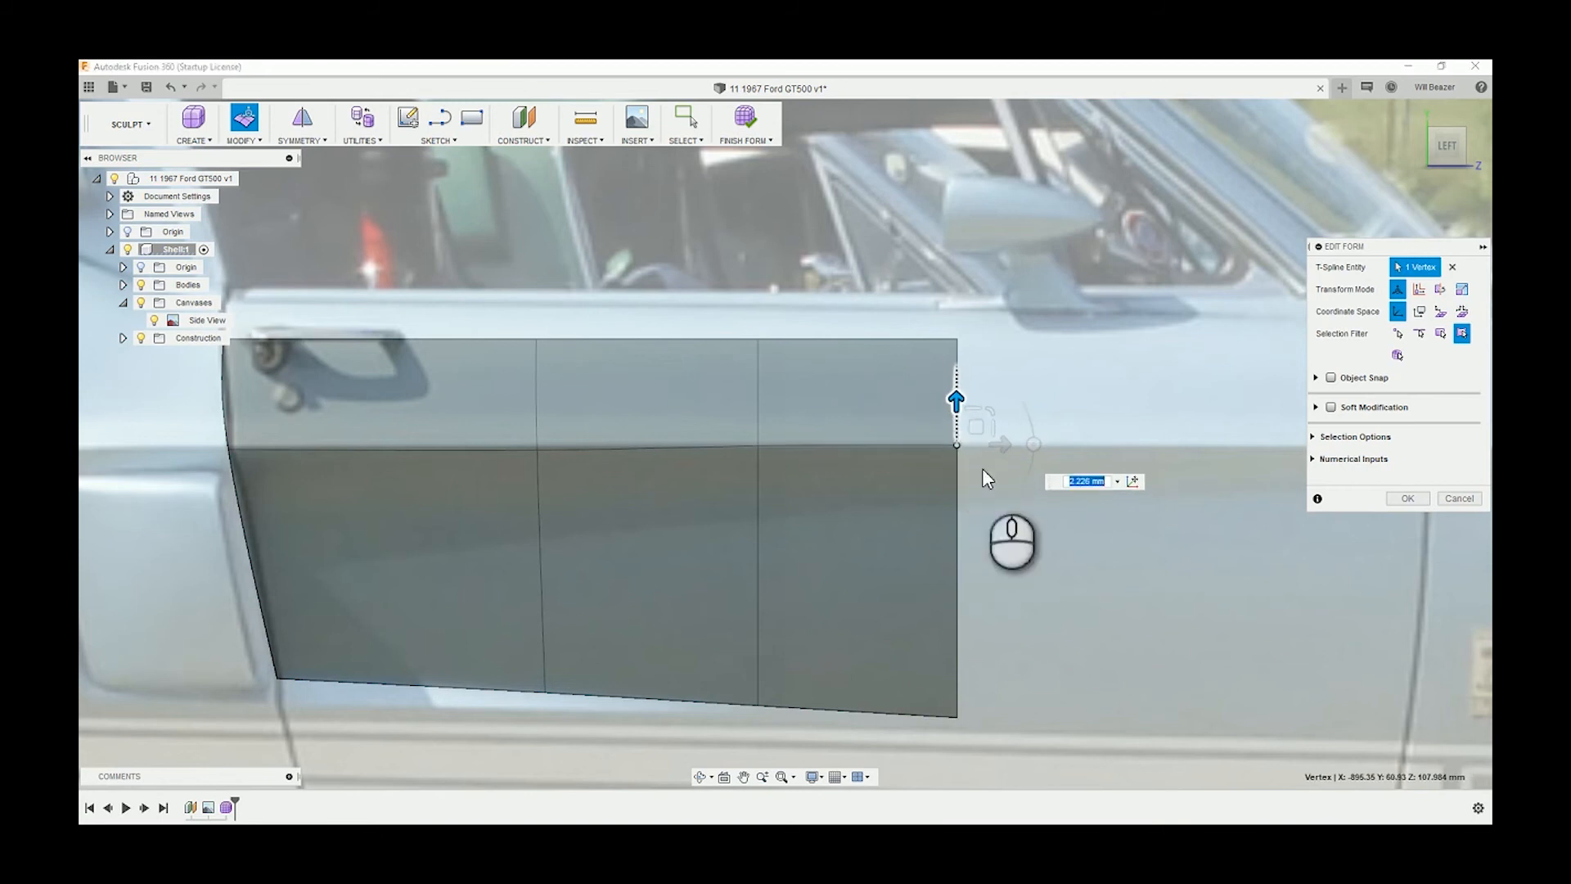
pyautogui.click(982, 600)
# Extrude the panel's two front edges forward twice, the second time about 267 mm, adding two face columns up to the door's front gap.
pyautogui.scroll(-3, 990, 612)
pyautogui.scroll(-3, 1000, 616)
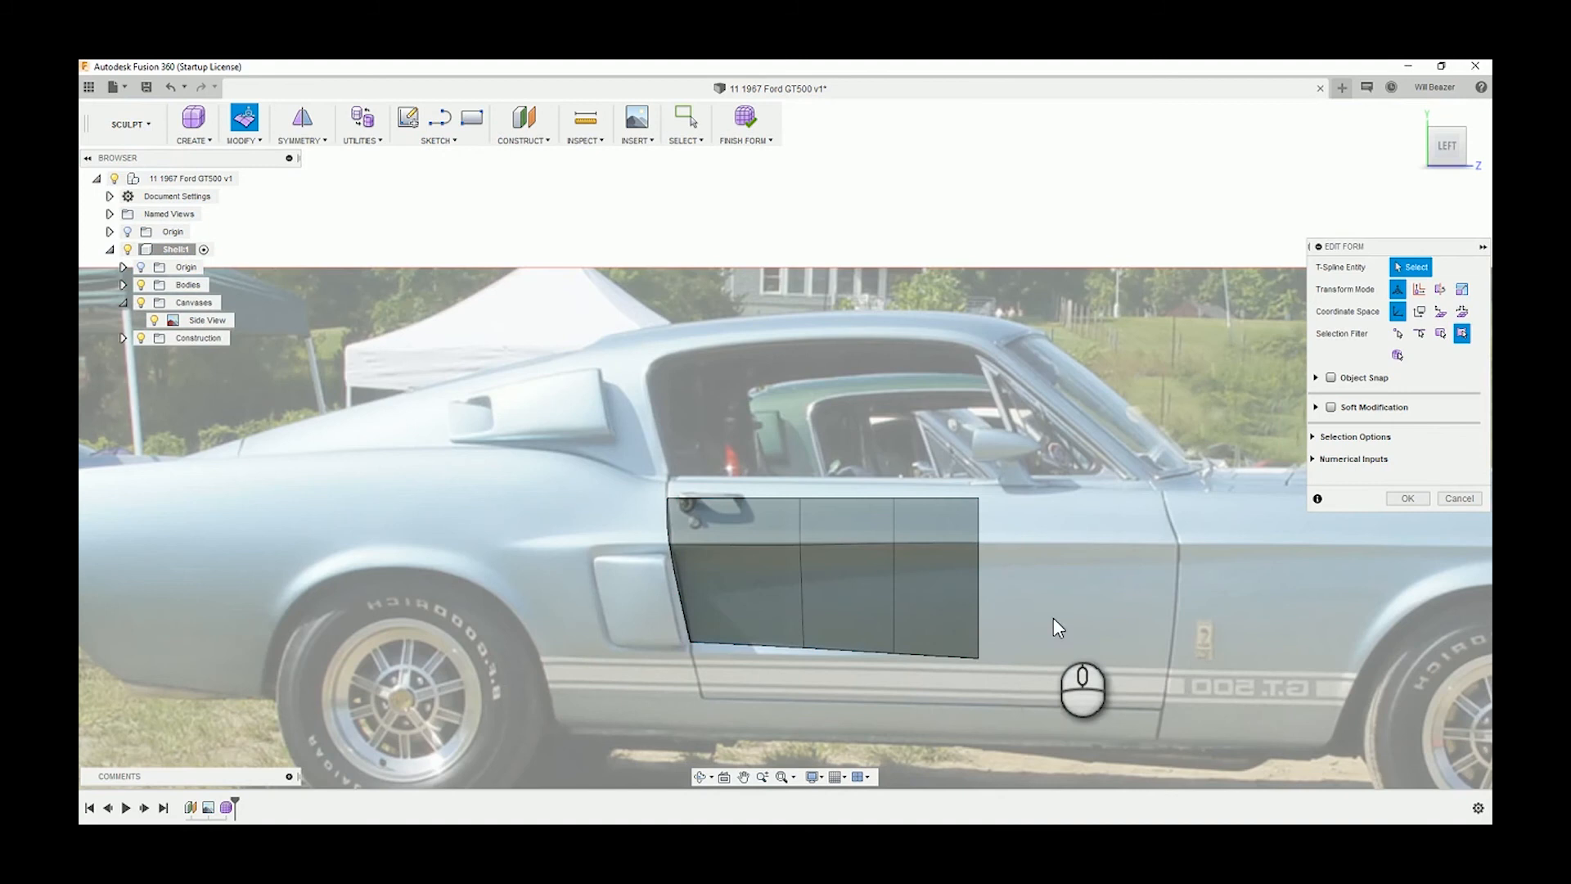
pyautogui.moveTo(955, 481); pyautogui.dragTo(1004, 681)
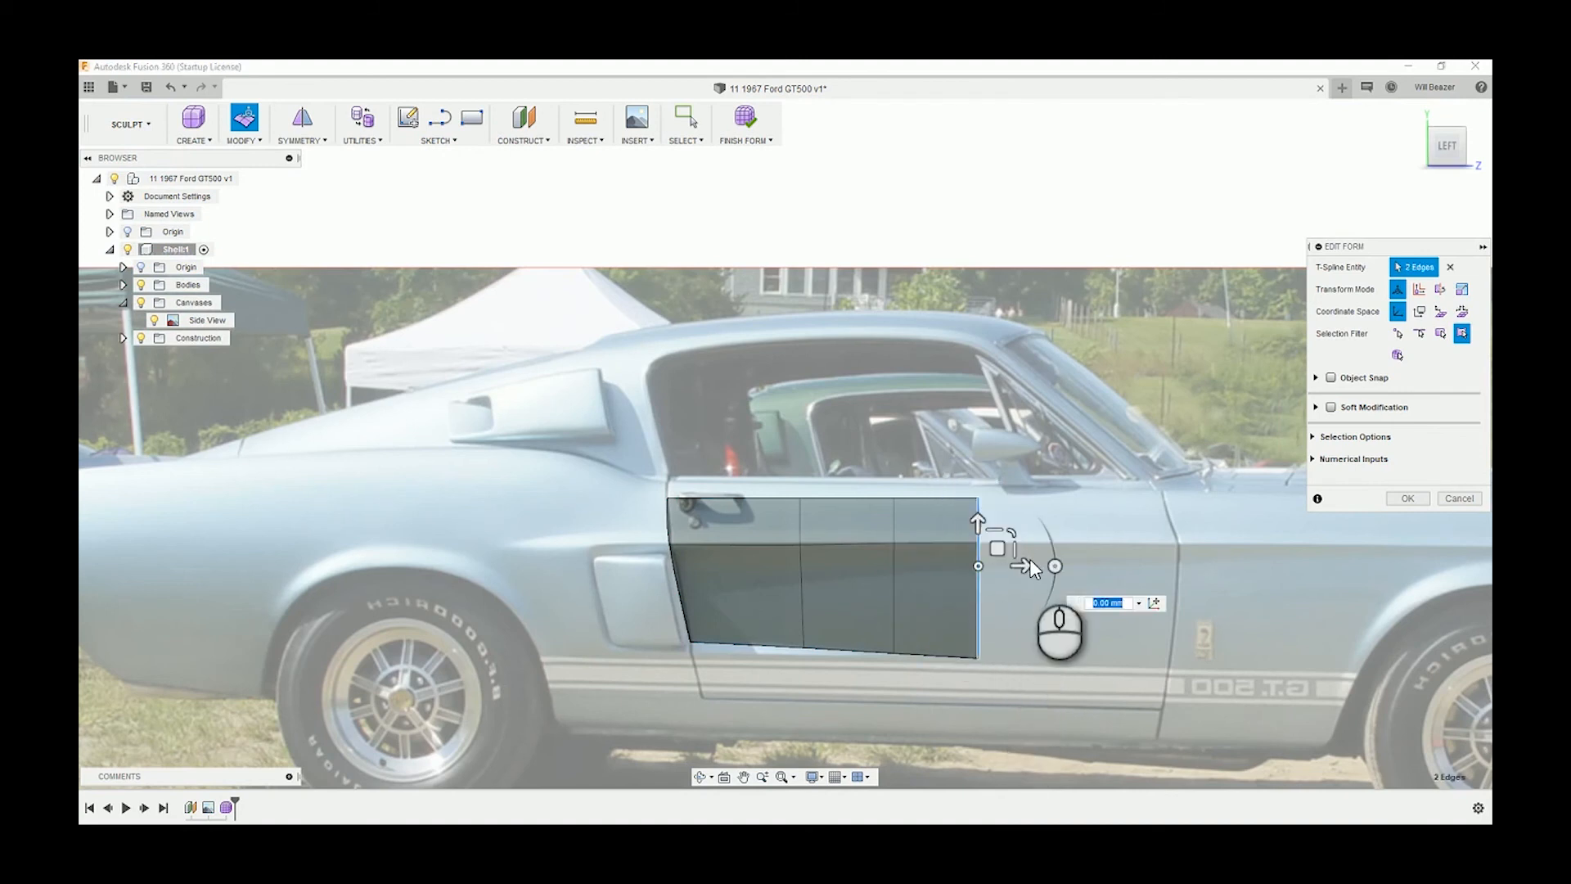
pyautogui.moveTo(1029, 563); pyautogui.dragTo(1121, 580)
pyautogui.moveTo(1263, 501); pyautogui.dragTo(857, 503, button='middle')
pyautogui.scroll(3, 741, 523)
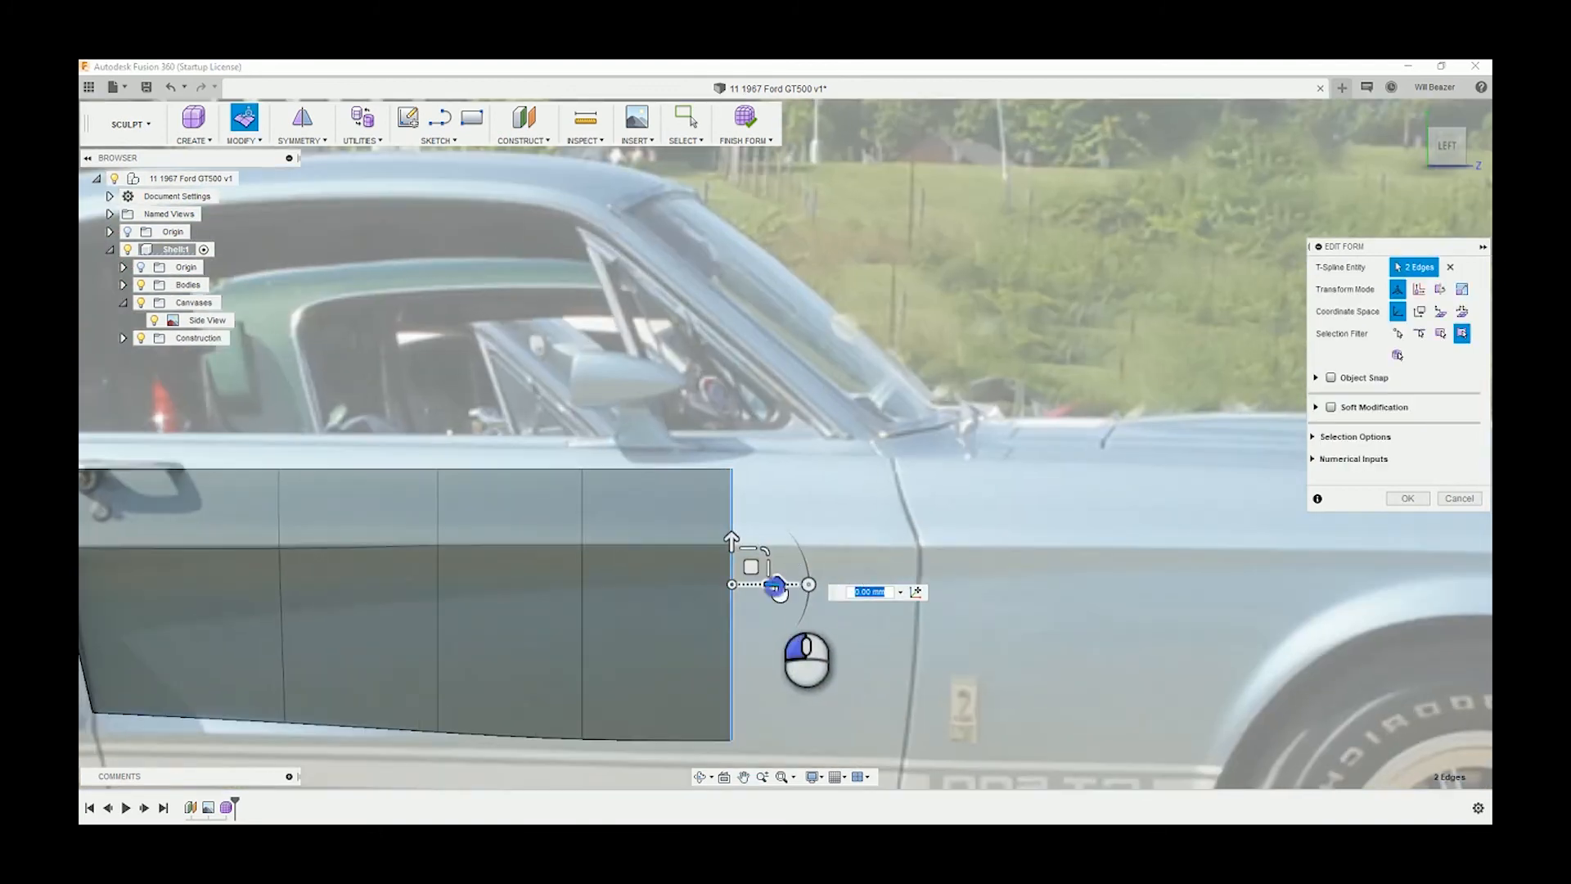
pyautogui.moveTo(777, 588); pyautogui.dragTo(975, 589)
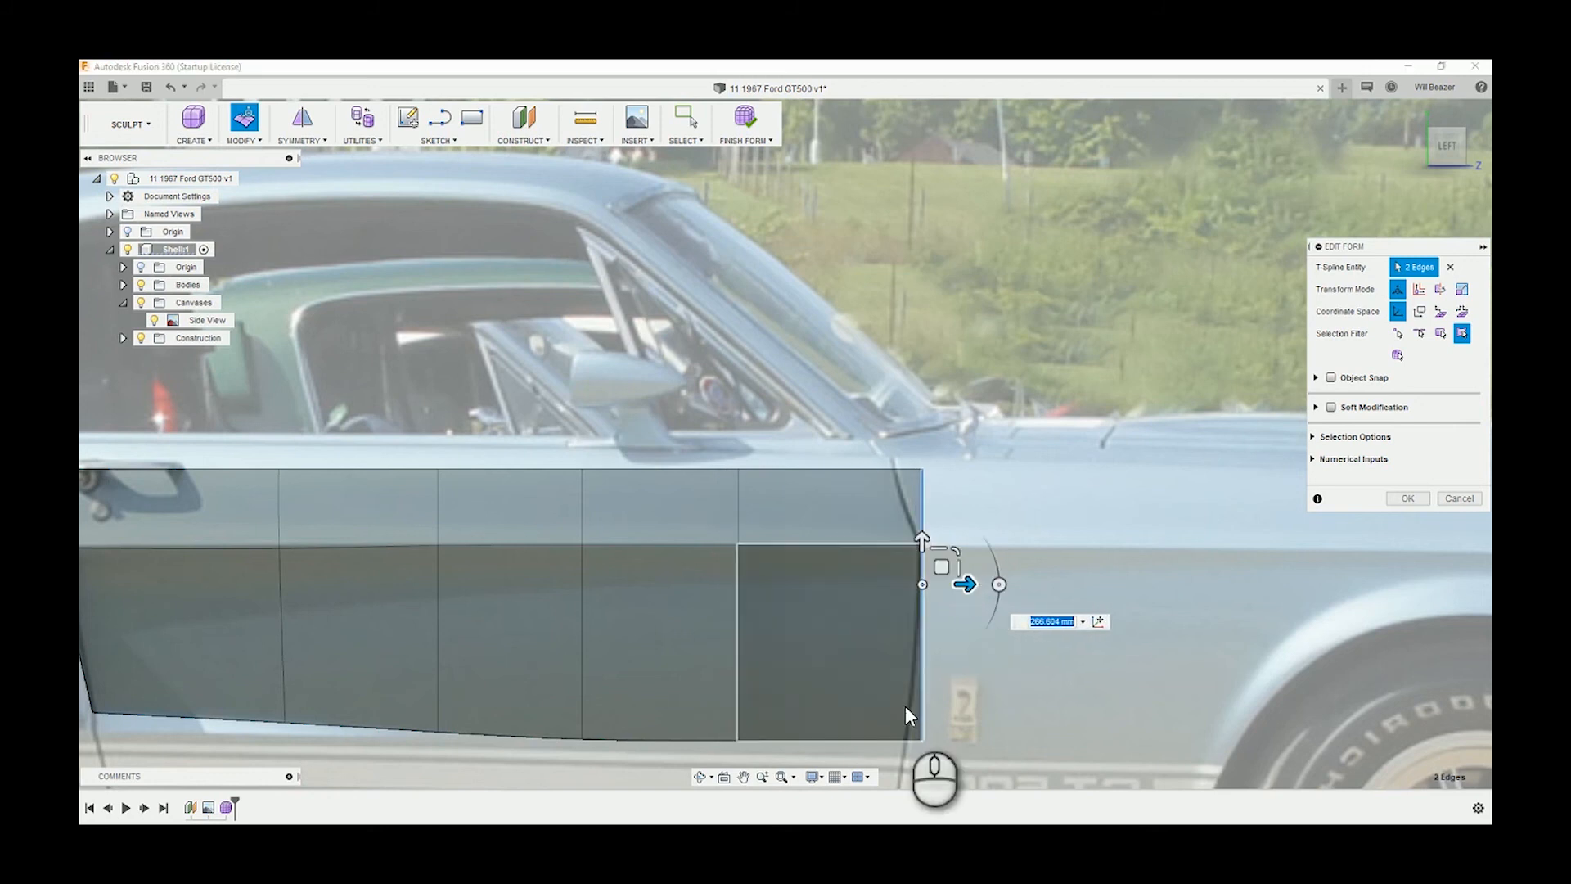
# Fit the front boundary to the door gap: bottom corner back about 25 mm, top corner back about 43 mm, middle vertex forward about 11 mm.
pyautogui.moveTo(905, 720); pyautogui.dragTo(939, 606, button='middle')
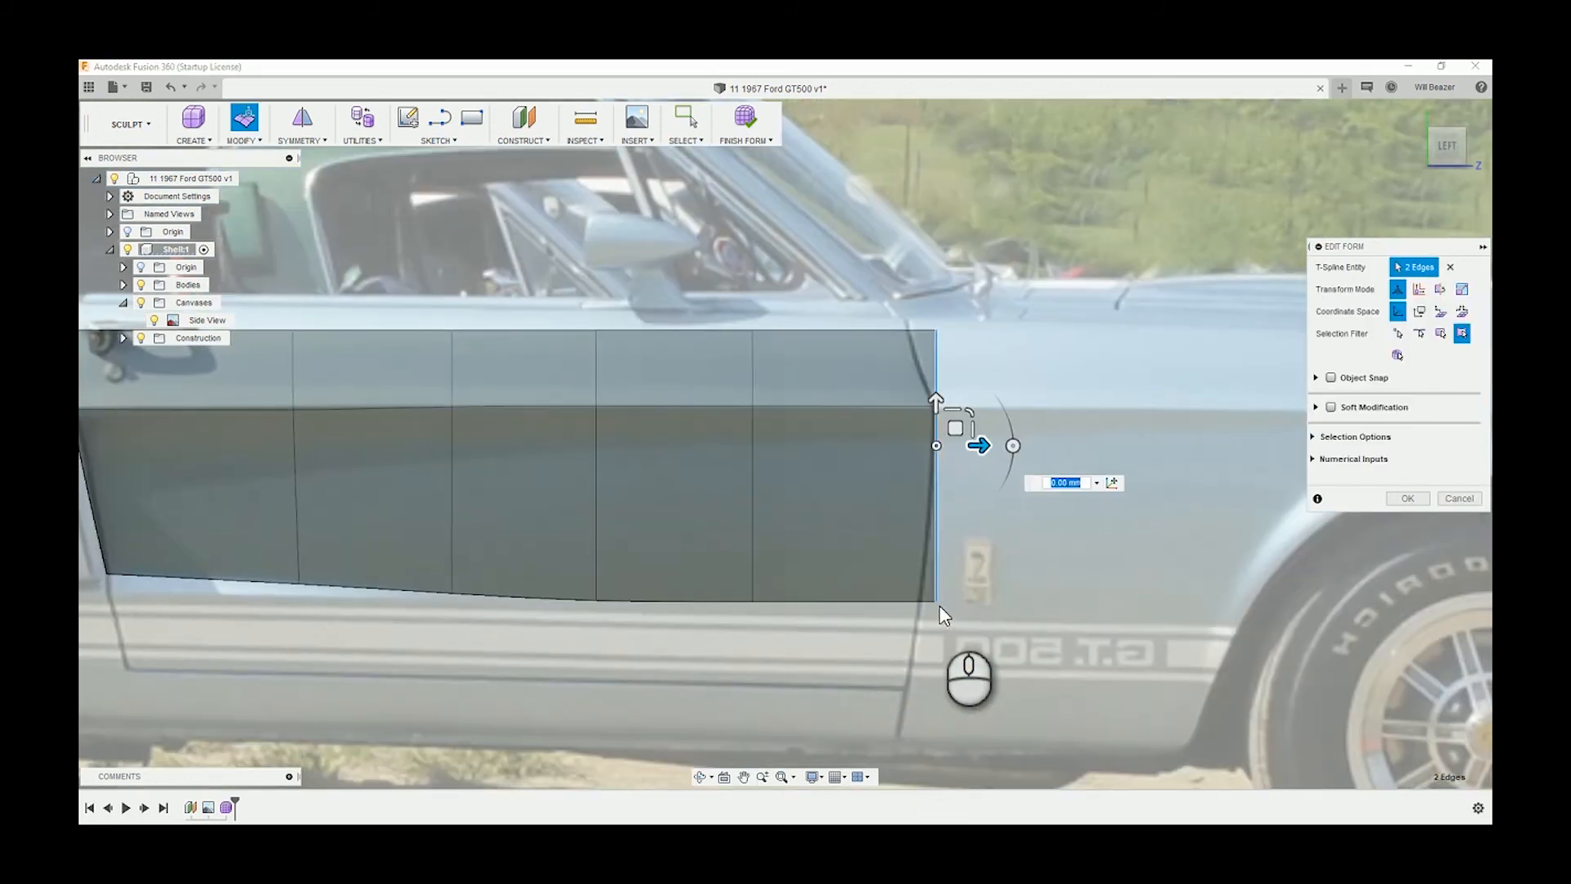
pyautogui.click(936, 602)
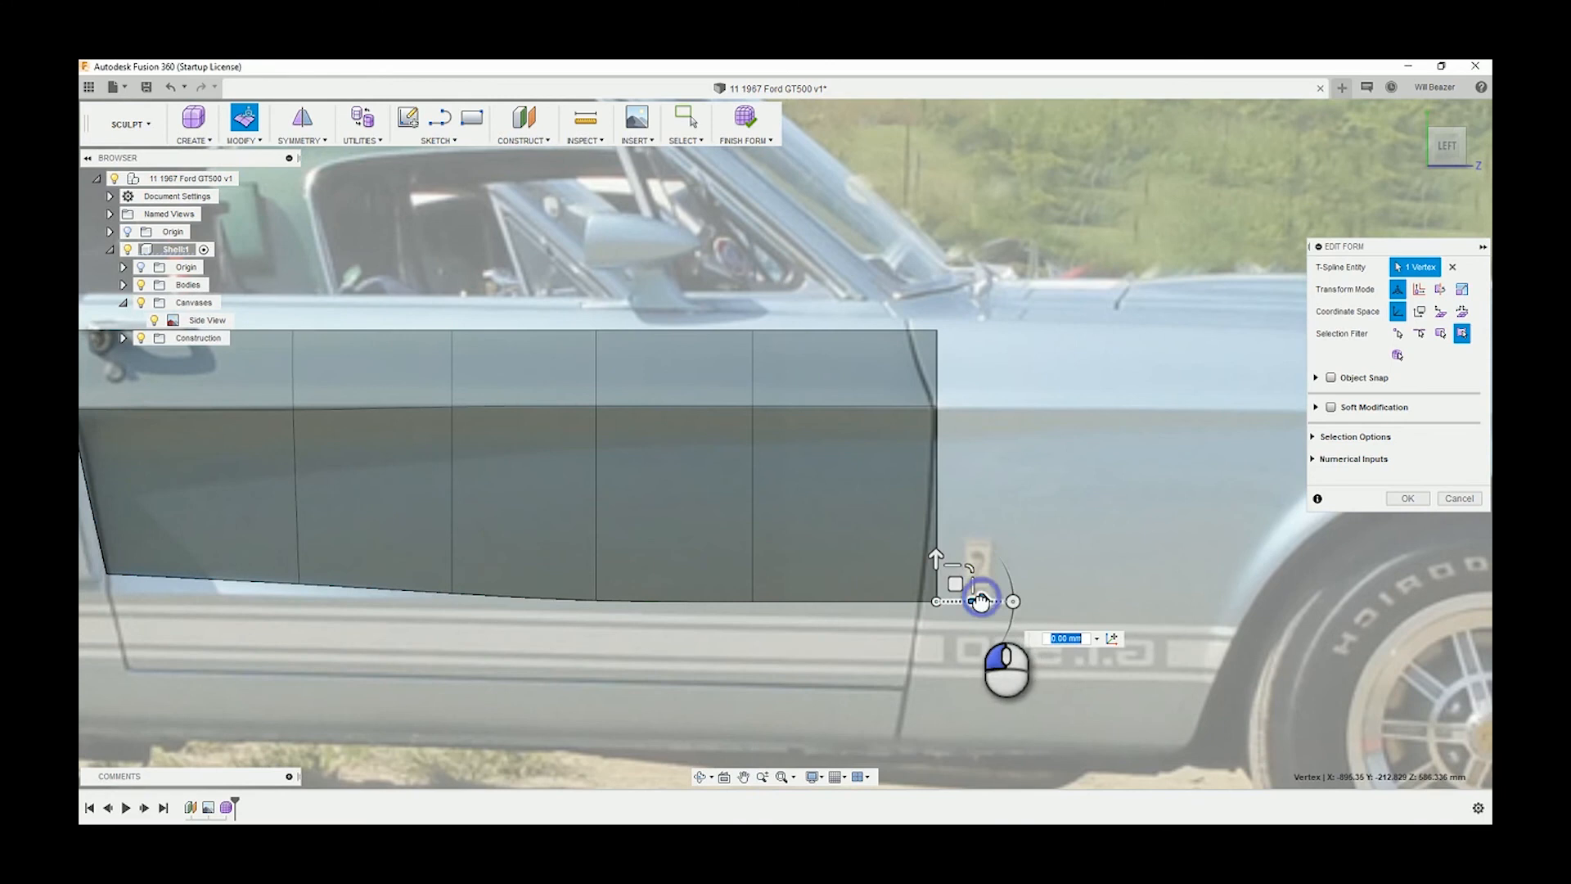
pyautogui.moveTo(980, 600); pyautogui.dragTo(961, 601)
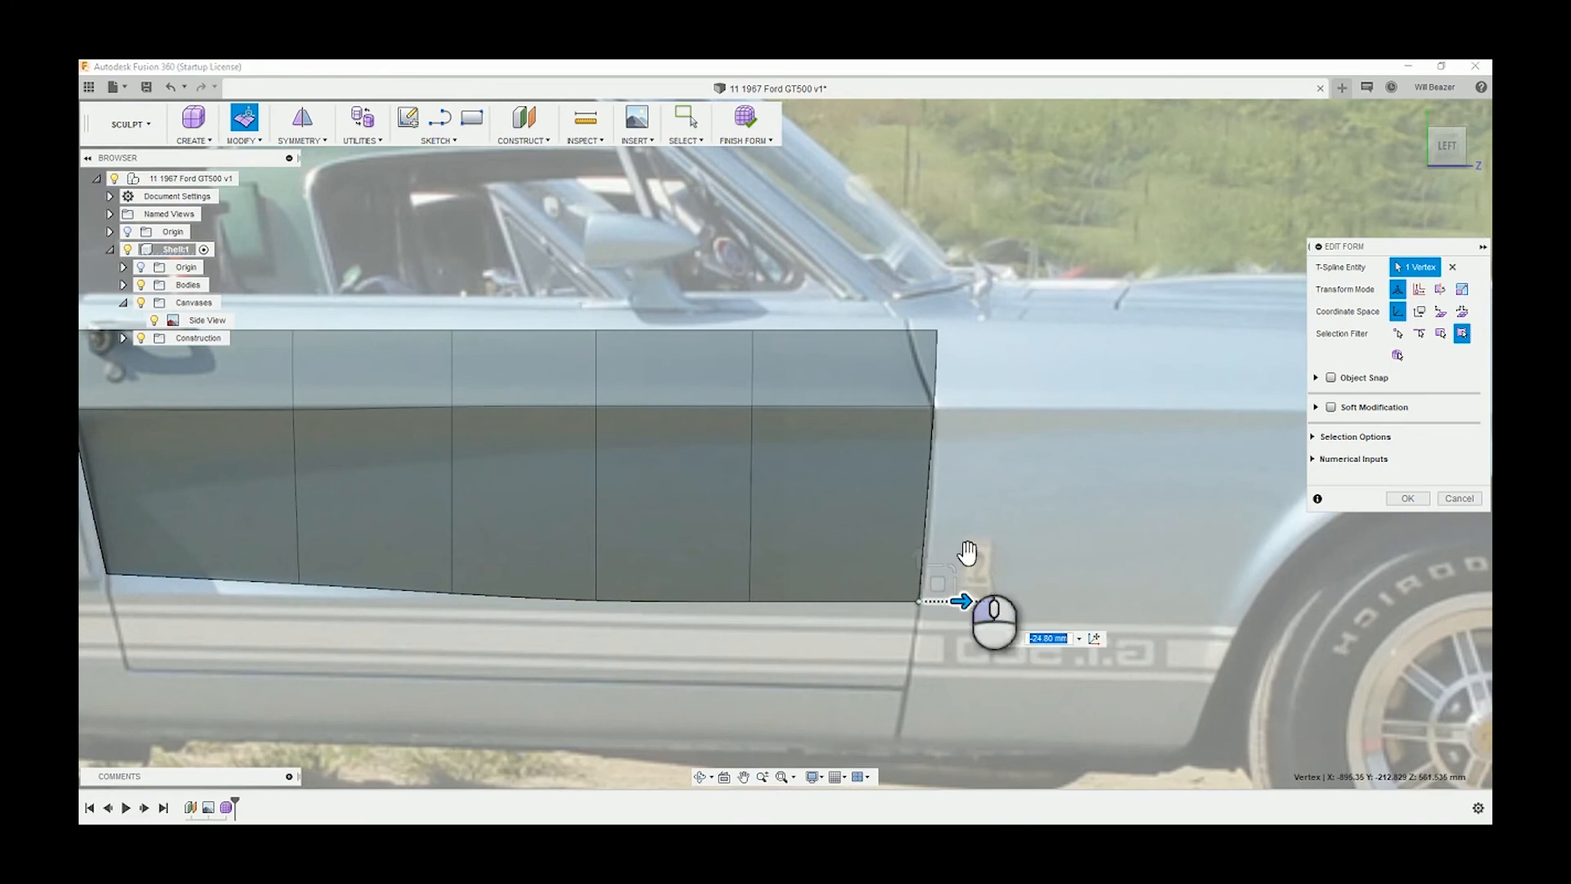
pyautogui.click(937, 331)
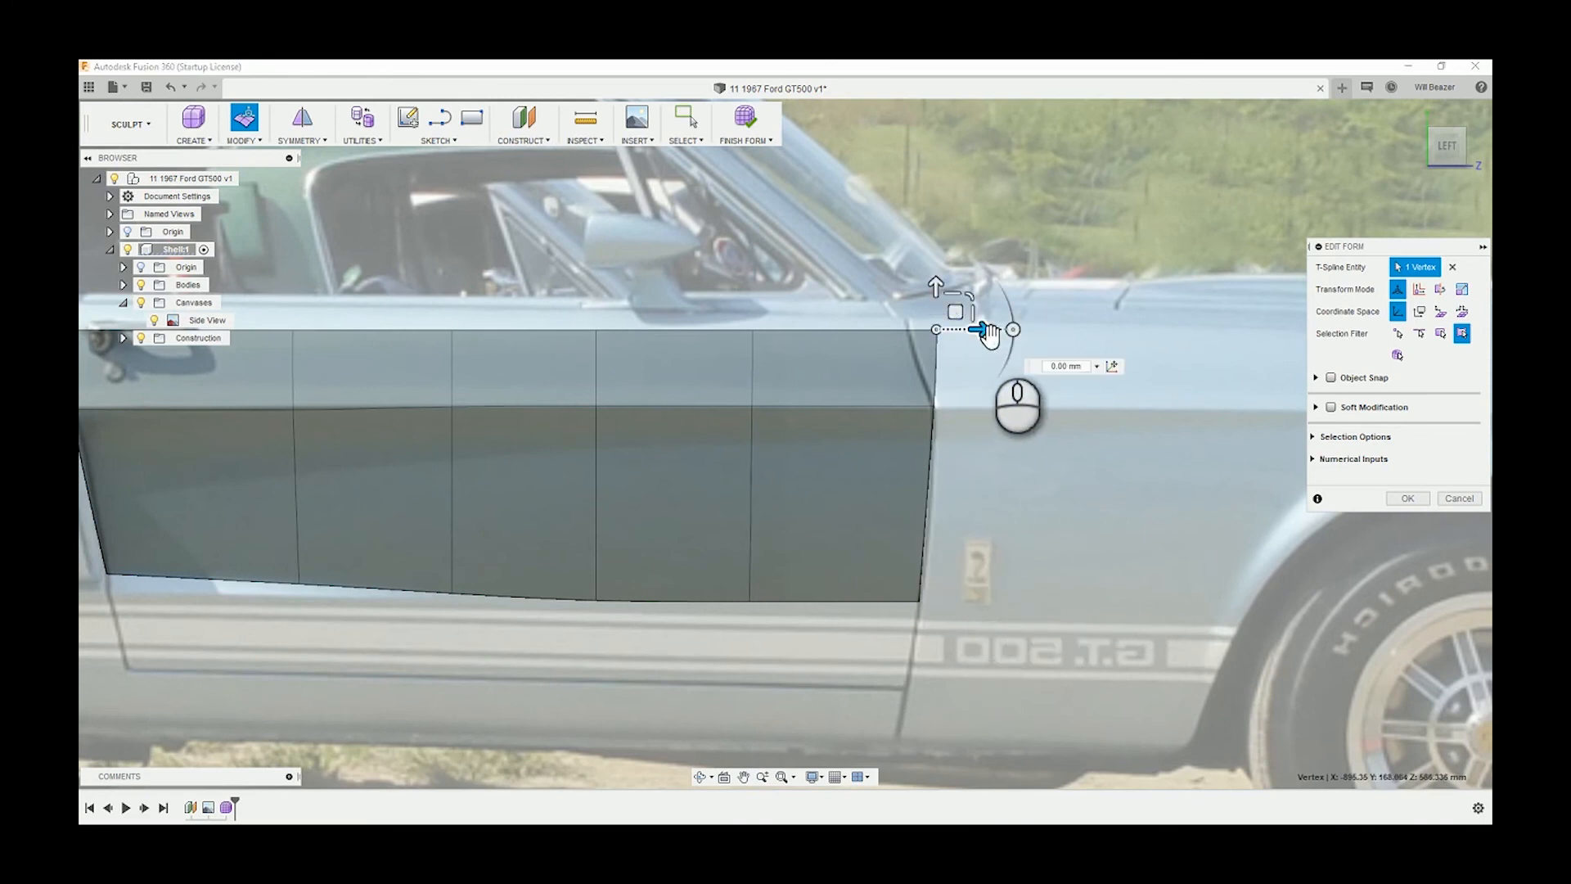
pyautogui.moveTo(960, 333); pyautogui.dragTo(954, 340)
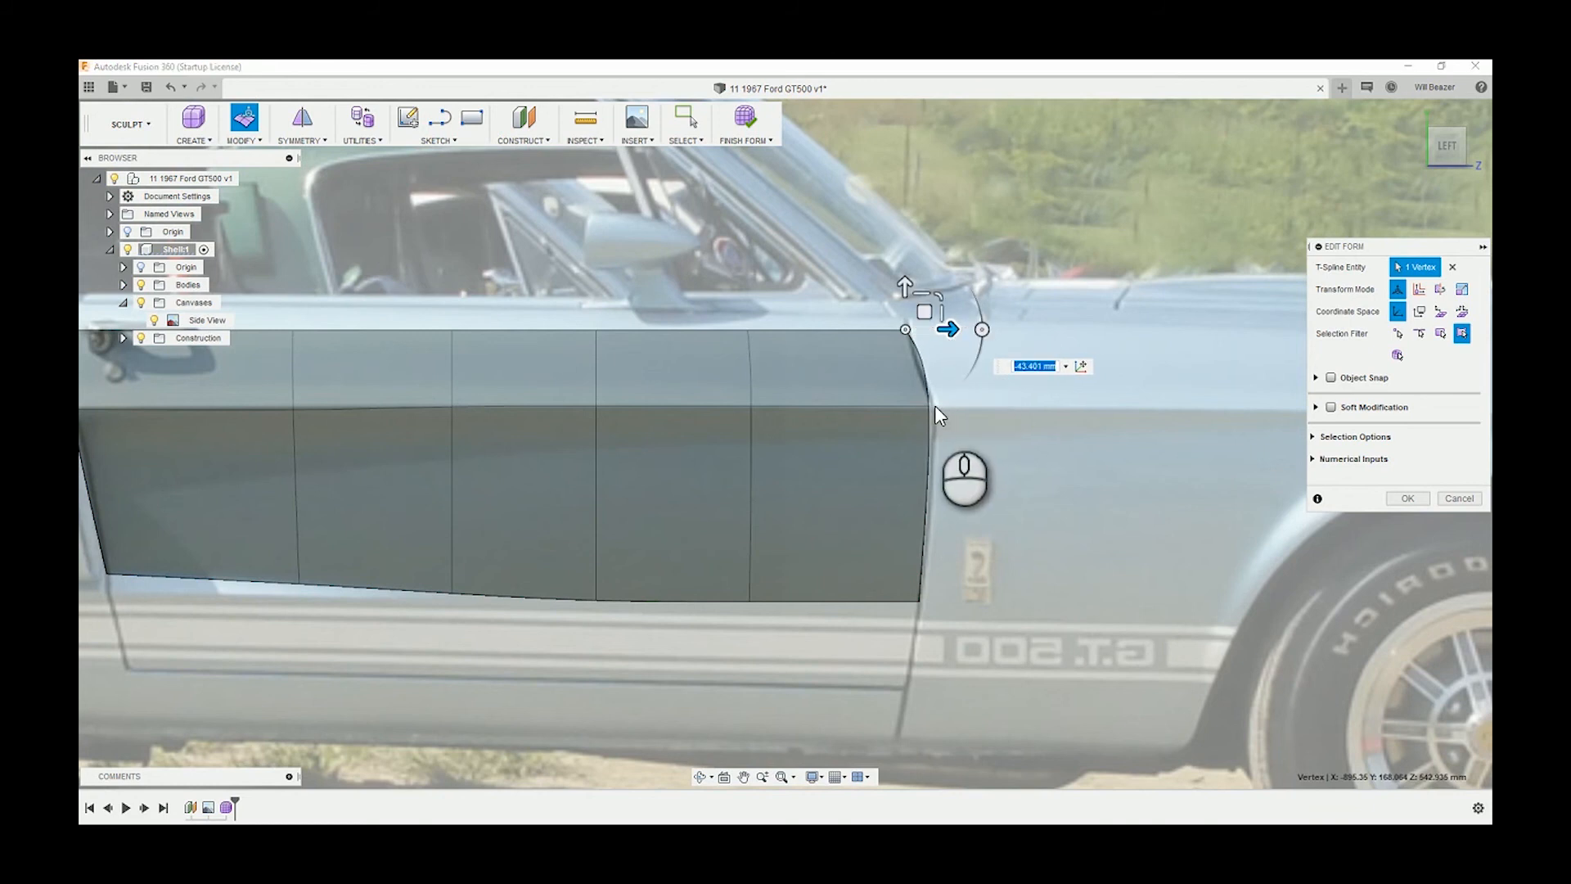
pyautogui.click(933, 405)
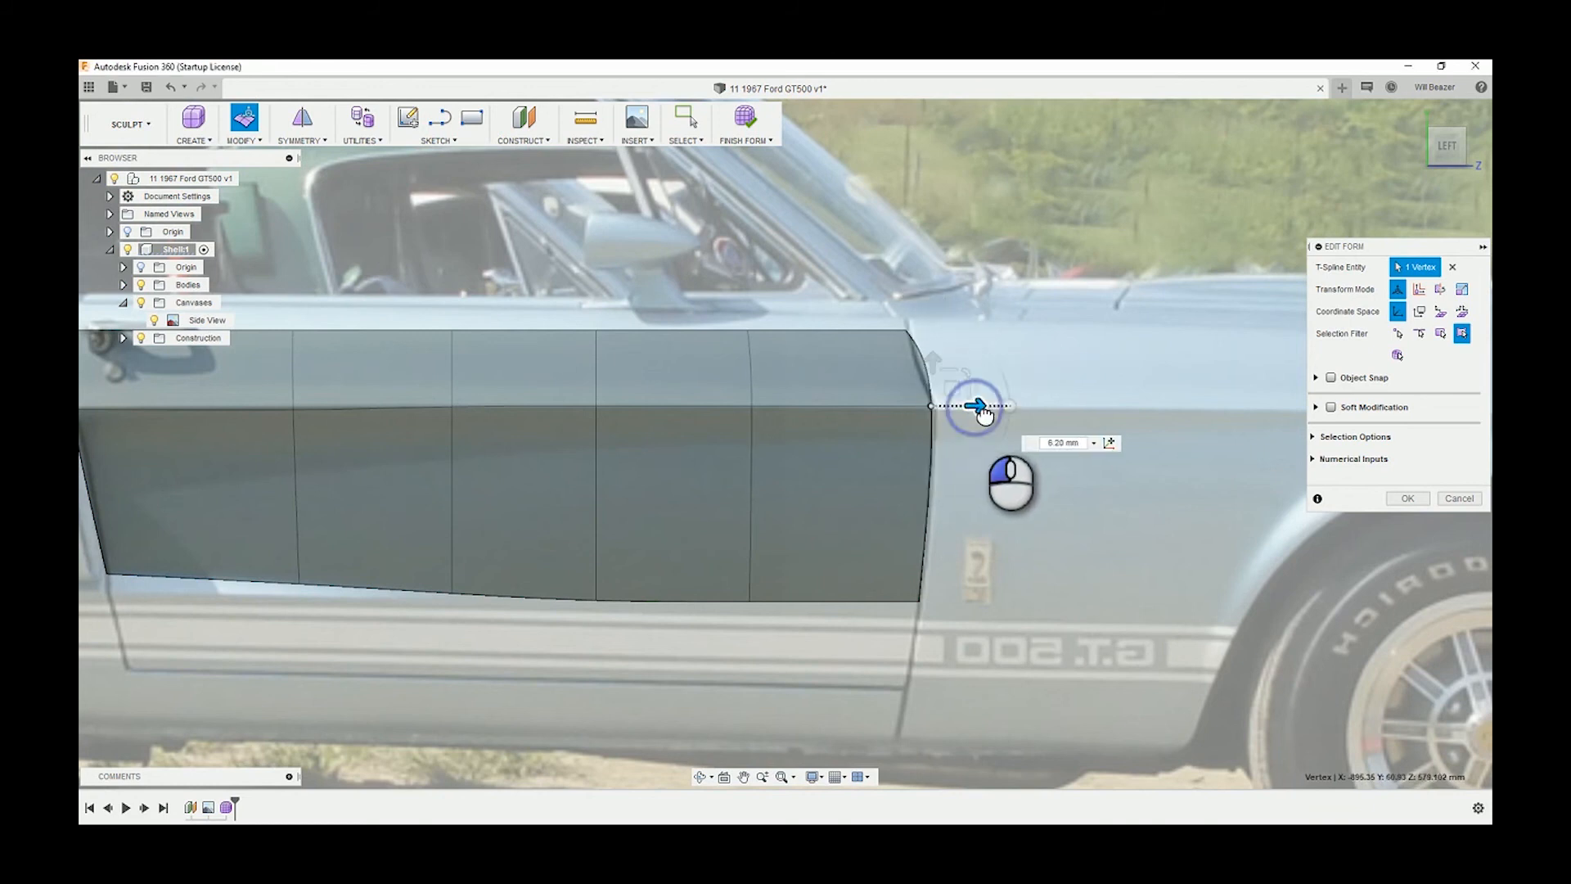
pyautogui.moveTo(972, 406); pyautogui.dragTo(981, 406)
pyautogui.scroll(-3, 918, 494)
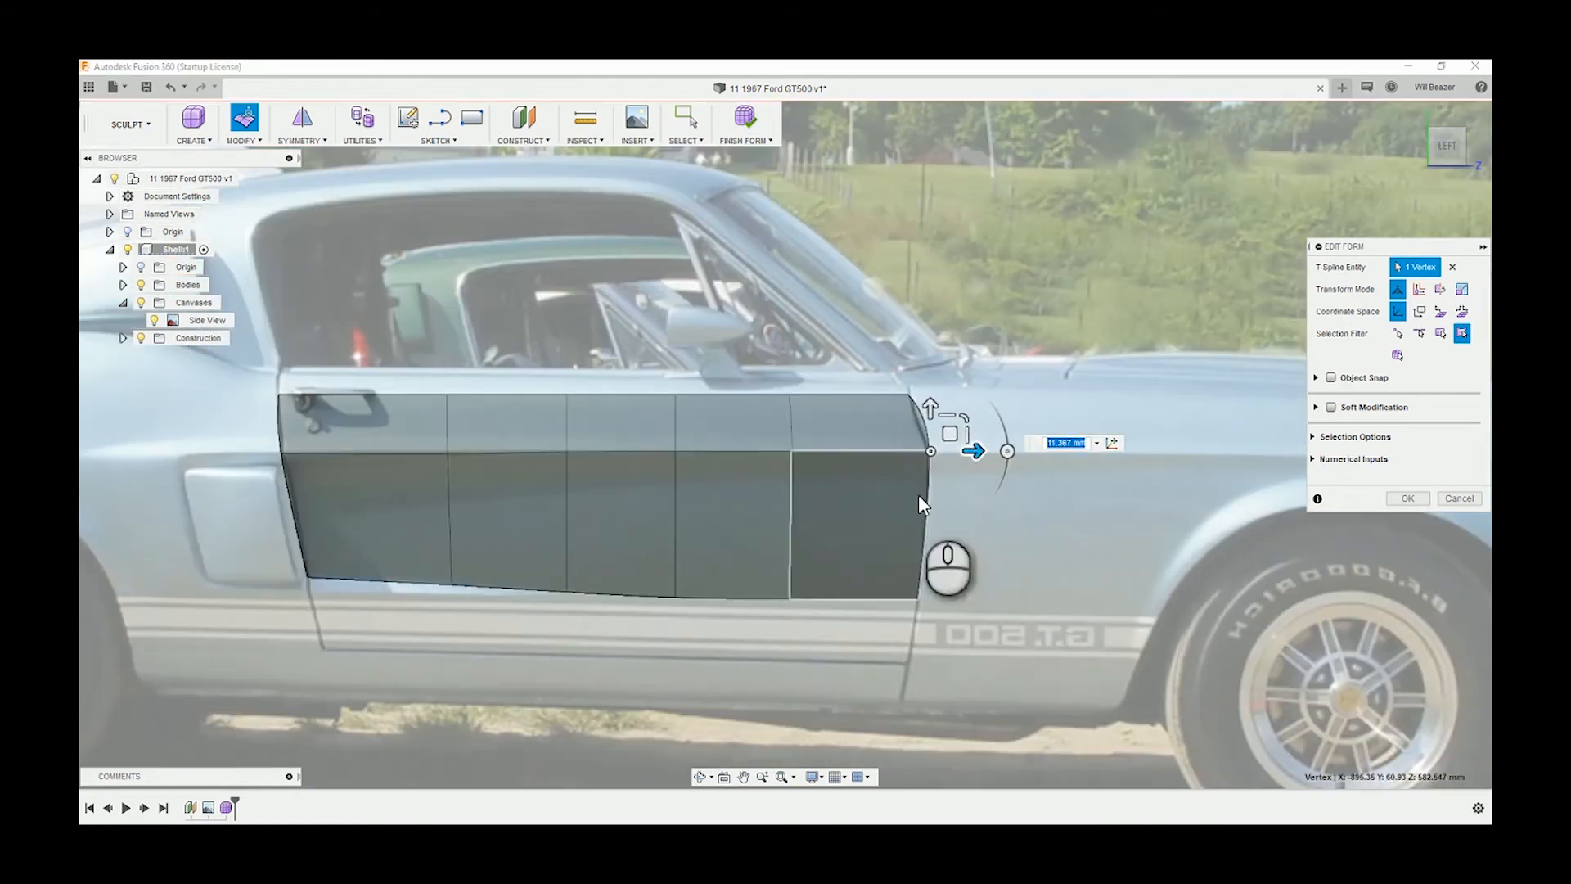
# Rotate the panel's upper front edge about 60 degrees in the side view.
pyautogui.click(918, 421)
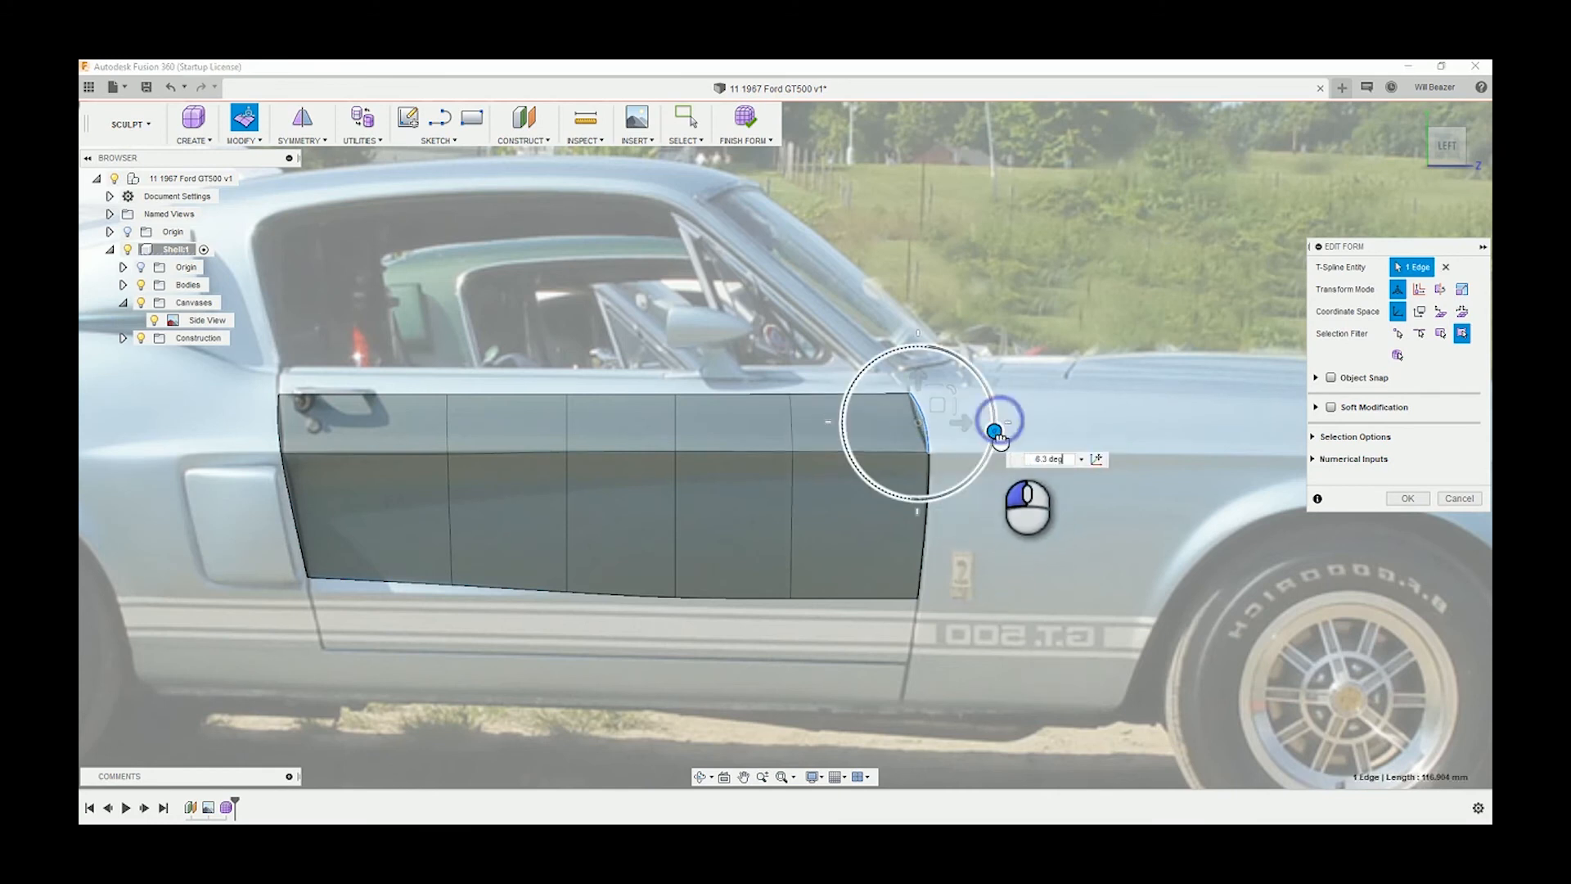
pyautogui.moveTo(993, 420); pyautogui.dragTo(959, 483)
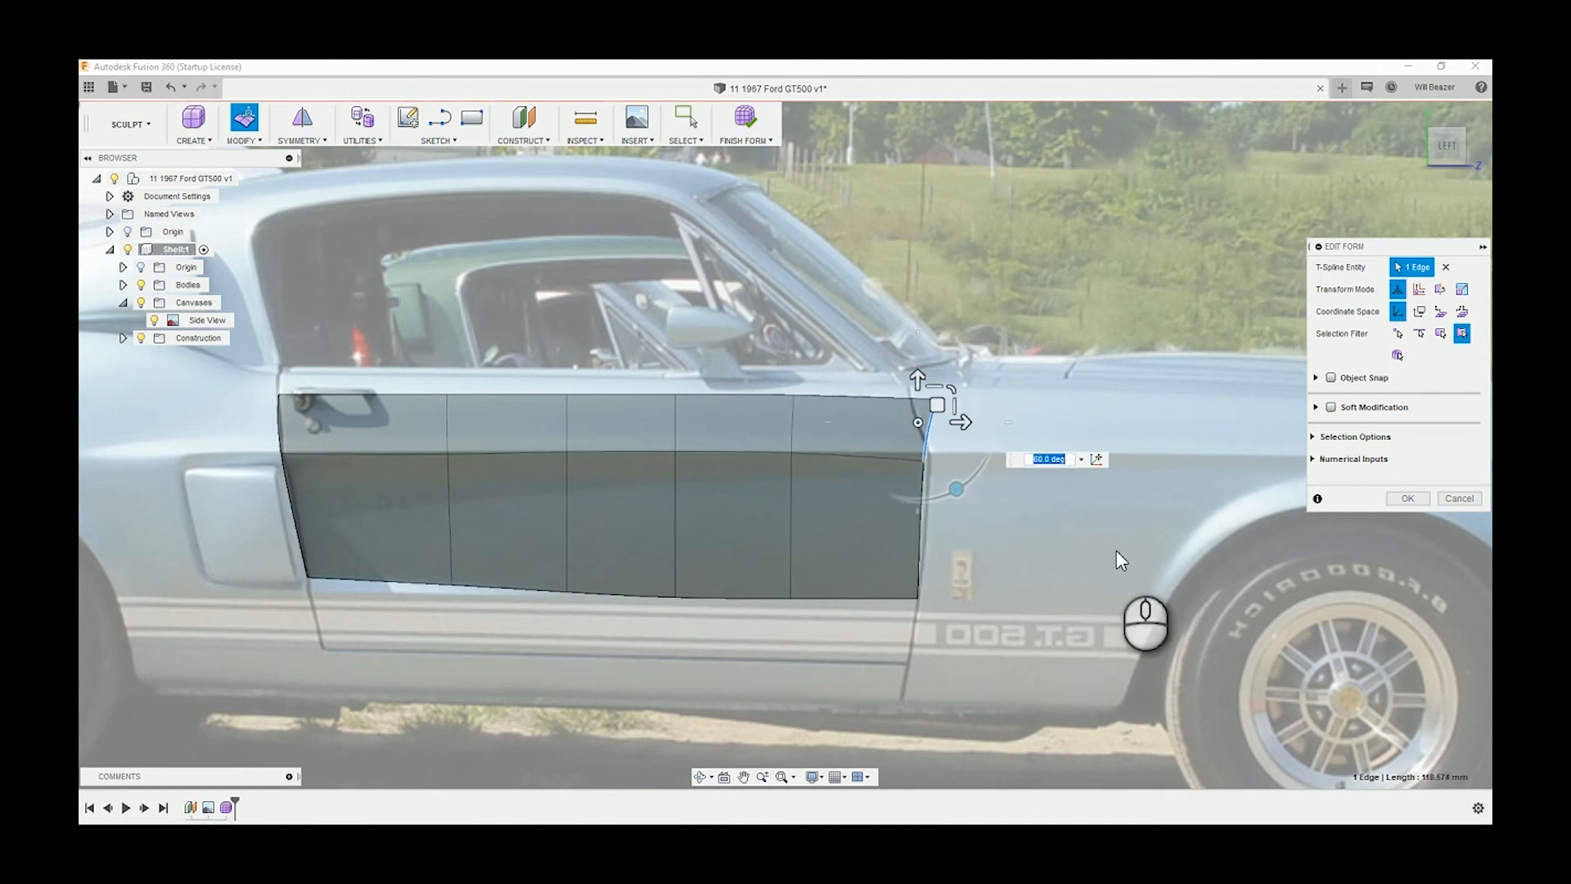
# Extrude the door panel's five bottom edges down about 244 mm, adding a new row of faces.
pyautogui.click(1058, 563)
pyautogui.scroll(-4, 1000, 579)
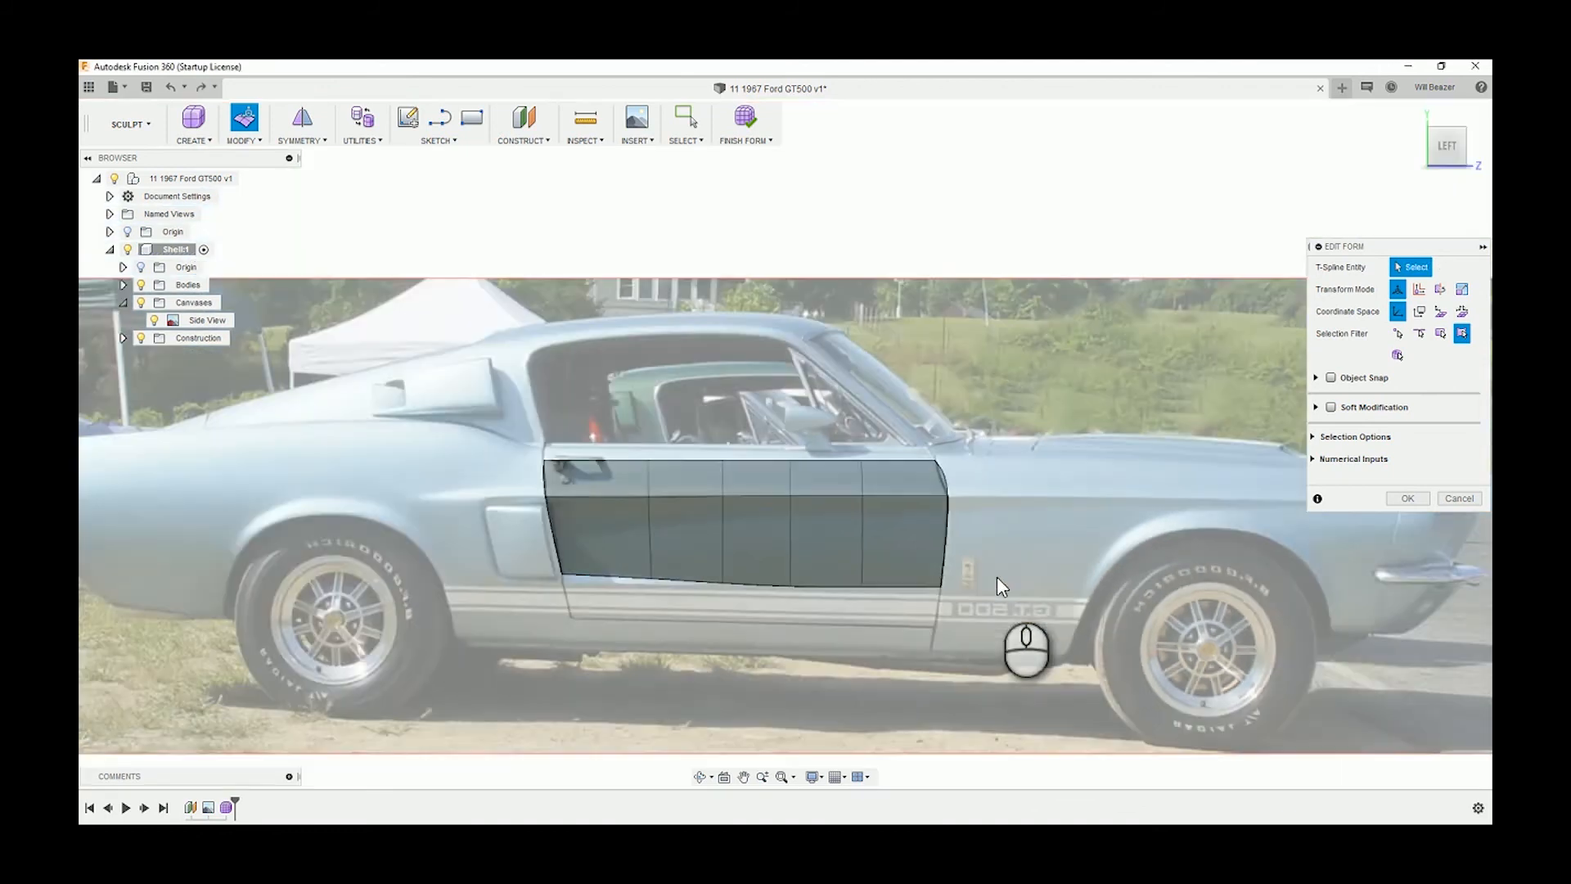
pyautogui.scroll(6, 900, 606)
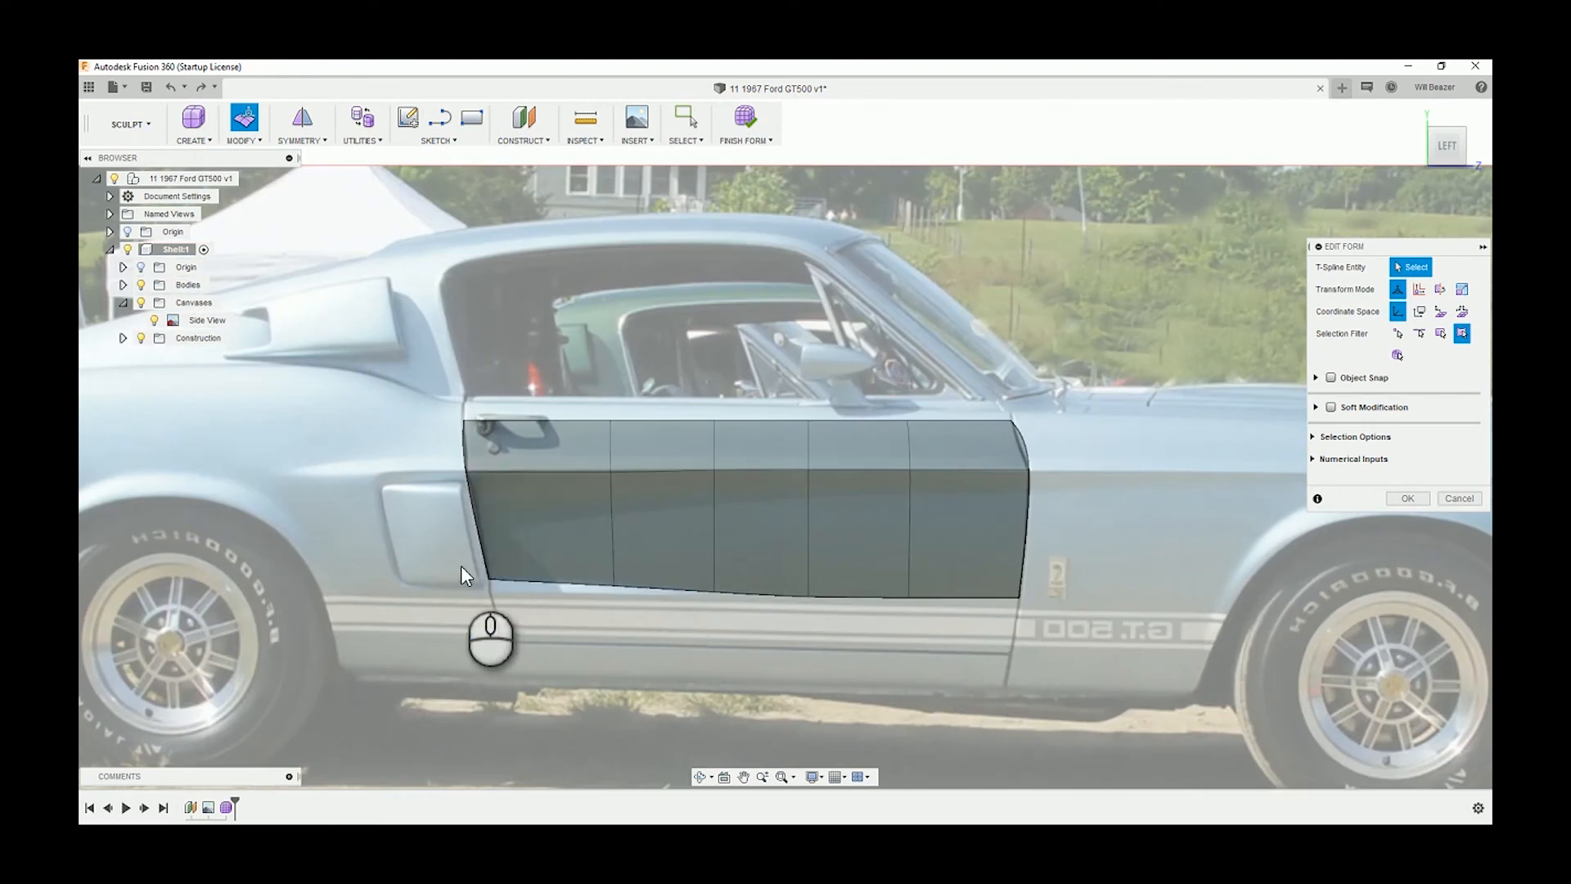
pyautogui.moveTo(461, 566); pyautogui.dragTo(1069, 684)
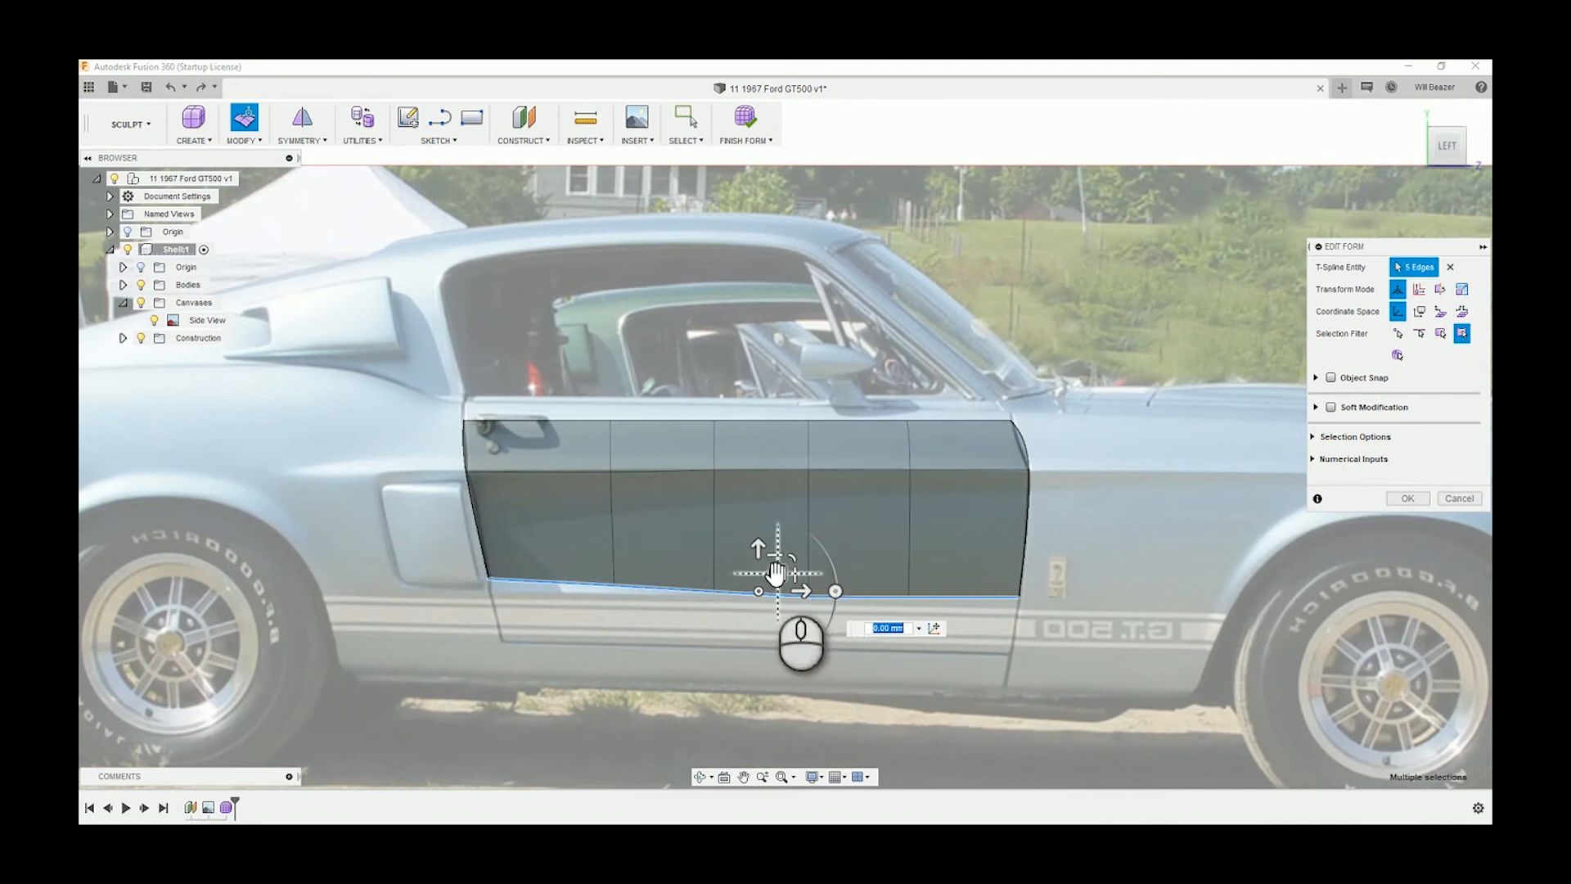
pyautogui.moveTo(759, 555); pyautogui.dragTo(788, 671)
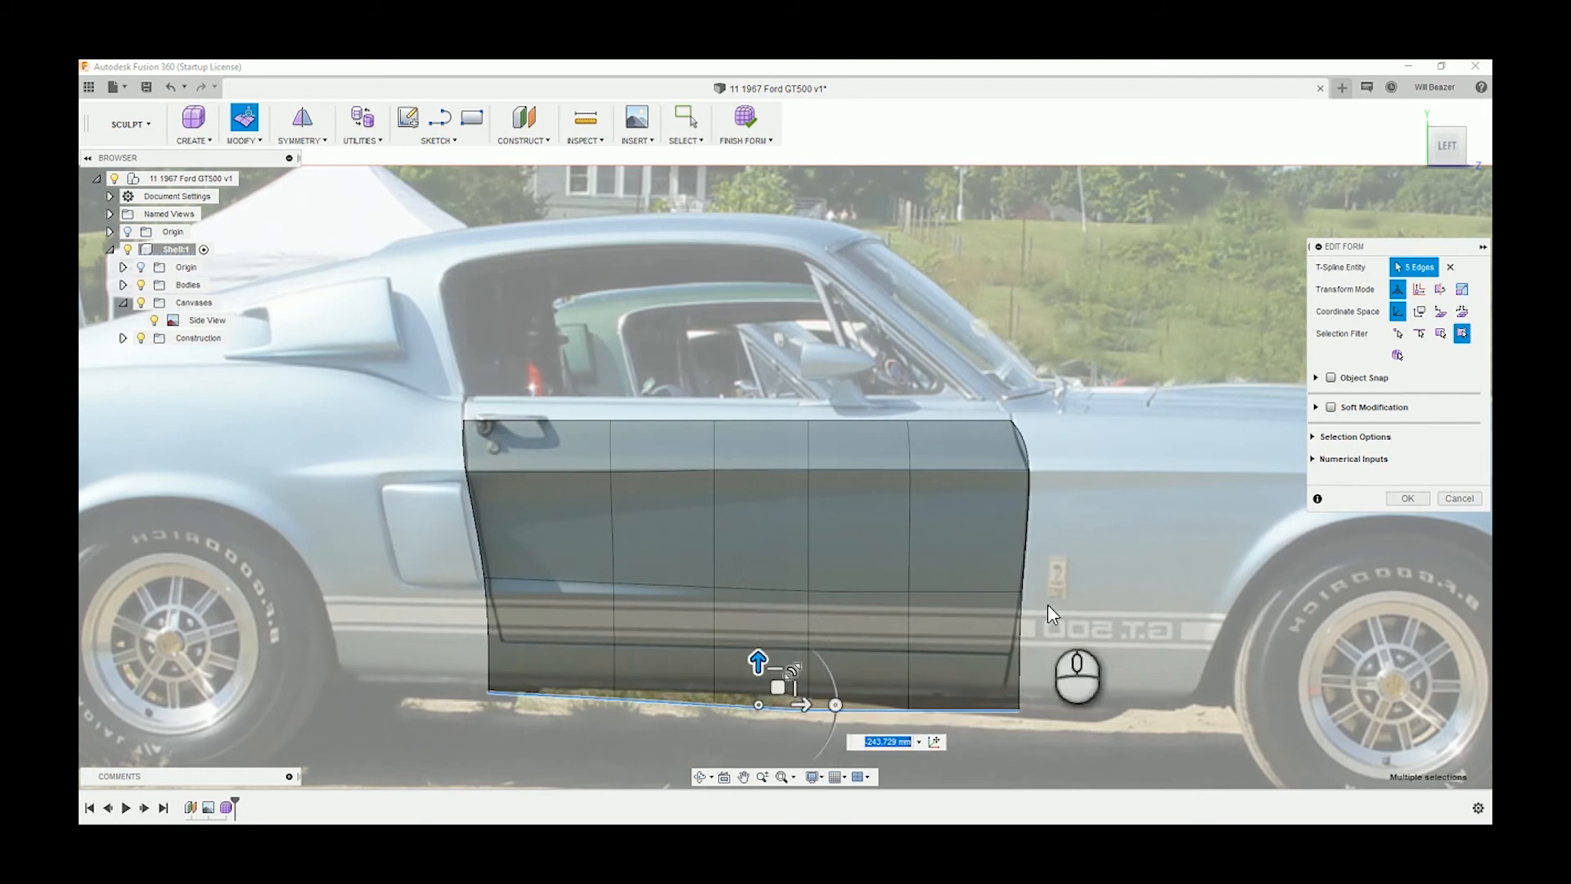
pyautogui.click(456, 679)
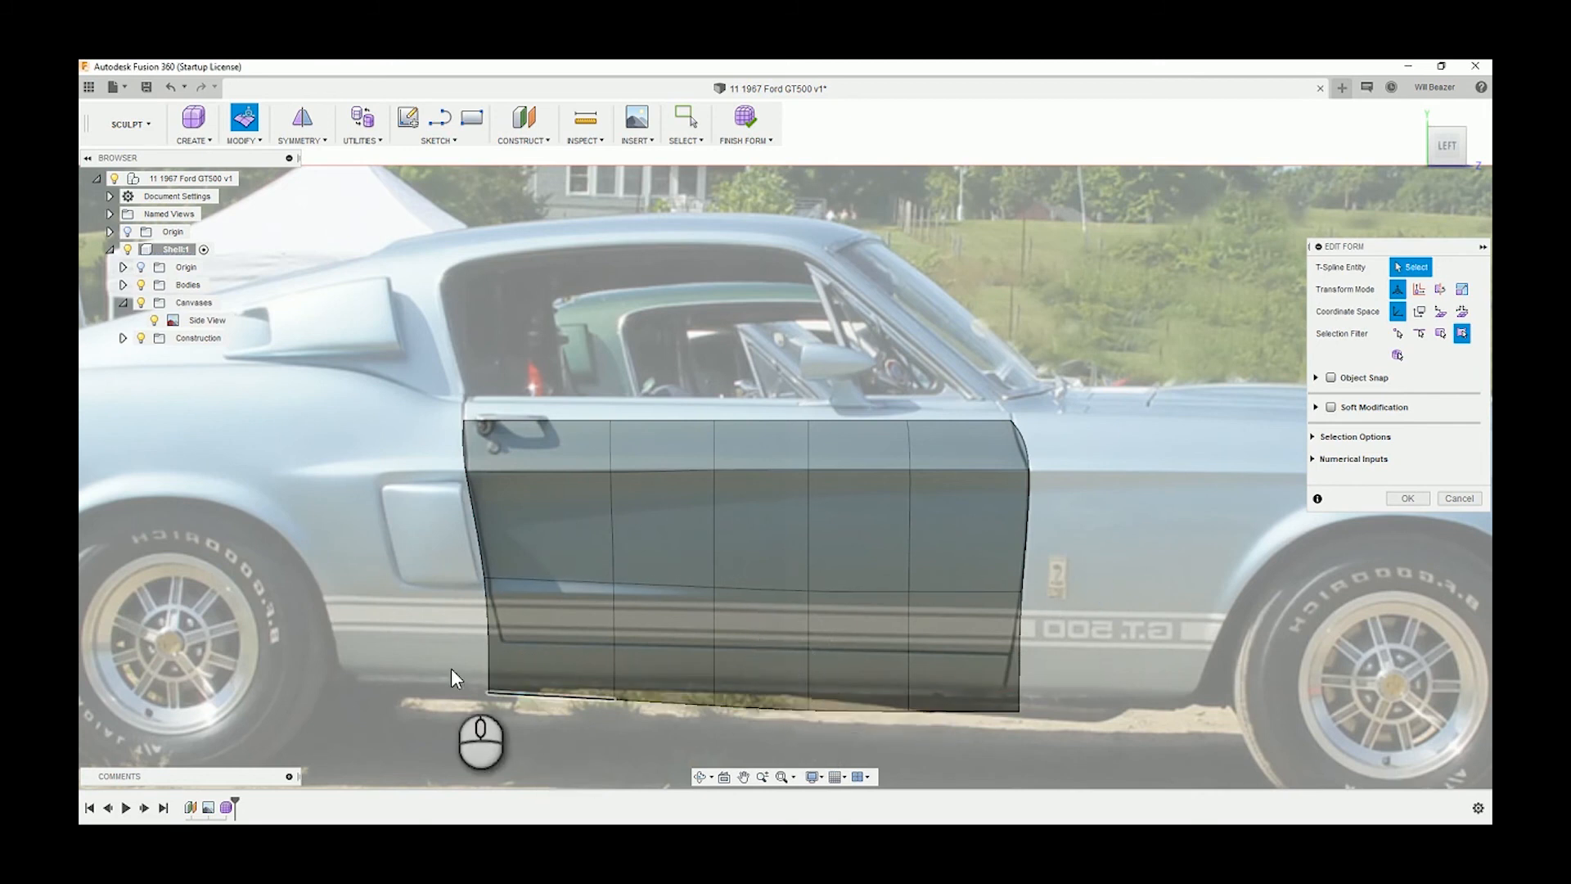
# Raise the five new bottom edges about 136 mm towards the door's lower gap.
pyautogui.click(489, 691)
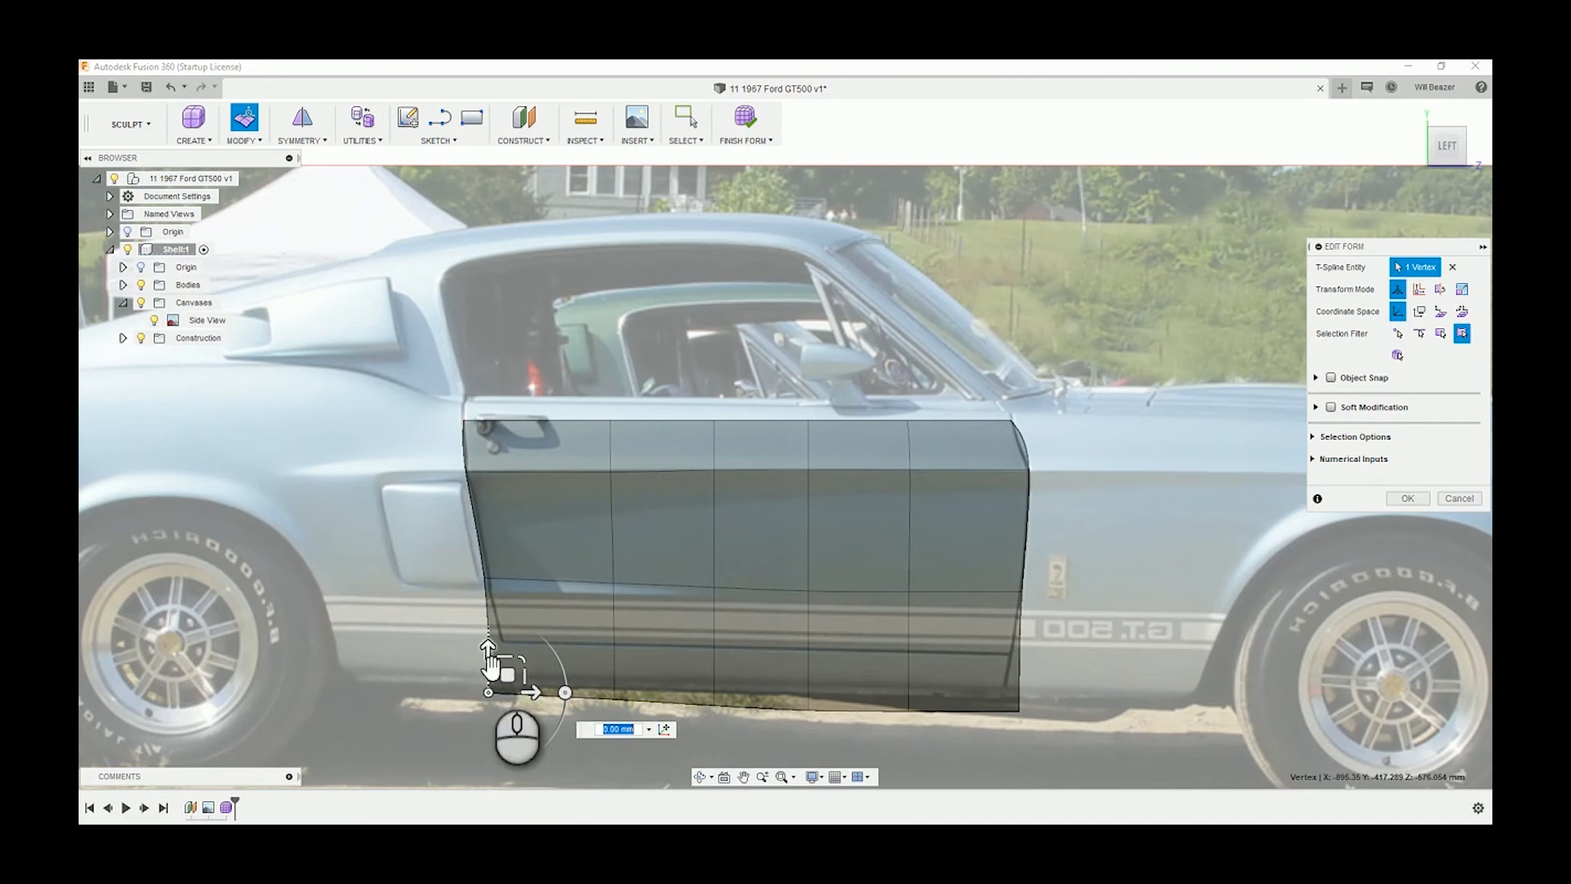
pyautogui.click(422, 675)
pyautogui.moveTo(422, 666); pyautogui.dragTo(1038, 753)
pyautogui.moveTo(759, 672); pyautogui.dragTo(787, 619)
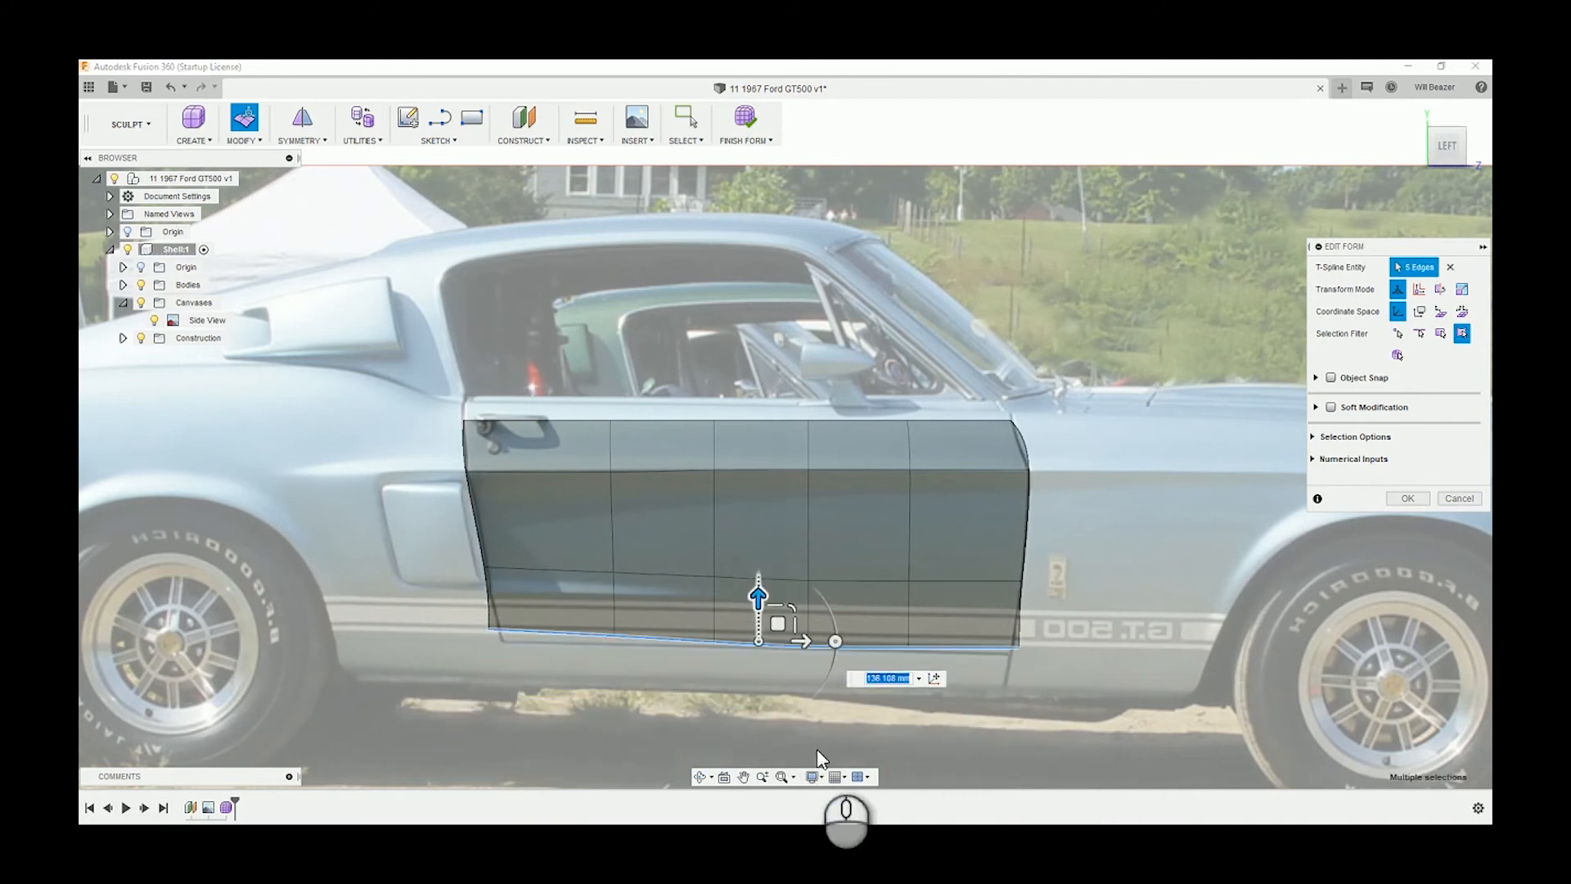
pyautogui.click(816, 749)
# Move the bottom front corner down about 9 mm and back about 14 mm, and lower the adjacent bottom vertex about 6 mm.
pyautogui.click(1015, 647)
pyautogui.moveTo(1019, 646)
pyautogui.mouseDown()
pyautogui.moveTo(1026, 629)
pyautogui.moveTo(1031, 644)
pyautogui.mouseUp()
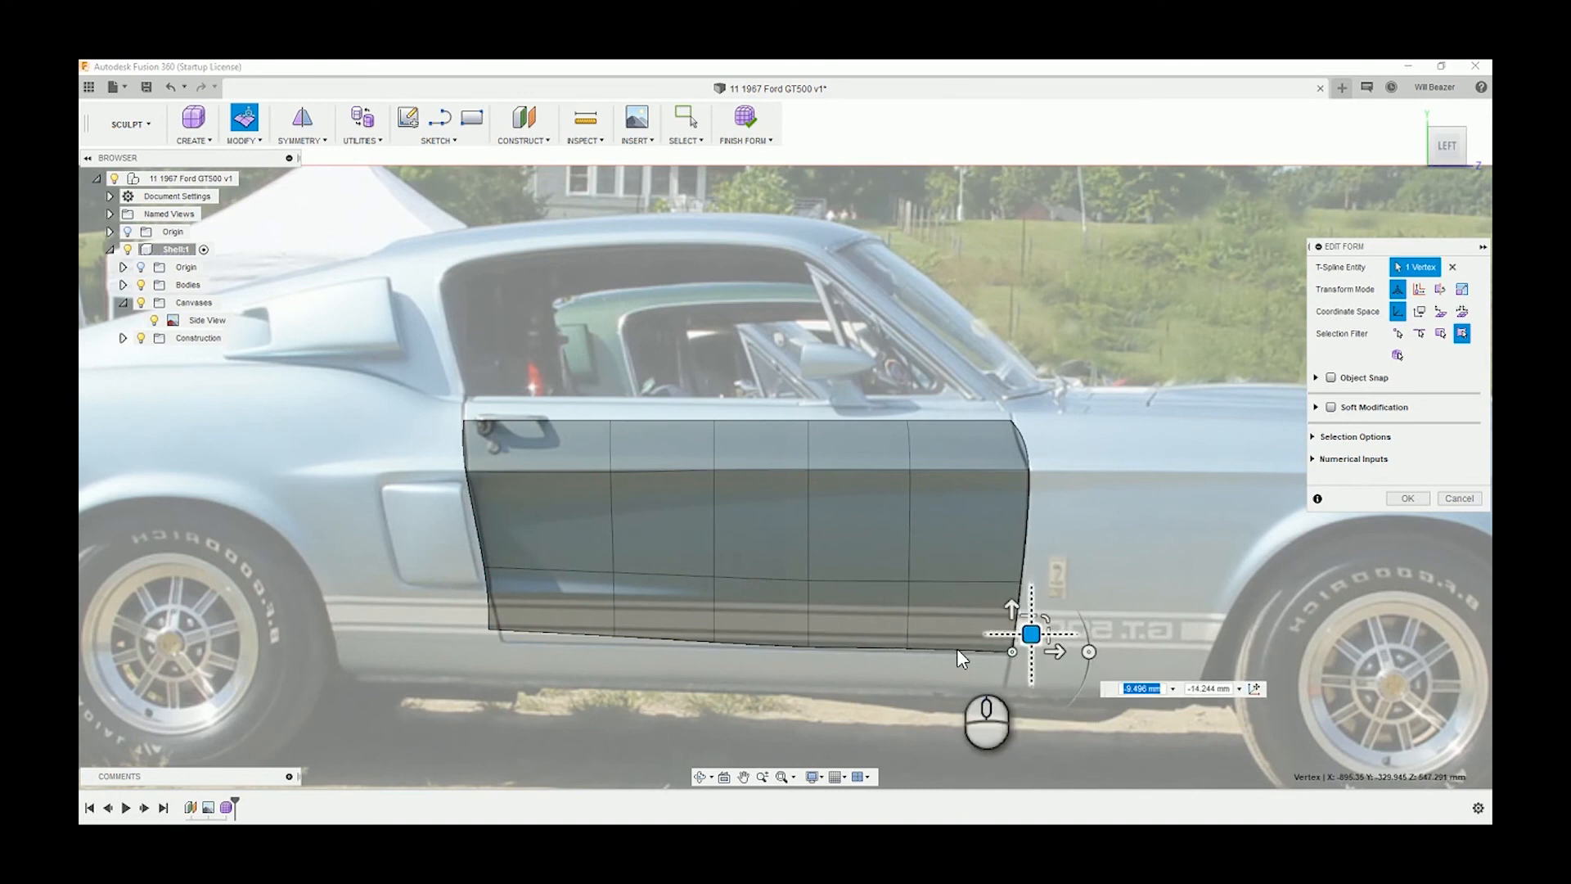
pyautogui.click(905, 646)
pyautogui.scroll(4, 906, 655)
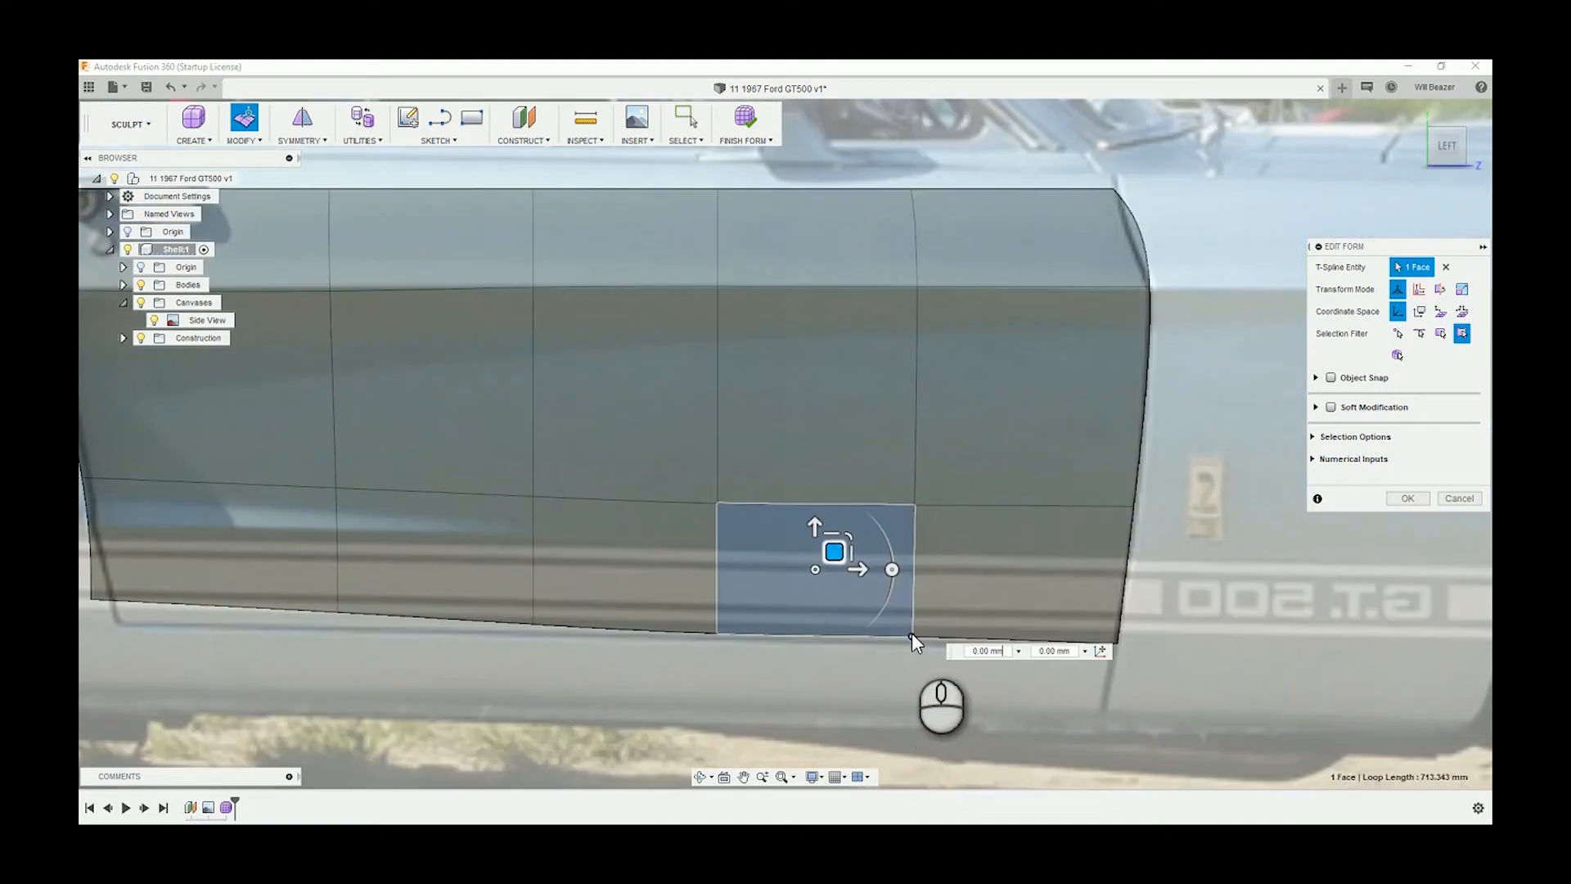
pyautogui.click(918, 615)
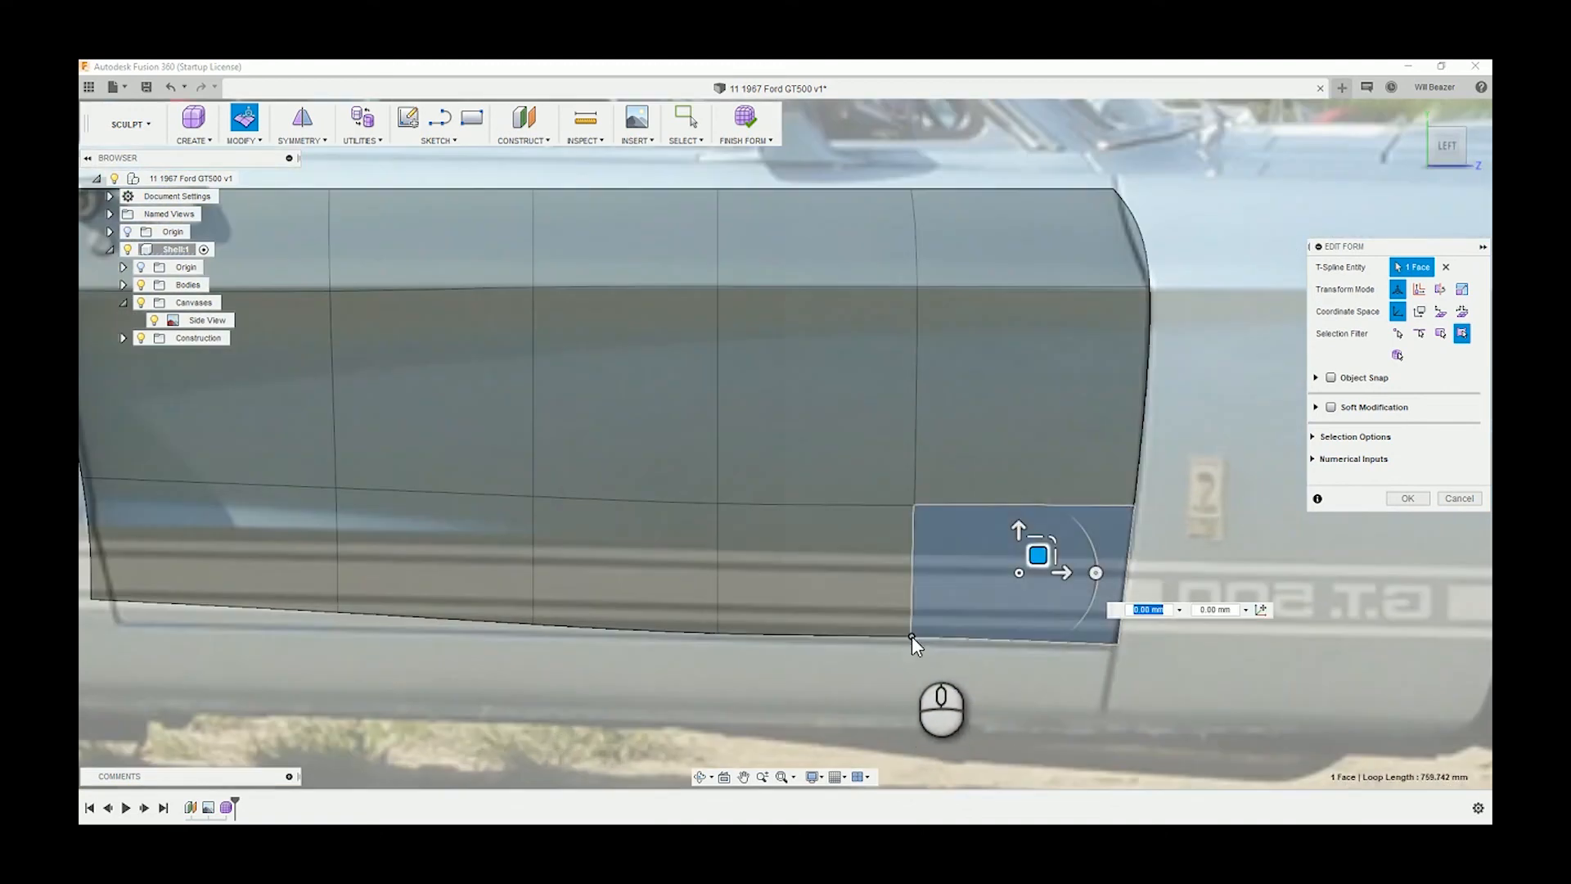
pyautogui.click(912, 636)
pyautogui.moveTo(931, 622); pyautogui.dragTo(929, 624)
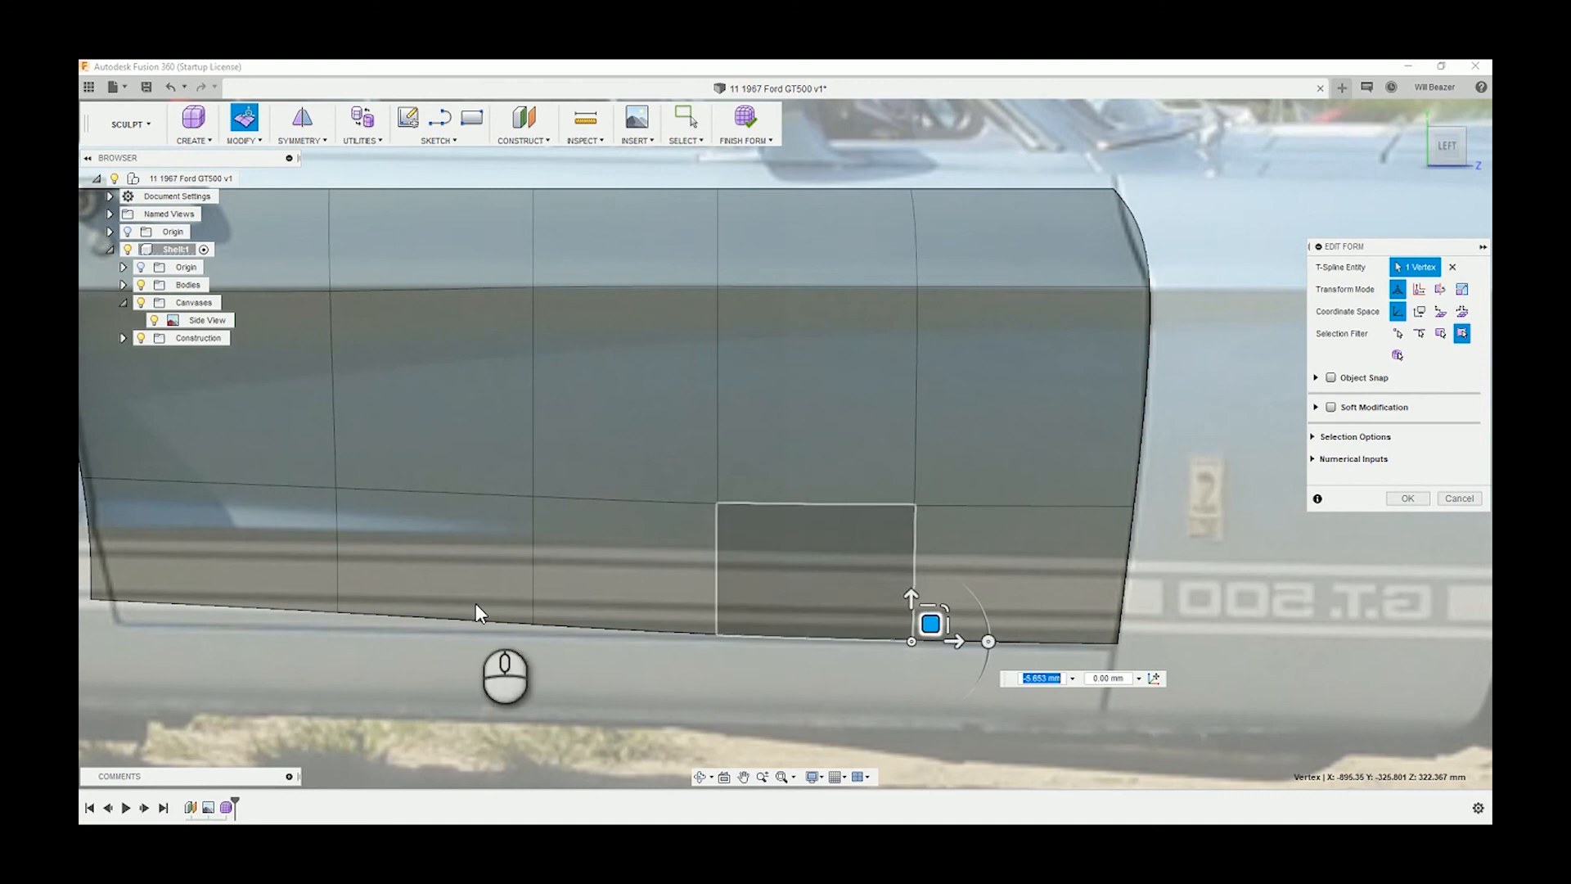
# Fit the bottom edge's rear part to the gap: third vertex down about 11 mm, second down about 16 mm, third back up about 4 mm.
pyautogui.moveTo(532, 627)
pyautogui.mouseDown()
pyautogui.moveTo(543, 610)
pyautogui.moveTo(548, 625)
pyautogui.mouseUp()
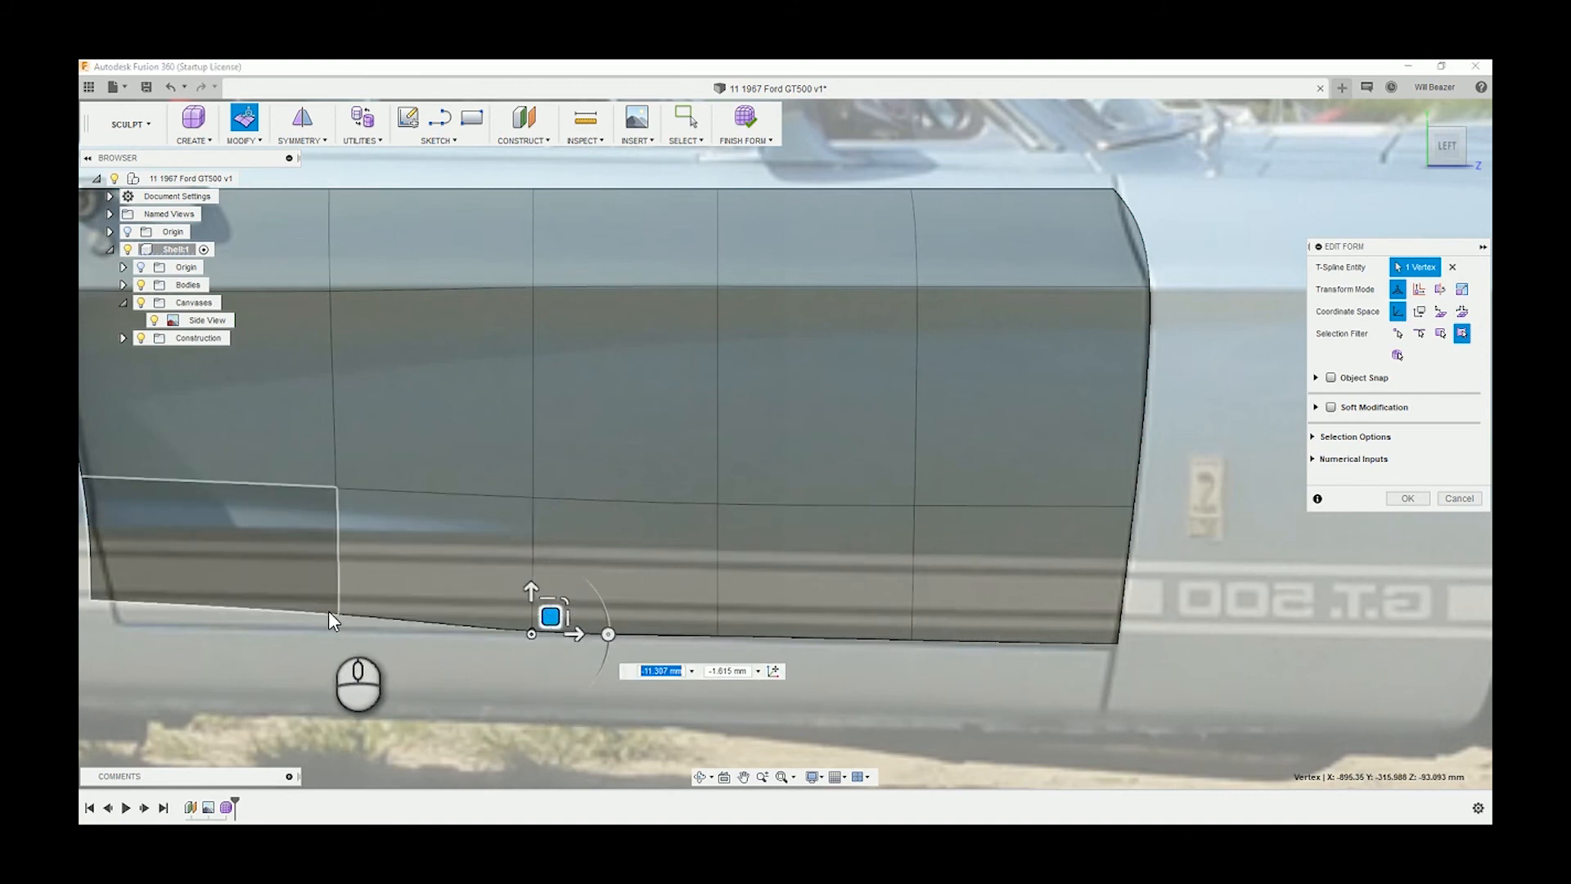
pyautogui.moveTo(337, 615); pyautogui.dragTo(363, 623)
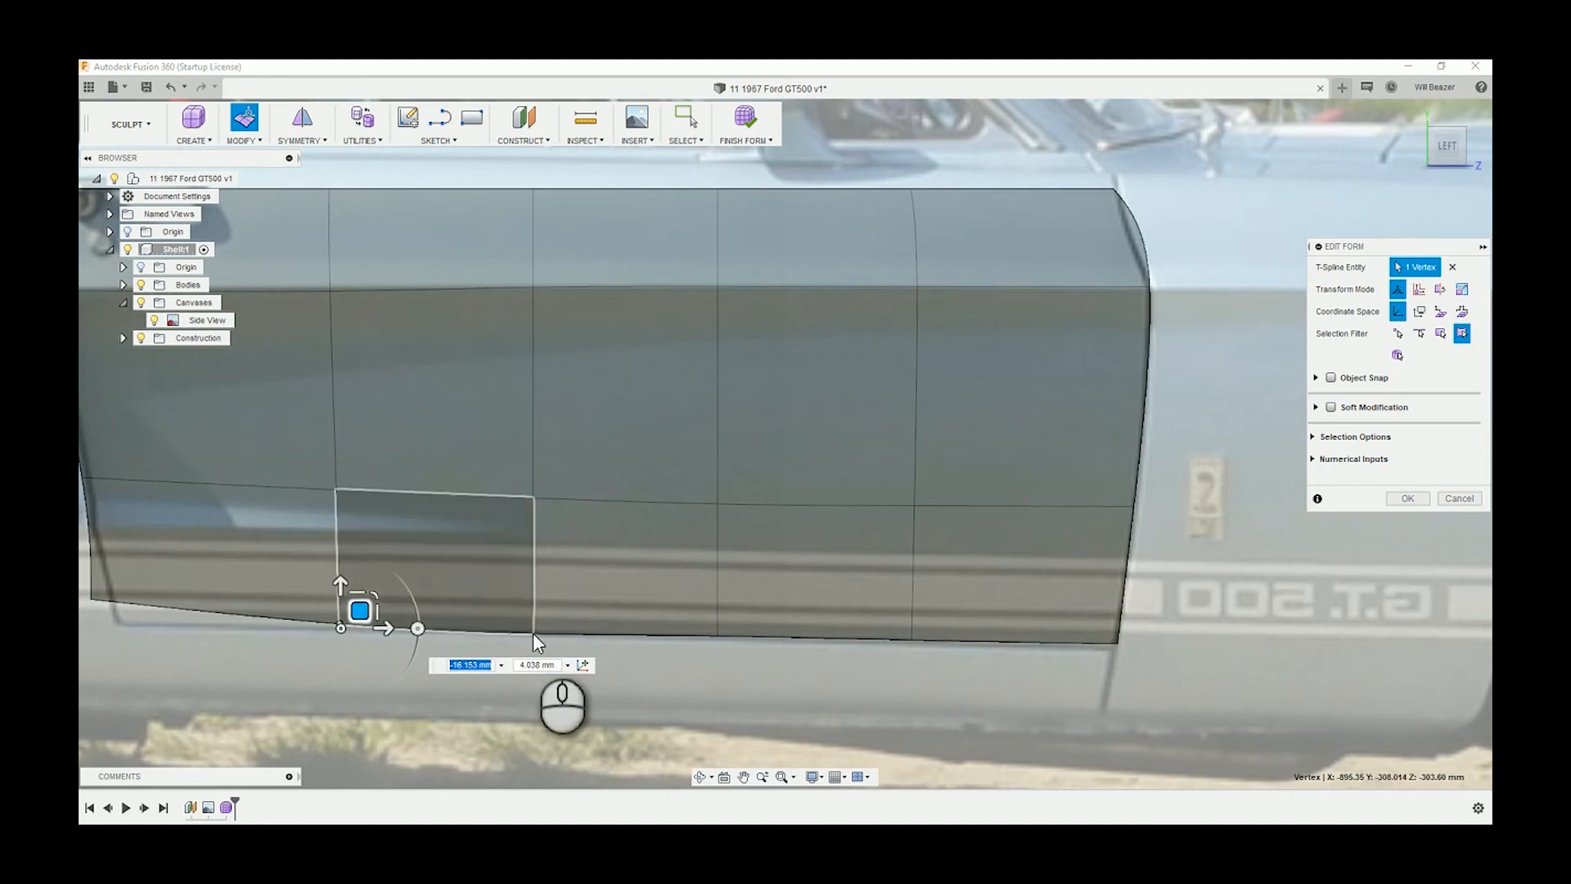
pyautogui.click(534, 630)
pyautogui.click(533, 631)
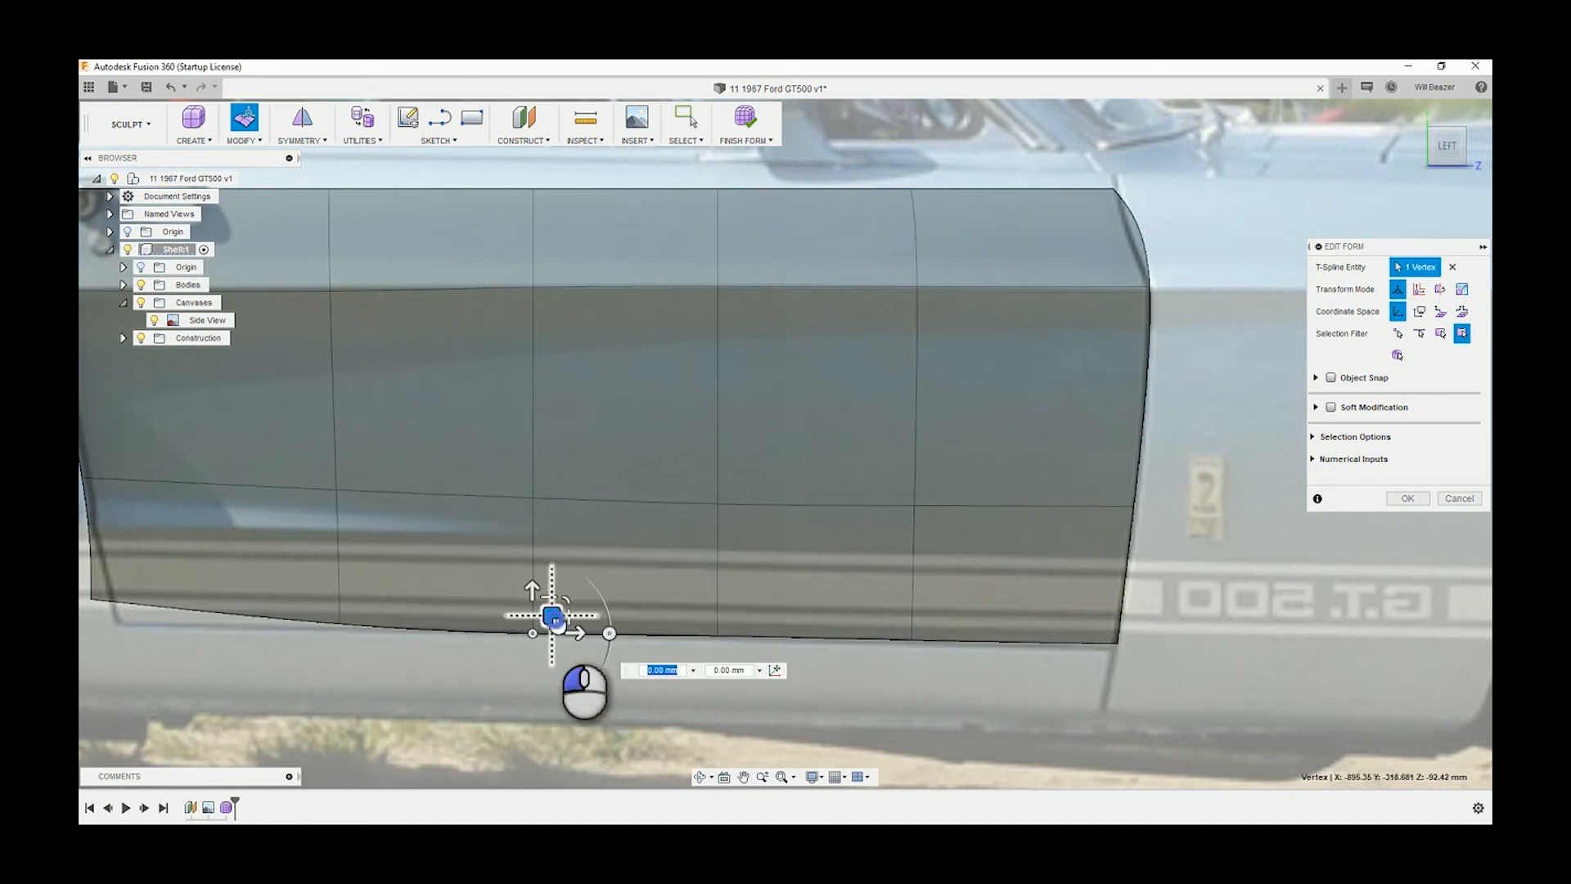
pyautogui.moveTo(555, 615); pyautogui.dragTo(555, 616)
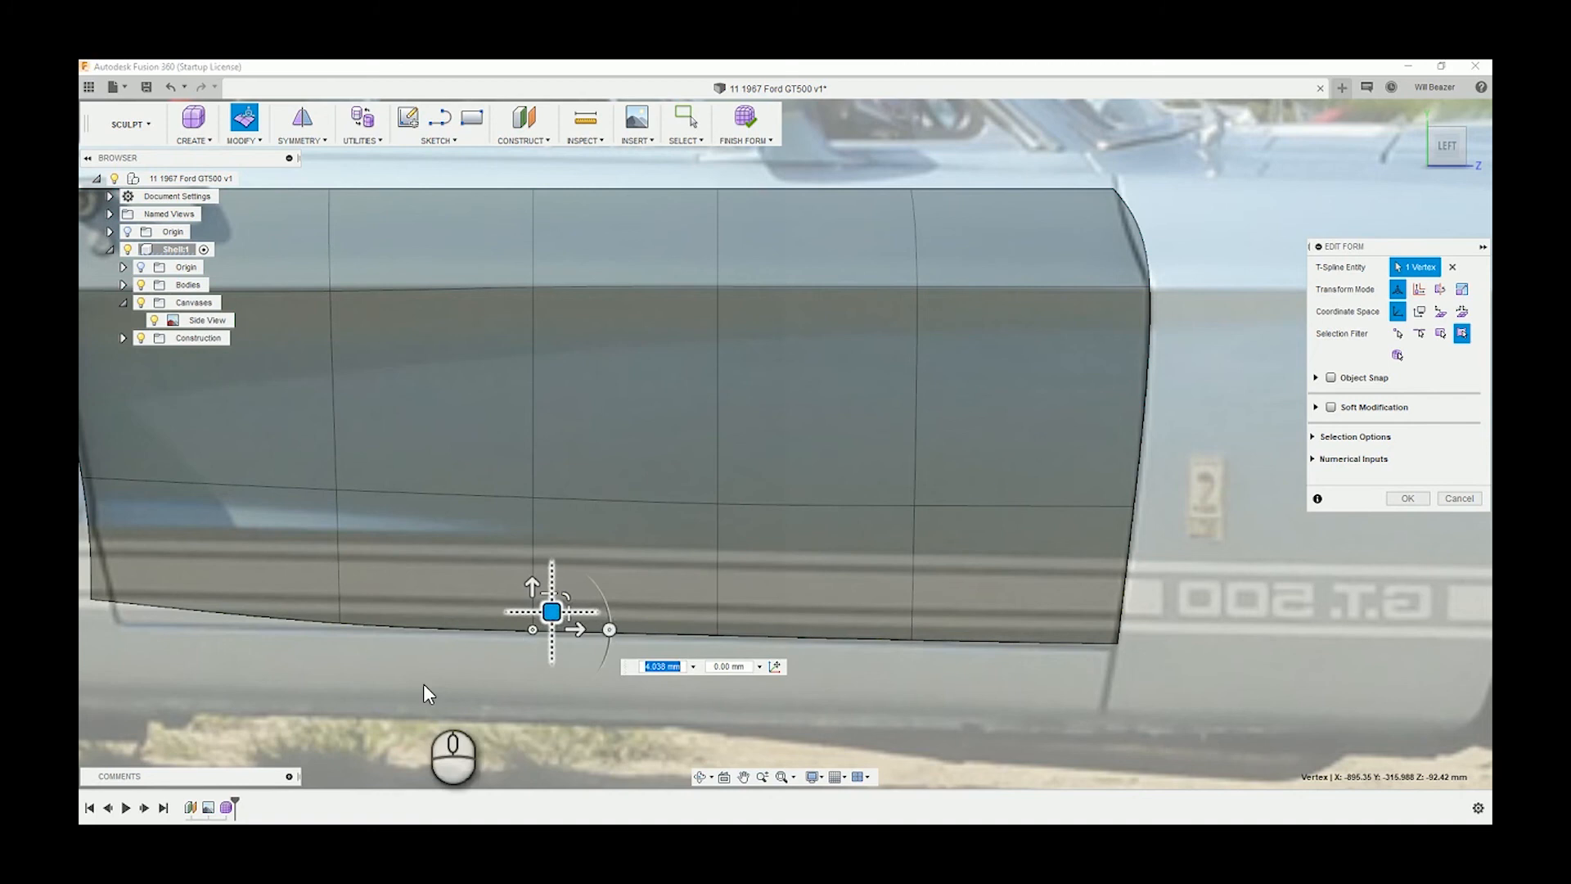
# Move the bottom rear corner vertex down about 27 mm and forward about 31 mm onto the door gap's corner.
pyautogui.moveTo(421, 685); pyautogui.dragTo(788, 665, button='middle')
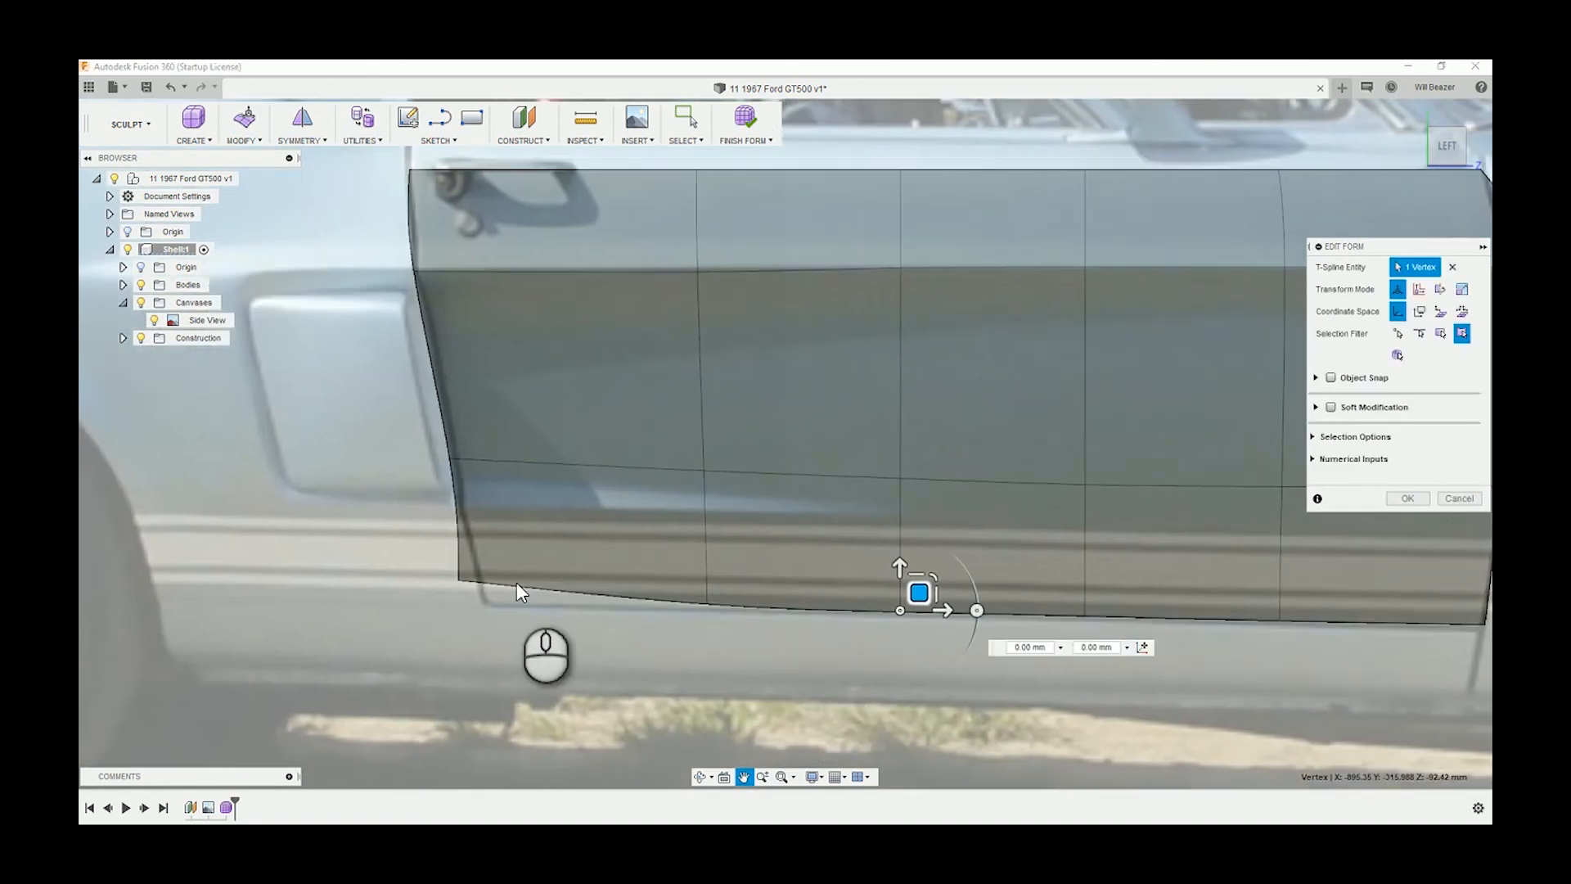
pyautogui.click(463, 579)
pyautogui.click(461, 578)
pyautogui.moveTo(472, 560); pyautogui.dragTo(504, 589)
pyautogui.scroll(-5, 417, 646)
pyautogui.scroll(4, 366, 604)
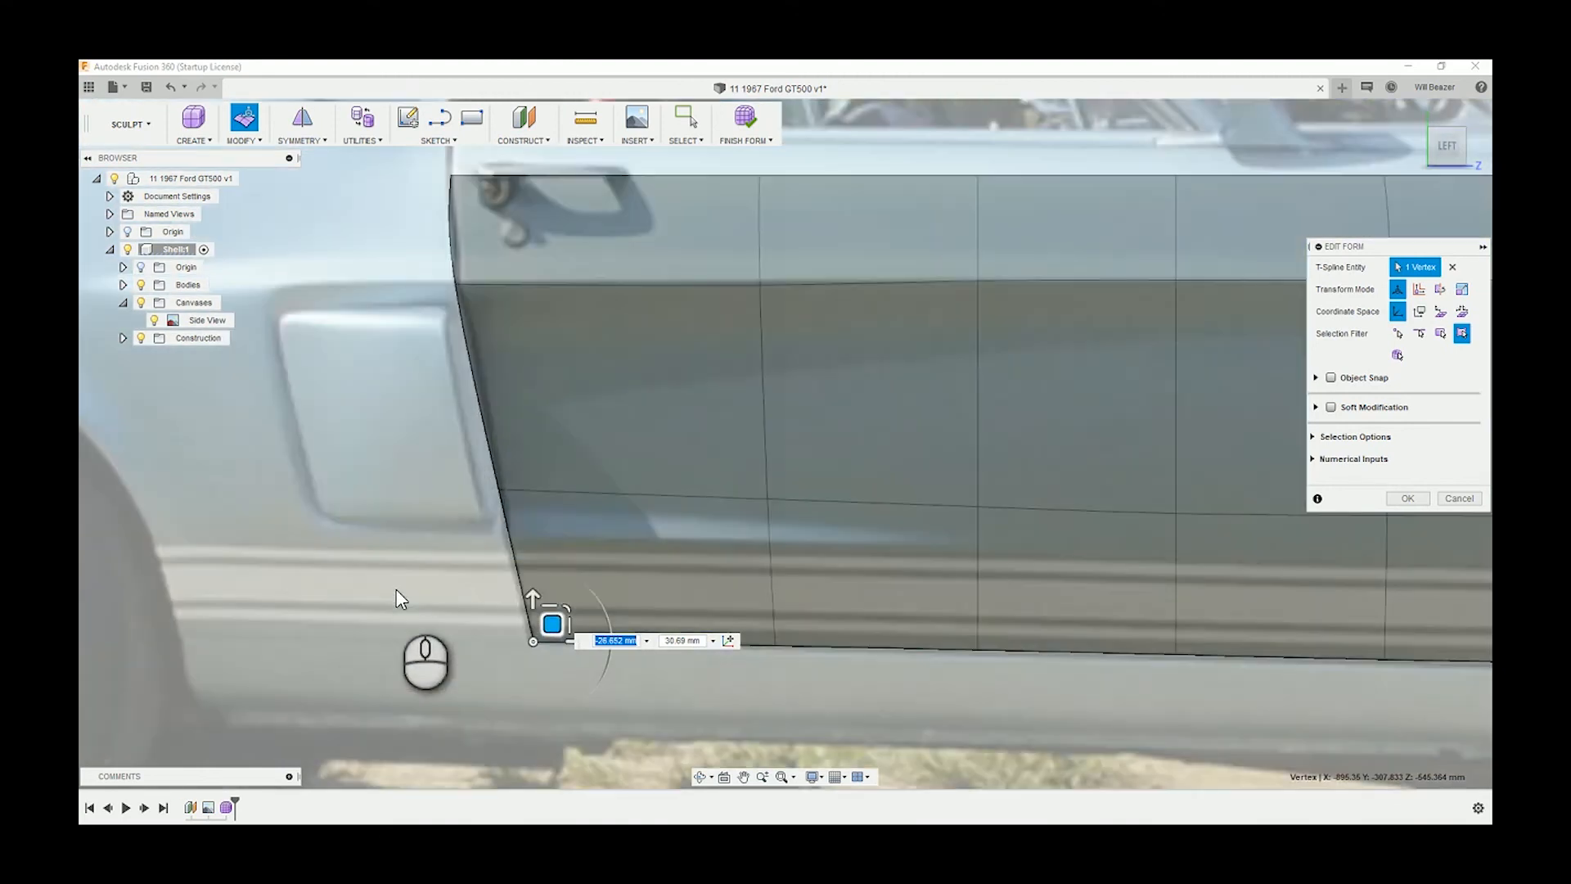
pyautogui.click(316, 548)
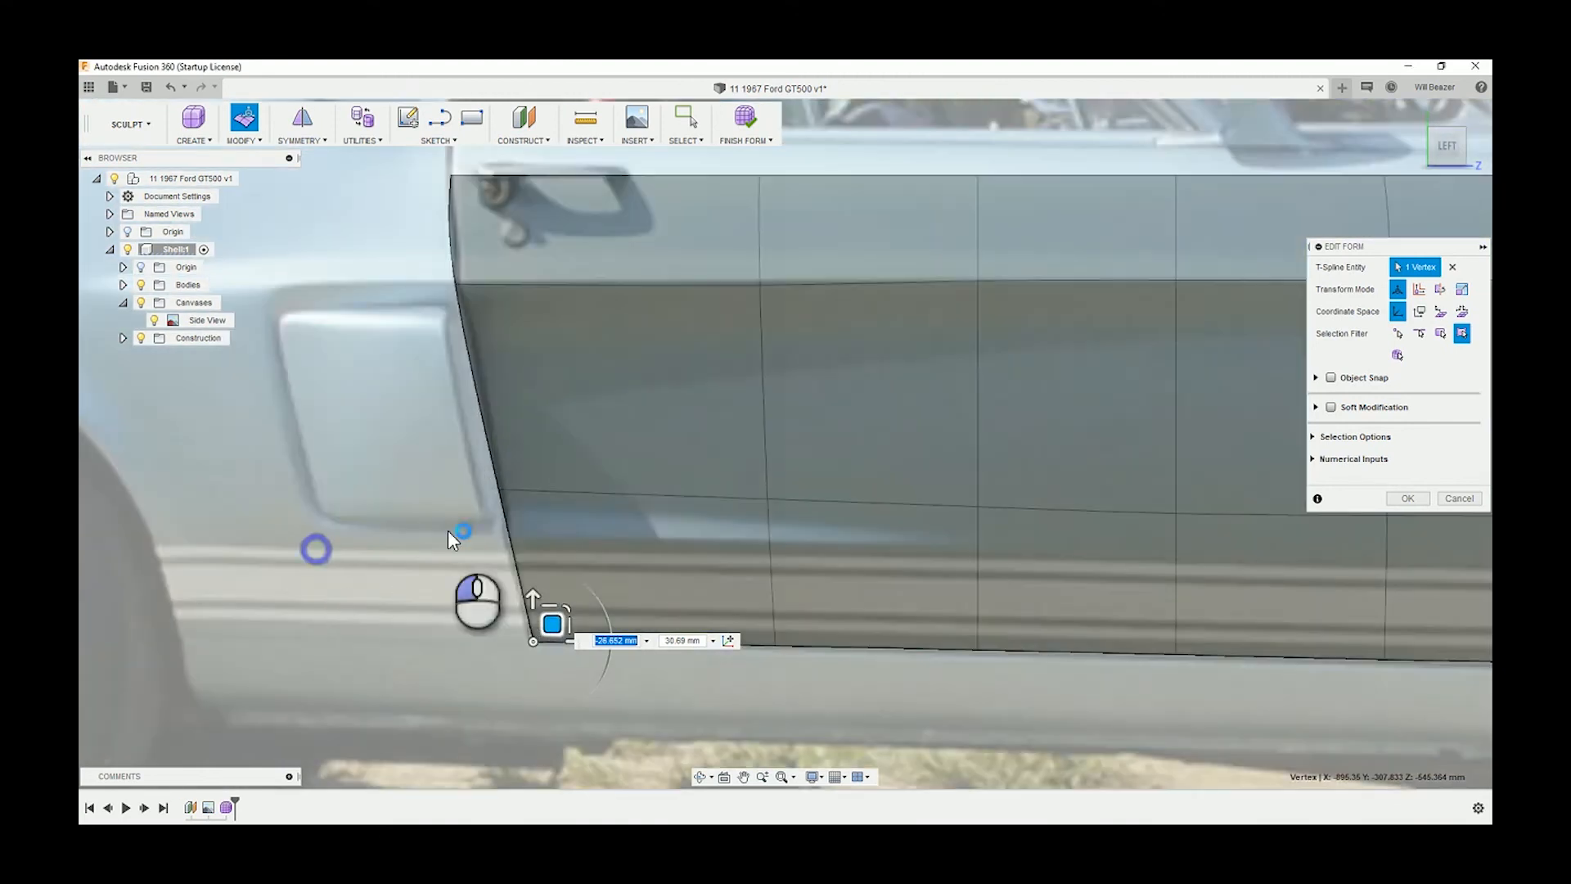
# Lower the five edges of the panel's lower interior horizontal line about 28 mm.
pyautogui.click(603, 496)
pyautogui.click(417, 502)
pyautogui.moveTo(452, 451); pyautogui.dragTo(1350, 617)
pyautogui.scroll(-2, 1344, 615)
pyautogui.moveTo(1336, 694); pyautogui.dragTo(340, 524, button='middle')
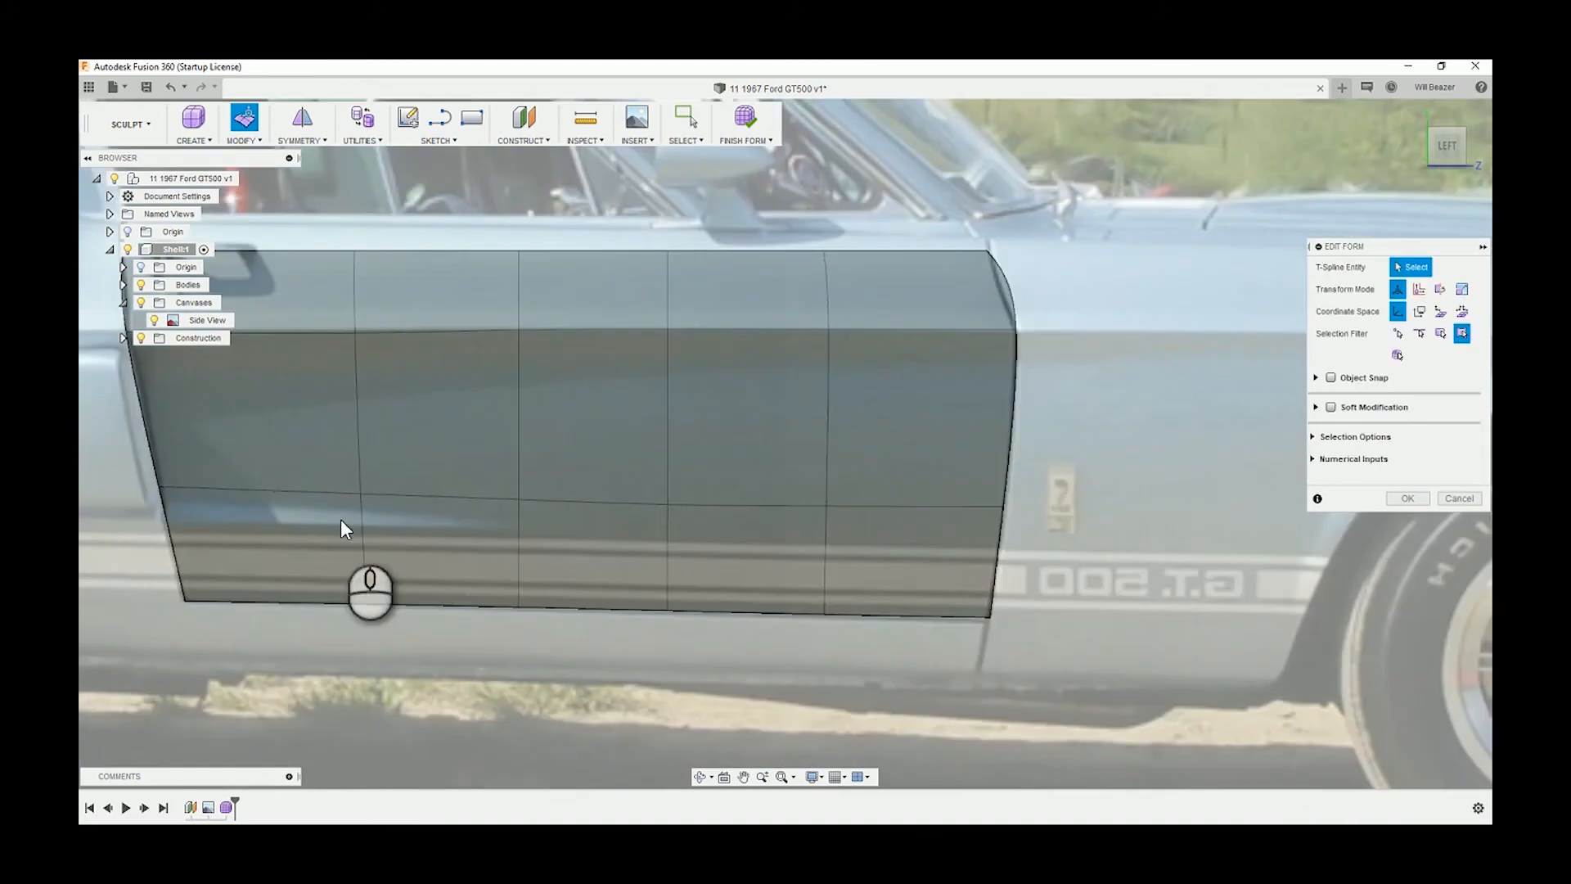
pyautogui.moveTo(115, 450); pyautogui.dragTo(1260, 523)
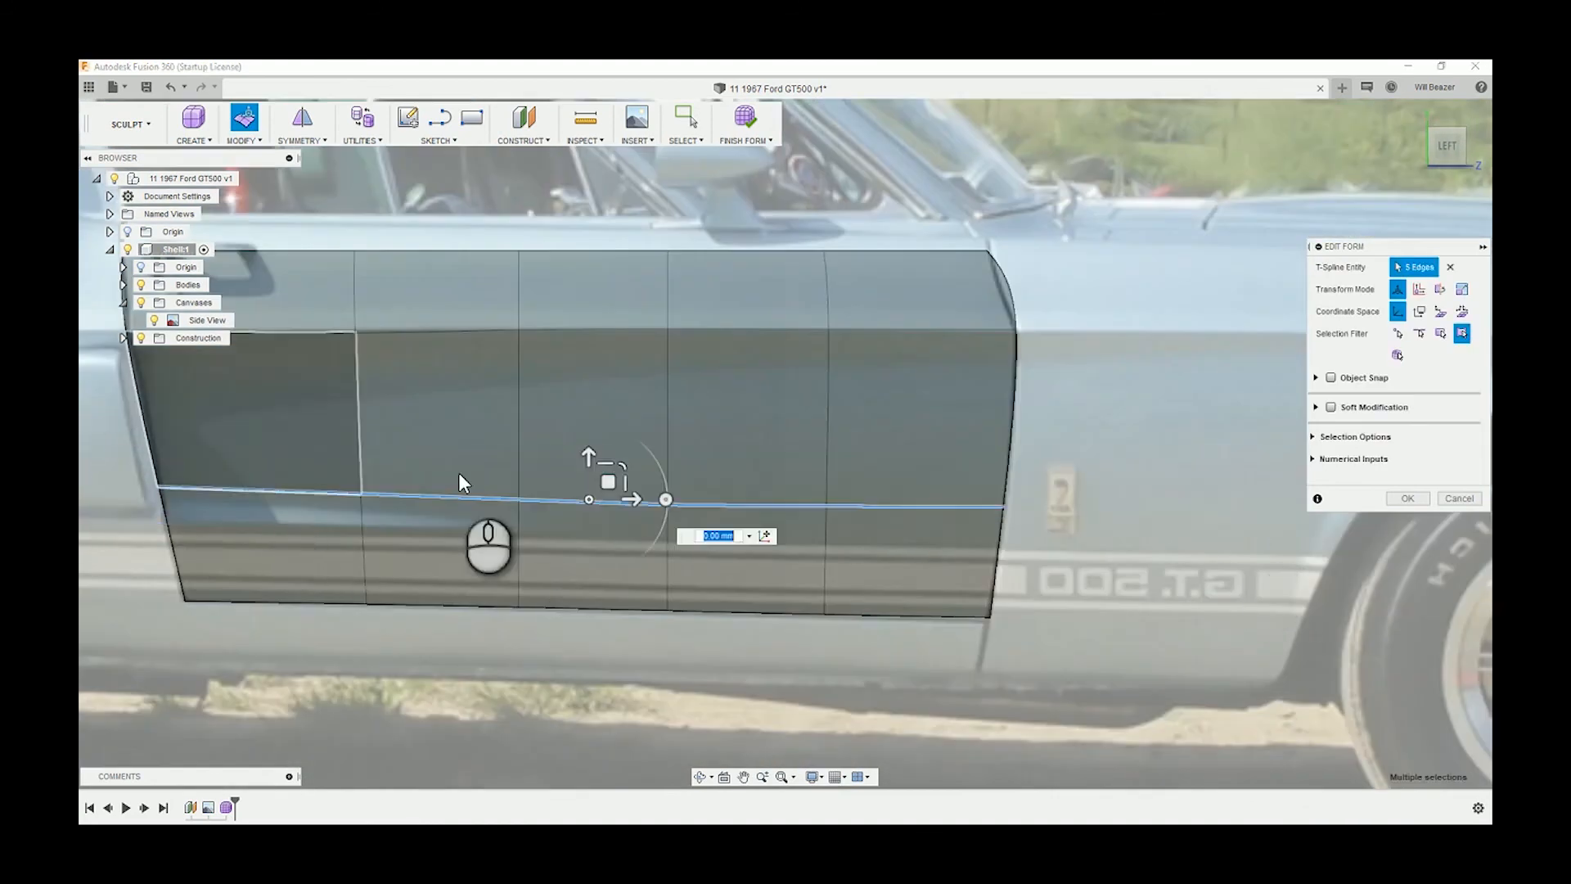
pyautogui.moveTo(594, 460); pyautogui.dragTo(606, 482)
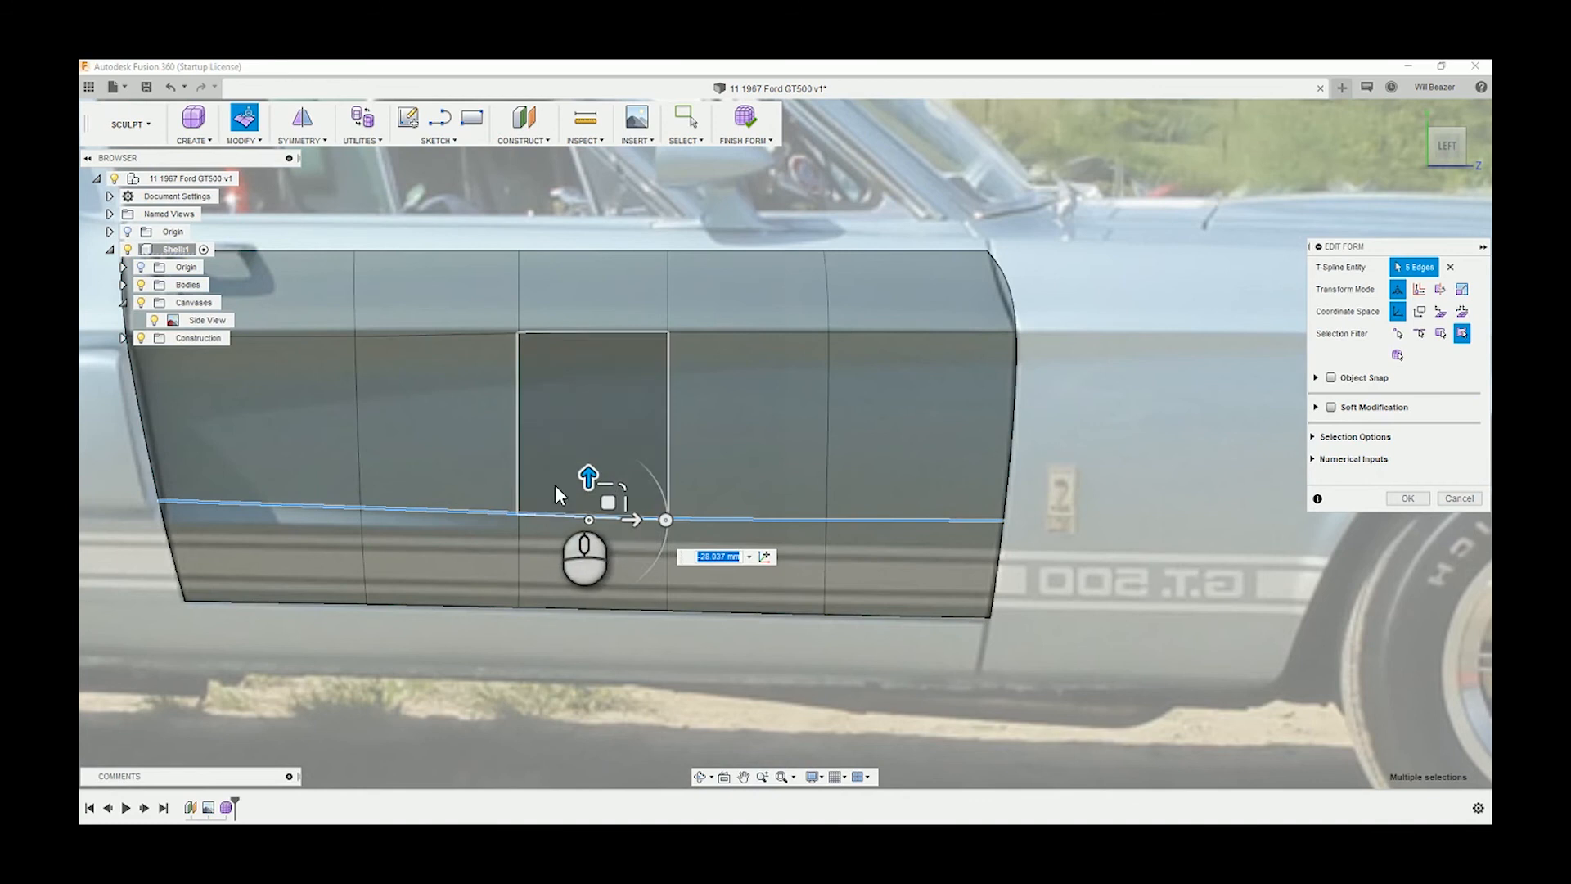
# Adjust the lower horizontal line's rear vertices: third down about 24 mm, second down about 9 mm, rearmost forward onto the gap and up about 4 mm.
pyautogui.click(518, 513)
pyautogui.moveTo(521, 477); pyautogui.dragTo(530, 501)
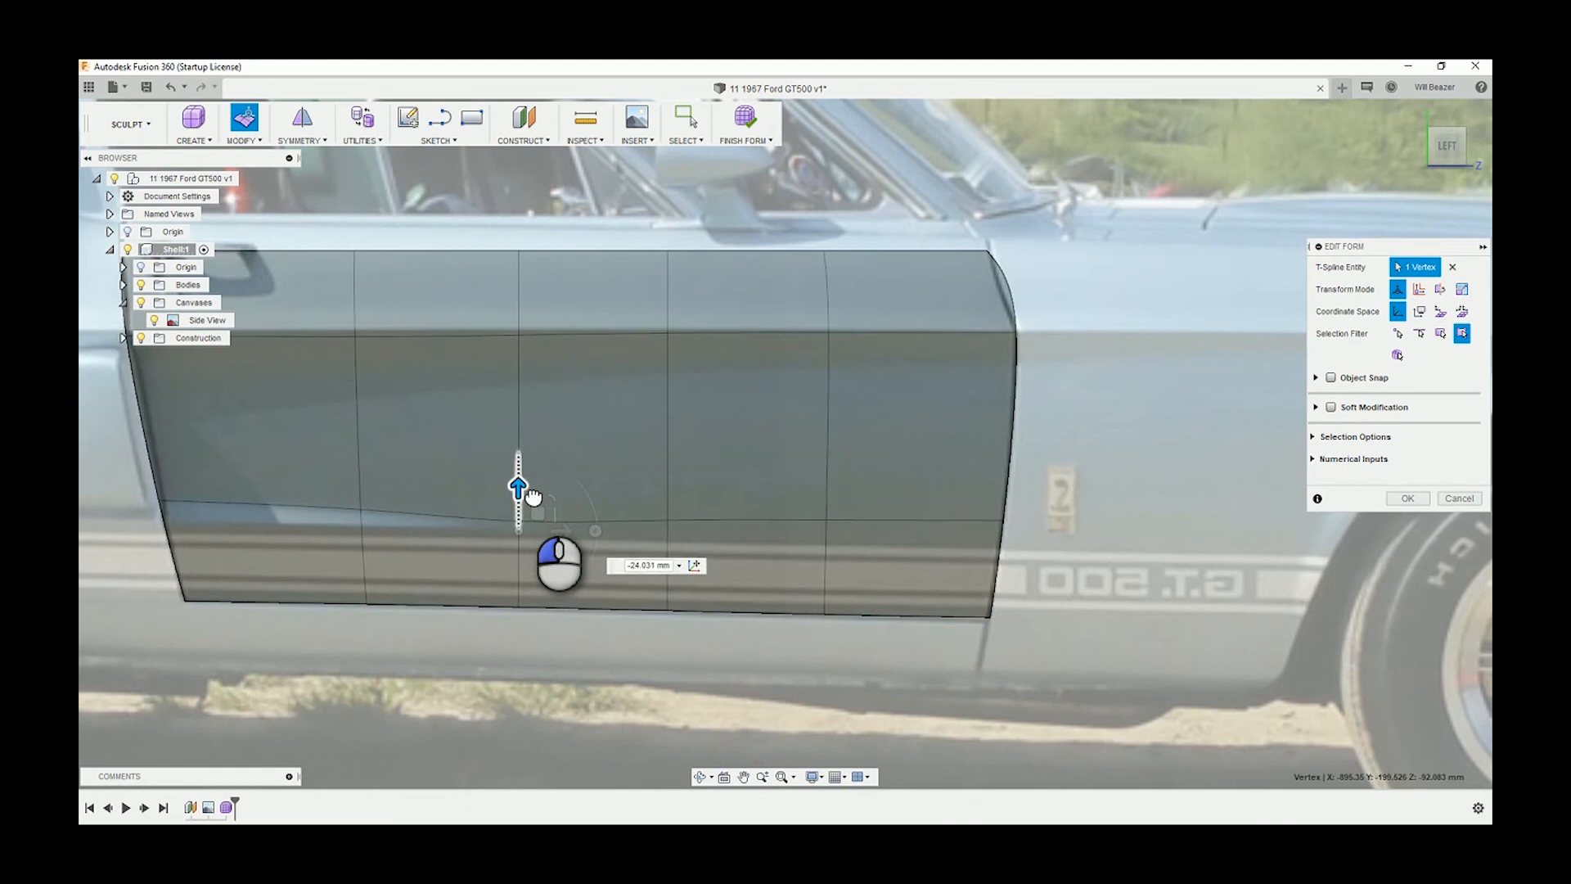
pyautogui.click(360, 502)
pyautogui.moveTo(366, 485); pyautogui.dragTo(365, 498)
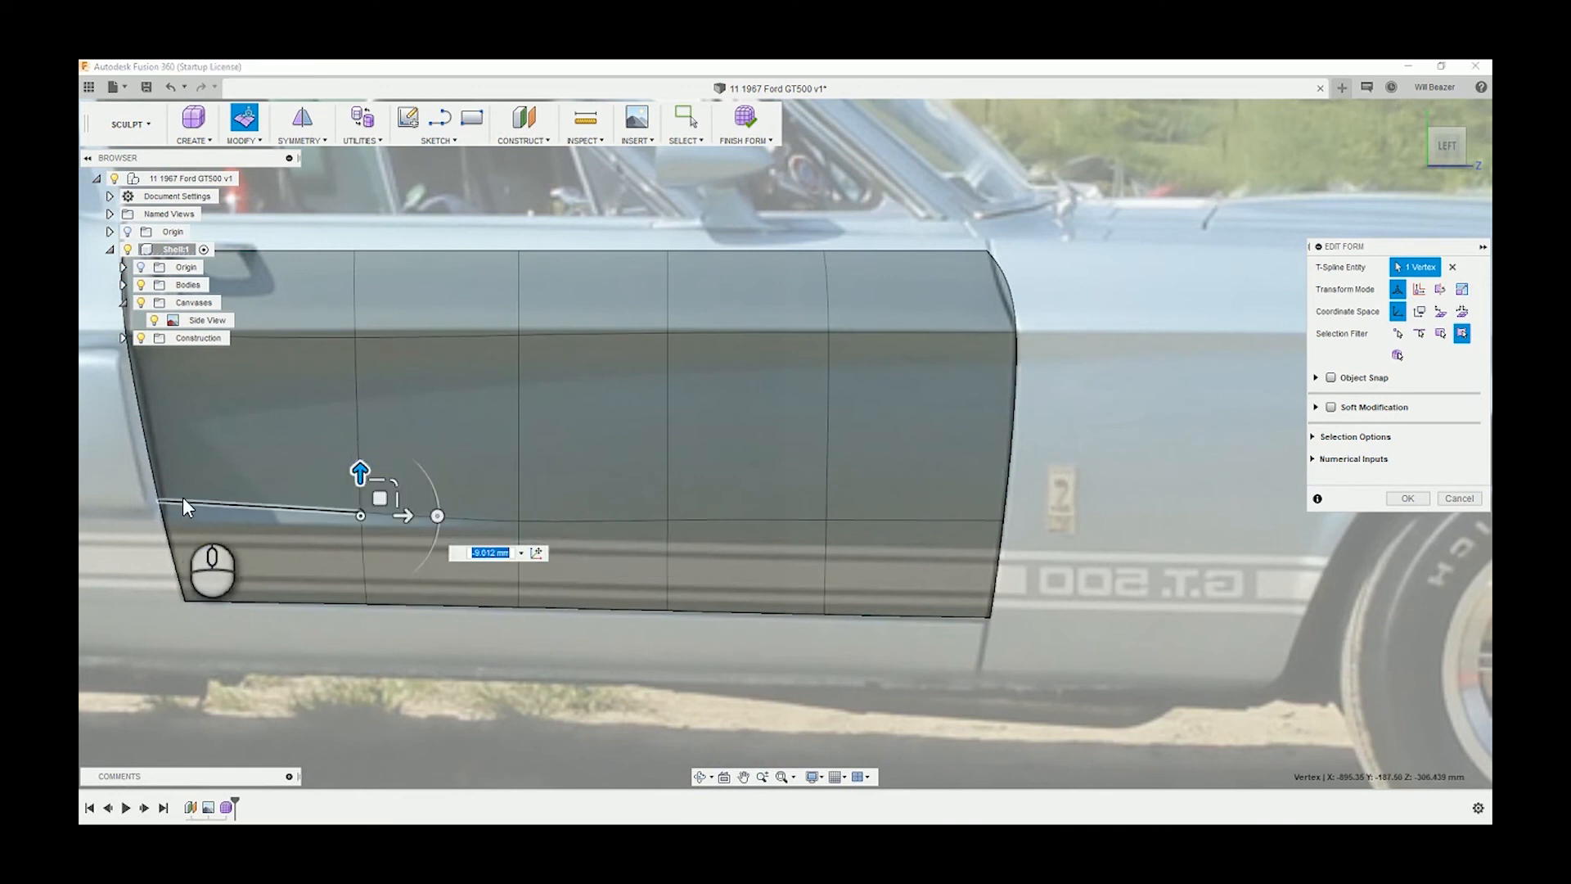
pyautogui.click(155, 501)
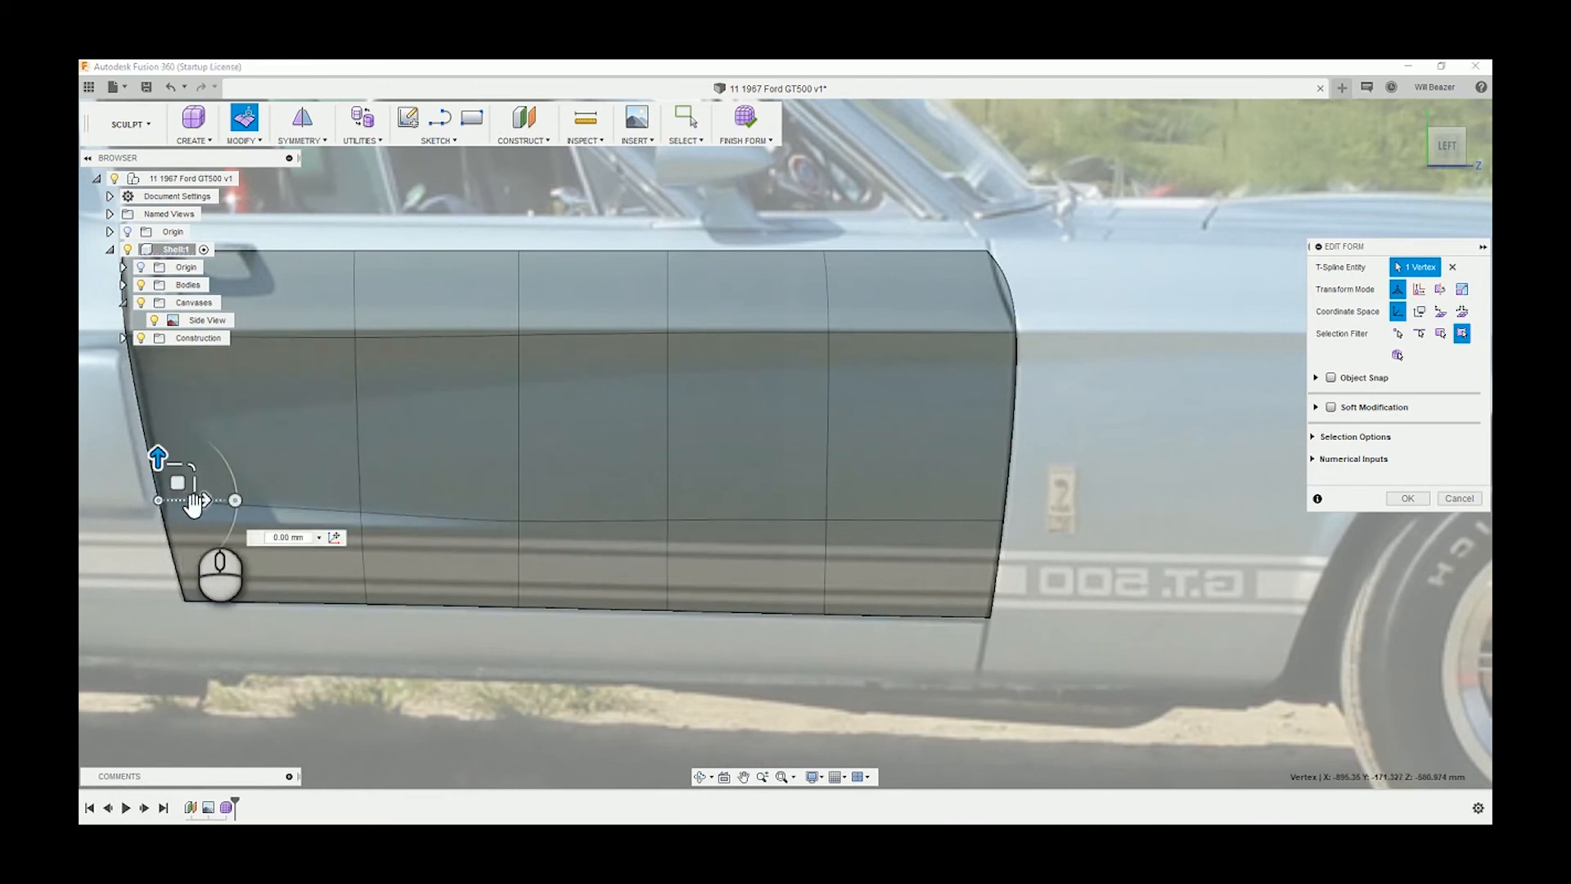
pyautogui.moveTo(197, 504); pyautogui.dragTo(166, 482)
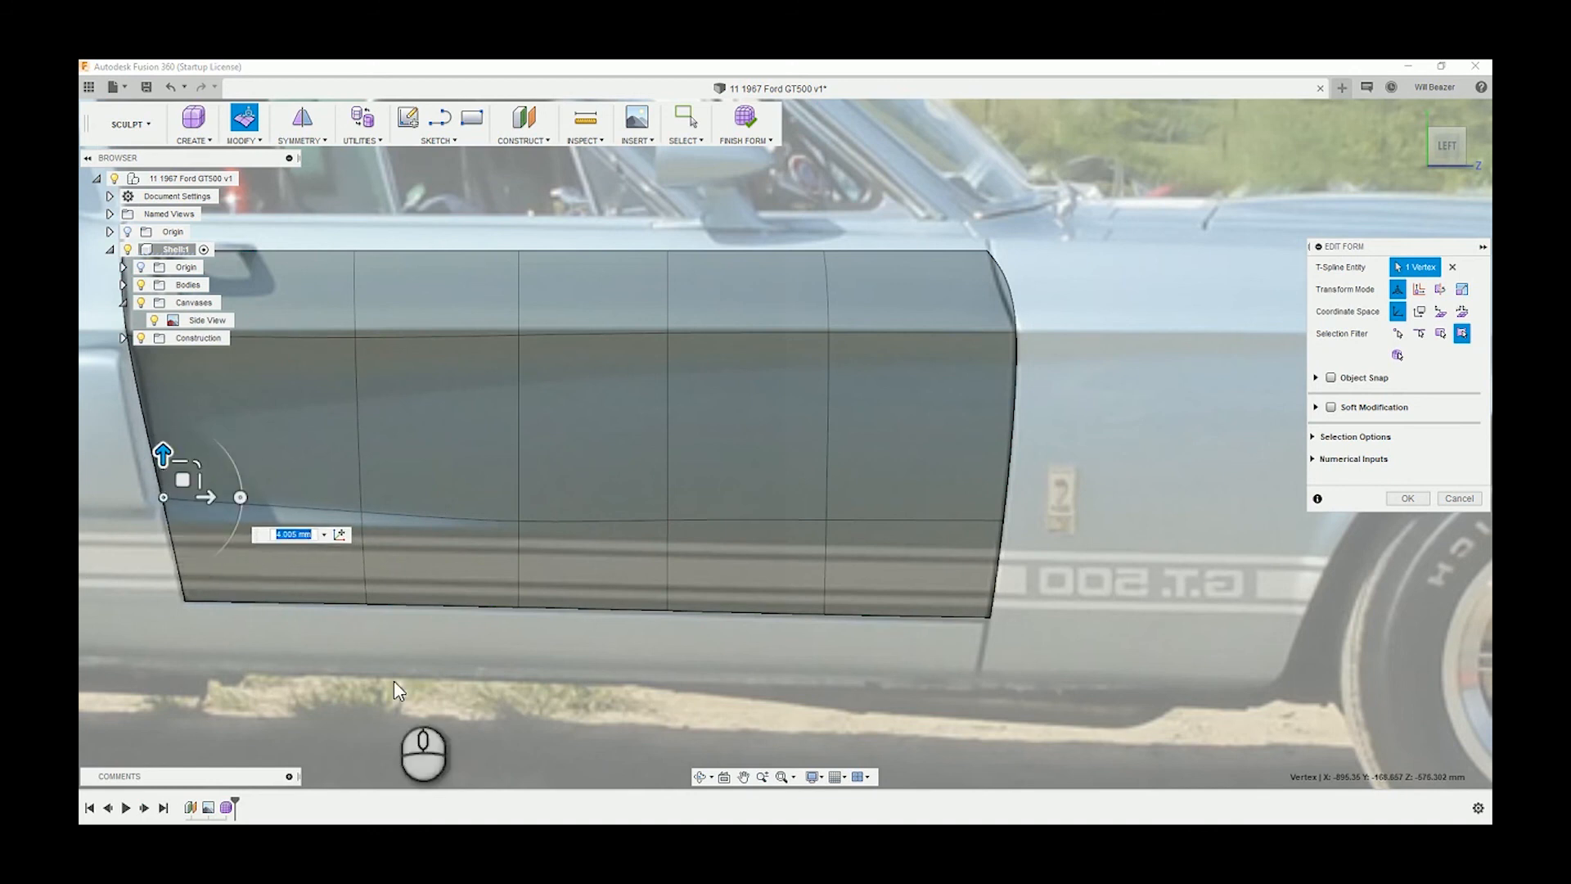
pyautogui.click(366, 624)
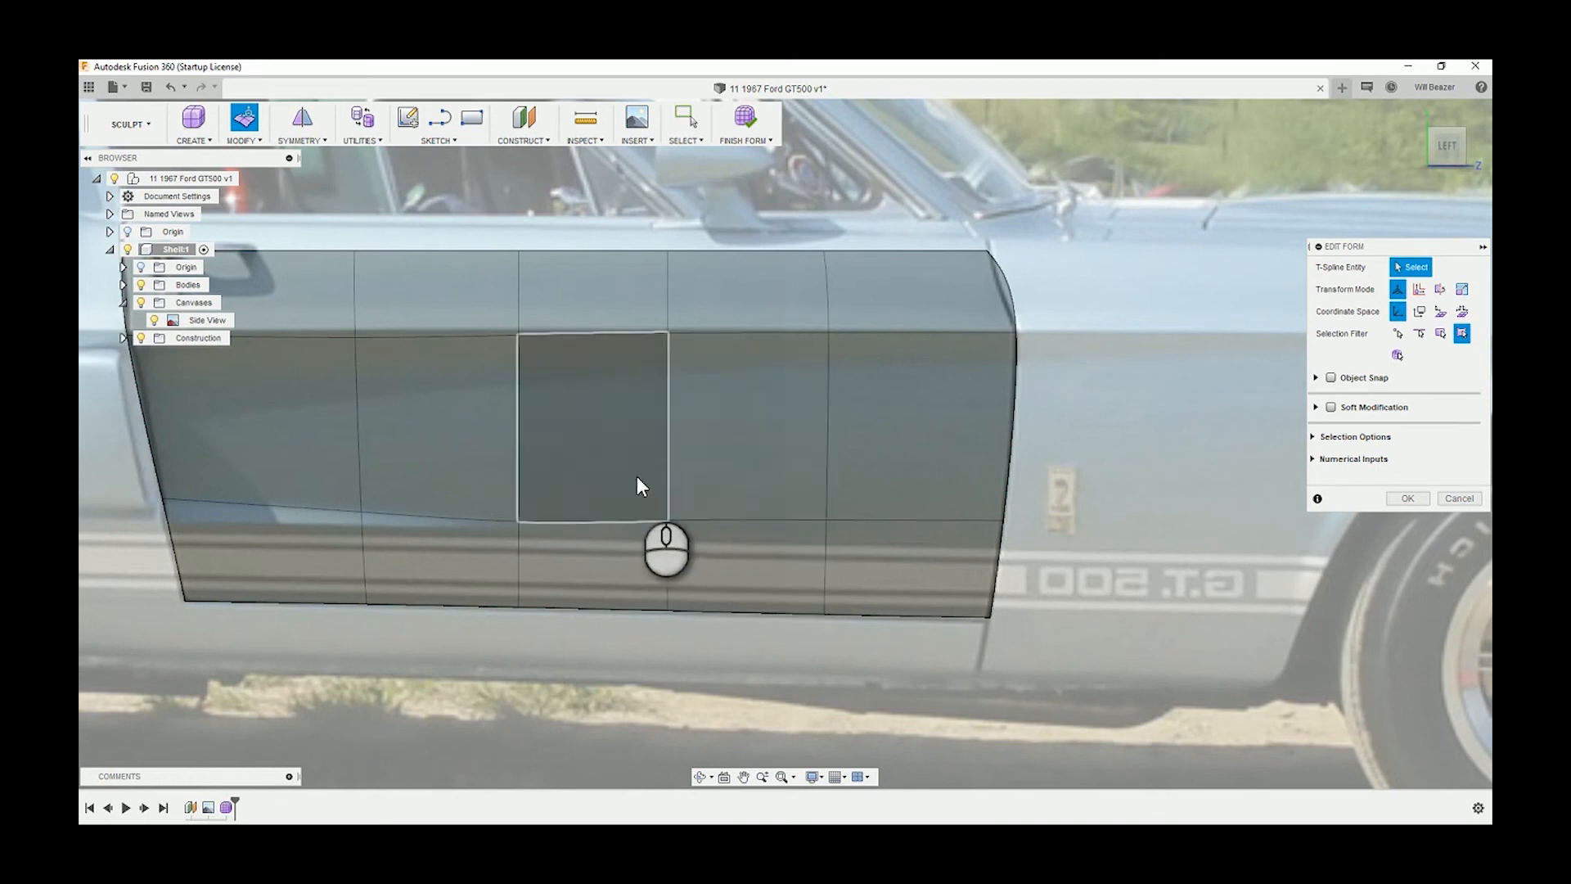
# Lower the two foremost edges of the lower interior horizontal line about 28 mm.
pyautogui.moveTo(636, 477); pyautogui.dragTo(1022, 570)
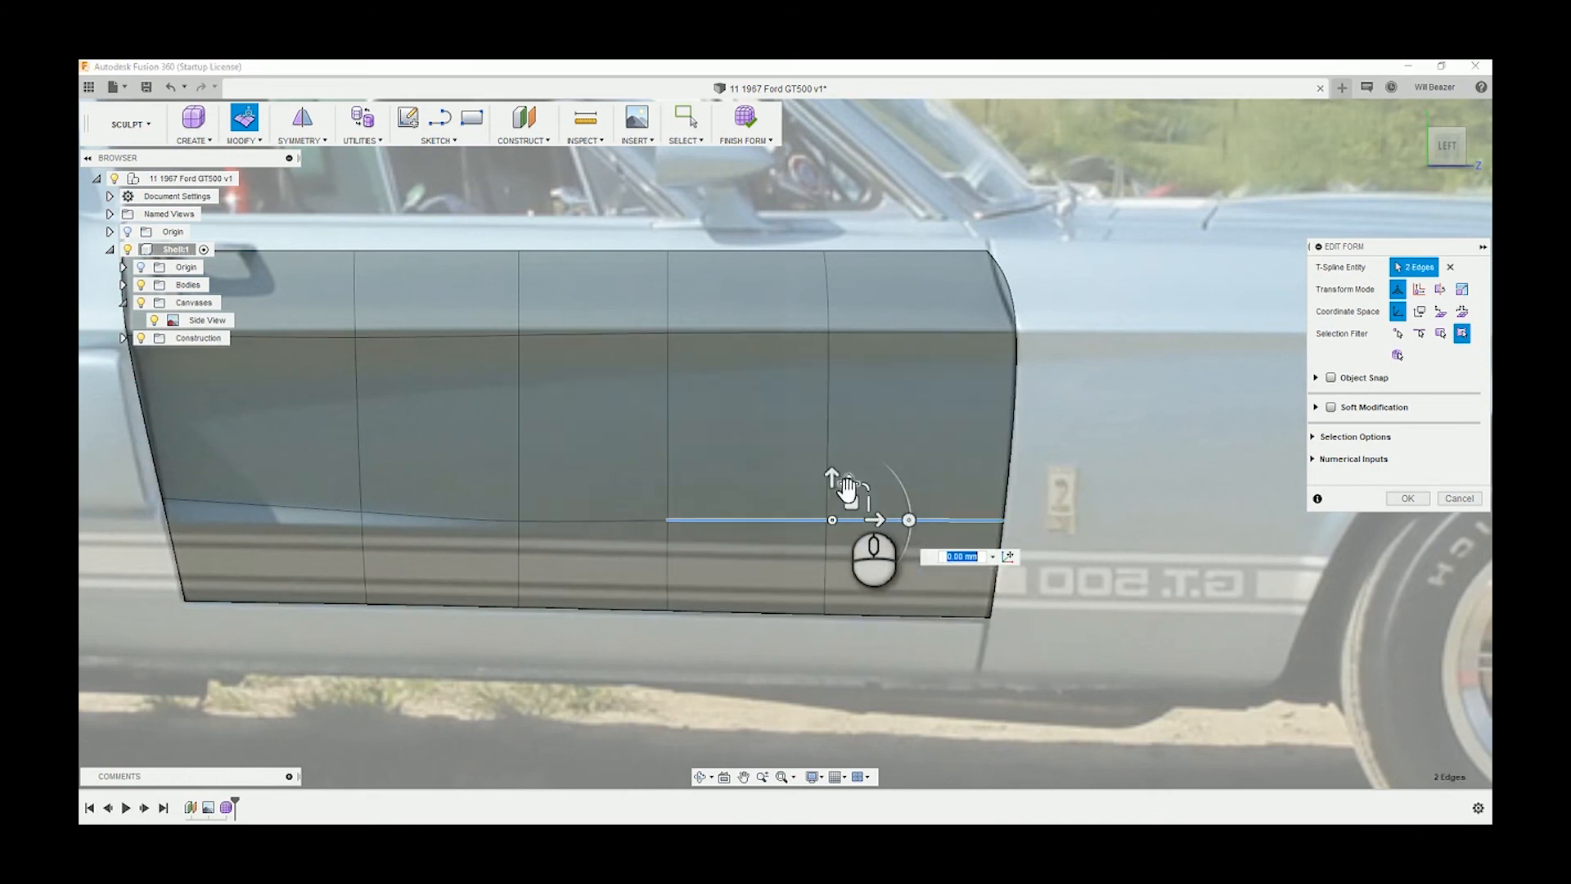
pyautogui.moveTo(833, 483); pyautogui.dragTo(835, 505)
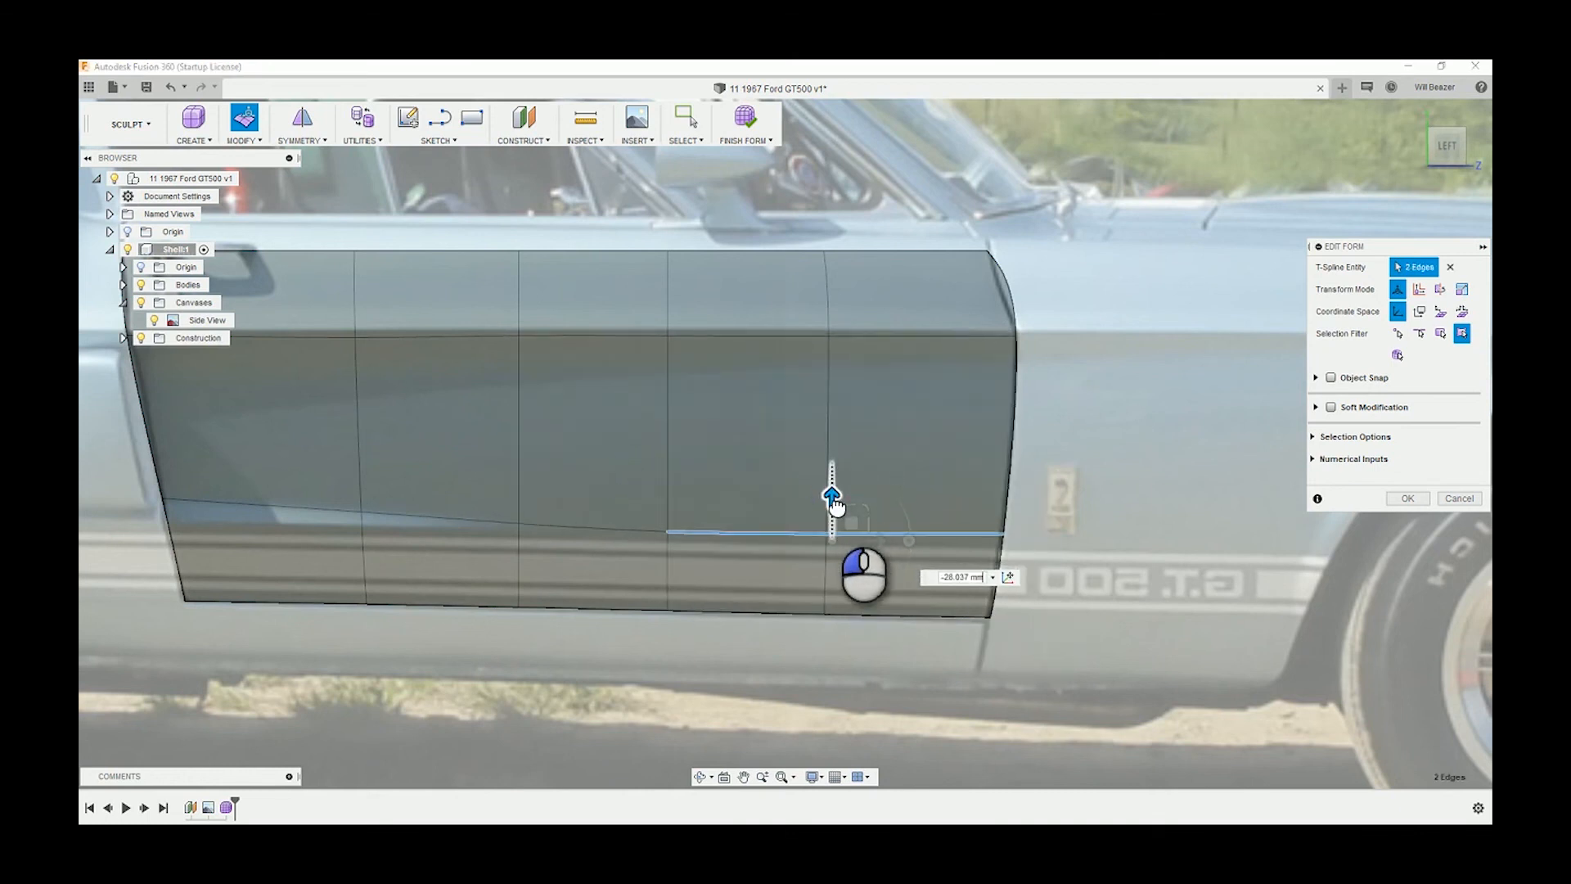
pyautogui.click(1180, 545)
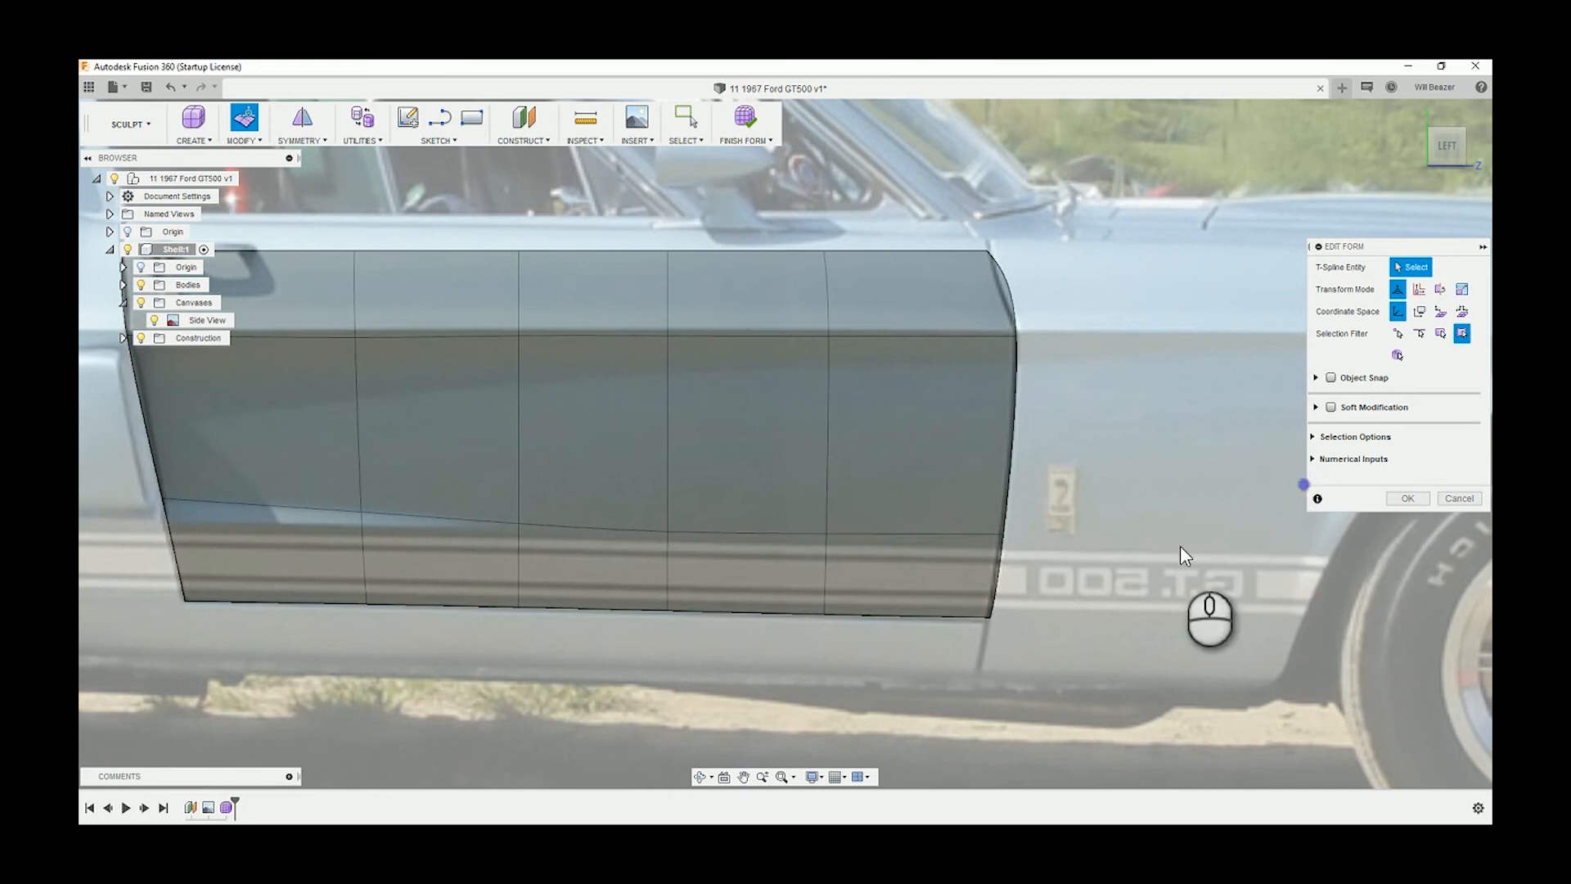
# Extrude the panel's three front boundary edges forward about 265 mm, adding a column of faces over the front fender.
pyautogui.scroll(-4, 1158, 552)
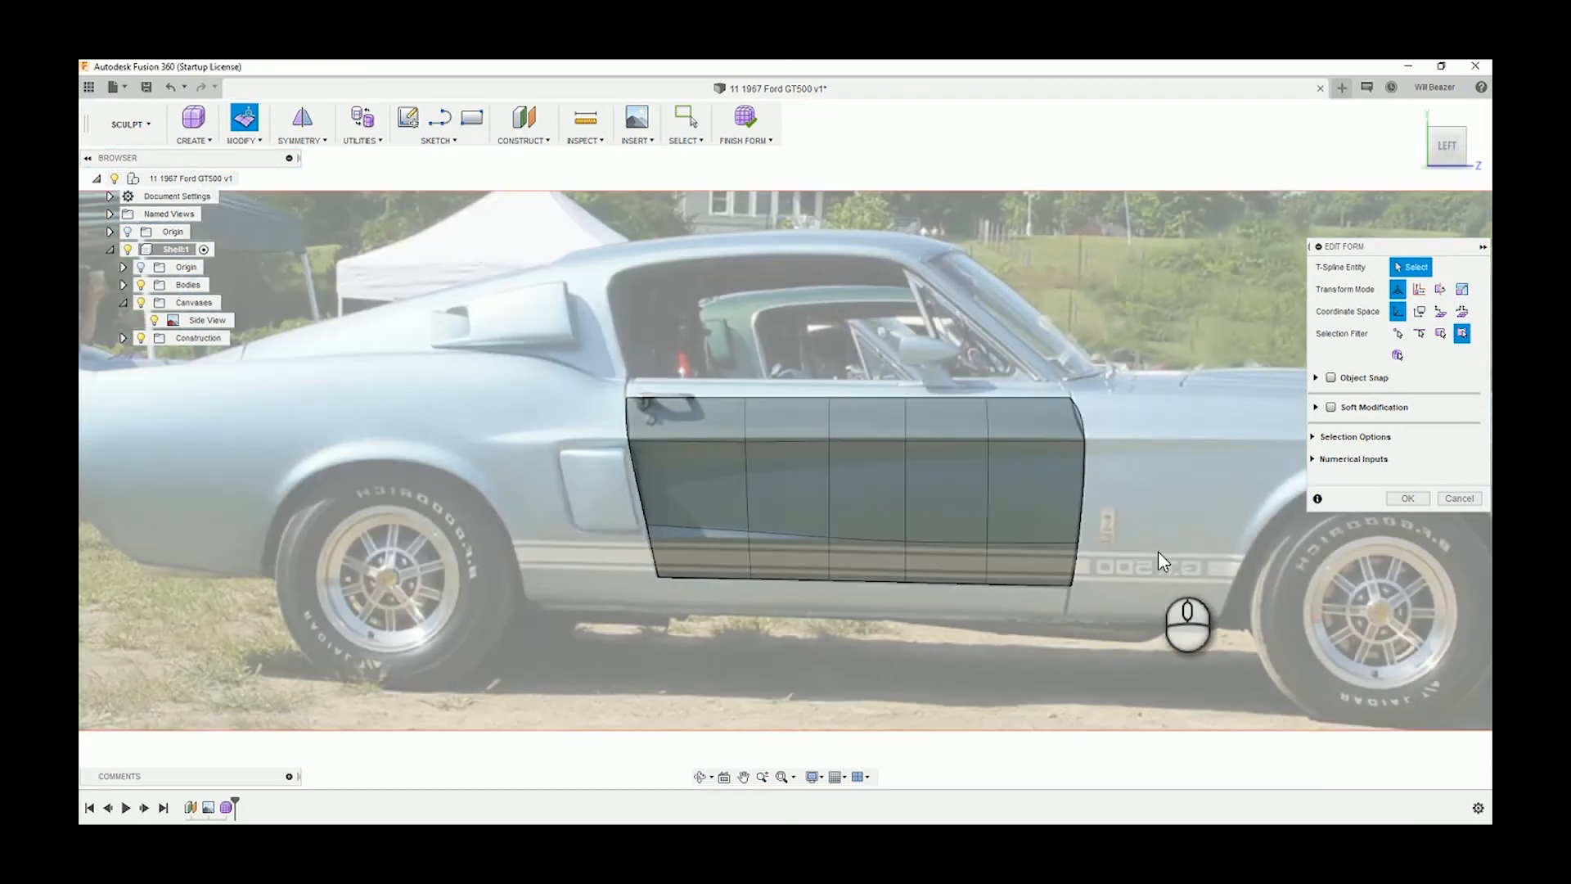
pyautogui.moveTo(1157, 551); pyautogui.dragTo(965, 455, button='middle')
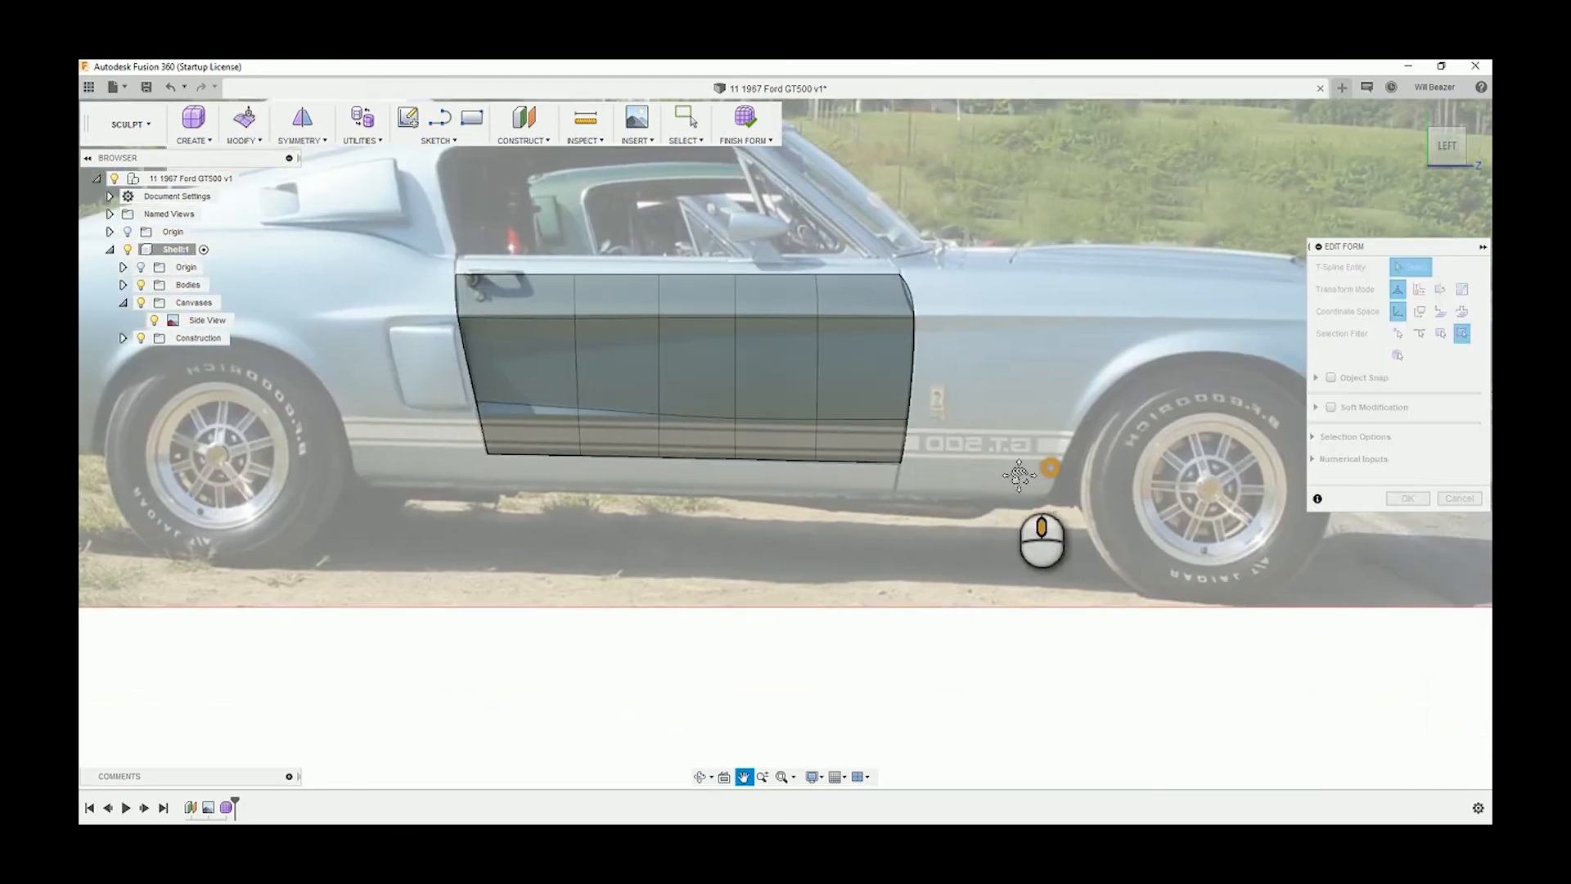
pyautogui.scroll(-4, 856, 489)
pyautogui.scroll(5, 737, 471)
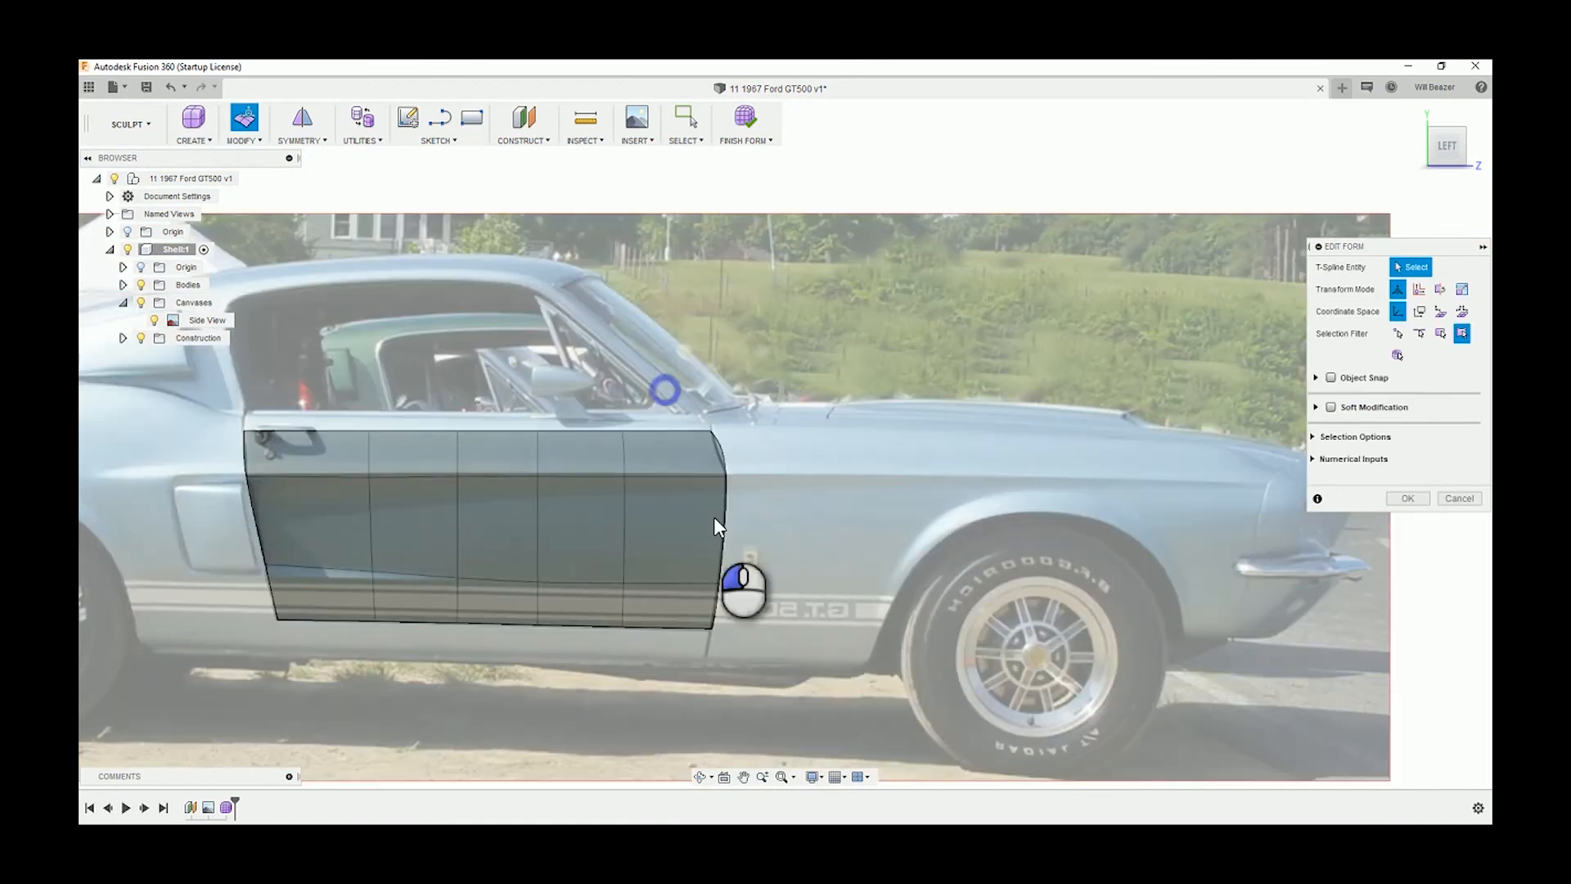
pyautogui.moveTo(667, 393); pyautogui.dragTo(892, 714)
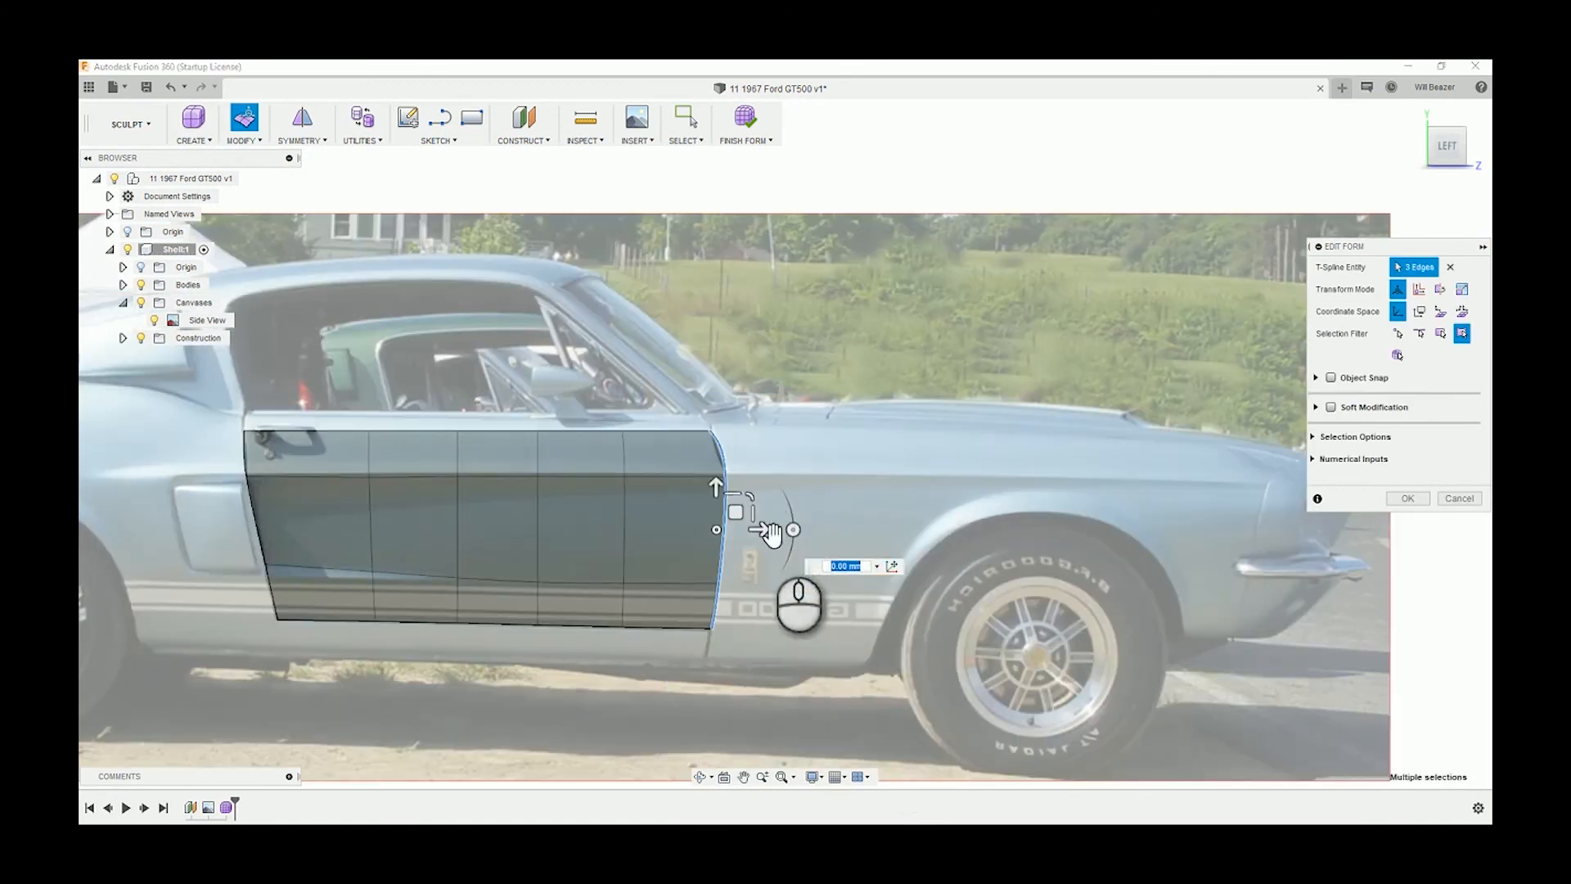
pyautogui.moveTo(772, 534); pyautogui.dragTo(861, 550)
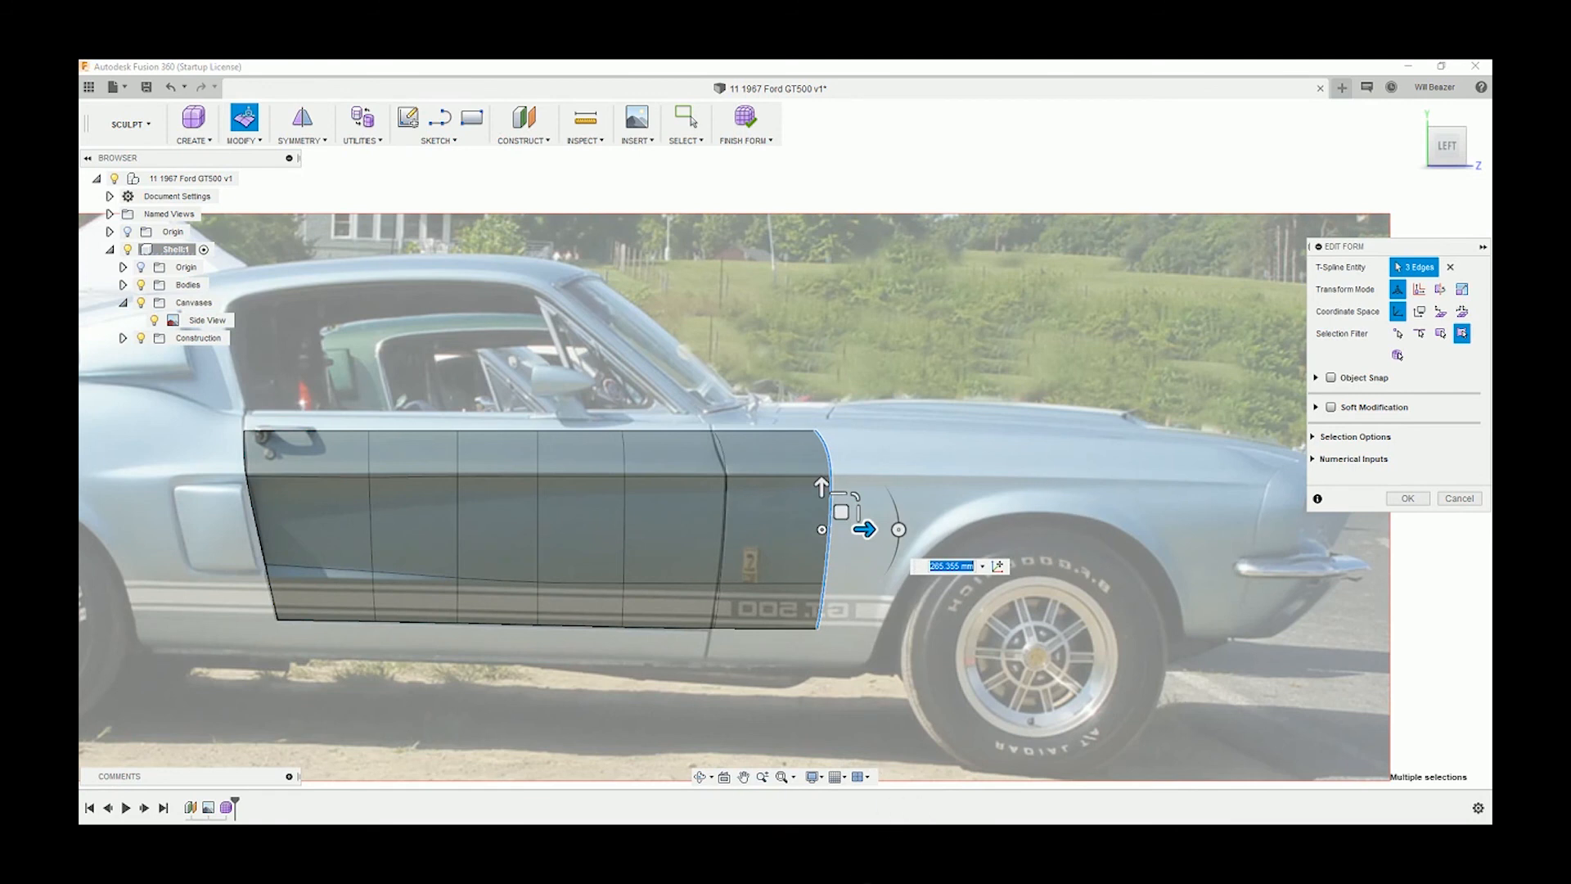
pyautogui.click(959, 519)
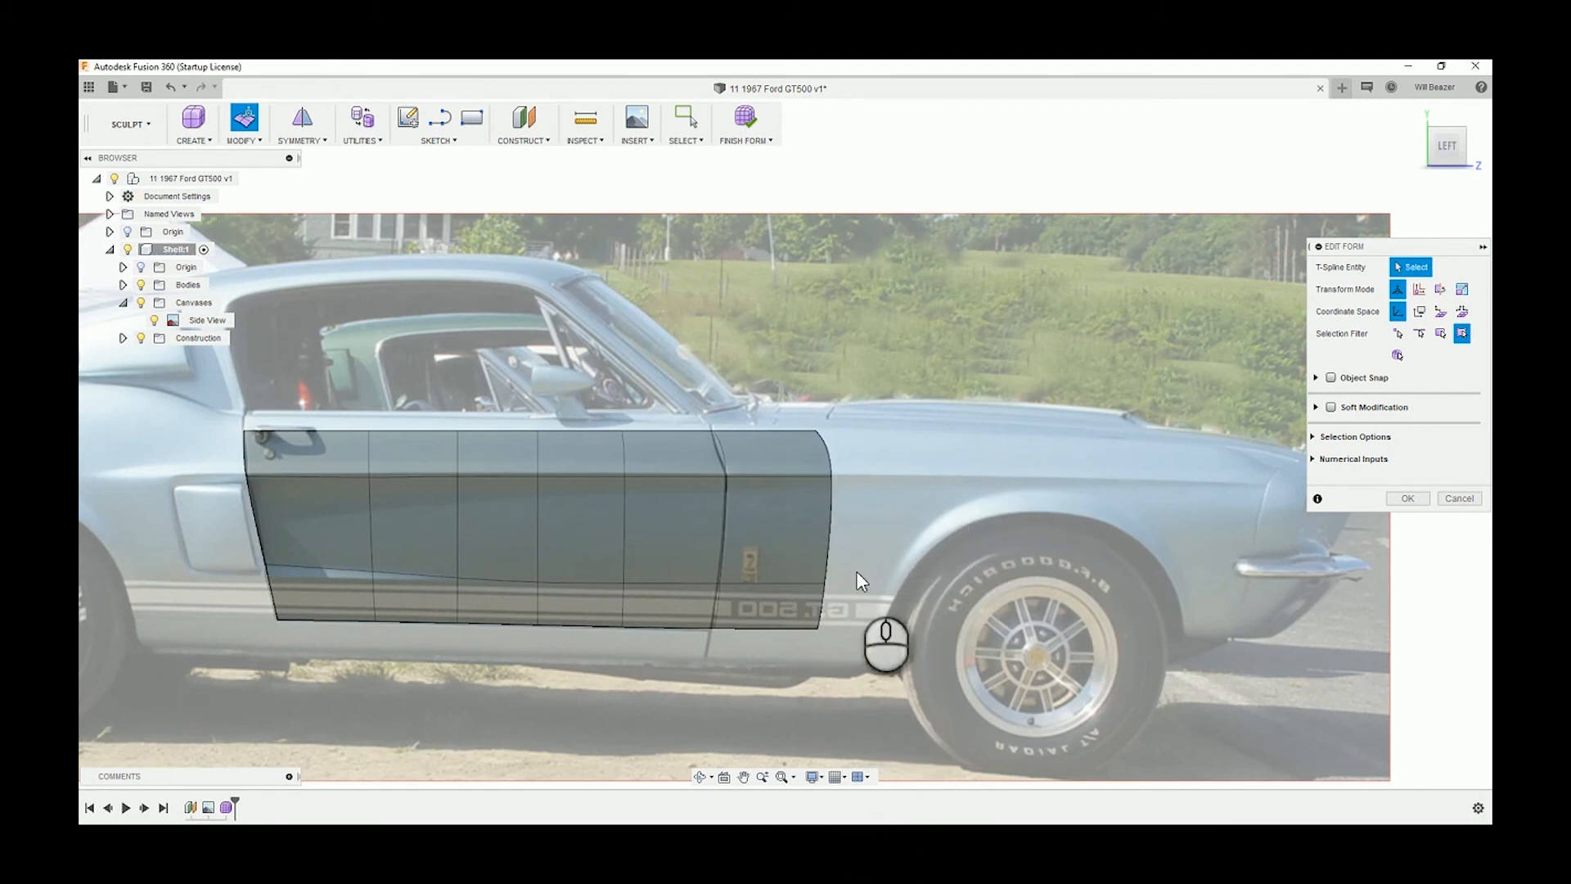
# Extrude the panel's three front boundary edges forward about 207 mm, adding another column of faces over the front fender.
pyautogui.scroll(2, 852, 513)
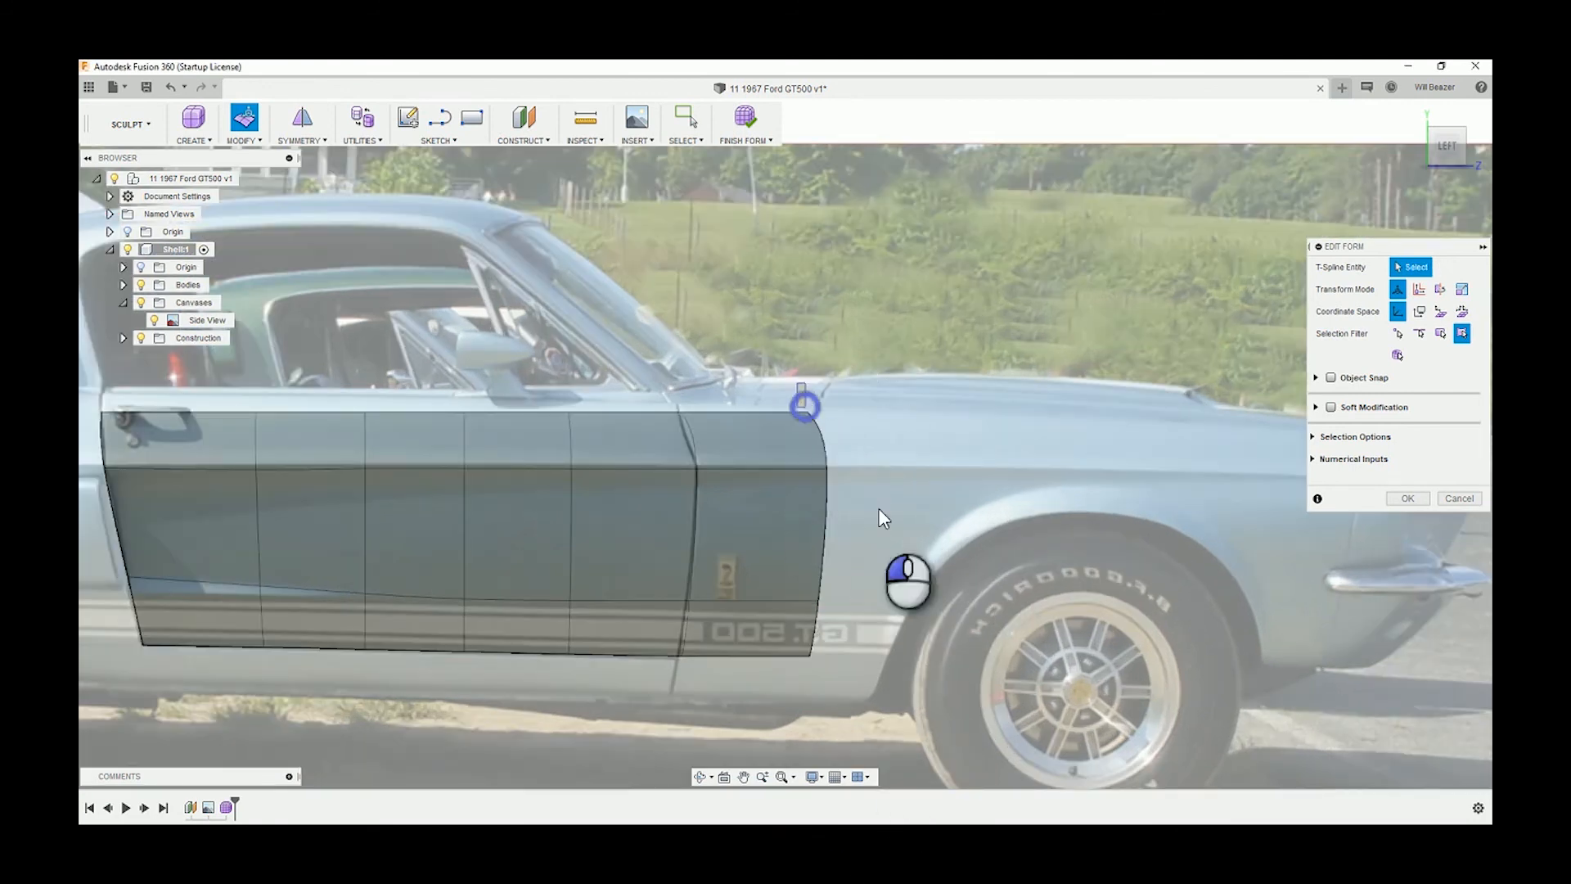
pyautogui.moveTo(797, 382); pyautogui.dragTo(887, 730)
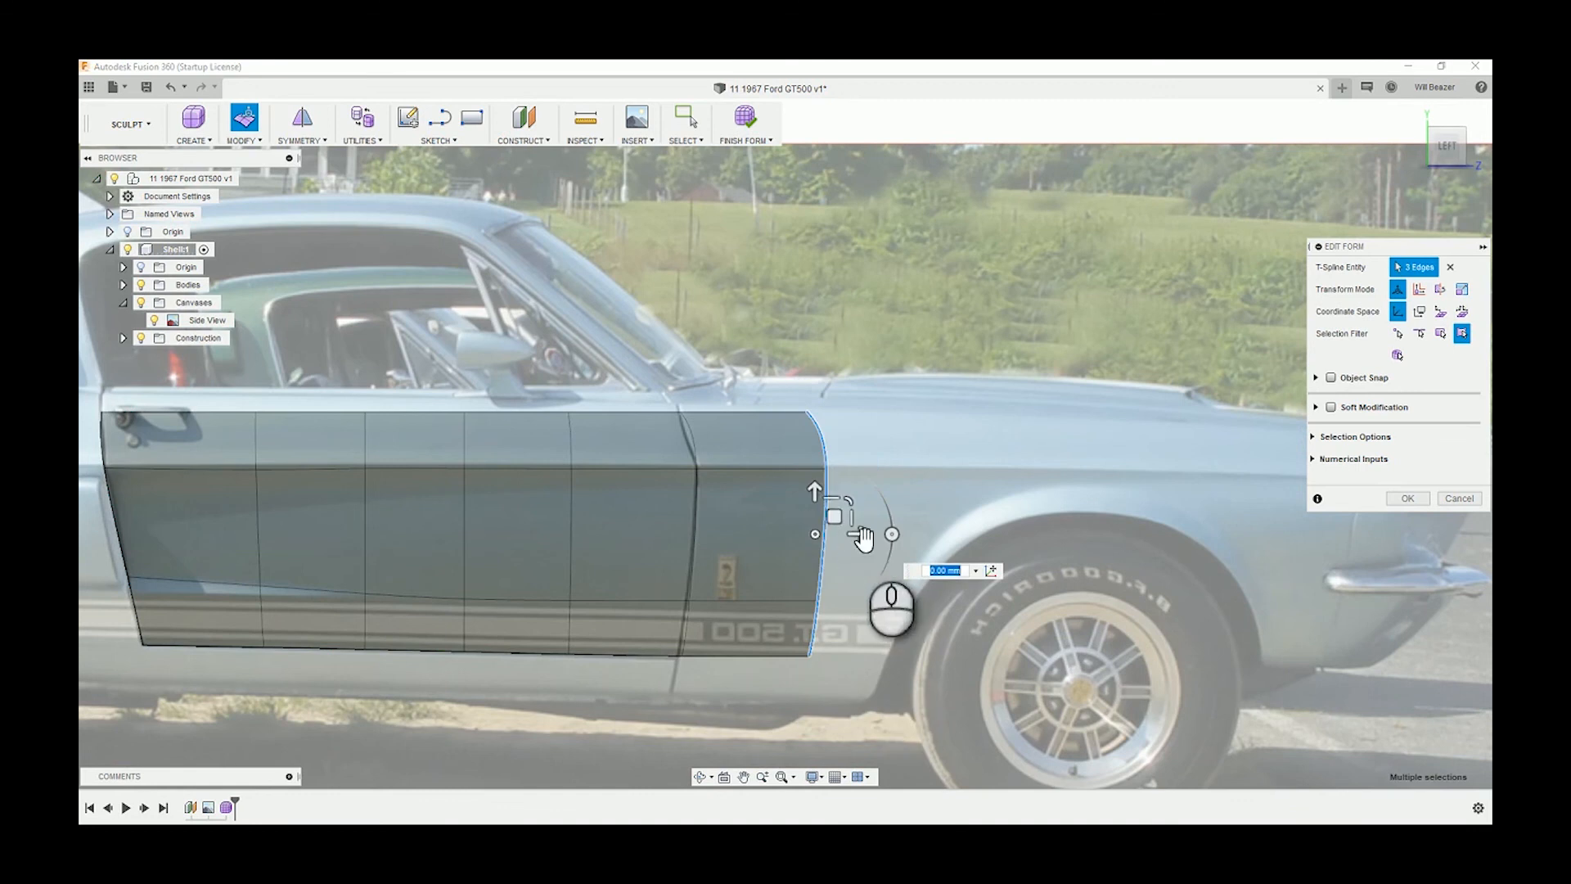
pyautogui.moveTo(915, 547); pyautogui.dragTo(965, 548)
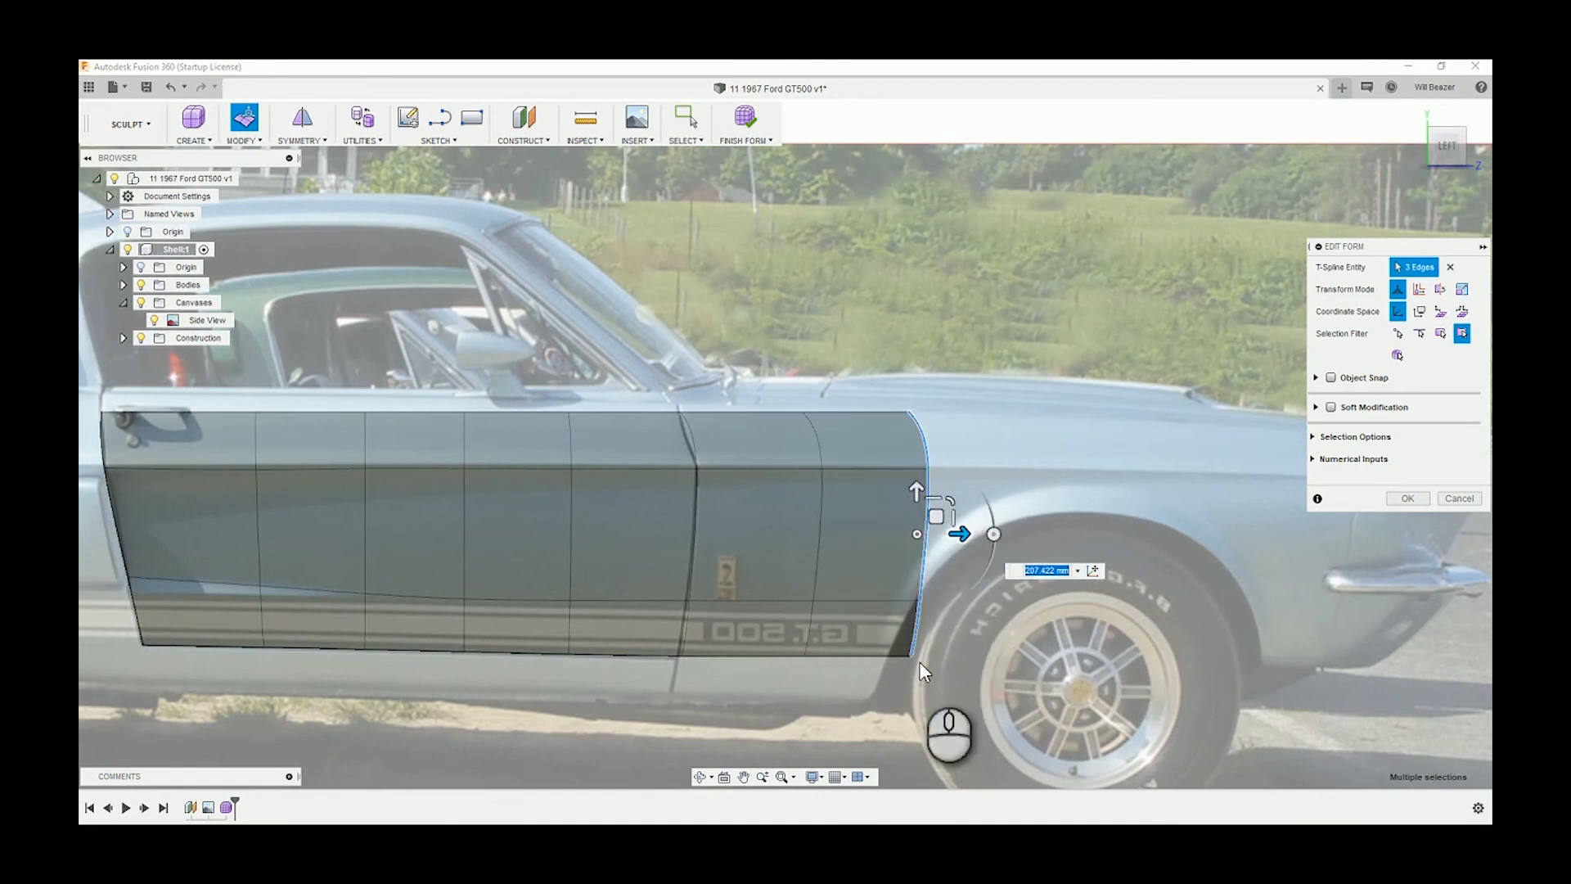
# Lower the bottom edge of the foremost face column about 10.5 mm.
pyautogui.moveTo(670, 620); pyautogui.dragTo(960, 689)
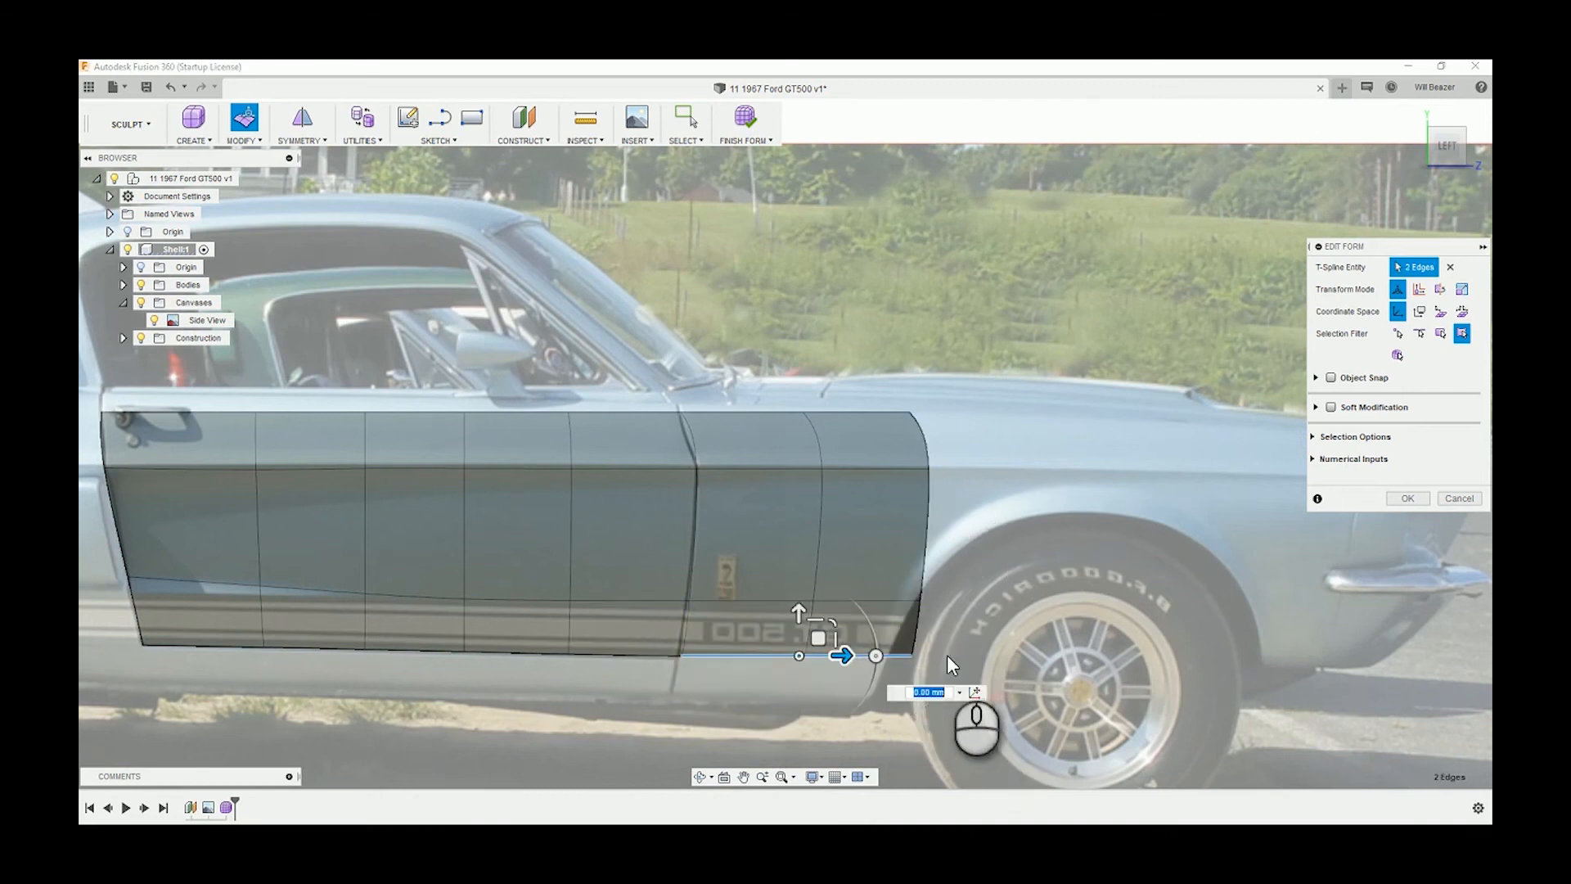
pyautogui.click(941, 655)
pyautogui.click(808, 646)
pyautogui.click(823, 655)
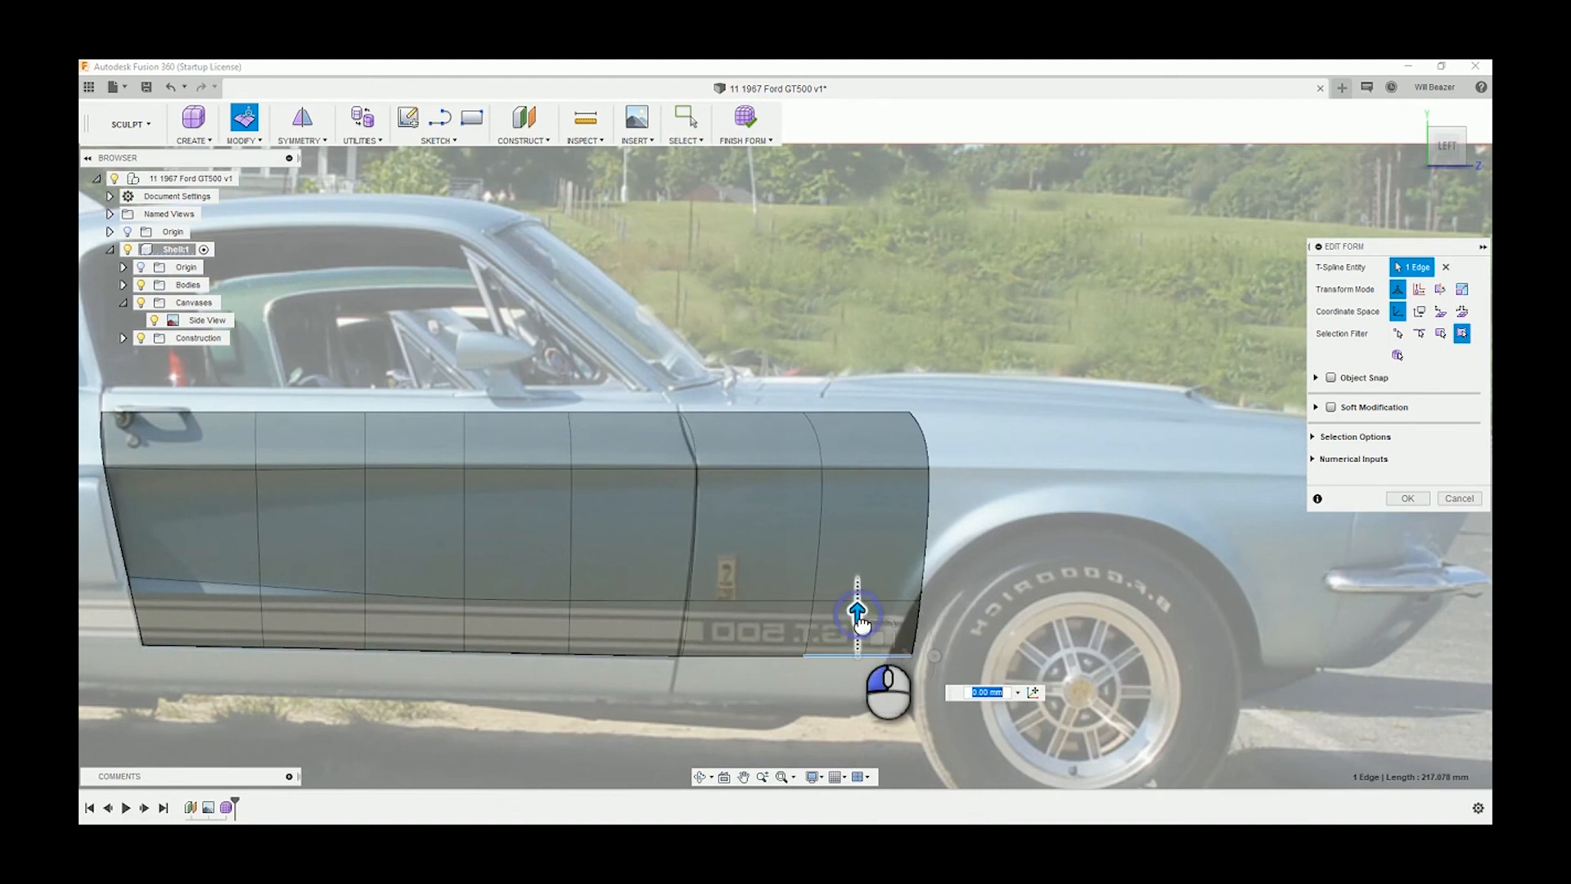
pyautogui.moveTo(861, 624); pyautogui.dragTo(859, 616)
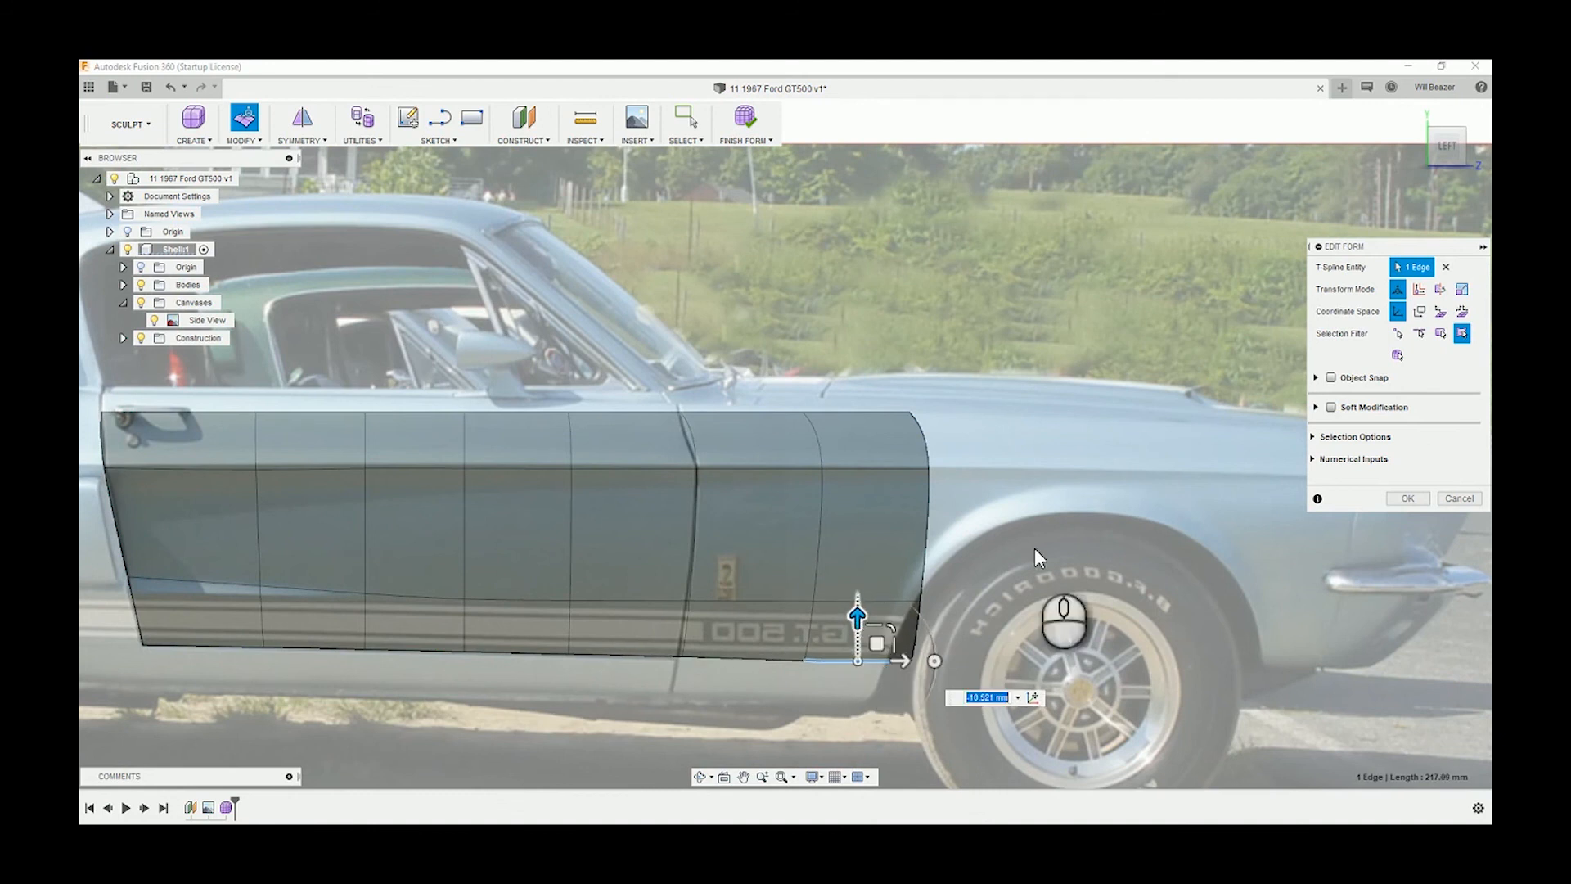
pyautogui.click(1112, 529)
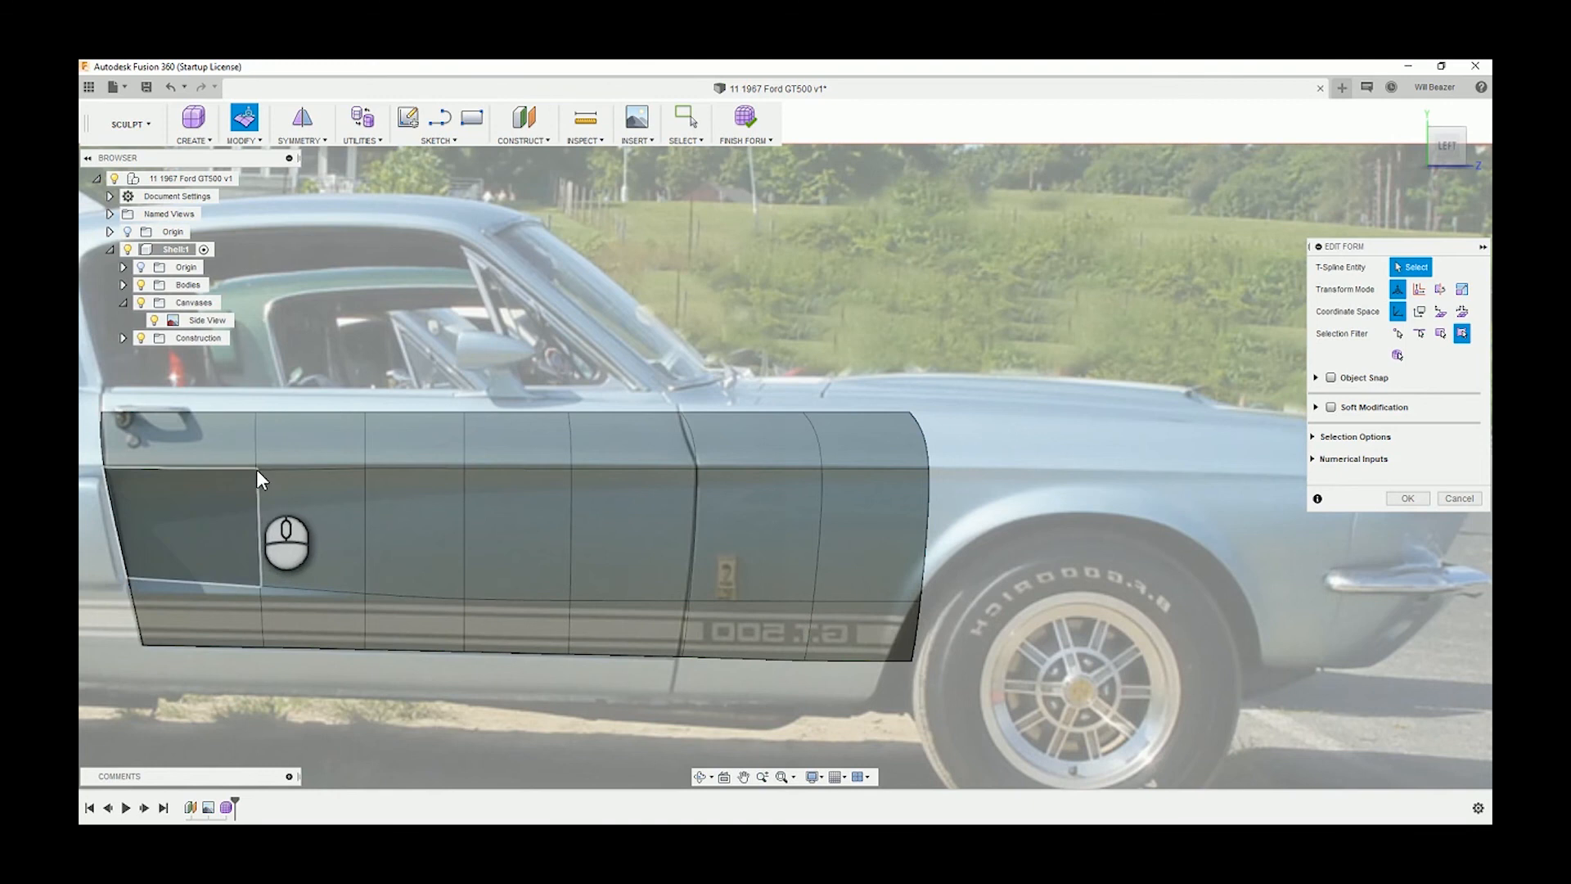
# Raise the second and third vertices from the rear of the upper interior horizontal line about 14 mm and 10.5 mm onto the body crease.
pyautogui.click(266, 491)
pyautogui.scroll(2, 234, 489)
pyautogui.scroll(2, 233, 495)
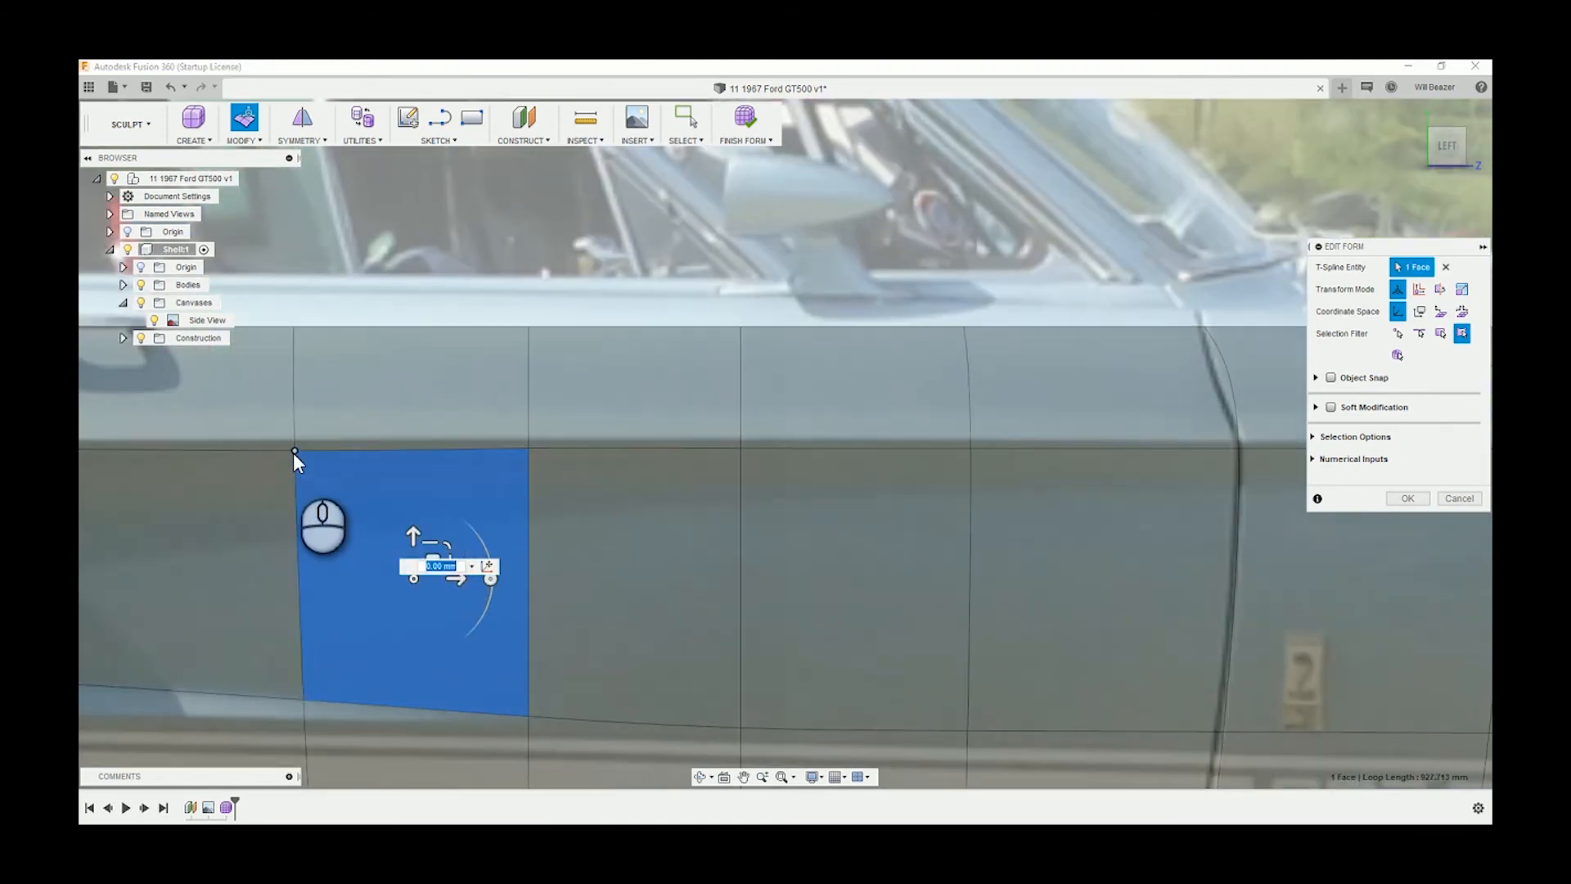
pyautogui.click(294, 450)
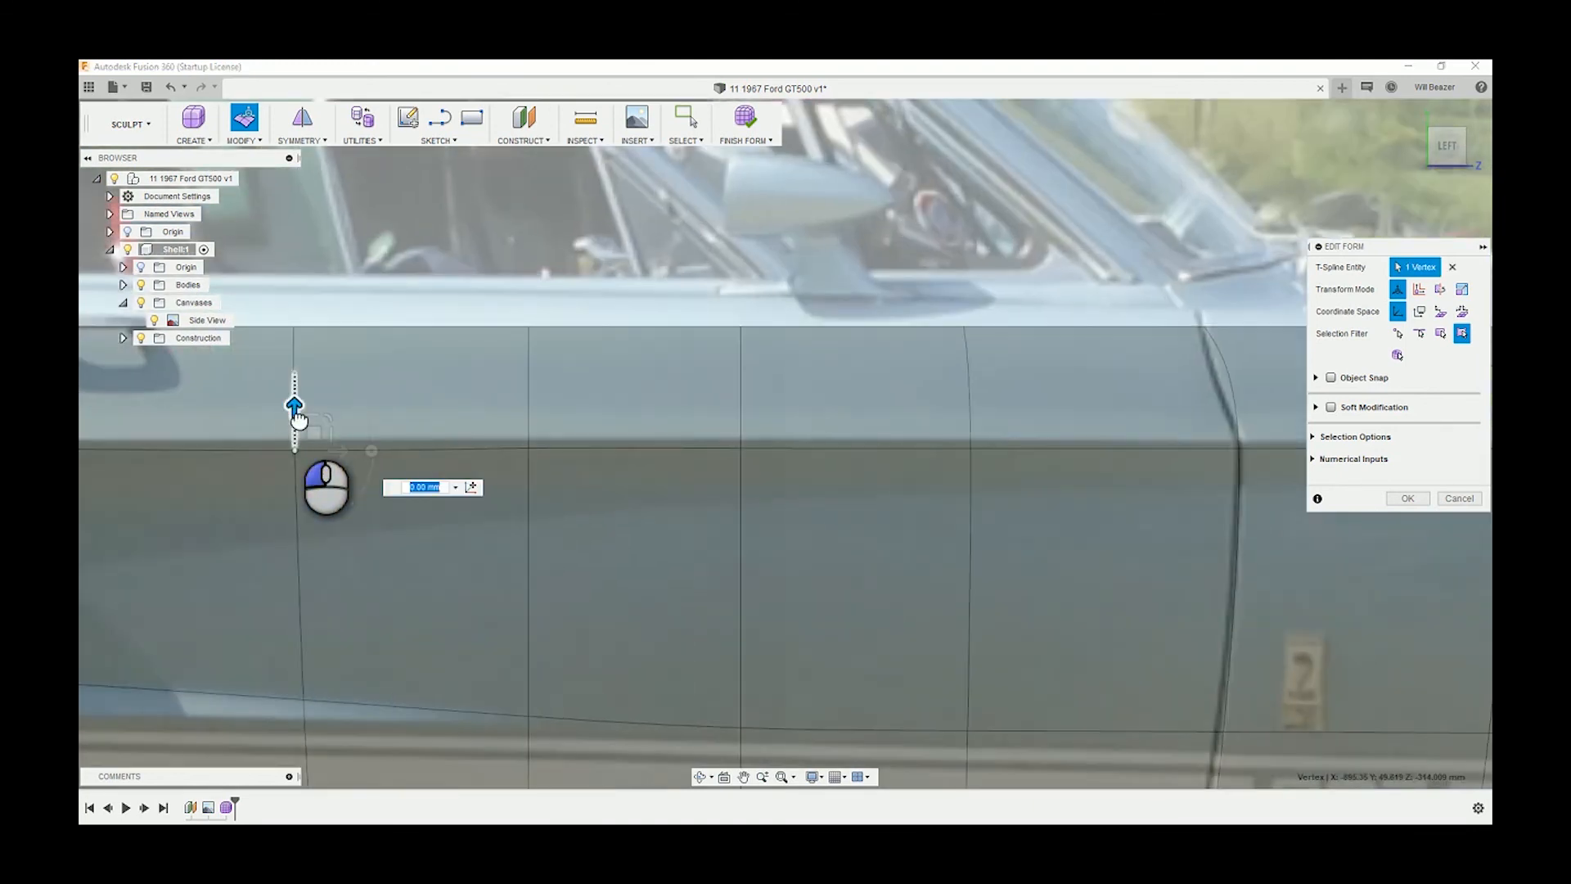
pyautogui.moveTo(297, 420); pyautogui.dragTo(296, 400)
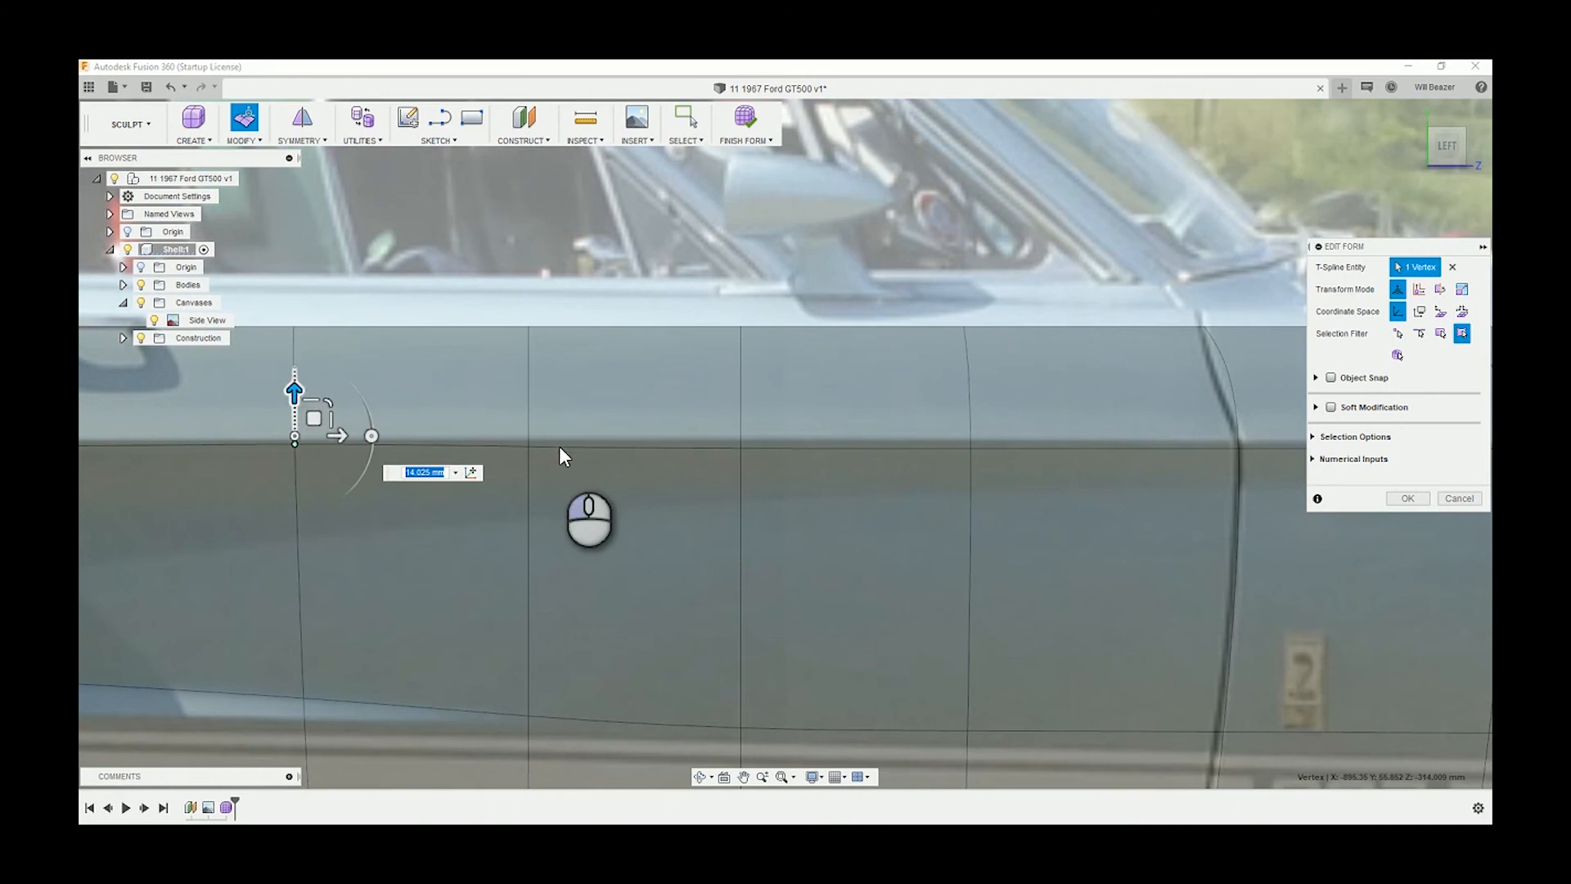
pyautogui.click(531, 445)
pyautogui.moveTo(534, 421); pyautogui.dragTo(529, 402)
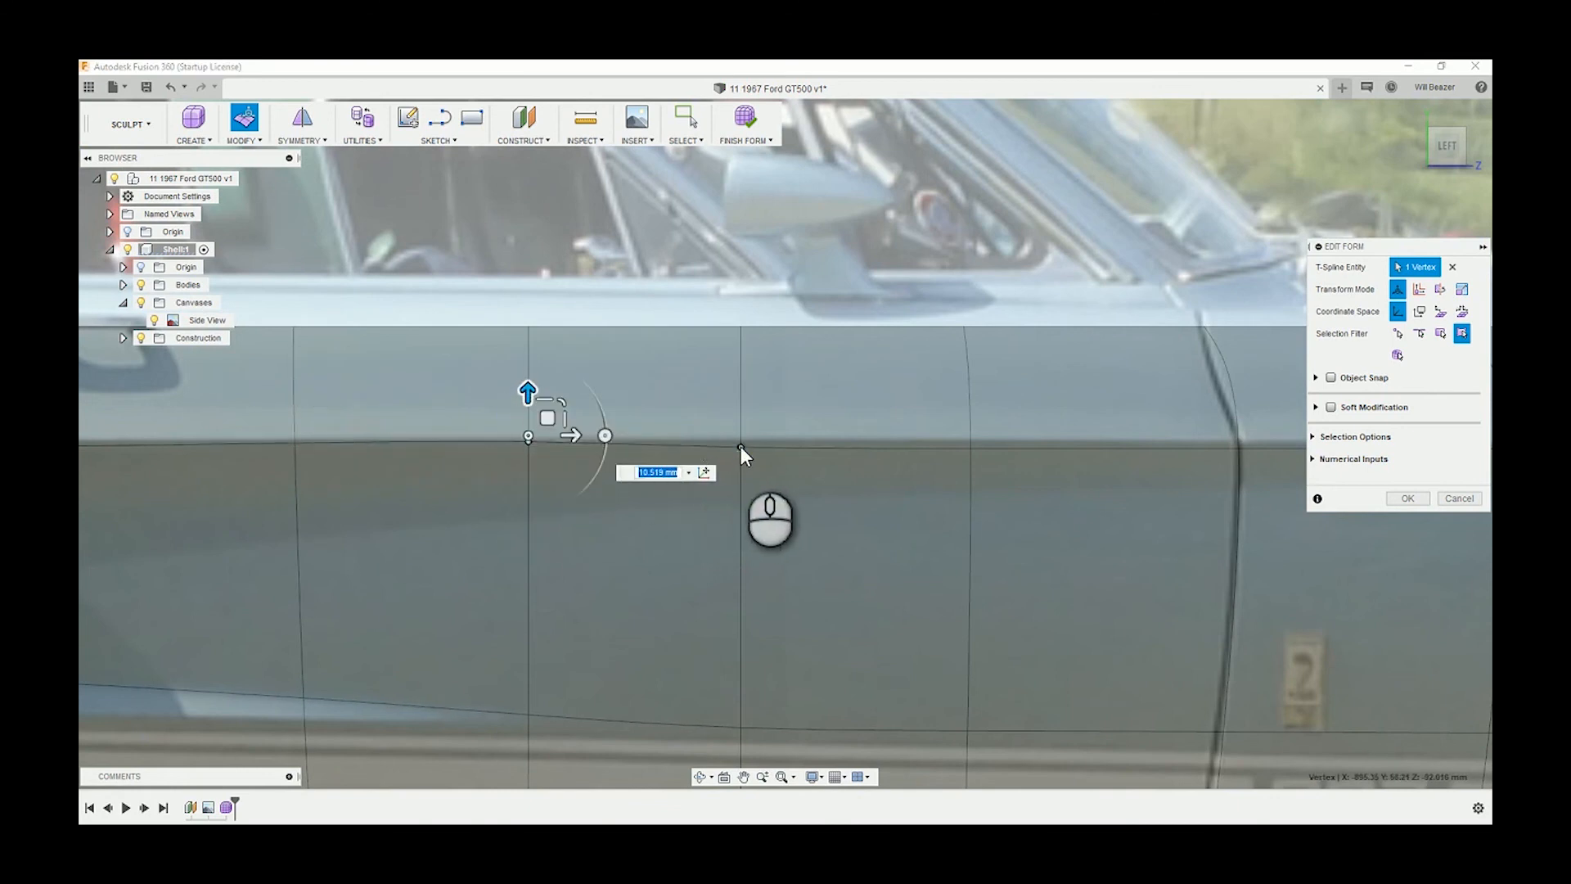
# Raise the fourth and fifth vertices from the rear of the upper interior horizontal line slightly onto the door's body crease.
pyautogui.click(741, 447)
pyautogui.moveTo(739, 409); pyautogui.dragTo(740, 409)
pyautogui.click(970, 449)
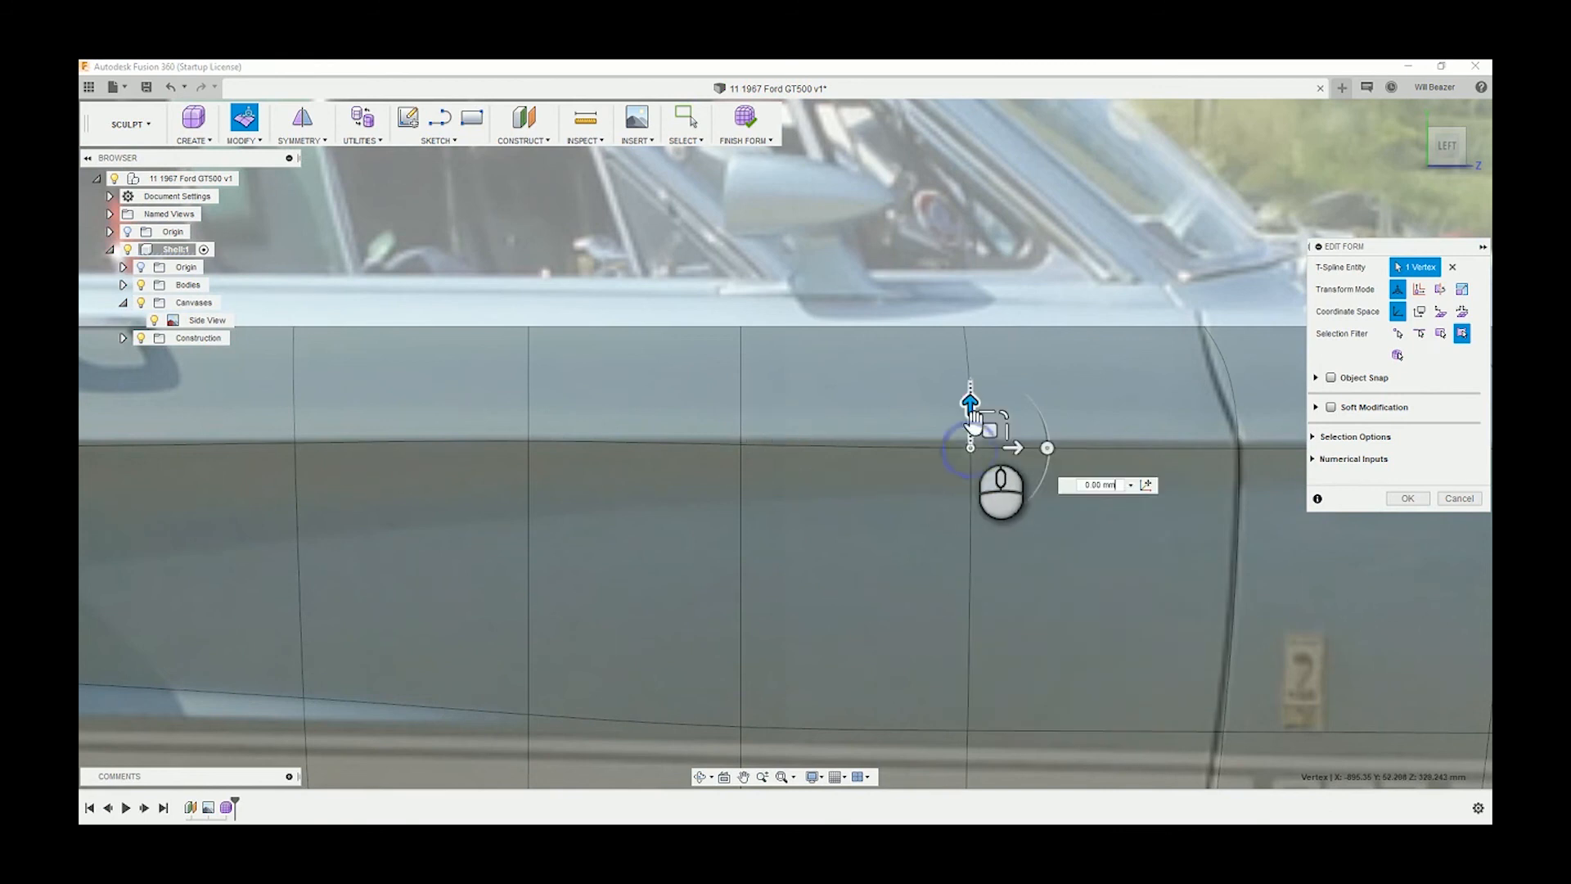
pyautogui.moveTo(972, 421); pyautogui.dragTo(973, 411)
pyautogui.click(740, 440)
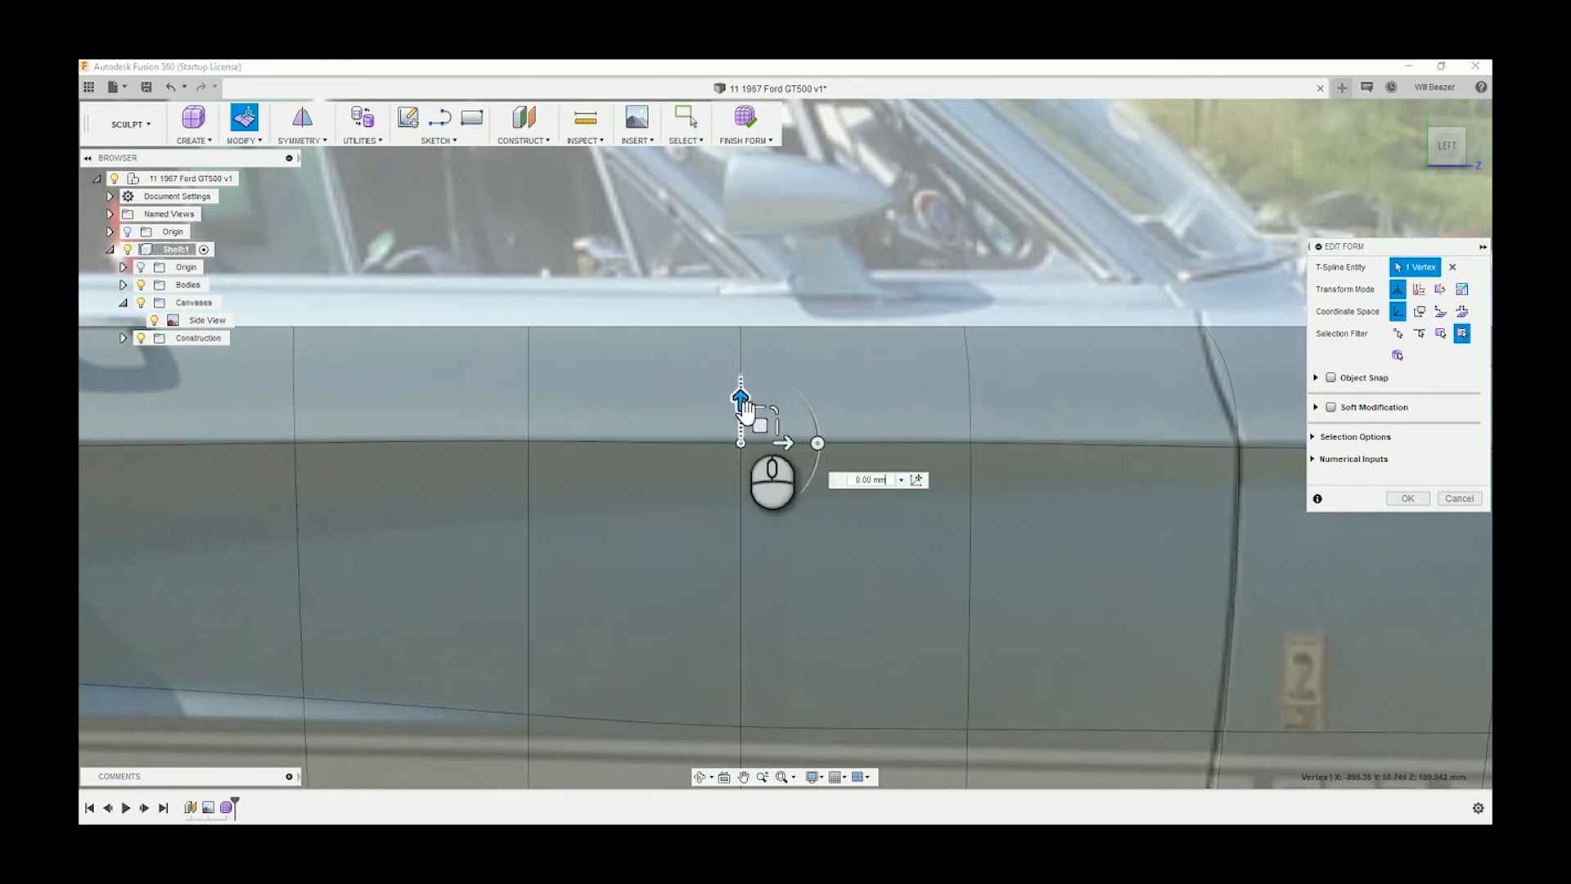
pyautogui.moveTo(744, 409); pyautogui.dragTo(743, 405)
# Raise the upper interior line's vertices onto the crease: the door-gap one slightly, the next one forward about 14.7 mm, the foremost about 9.4 mm.
pyautogui.scroll(-2, 769, 564)
pyautogui.moveTo(993, 513); pyautogui.dragTo(388, 558, button='middle')
pyautogui.scroll(3, 929, 507)
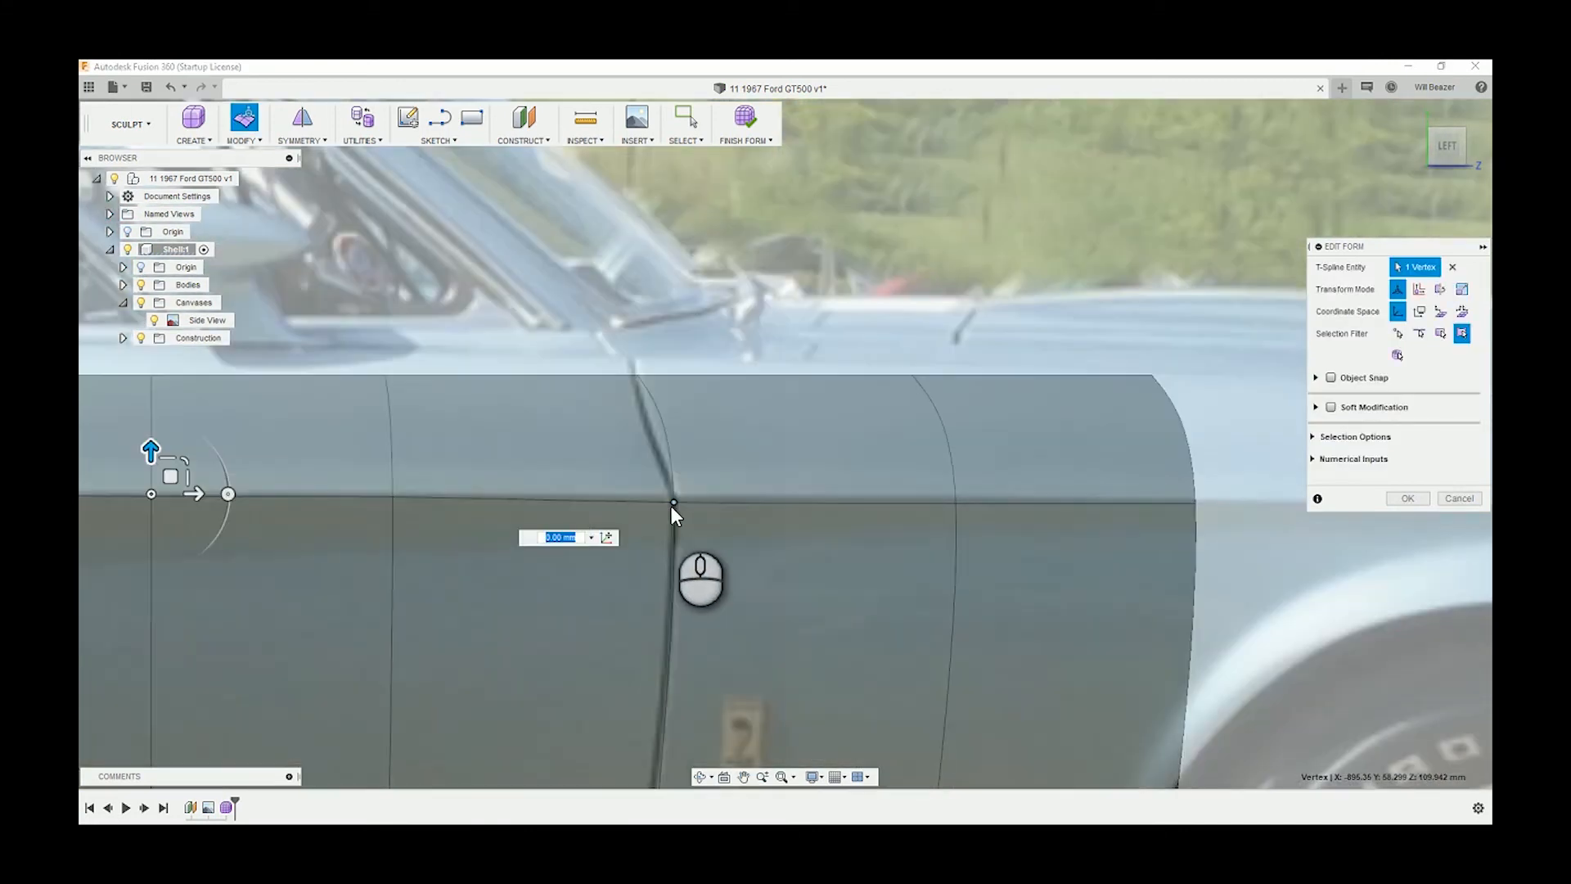
pyautogui.click(673, 503)
pyautogui.moveTo(676, 465); pyautogui.dragTo(674, 448)
pyautogui.click(959, 503)
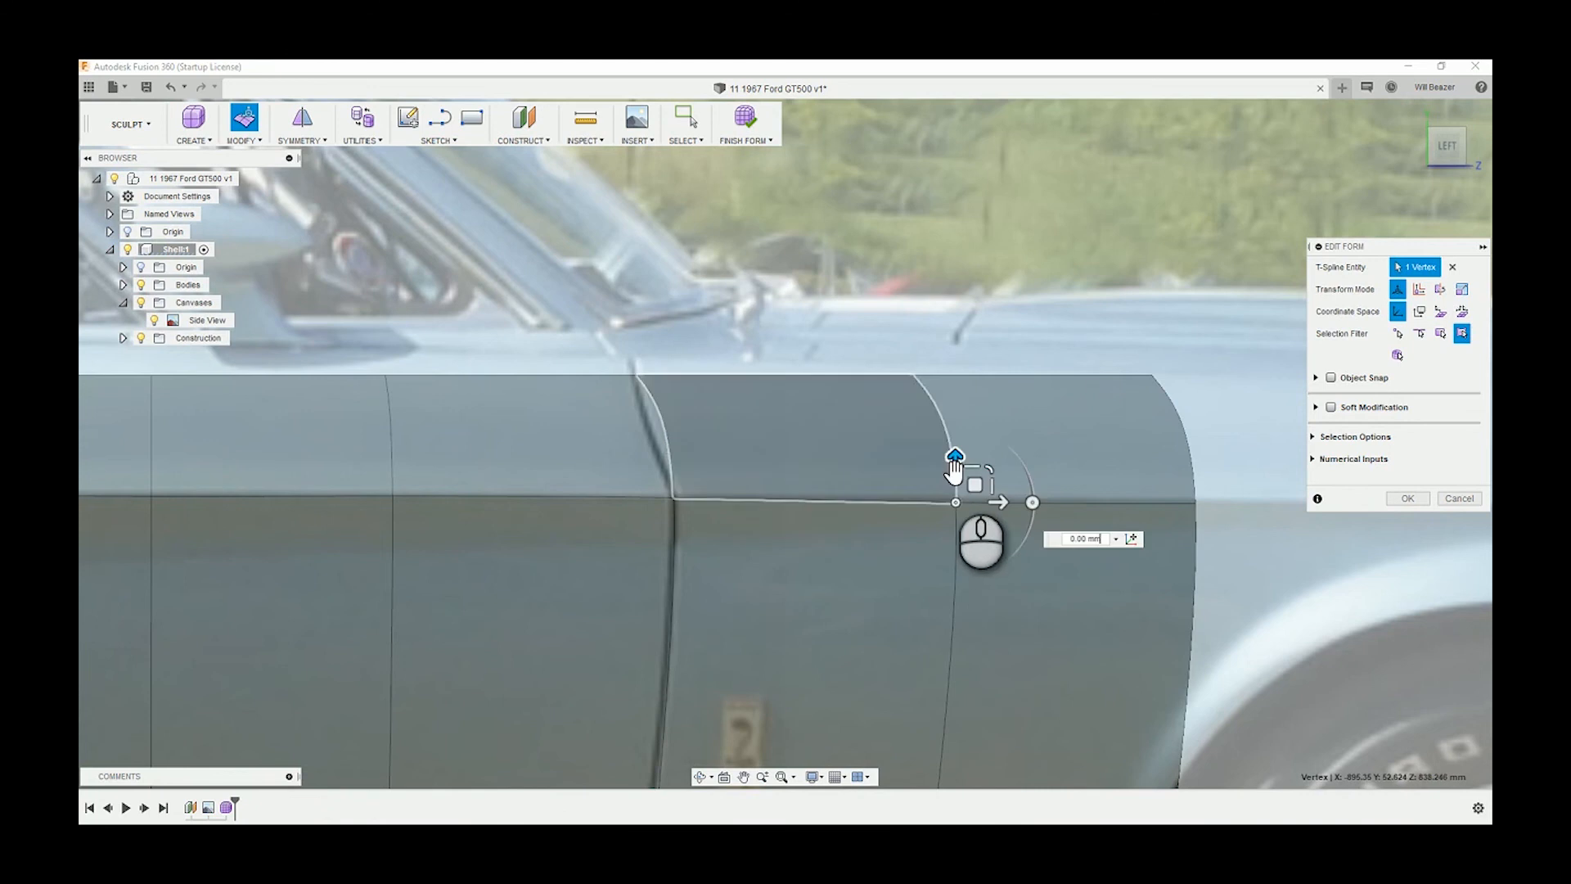
pyautogui.moveTo(955, 461); pyautogui.dragTo(955, 452)
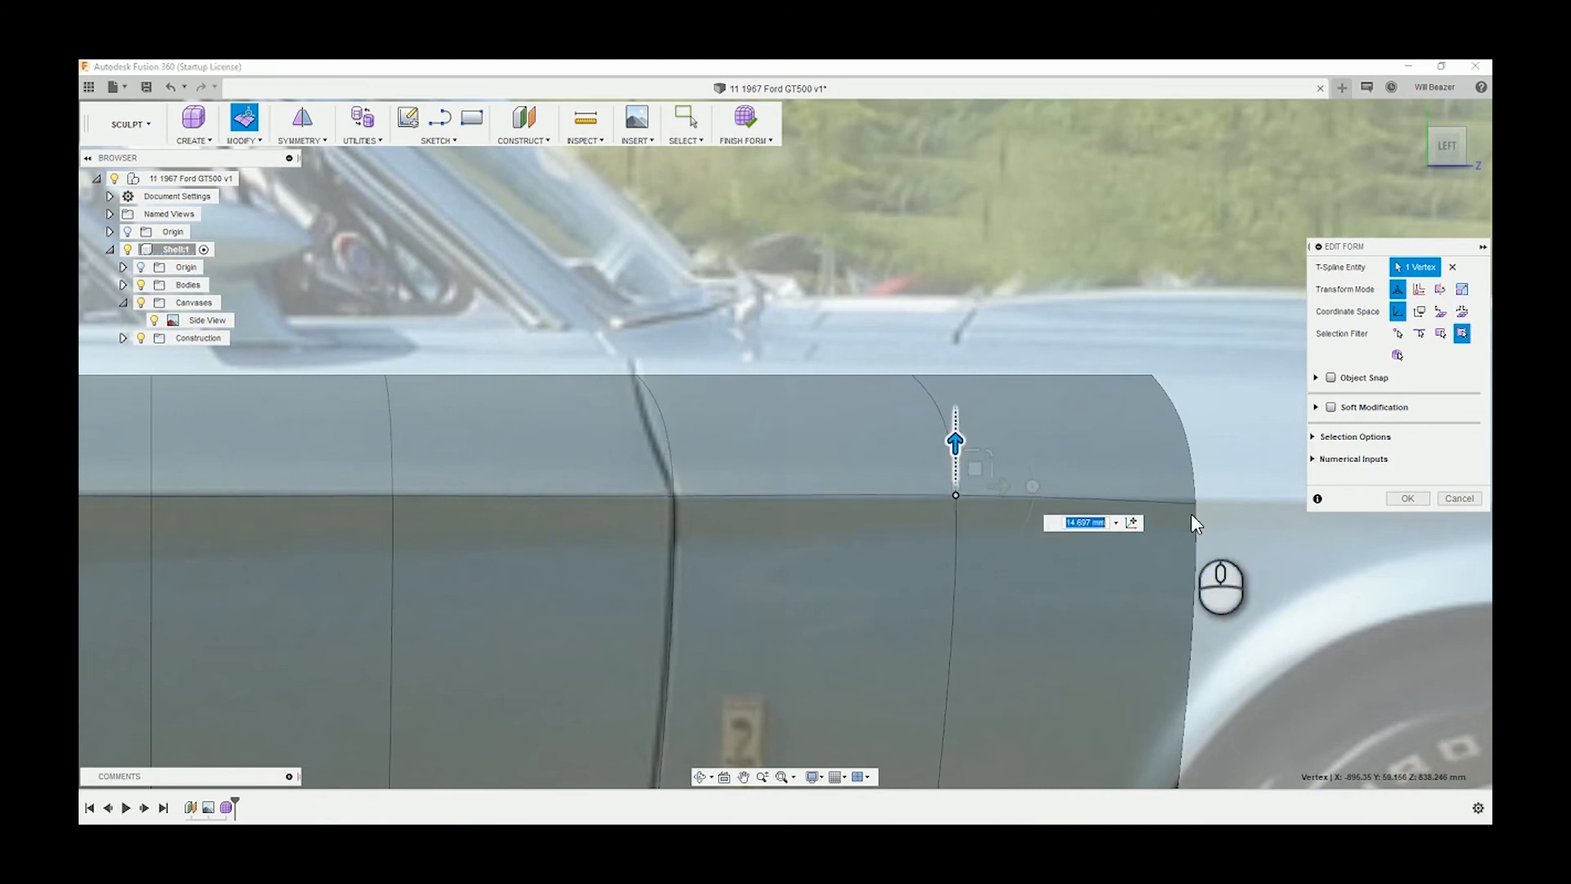
pyautogui.click(1195, 503)
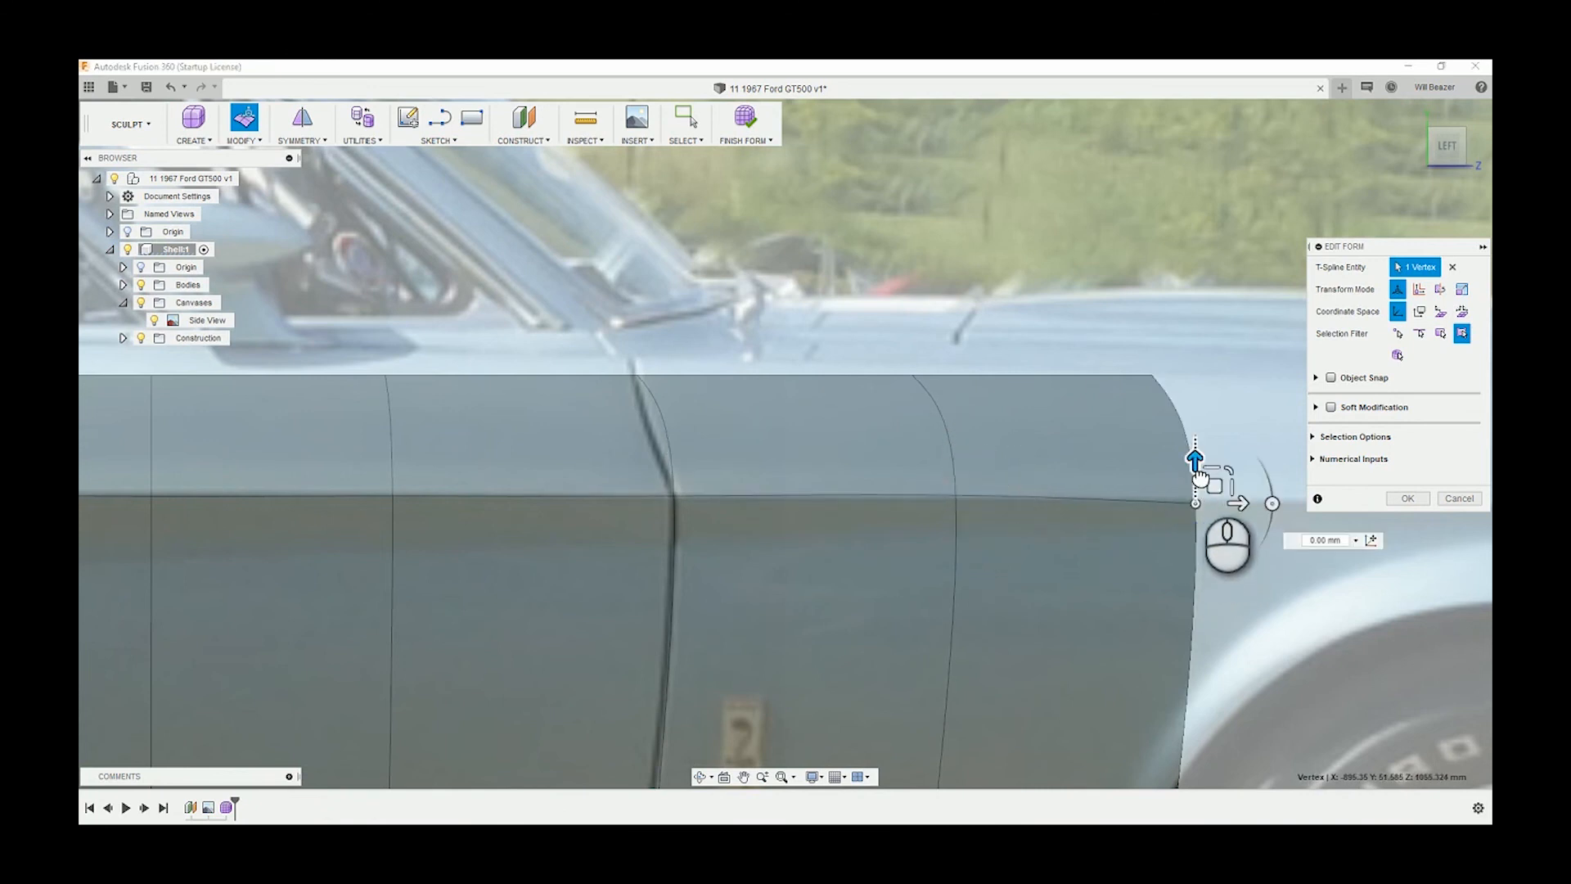
pyautogui.moveTo(1195, 459); pyautogui.dragTo(1199, 467)
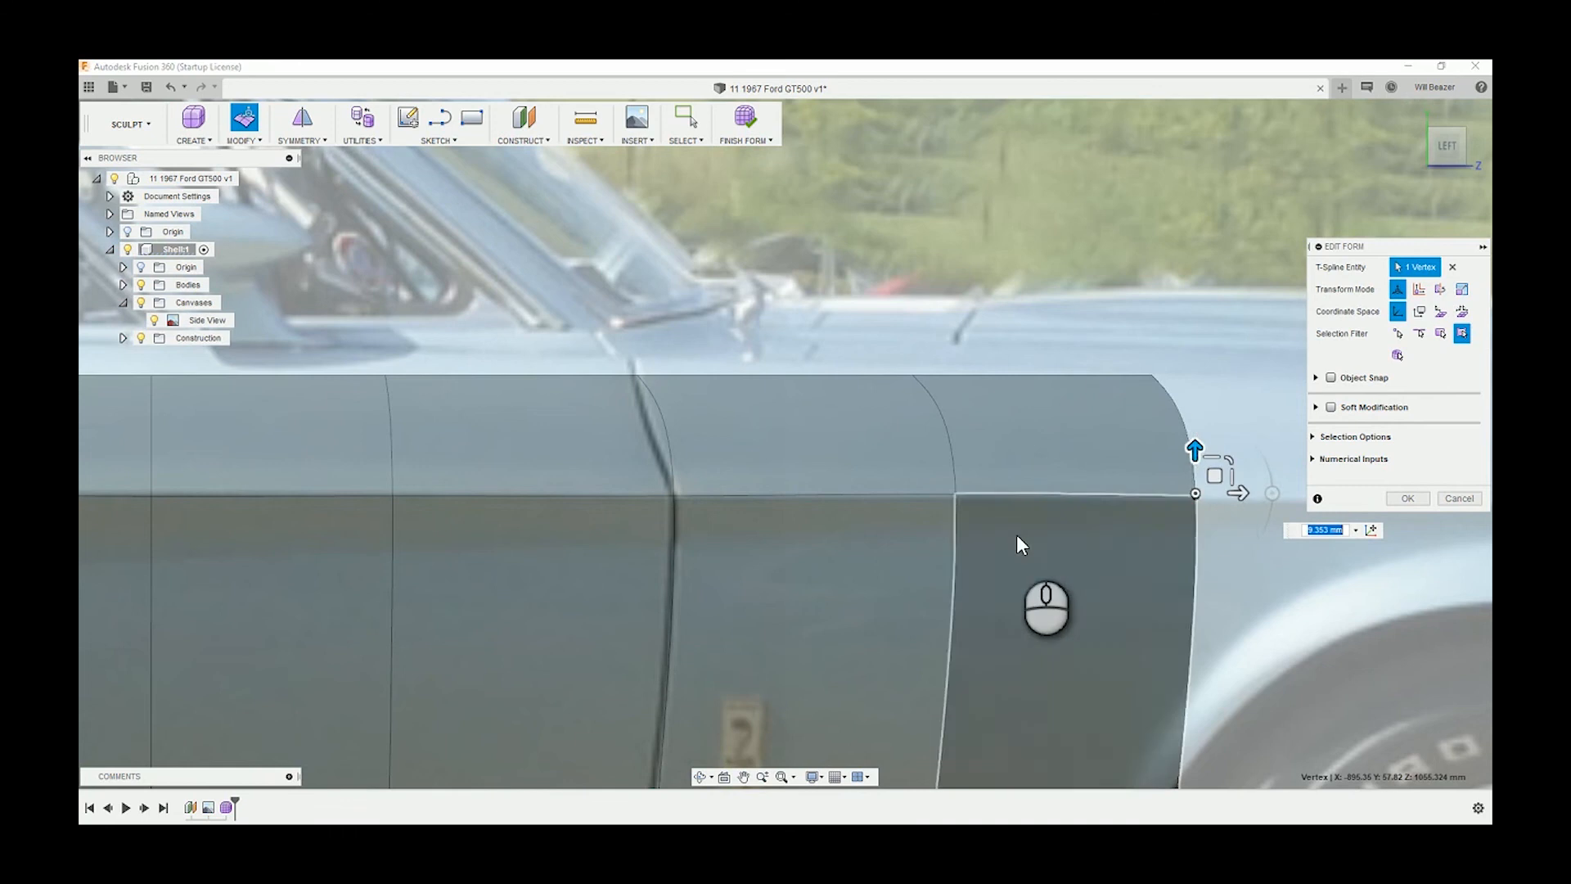
# Raise the rearmost vertex of the upper interior horizontal line about 12.9 mm onto the body crease.
pyautogui.scroll(-6, 1017, 534)
pyautogui.scroll(8, 447, 546)
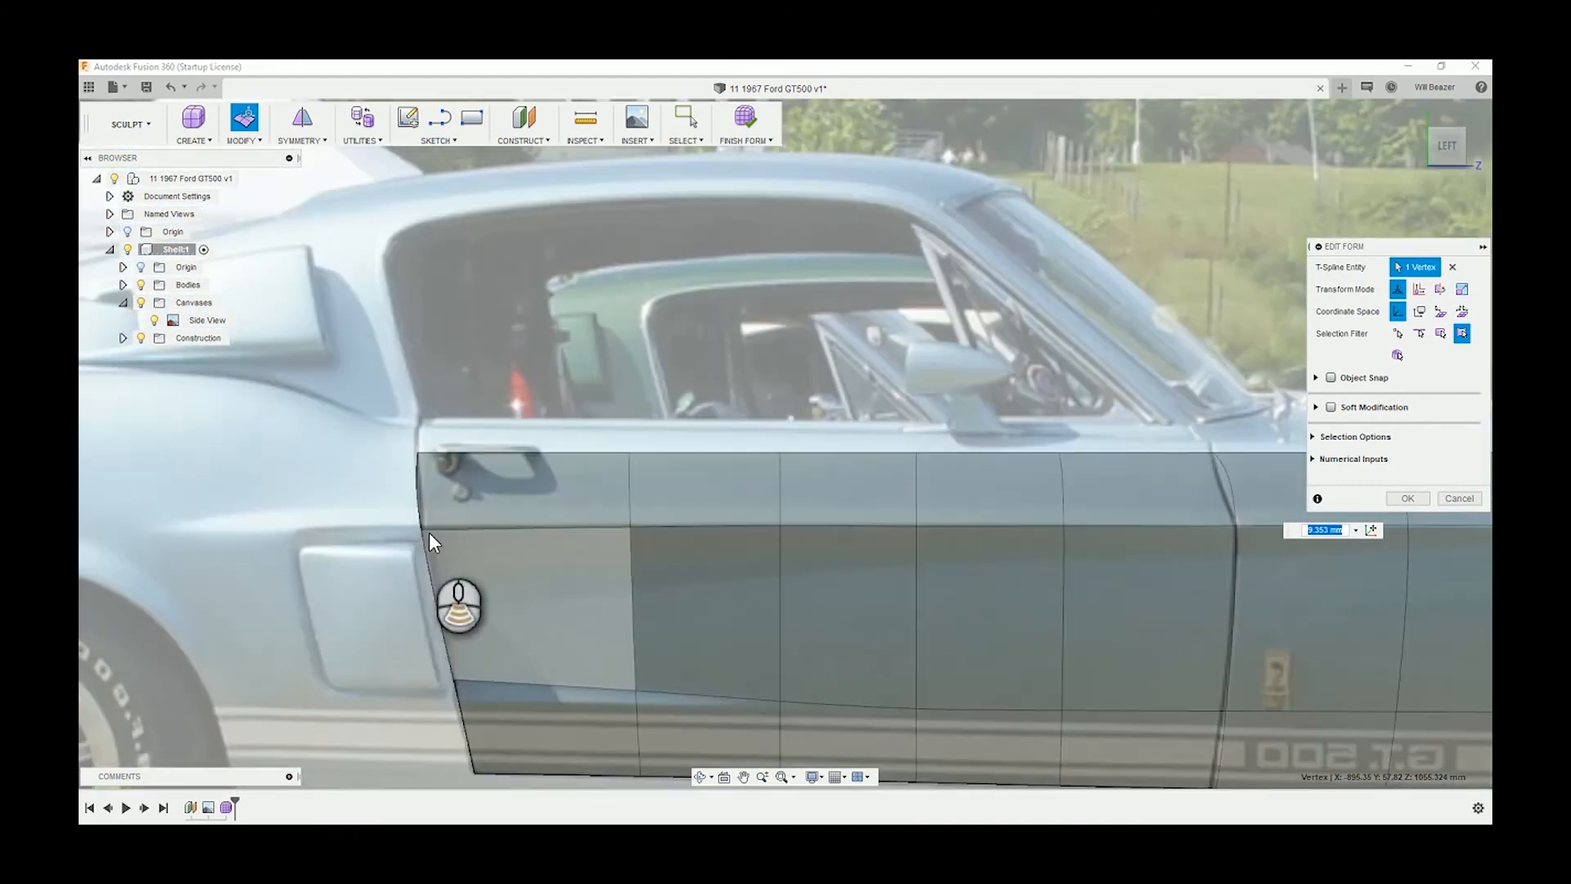
pyautogui.scroll(3, 429, 532)
pyautogui.click(423, 526)
pyautogui.moveTo(425, 488); pyautogui.dragTo(425, 467)
pyautogui.scroll(-3, 501, 614)
pyautogui.scroll(-5, 501, 613)
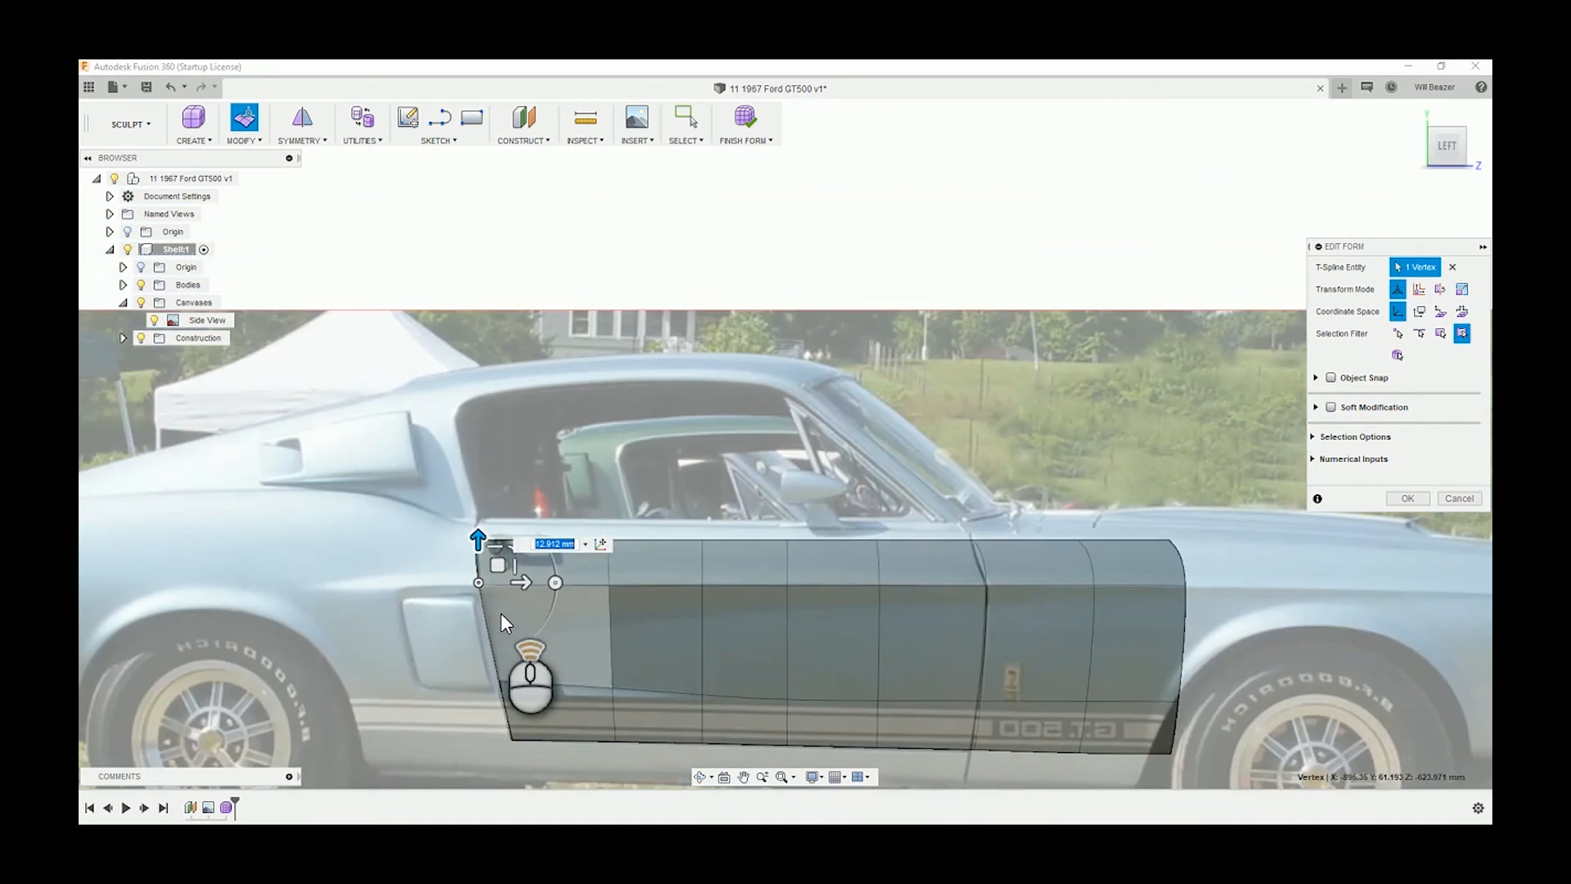
# Extrude the panel's three front boundary edges forward repeatedly over the front wheel, and undo the last extrusion to keep two new columns.
pyautogui.click(915, 666)
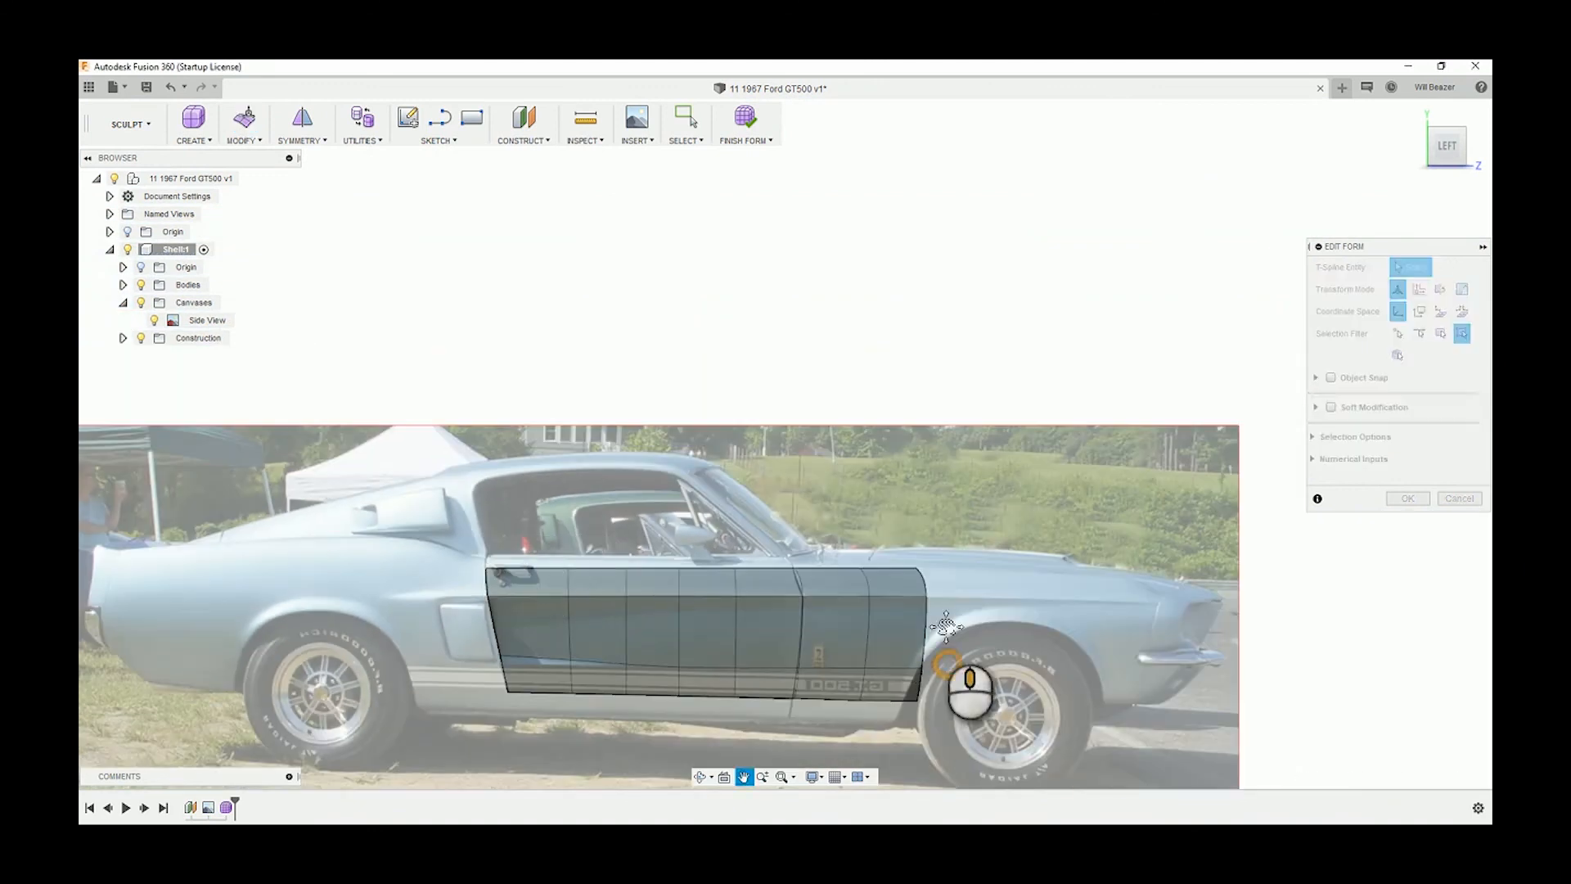
pyautogui.scroll(3, 921, 469)
pyautogui.scroll(2, 889, 394)
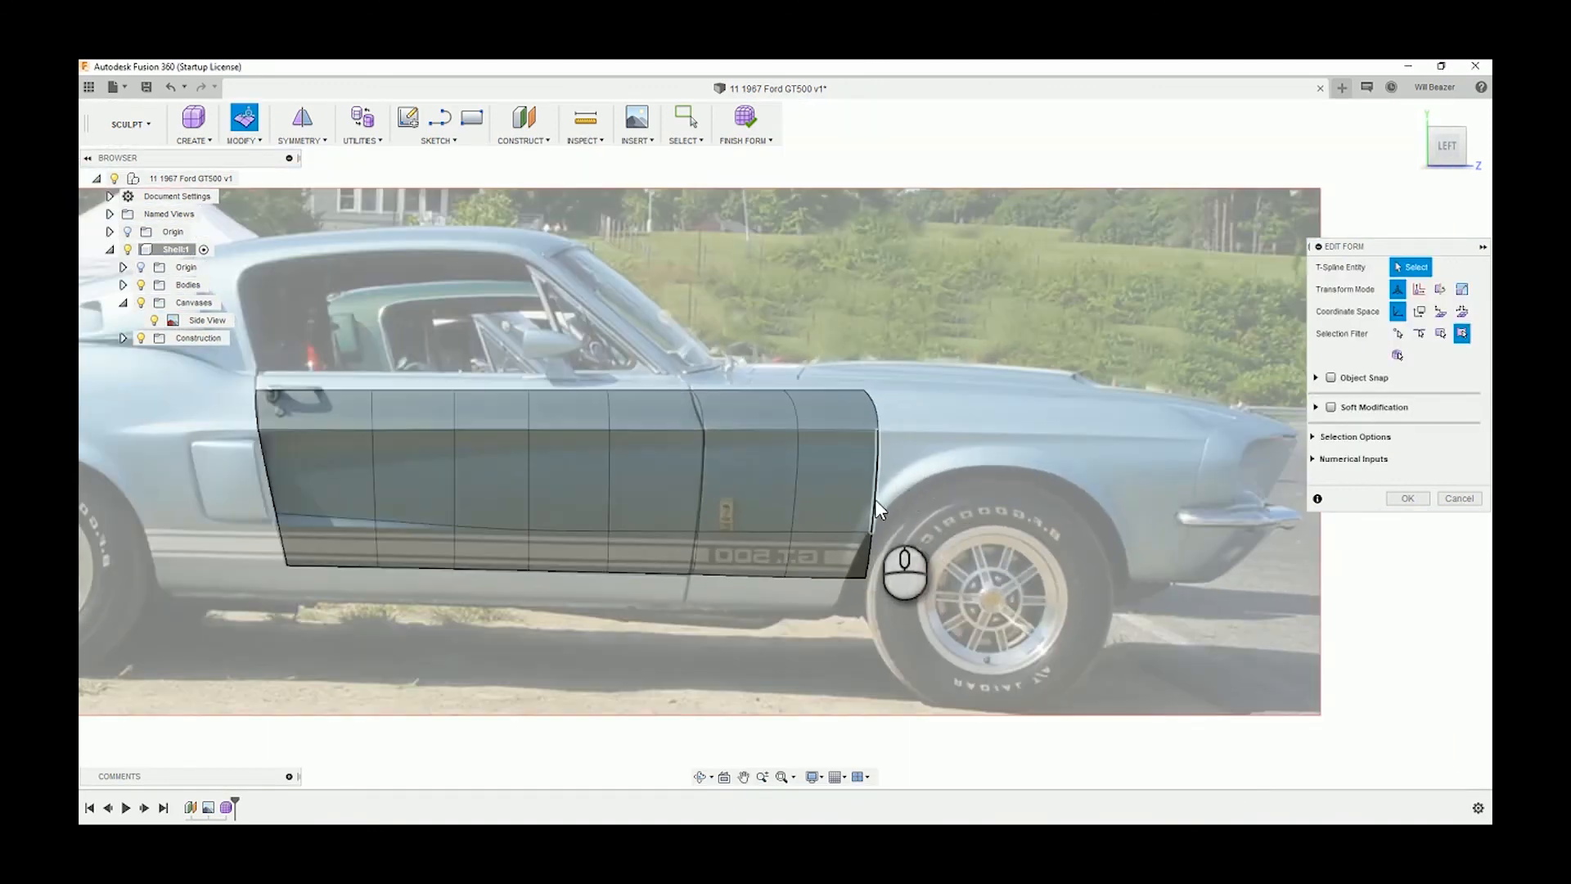
pyautogui.moveTo(856, 357); pyautogui.dragTo(951, 643)
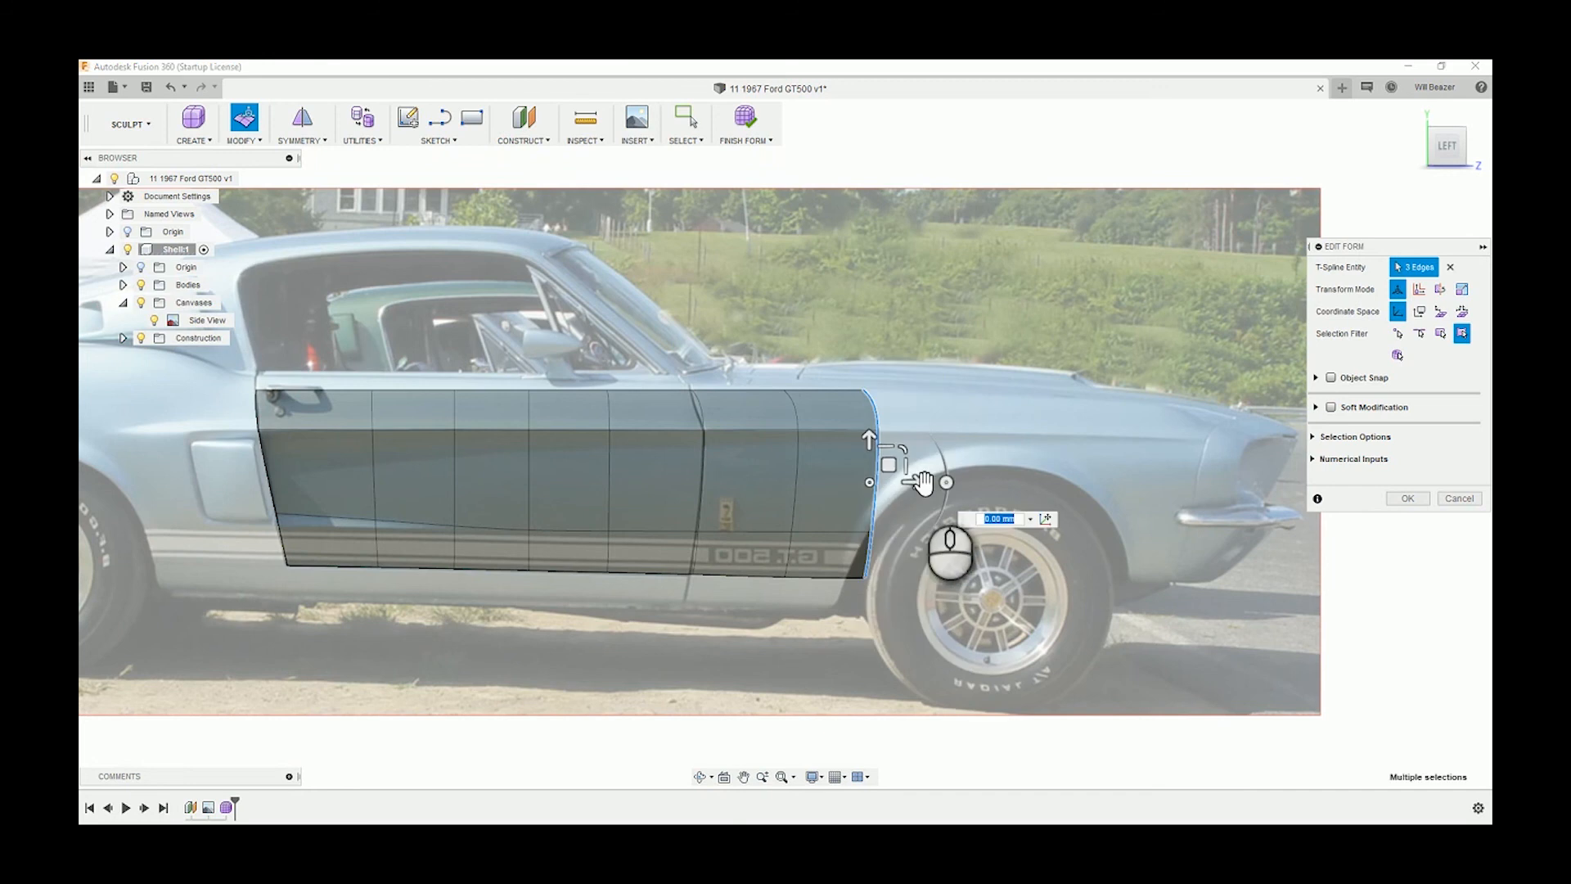
pyautogui.moveTo(920, 484); pyautogui.dragTo(1181, 502)
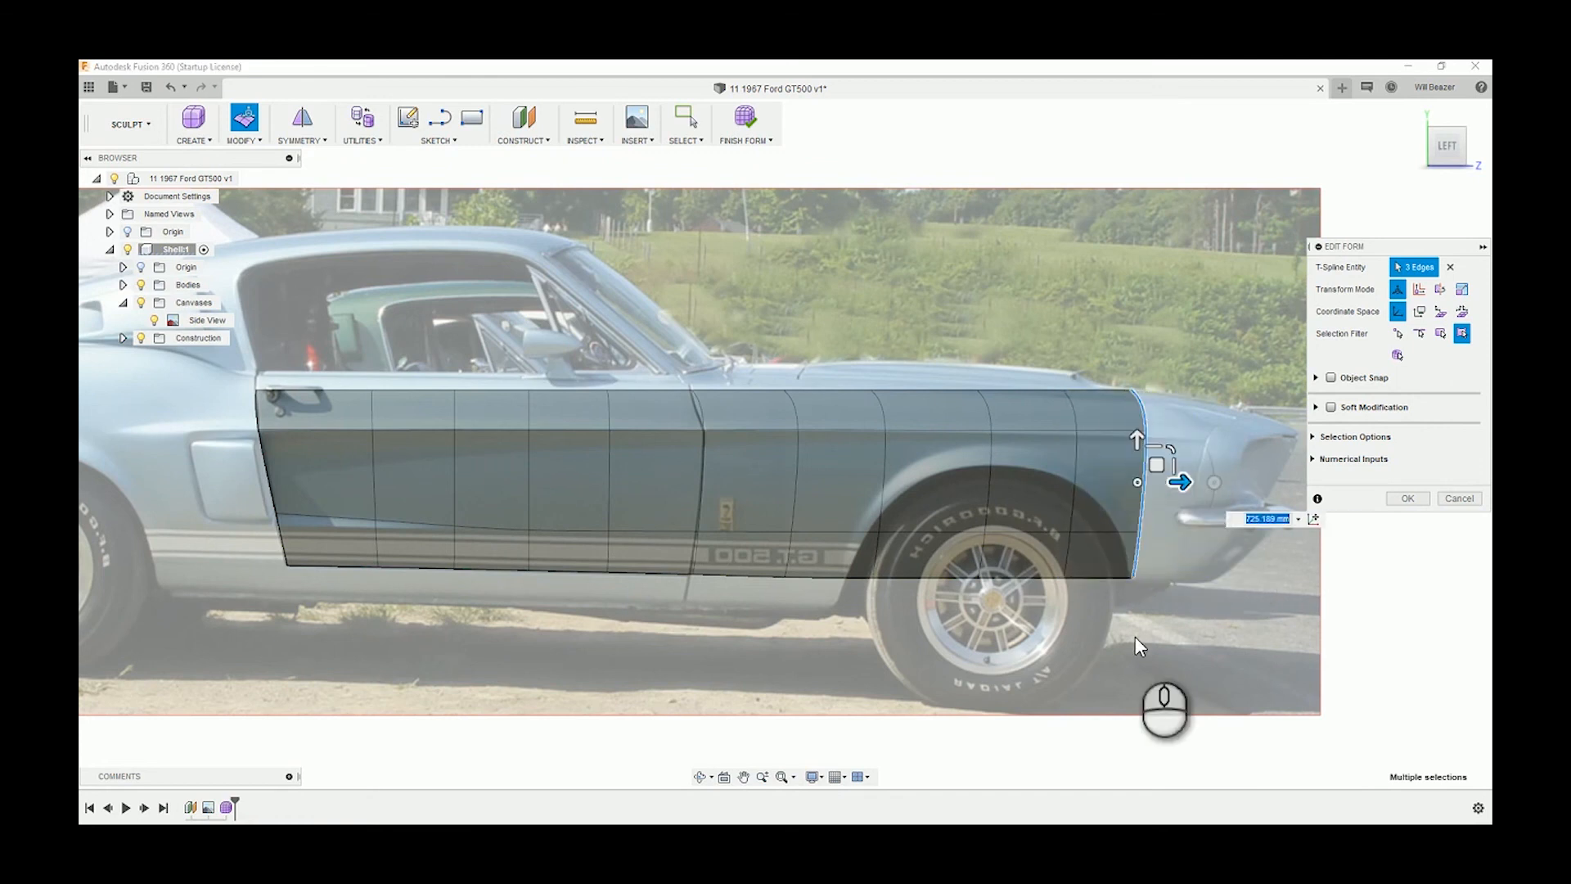
pyautogui.hotkey('ctrl', 'z')
pyautogui.scroll(3, 1147, 462)
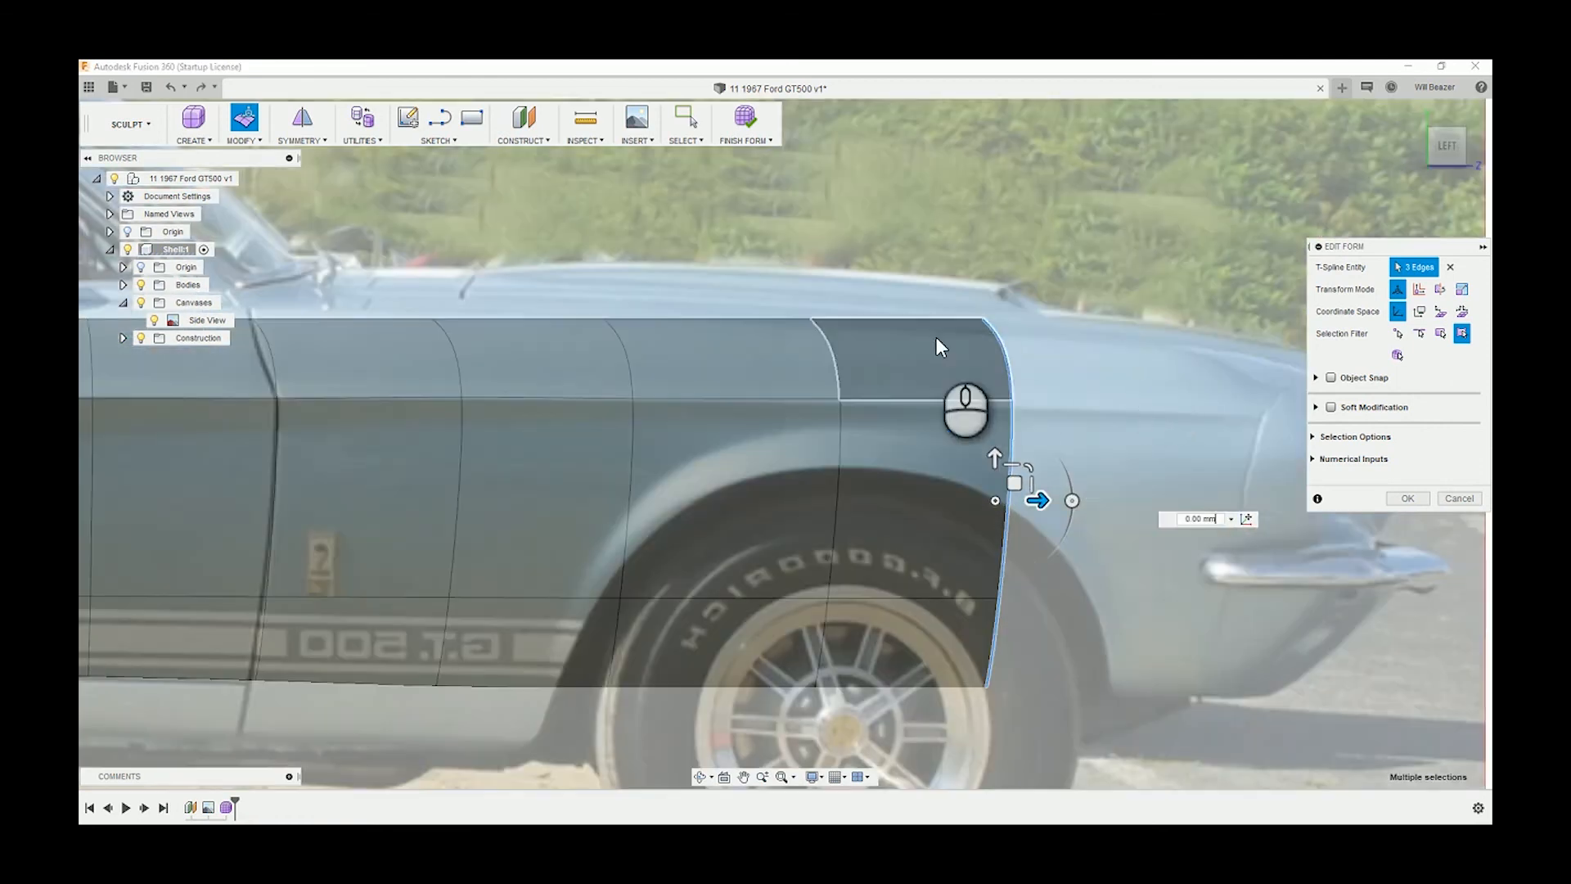
# Lower the two uppermost vertices of the panel's front boundary together to follow the fender's downward slope.
pyautogui.click(986, 319)
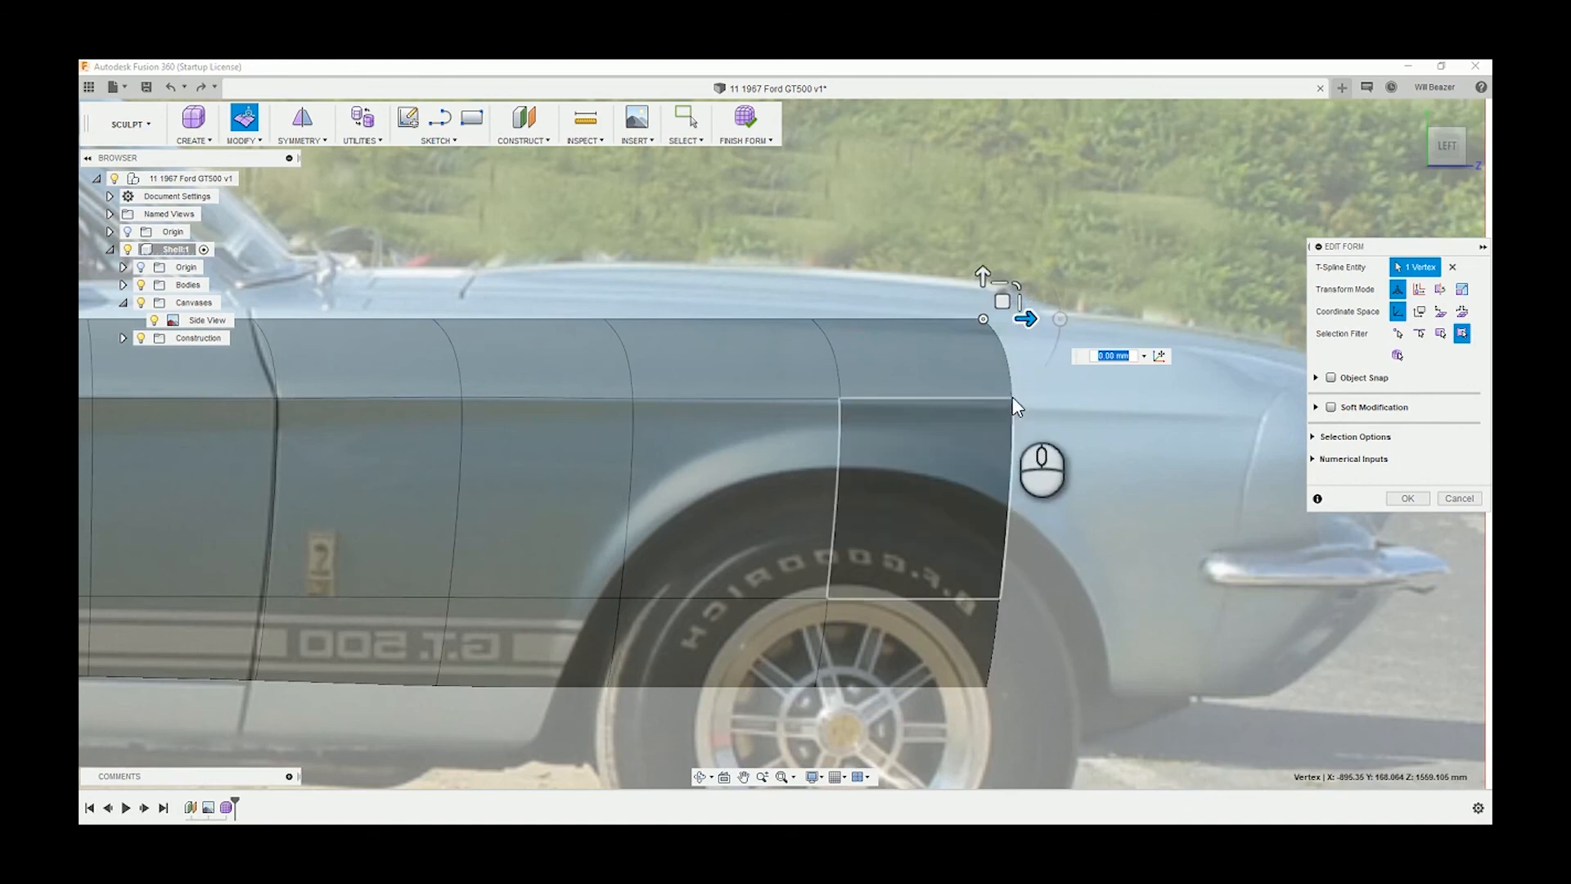
pyautogui.click(1060, 438)
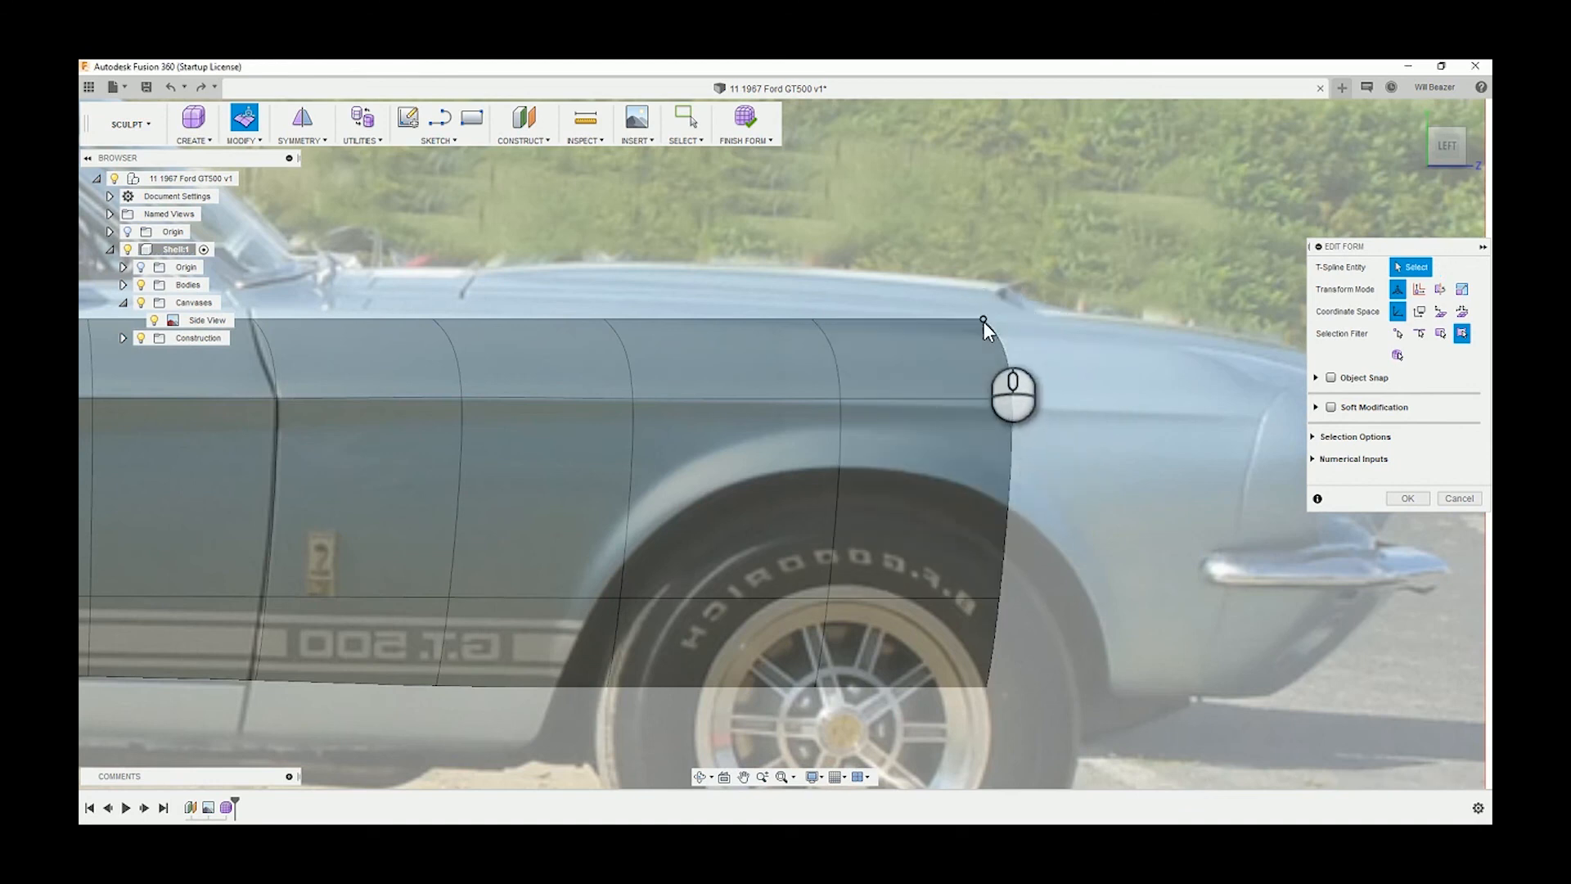
pyautogui.click(983, 321)
pyautogui.keyDown('shift'); pyautogui.click(1012, 396); pyautogui.keyUp('shift')
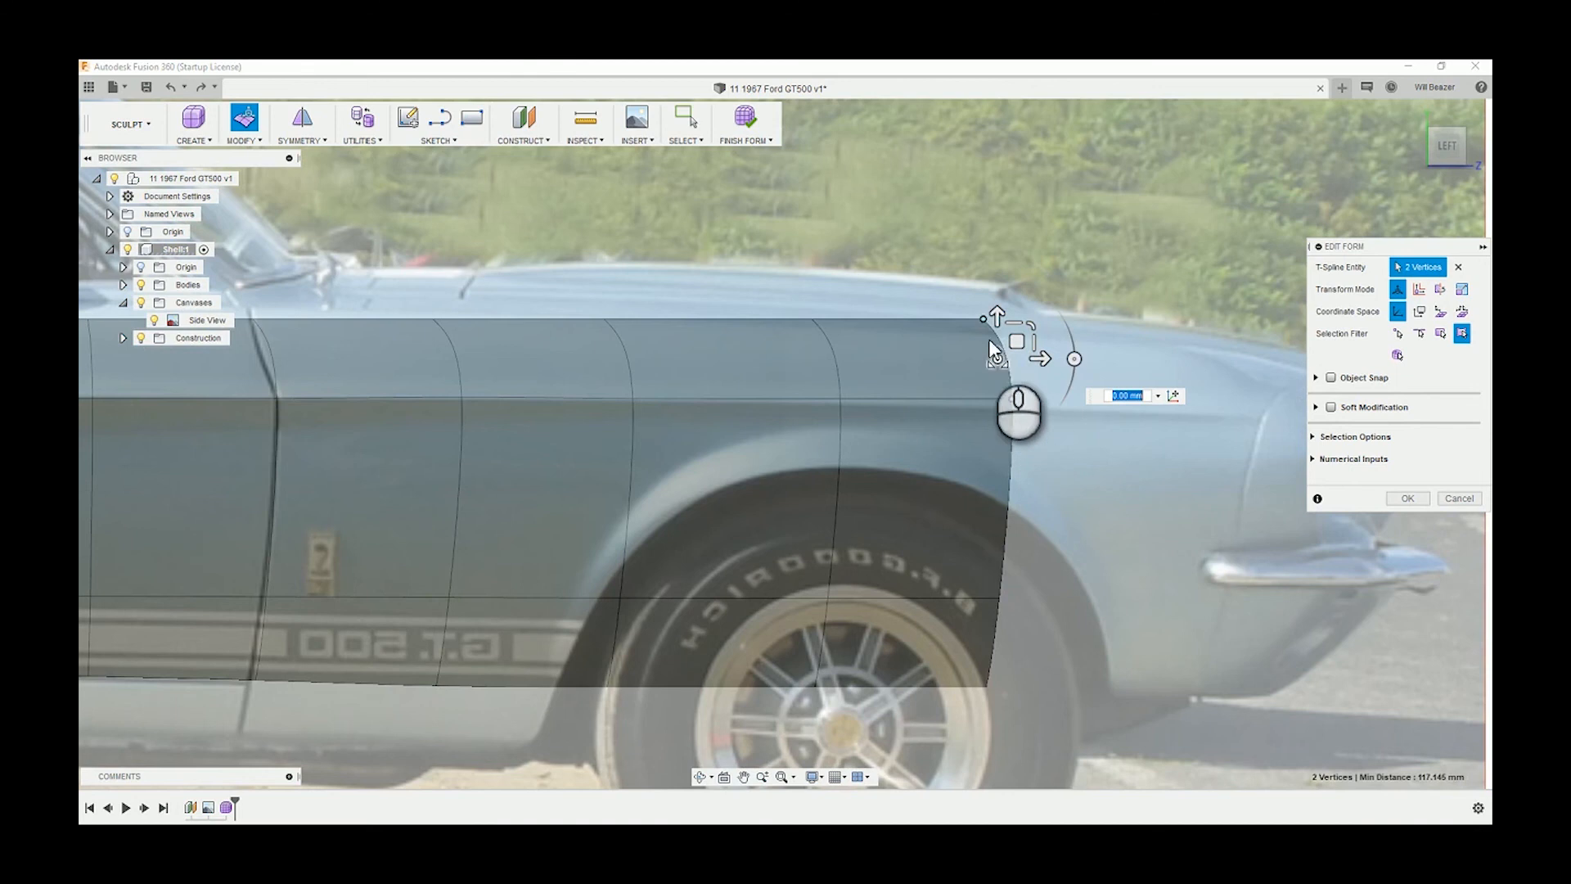
pyautogui.moveTo(999, 317); pyautogui.dragTo(1004, 326)
# Lower the two uppermost vertices of the vertical line just behind the front boundary together slightly to smooth the fender slope.
pyautogui.click(812, 321)
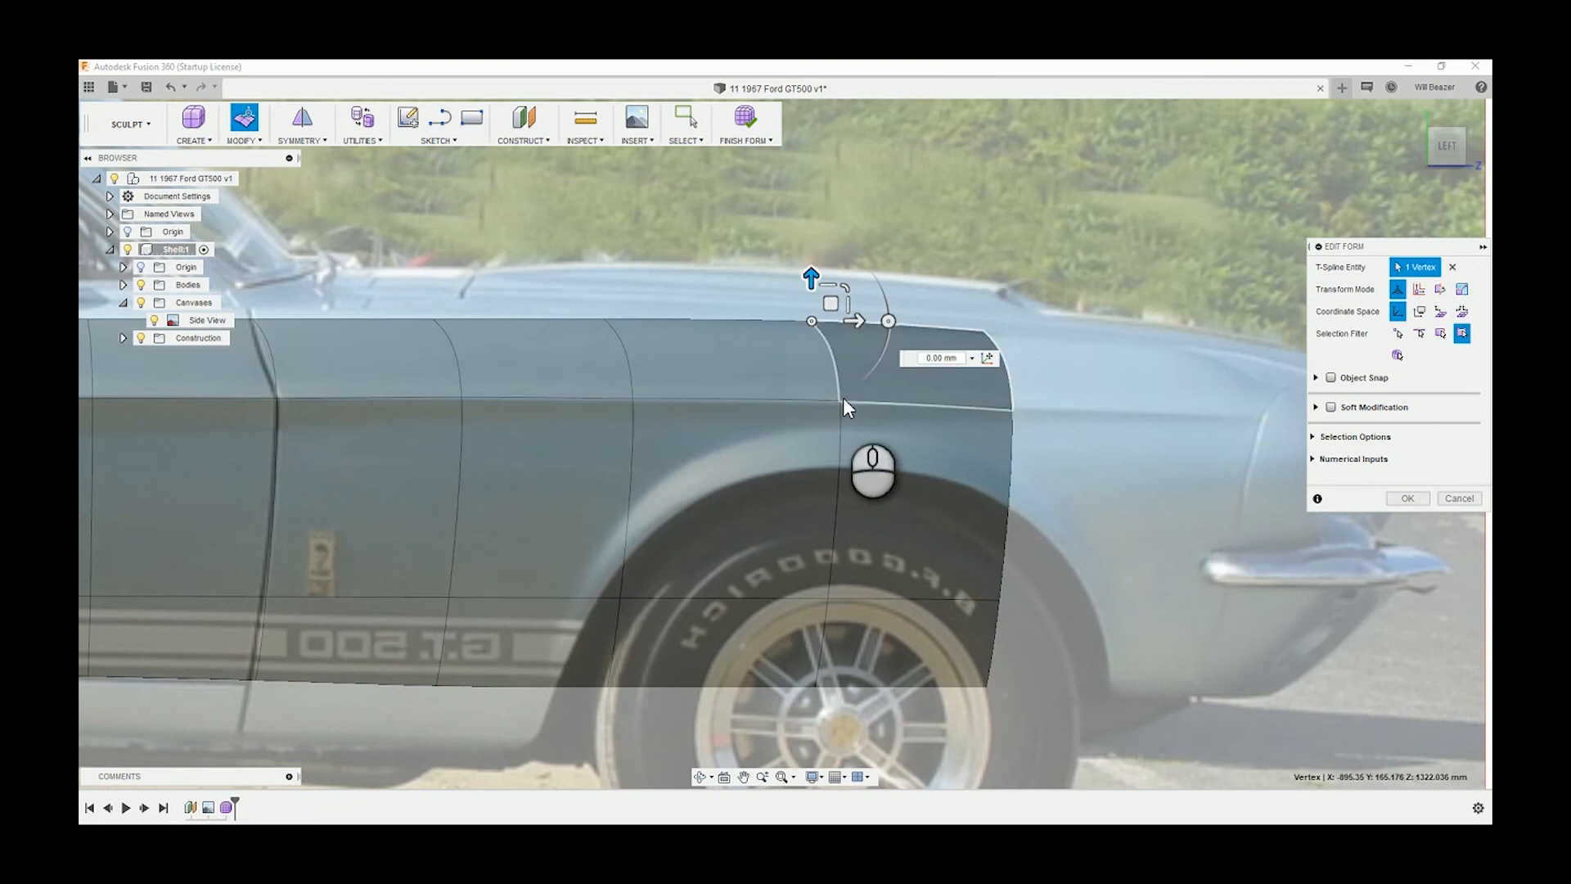
pyautogui.click(843, 399)
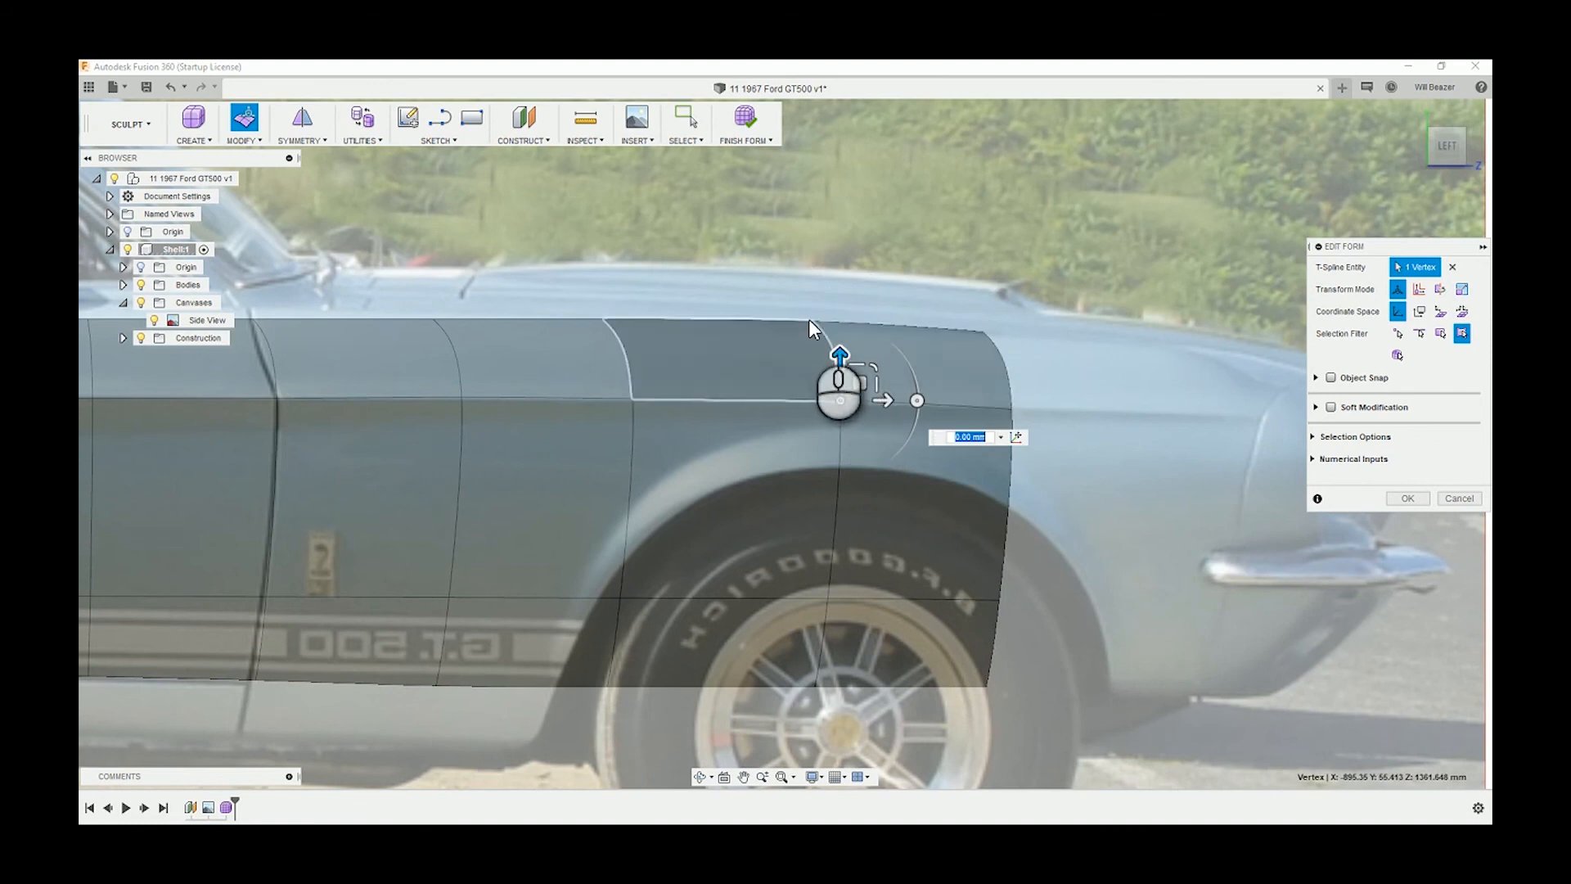
pyautogui.click(811, 320)
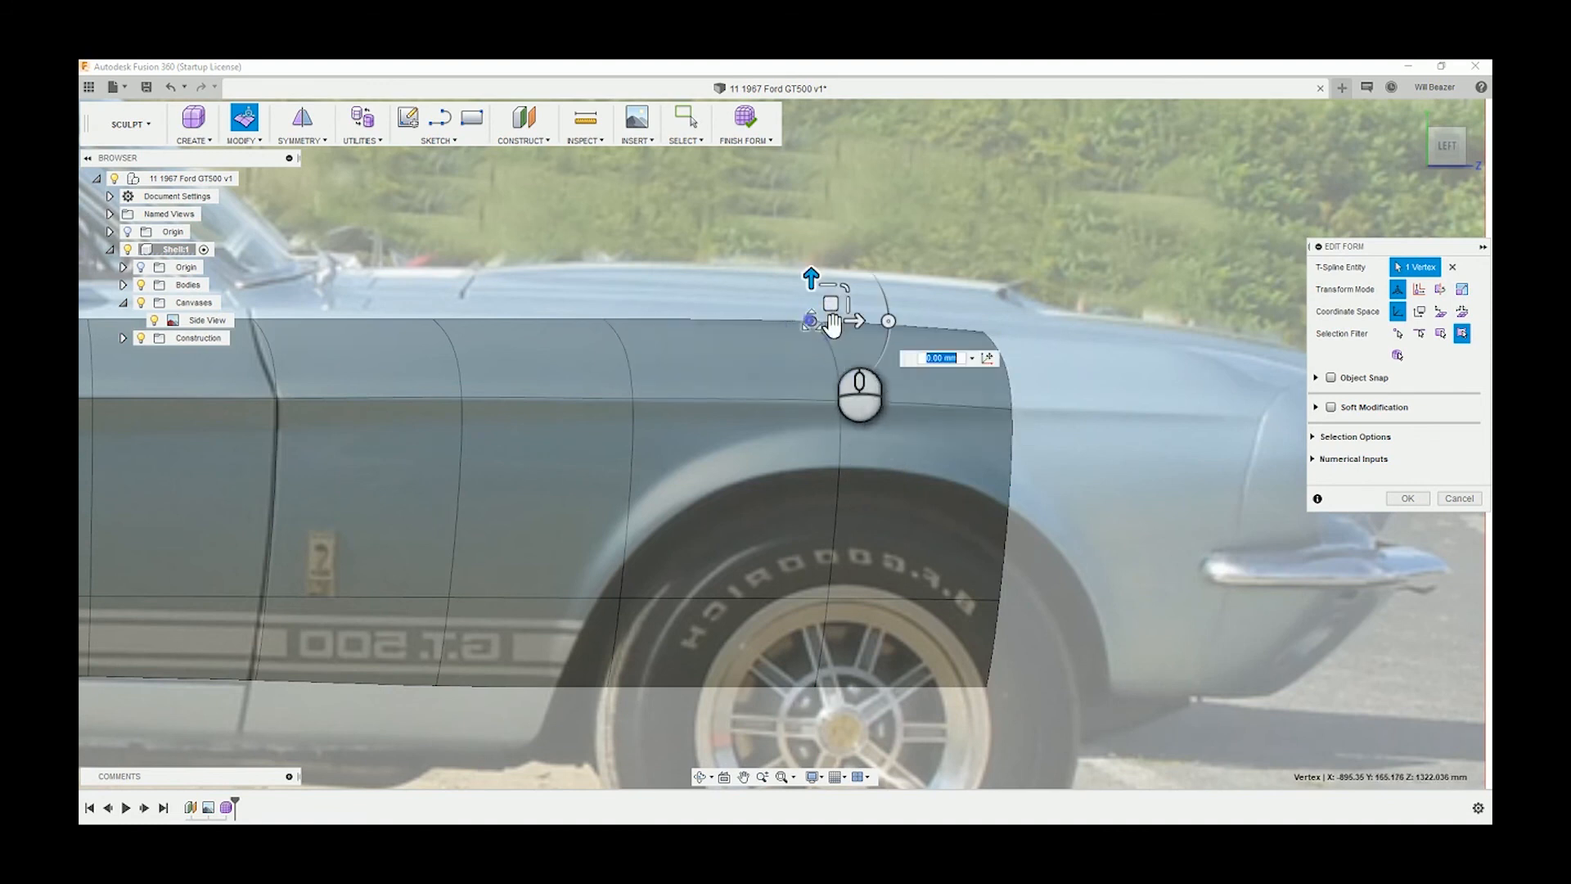
pyautogui.click(841, 401)
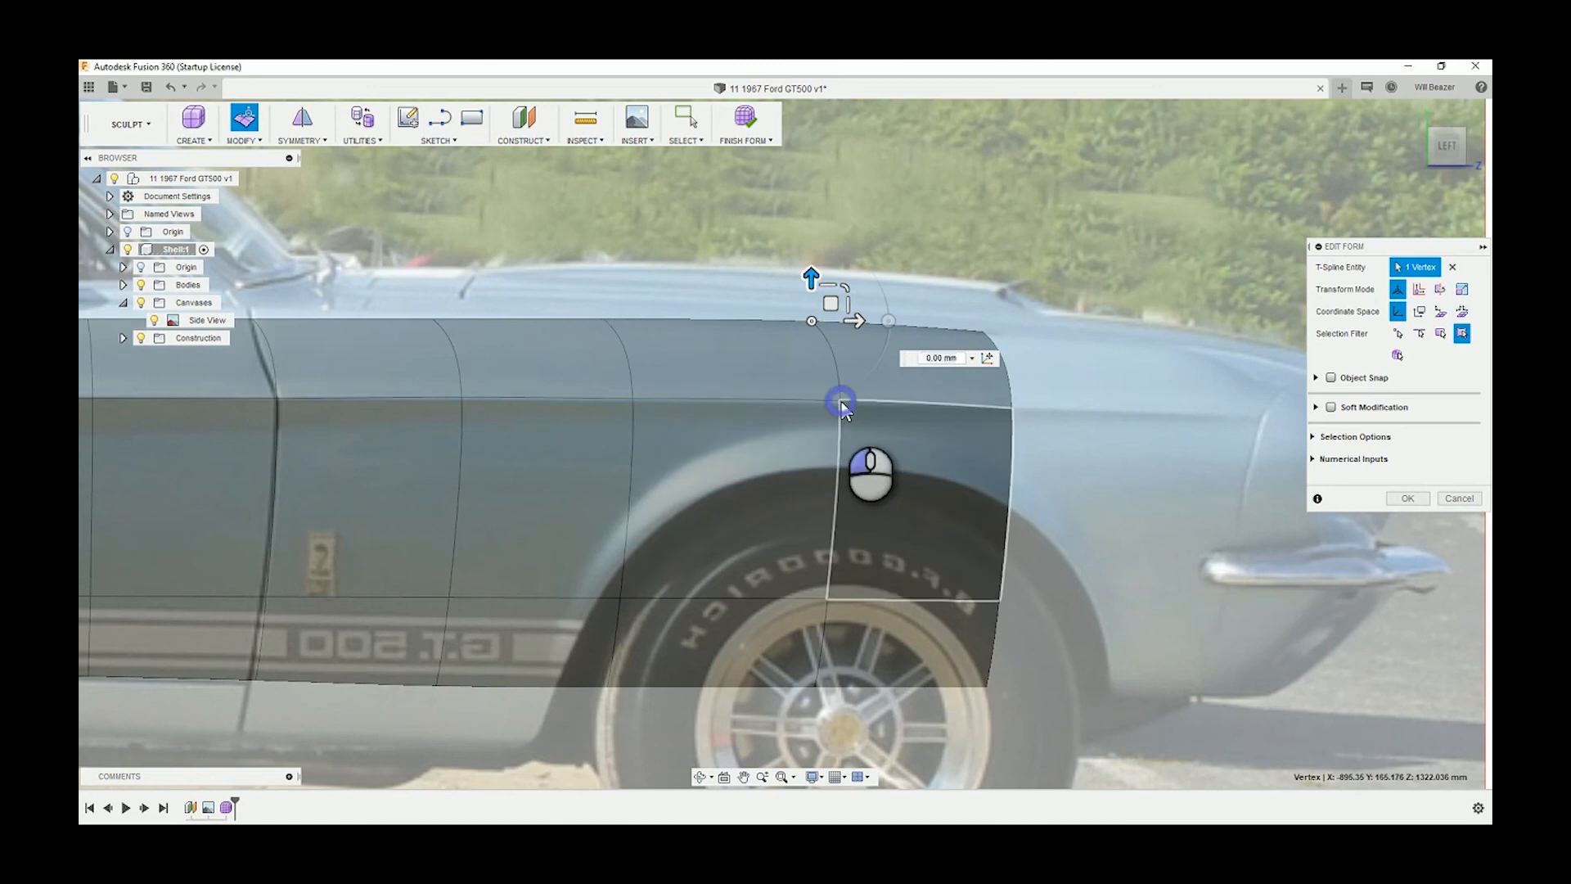
pyautogui.keyDown('ctrl'); pyautogui.click(841, 401); pyautogui.keyUp('ctrl')
pyautogui.keyDown('ctrl'); pyautogui.click(841, 401); pyautogui.keyUp('ctrl')
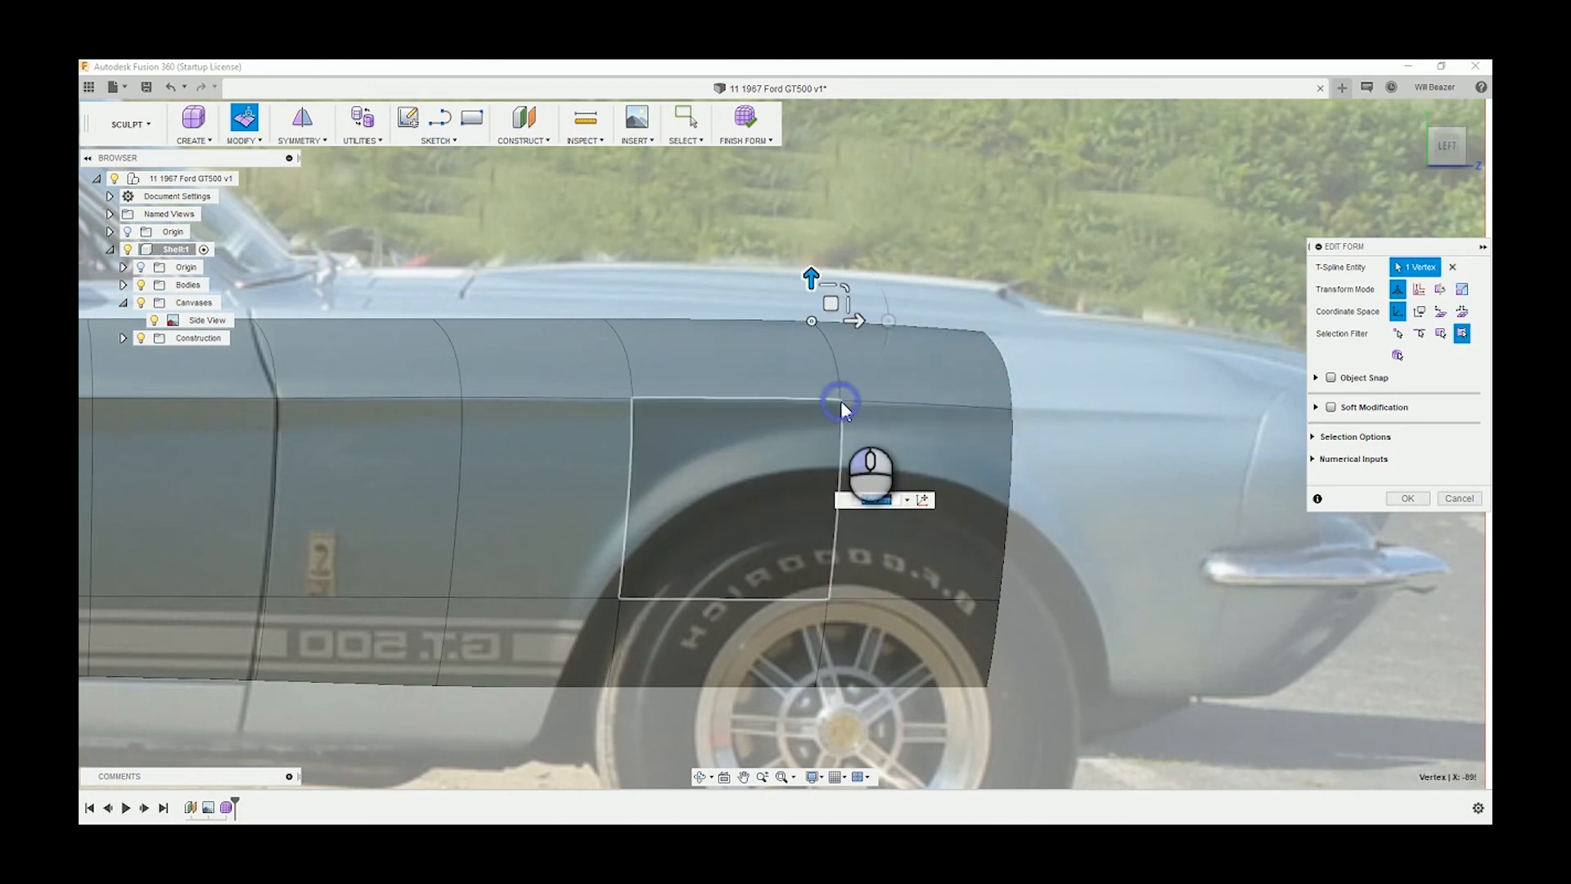
pyautogui.keyDown('ctrl'); pyautogui.click(841, 400); pyautogui.keyUp('ctrl')
pyautogui.keyDown('ctrl'); pyautogui.click(829, 410); pyautogui.keyUp('ctrl')
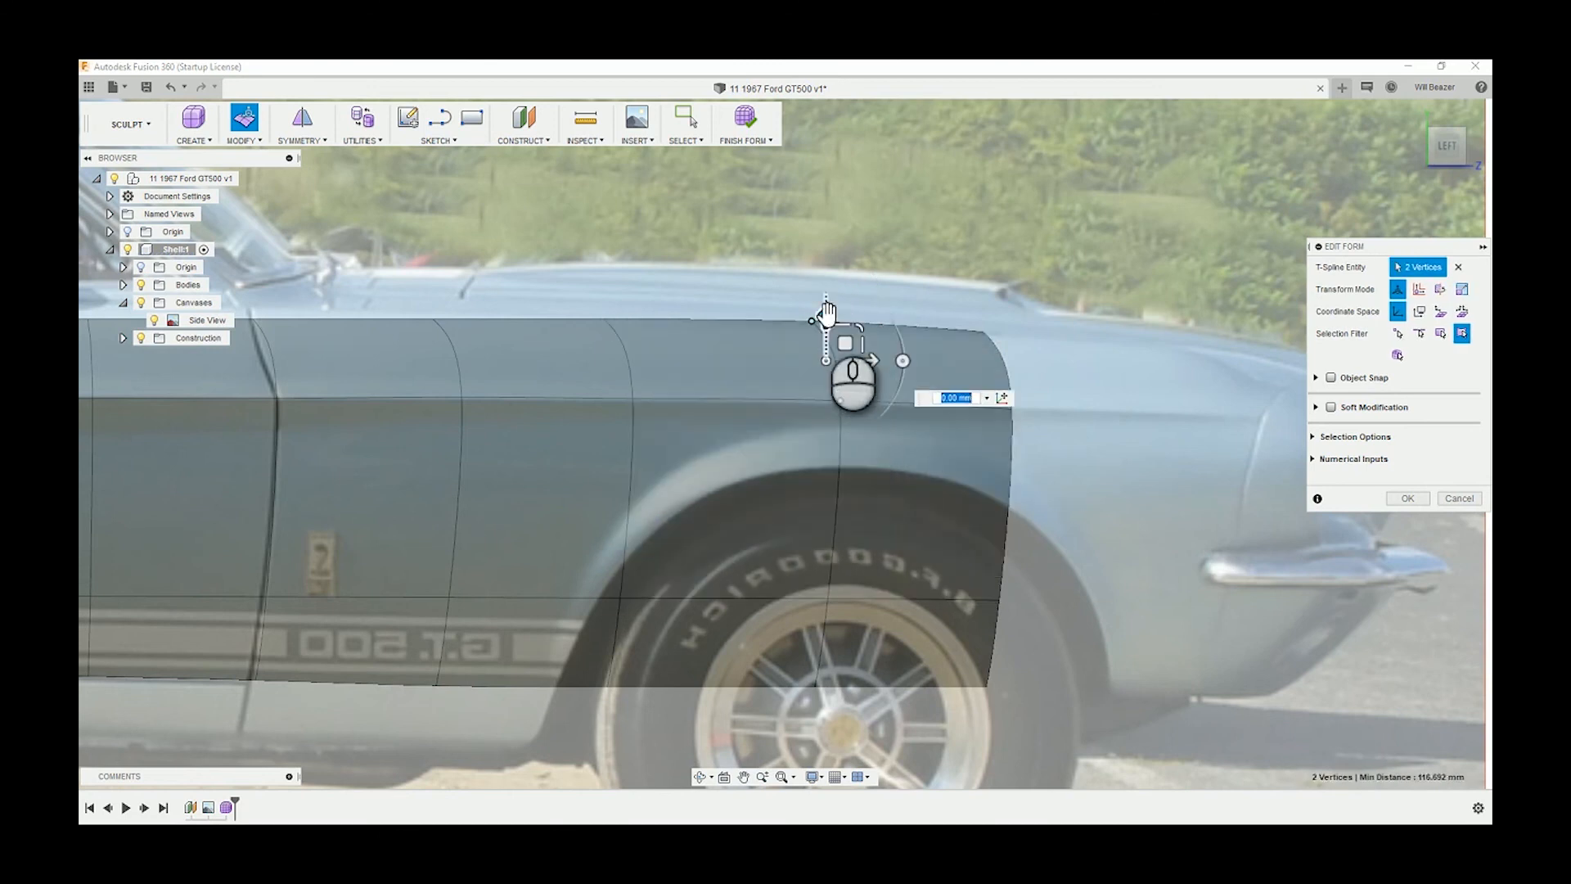
pyautogui.moveTo(826, 311); pyautogui.dragTo(826, 322)
pyautogui.click(994, 274)
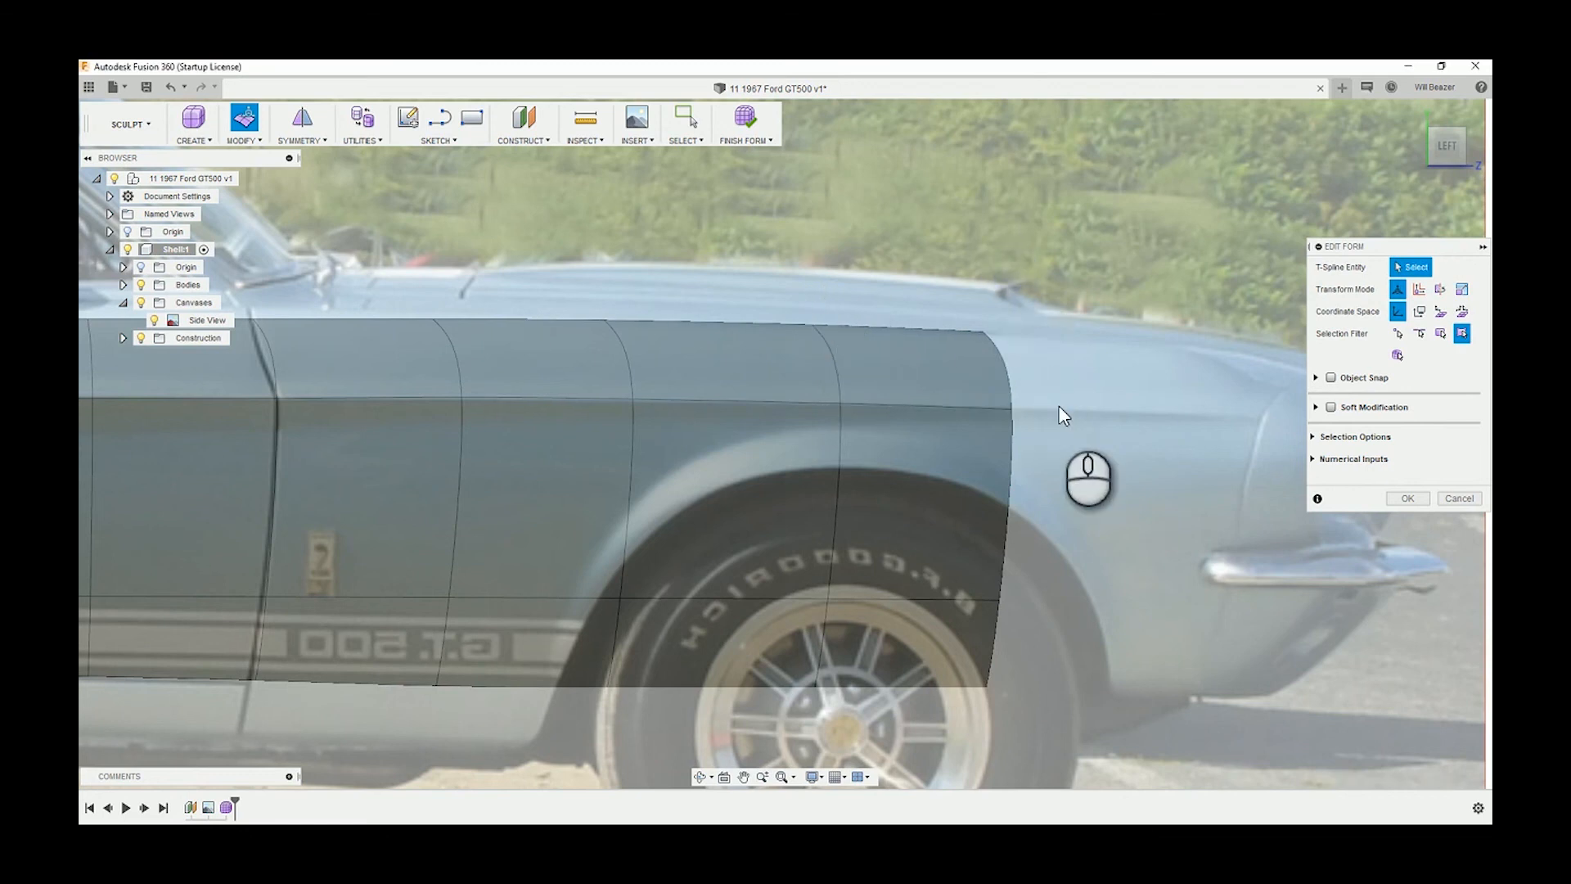
# Lower the upper interior horizontal line's edge in the column just behind the front wheel arch about 4.3 mm.
pyautogui.scroll(-3, 1062, 415)
pyautogui.moveTo(1158, 530); pyautogui.dragTo(1107, 532, button='middle')
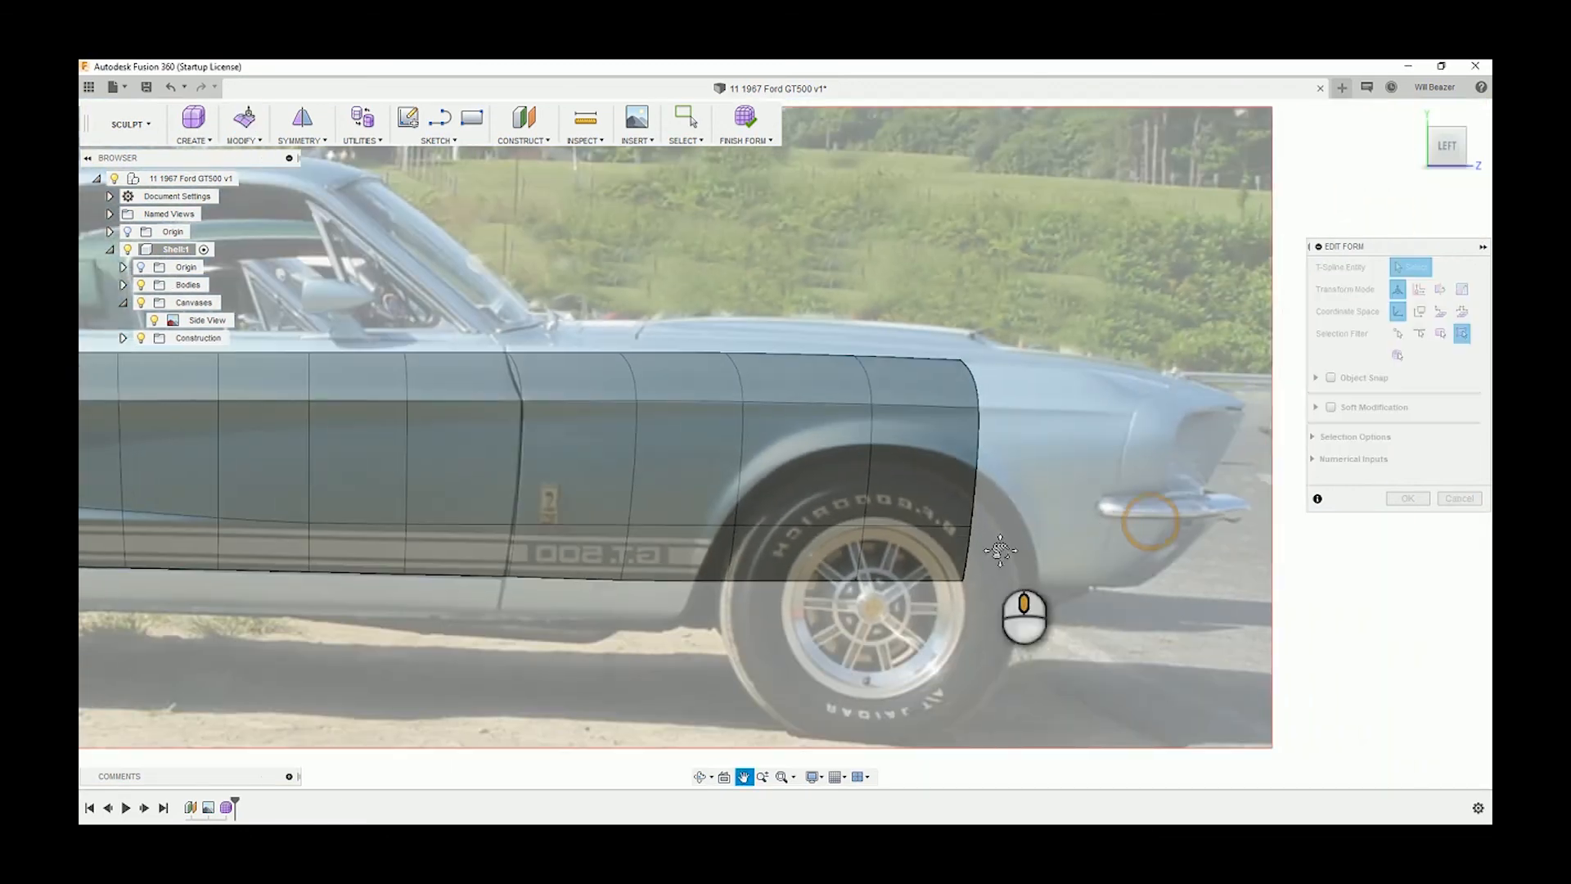
pyautogui.scroll(-2, 940, 549)
pyautogui.scroll(-2, 936, 545)
pyautogui.scroll(4, 650, 463)
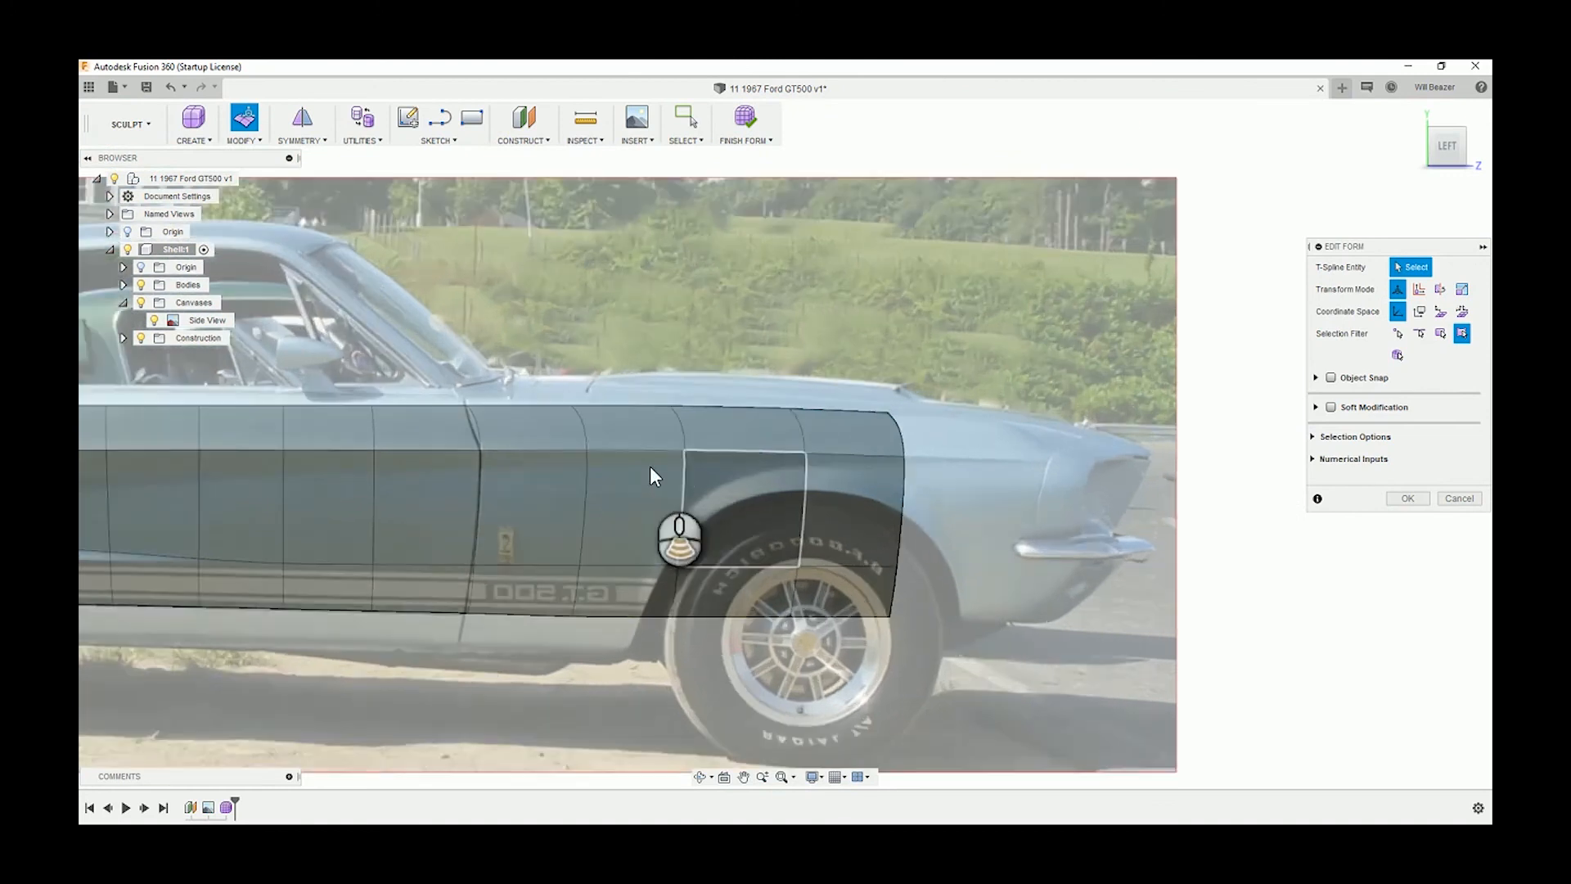
pyautogui.scroll(2, 639, 437)
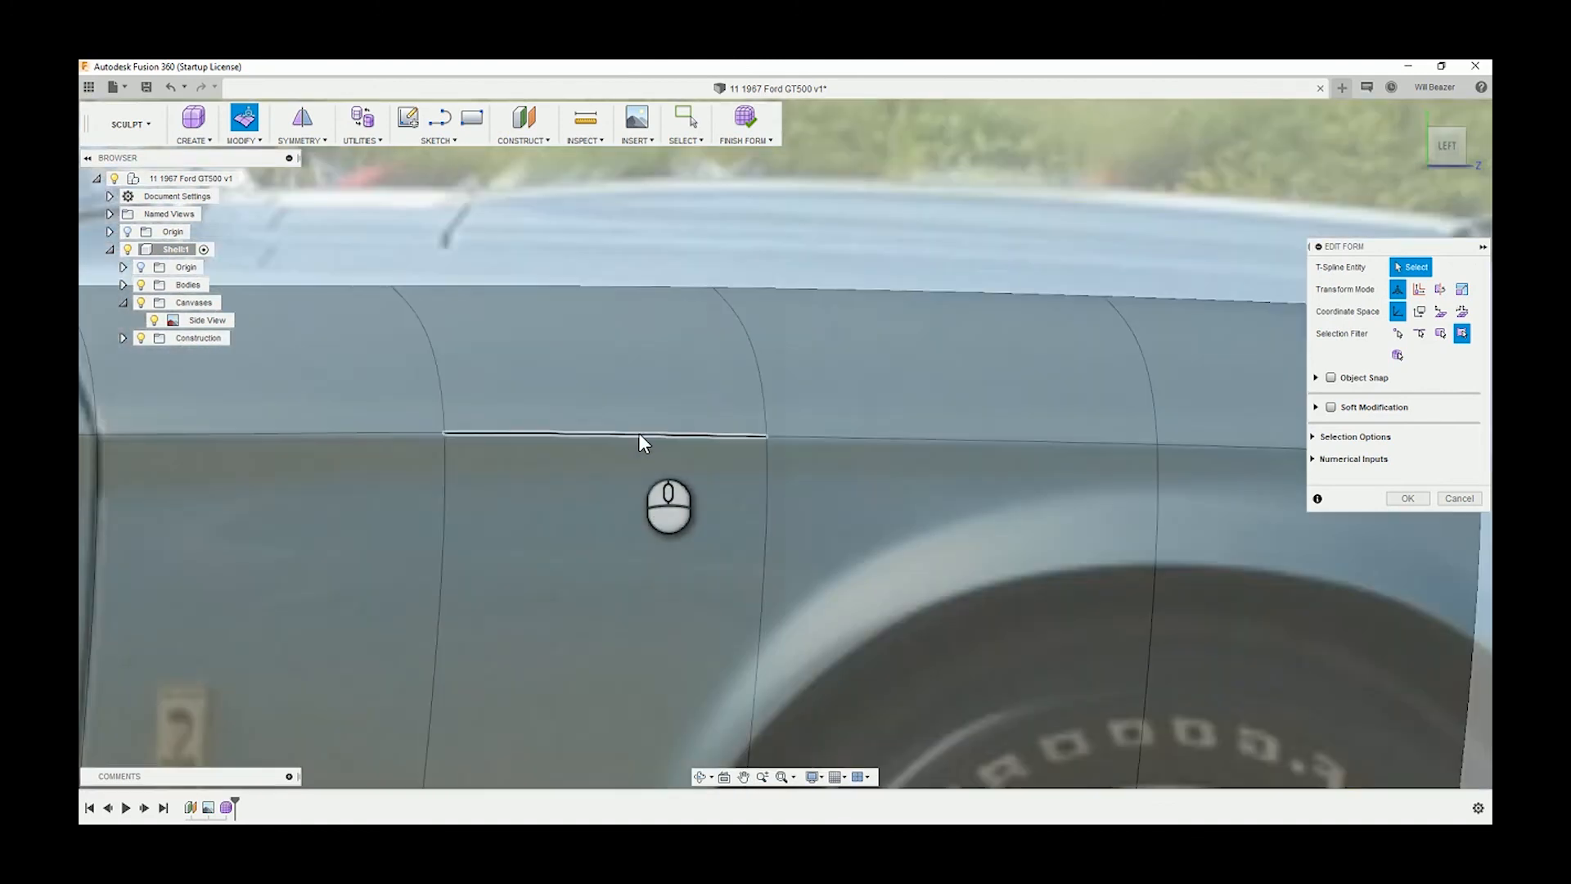
pyautogui.click(640, 434)
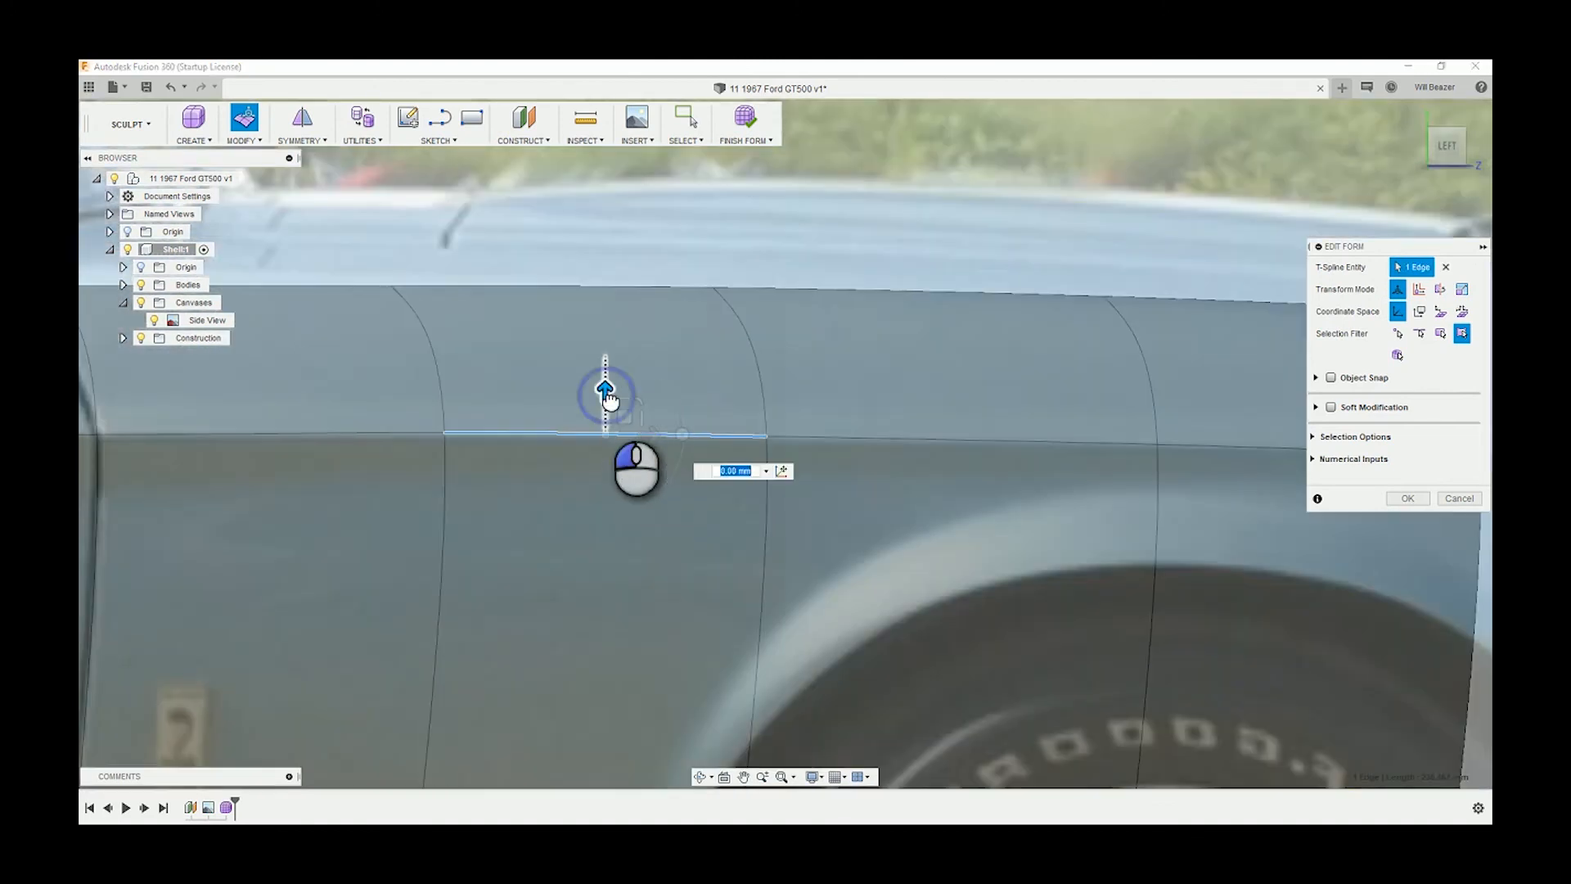
pyautogui.moveTo(609, 405); pyautogui.dragTo(609, 407)
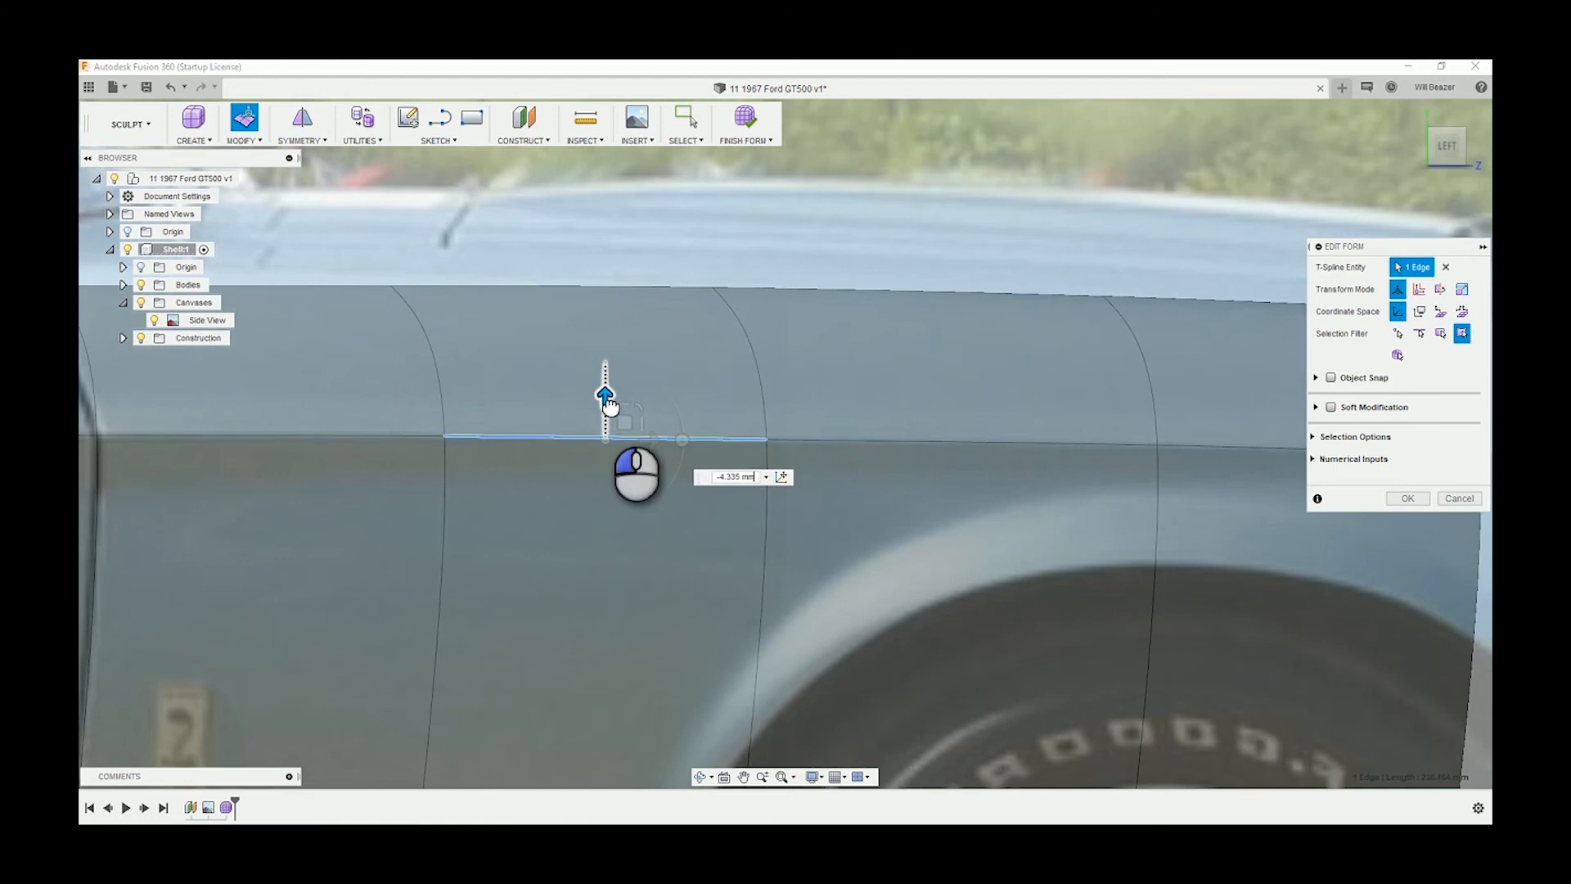
pyautogui.scroll(-5, 679, 460)
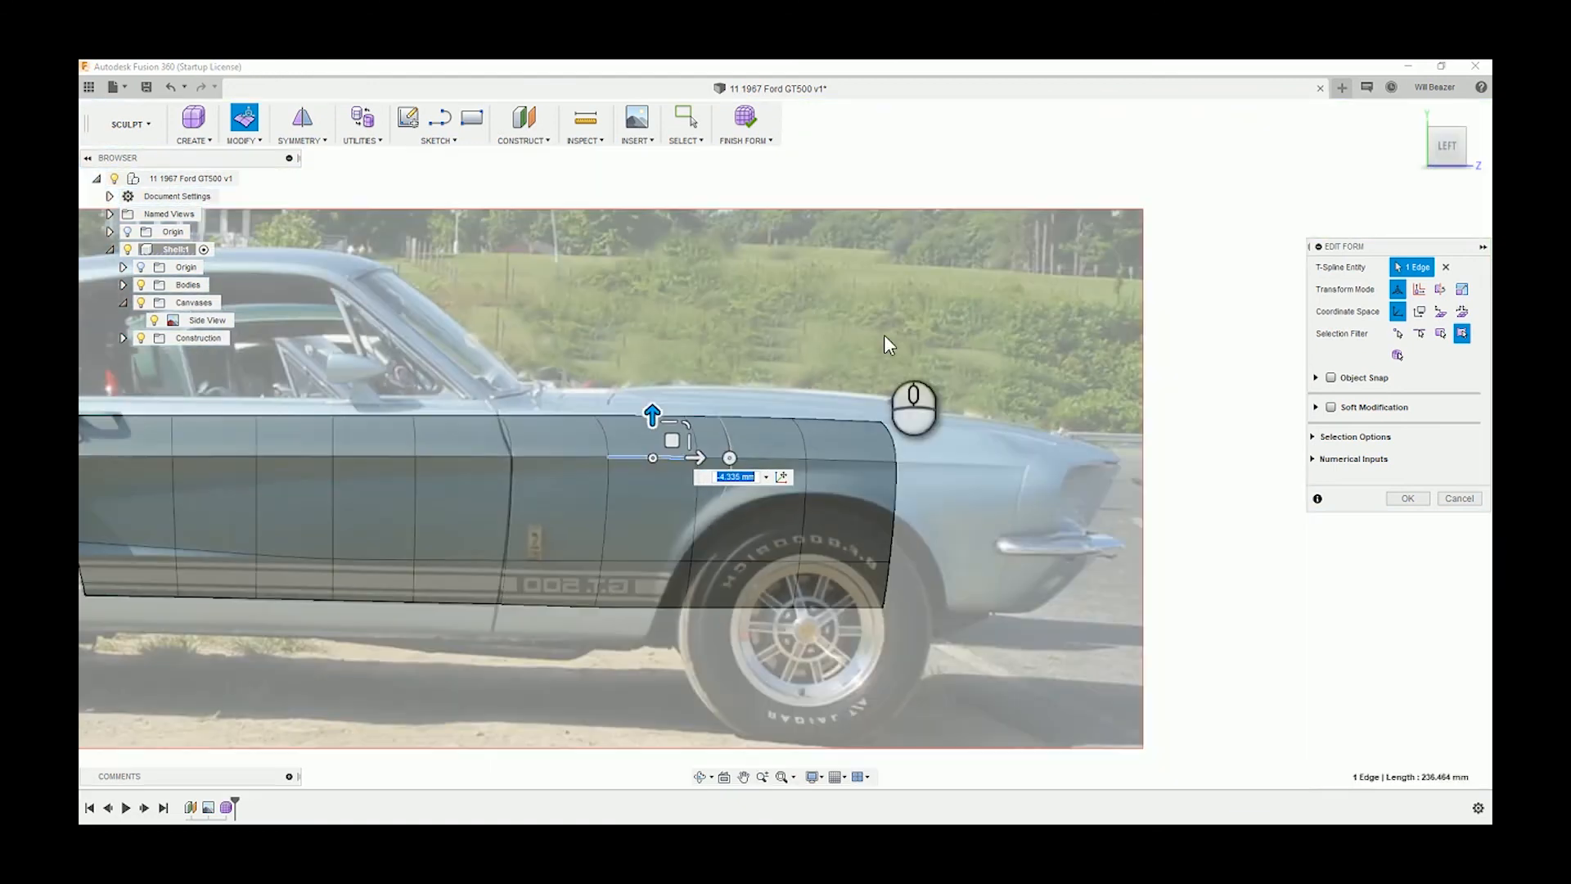
pyautogui.click(872, 401)
# Extrude the panel's three front boundary edges forward to add one new column past the front wheel's centre.
pyautogui.scroll(-4, 871, 401)
pyautogui.scroll(8, 828, 428)
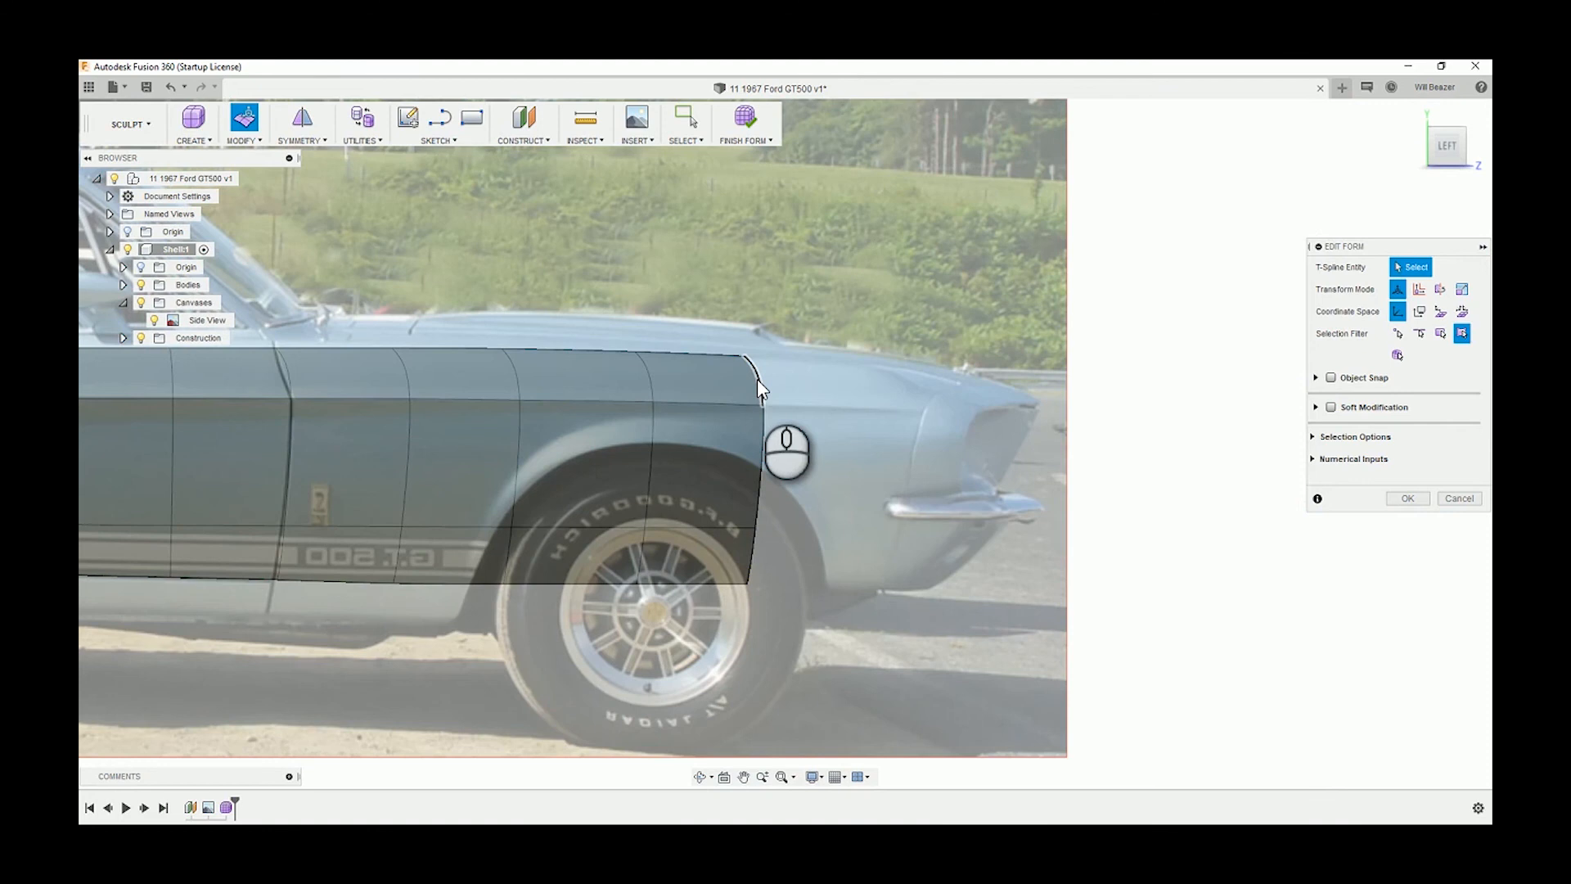
pyautogui.click(758, 379)
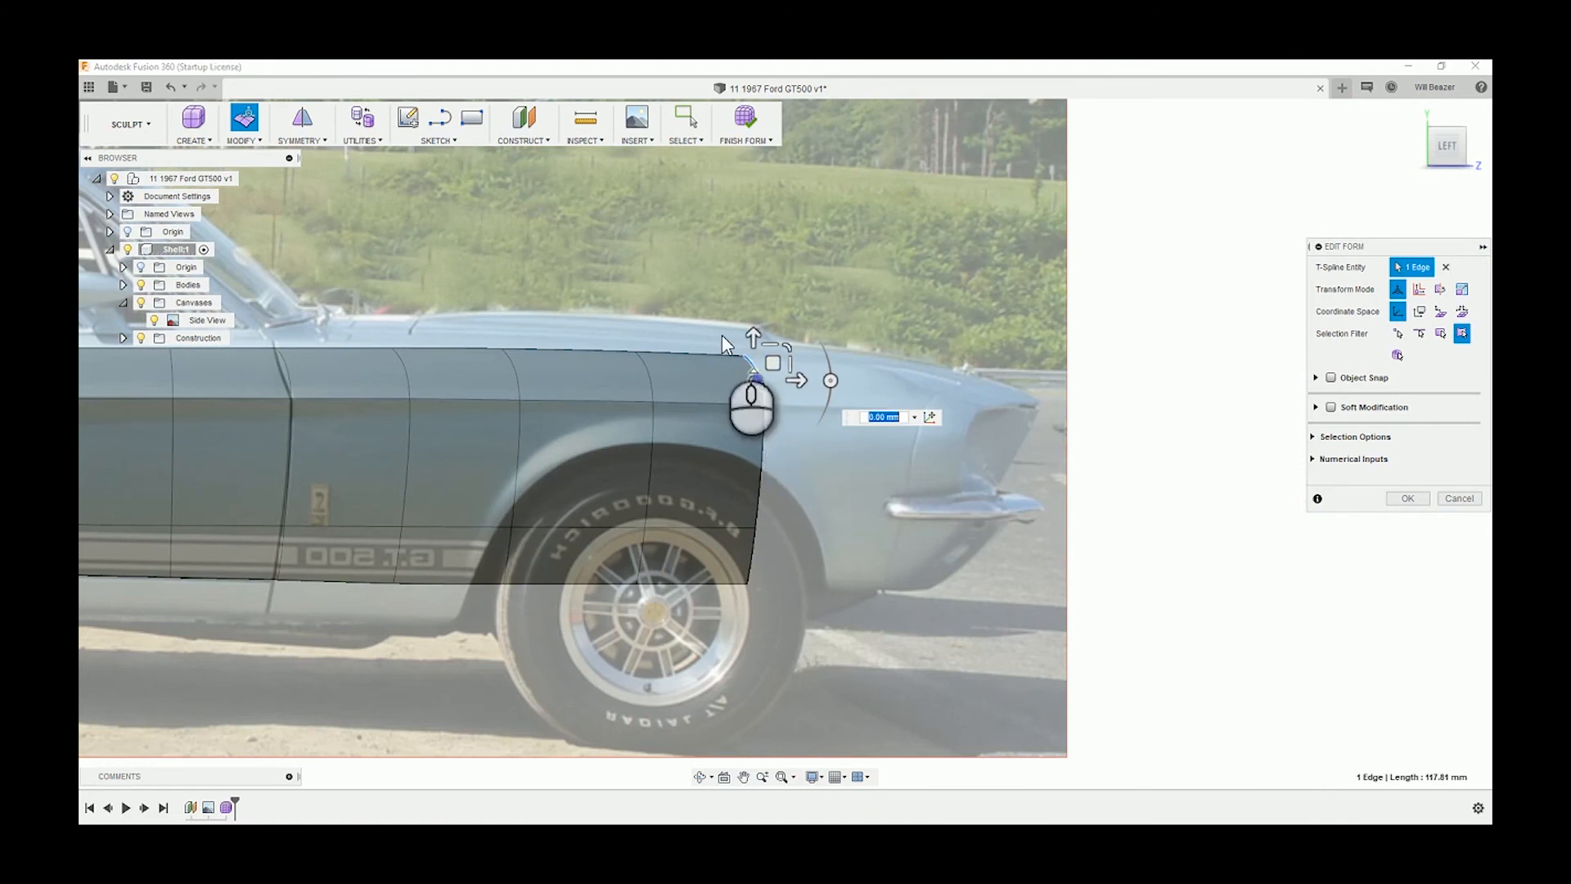
pyautogui.doubleClick(759, 379)
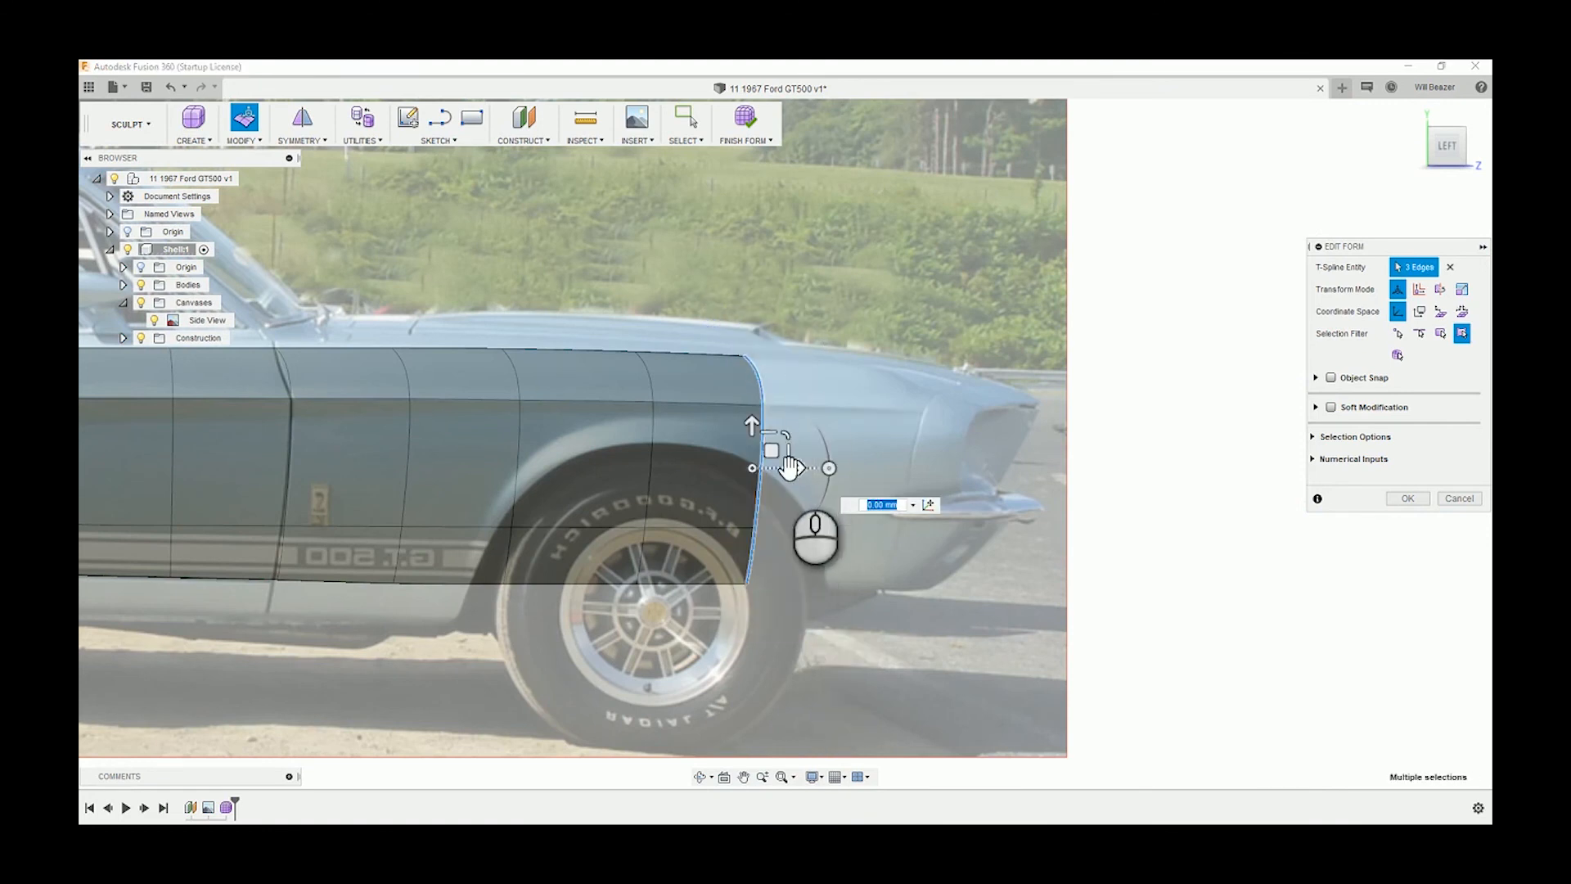
pyautogui.moveTo(822, 473); pyautogui.dragTo(927, 501)
pyautogui.click(999, 638)
# Lower the front boundary's two uppermost vertices together about 11 mm, and the topmost one another 14.3 mm to follow the fender slope.
pyautogui.scroll(3, 877, 345)
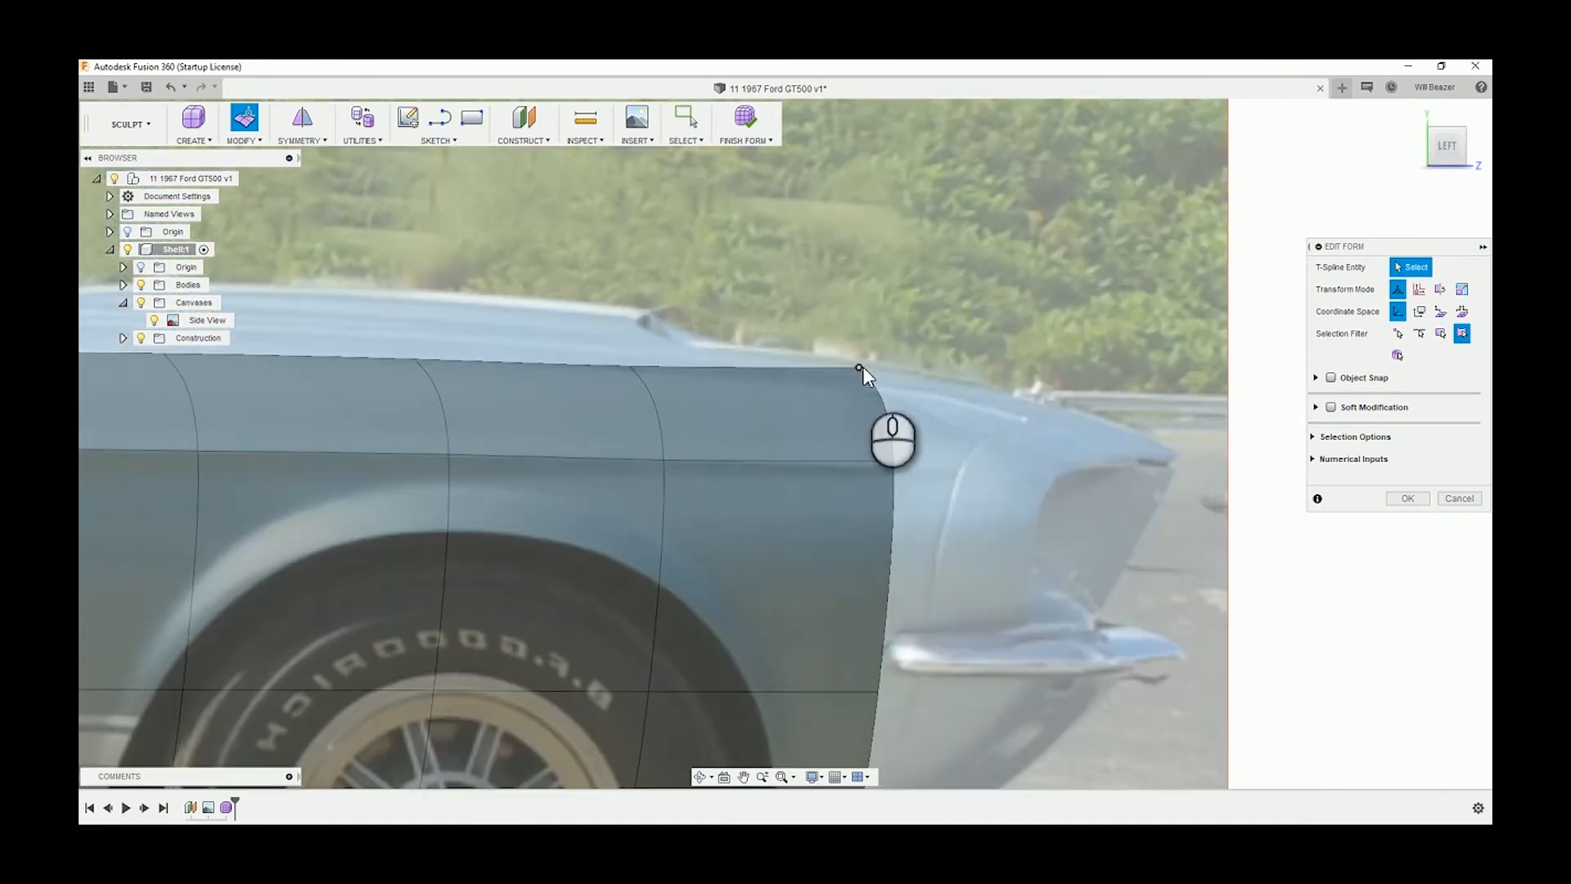
pyautogui.moveTo(856, 365); pyautogui.dragTo(890, 429)
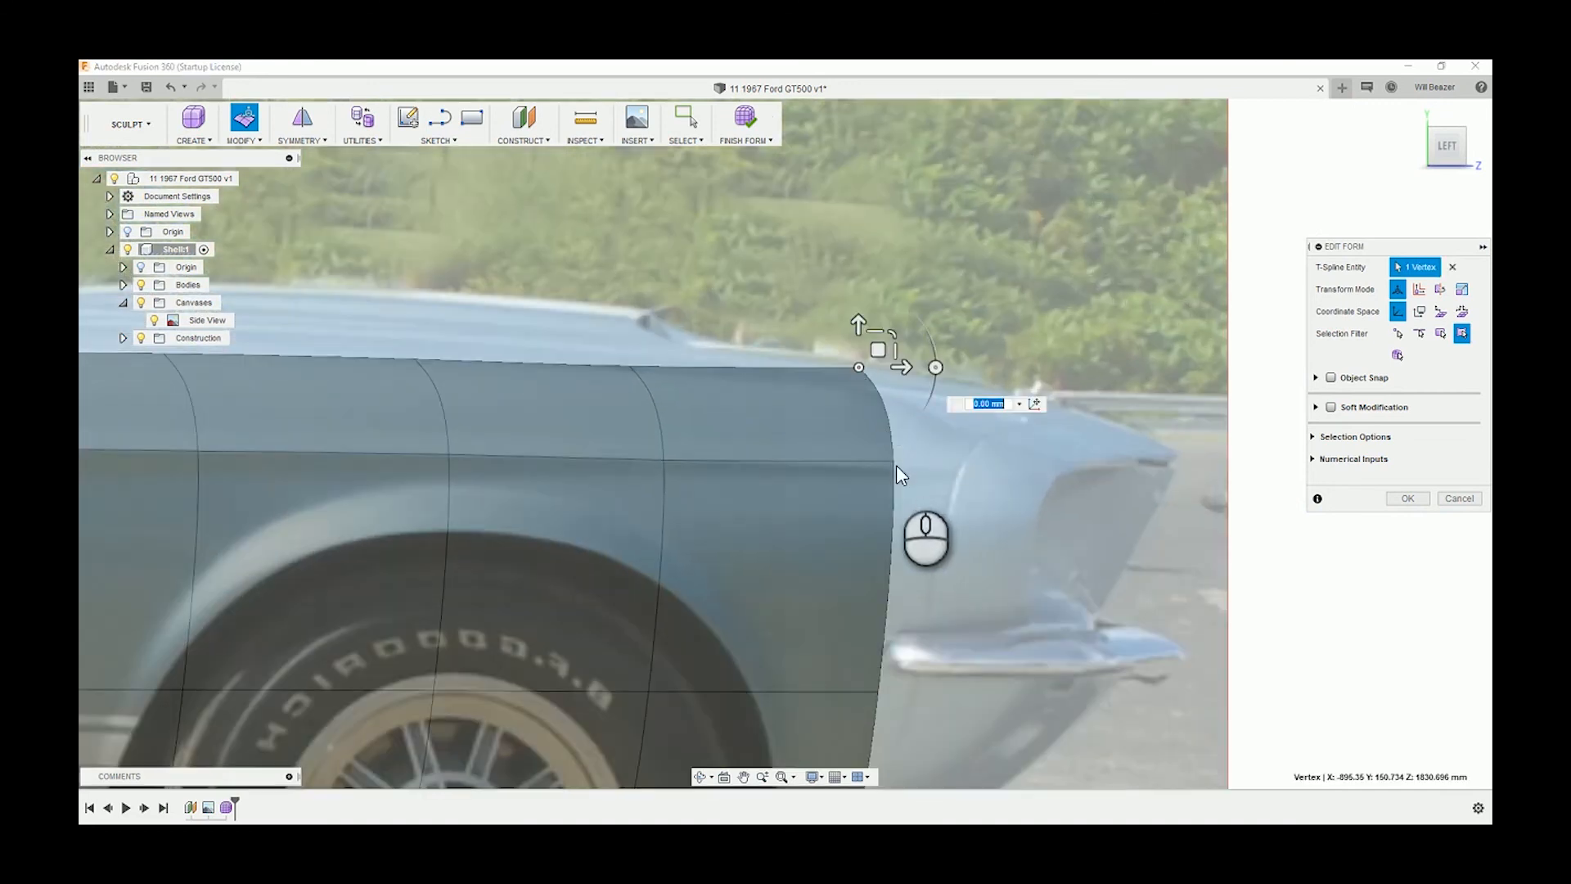
pyautogui.moveTo(875, 372); pyautogui.dragTo(878, 392)
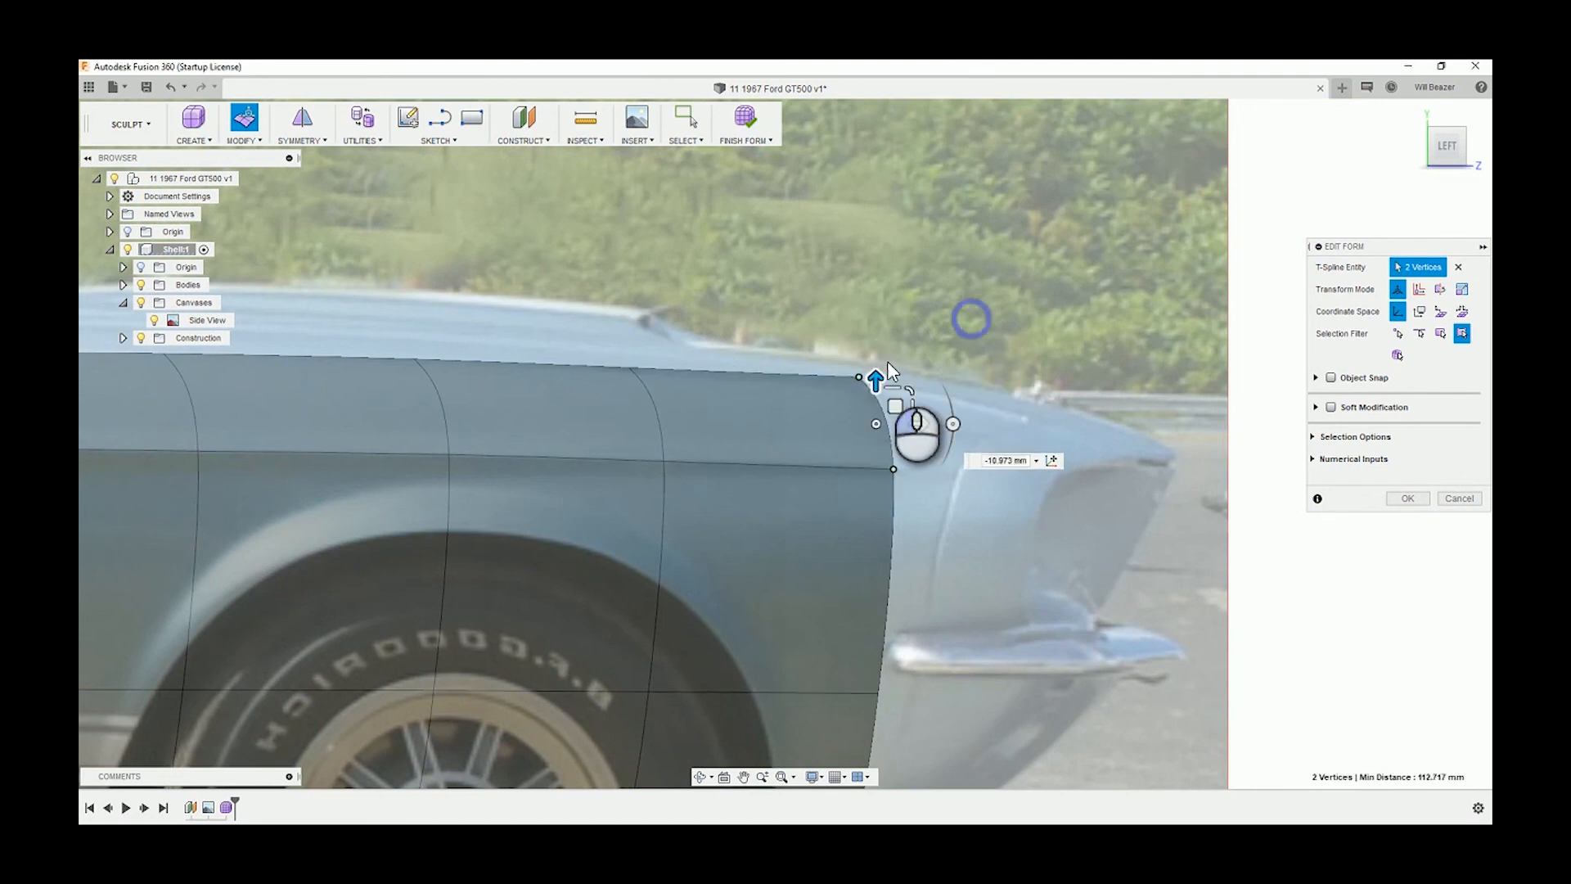
pyautogui.click(857, 376)
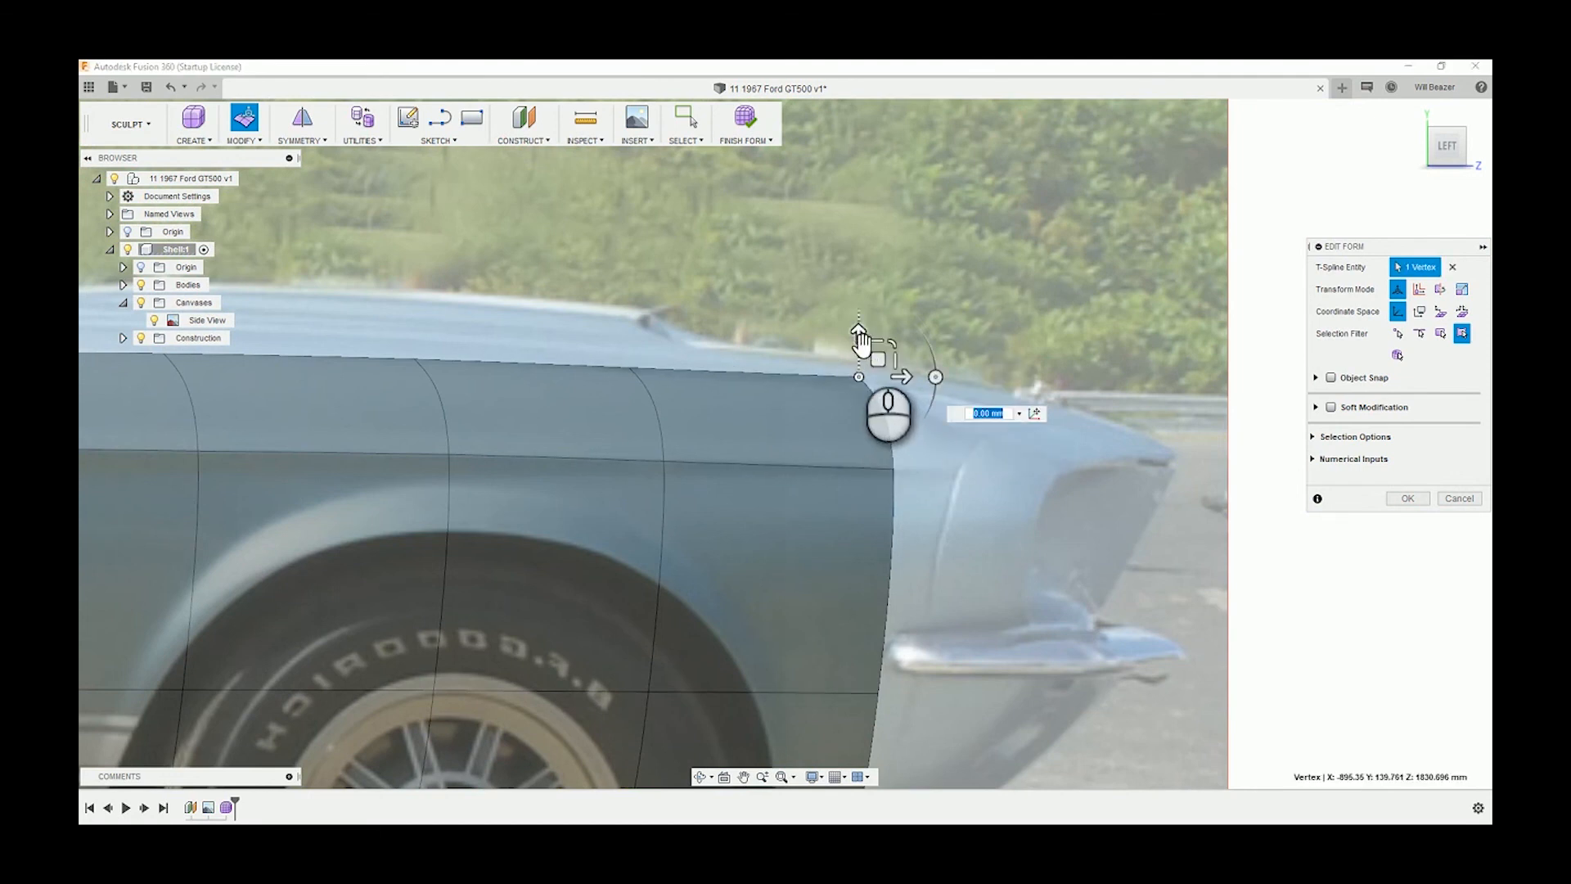
pyautogui.moveTo(859, 337); pyautogui.dragTo(865, 361)
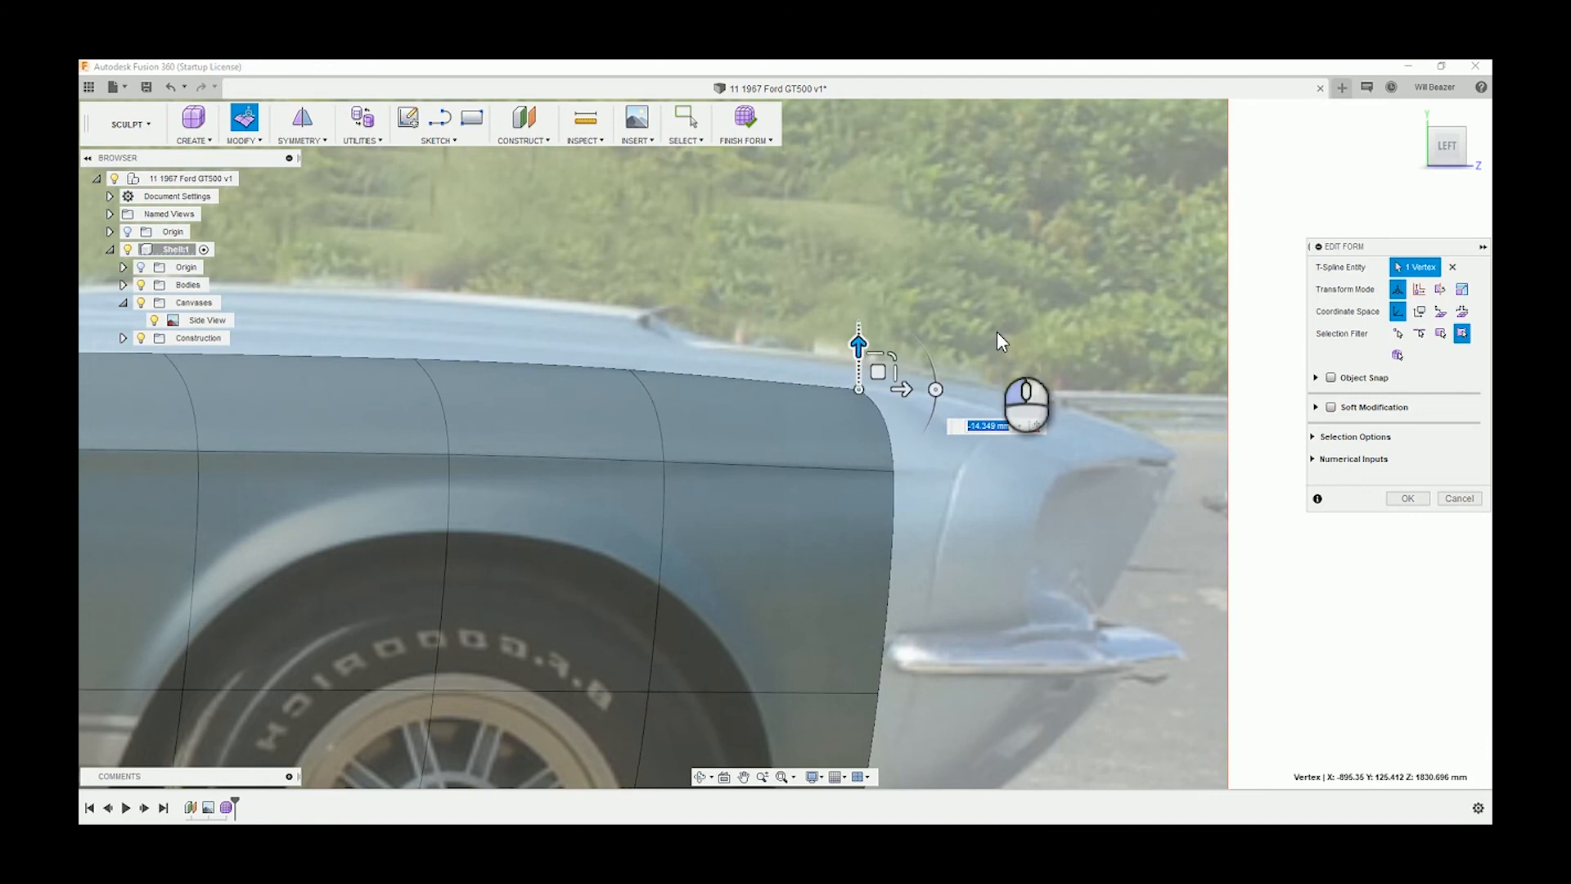
pyautogui.click(1000, 334)
pyautogui.click(1010, 342)
pyautogui.scroll(-3, 984, 424)
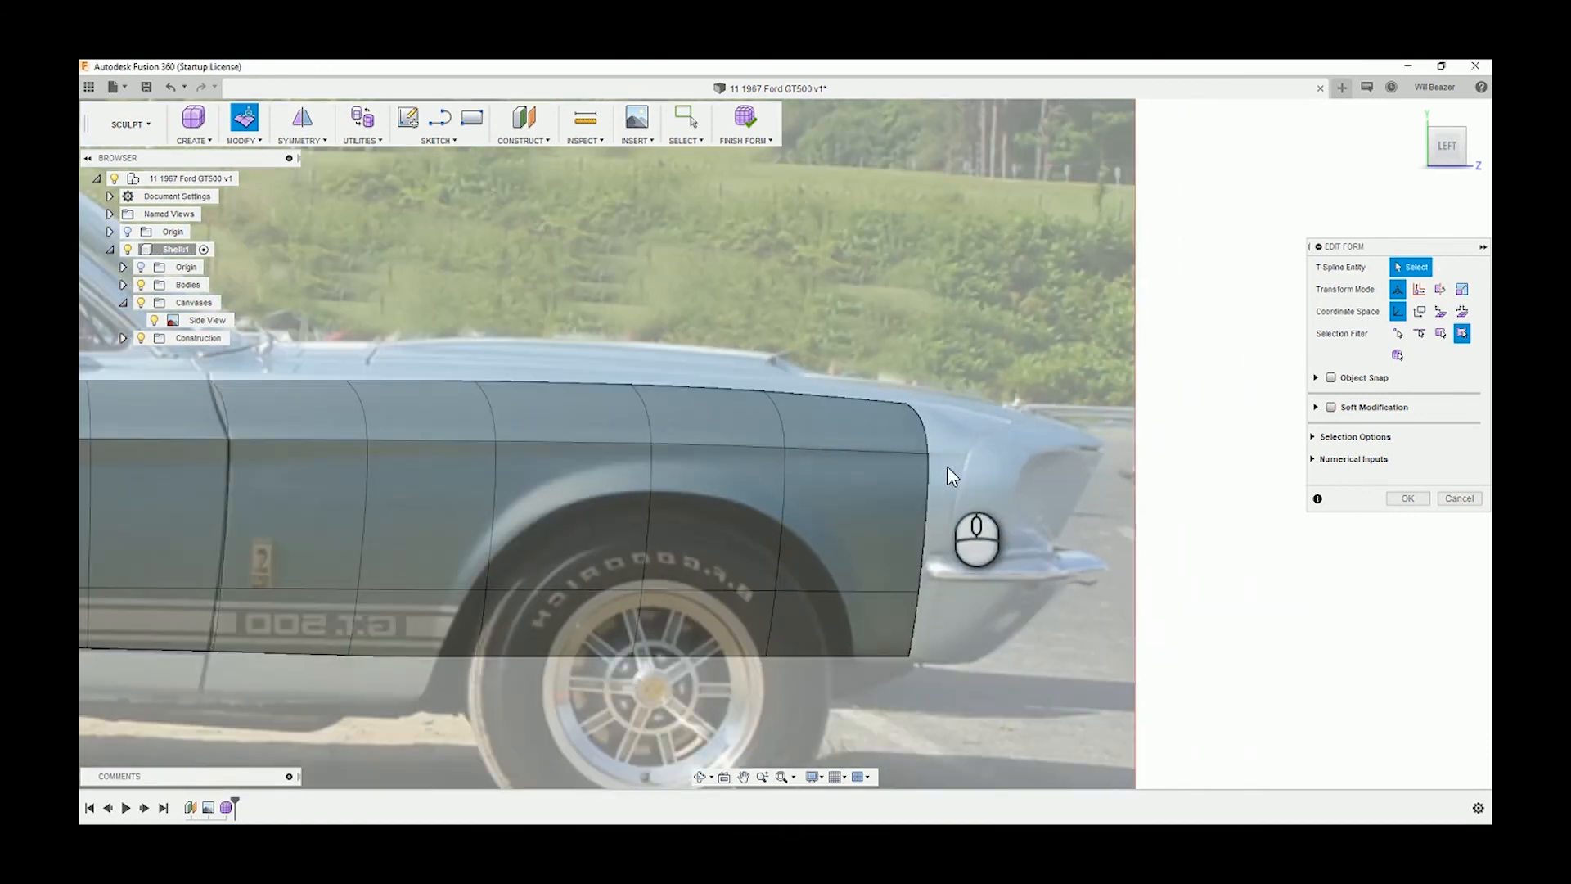
# Nudge the topmost vertex of the front boundary slightly to refine the fender's upper outline.
pyautogui.click(907, 403)
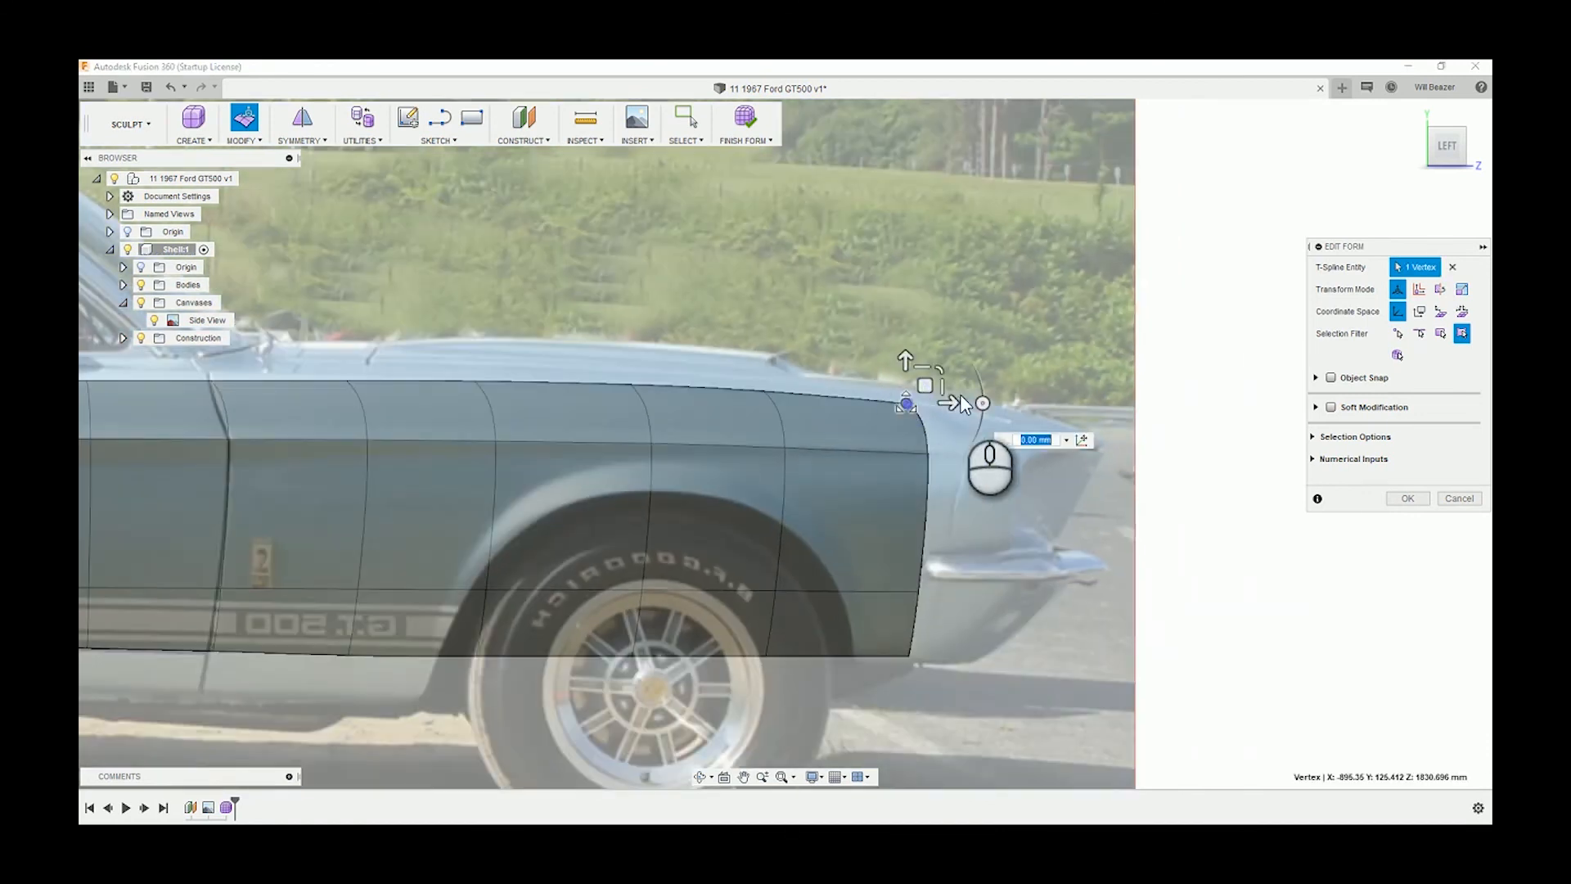
pyautogui.scroll(2, 888, 397)
pyautogui.moveTo(878, 396); pyautogui.dragTo(883, 400)
pyautogui.click(941, 267)
pyautogui.click(955, 322)
pyautogui.scroll(-3, 948, 341)
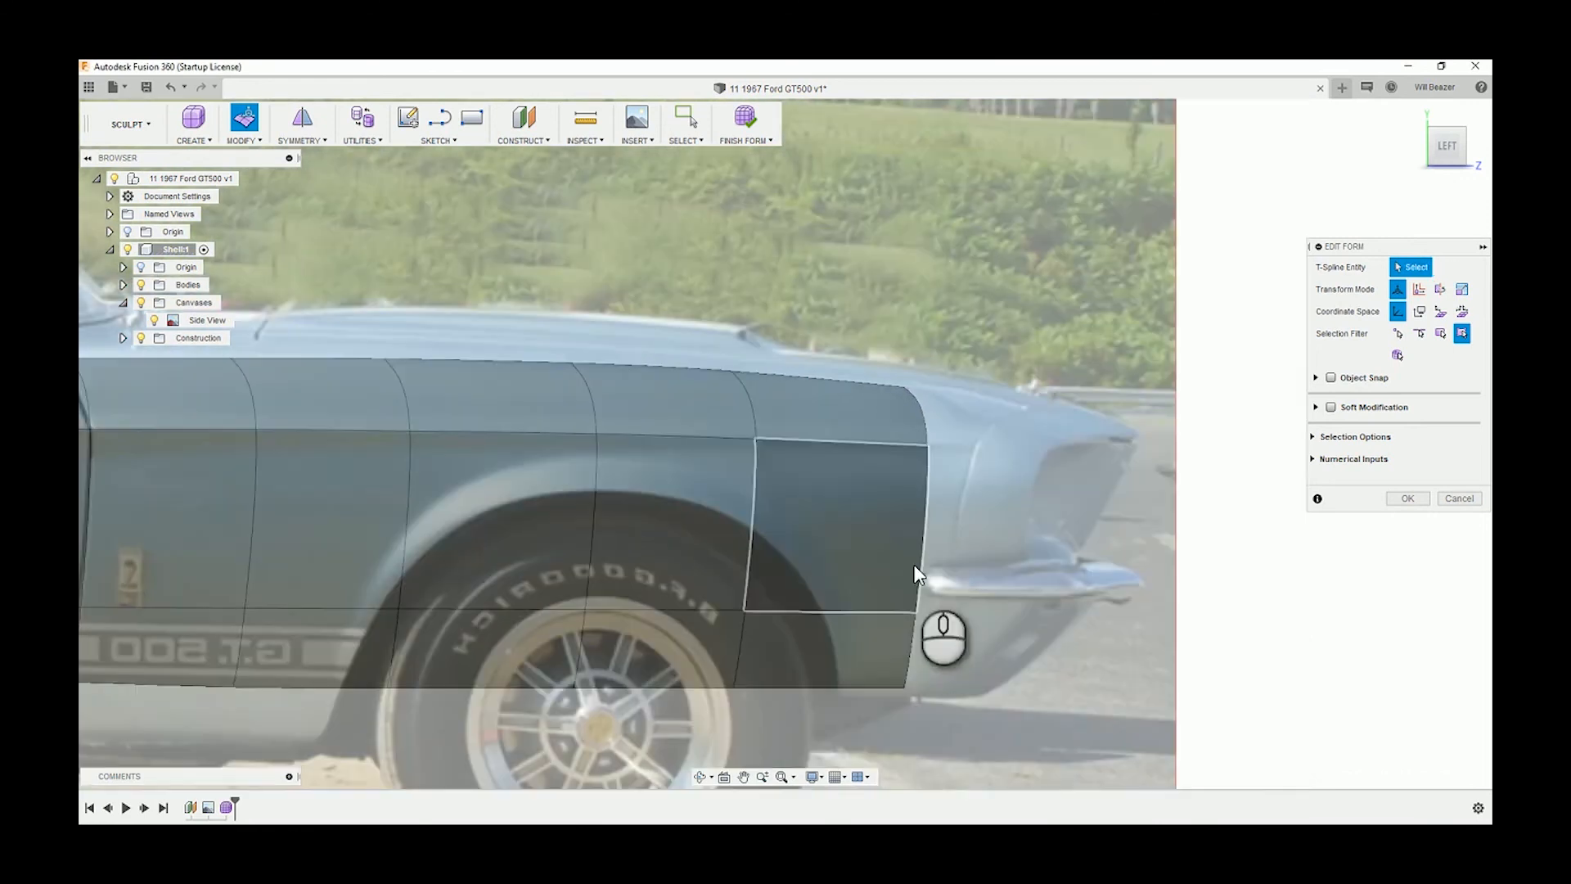
# Move the lowest vertex of the front boundary slightly up and forward.
pyautogui.click(904, 689)
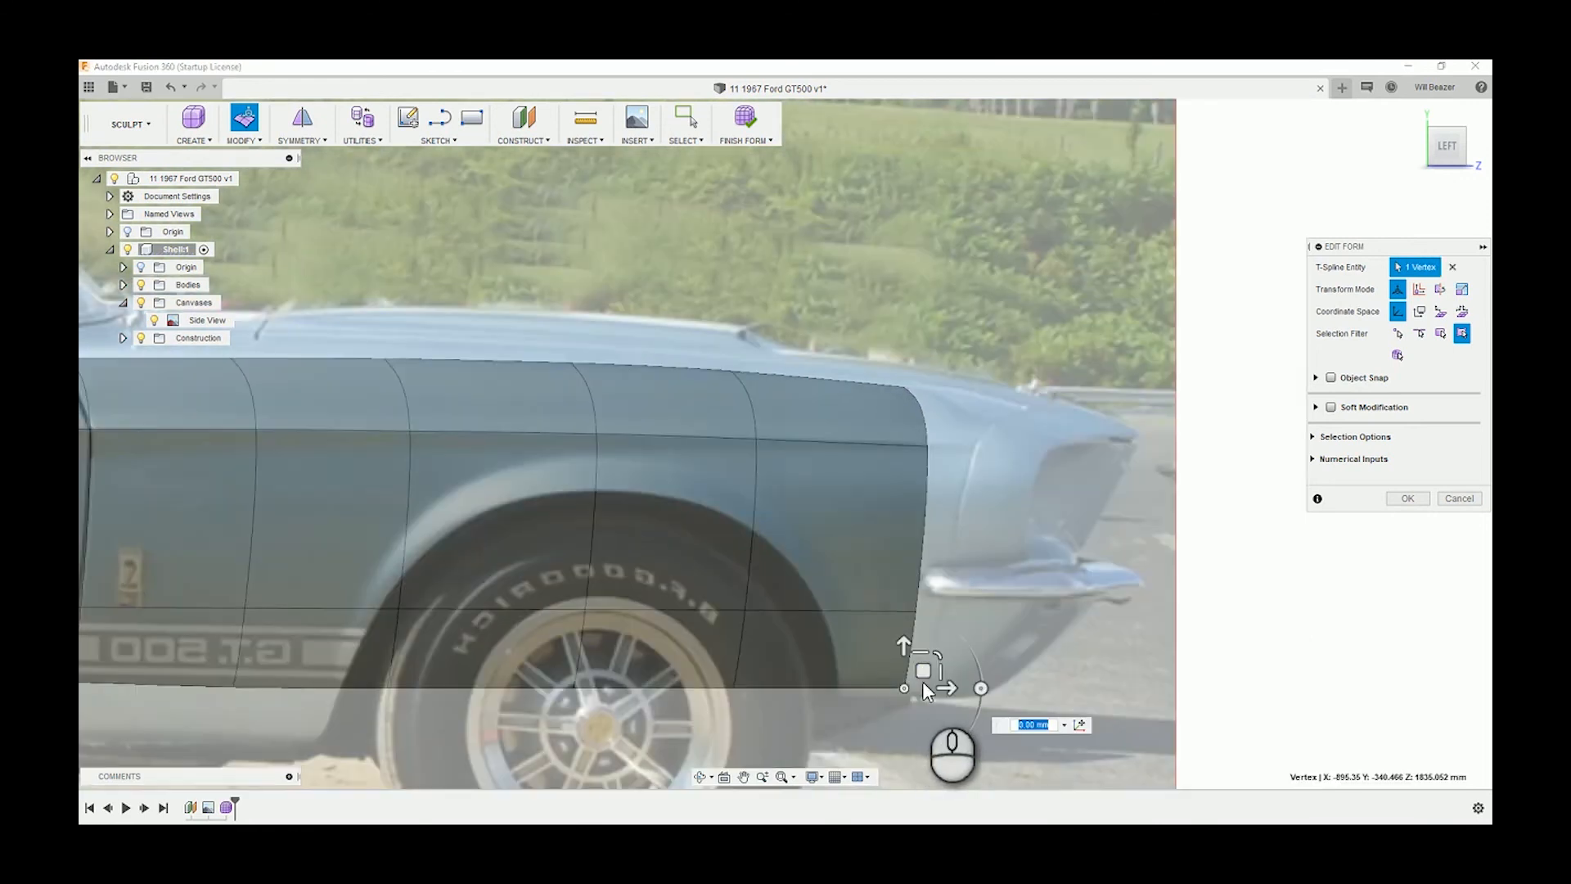
pyautogui.moveTo(923, 672); pyautogui.dragTo(929, 669)
pyautogui.click(1049, 455)
# Extrude the panel's three front boundary edges forward about 192.3 mm over the front bumper area.
pyautogui.scroll(-3, 1049, 455)
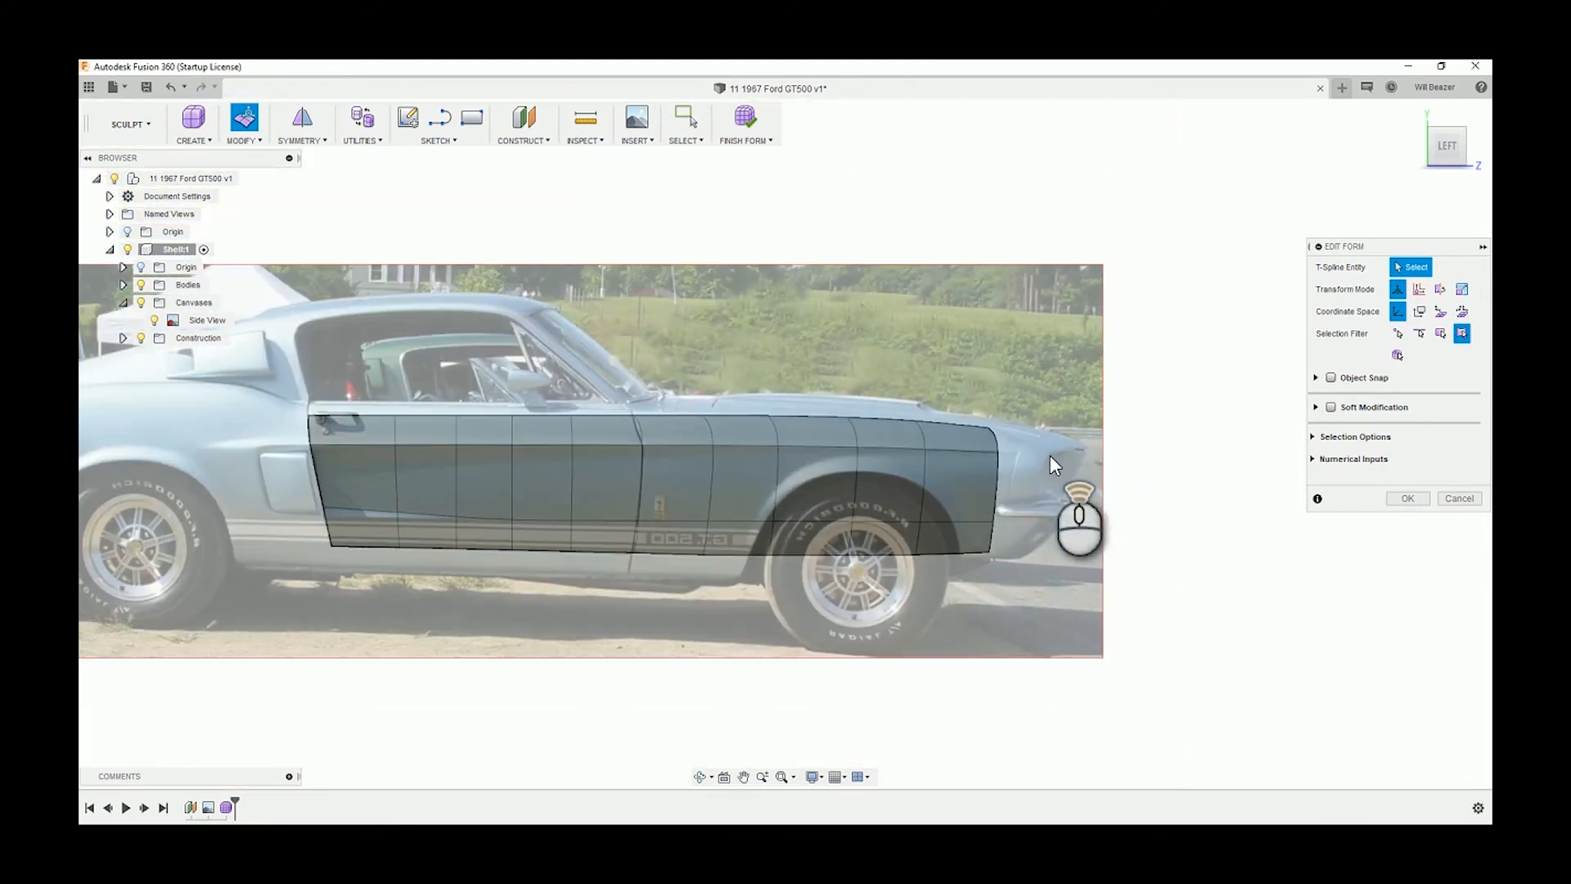
pyautogui.scroll(-1, 1023, 466)
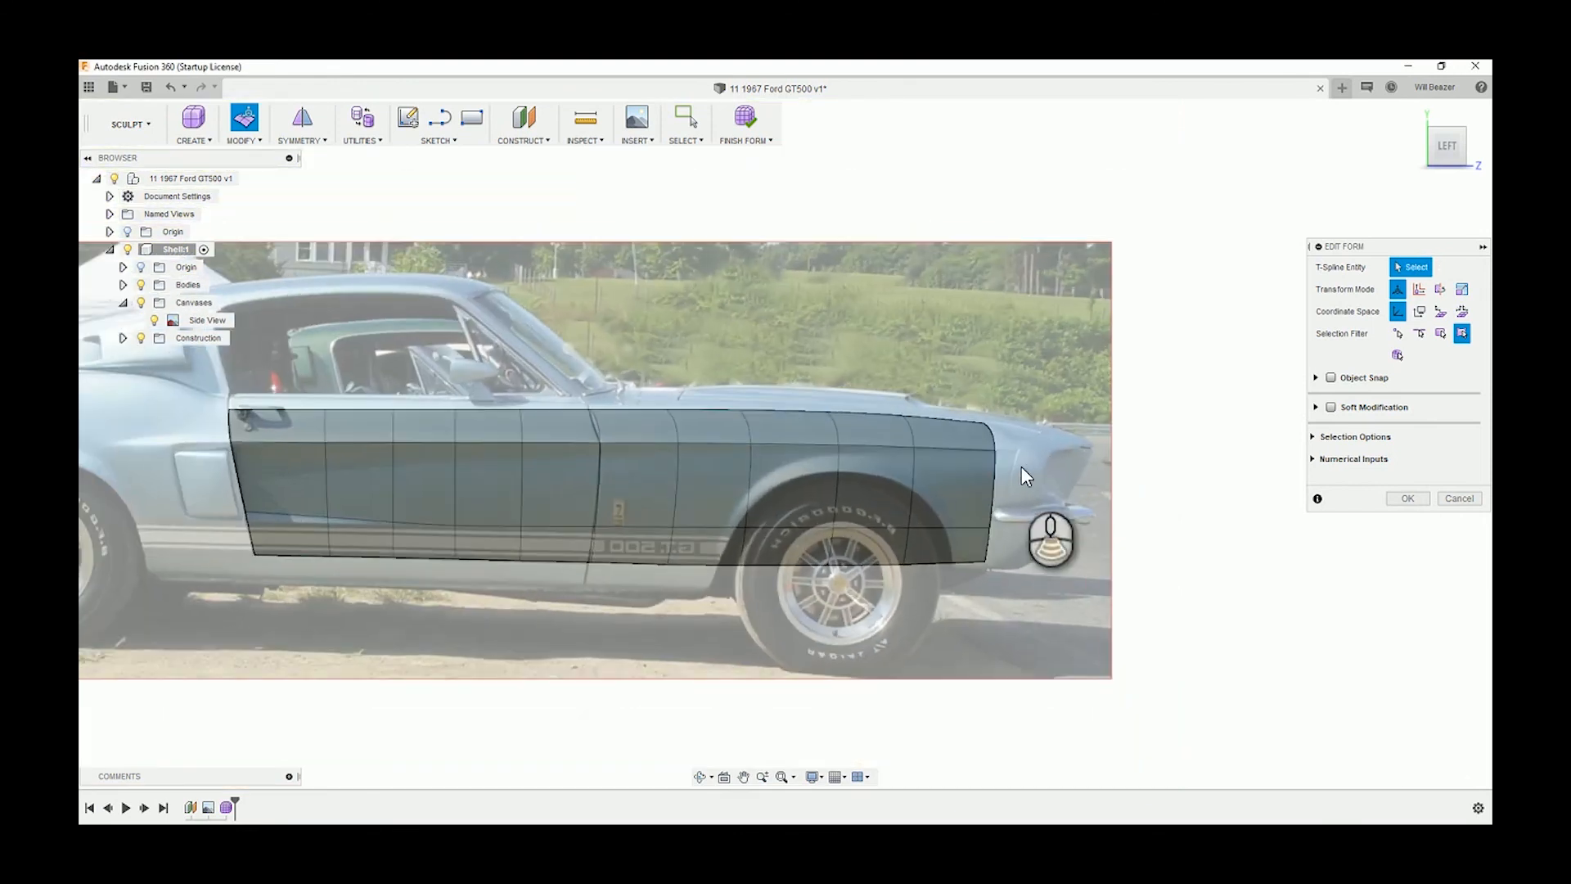
pyautogui.scroll(1, 1033, 479)
pyautogui.moveTo(947, 361); pyautogui.dragTo(1031, 631)
pyautogui.scroll(2, 1012, 507)
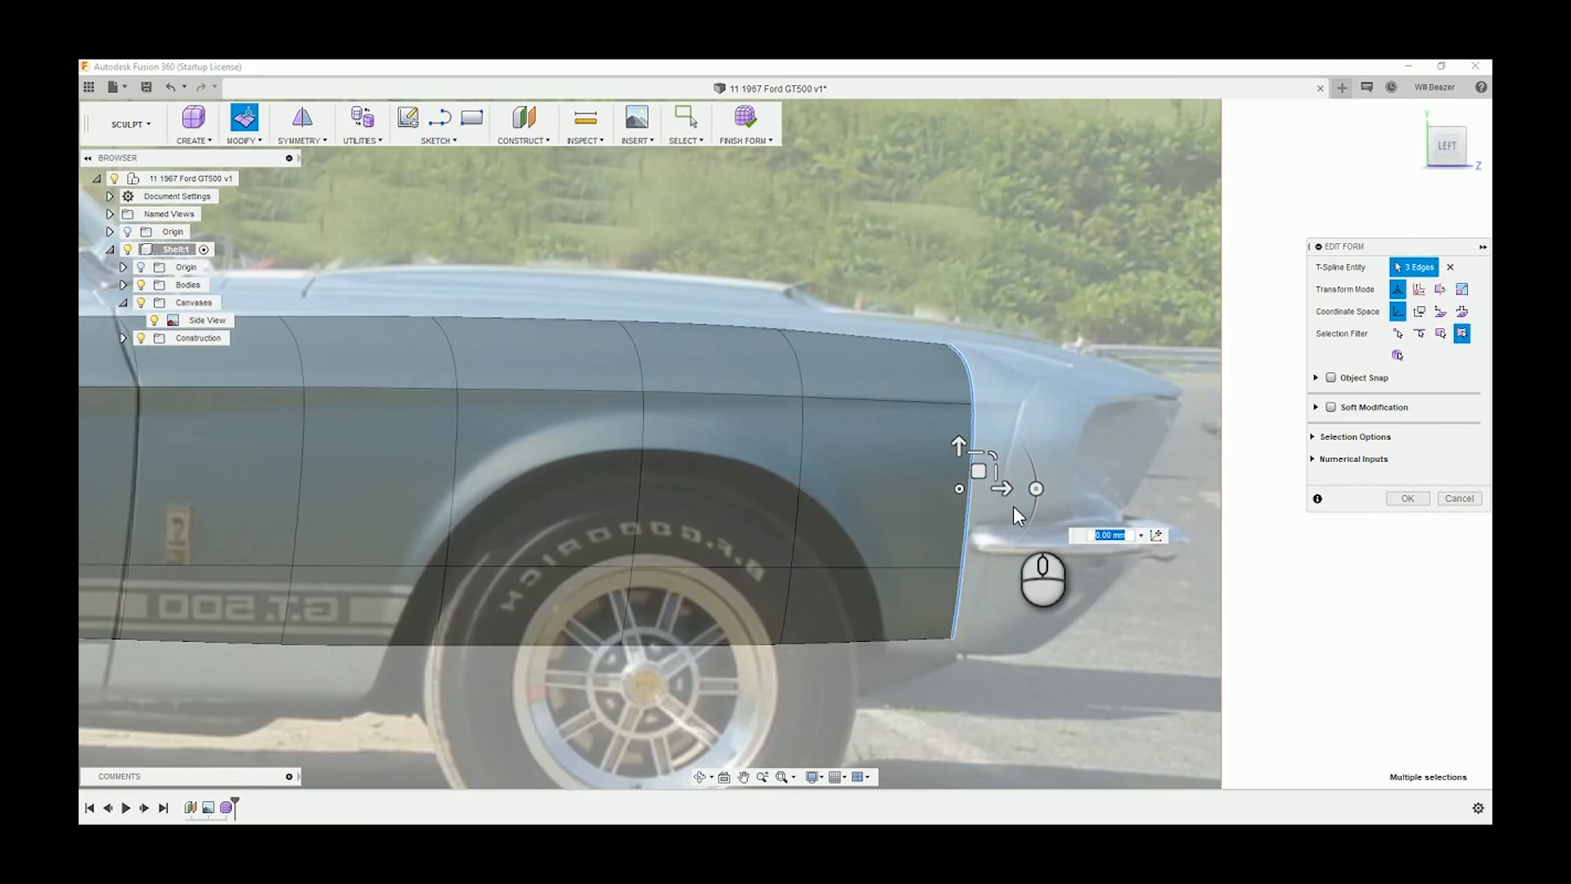
pyautogui.moveTo(1012, 490); pyautogui.dragTo(1137, 509)
pyautogui.click(1054, 695)
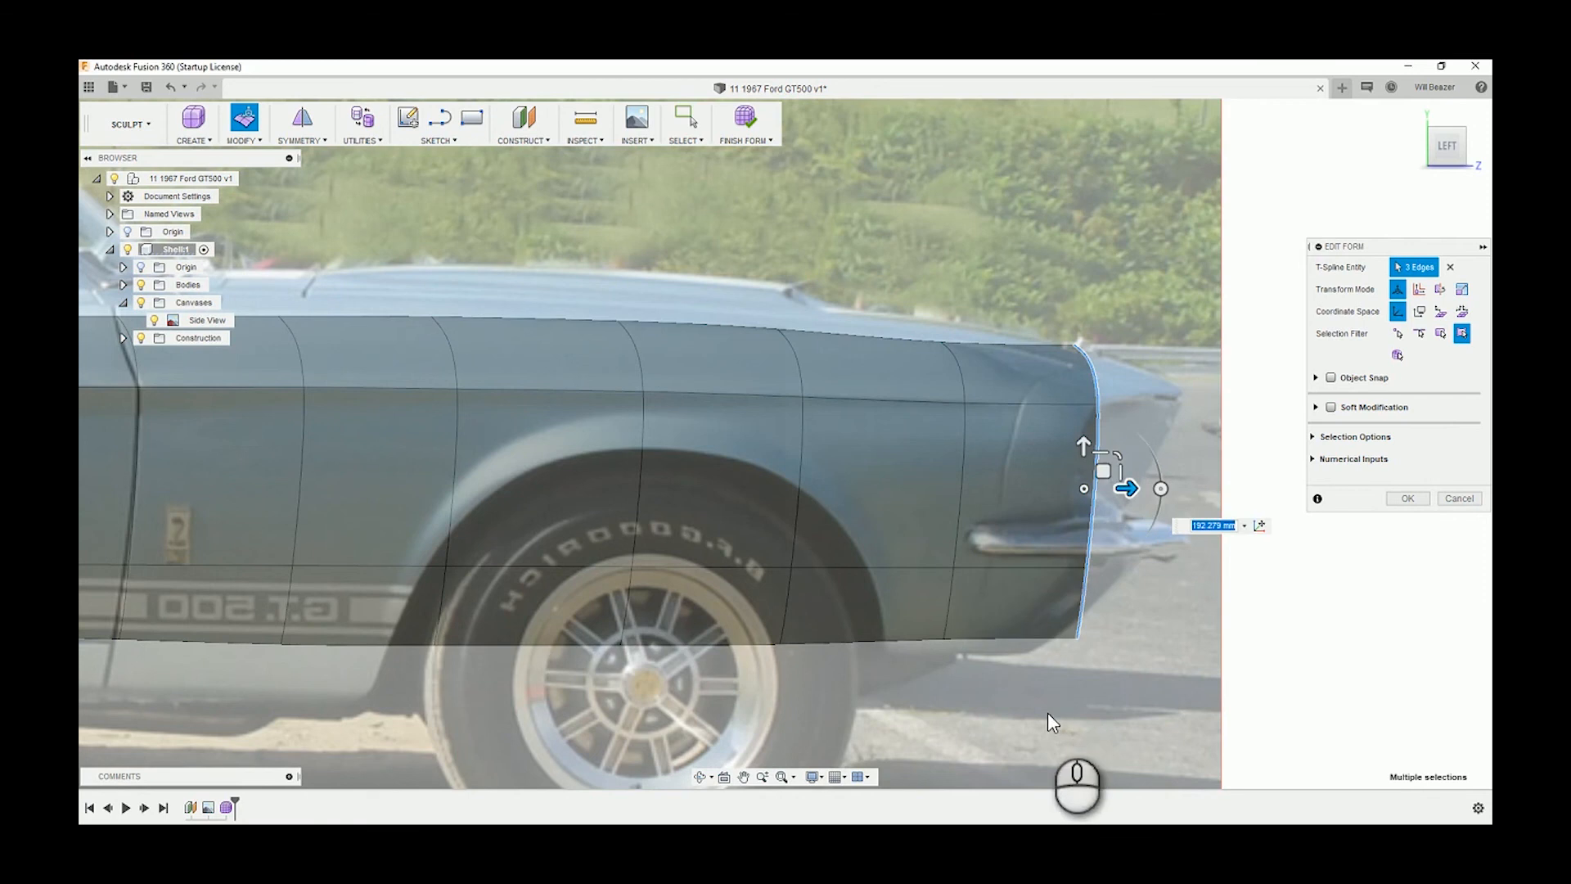
# Lower the new front boundary's two uppermost vertices about 47.8 mm, and pull all four boundary vertices back about 77.4 mm.
pyautogui.click(1075, 346)
pyautogui.keyDown('shift'); pyautogui.click(1098, 401); pyautogui.keyUp('shift')
pyautogui.moveTo(1089, 337); pyautogui.dragTo(1088, 379)
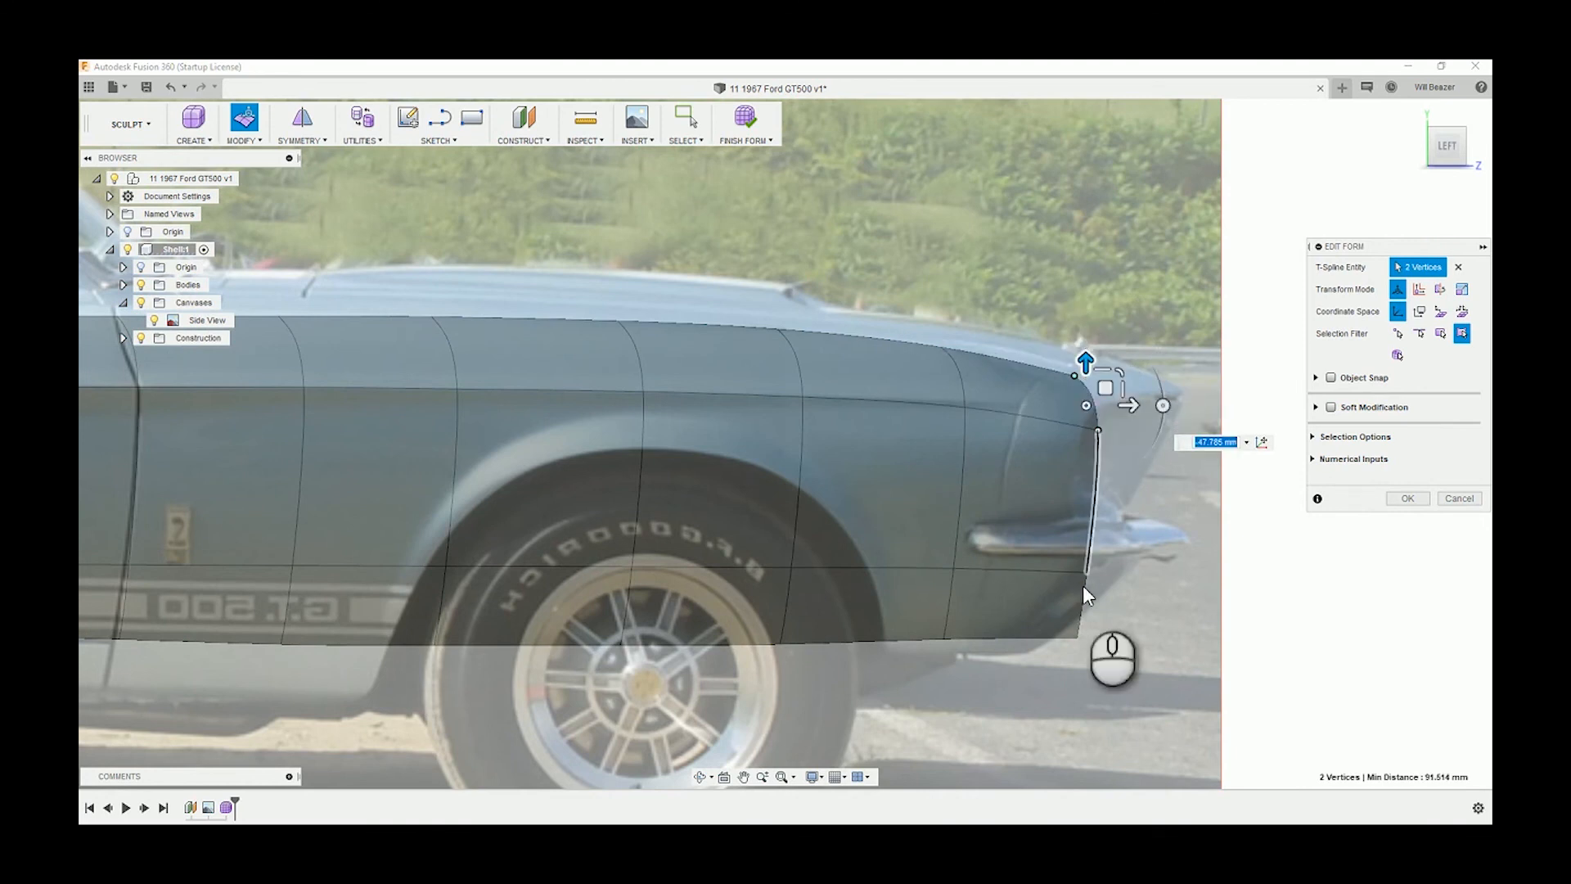
pyautogui.keyDown('shift'); pyautogui.click(1083, 572); pyautogui.keyUp('shift')
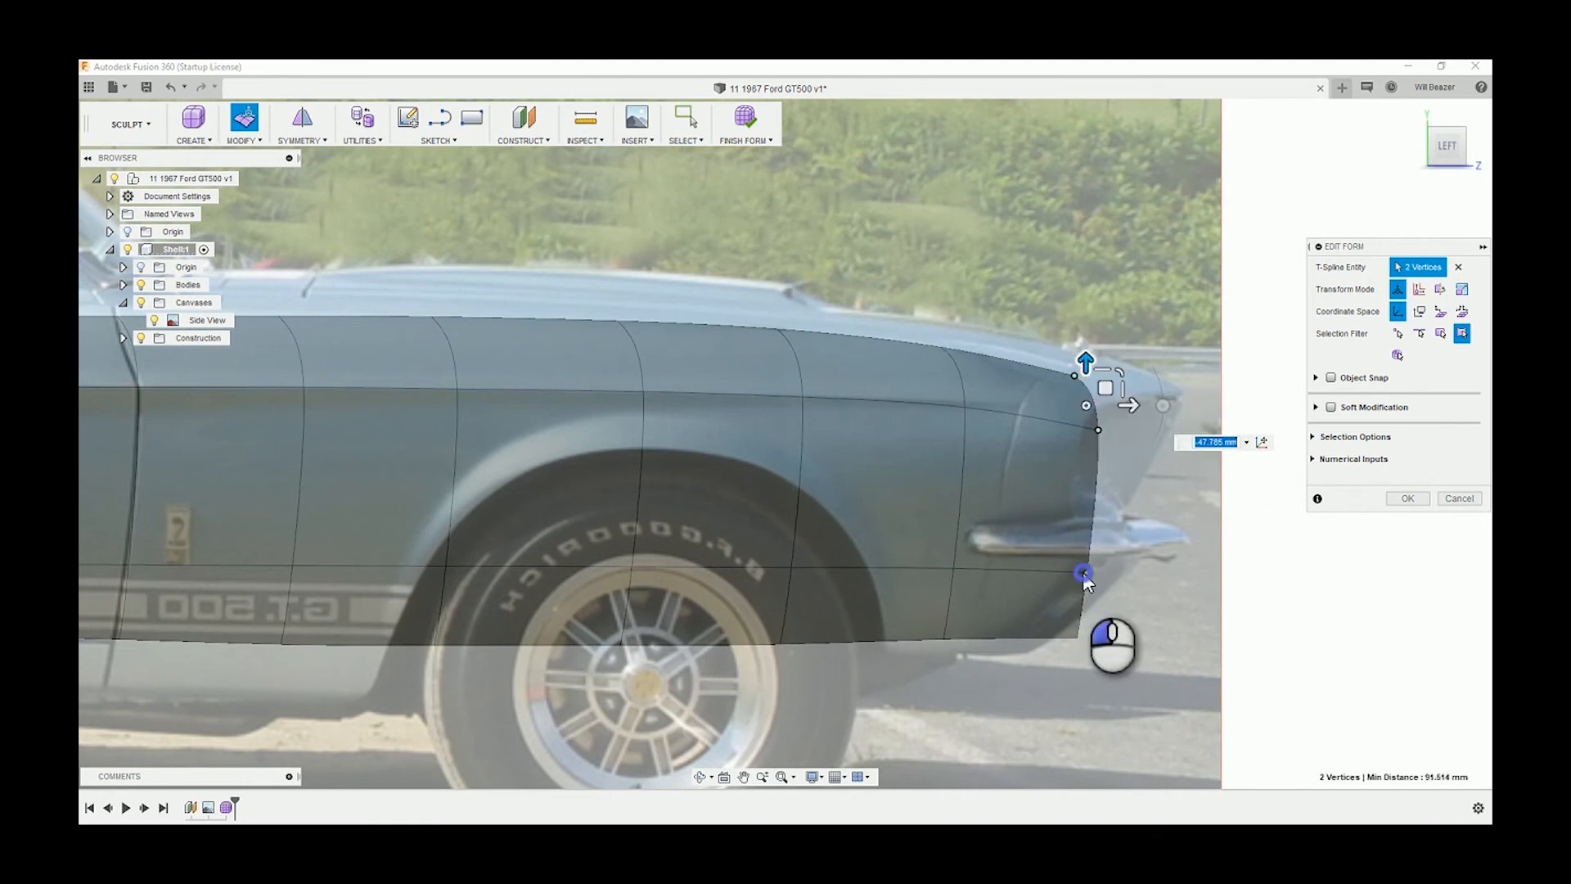
pyautogui.keyDown('shift'); pyautogui.click(1077, 638); pyautogui.keyUp('shift')
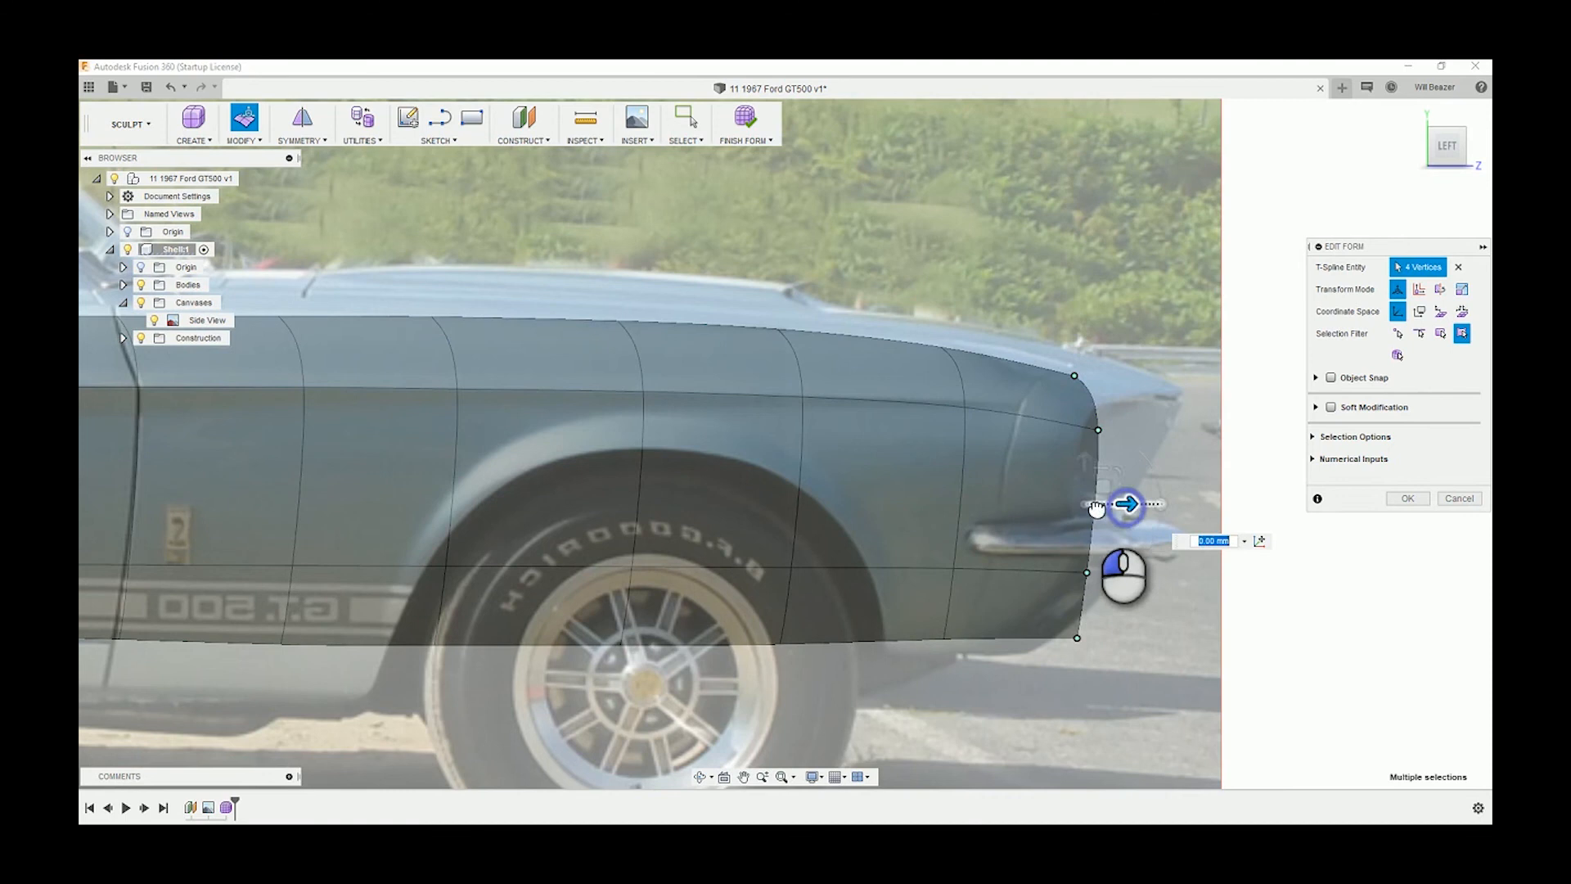
pyautogui.moveTo(1130, 503); pyautogui.dragTo(1076, 504)
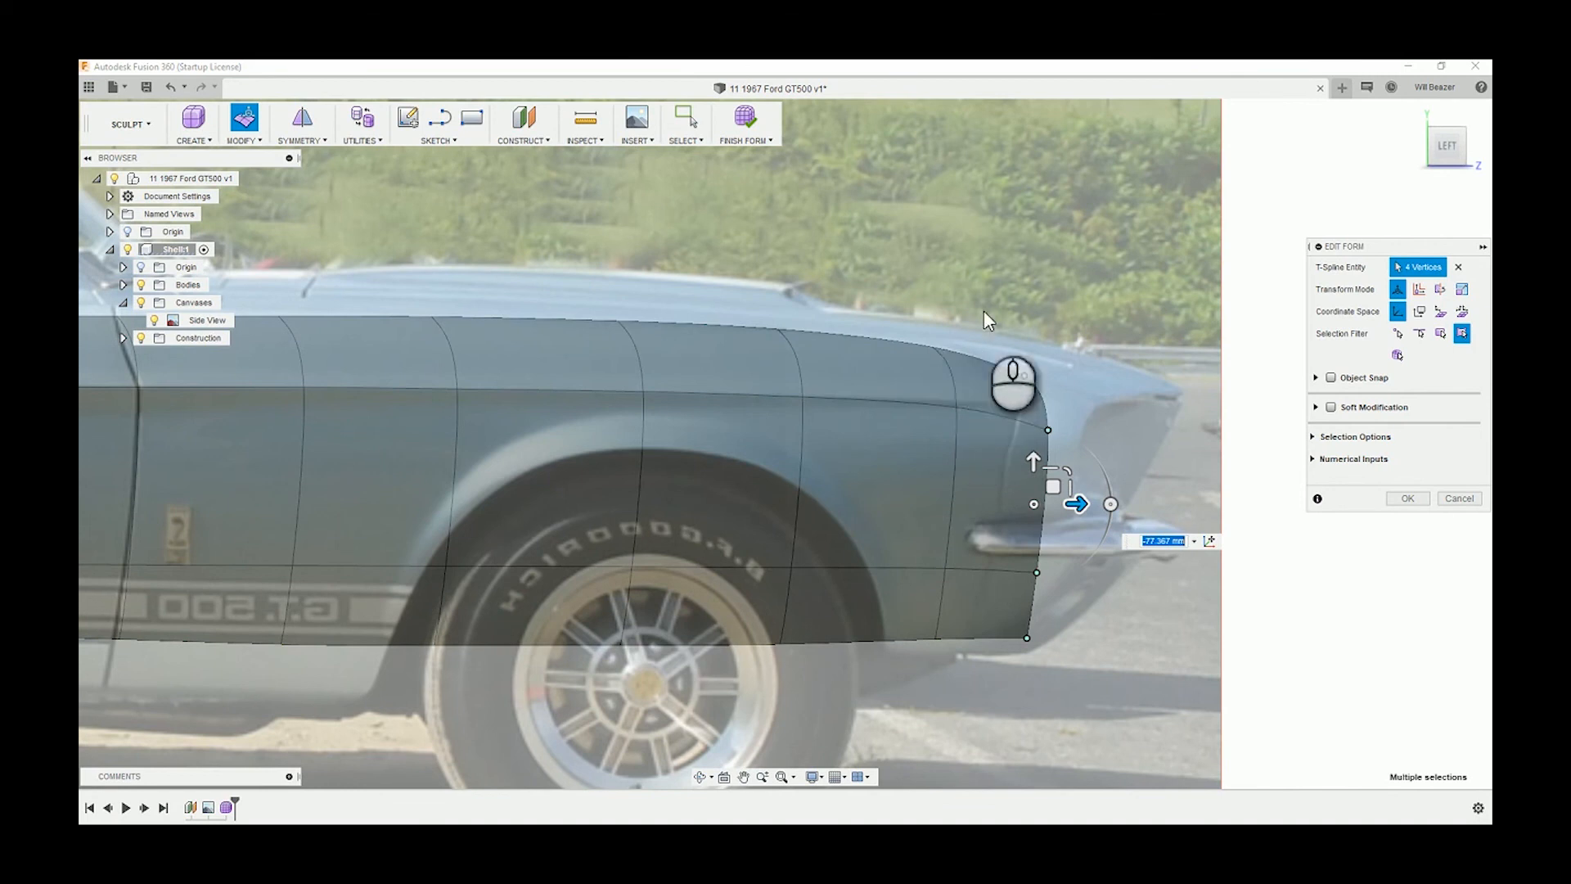
pyautogui.click(982, 310)
# Shift the three edges of the vertical line just behind the front boundary slightly forward.
pyautogui.click(951, 371)
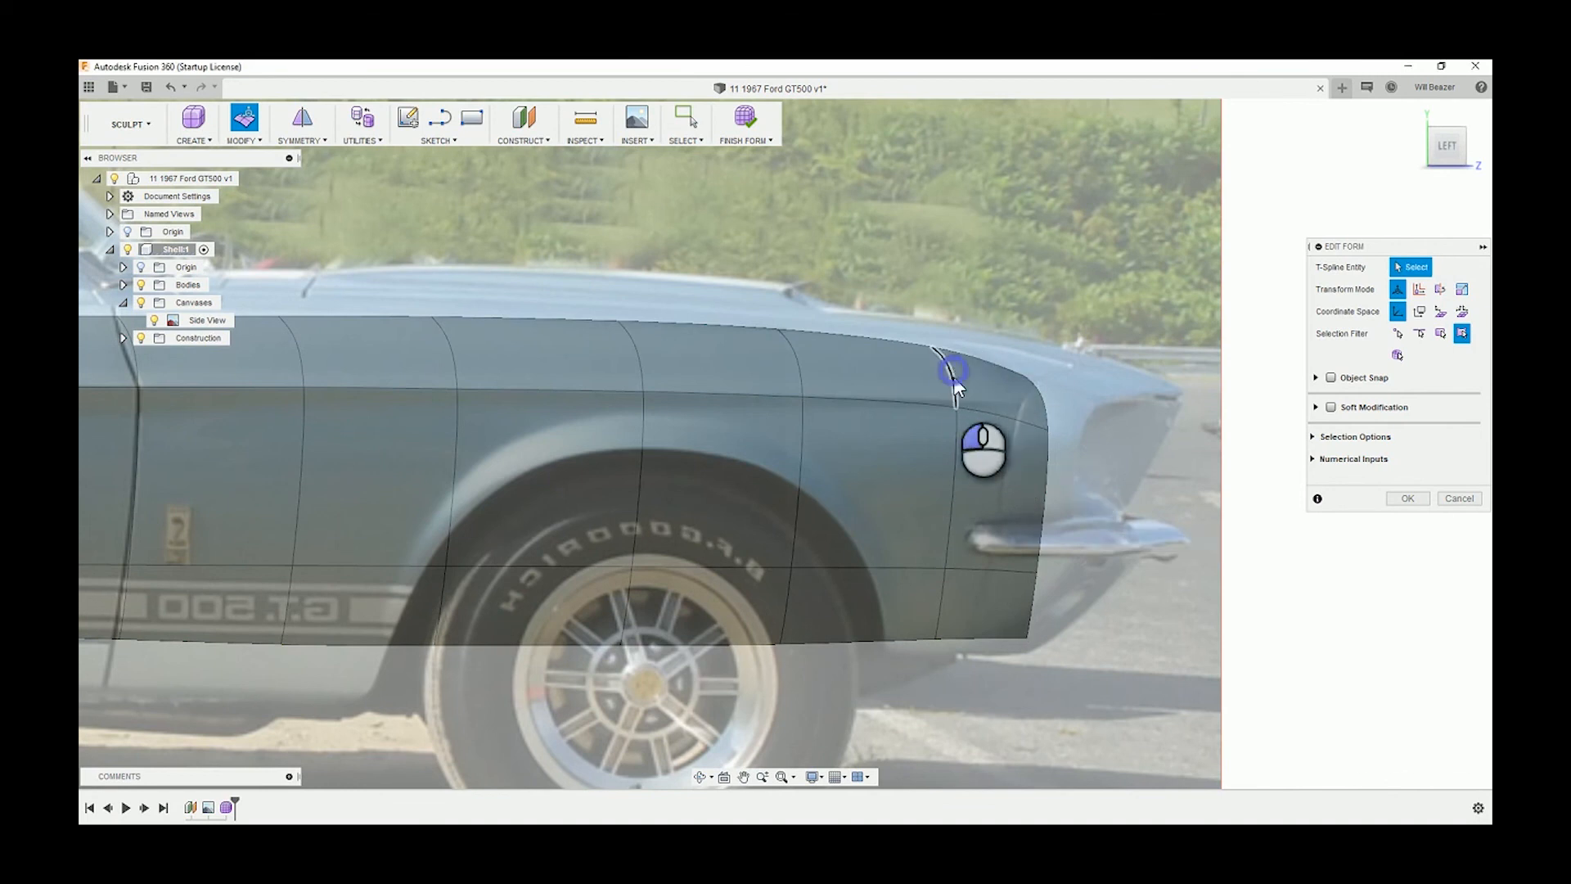
pyautogui.keyDown('shift'); pyautogui.click(954, 439); pyautogui.keyUp('shift')
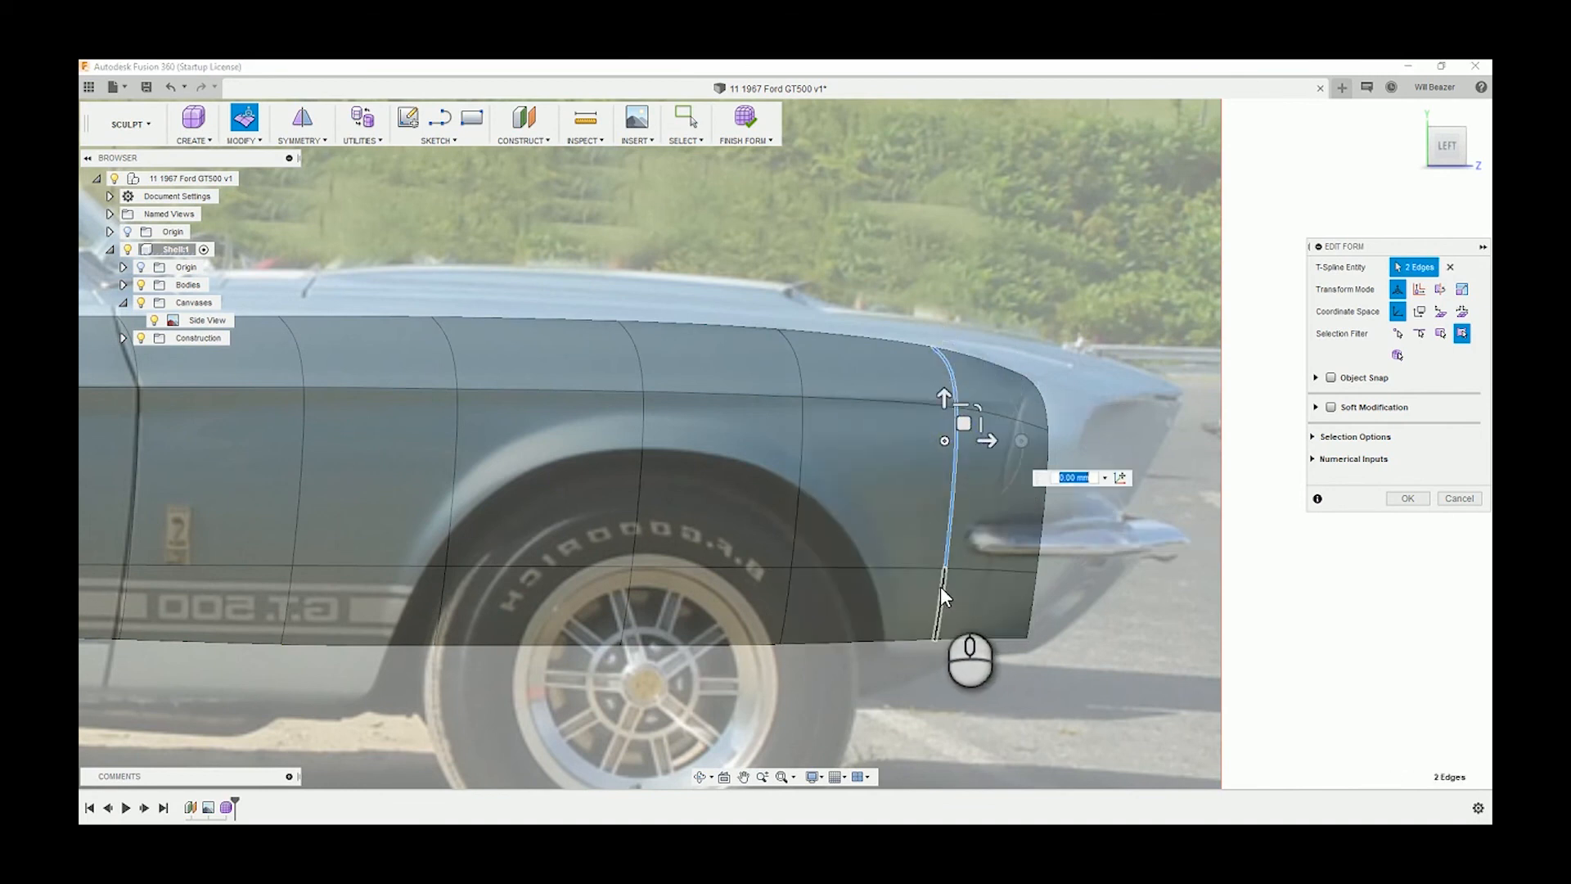
pyautogui.keyDown('shift'); pyautogui.click(941, 586); pyautogui.keyUp('shift')
pyautogui.moveTo(993, 491); pyautogui.dragTo(1002, 492)
pyautogui.click(1031, 302)
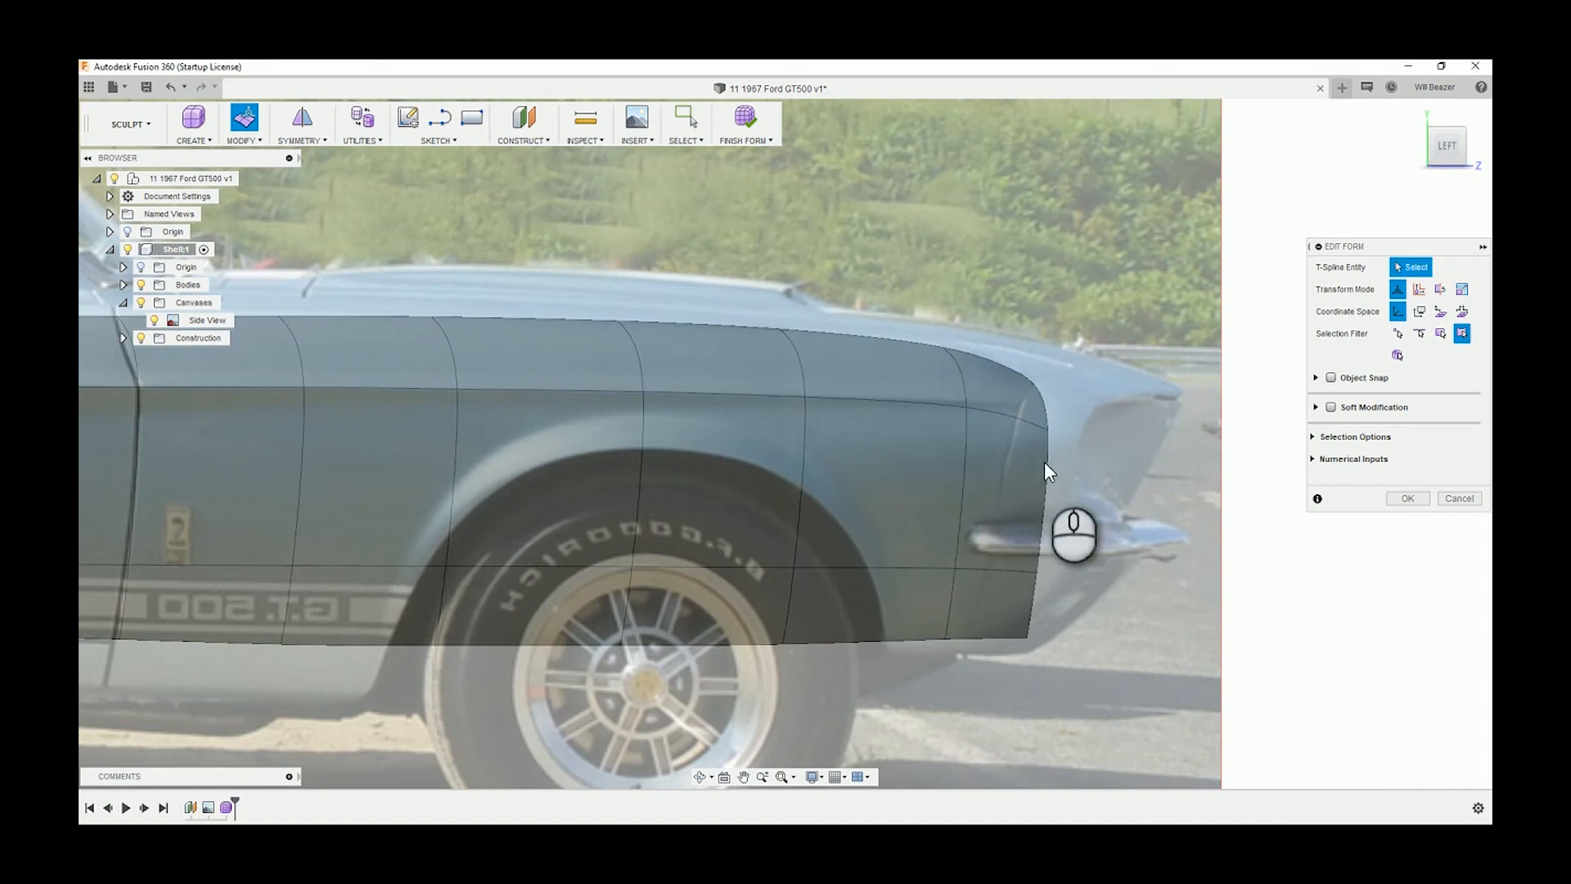
# Move the front boundary's lowest vertex up about 37.5 mm and back about 36.4 mm to round the lower corner.
pyautogui.click(1027, 638)
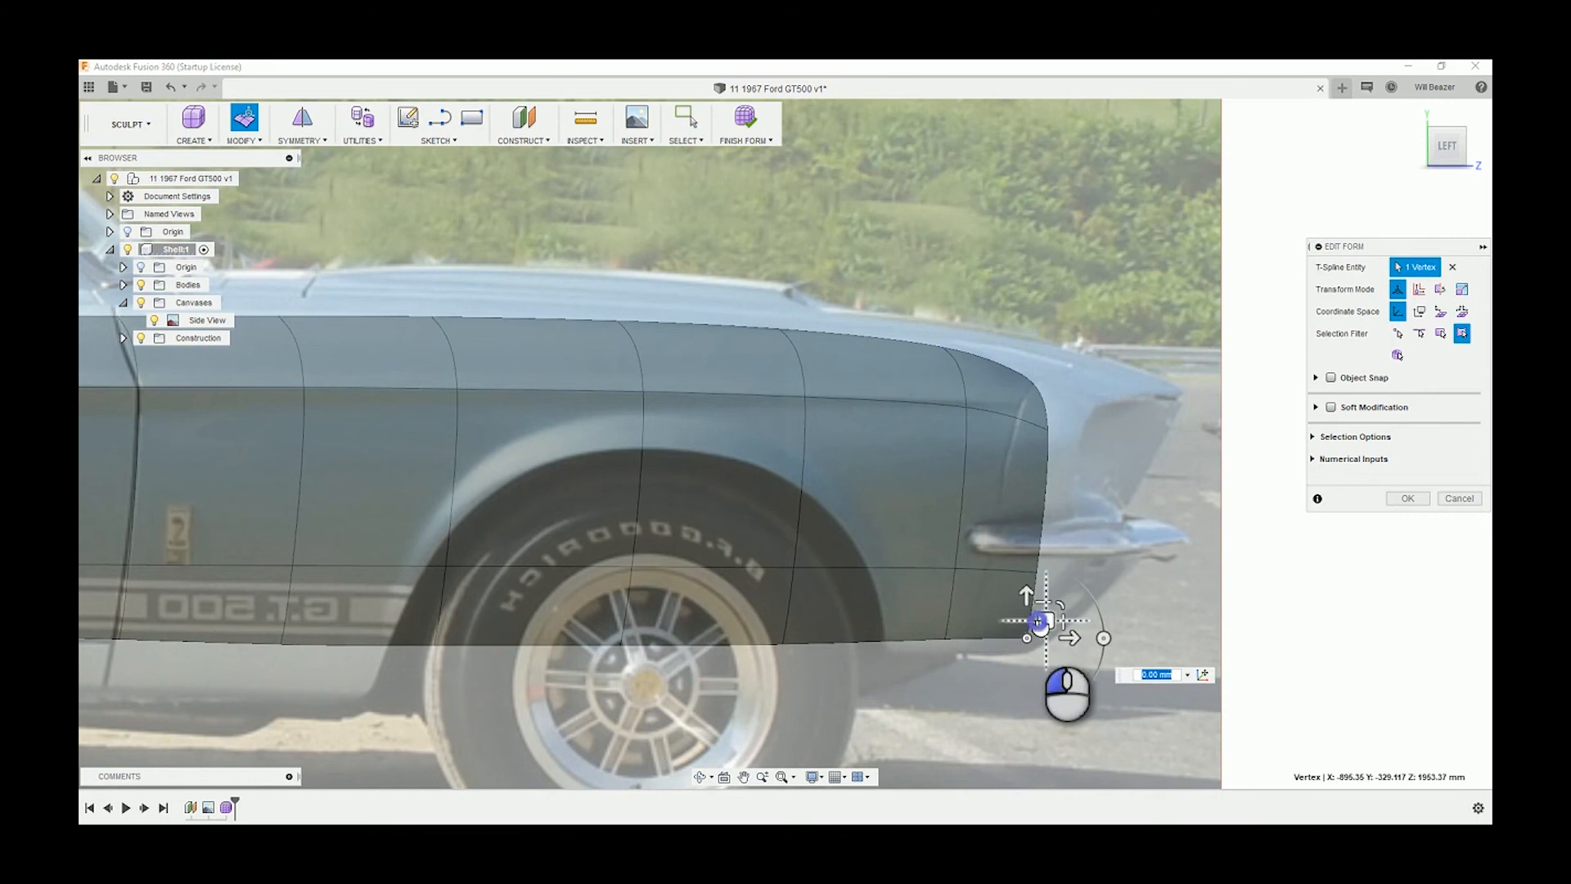
pyautogui.moveTo(1039, 622); pyautogui.dragTo(1019, 602)
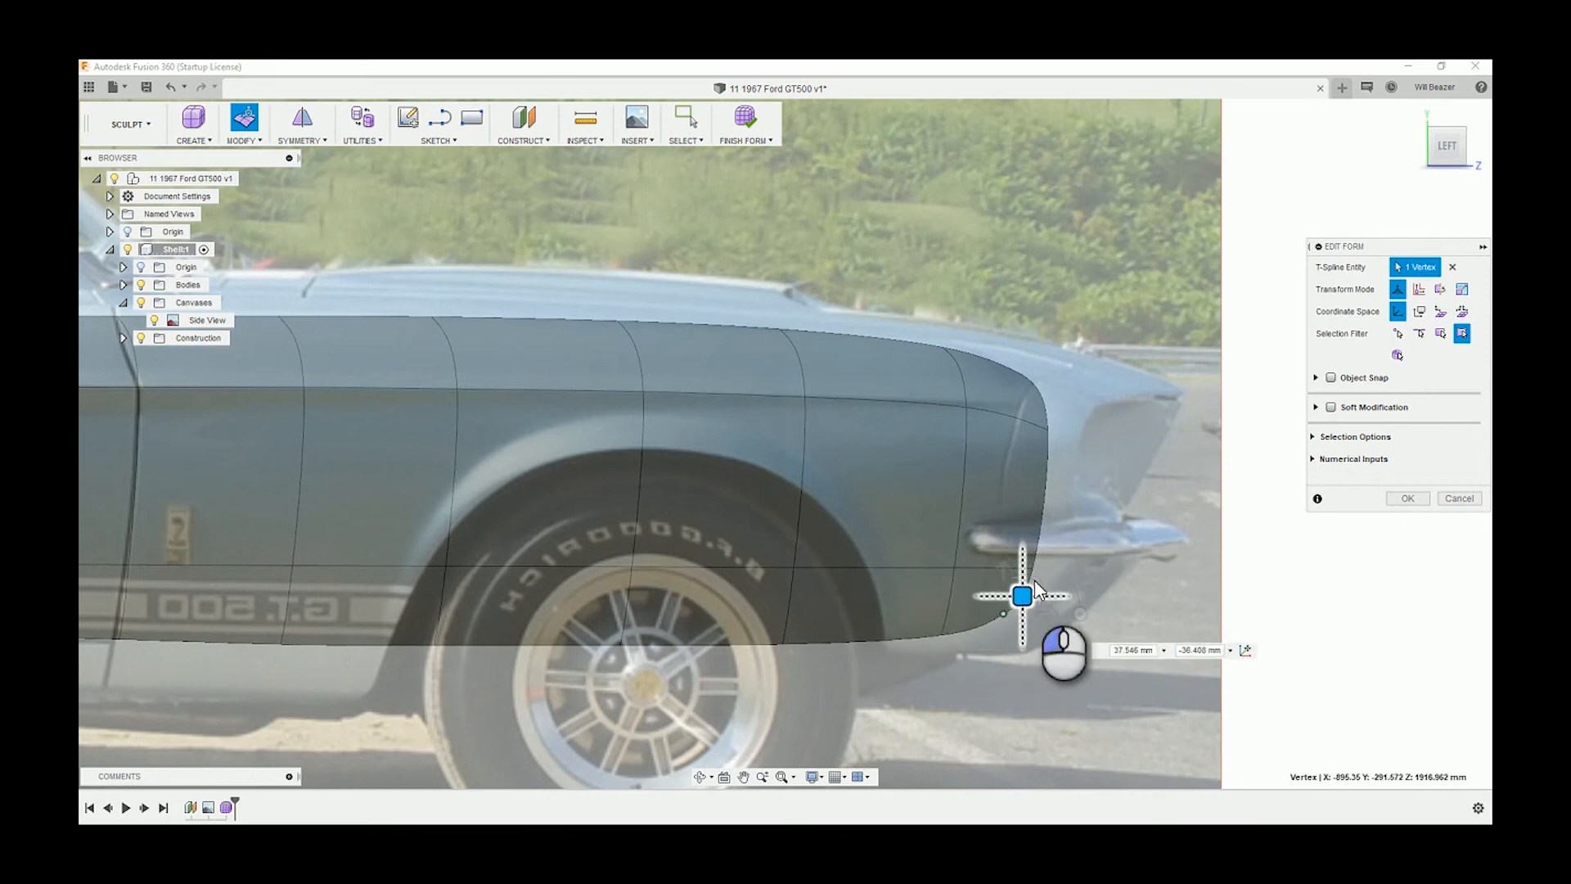
pyautogui.click(1115, 547)
# Lower the rounded corner's vertex about 5.4 mm and shift it back about 0.4 mm to smooth the curve.
pyautogui.scroll(5, 1015, 622)
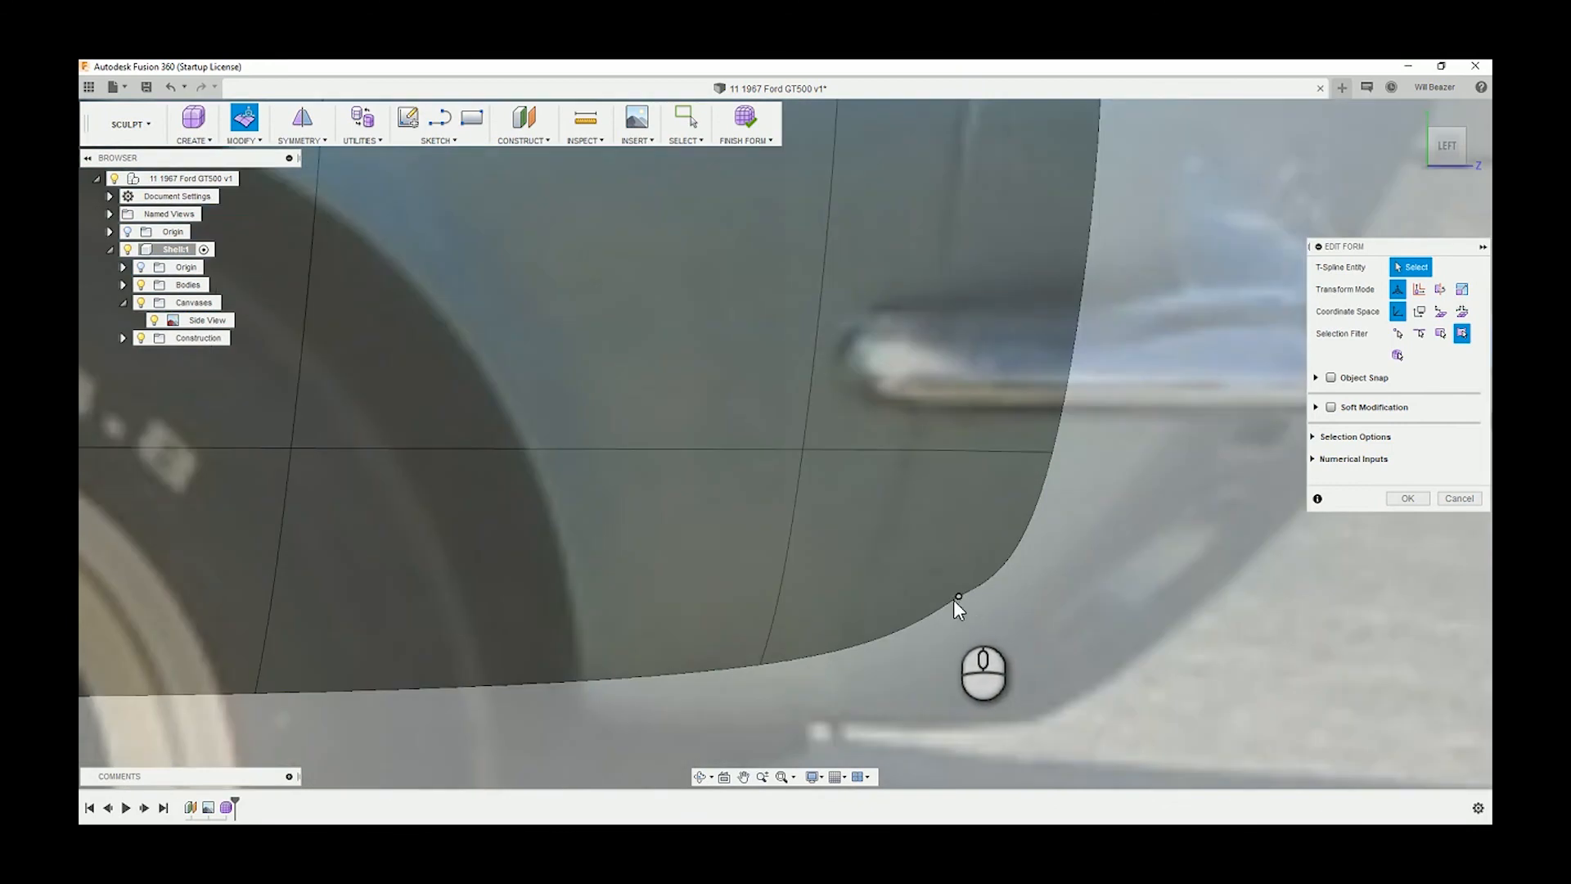
pyautogui.click(956, 598)
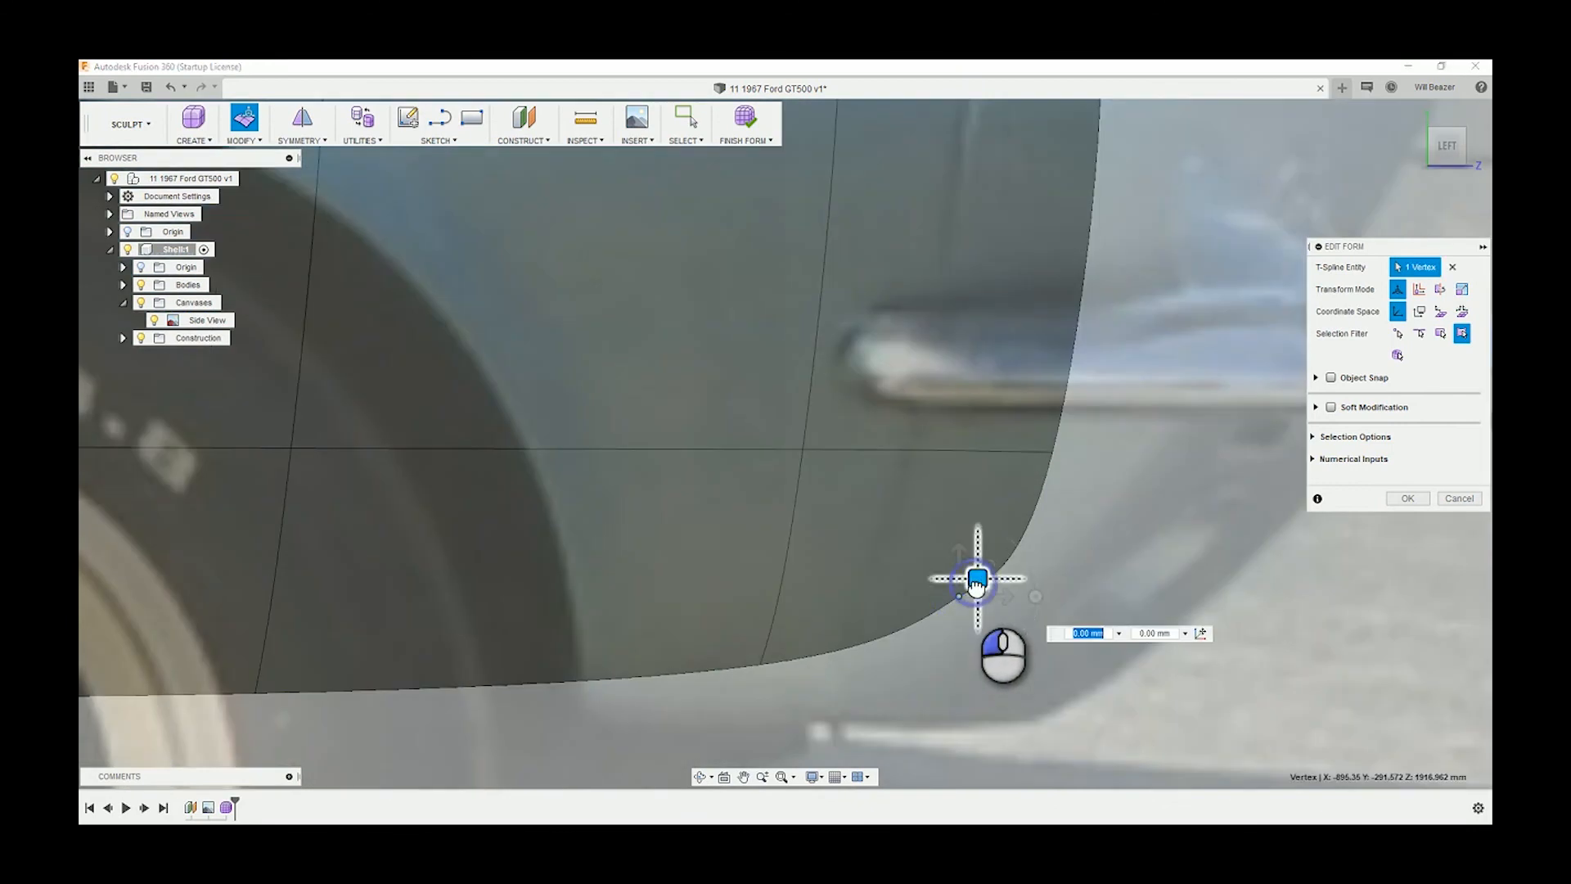
pyautogui.moveTo(977, 583); pyautogui.dragTo(978, 593)
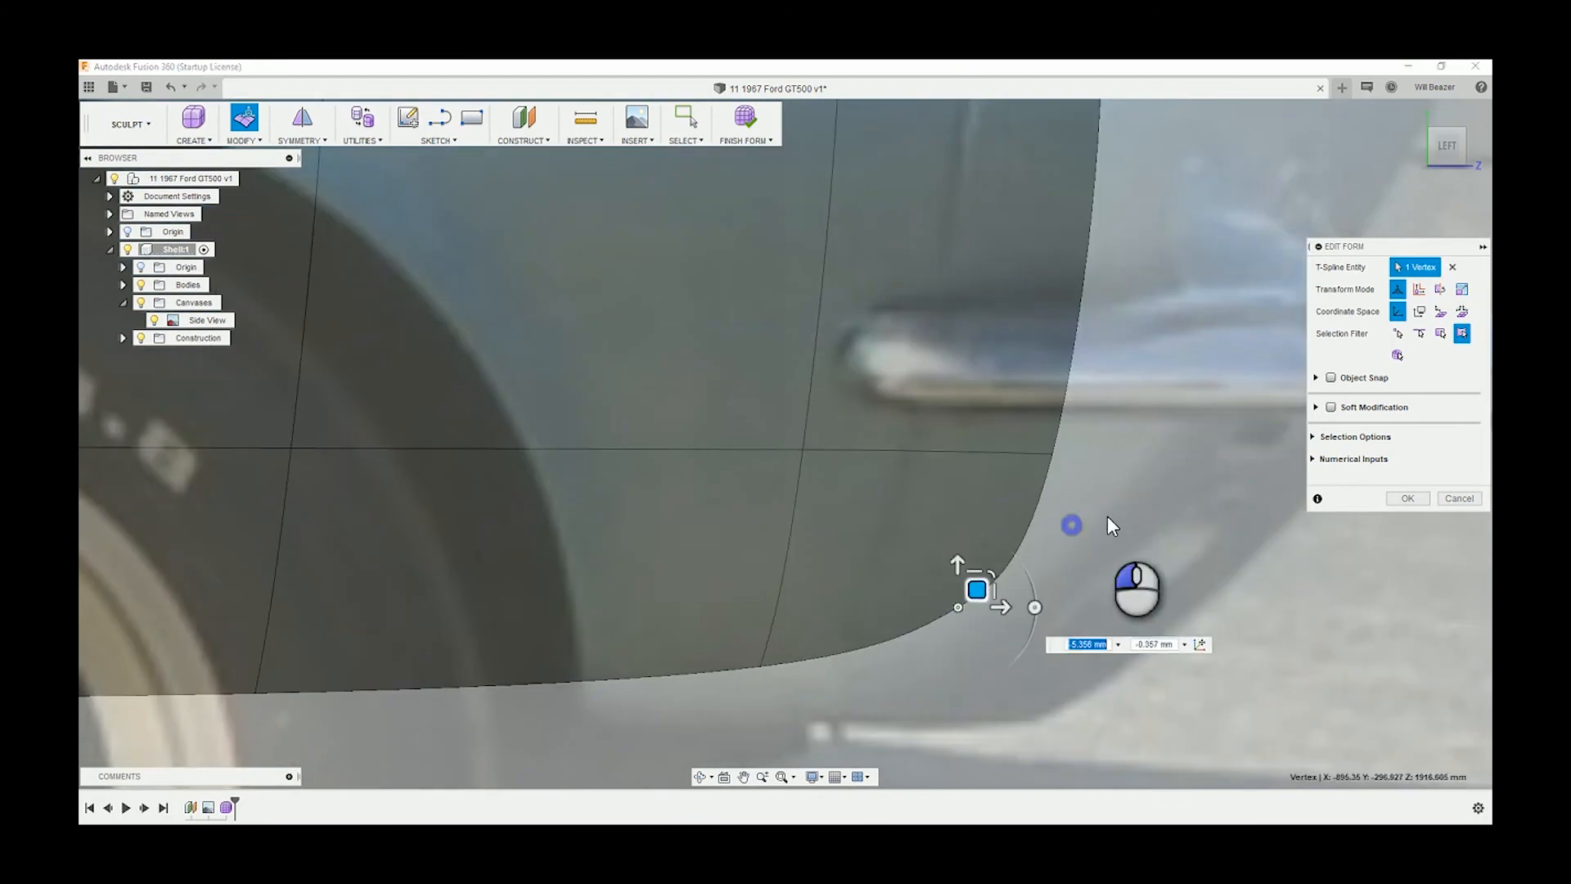
pyautogui.click(1112, 524)
pyautogui.scroll(-6, 1102, 511)
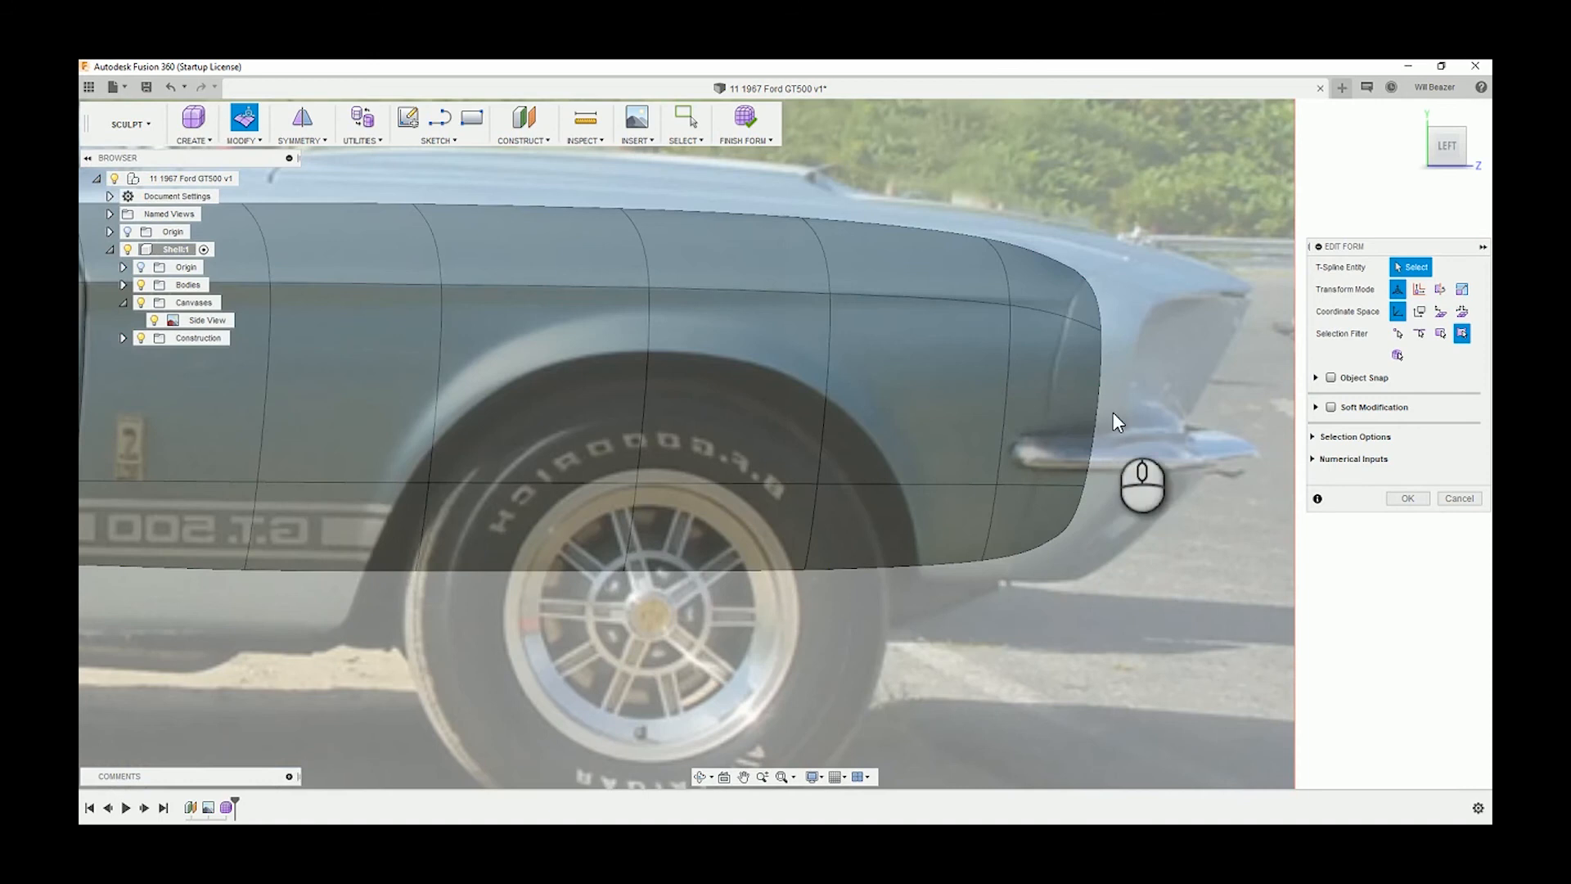
# Extrude the three edges of the side panel's rear boundary backward about 335.5 mm toward the rear wheel.
pyautogui.scroll(-5, 1165, 410)
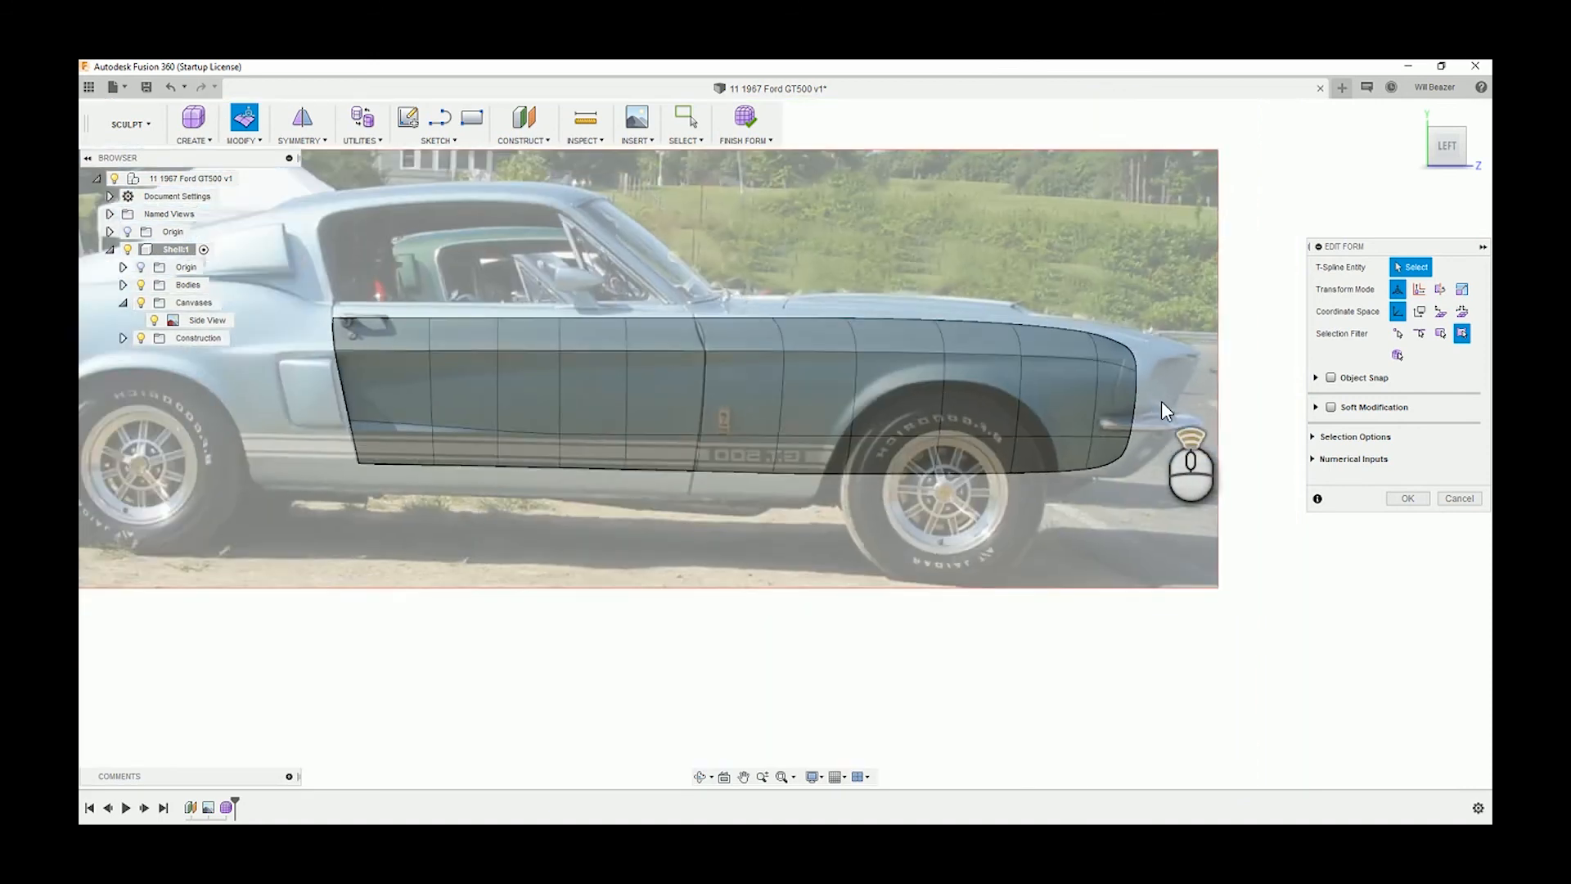
pyautogui.scroll(-1, 1166, 409)
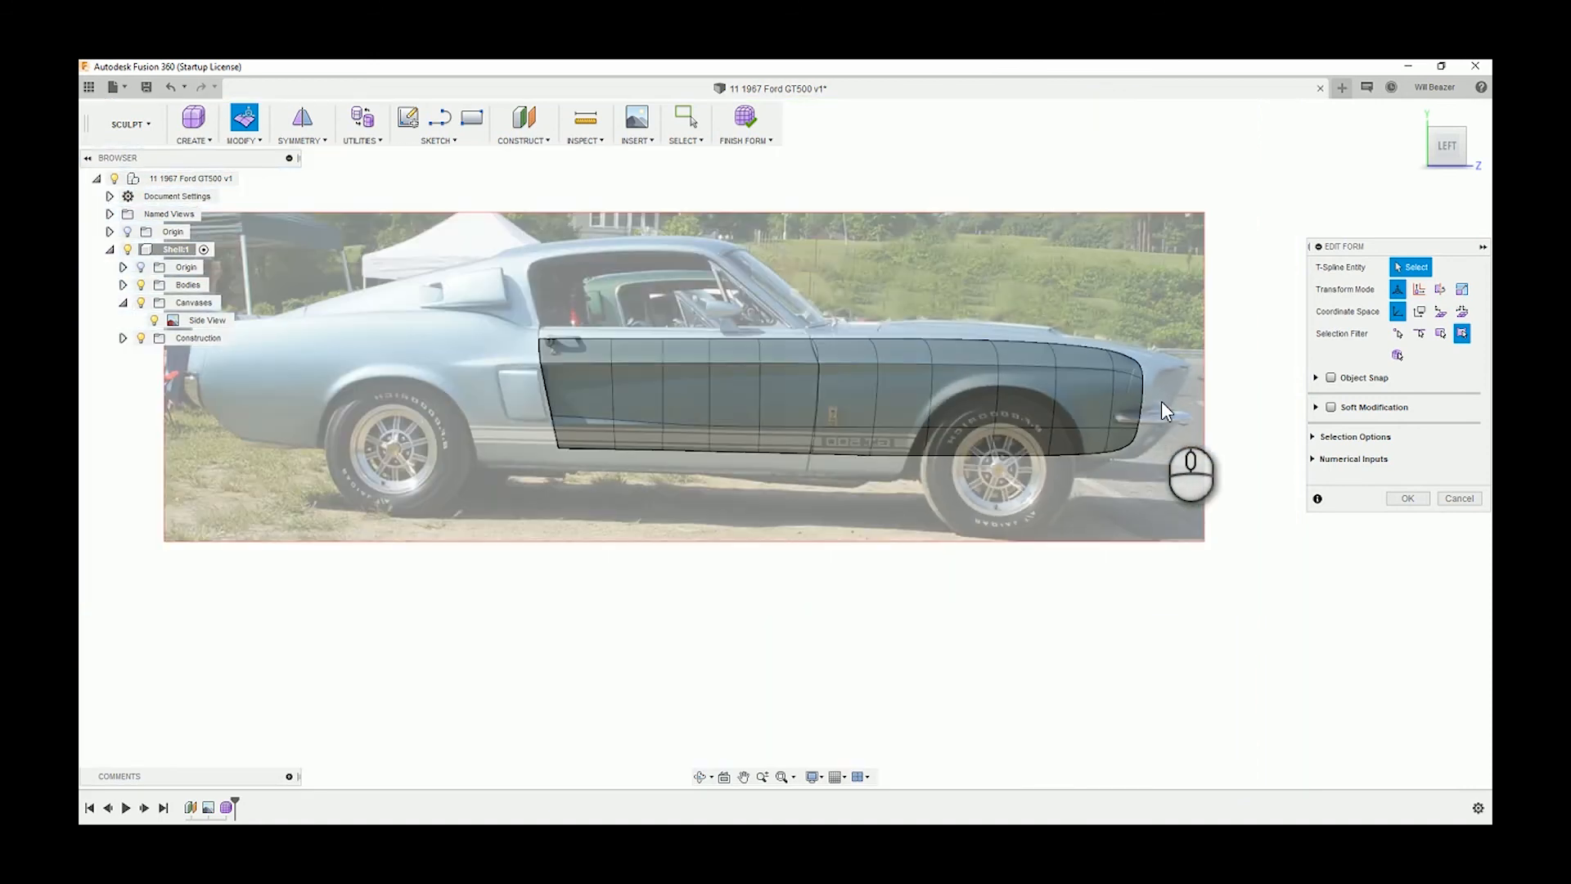
pyautogui.scroll(8, 1166, 409)
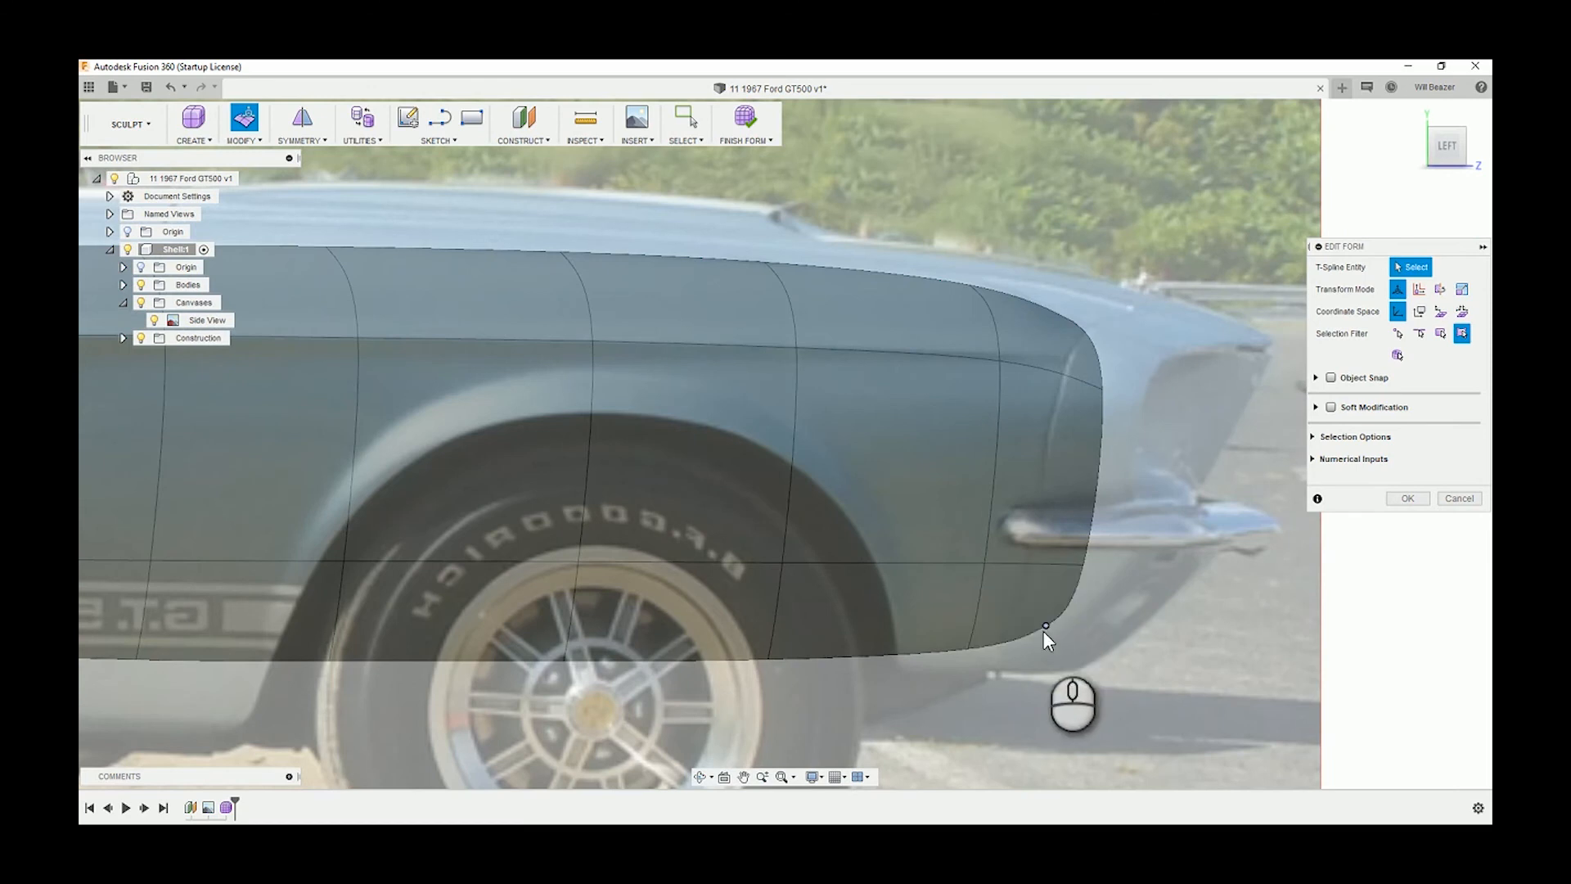
pyautogui.scroll(-8, 1043, 631)
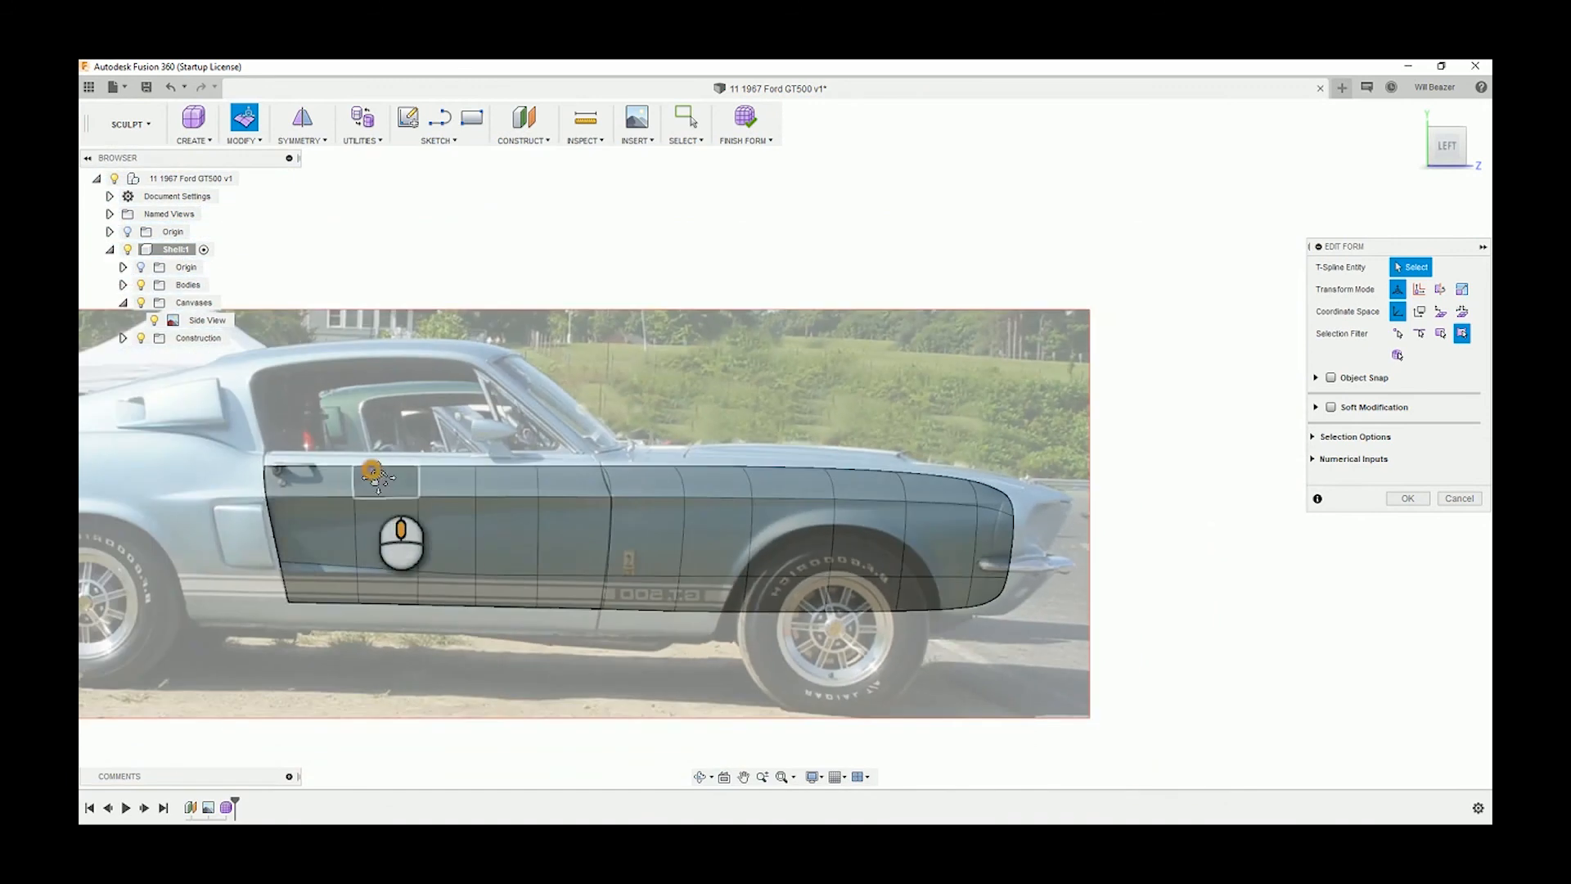
pyautogui.moveTo(370, 469); pyautogui.dragTo(889, 332, button='middle')
pyautogui.scroll(-3, 1130, 487)
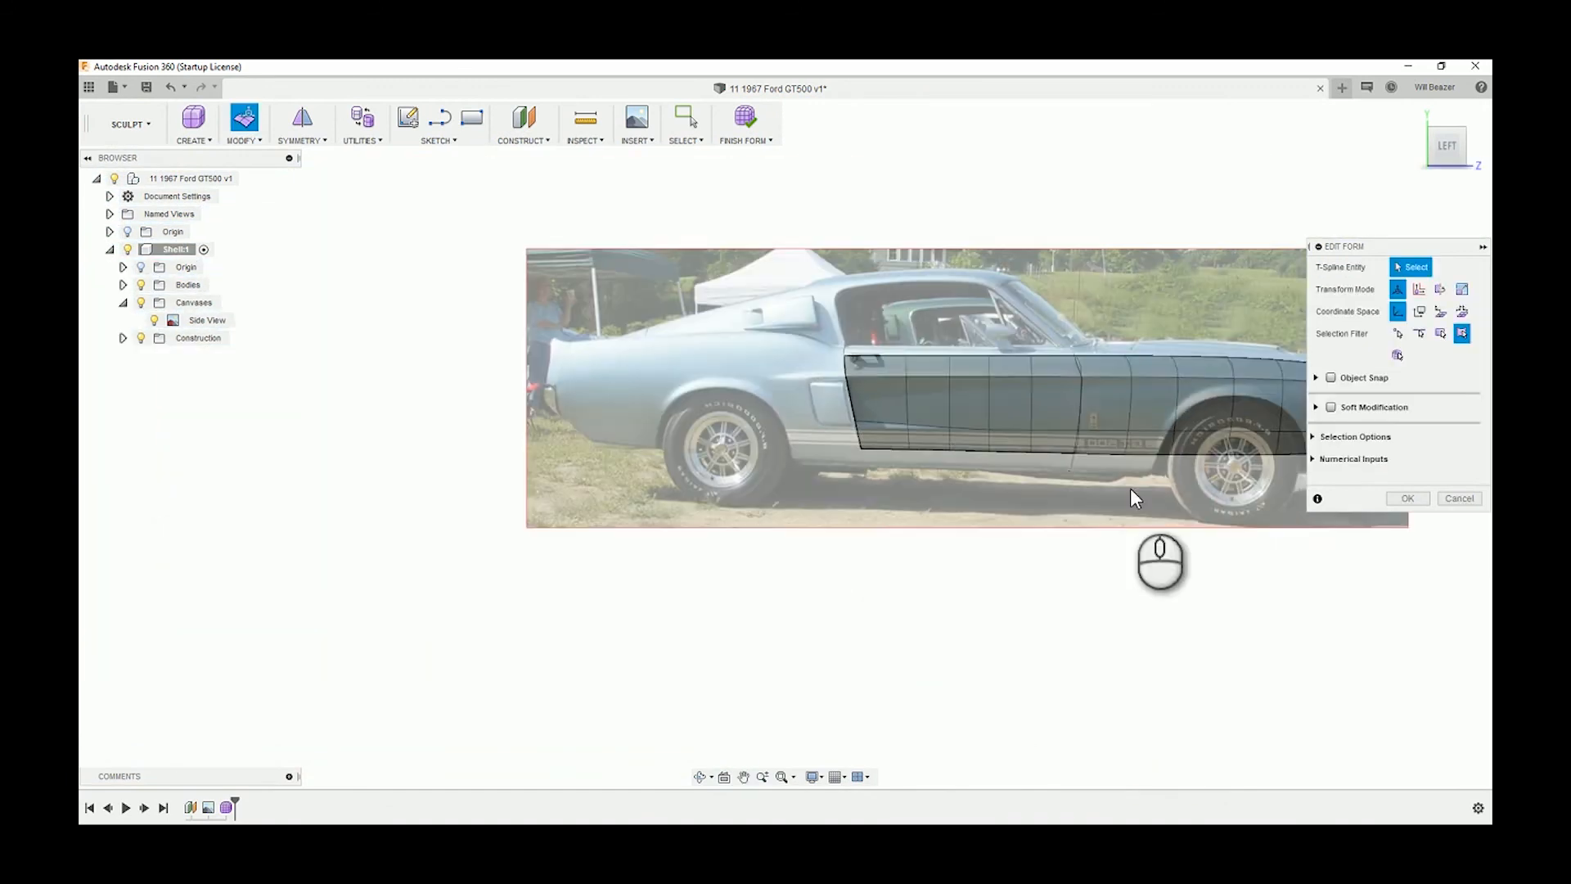
pyautogui.moveTo(1131, 488); pyautogui.dragTo(675, 379, button='middle')
pyautogui.scroll(3, 663, 378)
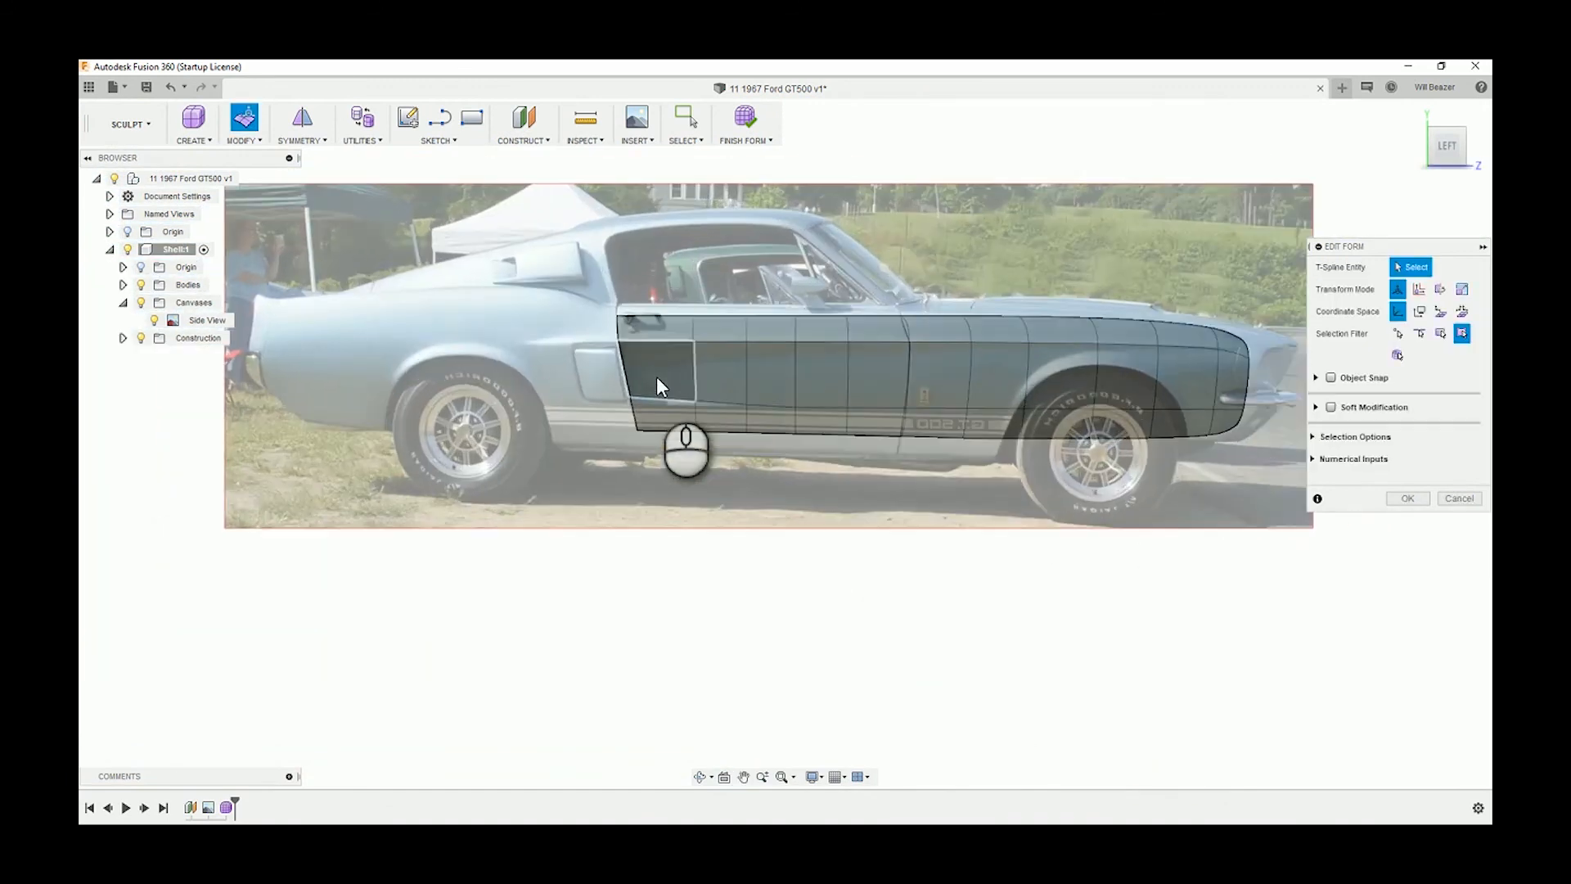
pyautogui.scroll(3, 610, 315)
pyautogui.moveTo(586, 280); pyautogui.dragTo(685, 505)
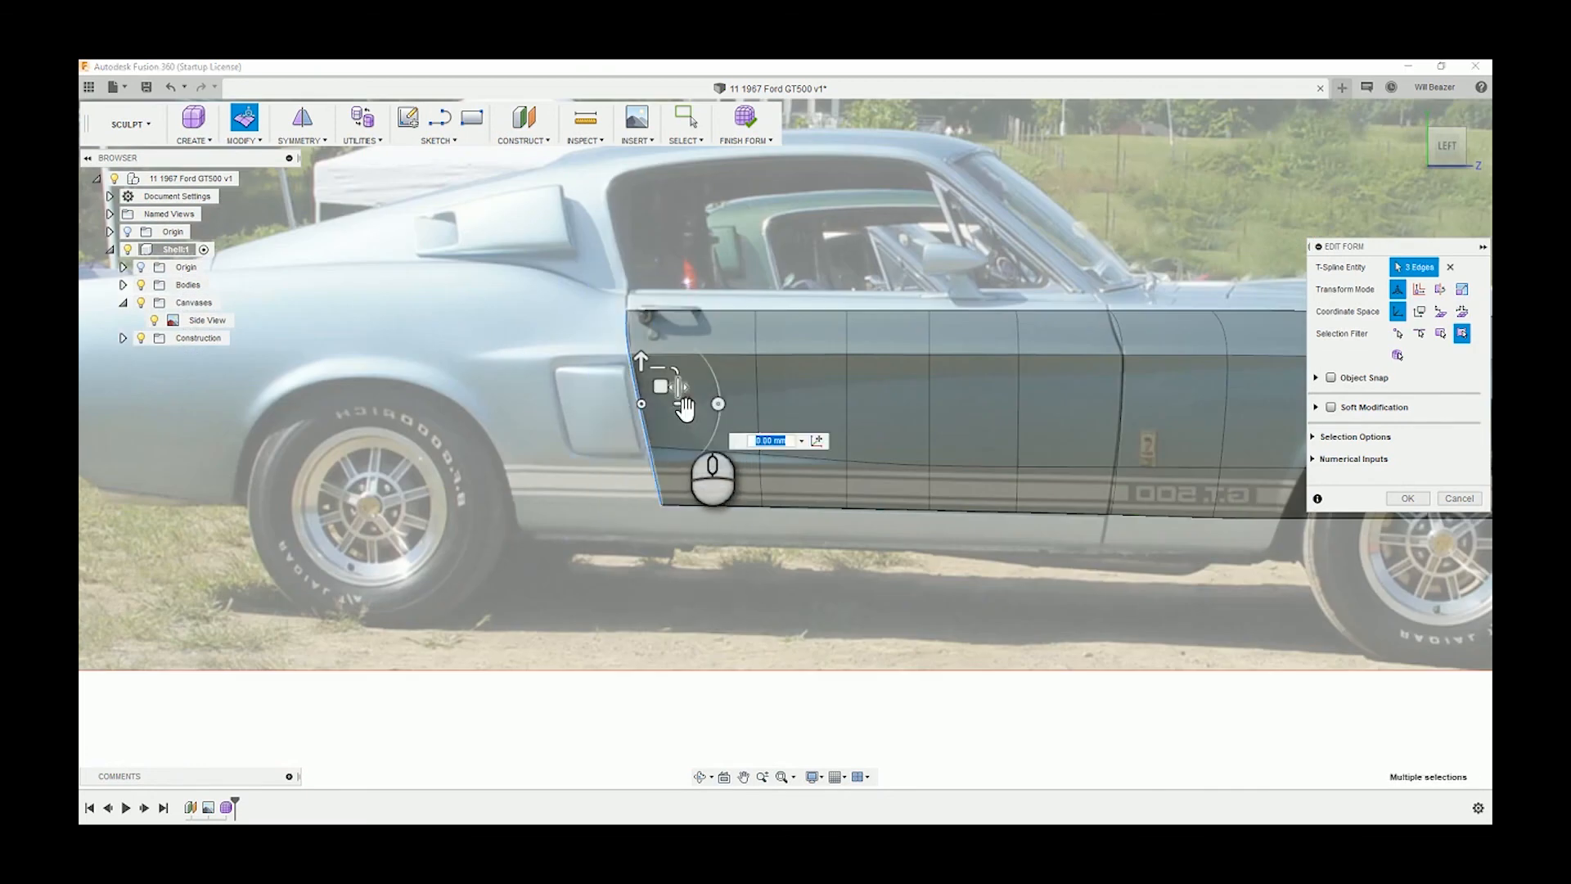
pyautogui.moveTo(685, 409); pyautogui.dragTo(548, 421)
pyautogui.scroll(2, 553, 552)
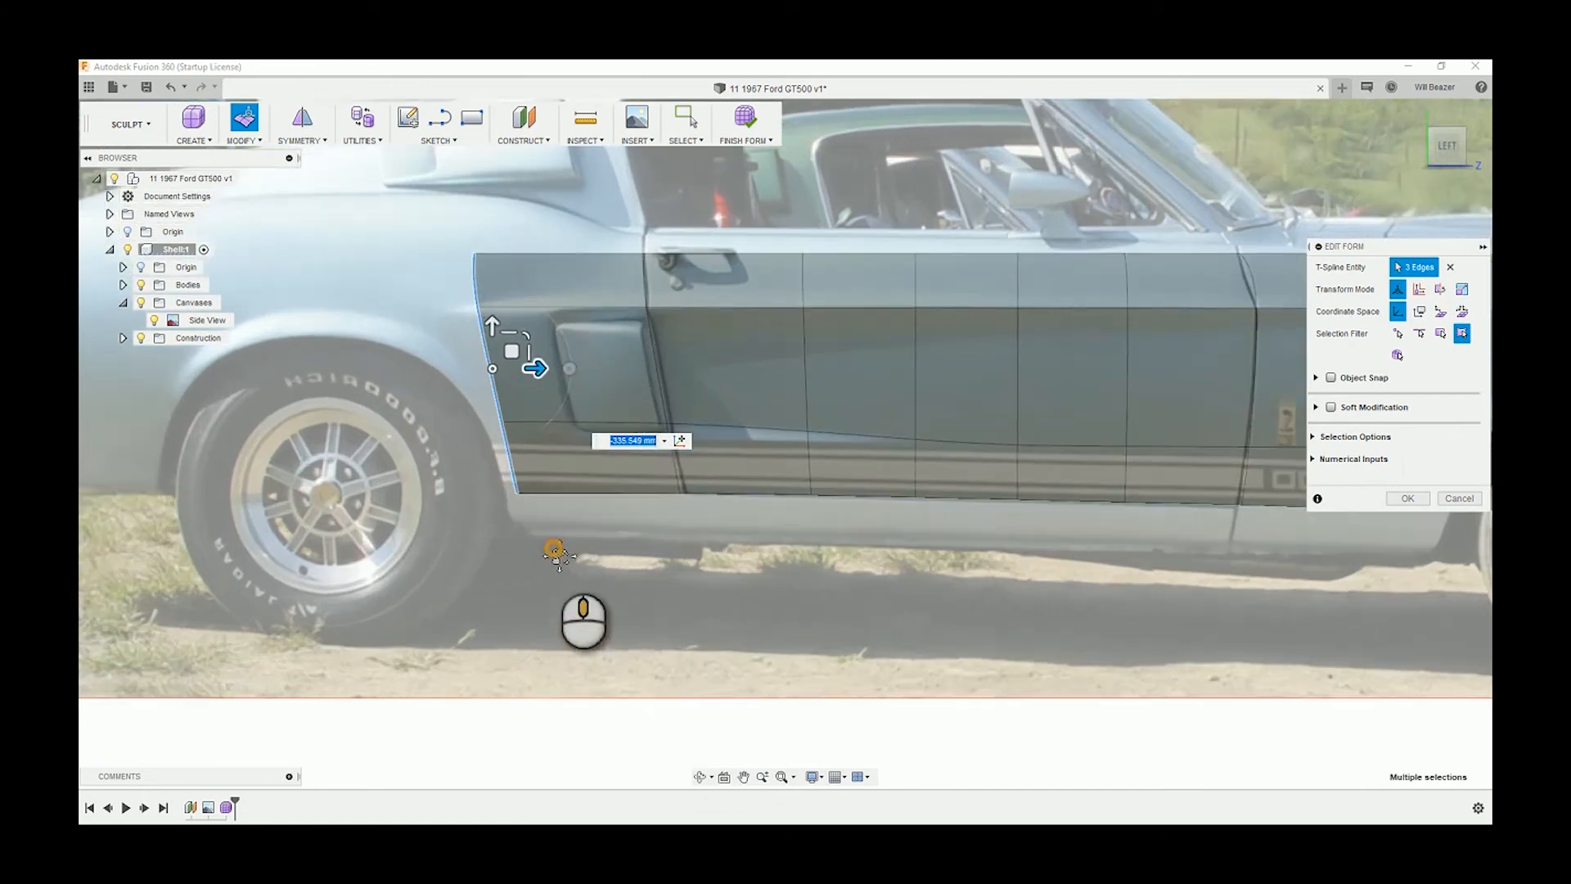
pyautogui.scroll(3, 553, 548)
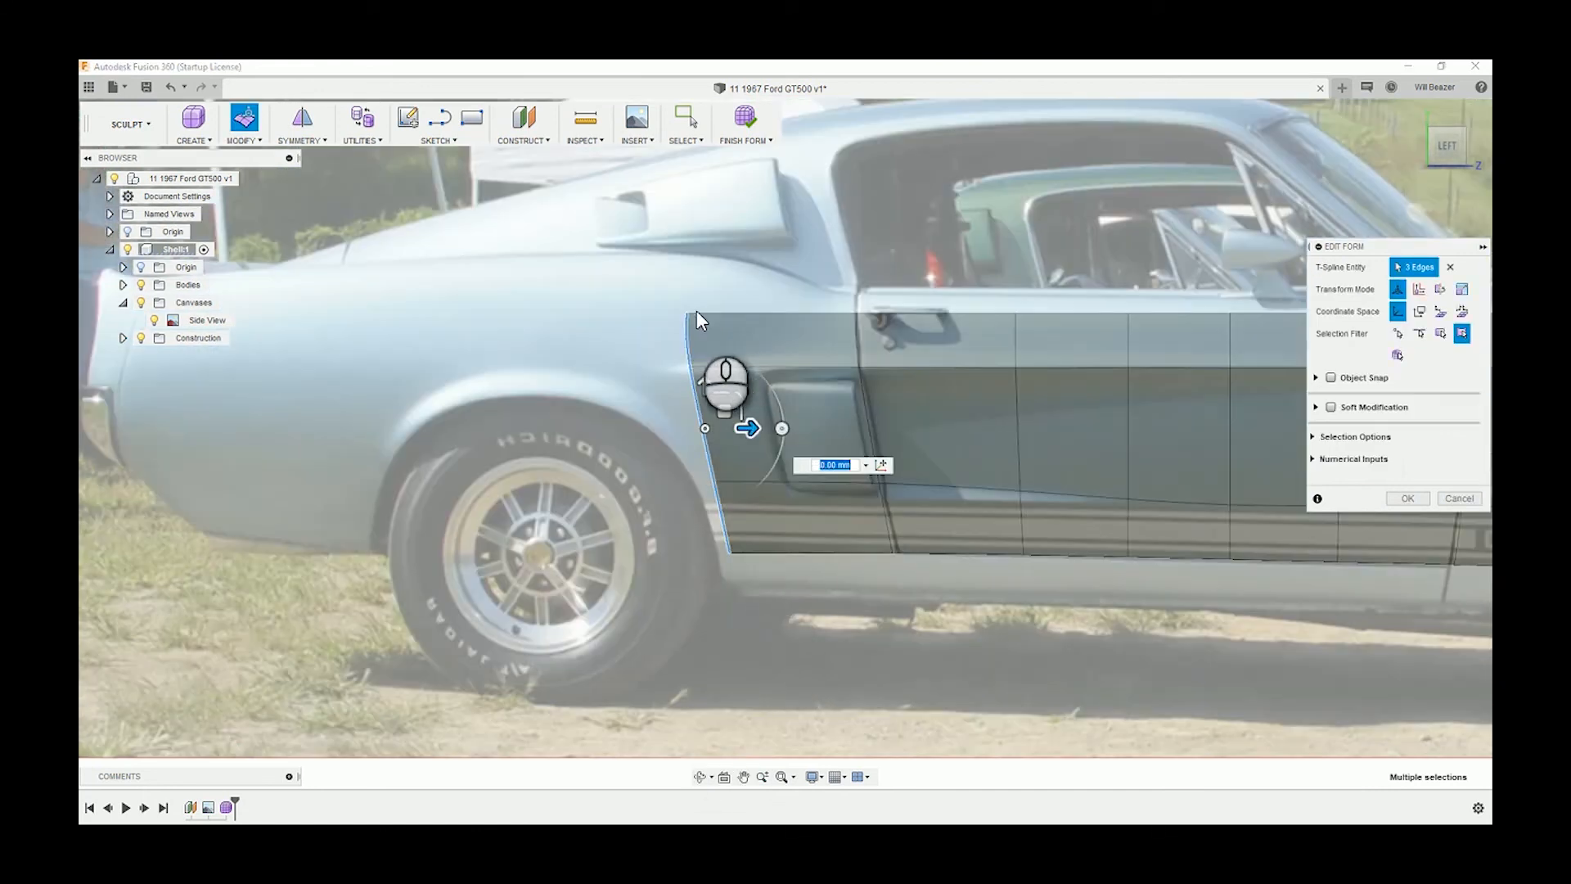
# Raise the new rear boundary's top vertex and shift it forward about 33.6 mm, and move the vertex below it slightly forward.
pyautogui.click(687, 316)
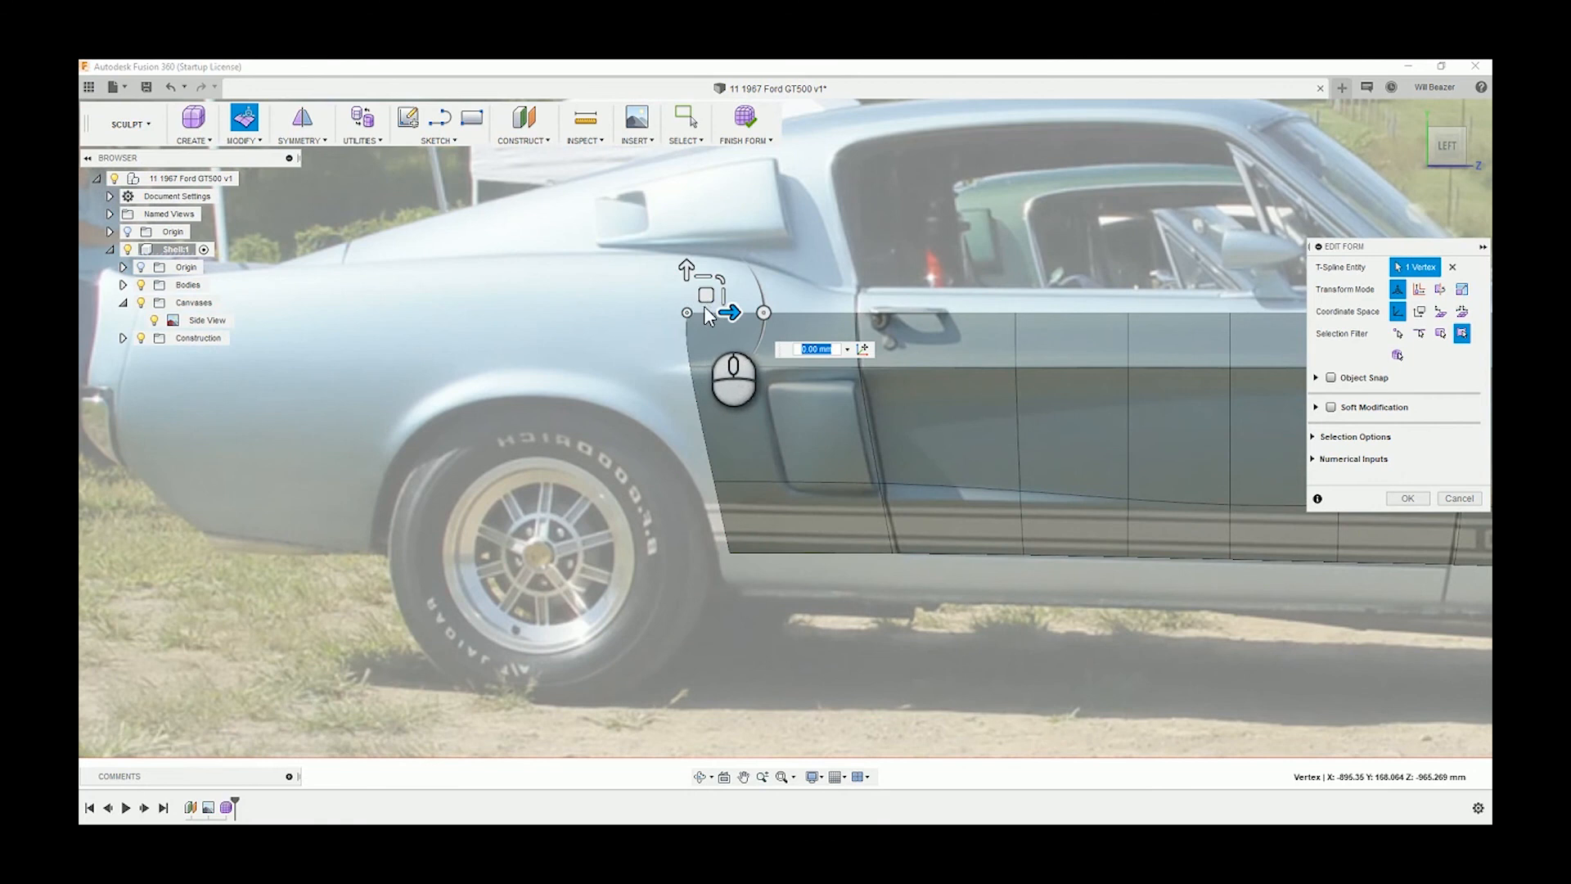
pyautogui.moveTo(686, 276); pyautogui.dragTo(754, 302)
pyautogui.click(697, 365)
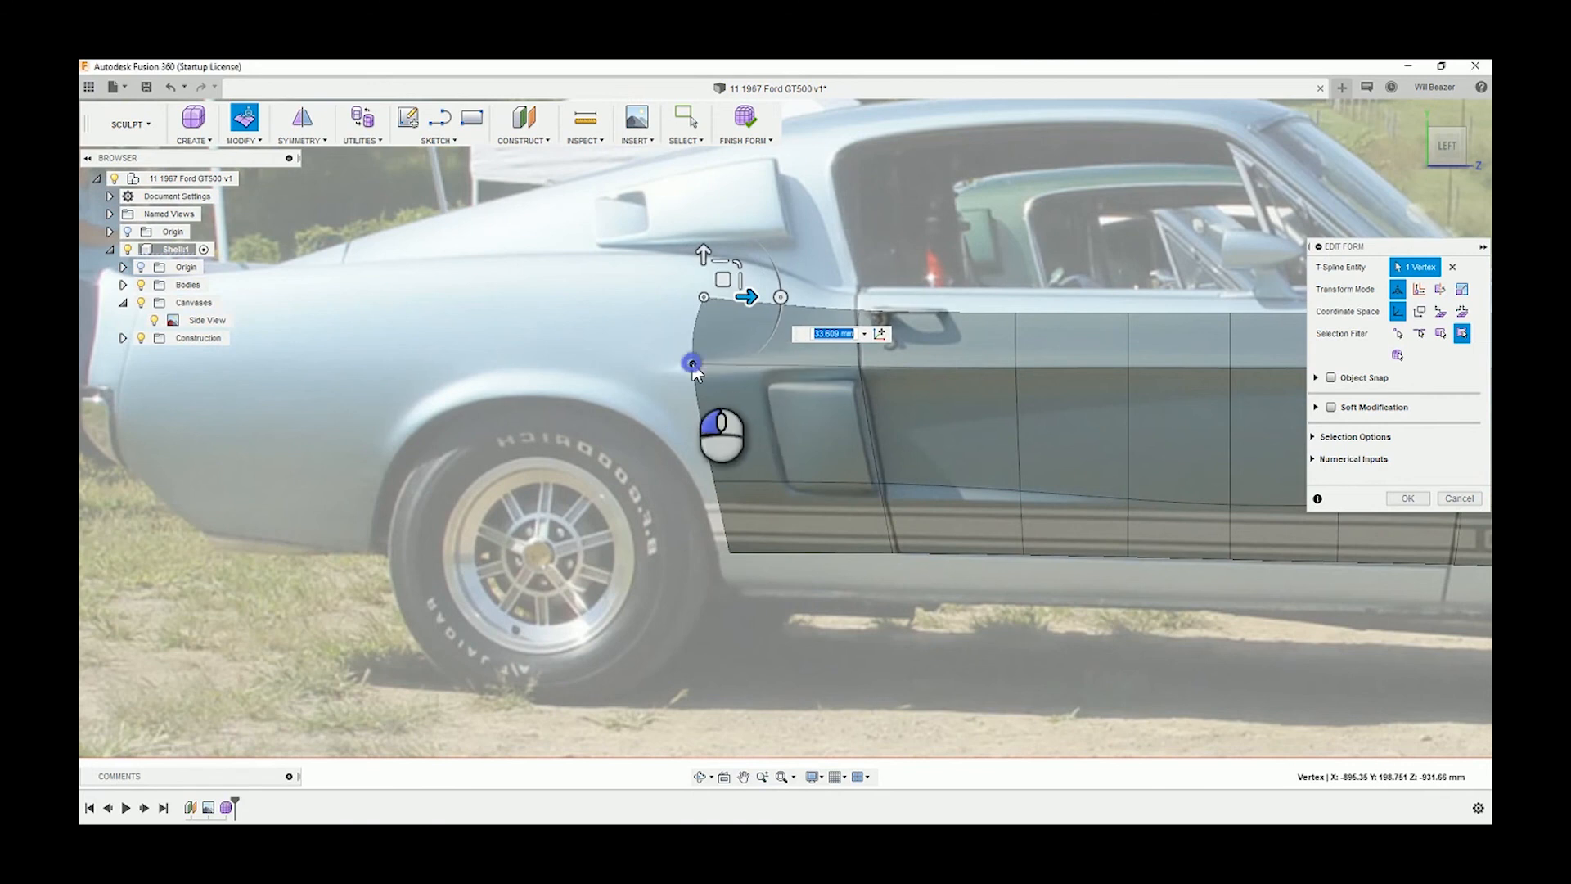
pyautogui.moveTo(739, 364); pyautogui.dragTo(762, 371)
# Move the rear boundary's lowest vertex back about 23.4 mm toward the wheel opening.
pyautogui.click(729, 550)
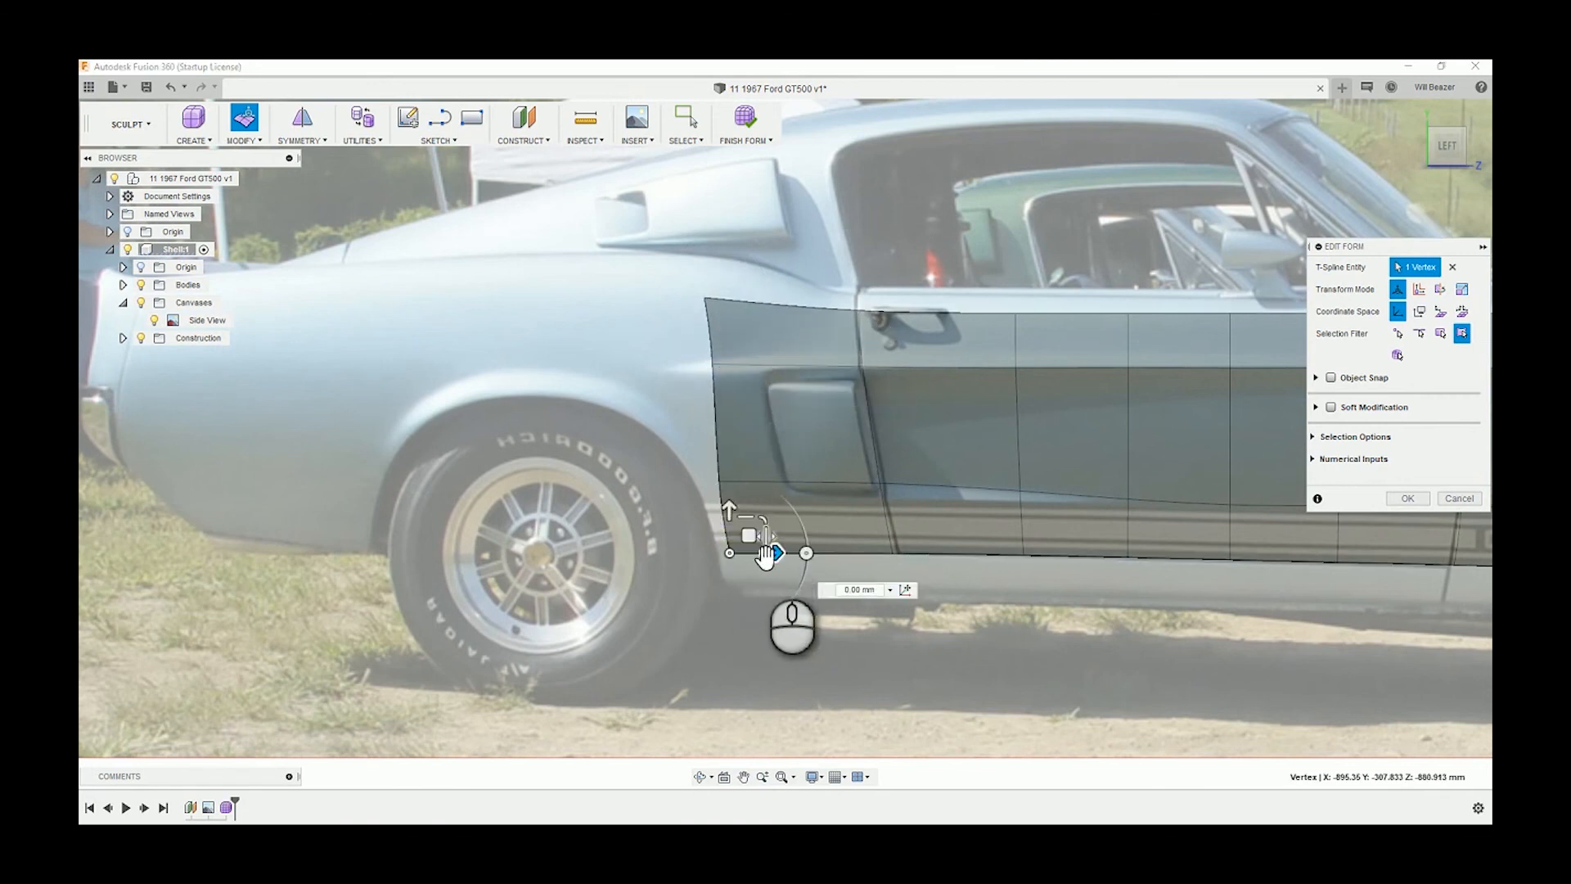
pyautogui.moveTo(768, 560); pyautogui.dragTo(757, 564)
pyautogui.scroll(2, 728, 641)
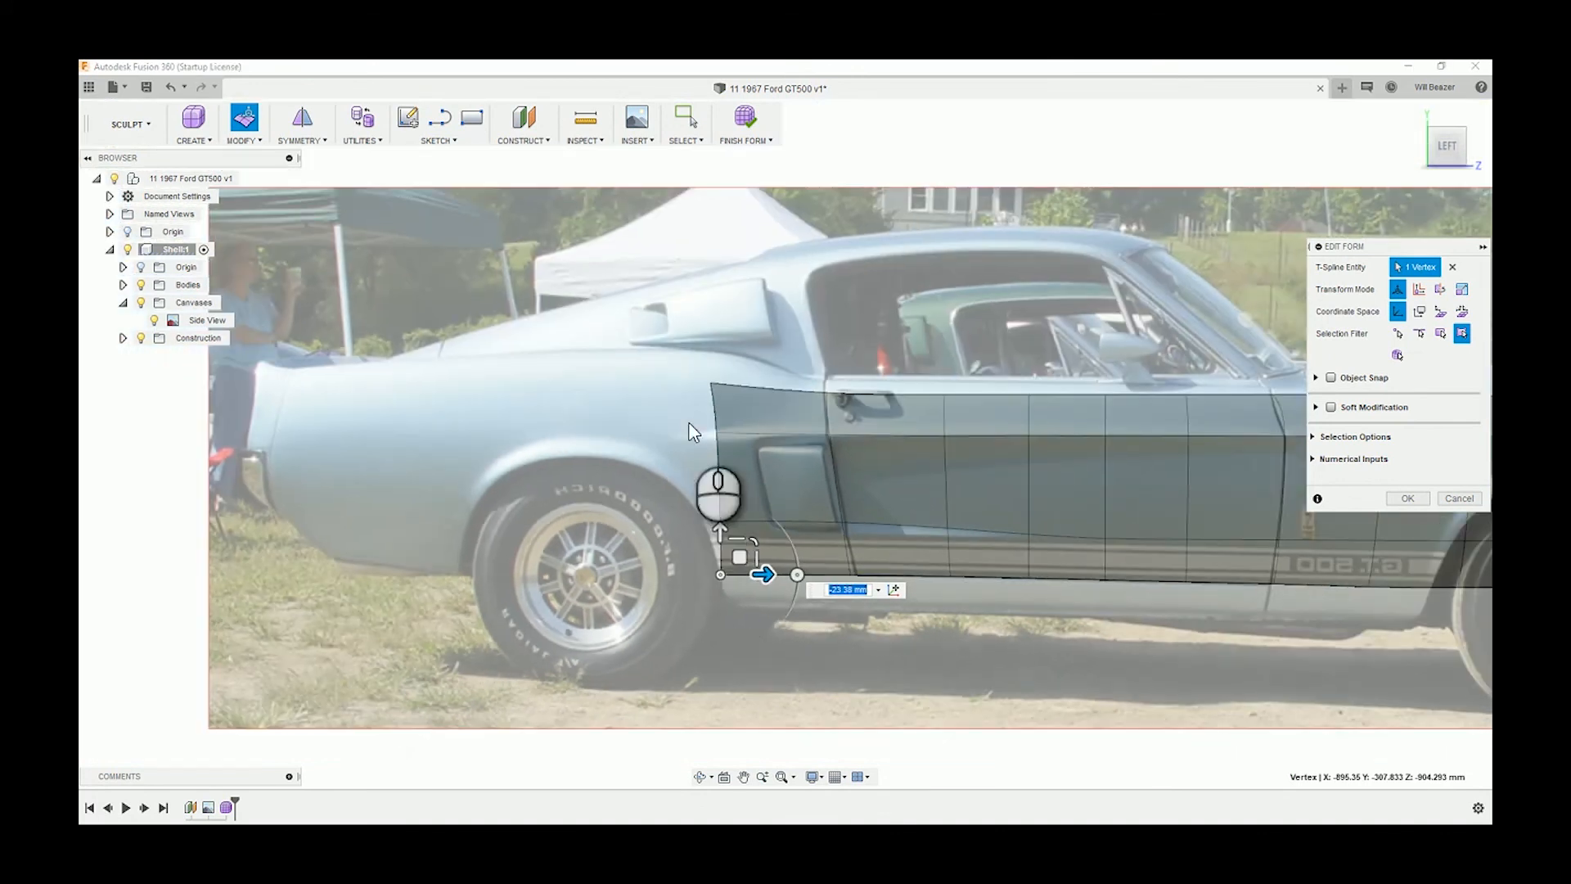
# Extrude the rear boundary's three edges back about 344.3 mm to the wheel centre, and raise the new top vertex about 28 mm.
pyautogui.moveTo(690, 359); pyautogui.dragTo(761, 611)
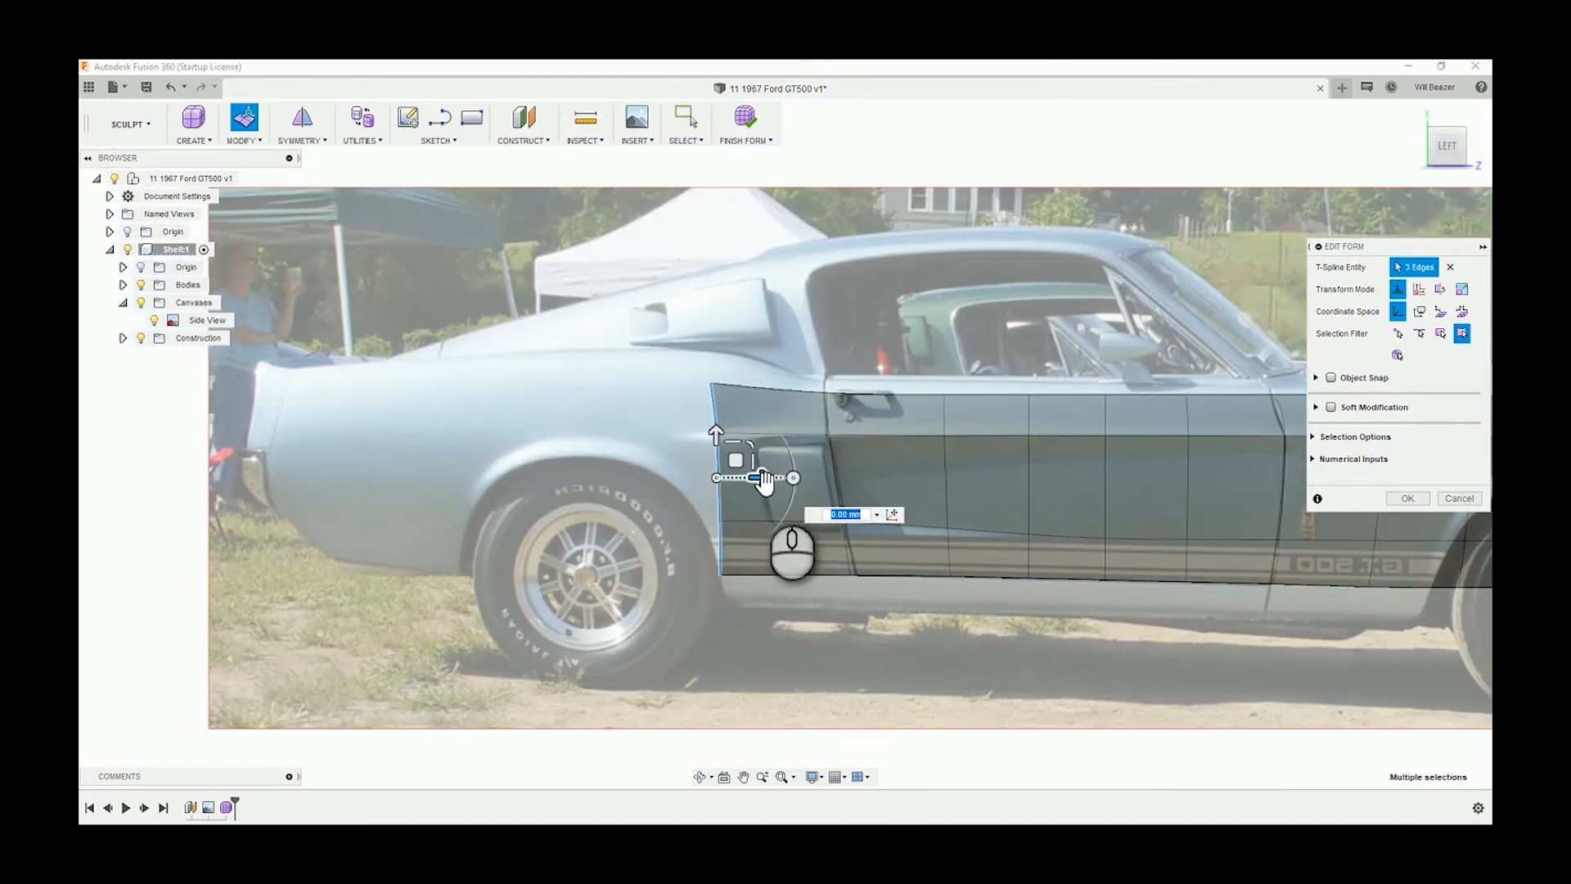
pyautogui.moveTo(765, 482); pyautogui.dragTo(635, 481)
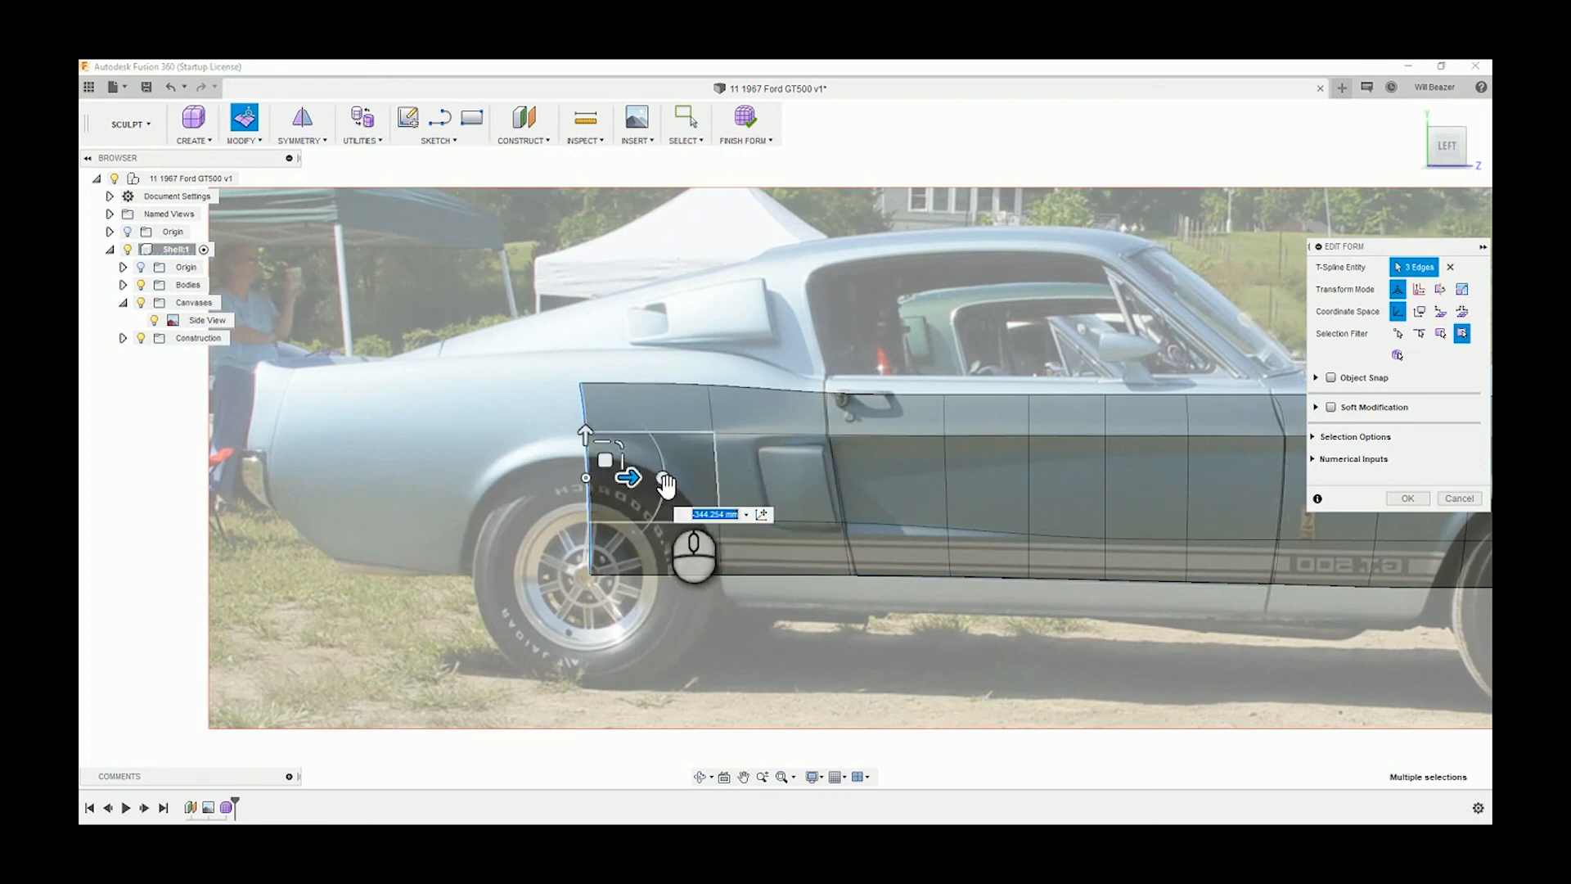
pyautogui.scroll(-3, 626, 384)
pyautogui.scroll(5, 602, 409)
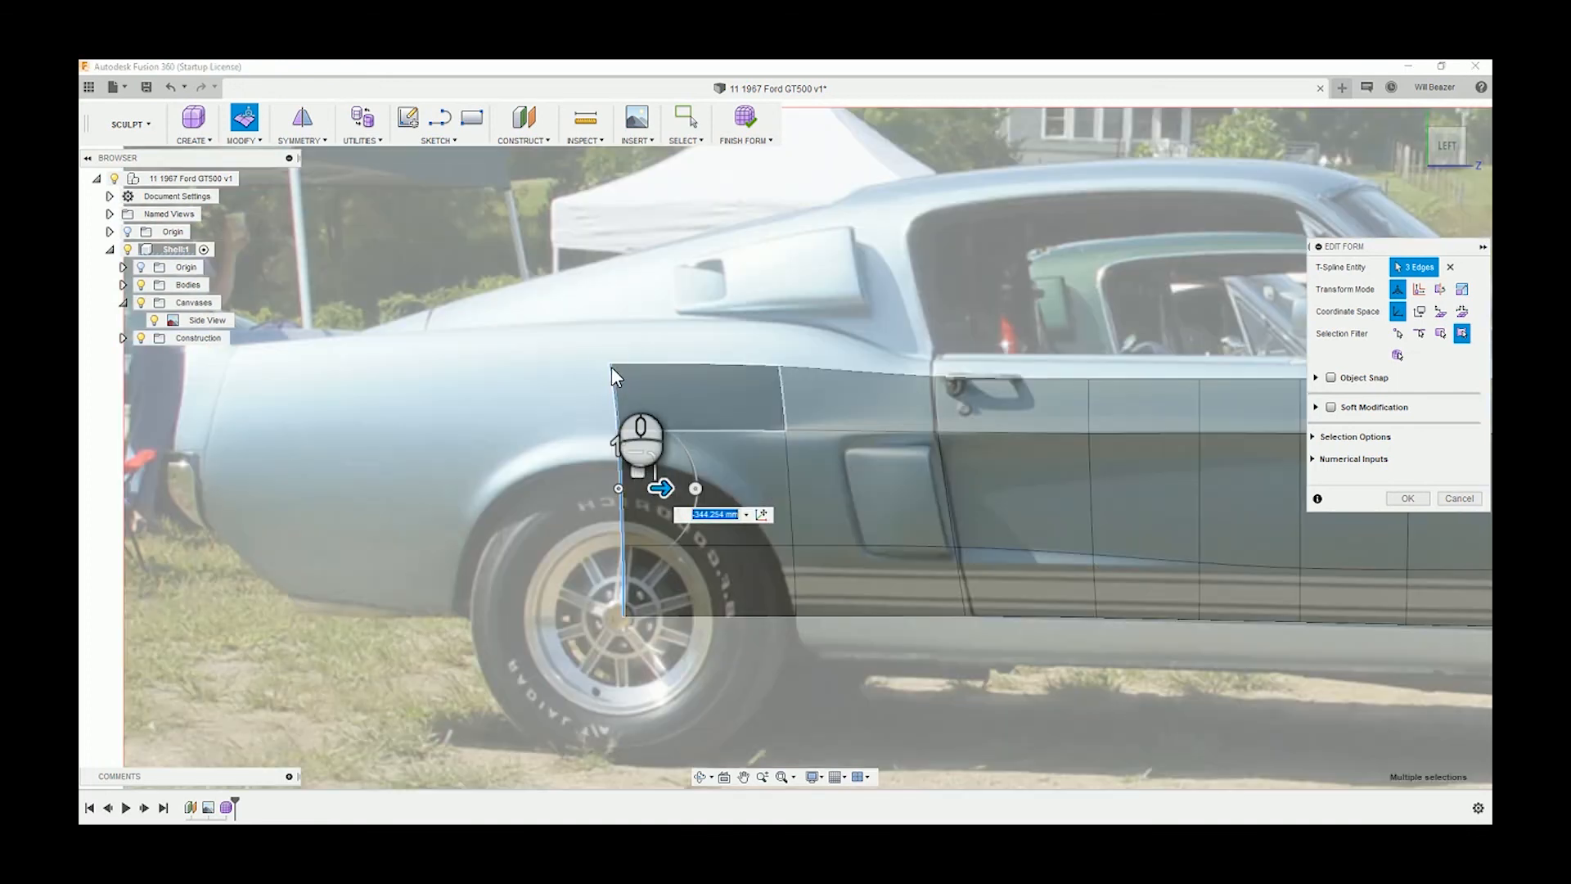
pyautogui.click(611, 367)
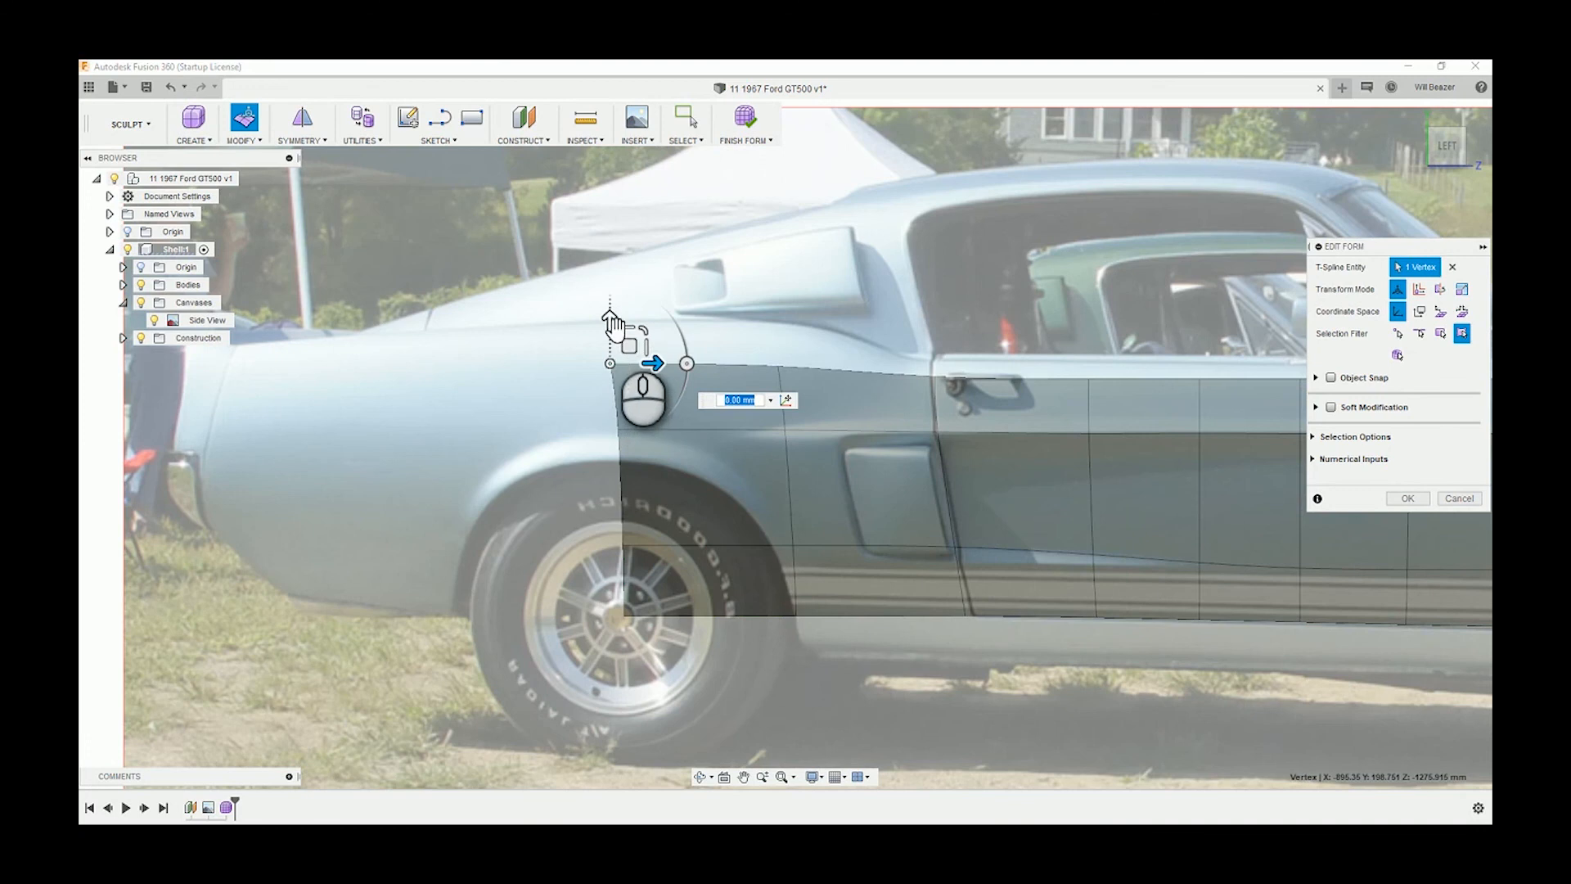
pyautogui.moveTo(614, 322); pyautogui.dragTo(616, 321)
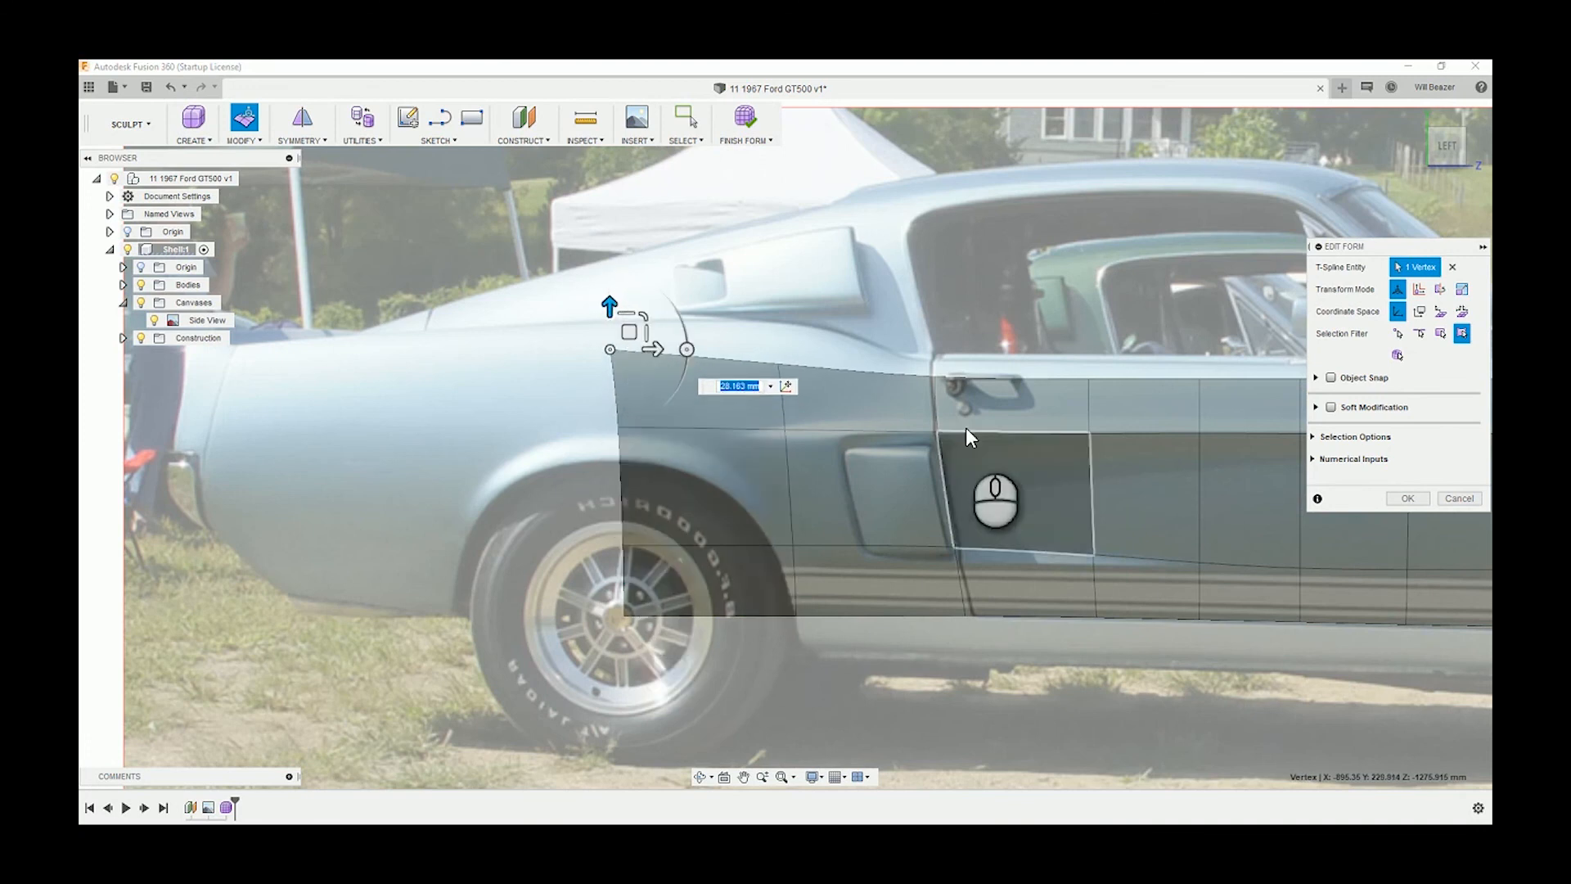
# Try to raise the vertex just below the panel's top edge at the door's rear gap line.
pyautogui.click(937, 433)
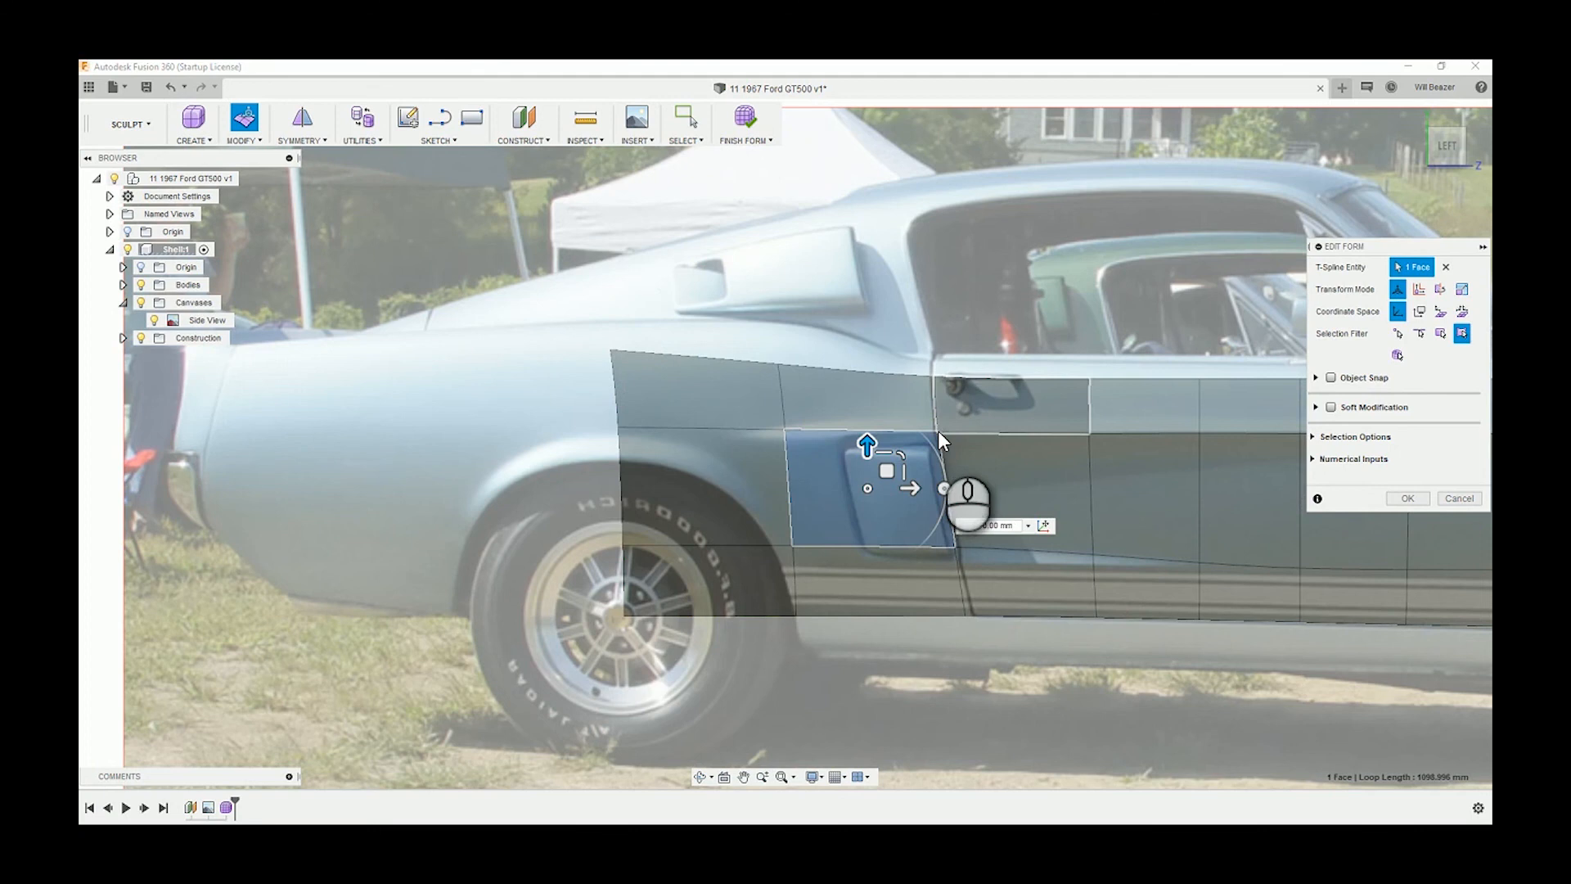
pyautogui.scroll(3, 932, 424)
pyautogui.scroll(1, 895, 426)
pyautogui.click(880, 275)
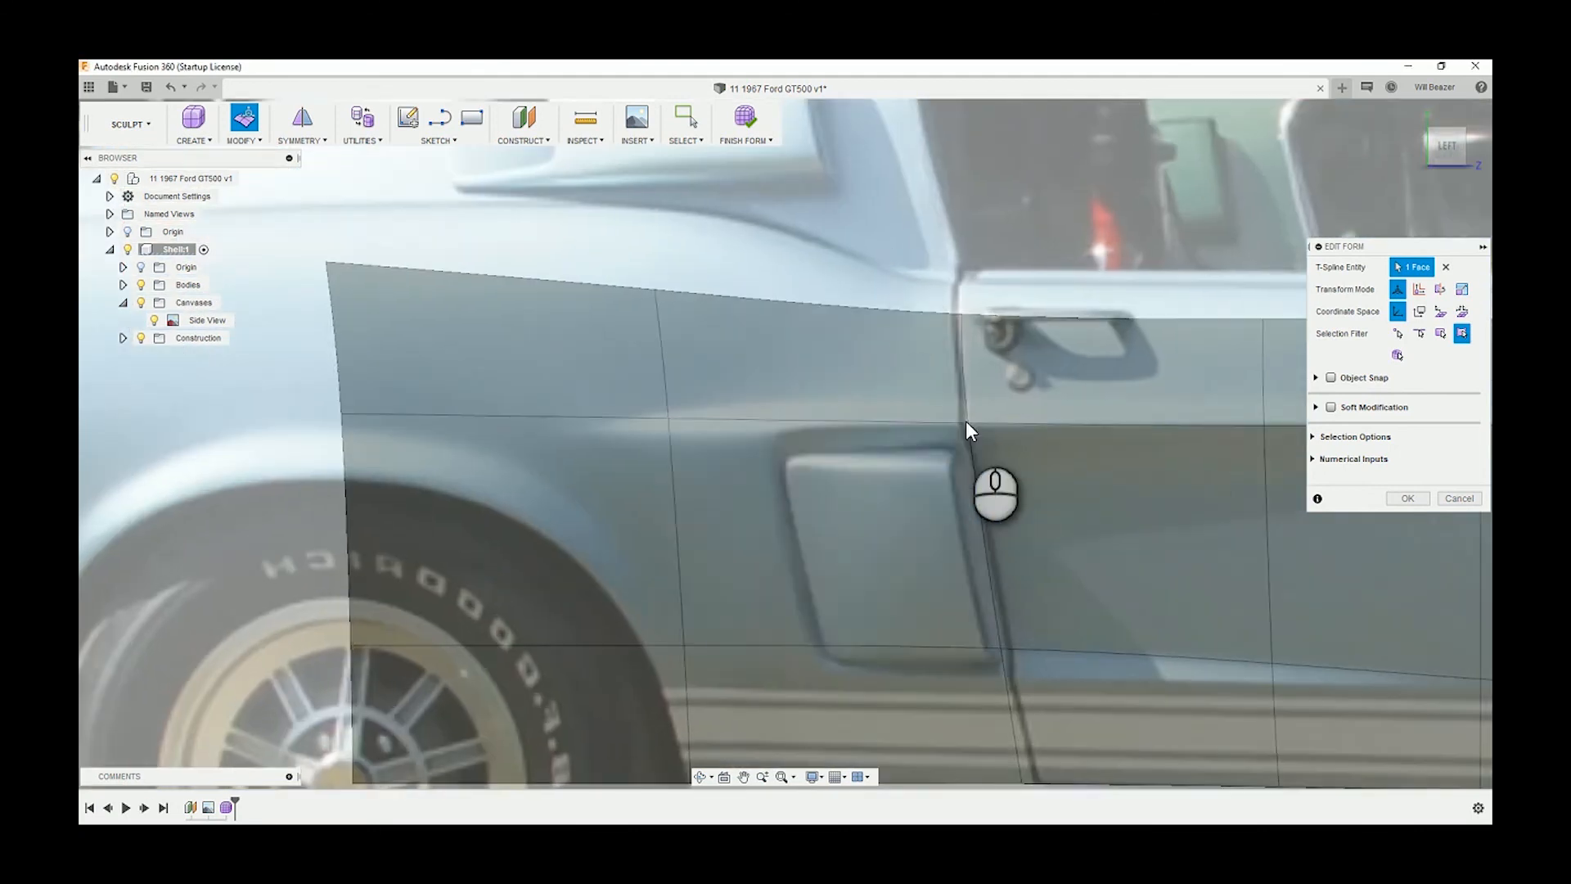
pyautogui.click(969, 420)
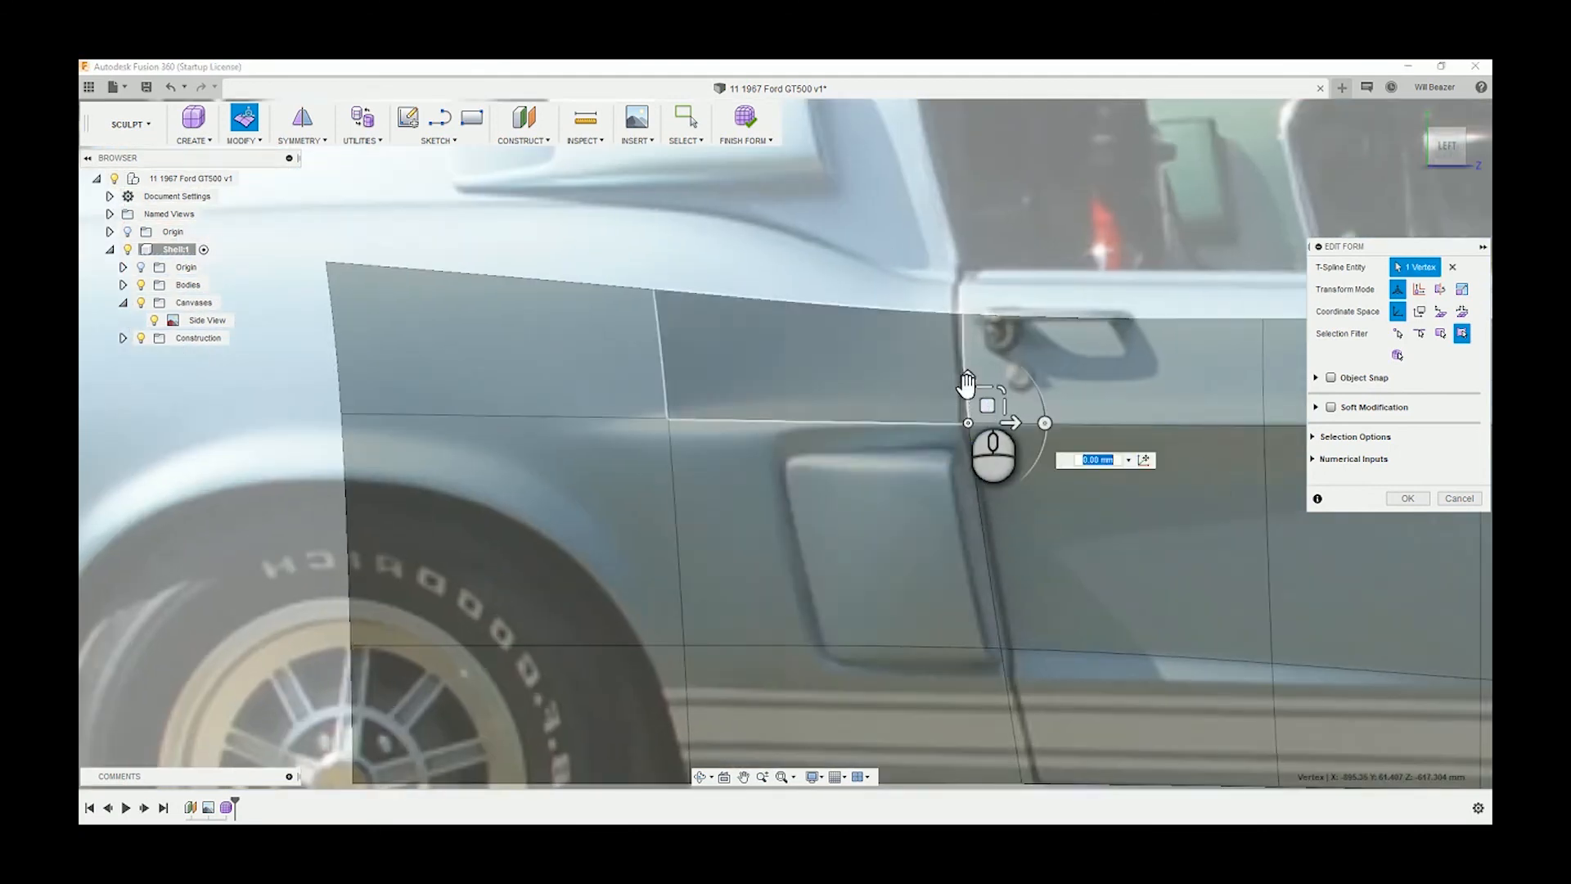
pyautogui.moveTo(968, 387); pyautogui.dragTo(968, 320)
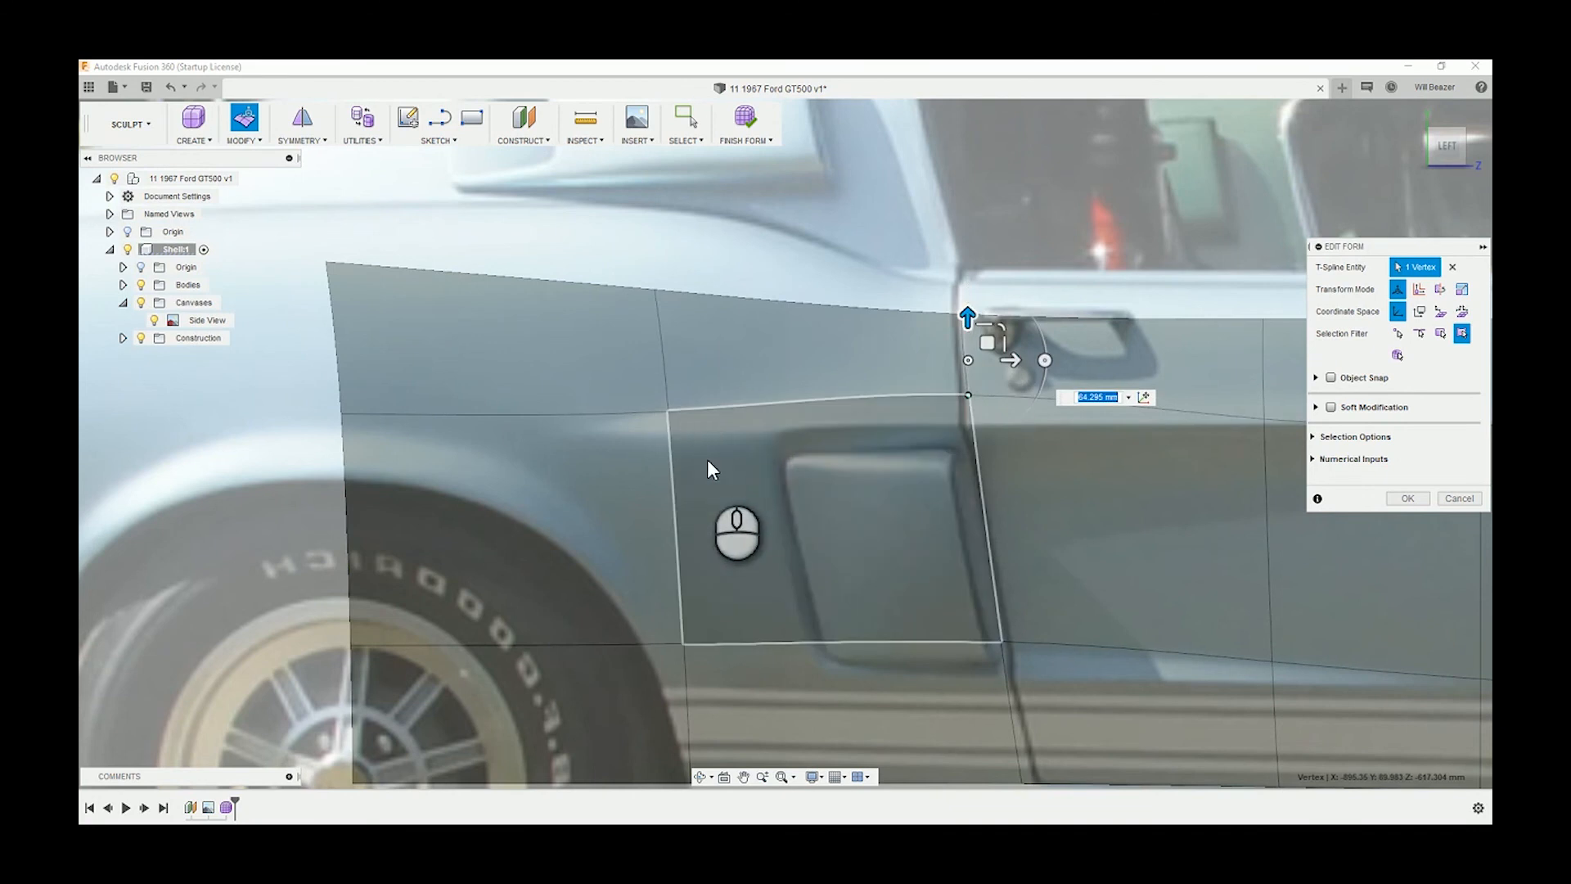
pyautogui.scroll(-3, 707, 459)
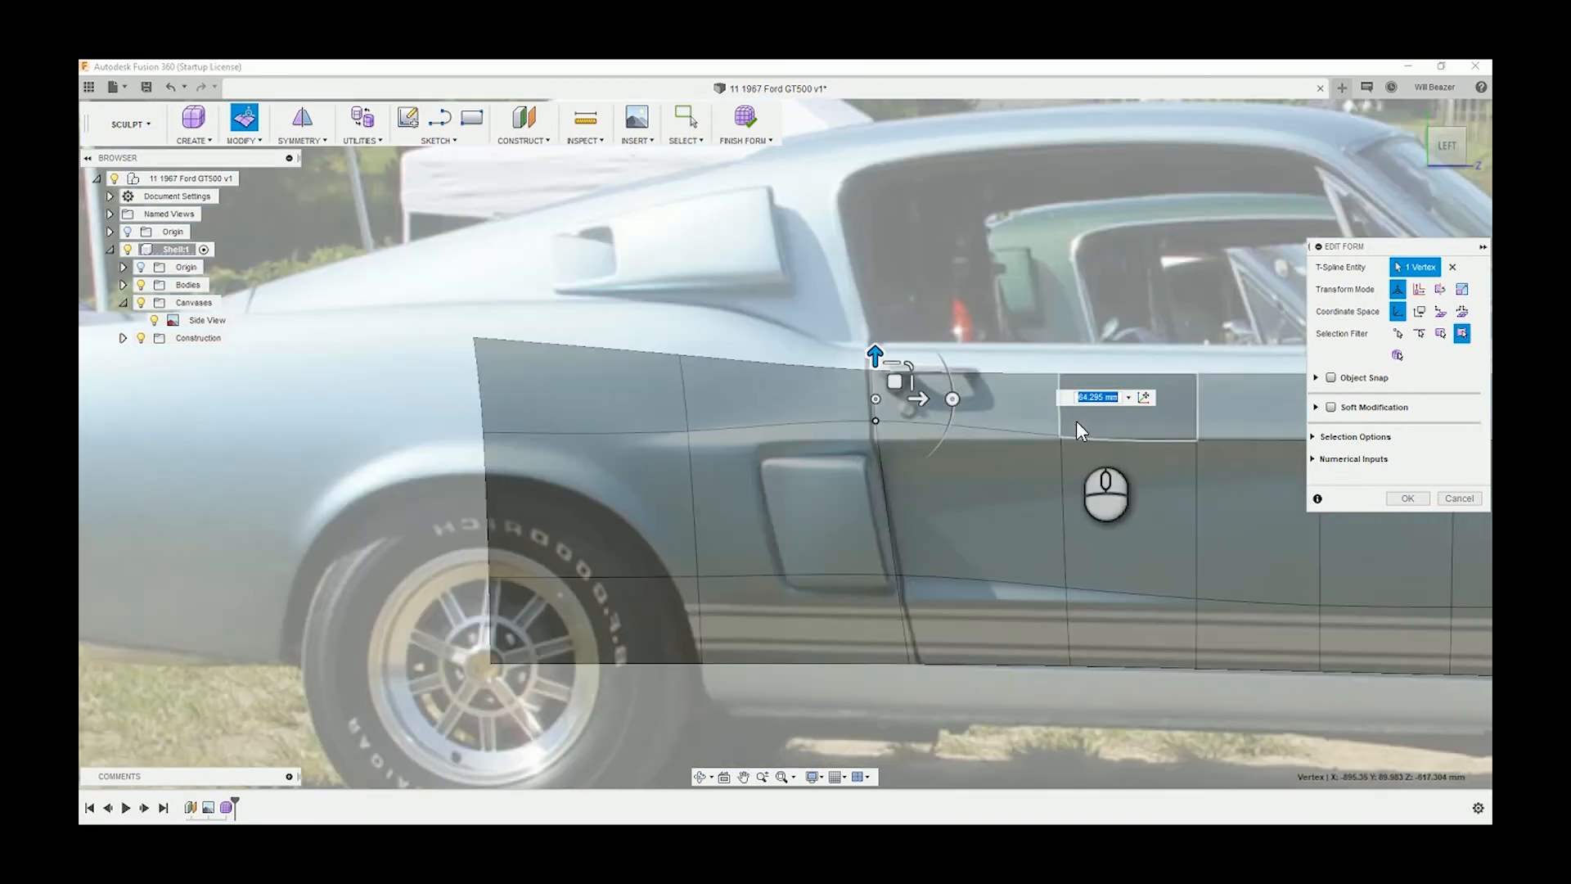
pyautogui.hotkey('ctrl', 'z')
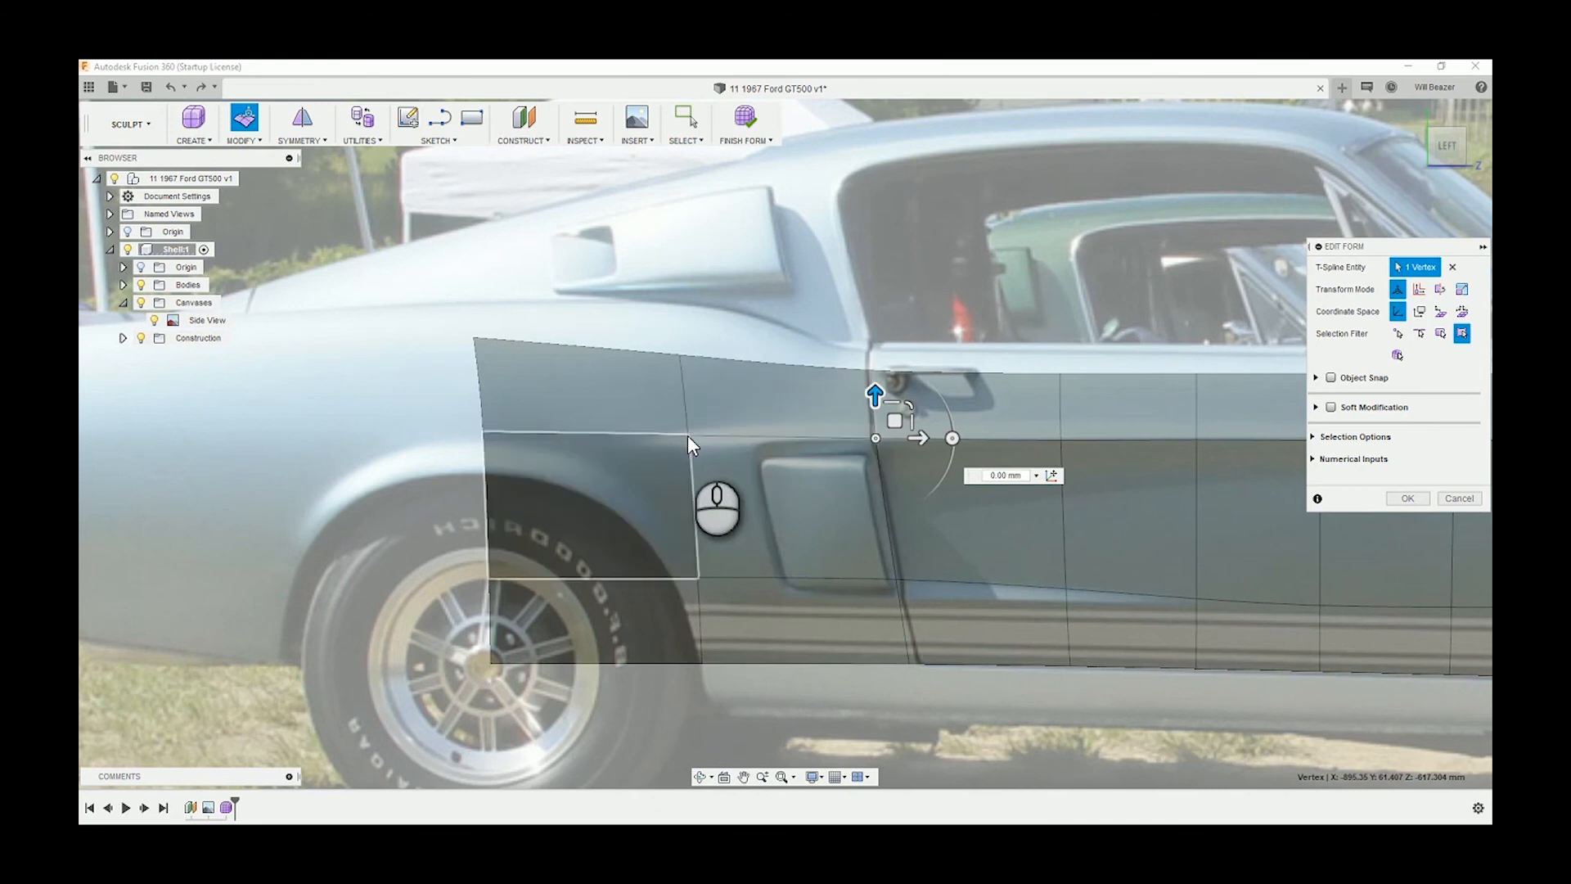
# Lower the rearmost edge of the upper horizontal line, above the rear wheel, by about 25.4 mm.
pyautogui.click(554, 435)
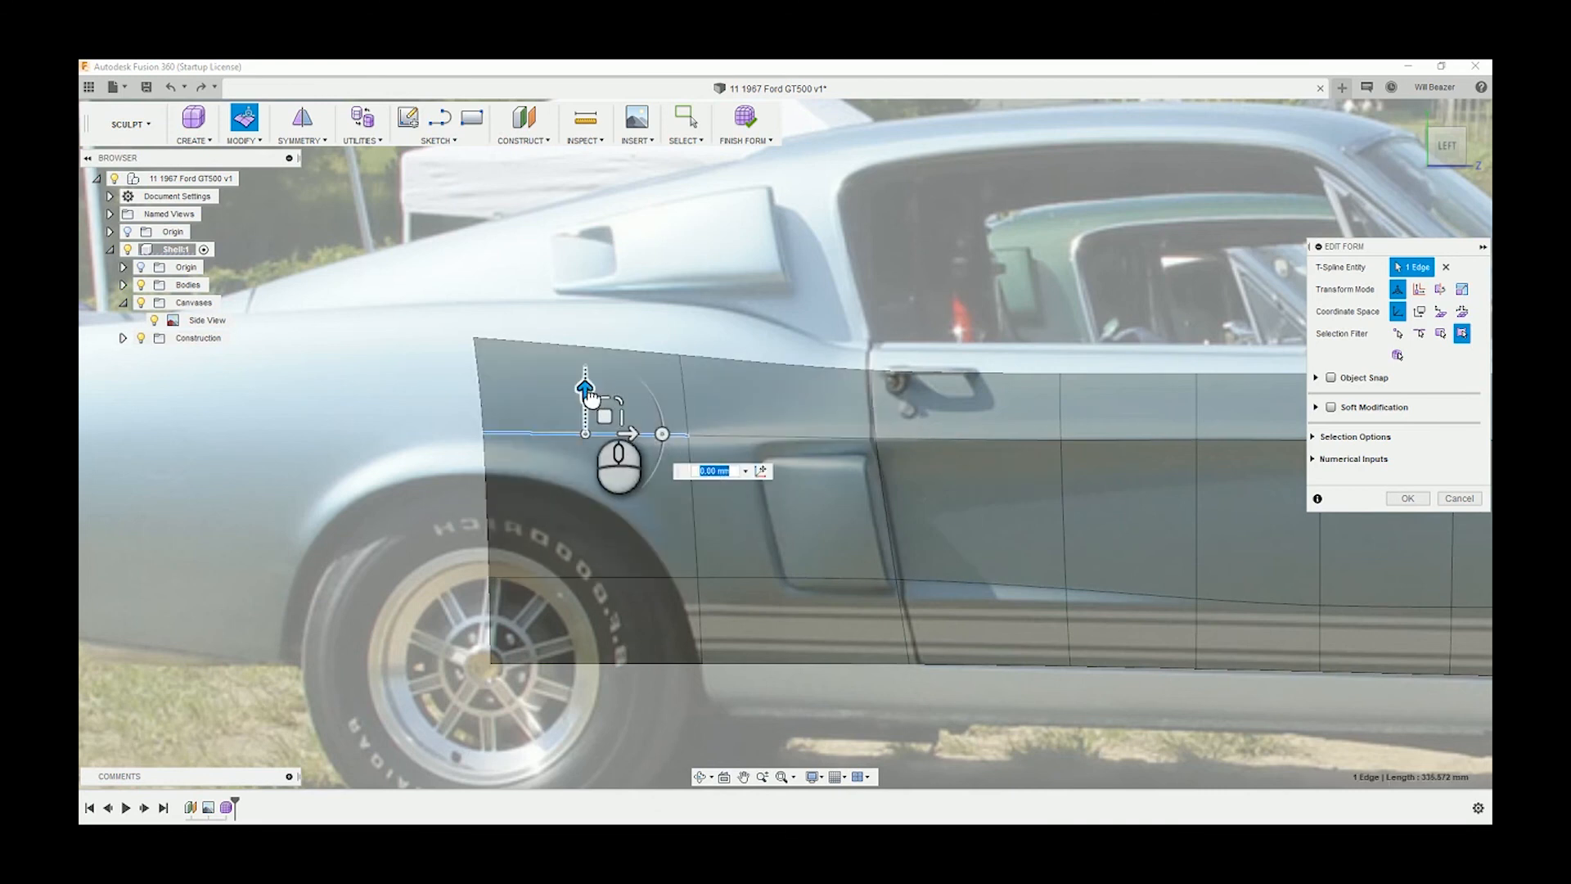
pyautogui.moveTo(588, 394); pyautogui.dragTo(586, 409)
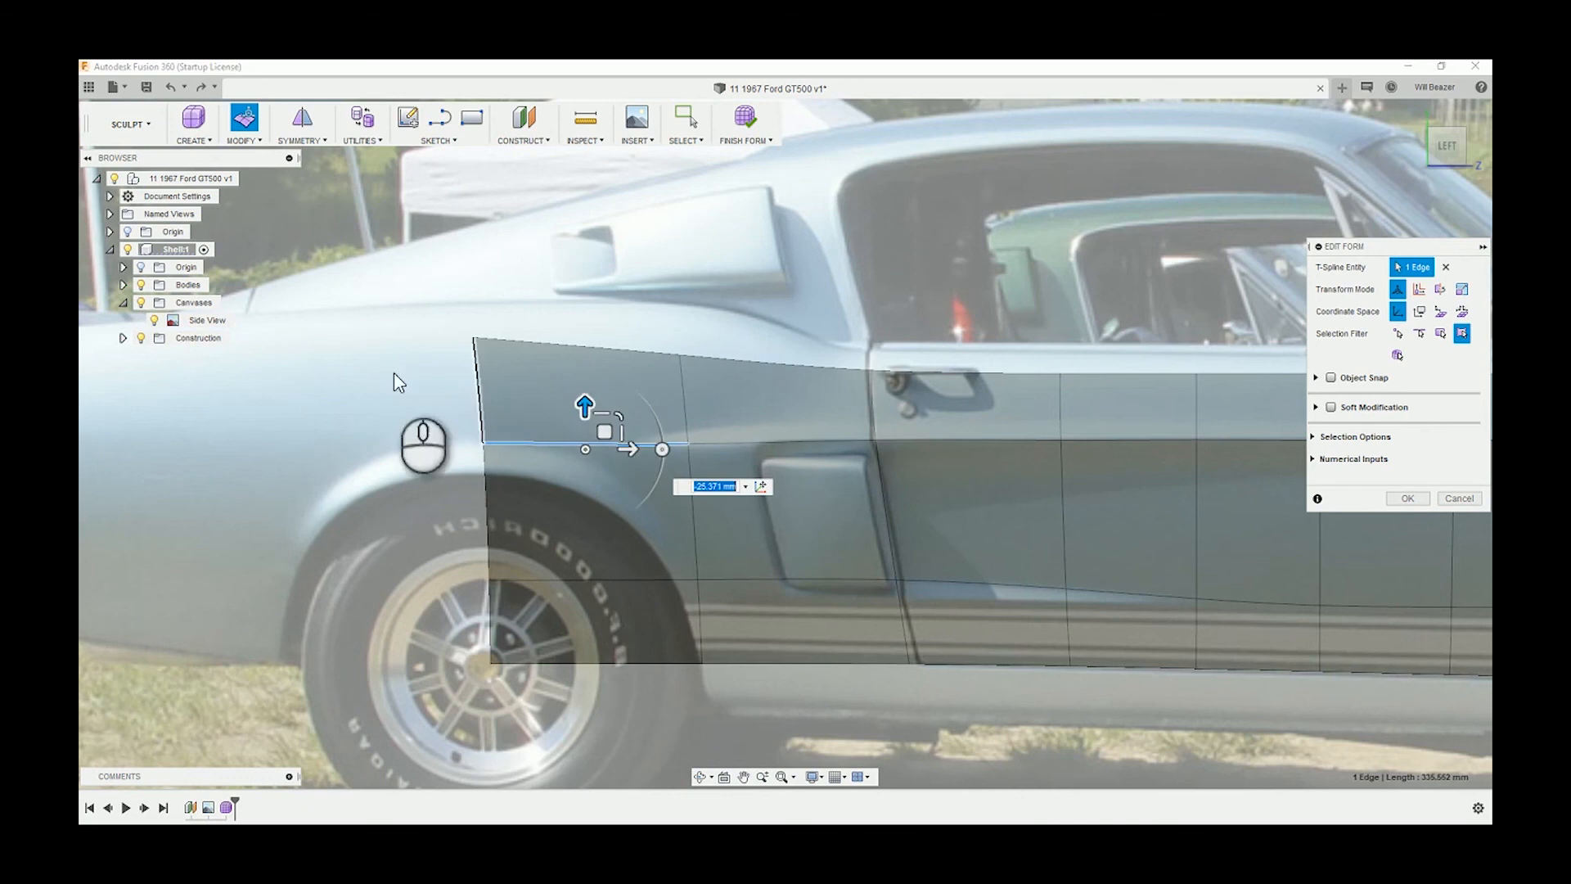
pyautogui.click(392, 370)
# Extrude the three rear boundary edges back about 354.1 mm, past the rear edge of the wheel.
pyautogui.scroll(-2, 438, 440)
pyautogui.scroll(-2, 778, 425)
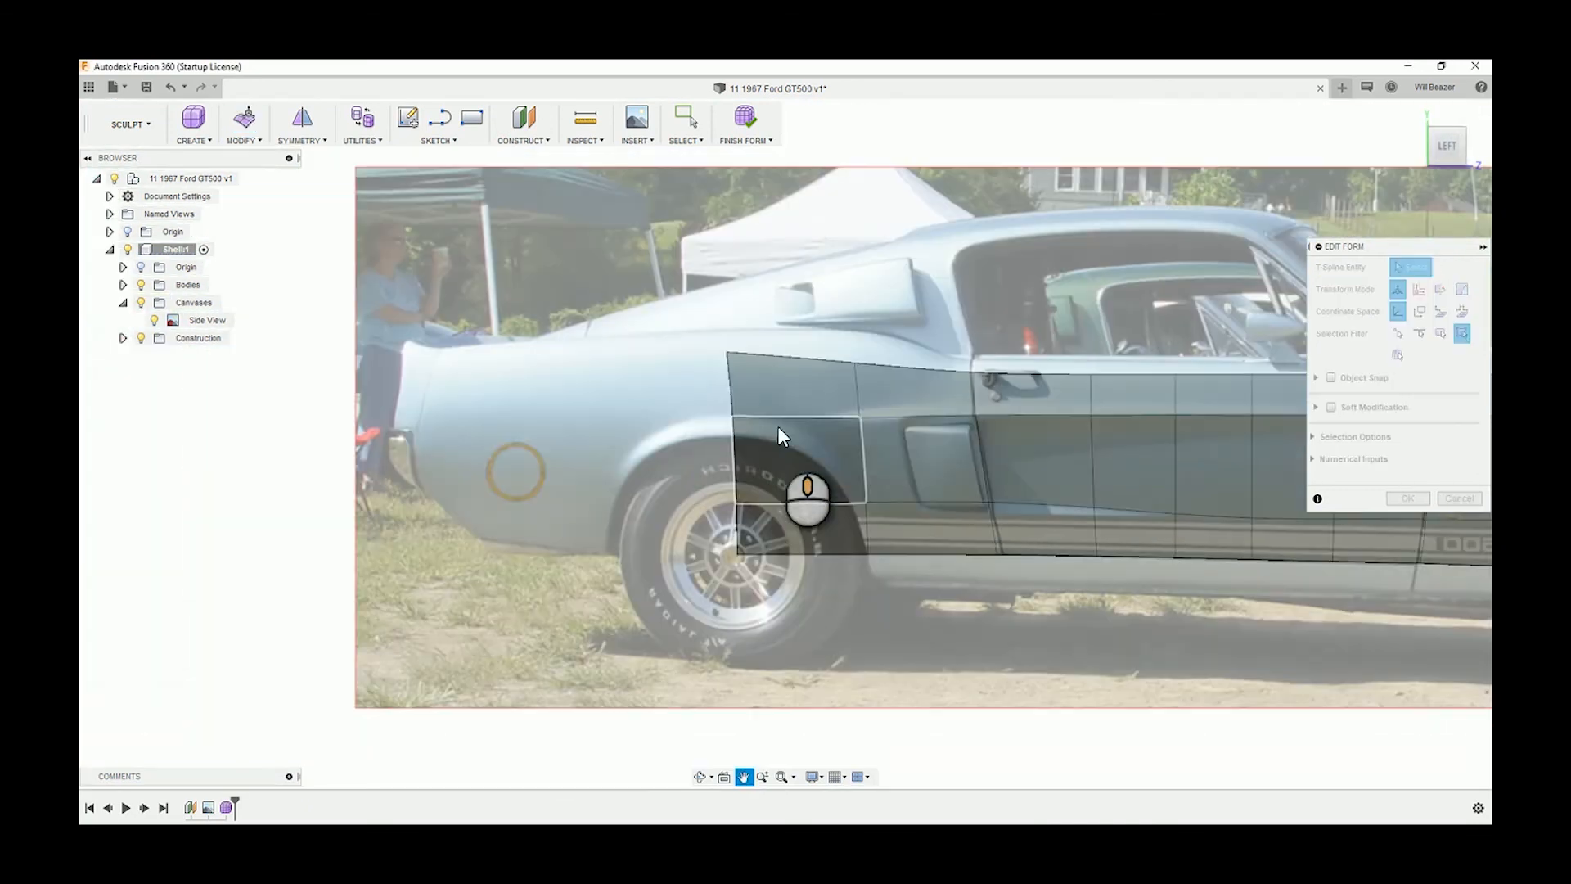
pyautogui.moveTo(649, 291); pyautogui.dragTo(812, 573)
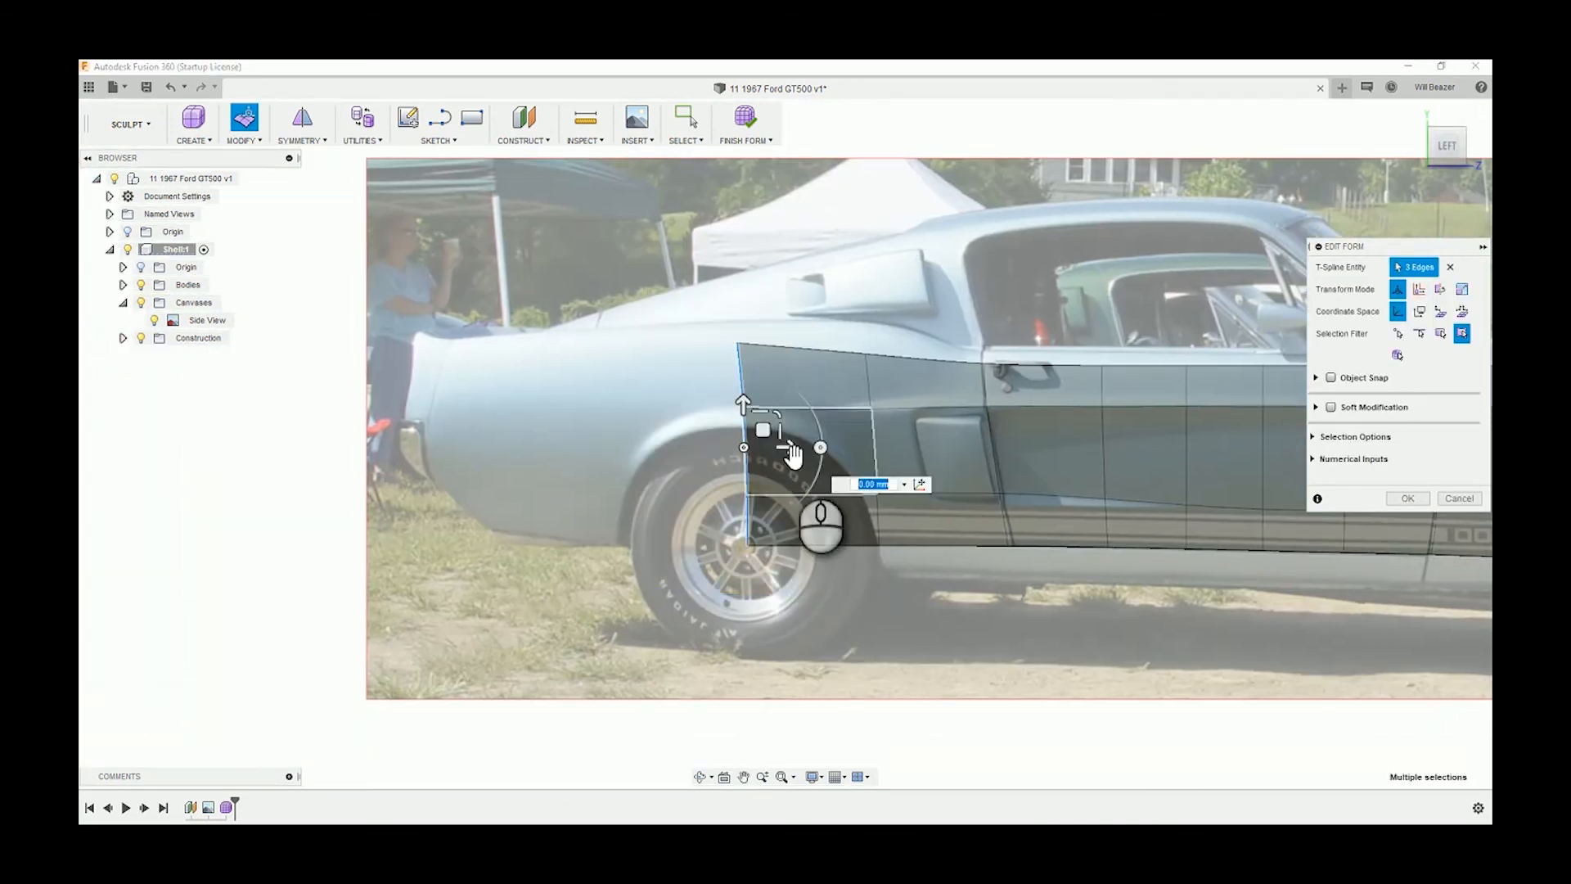
pyautogui.moveTo(781, 456); pyautogui.dragTo(658, 464)
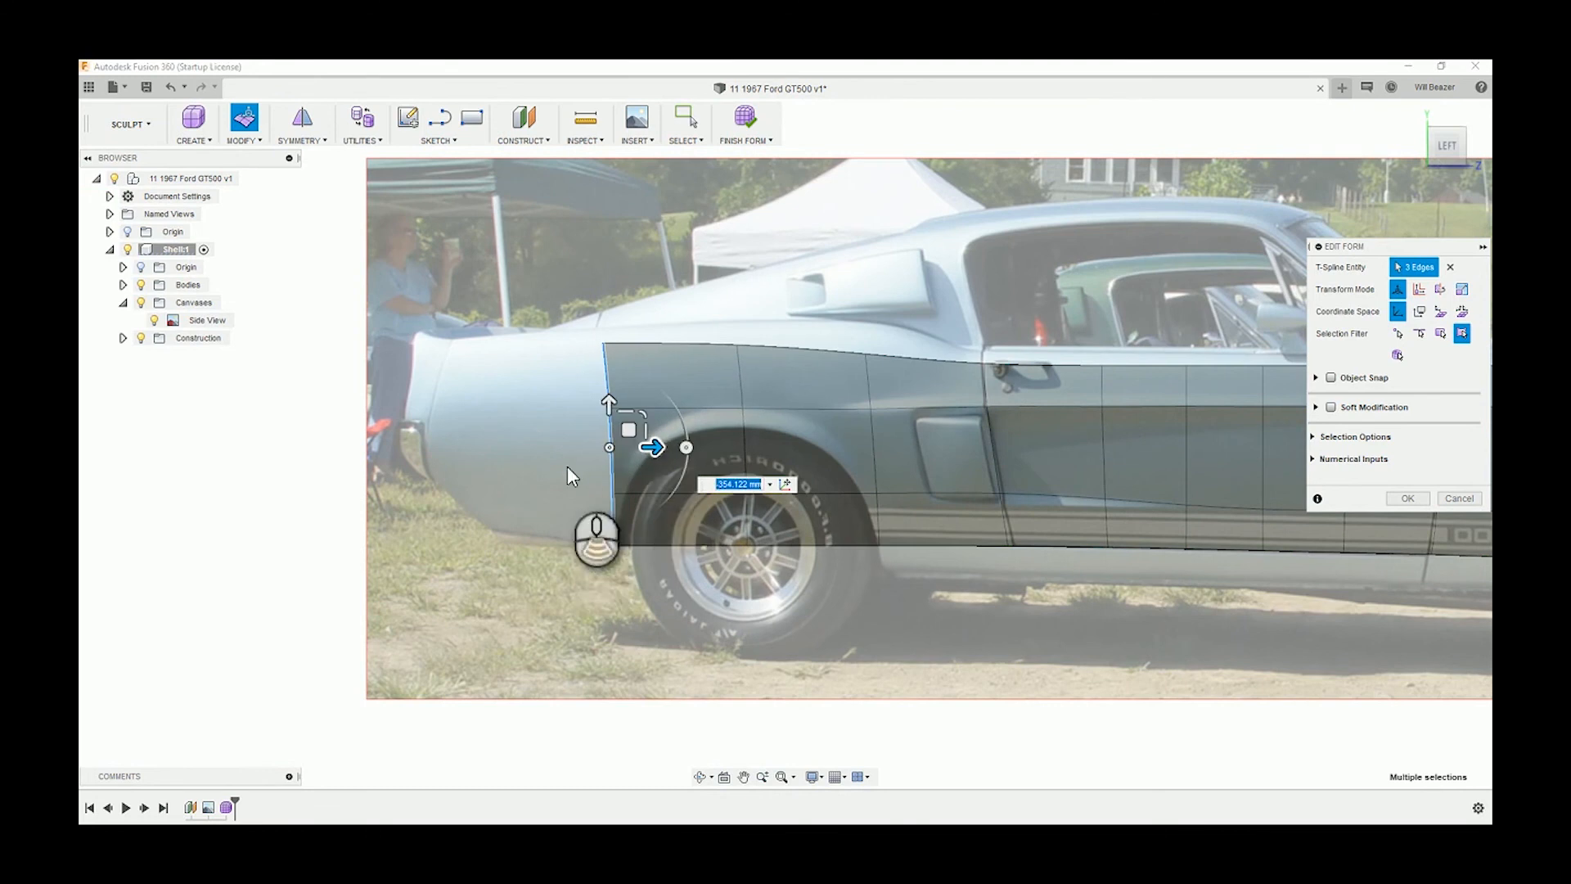
pyautogui.scroll(3, 653, 530)
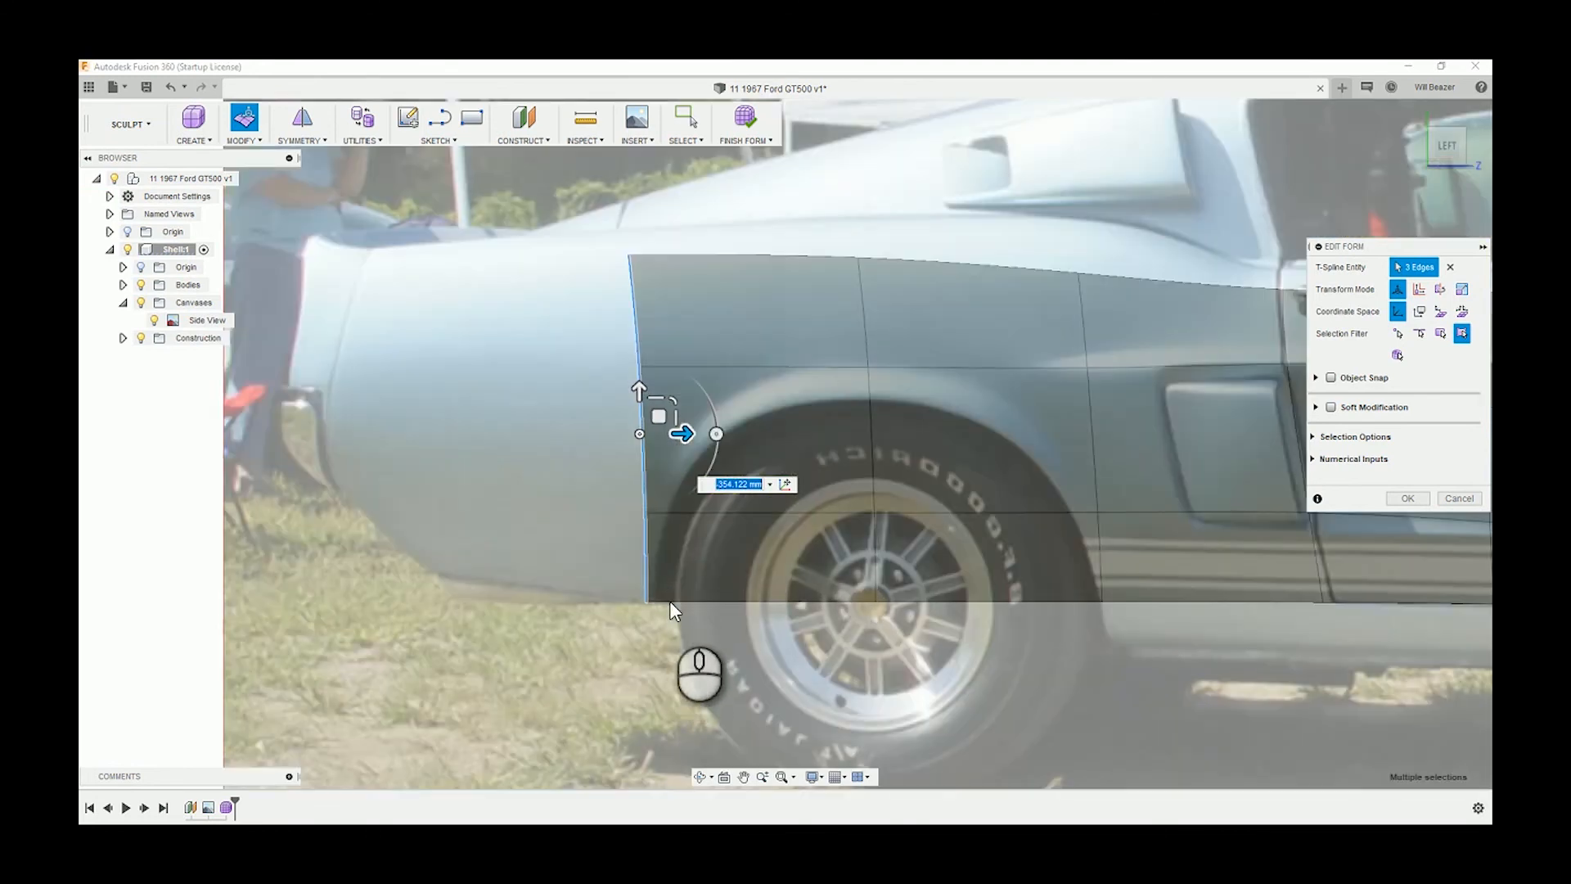
pyautogui.moveTo(603, 490); pyautogui.dragTo(898, 615)
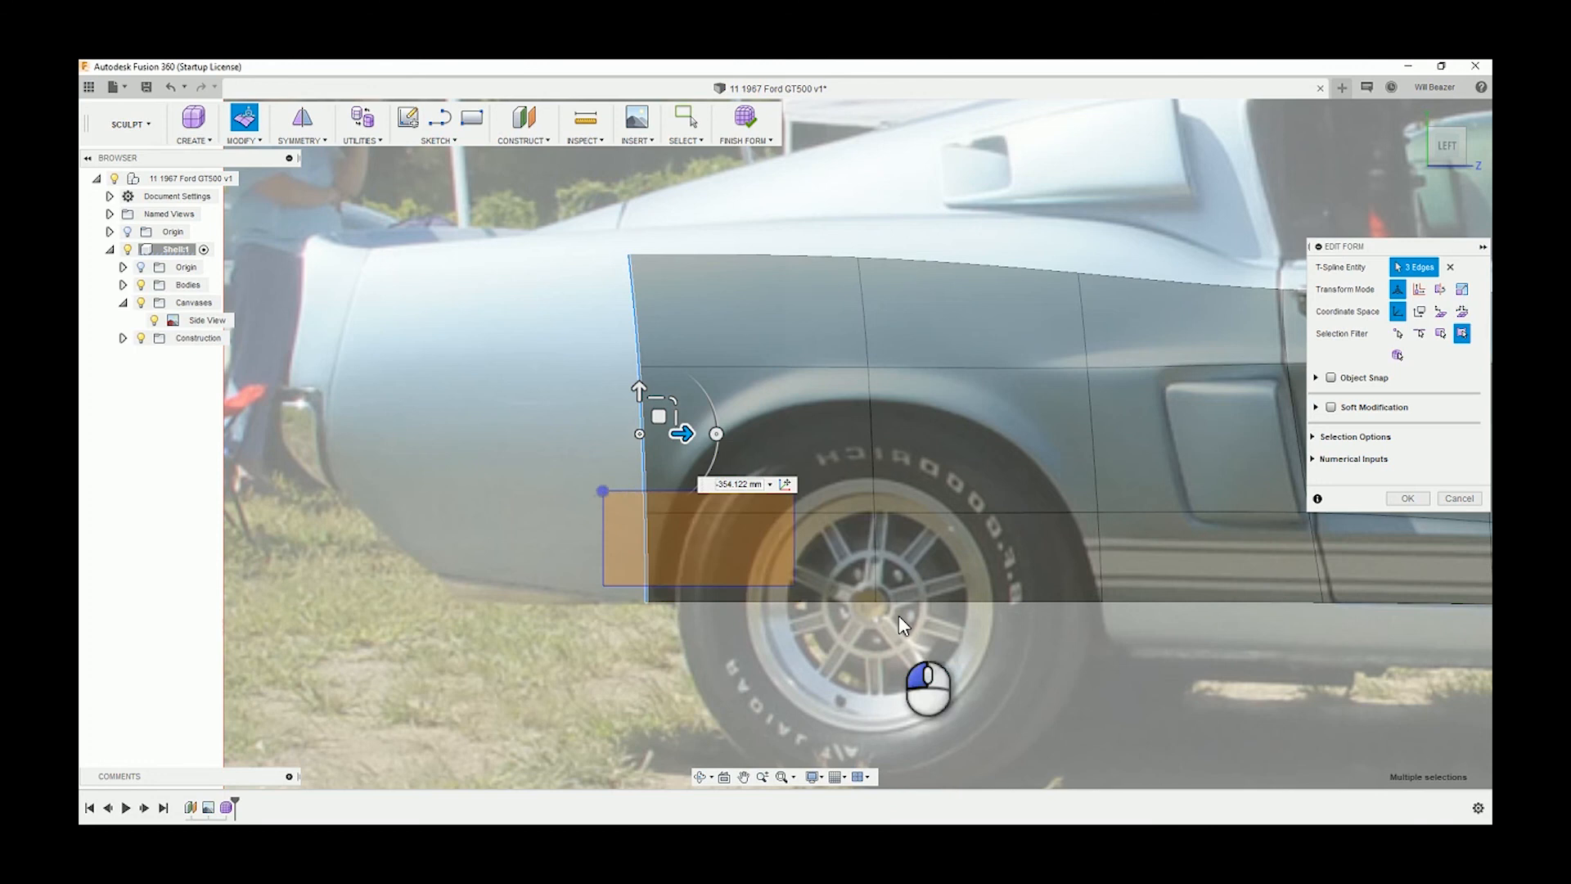
pyautogui.click(687, 635)
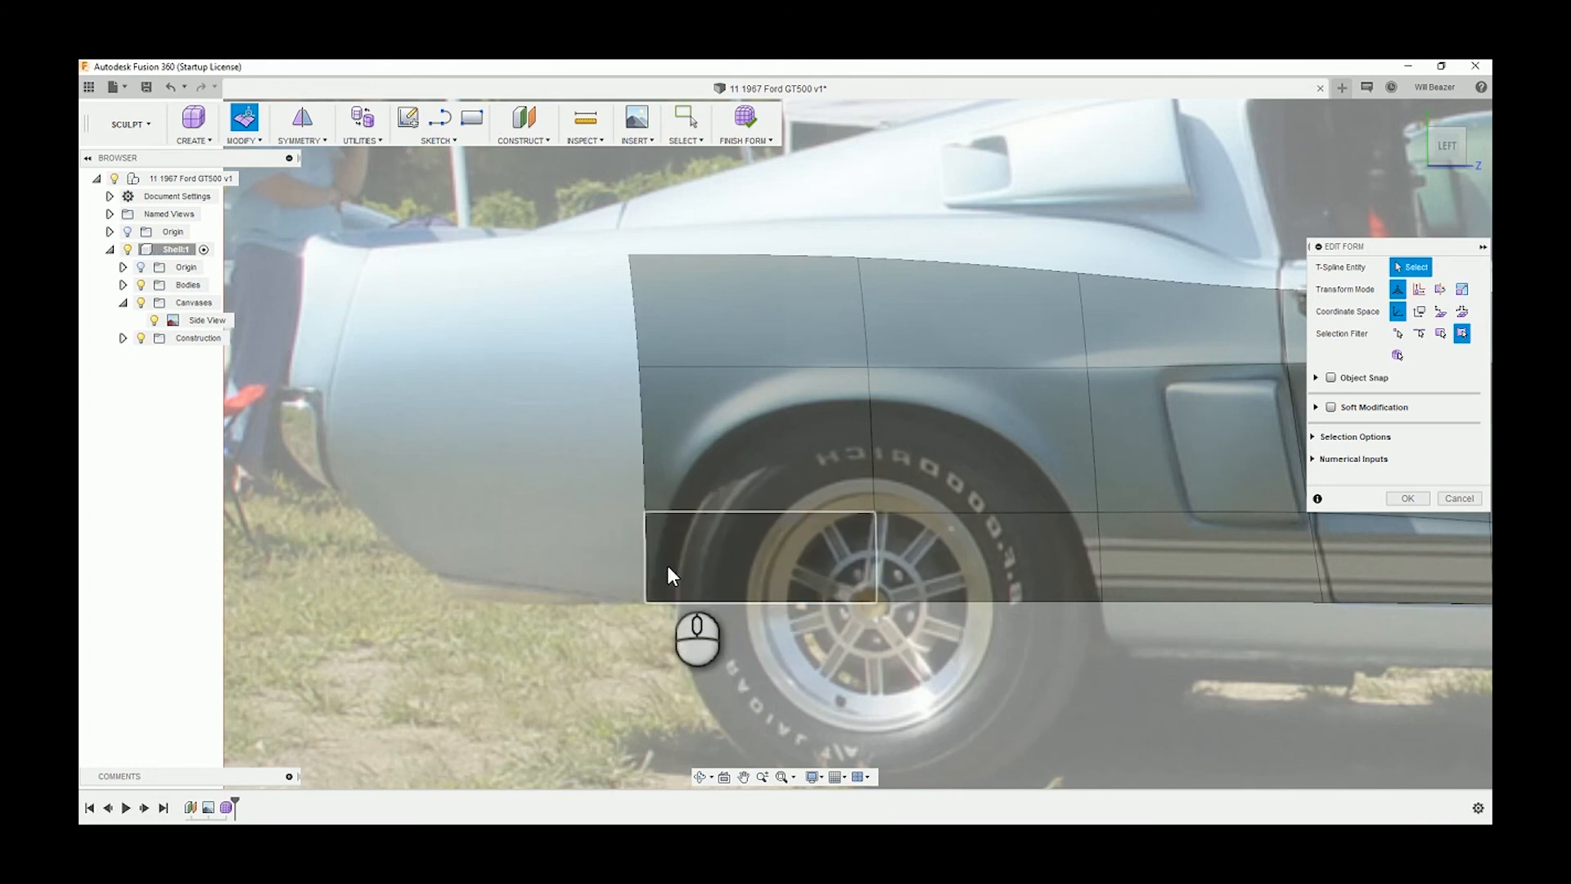
pyautogui.click(700, 521)
pyautogui.click(686, 642)
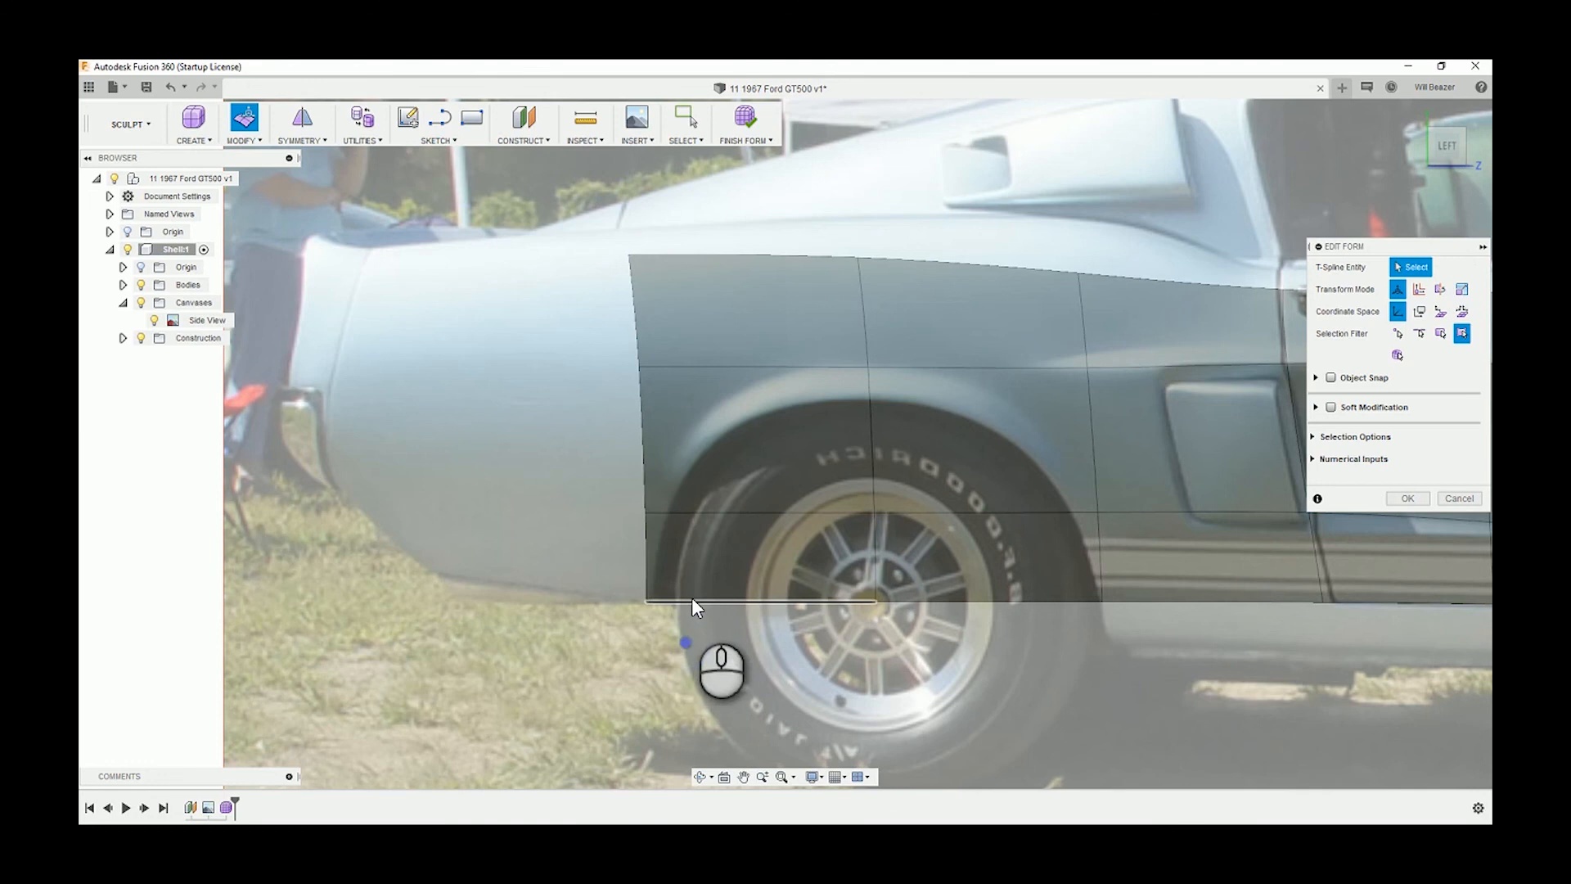
# Select the rearmost bottom boundary edge across the rear wheel together with the horizontal edge directly above it.
pyautogui.click(690, 600)
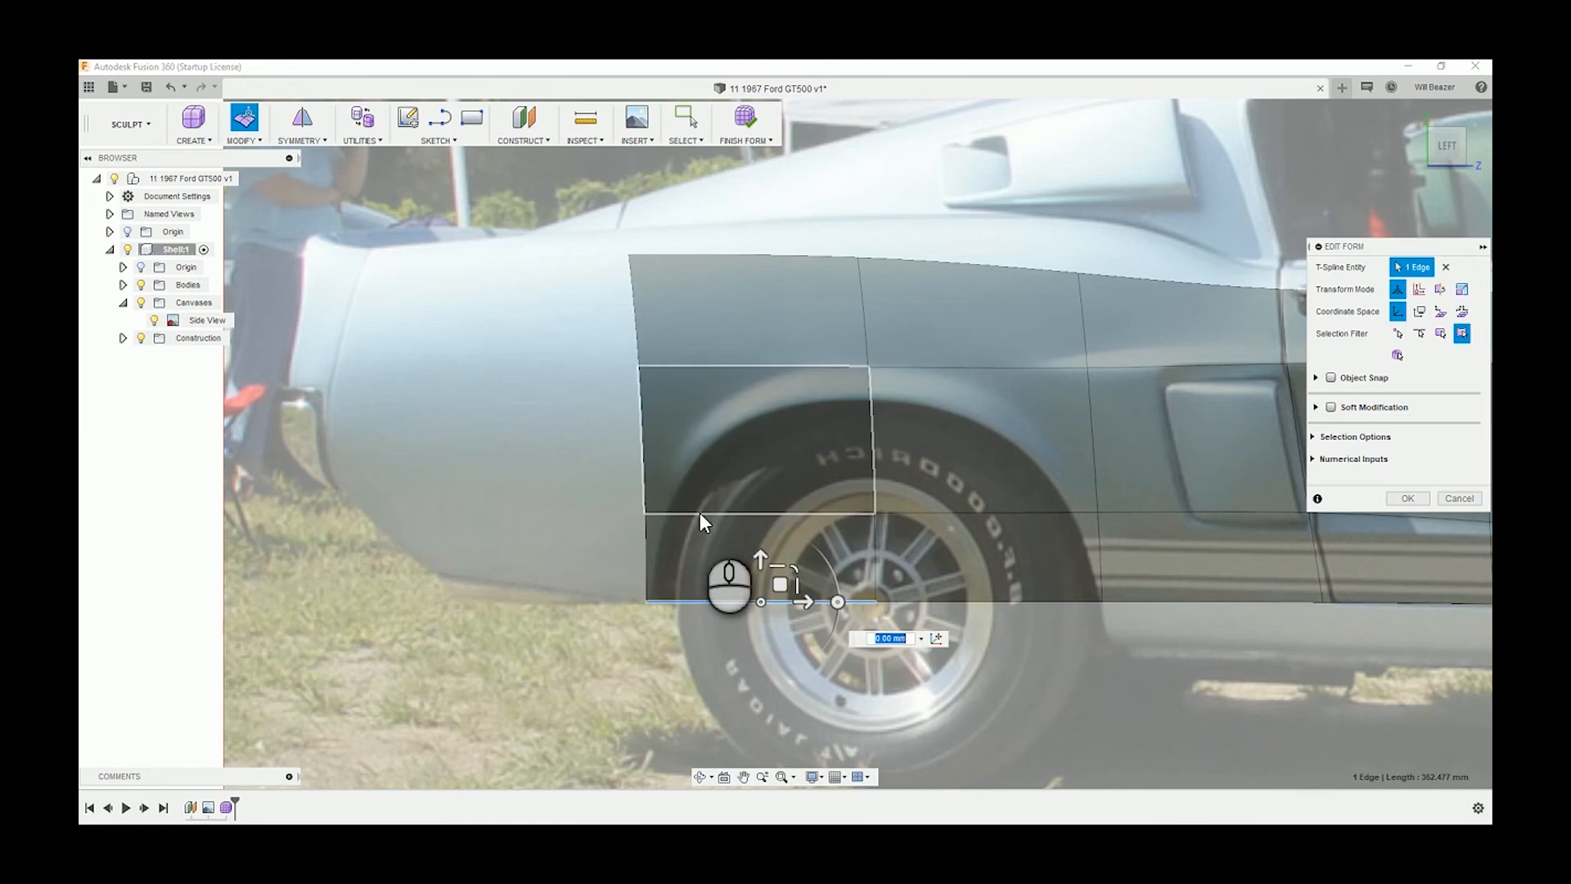
pyautogui.scroll(5, 699, 511)
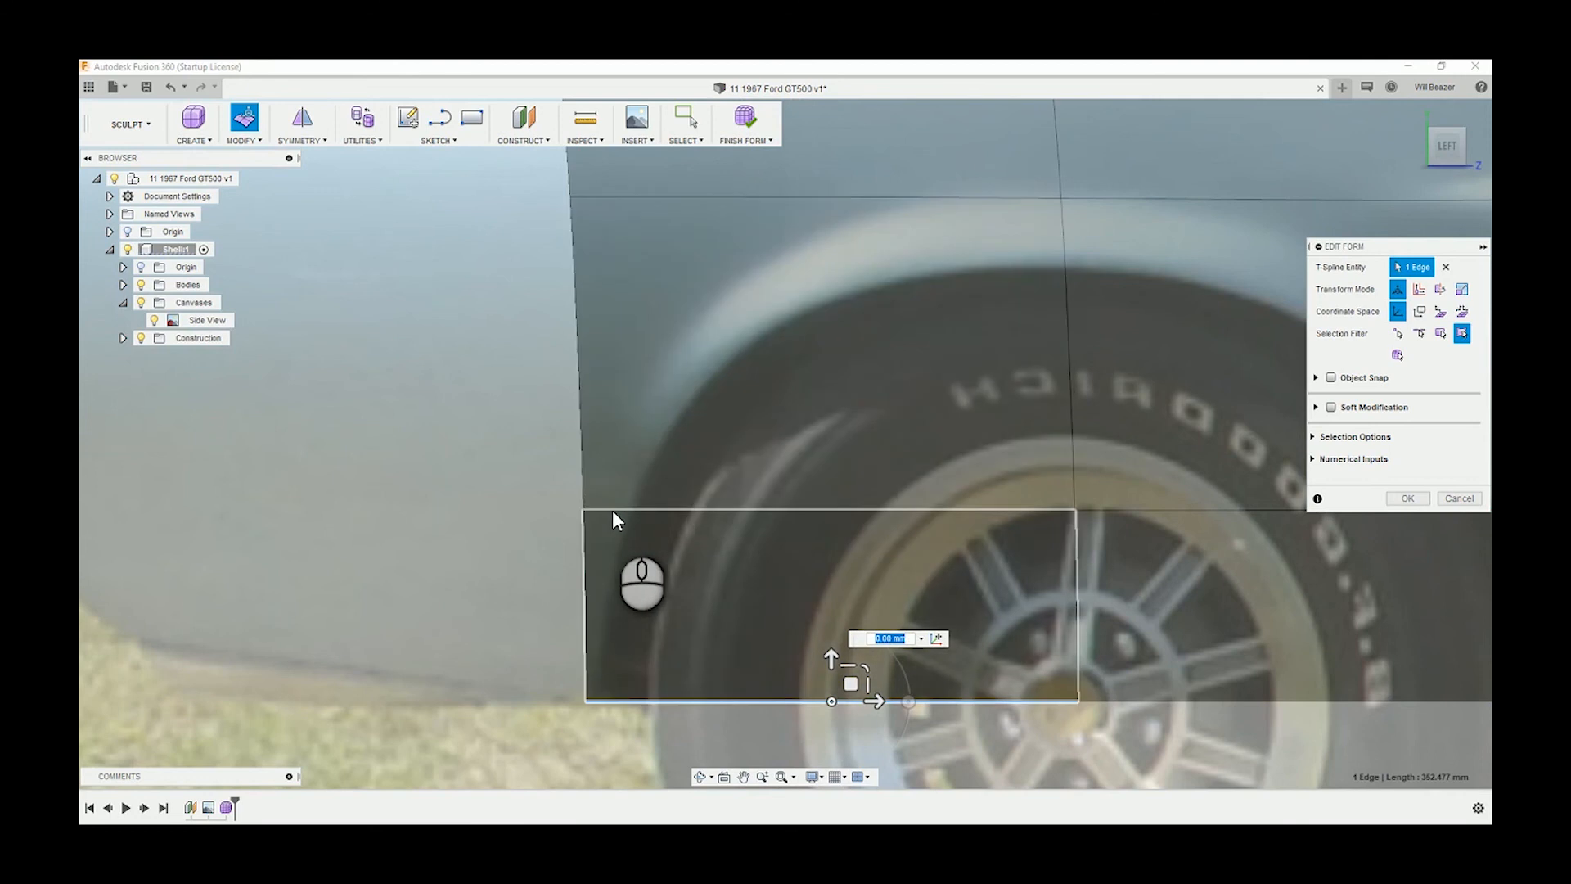
pyautogui.scroll(5, 642, 515)
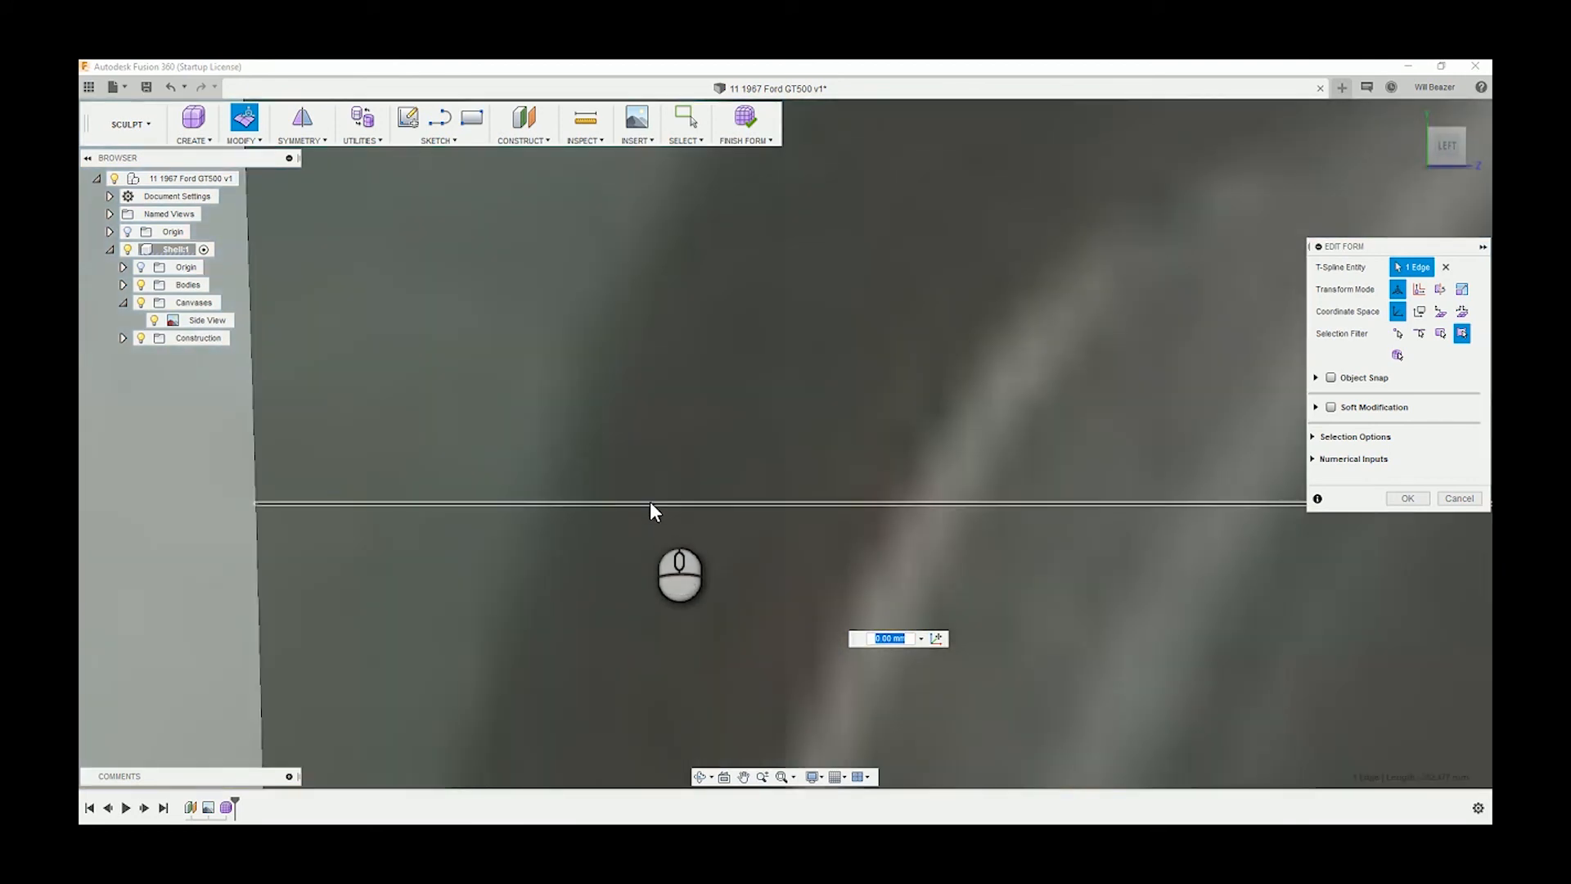
pyautogui.keyDown('shift'); pyautogui.click(649, 502); pyautogui.keyUp('shift')
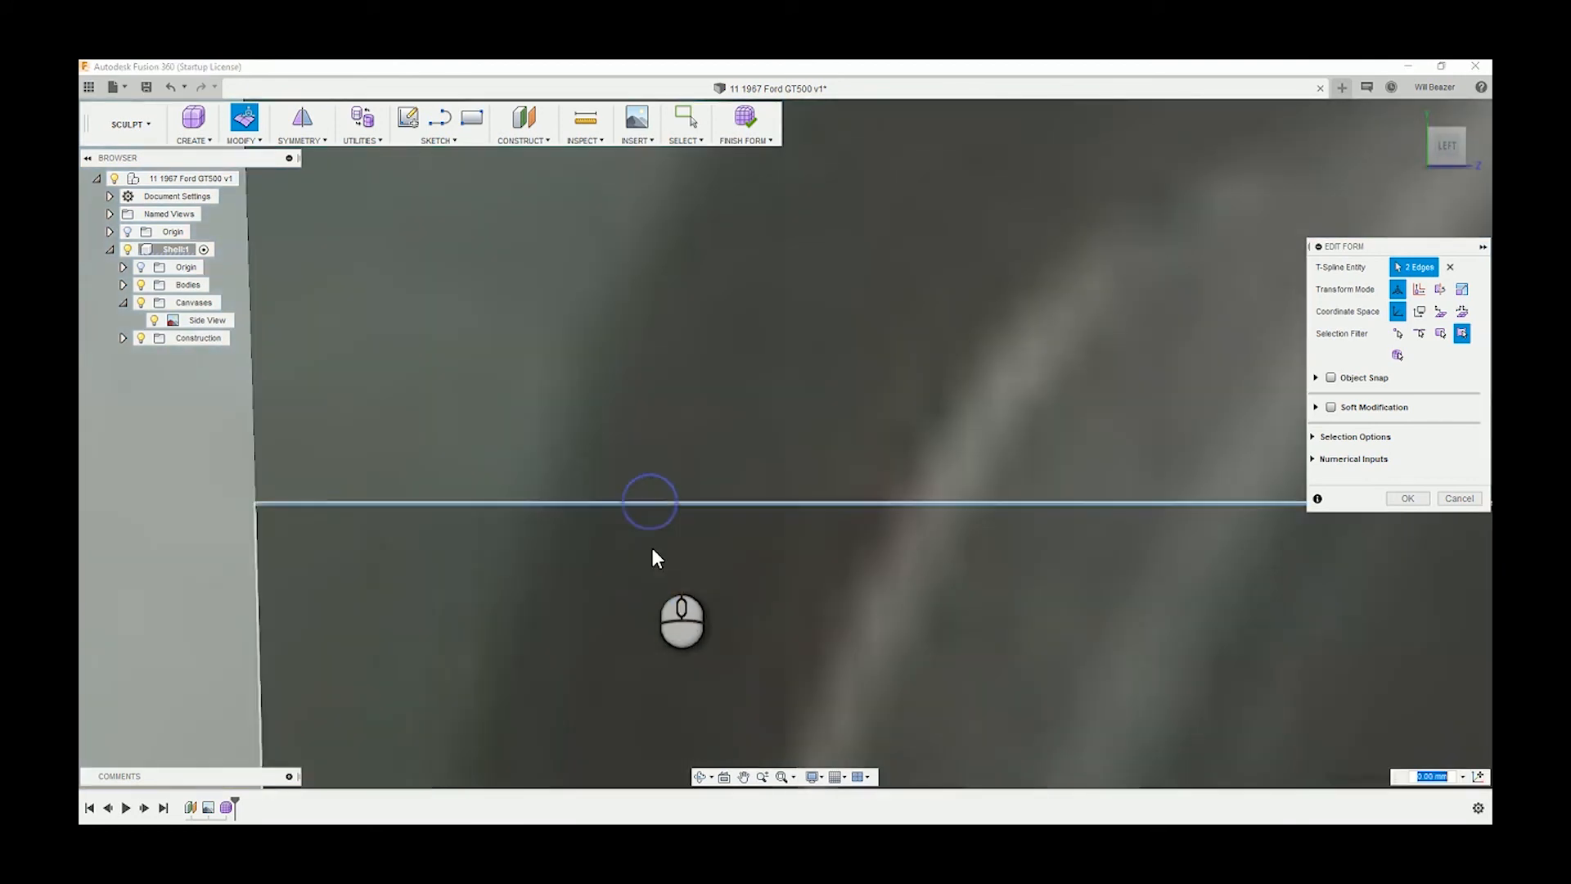
pyautogui.scroll(-4, 651, 548)
pyautogui.scroll(-4, 652, 548)
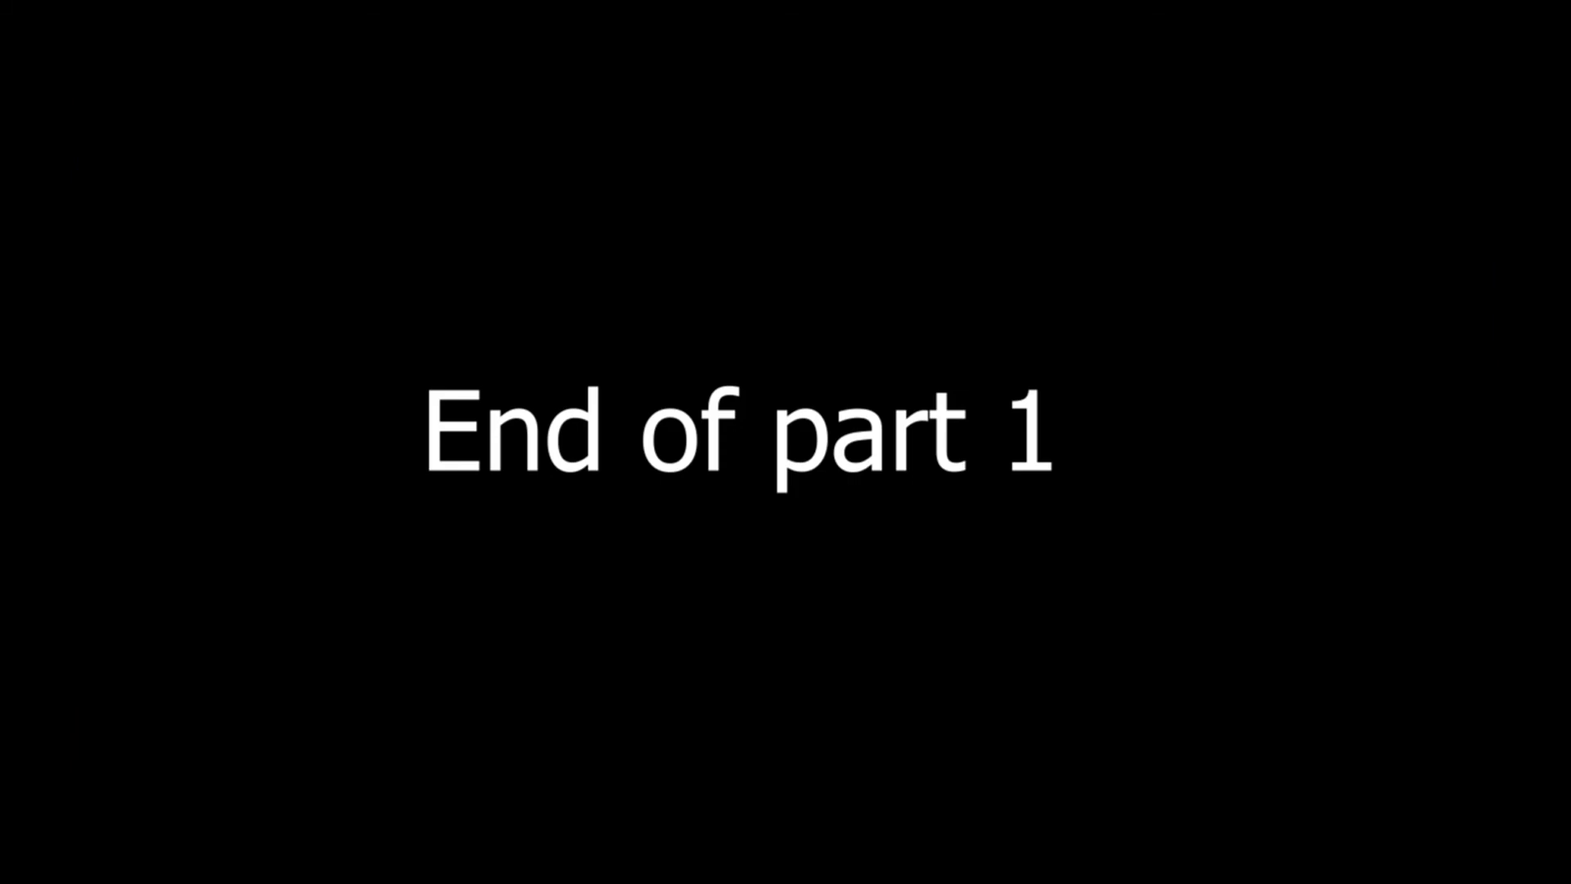